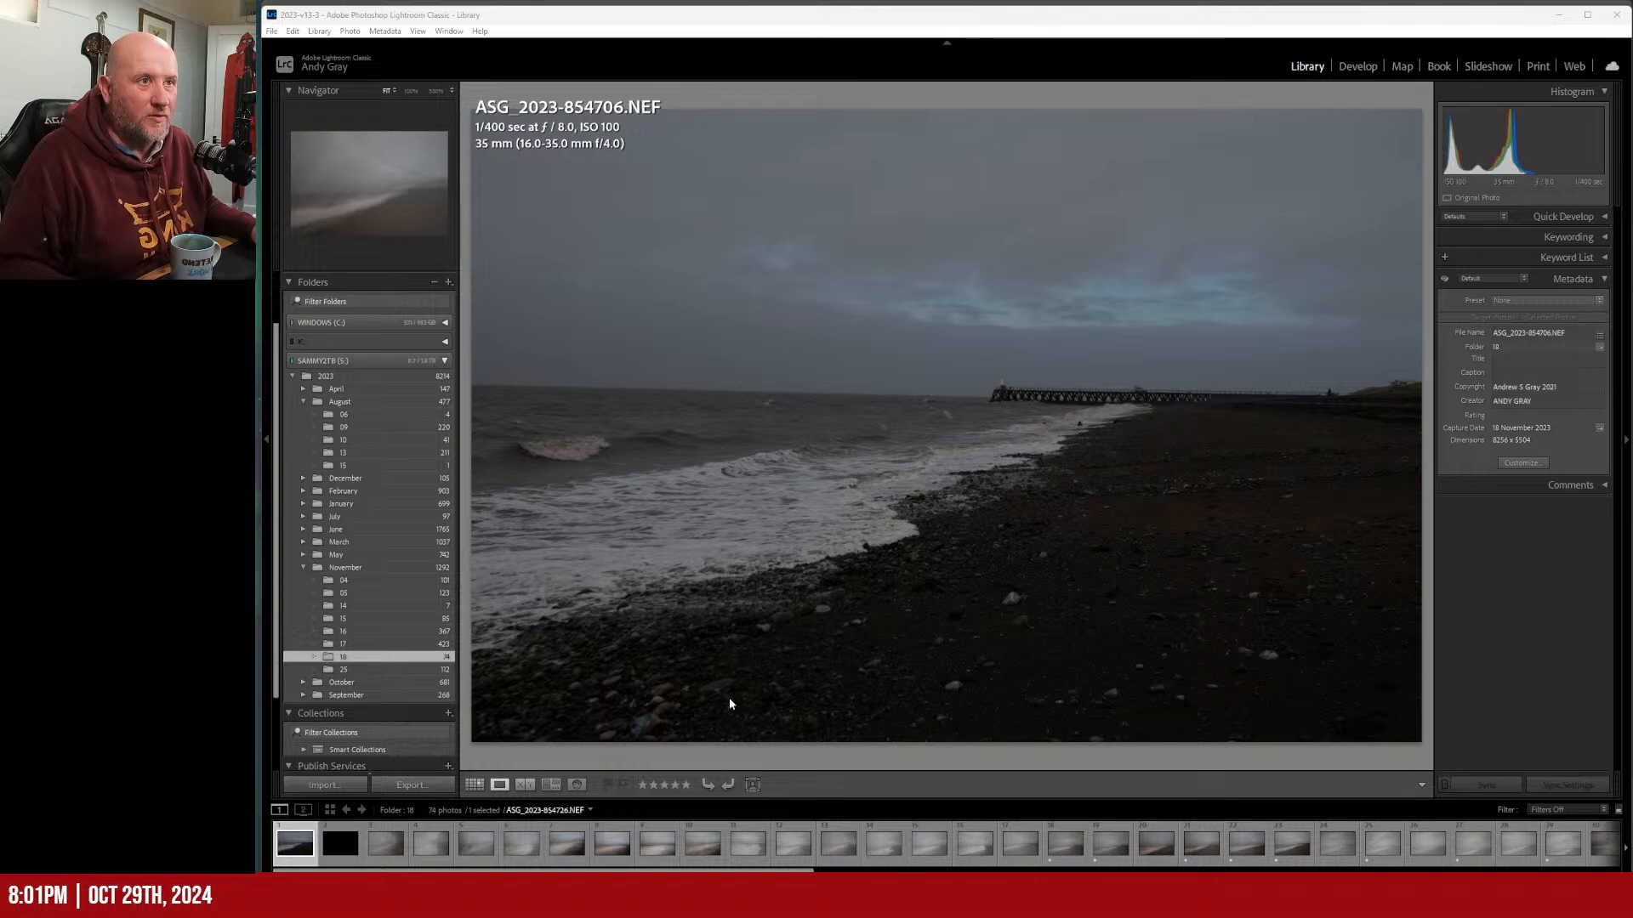
Browse the filmstrip through the November 18 folder's photos.
scroll(836, 853, "down", 5)
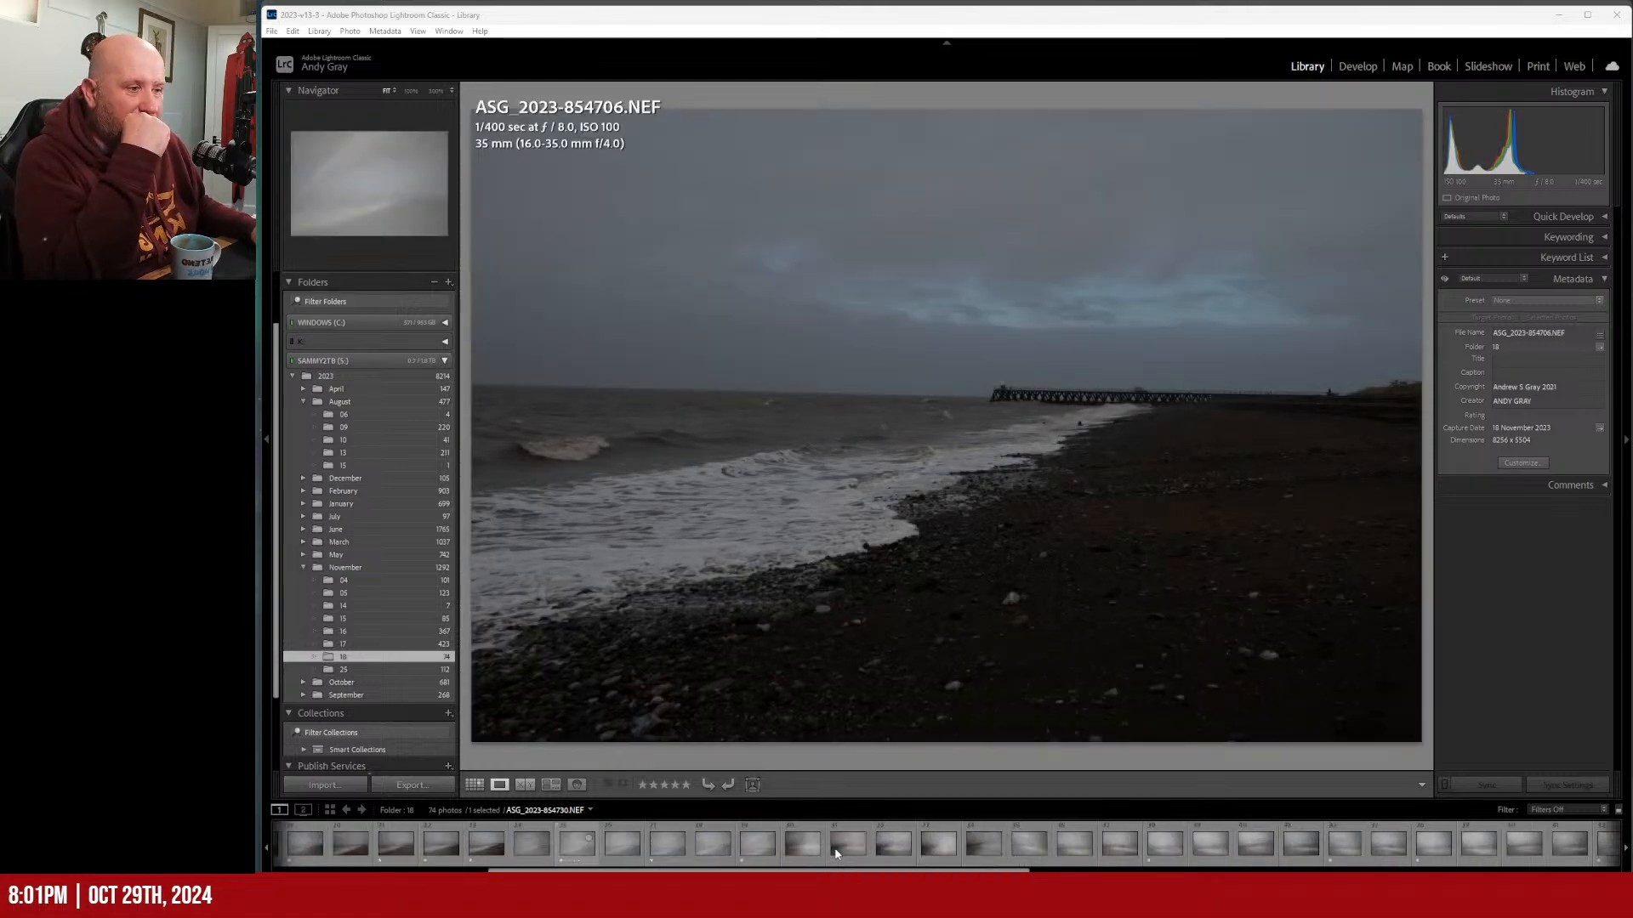
scroll(836, 855, "up", 2)
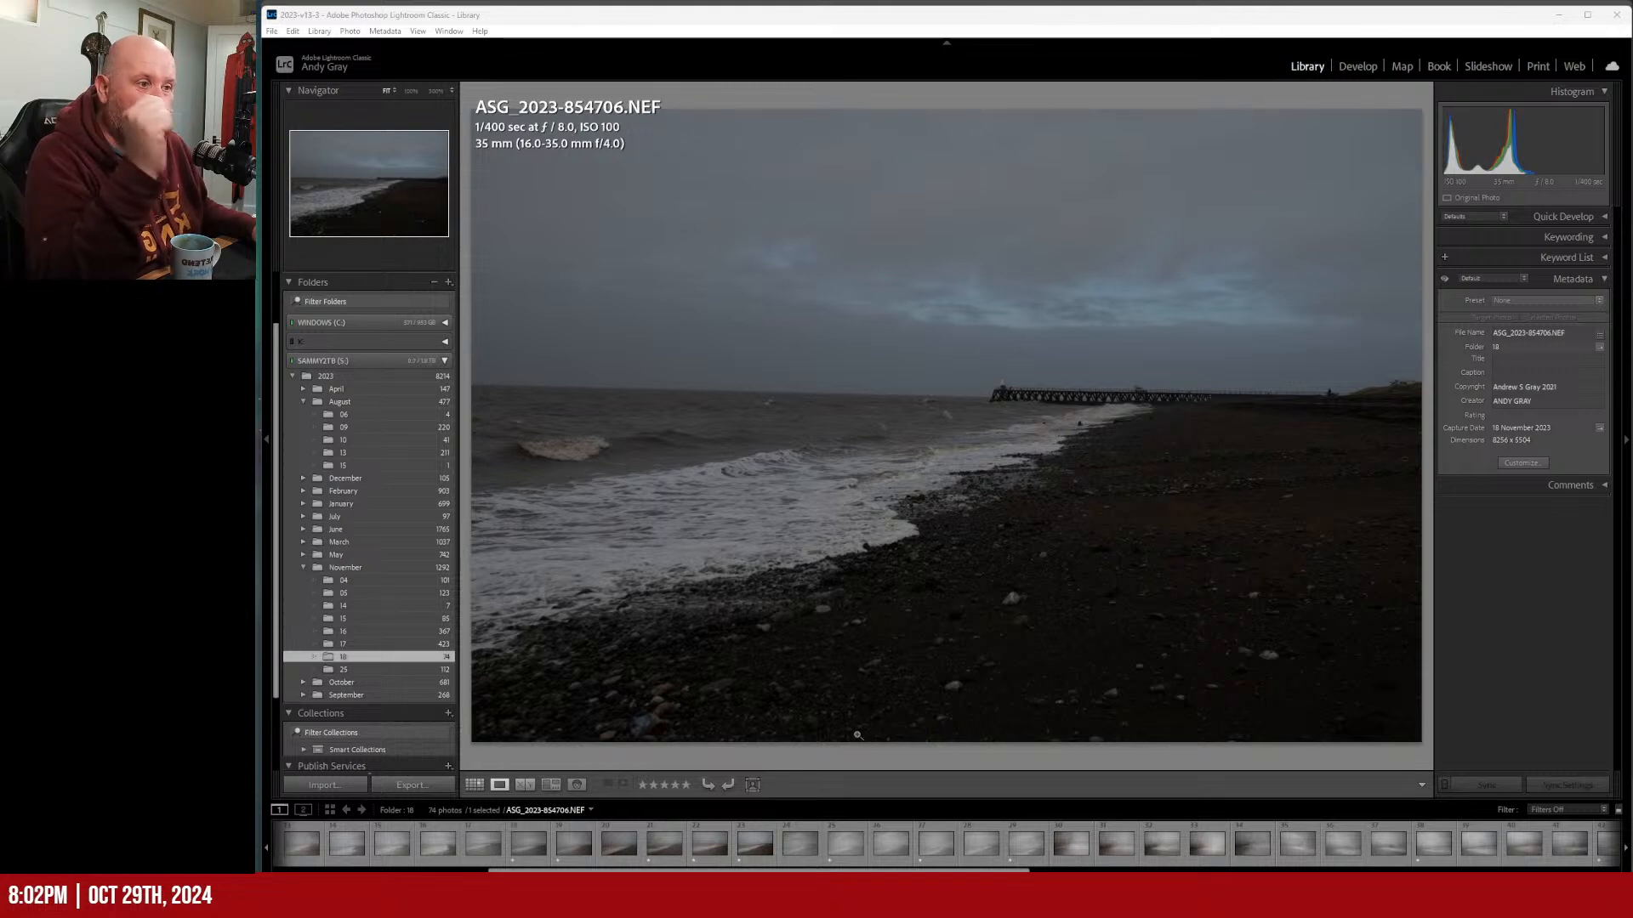
scroll(817, 859, "down", 3)
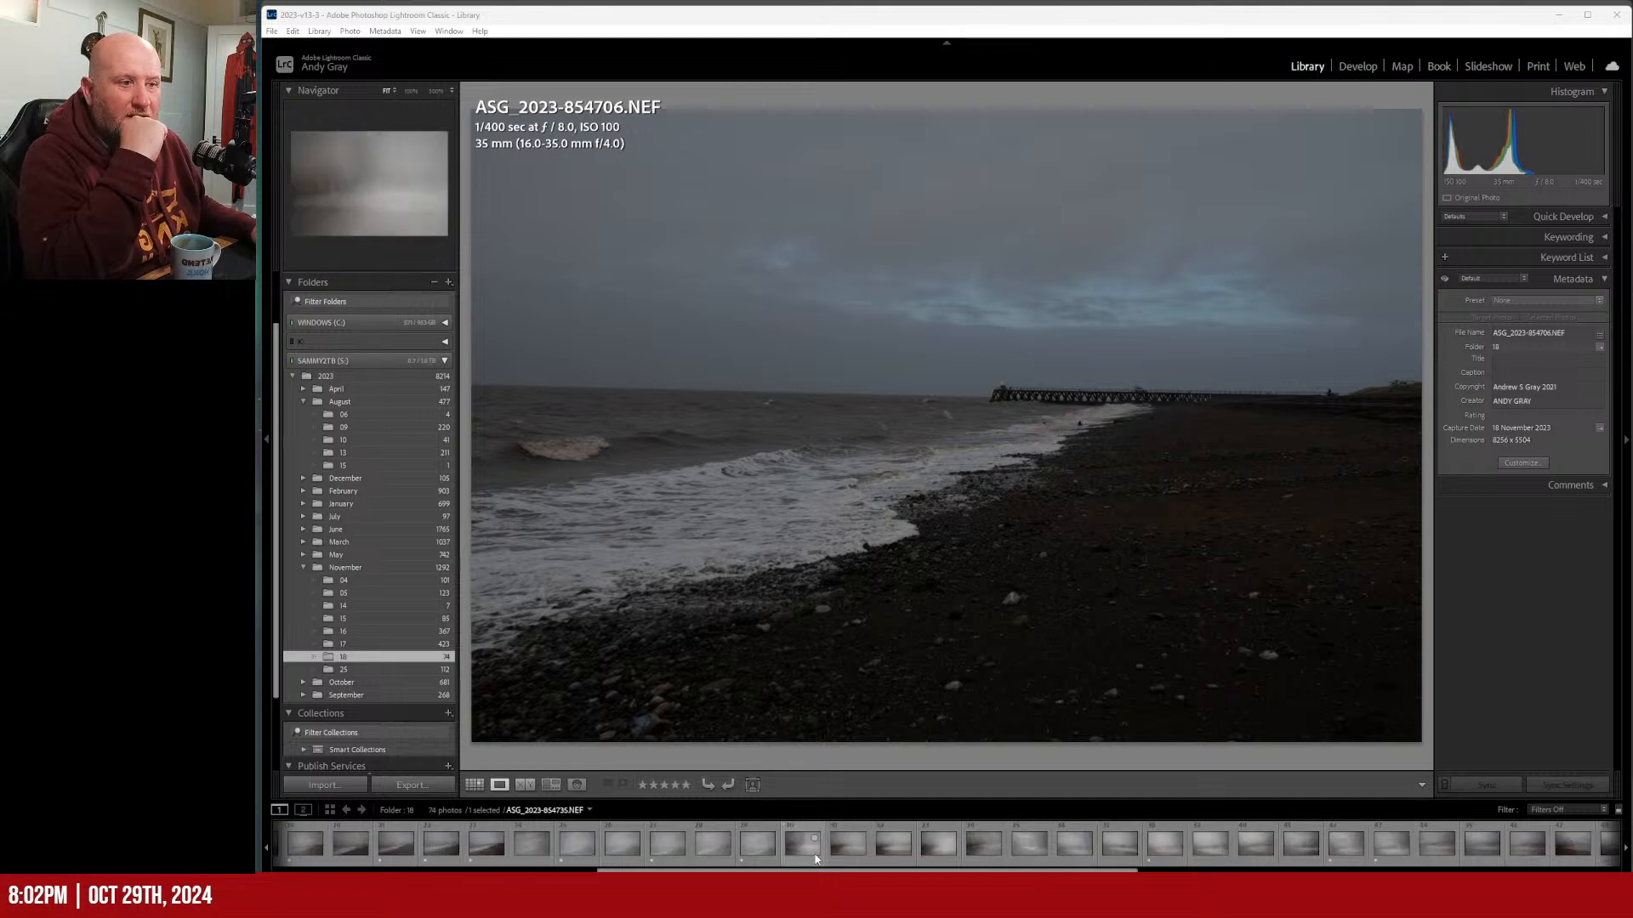
scroll(814, 858, "up", 3)
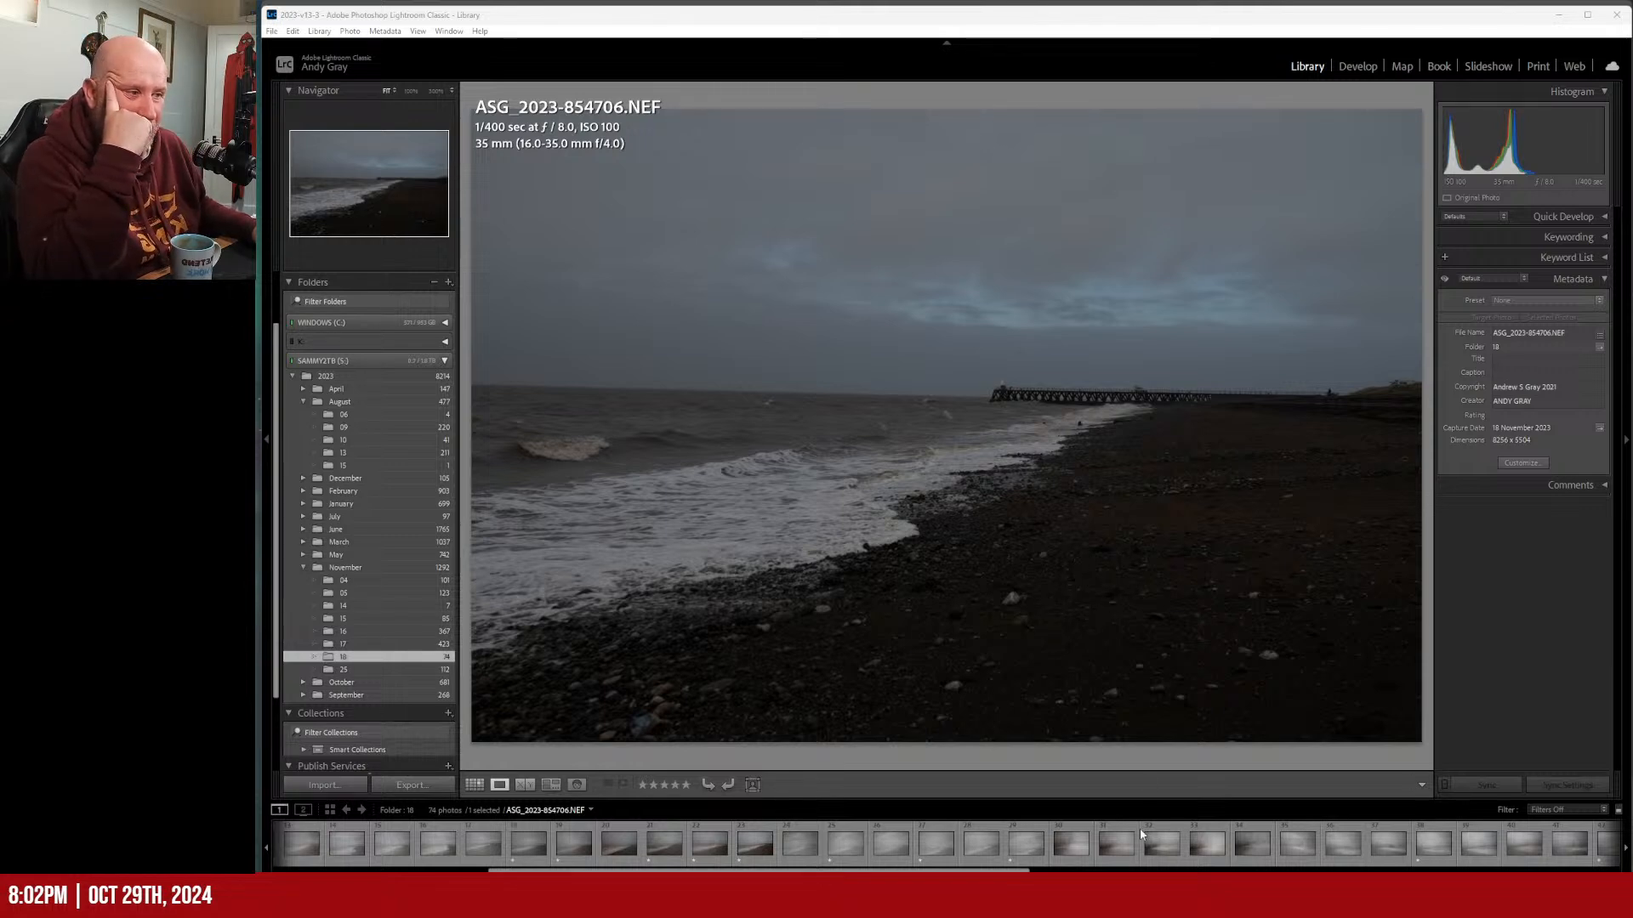
scroll(1027, 849, "down", 10)
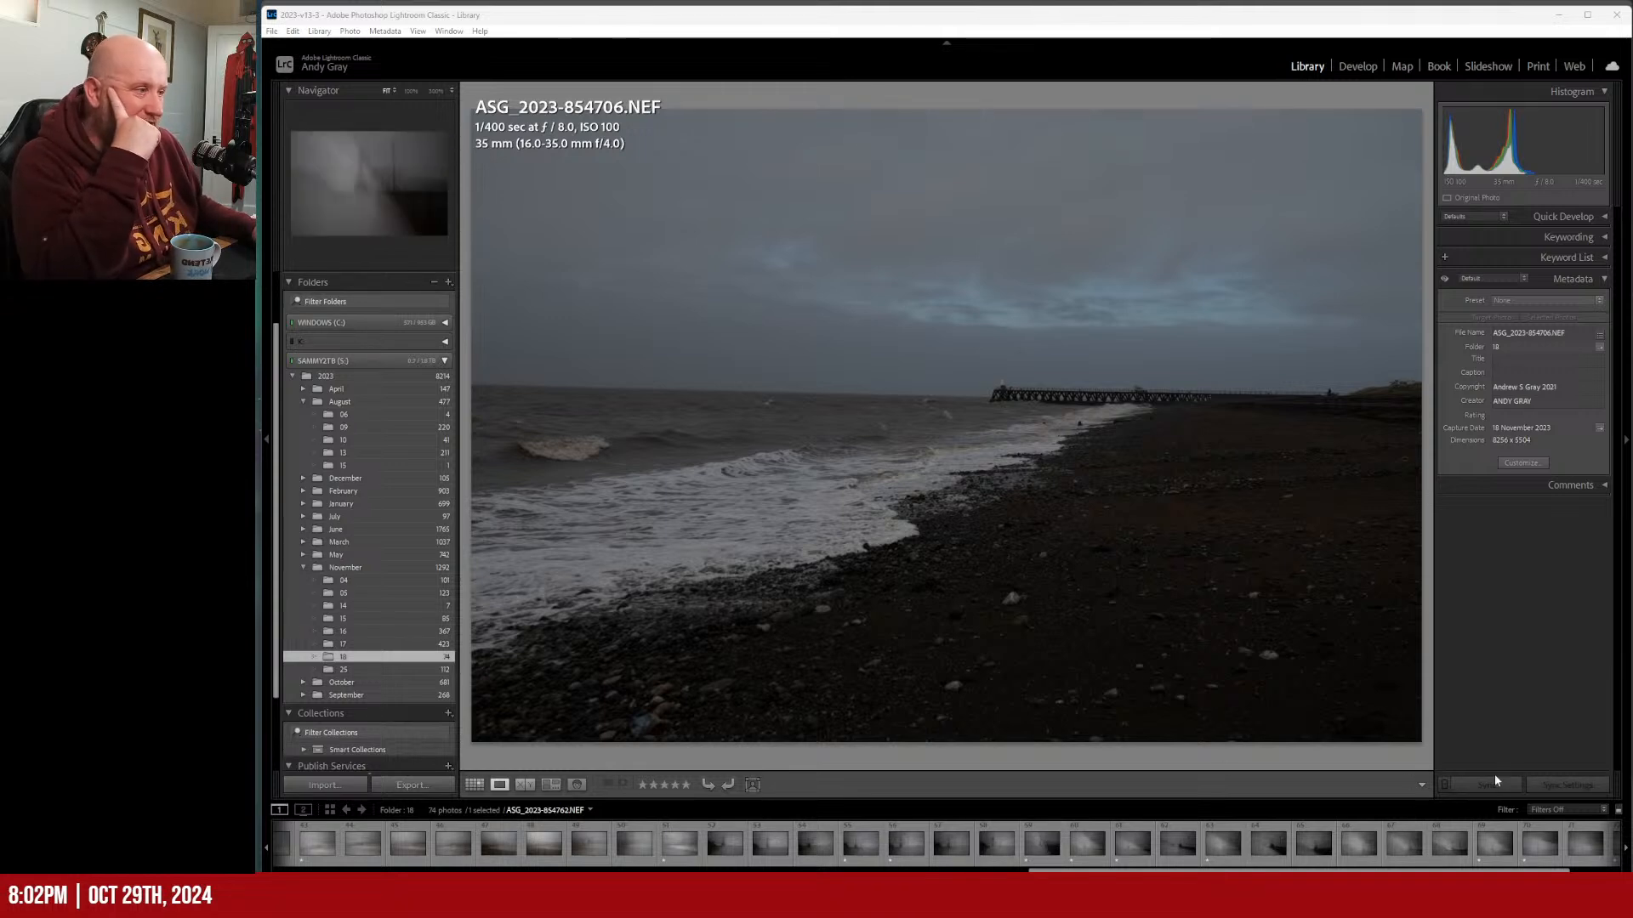
left_click(1561, 809)
left_click(1518, 639)
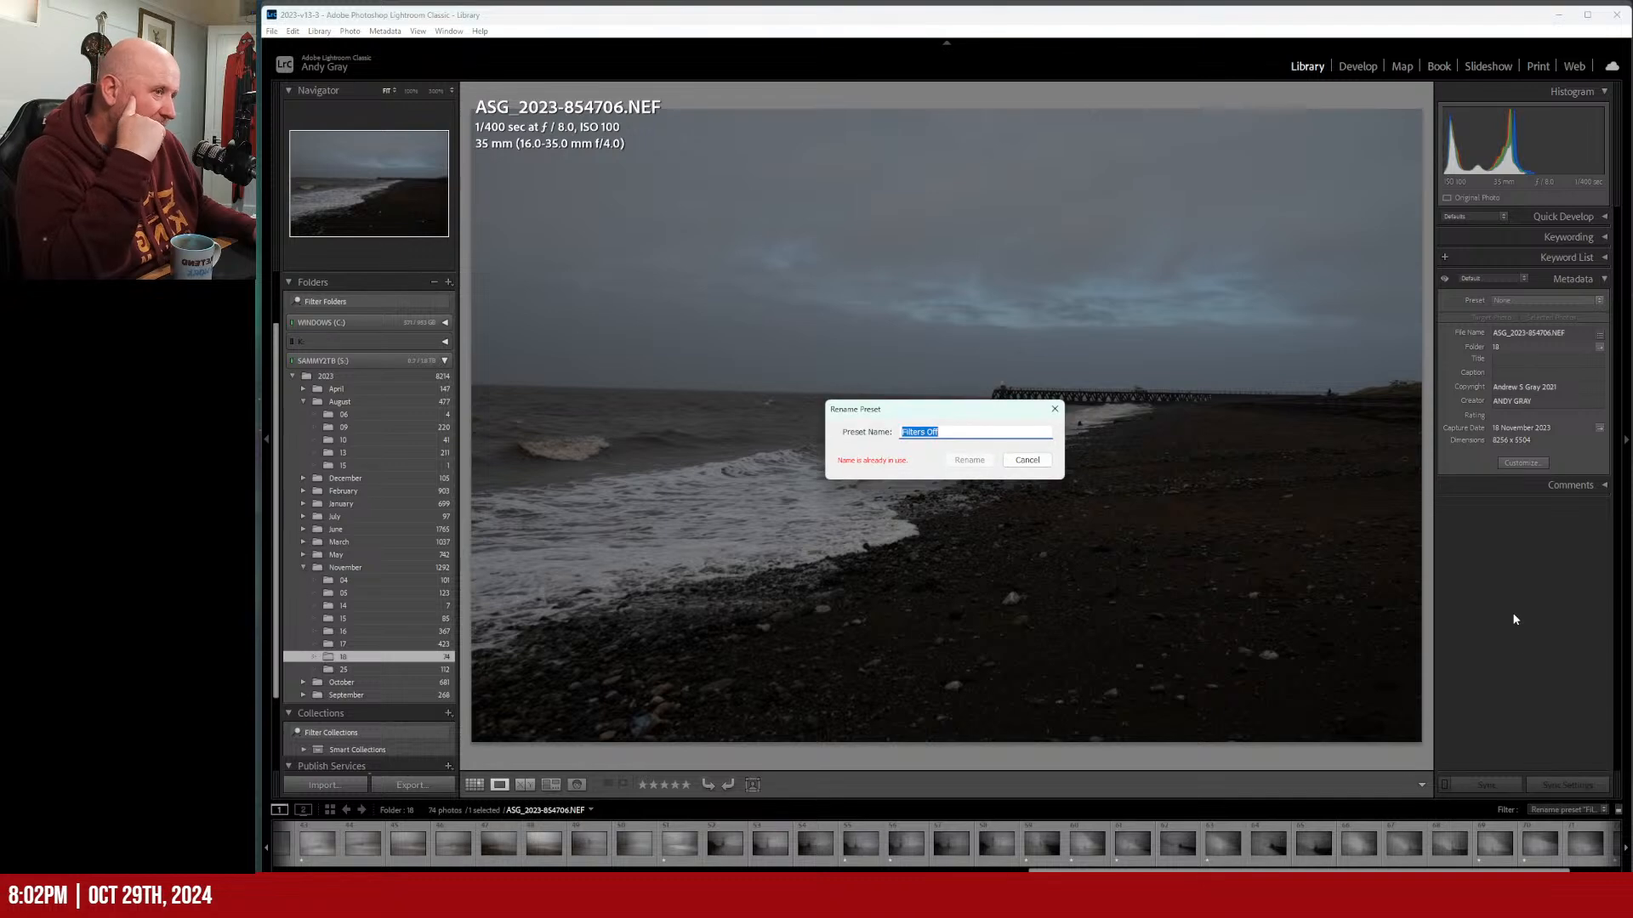
left_click(1026, 460)
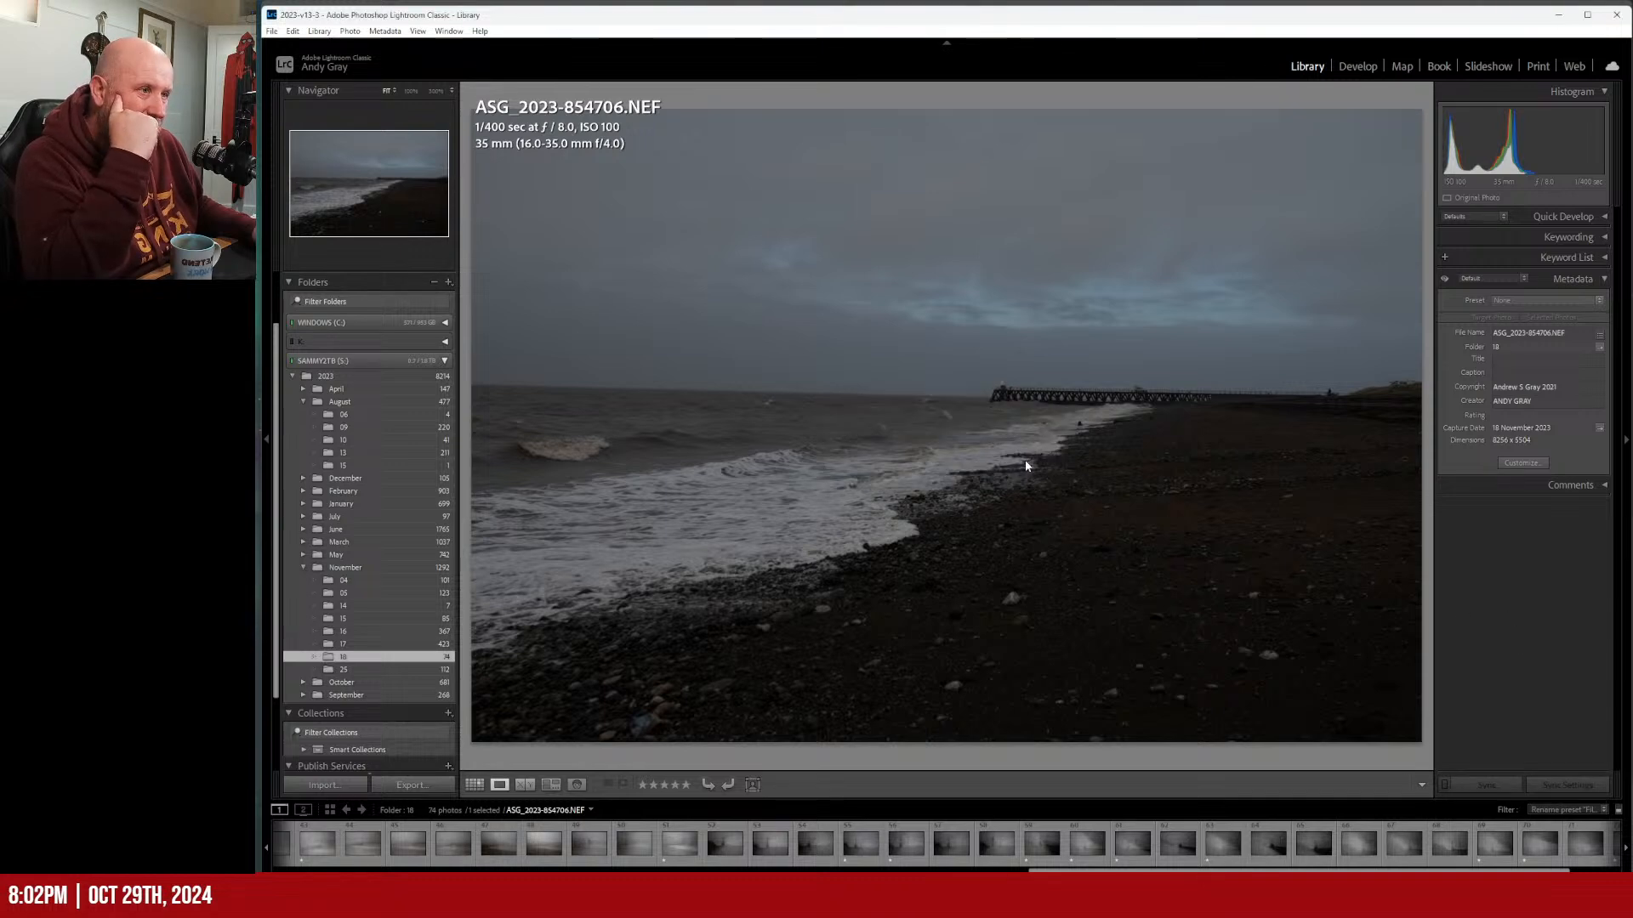
Filter the filmstrip to rated photos and select the five consecutive photos starting at ASG_2023-854760.NEF, with the second one active.
left_click(1561, 809)
left_click(1483, 718)
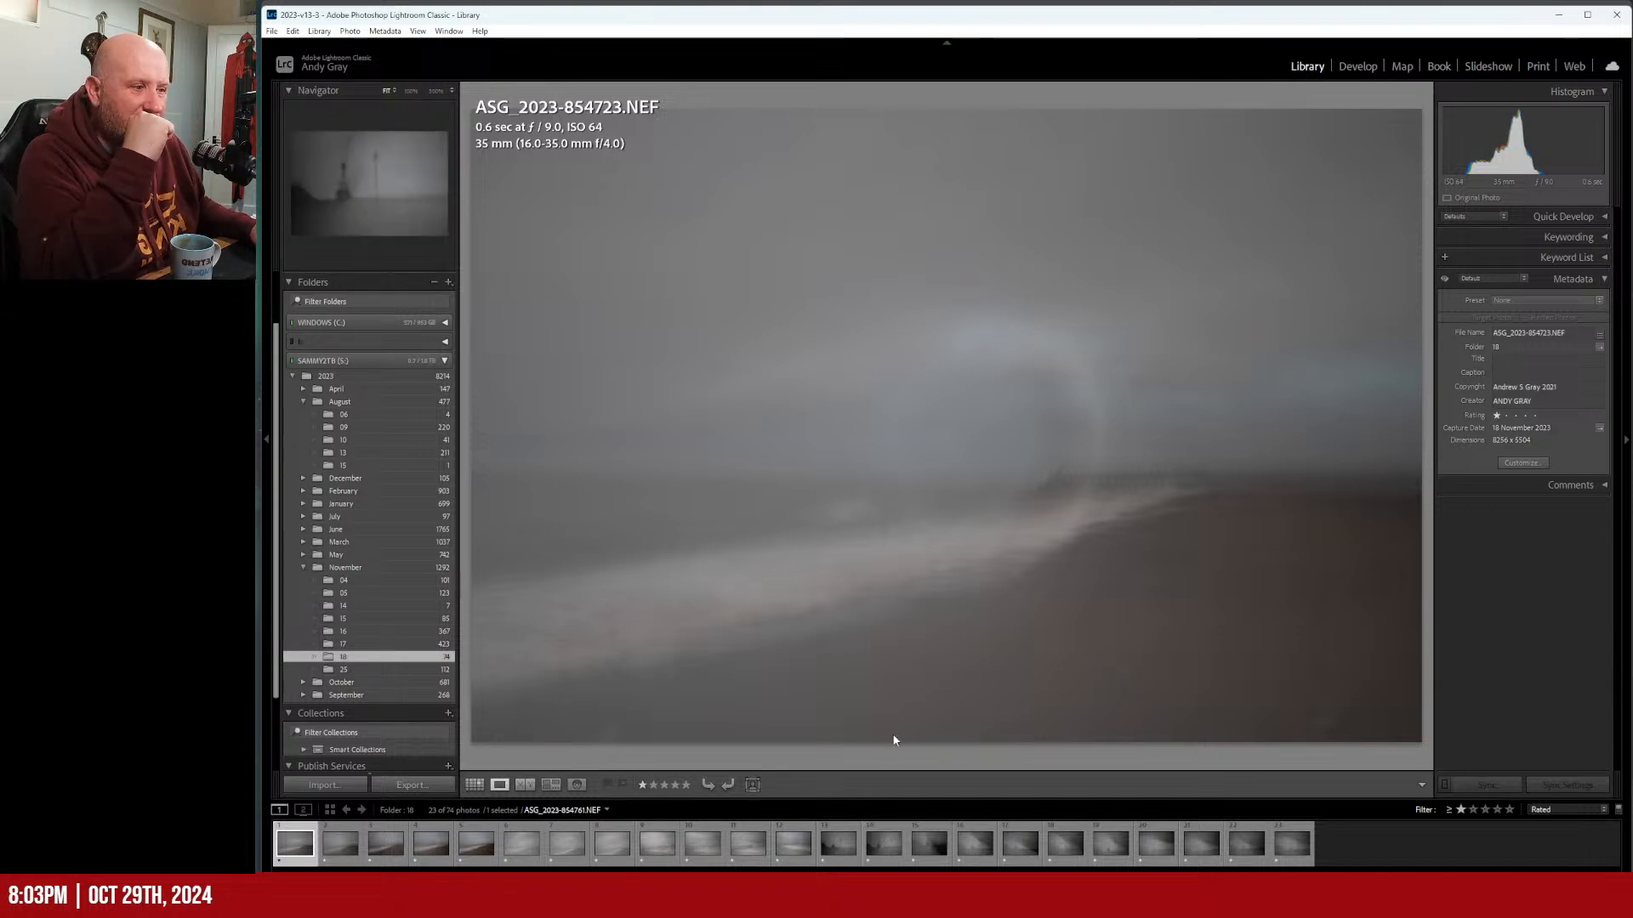
left_click(838, 844)
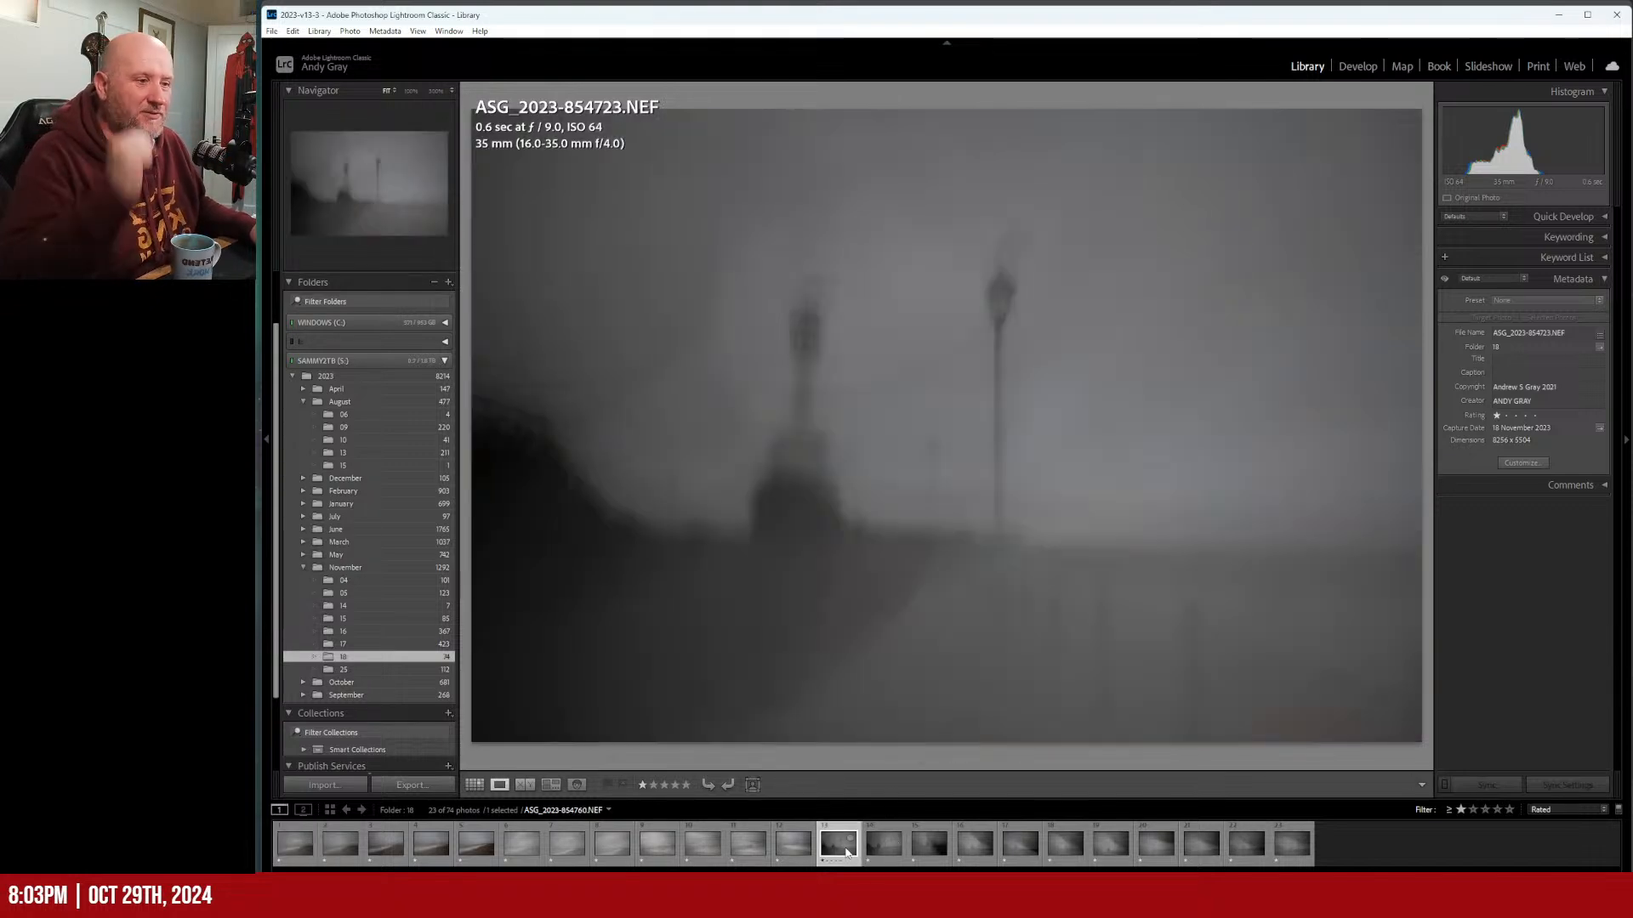
left_click(1013, 850, "shift")
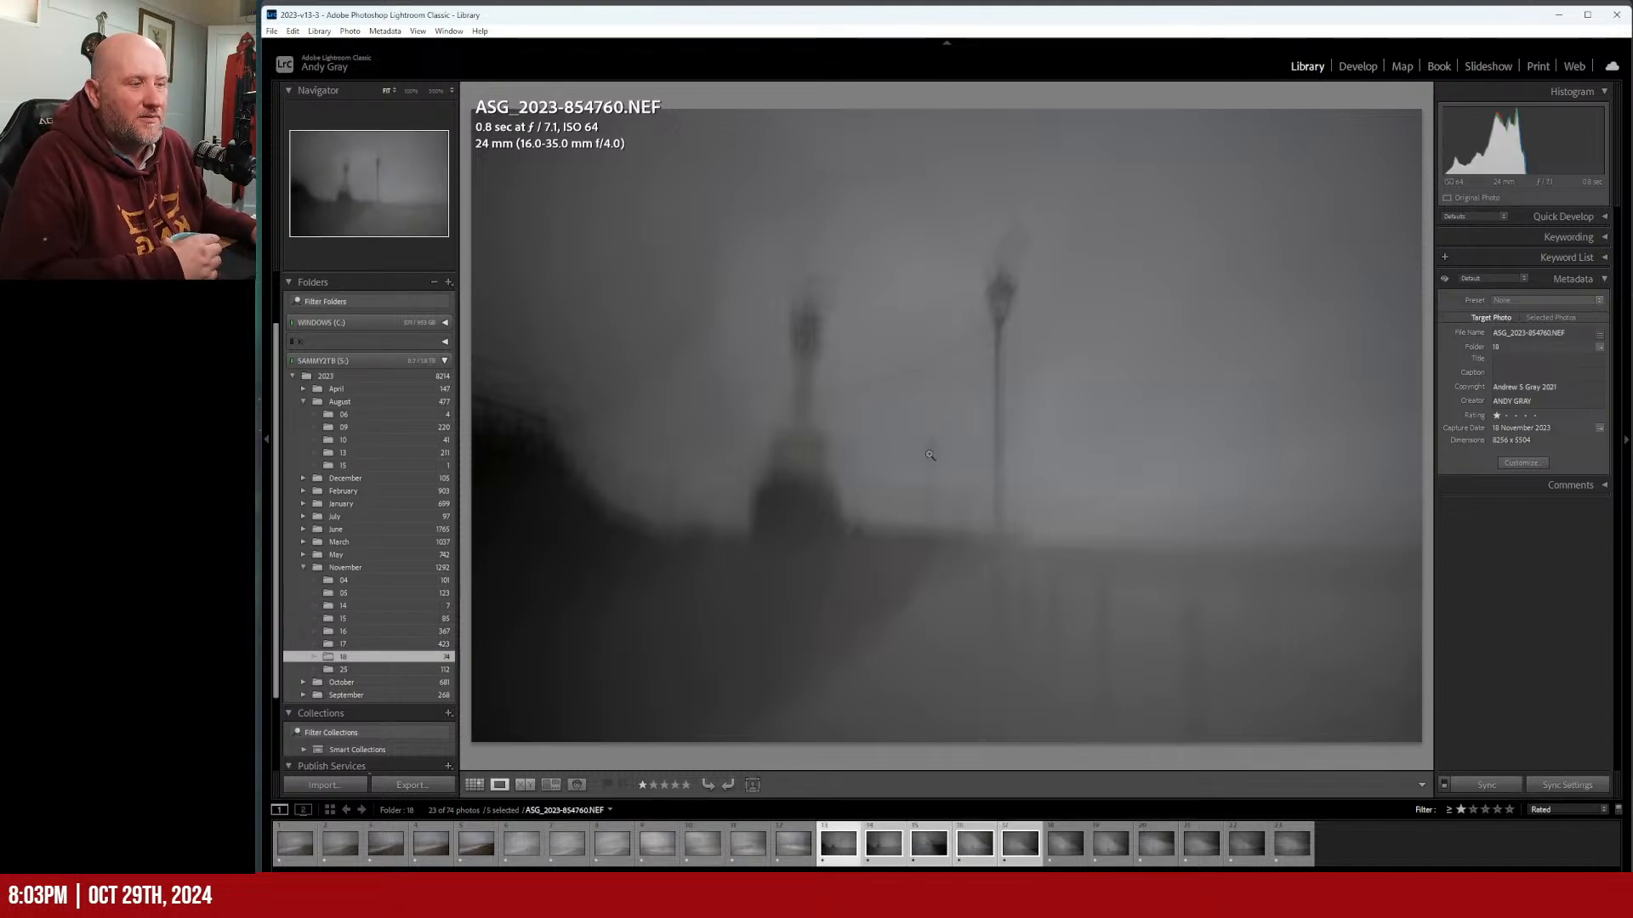
key("Right")
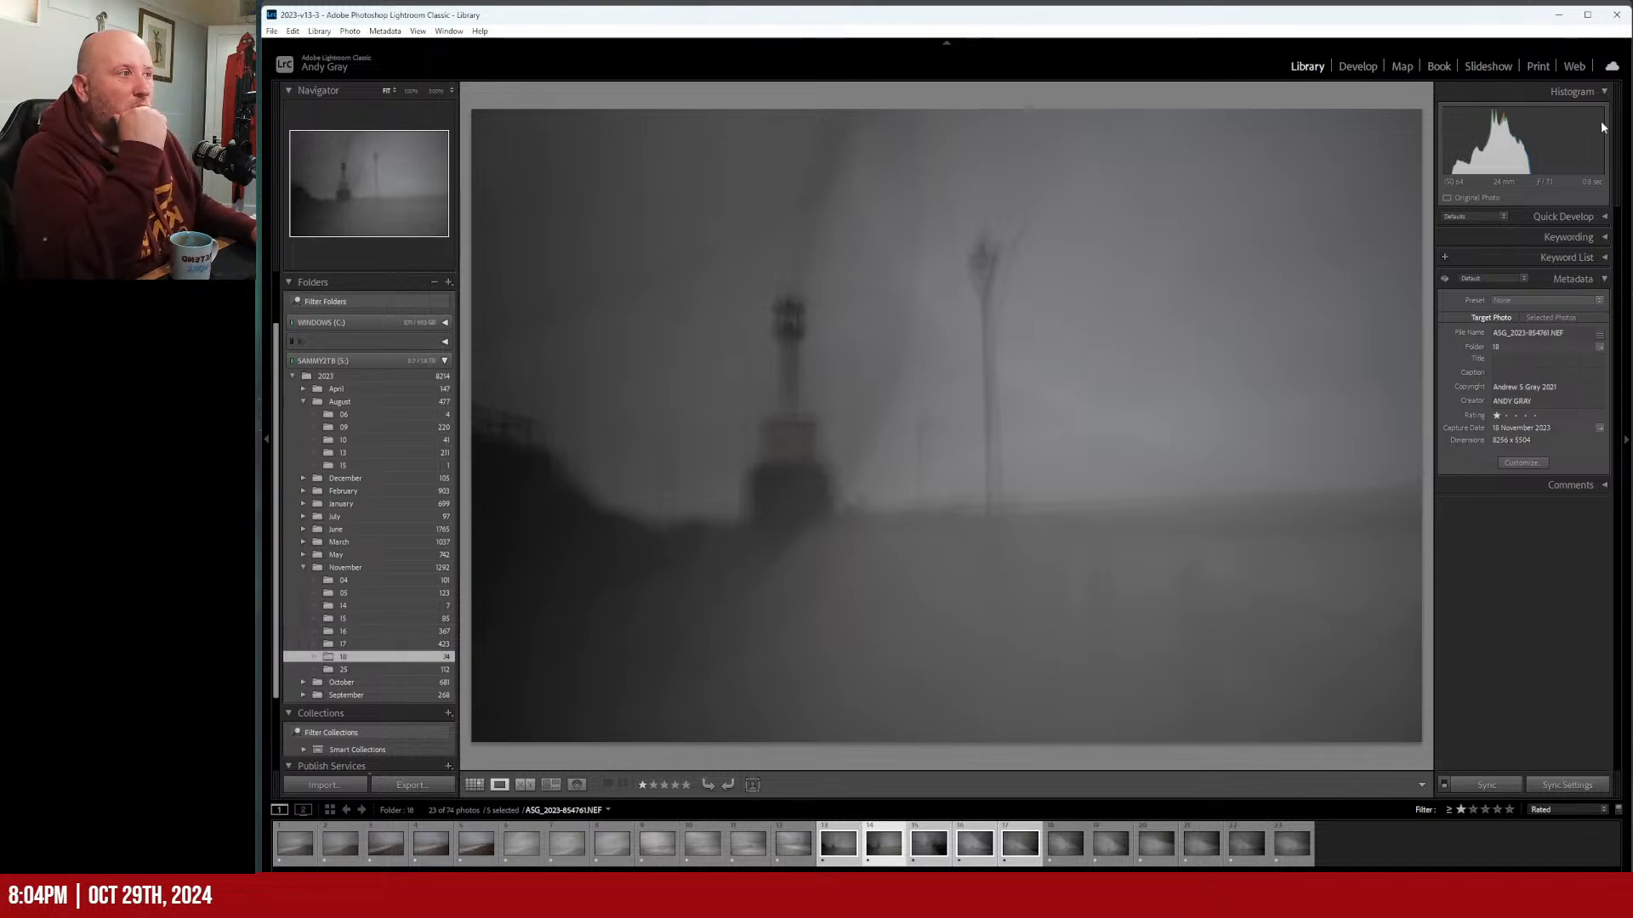
In Develop, remove chromatic aberration and enable lens profile corrections for the active lighthouse photo.
left_click(1347, 78)
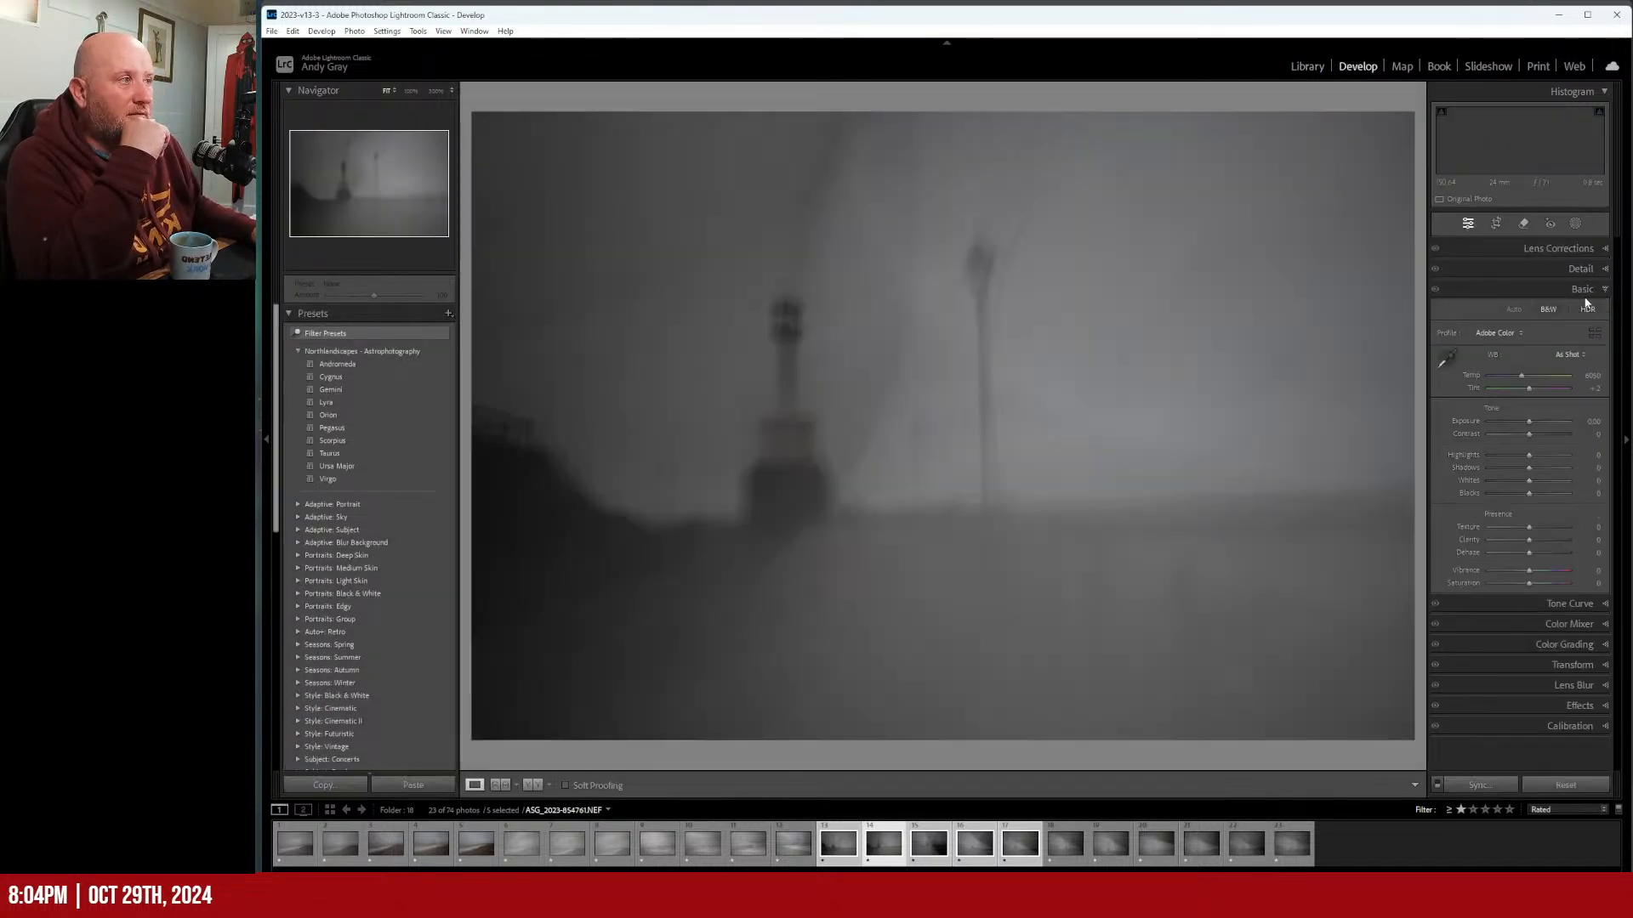
left_click(1561, 248)
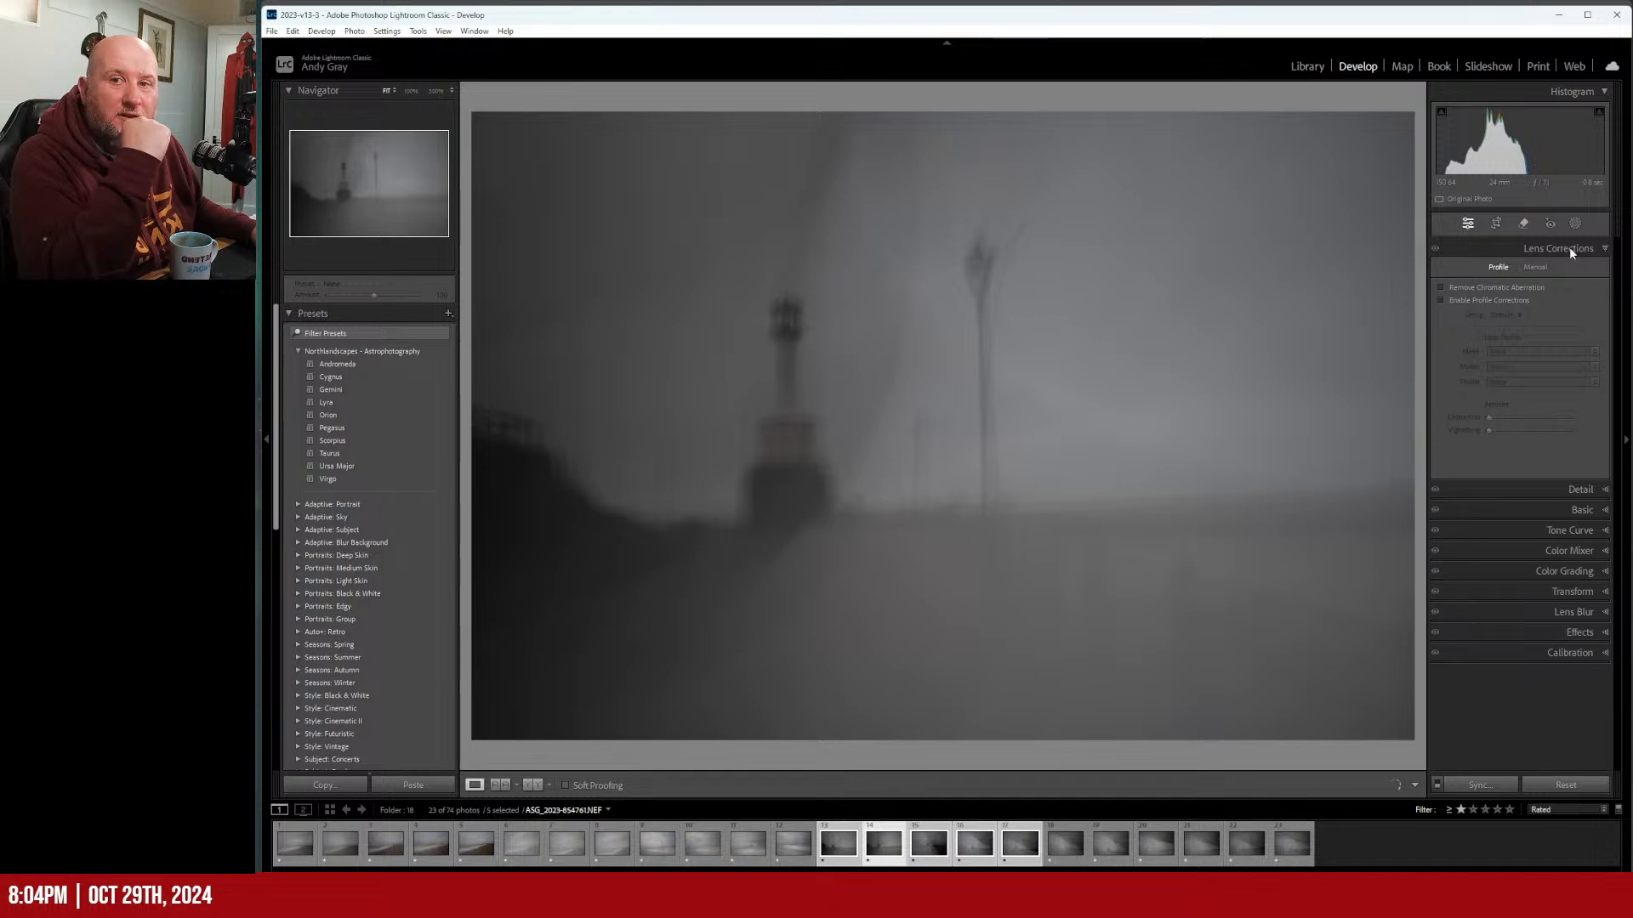
left_click(1476, 299)
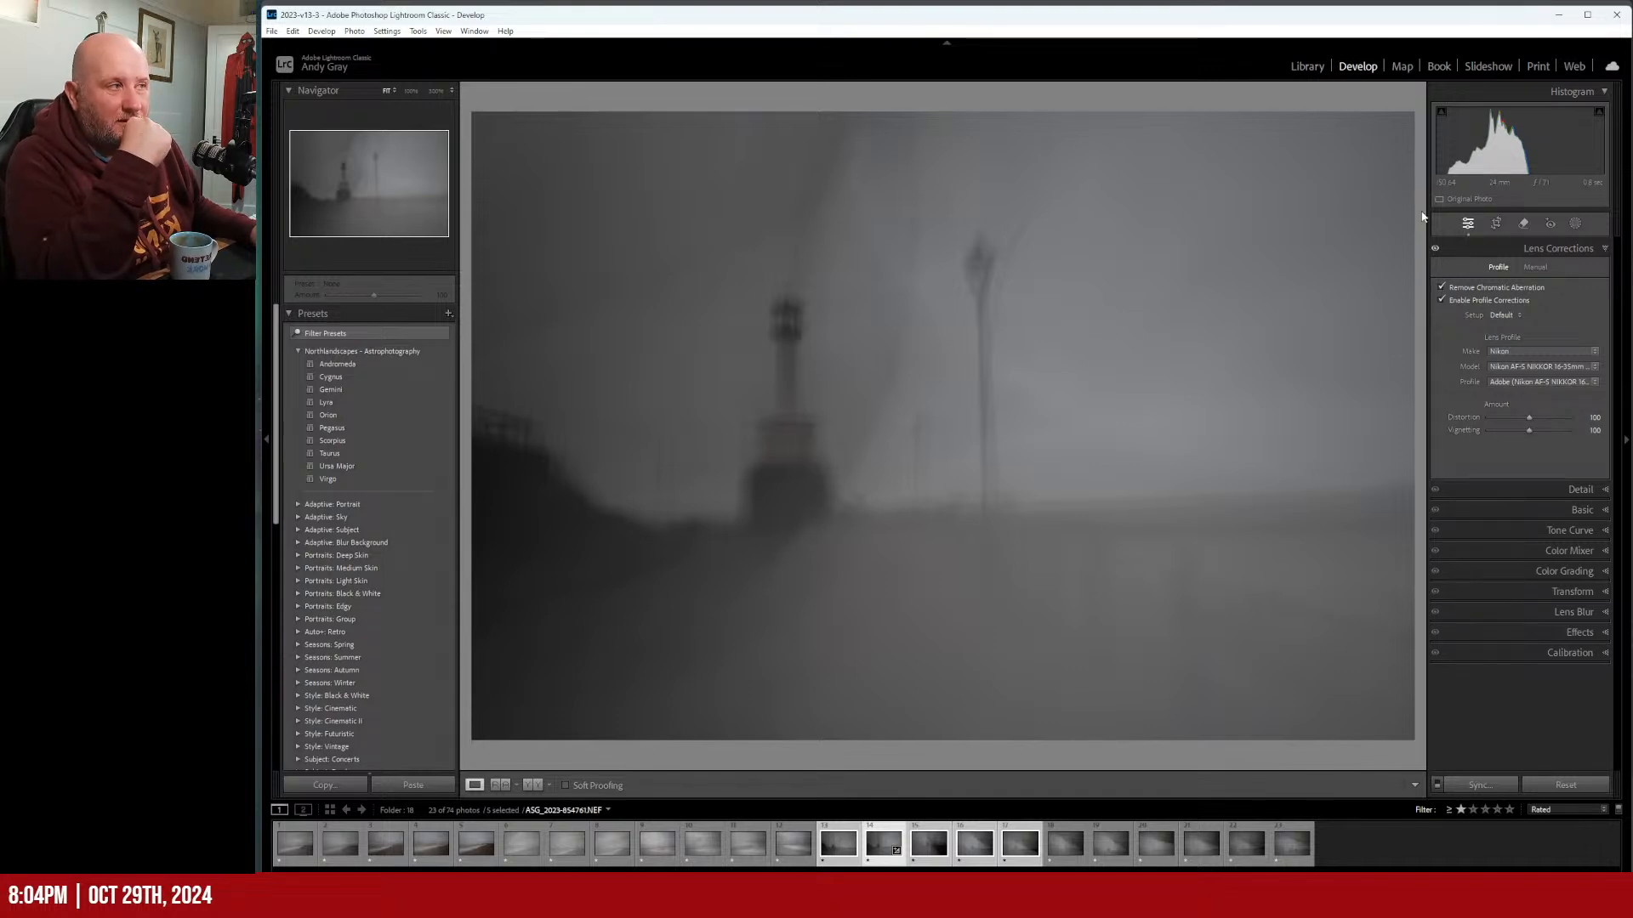
left_click(1563, 250)
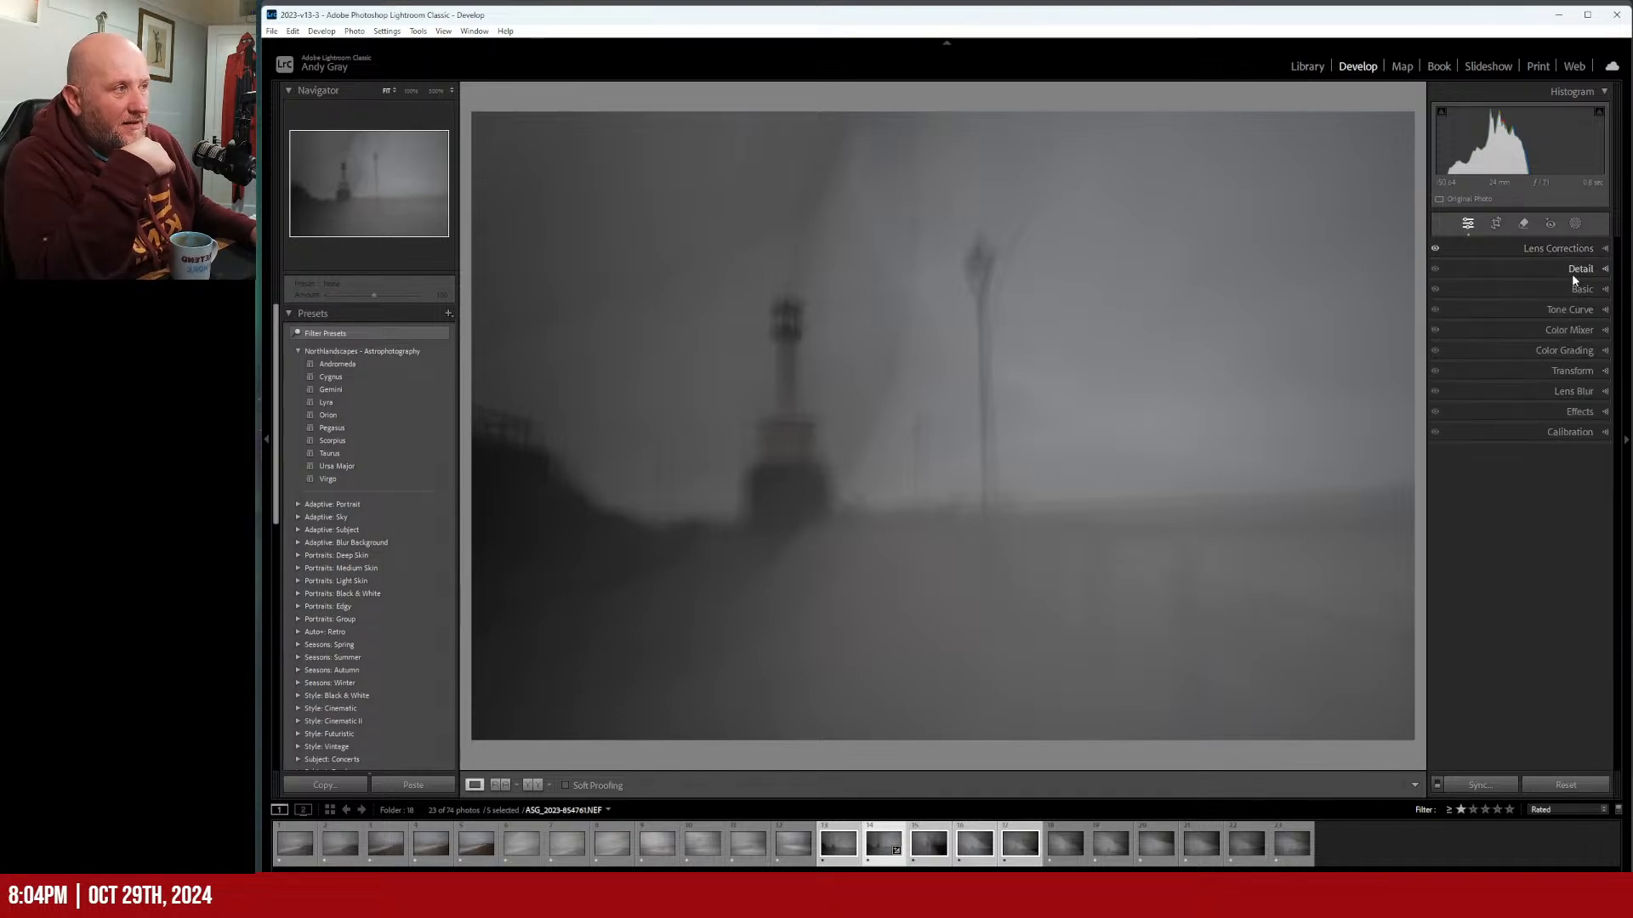
Set the manual Luminance noise reduction to 50 for the active photo.
left_click(1583, 270)
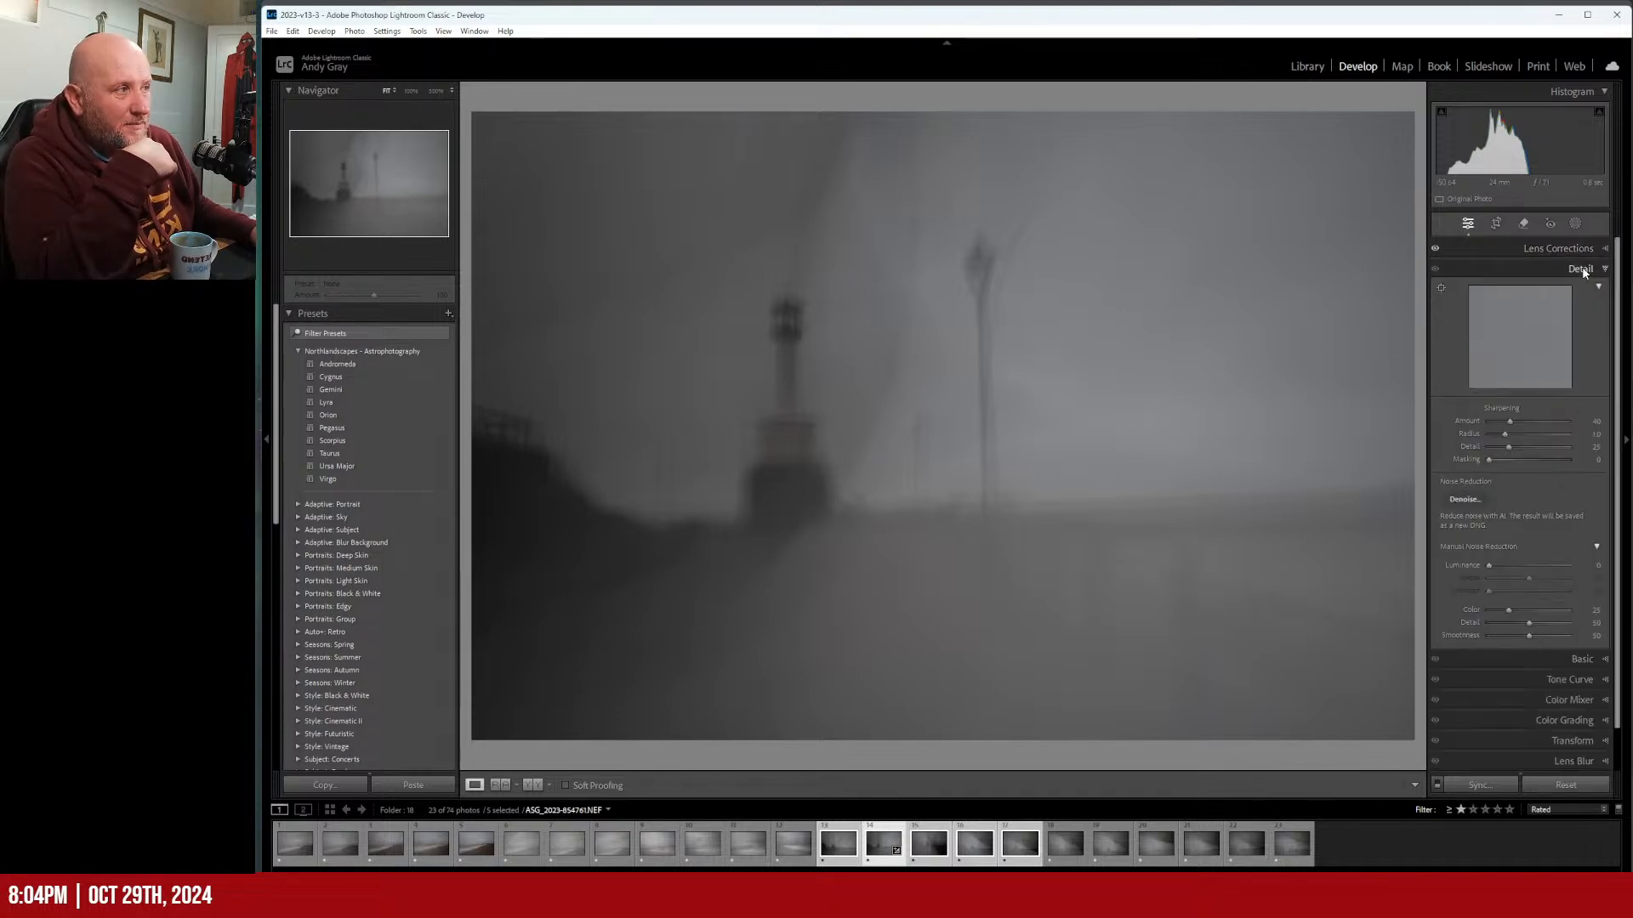
left_click(1528, 566)
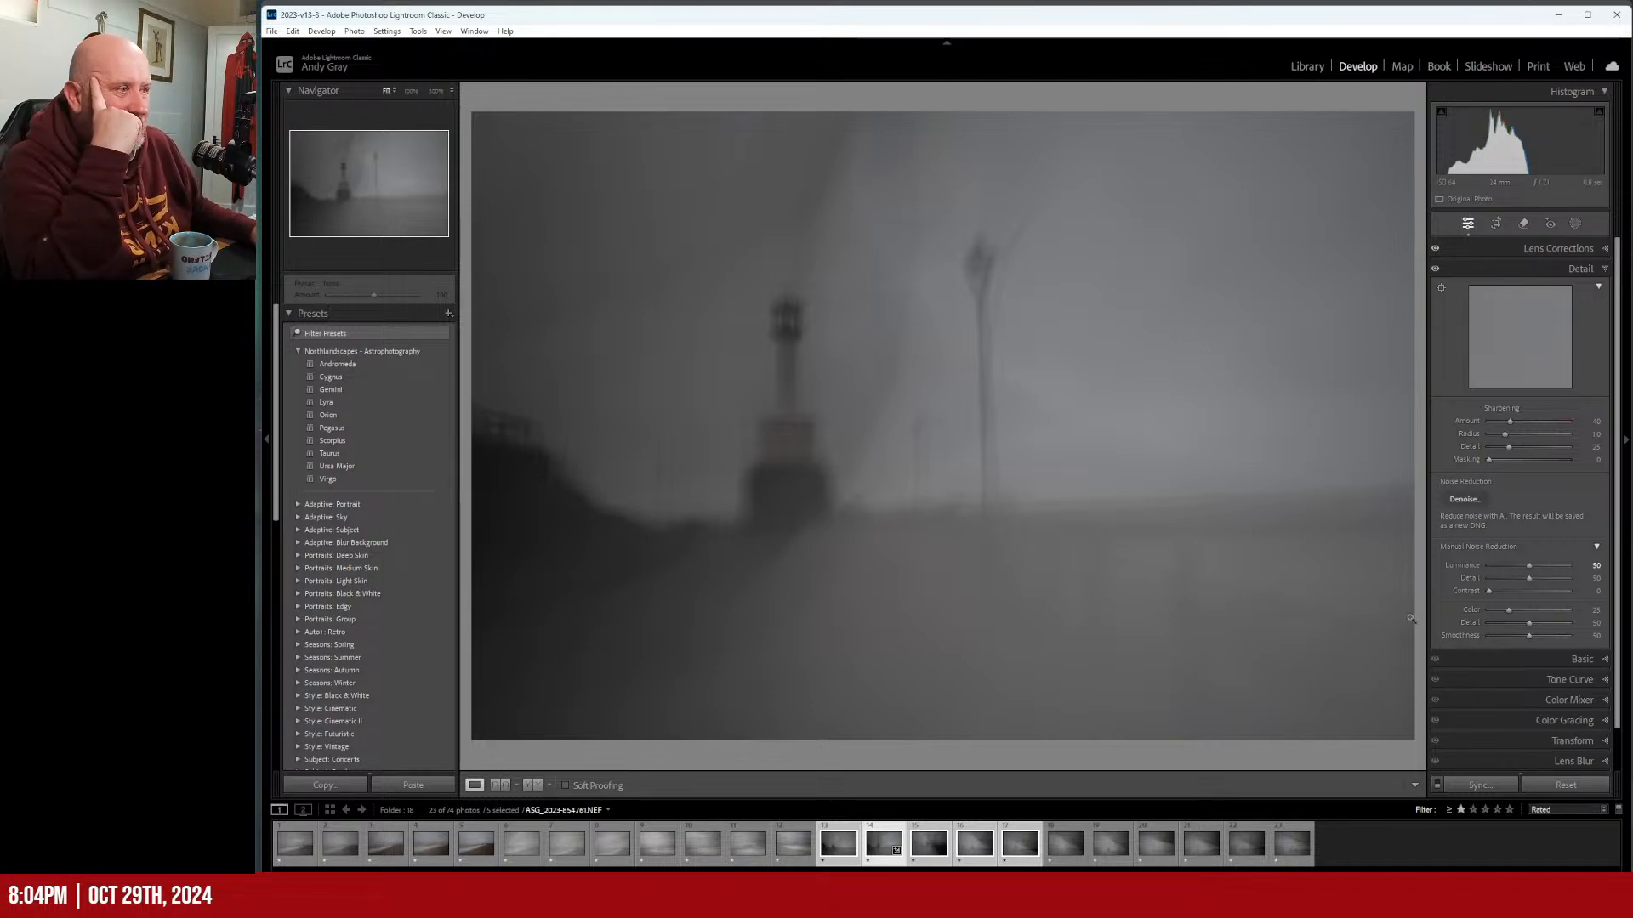
left_click(1579, 269)
Set Exposure to +0.68, Contrast -4, Highlights +4, Shadows +23, Whites +14, Blacks +17 and Clarity +7.
left_click(1573, 291)
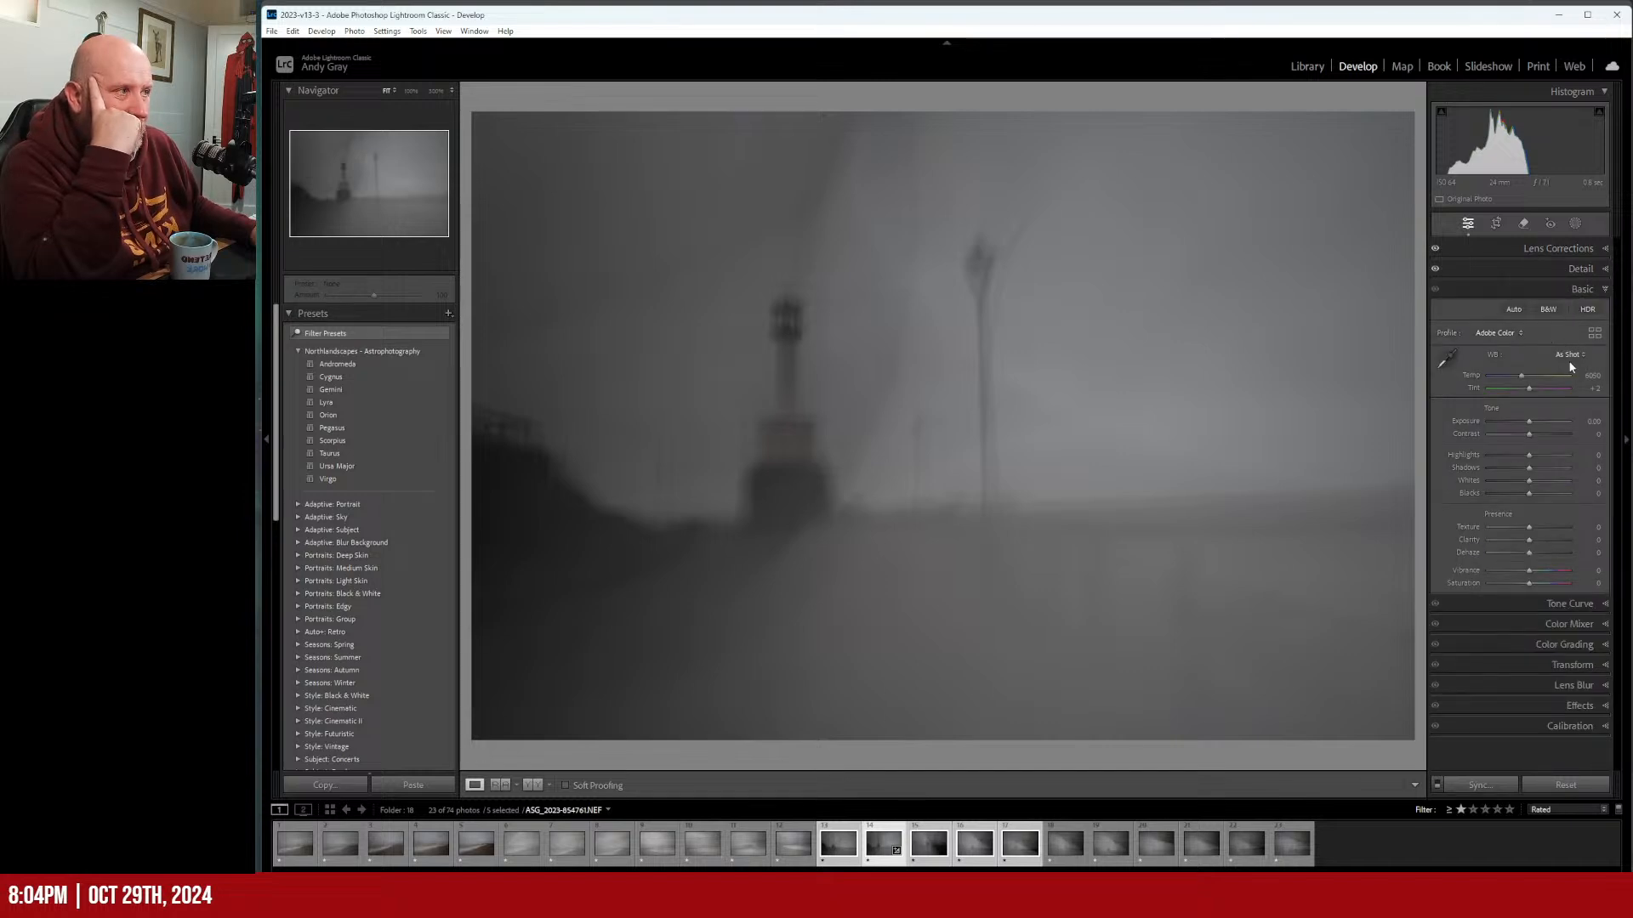
left_click_drag(1529, 435, 1518, 543)
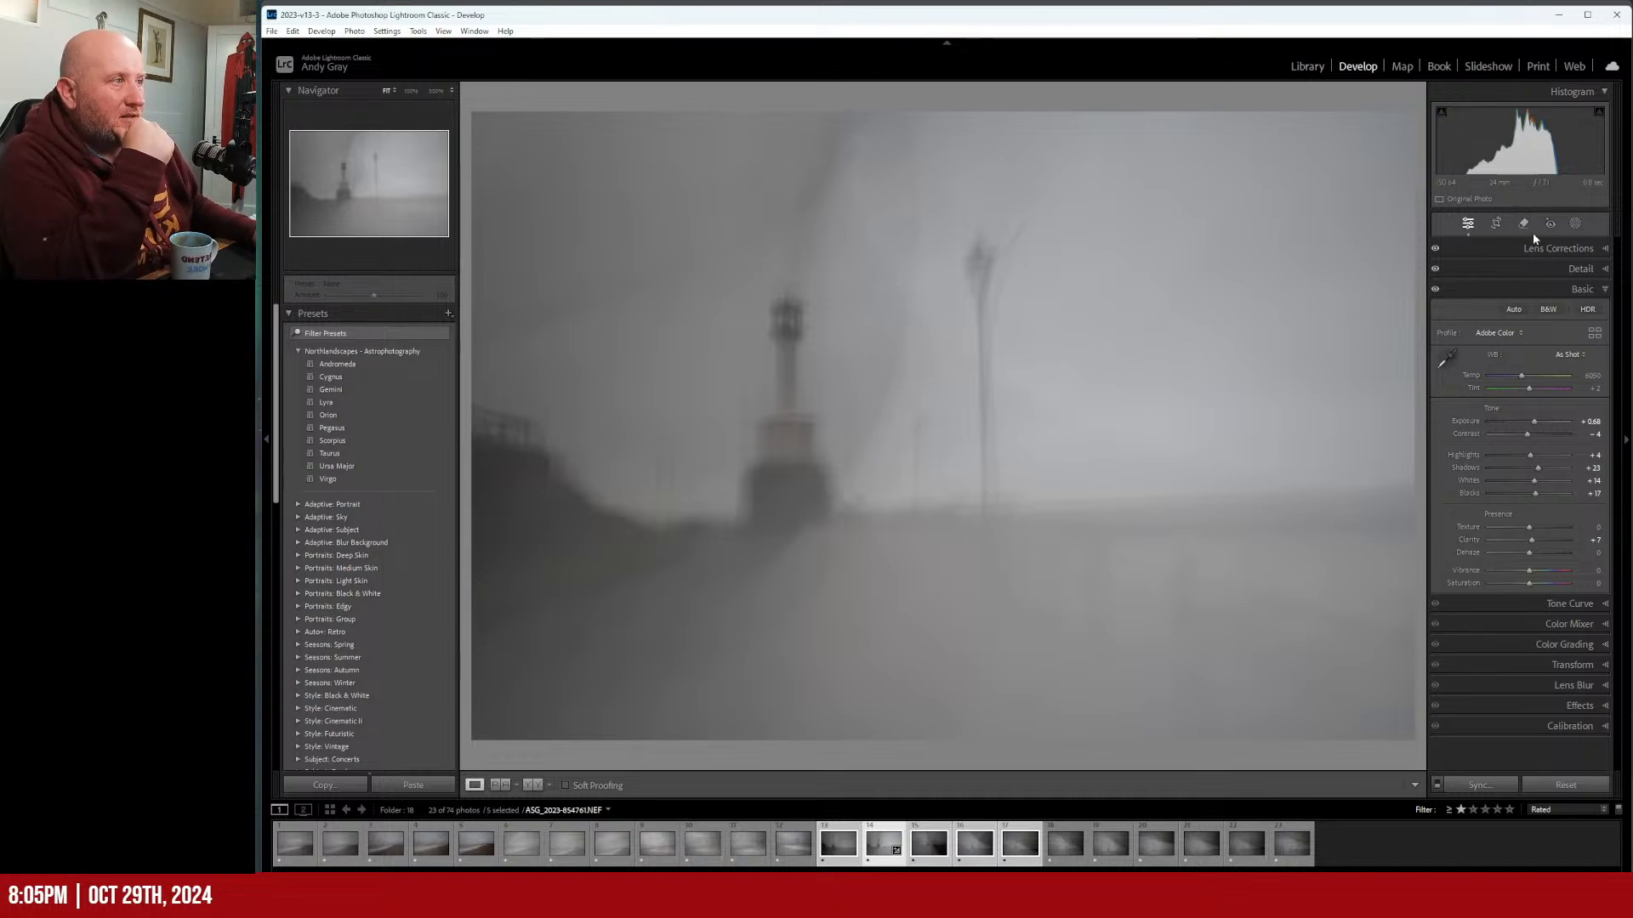
Heal the dust spots in the sky near the photo's upper-left area and right edge, using spot visualization to locate them.
key("q")
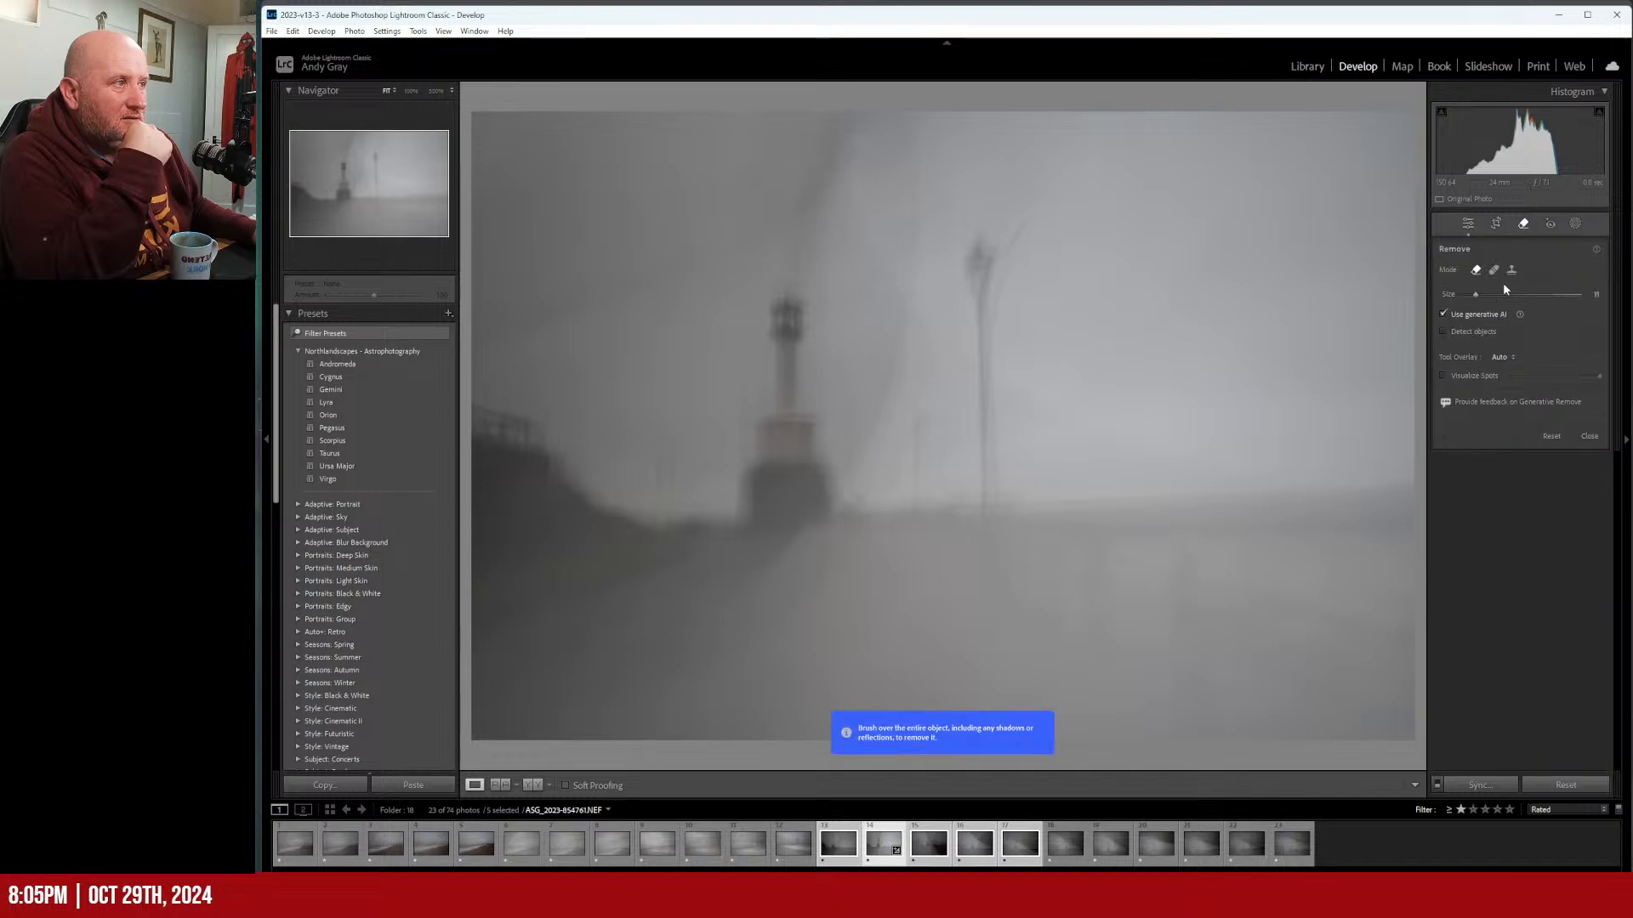
left_click(1483, 375)
scroll(617, 189, "down", 4)
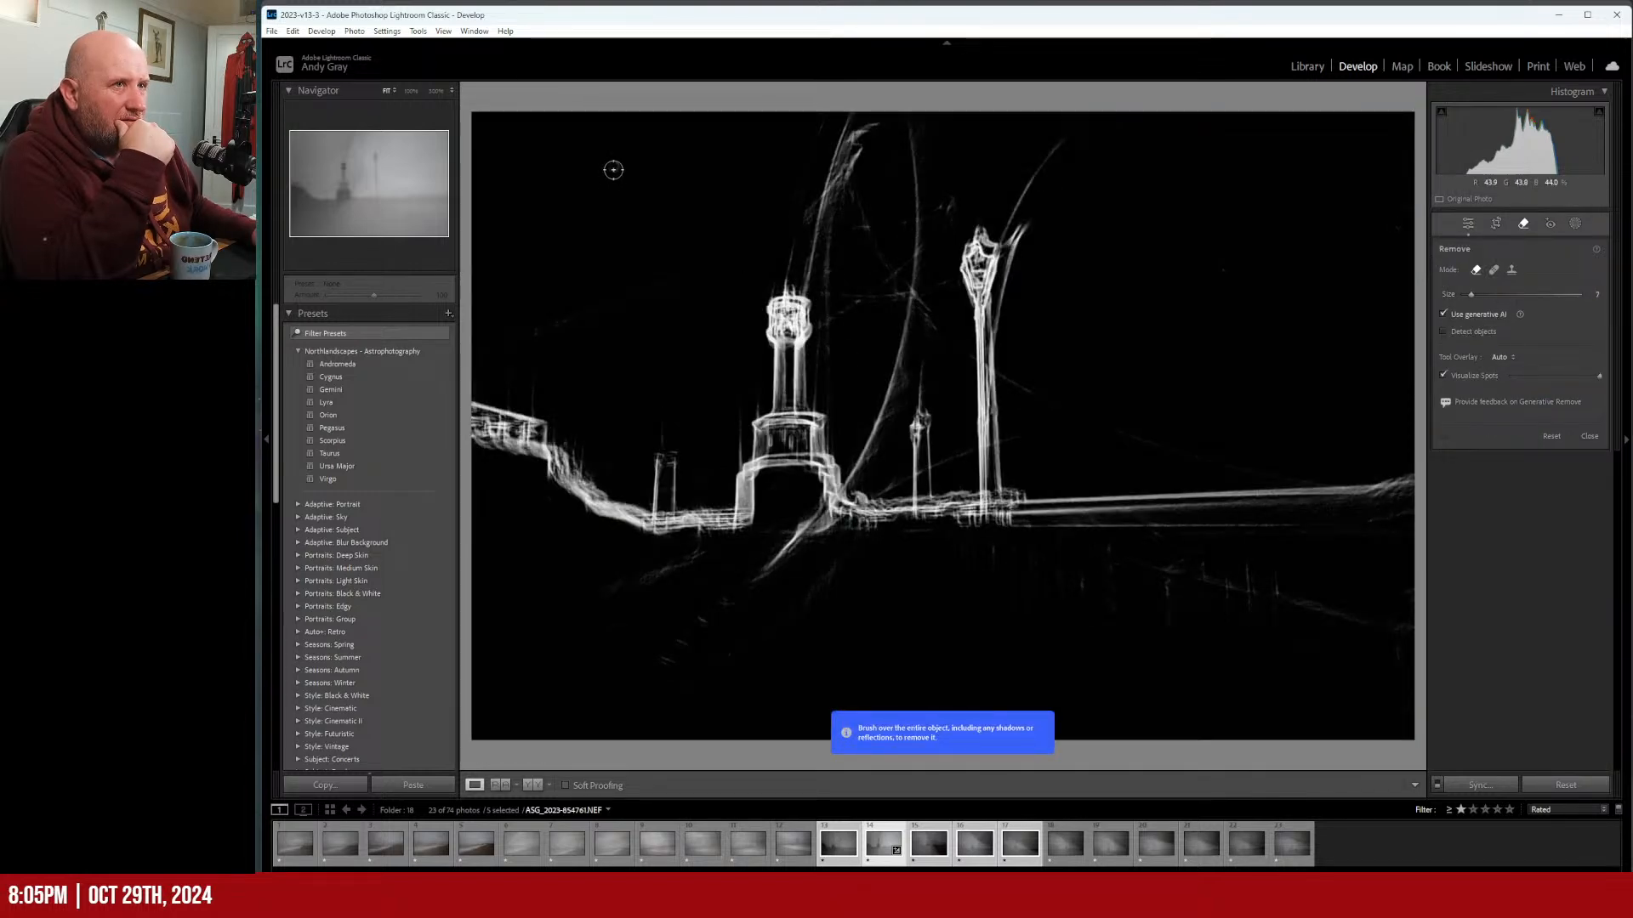
left_click(1493, 270)
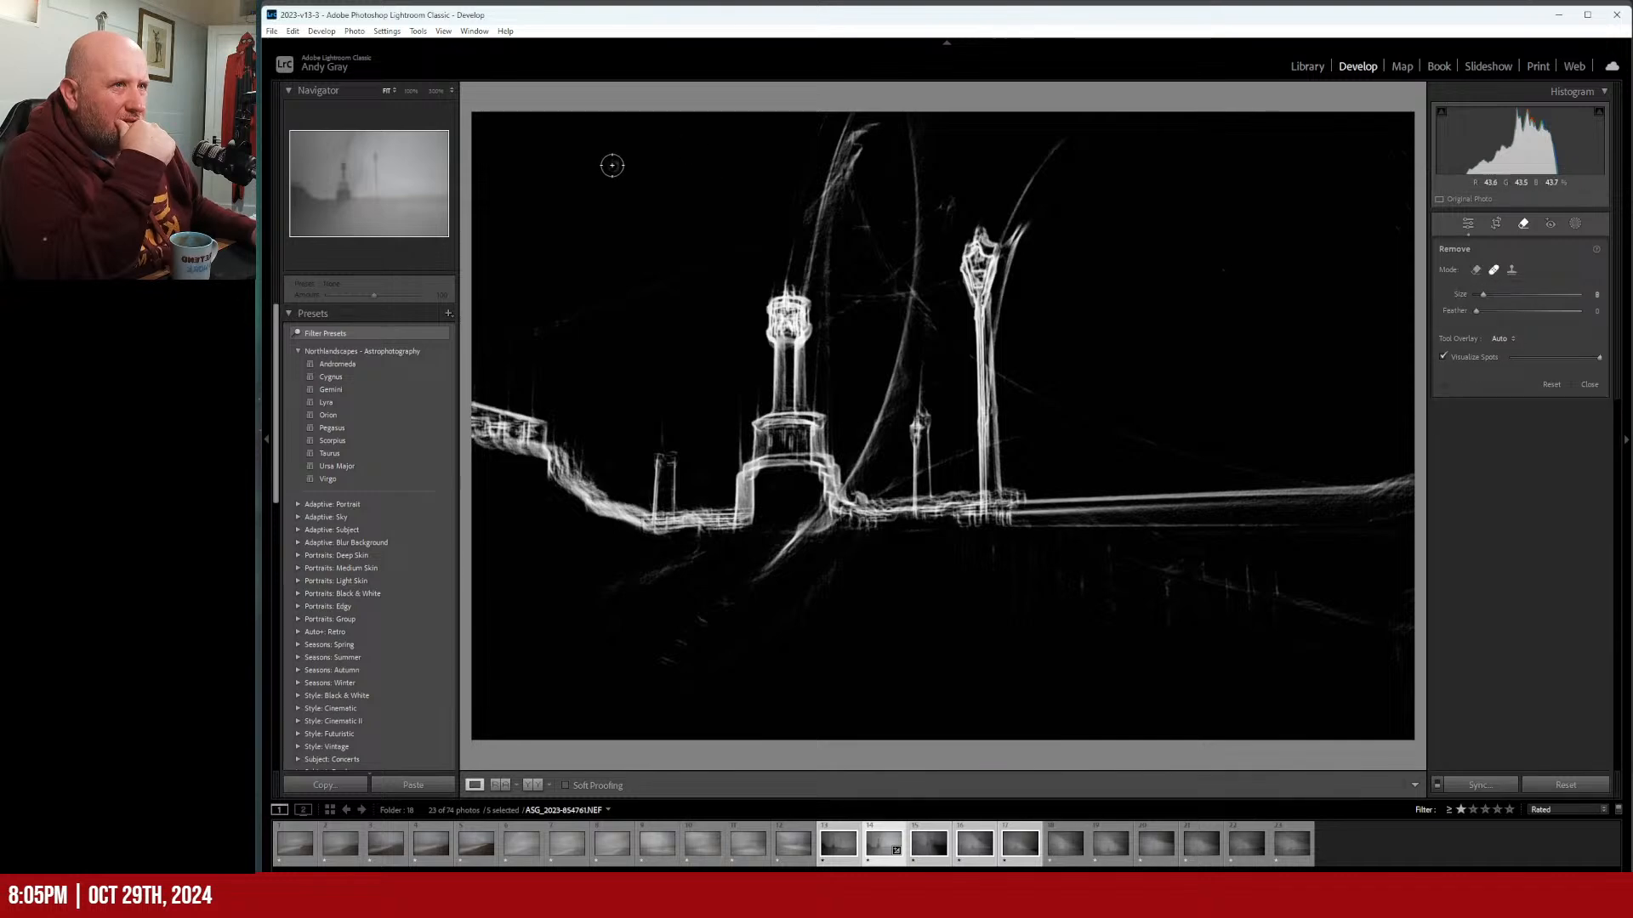
left_click(612, 167)
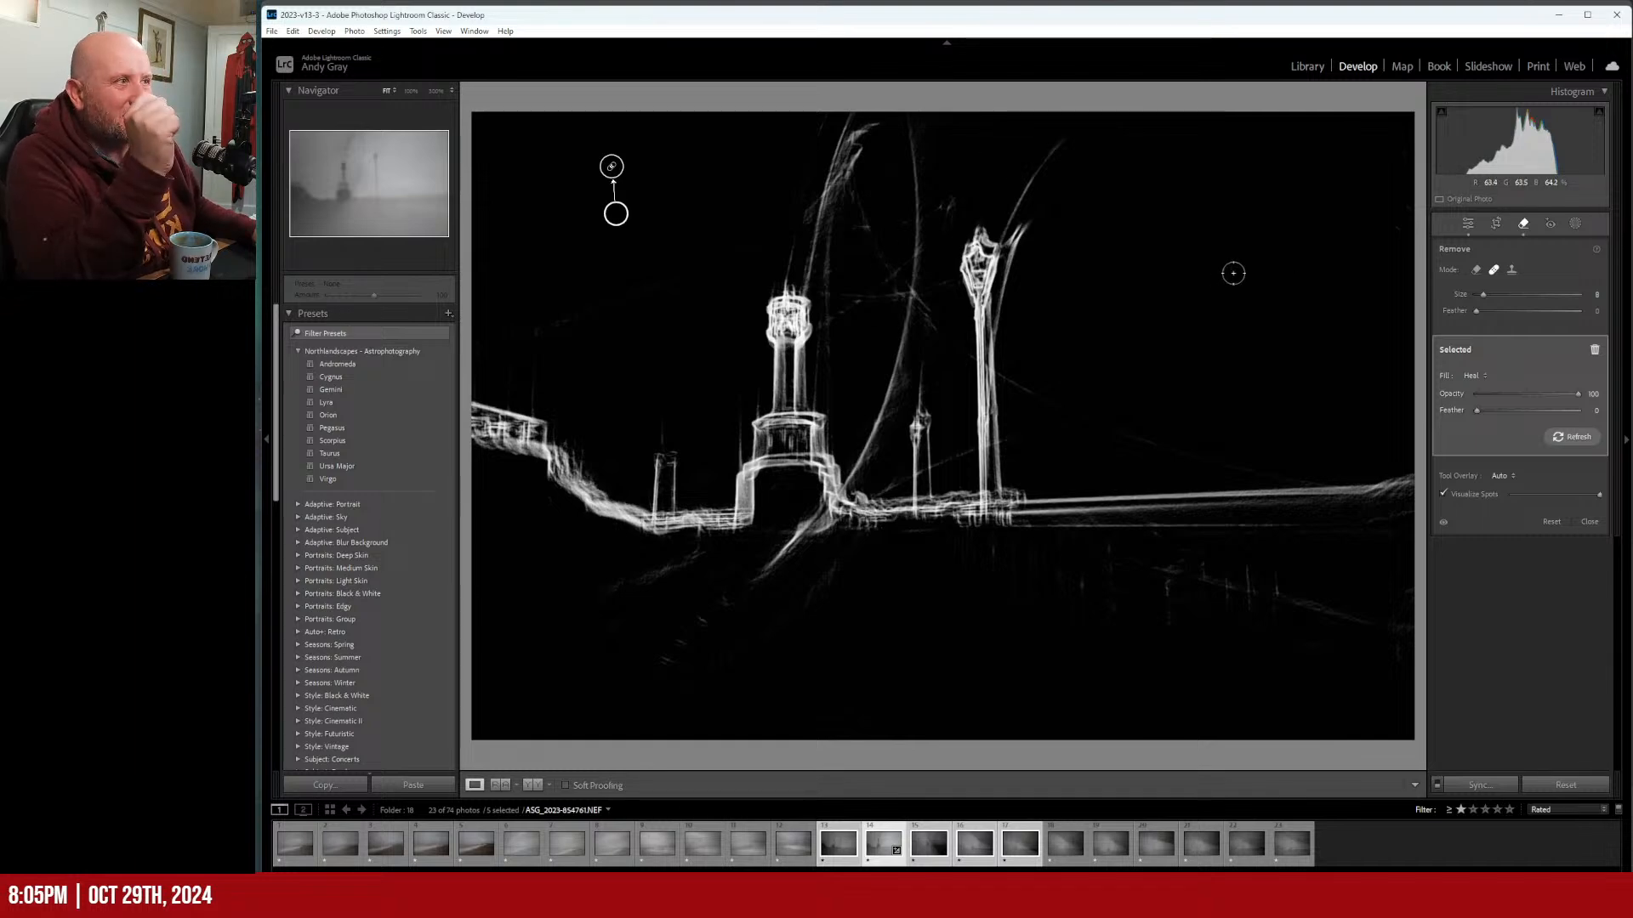
left_click(1402, 207)
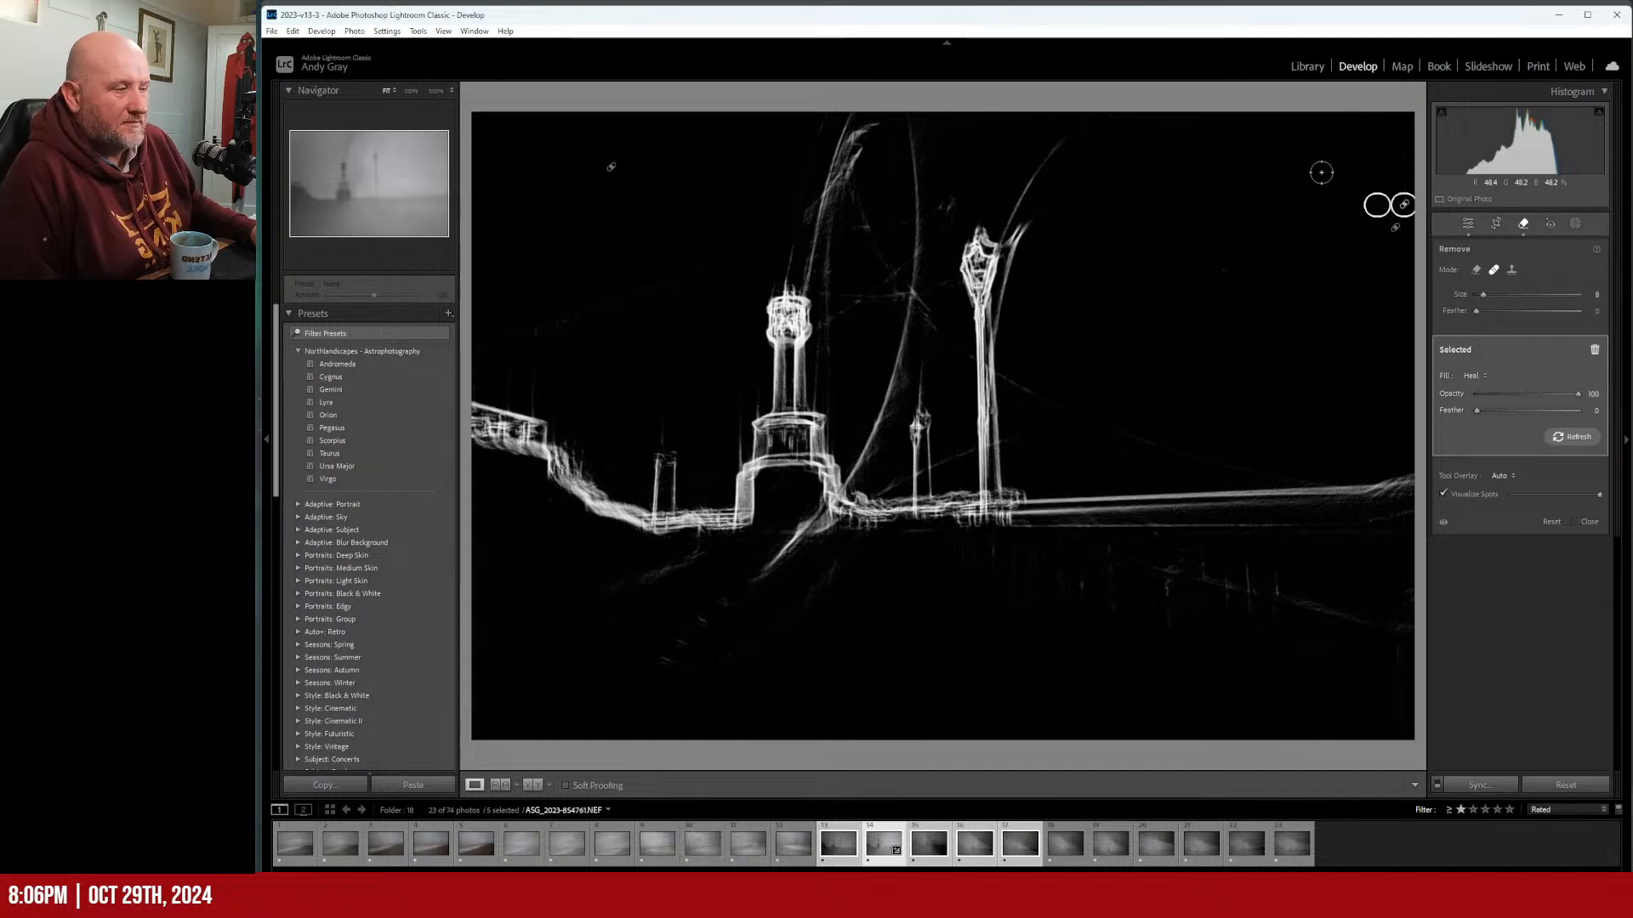
key("q")
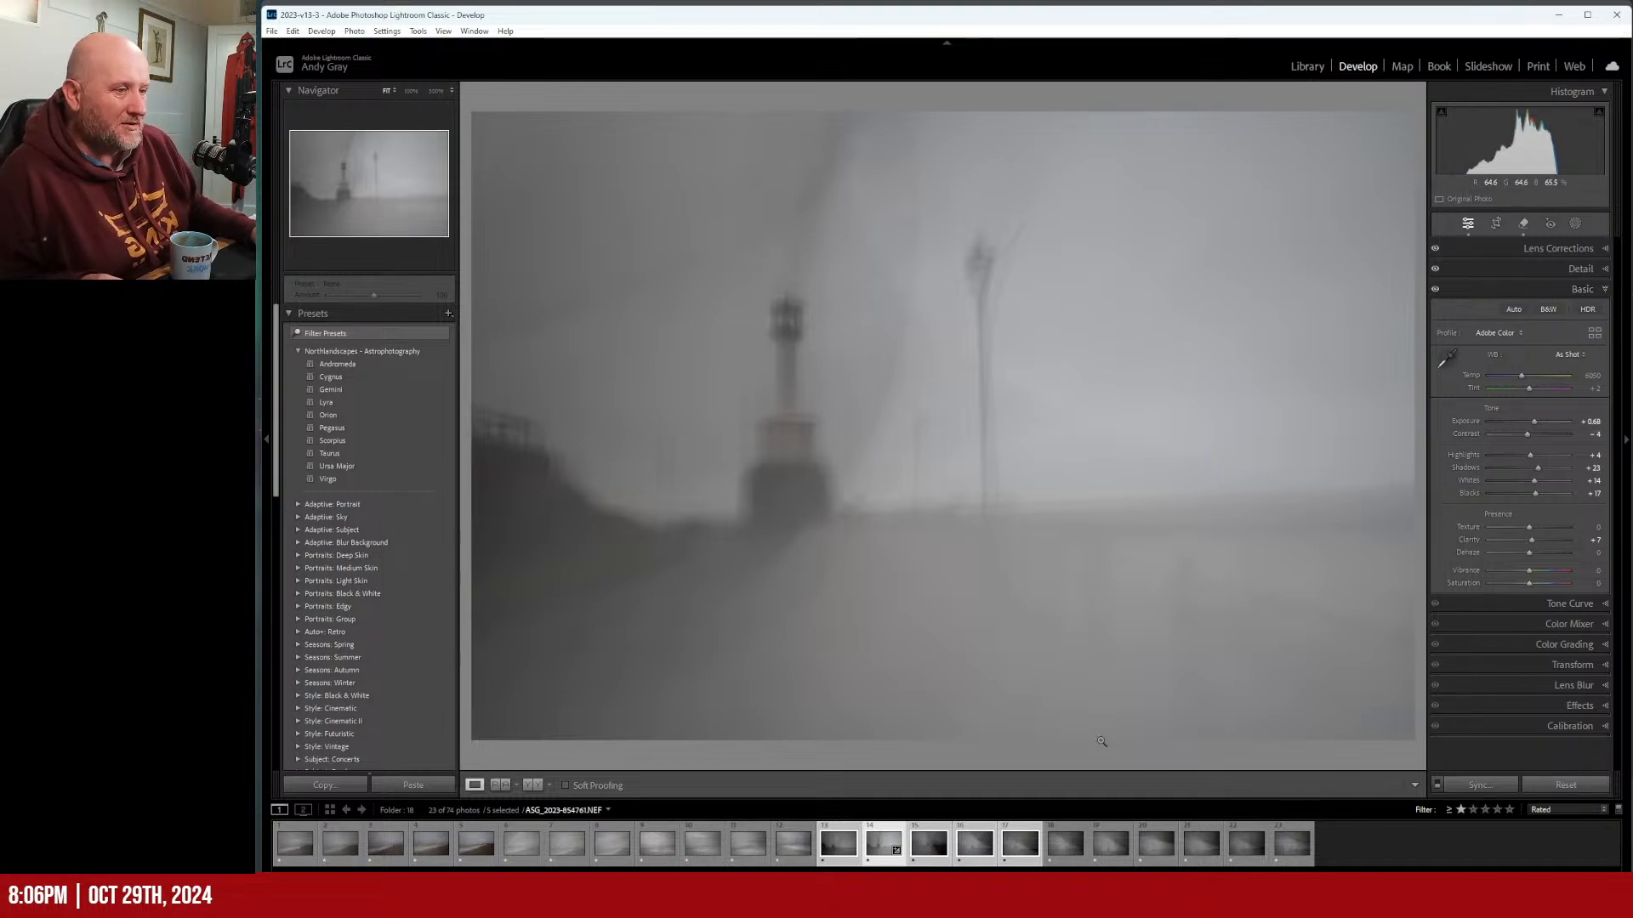
Synchronize the develop settings across the five selected photos and open them as layers in Photoshop.
left_click(1480, 784)
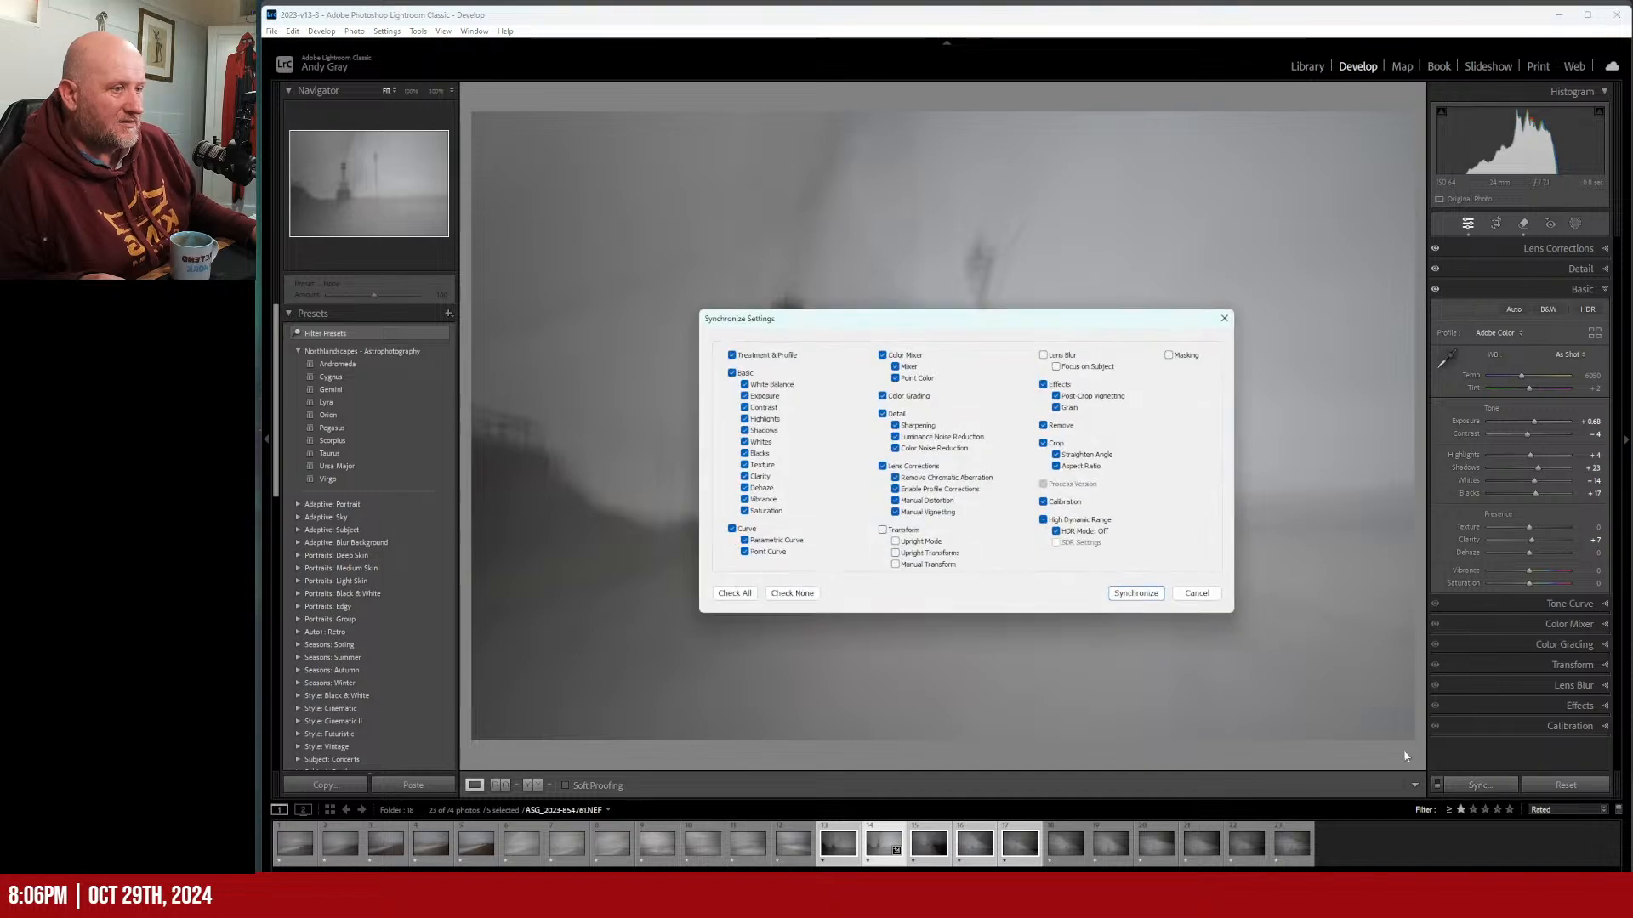
left_click(1136, 593)
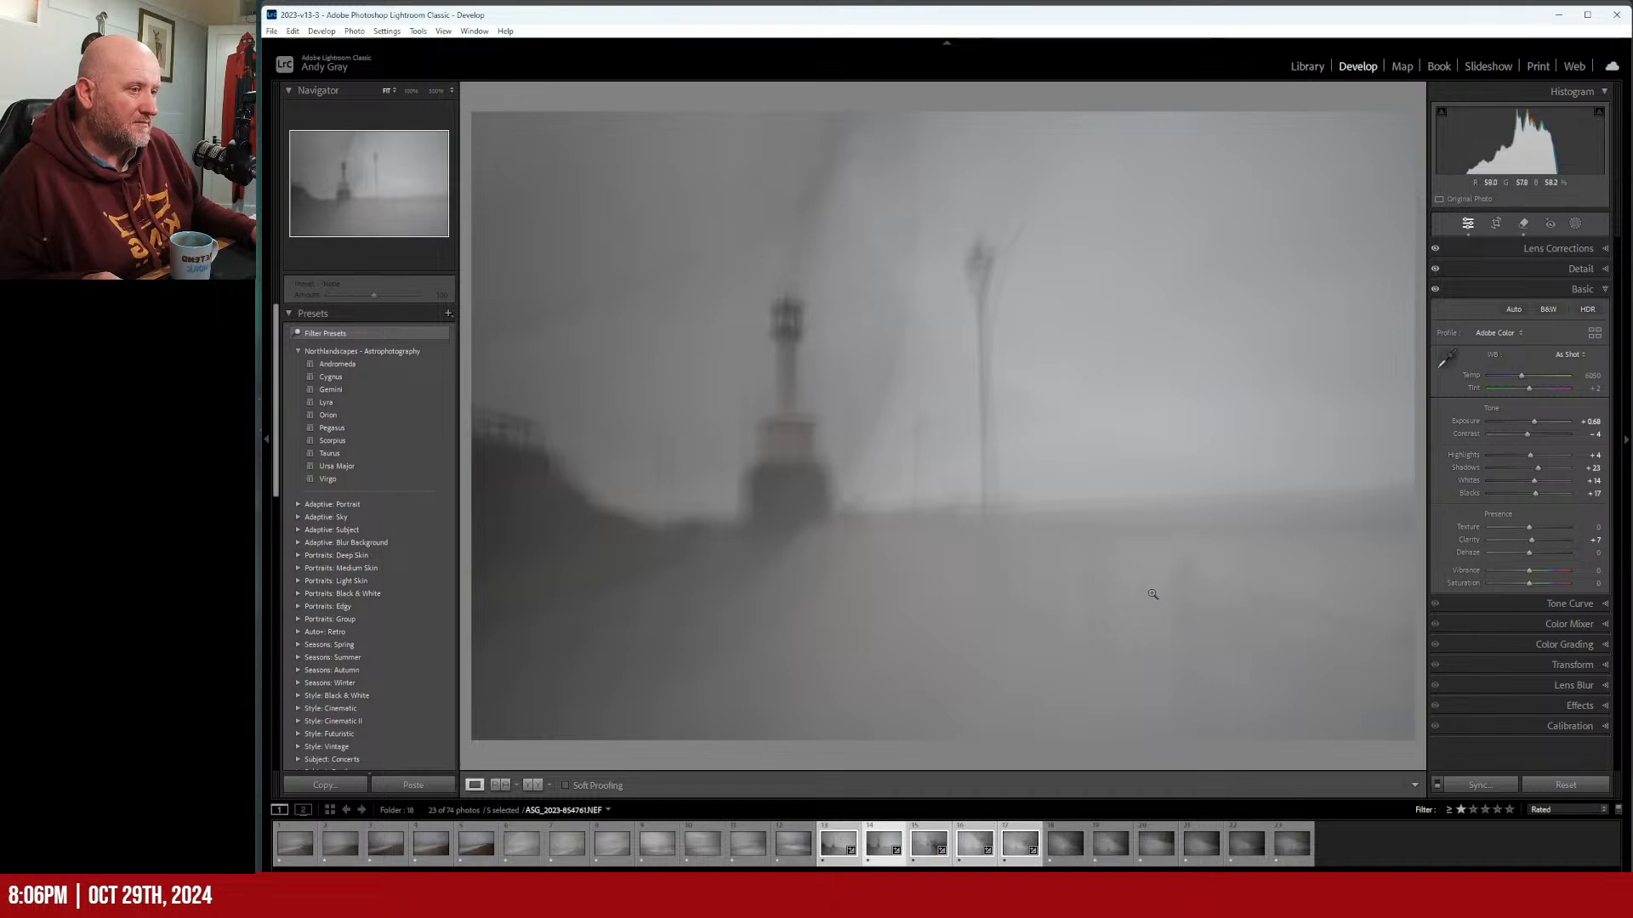
right_click(858, 399)
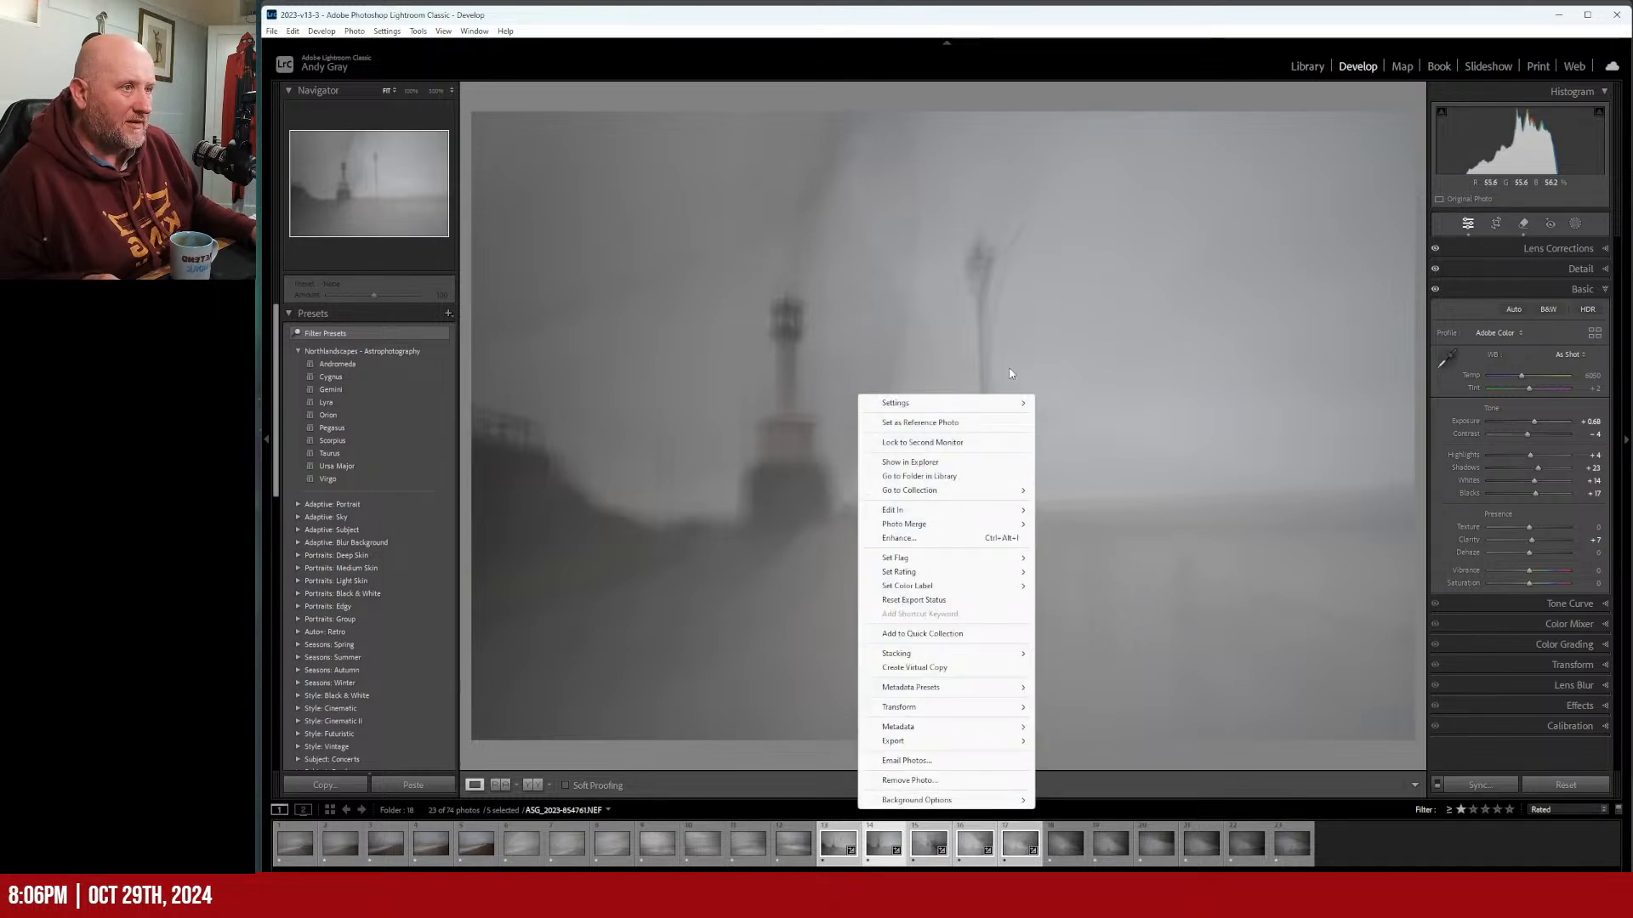
mouse_move(944, 509)
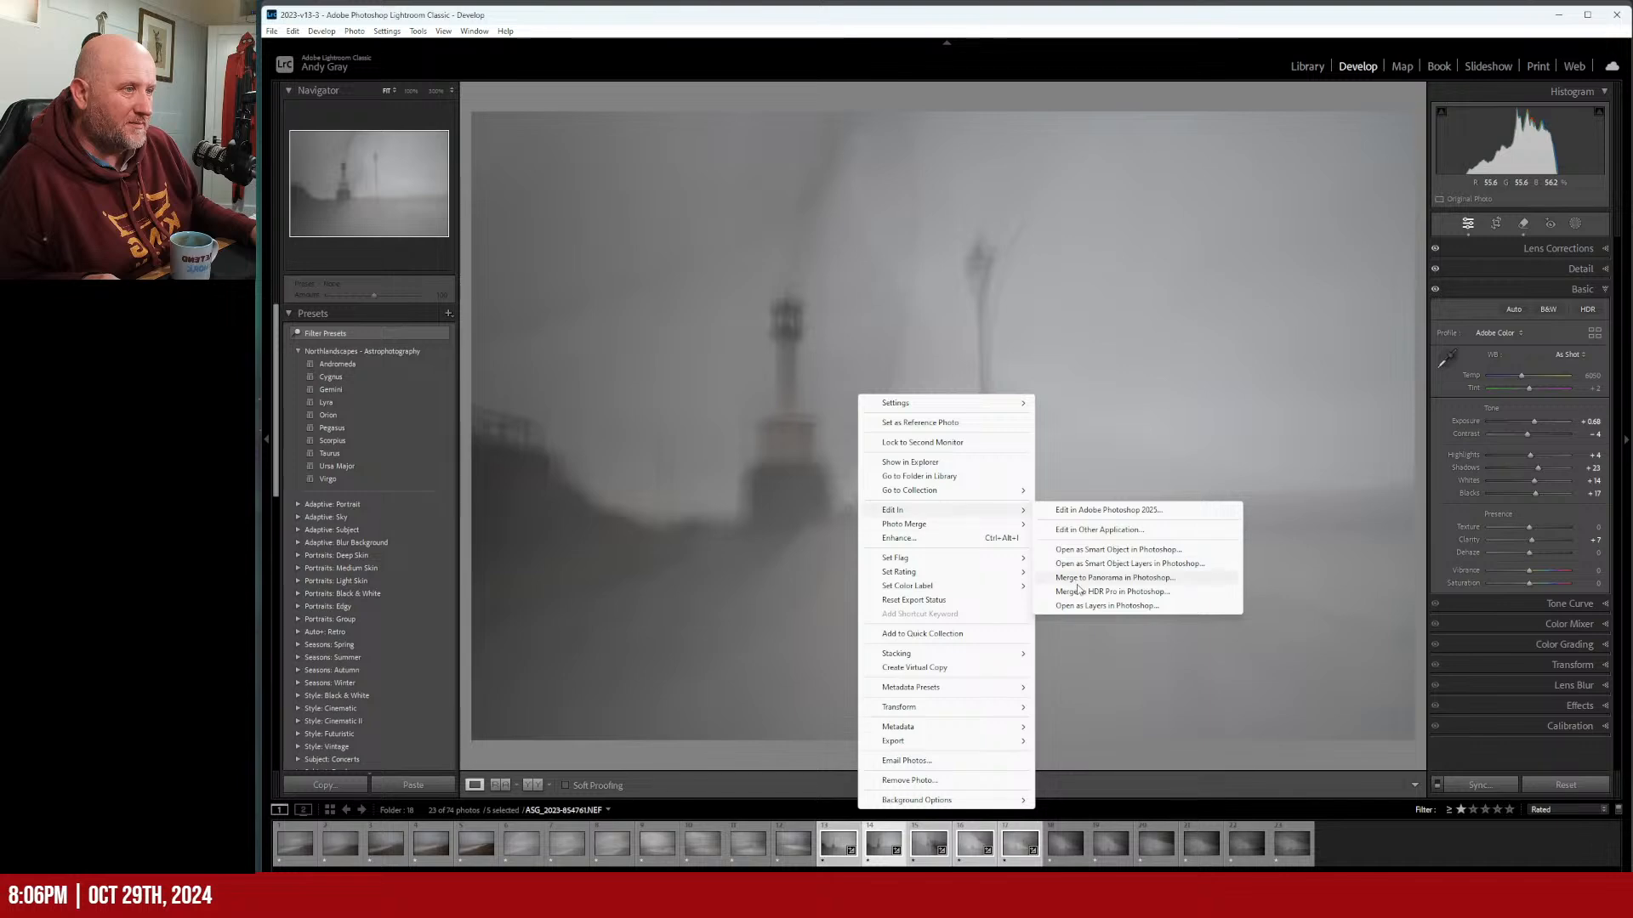
left_click(1100, 609)
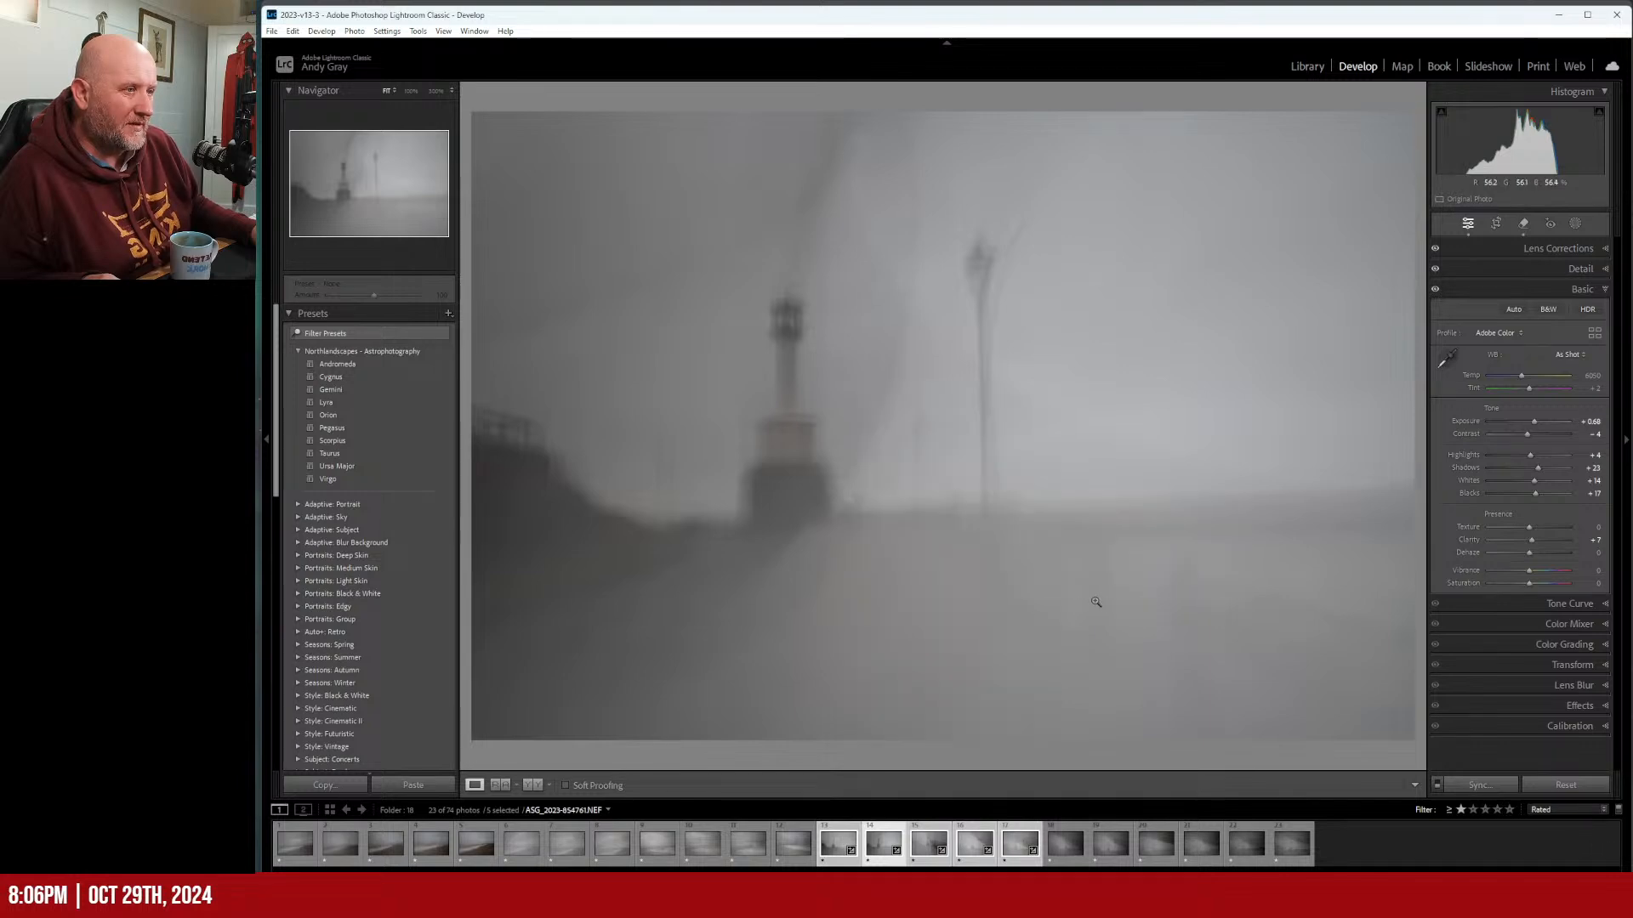
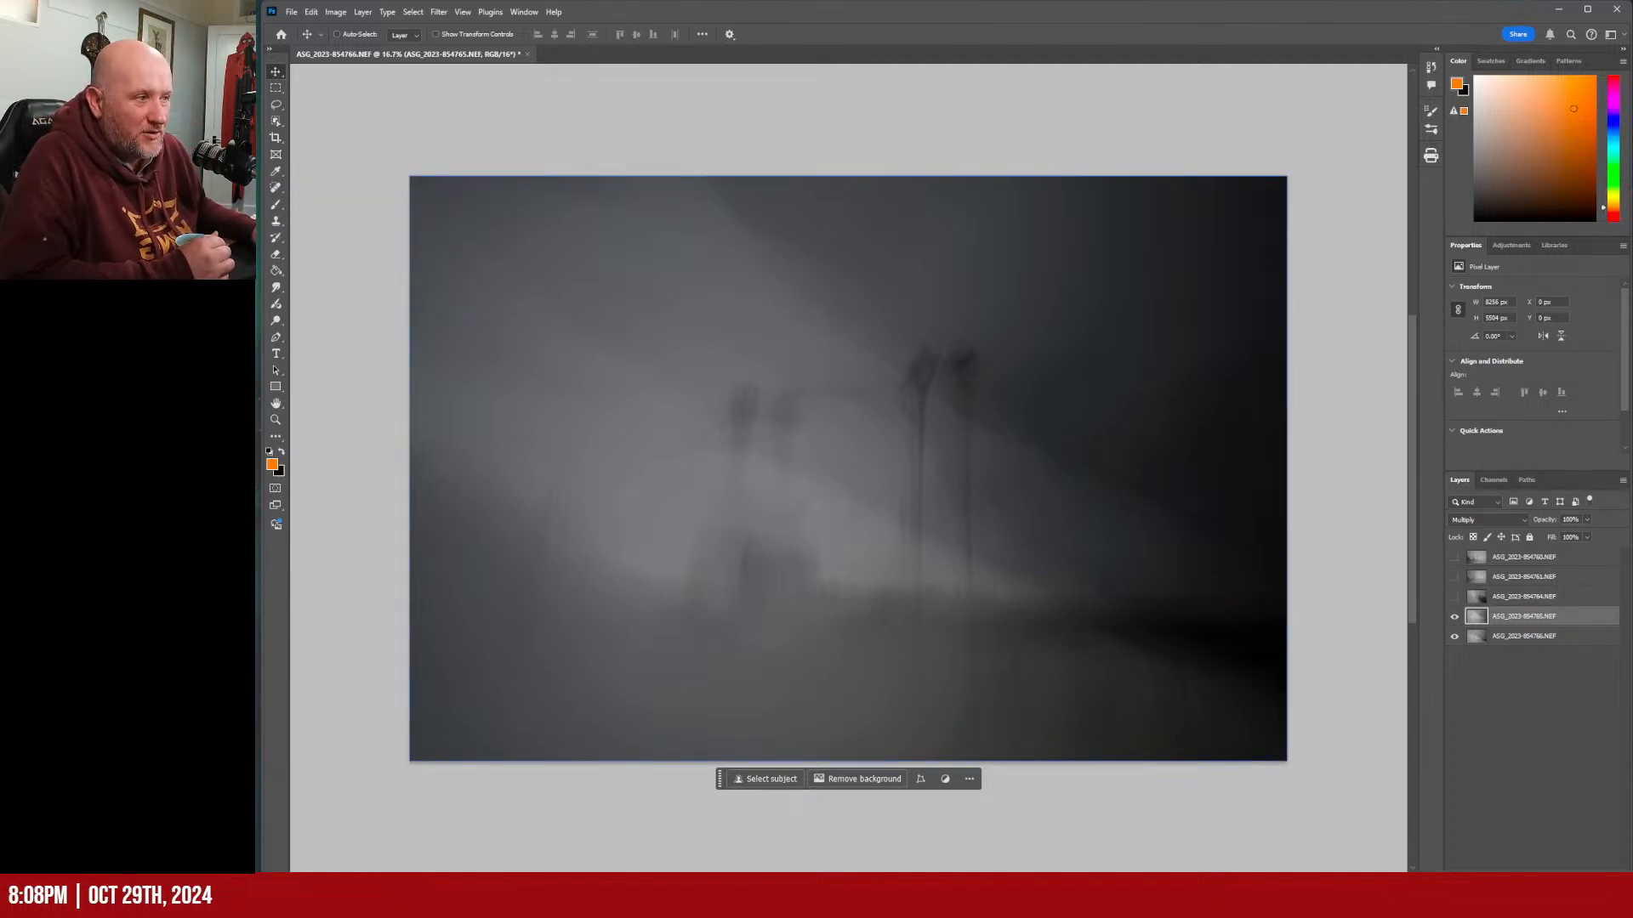
Move the ASG_2023-854765.NEF layer about 455 px left and 55 px up to align its lighthouse and lamp post with the bottom layer.
left_click_drag(1032, 488, 986, 480)
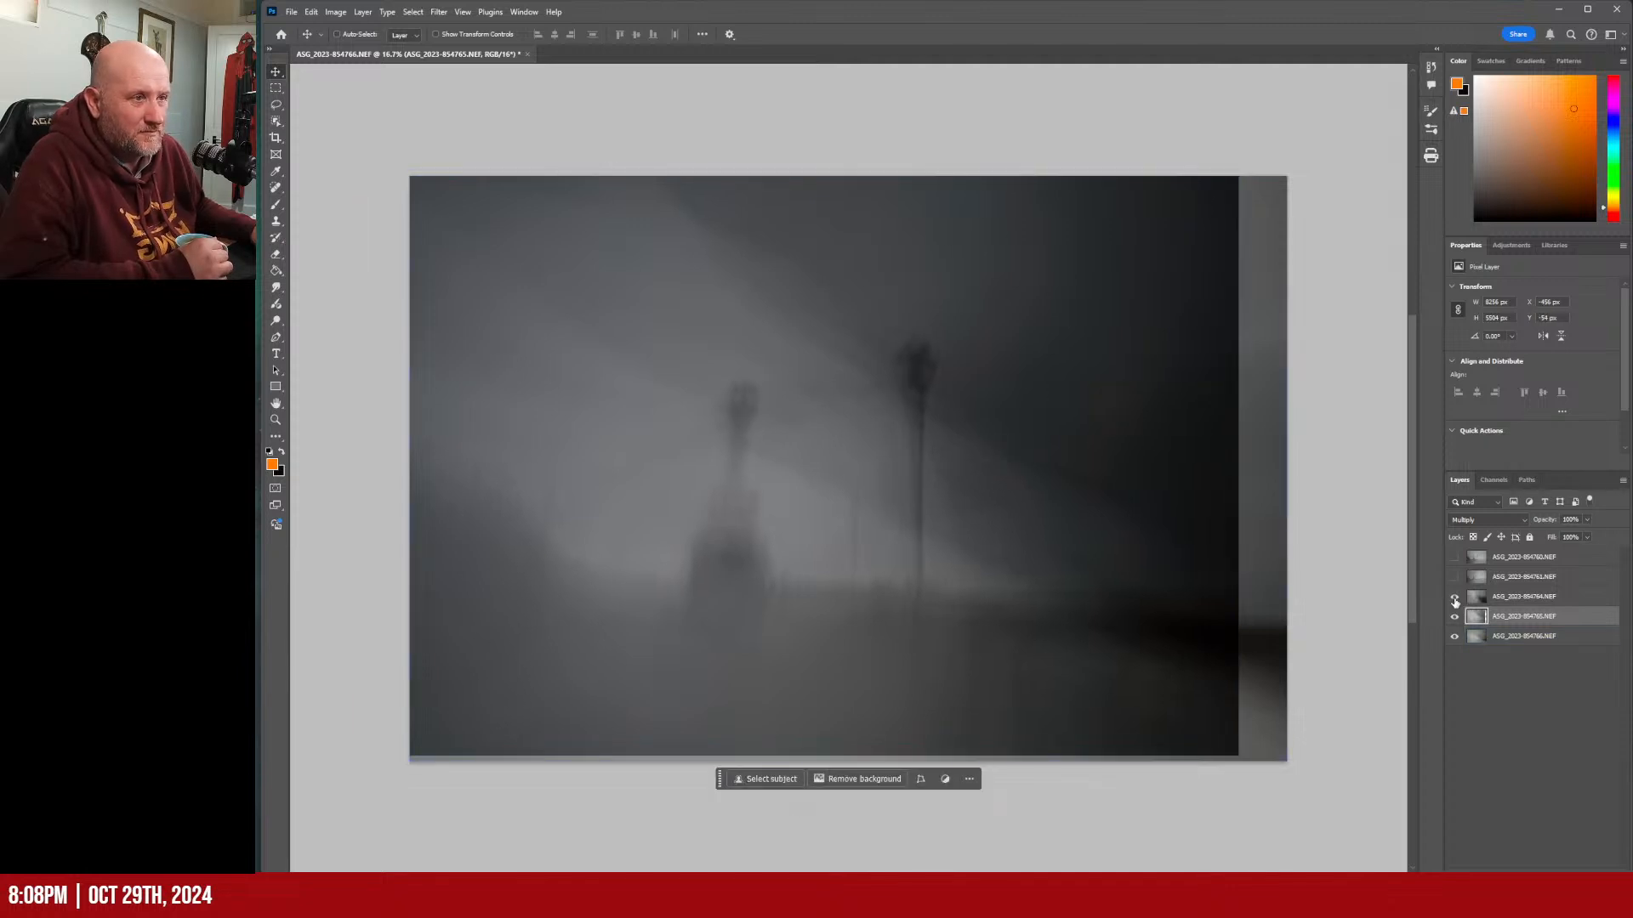
Try to align the ASG_2023-854764.NEF layer's lighthouse with the layers below, and hide that layer again.
left_click(1454, 597)
left_click(1535, 596)
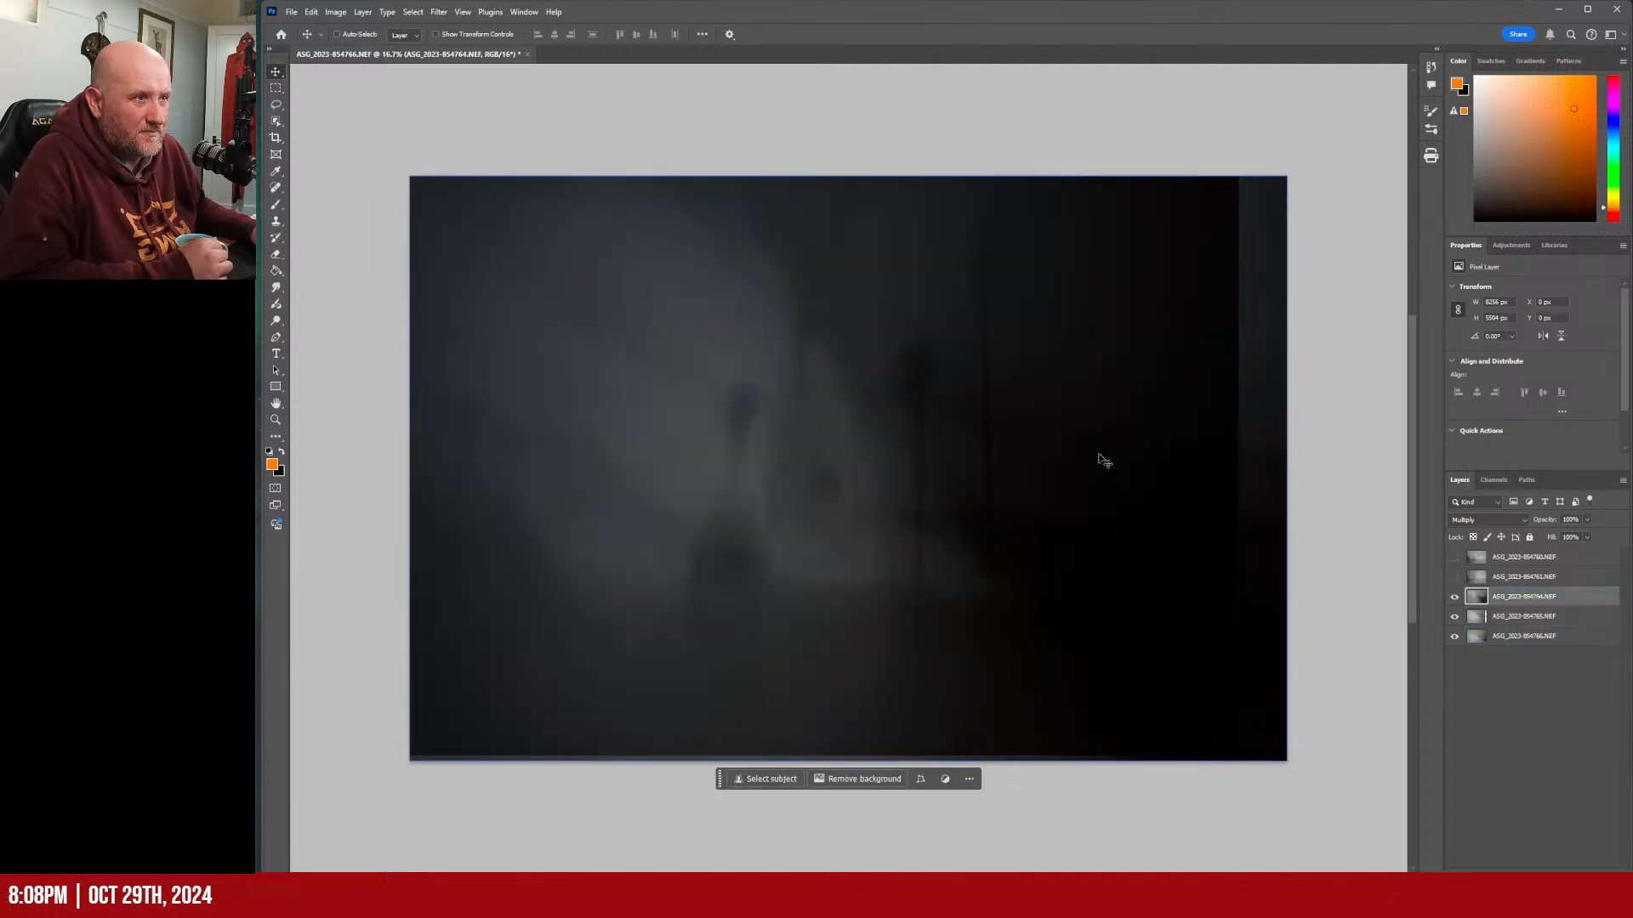
left_click_drag(1097, 456, 1037, 536)
left_click(1454, 596)
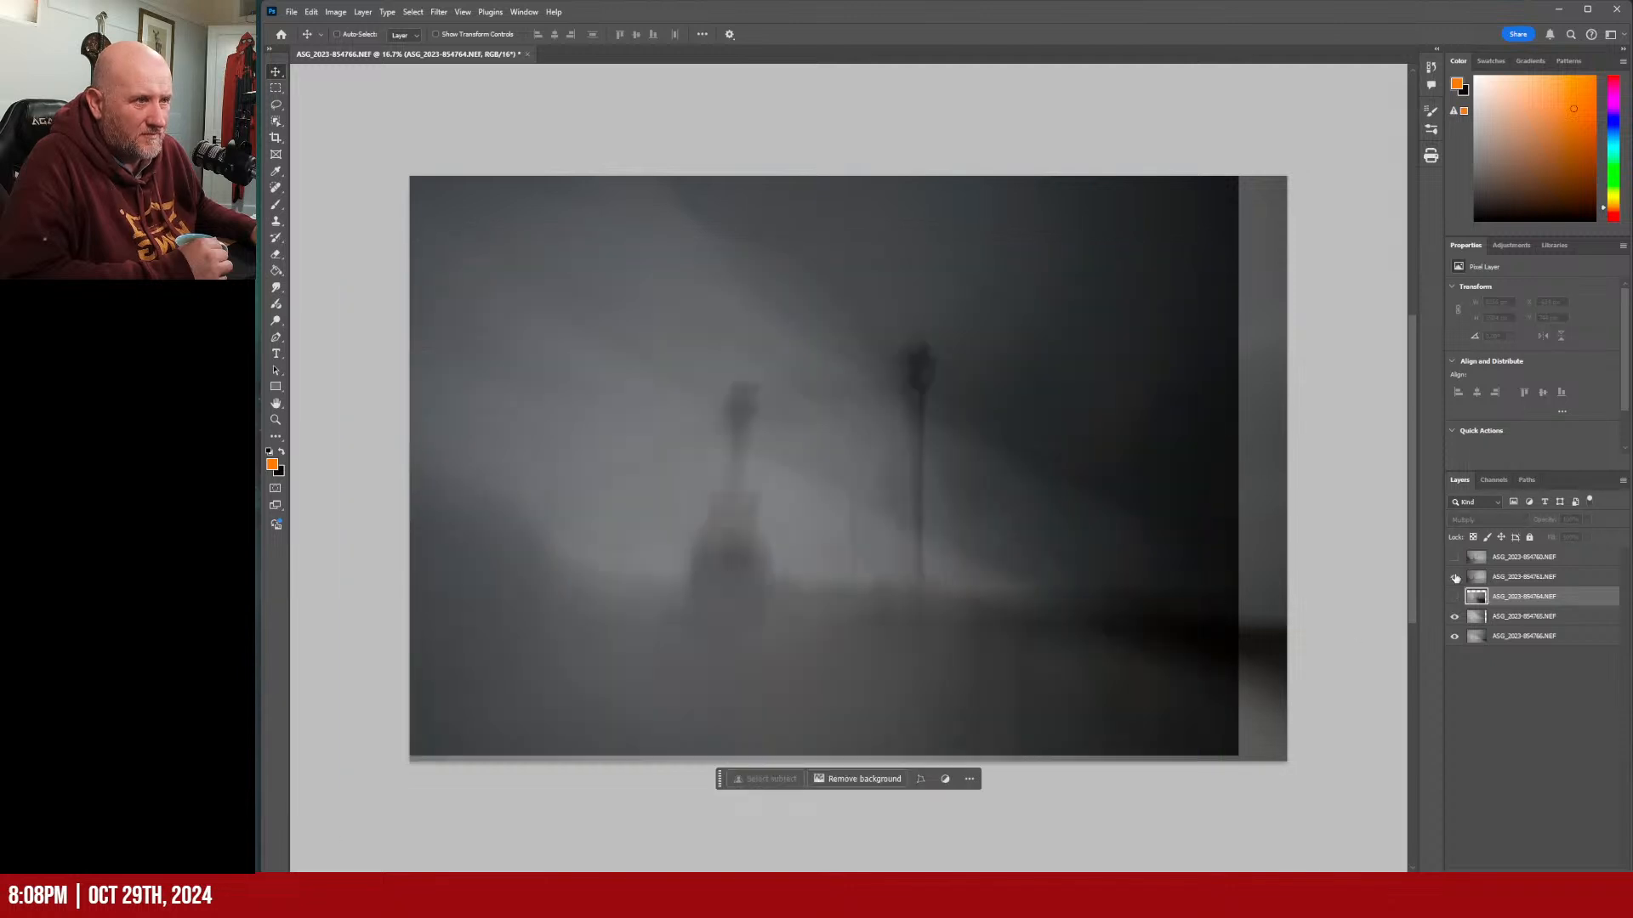
Show the ASG_2023-854761.NEF layer and move it about 380 px right and 310 px down to align its lighthouse with the layers below.
left_click(1454, 576)
left_click(1526, 576)
left_click_drag(1038, 517, 1073, 551)
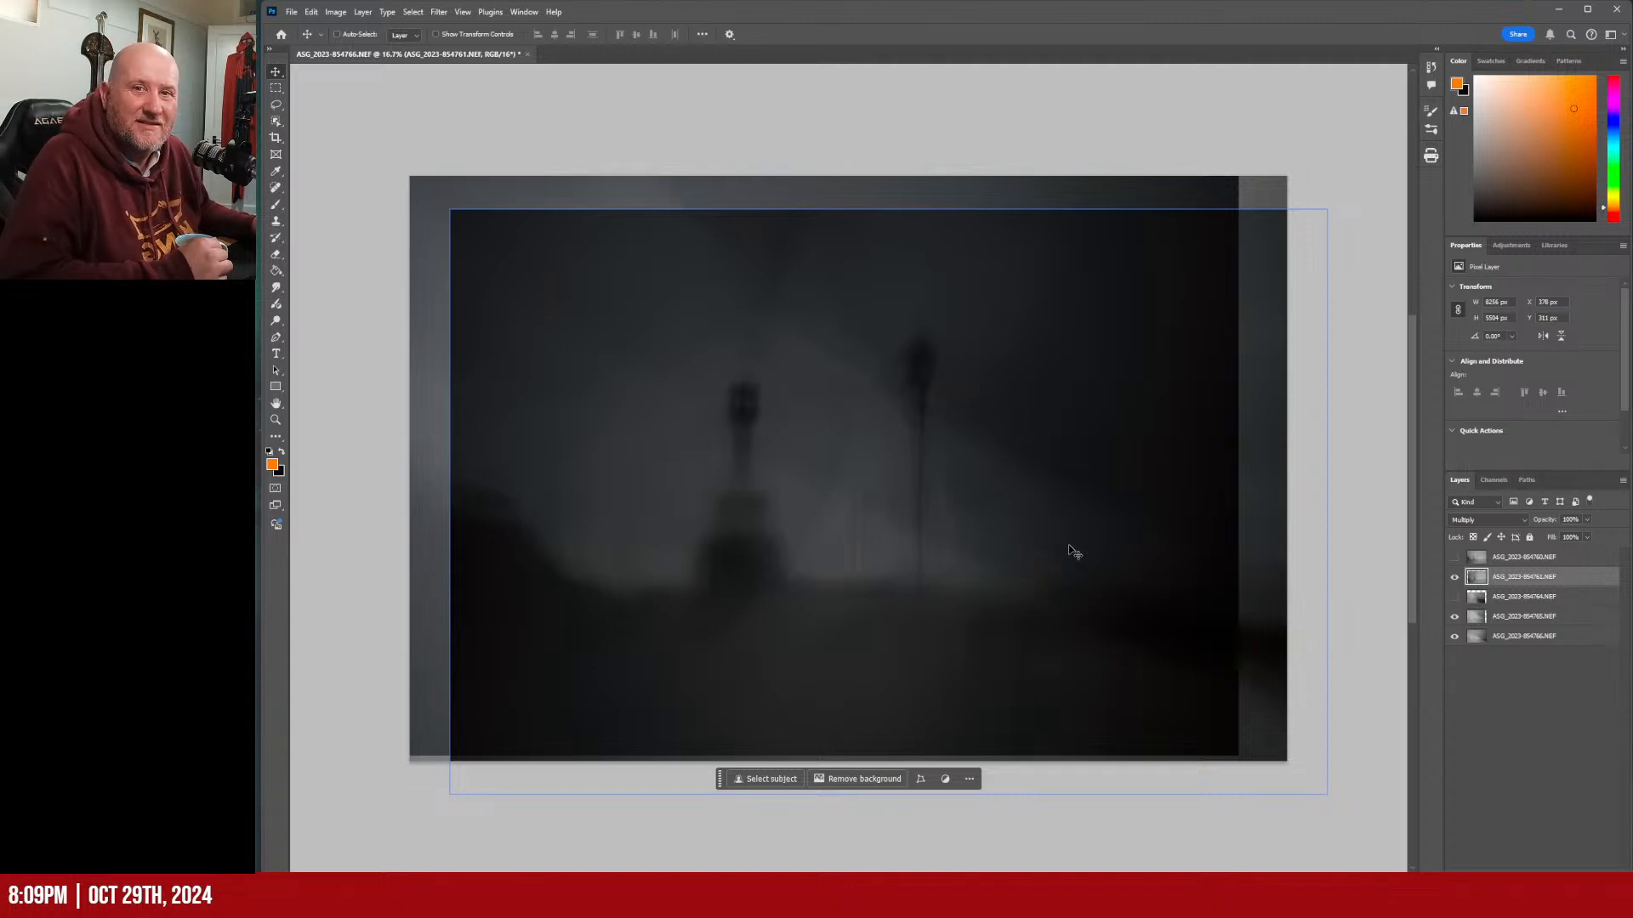
Show the ASG_2023-854760.NEF layer, move it about 222 px right and 144 px down onto the lighthouse below, and show the ASG_2023-854764.NEF layer.
left_click(1453, 557)
left_click(1522, 557)
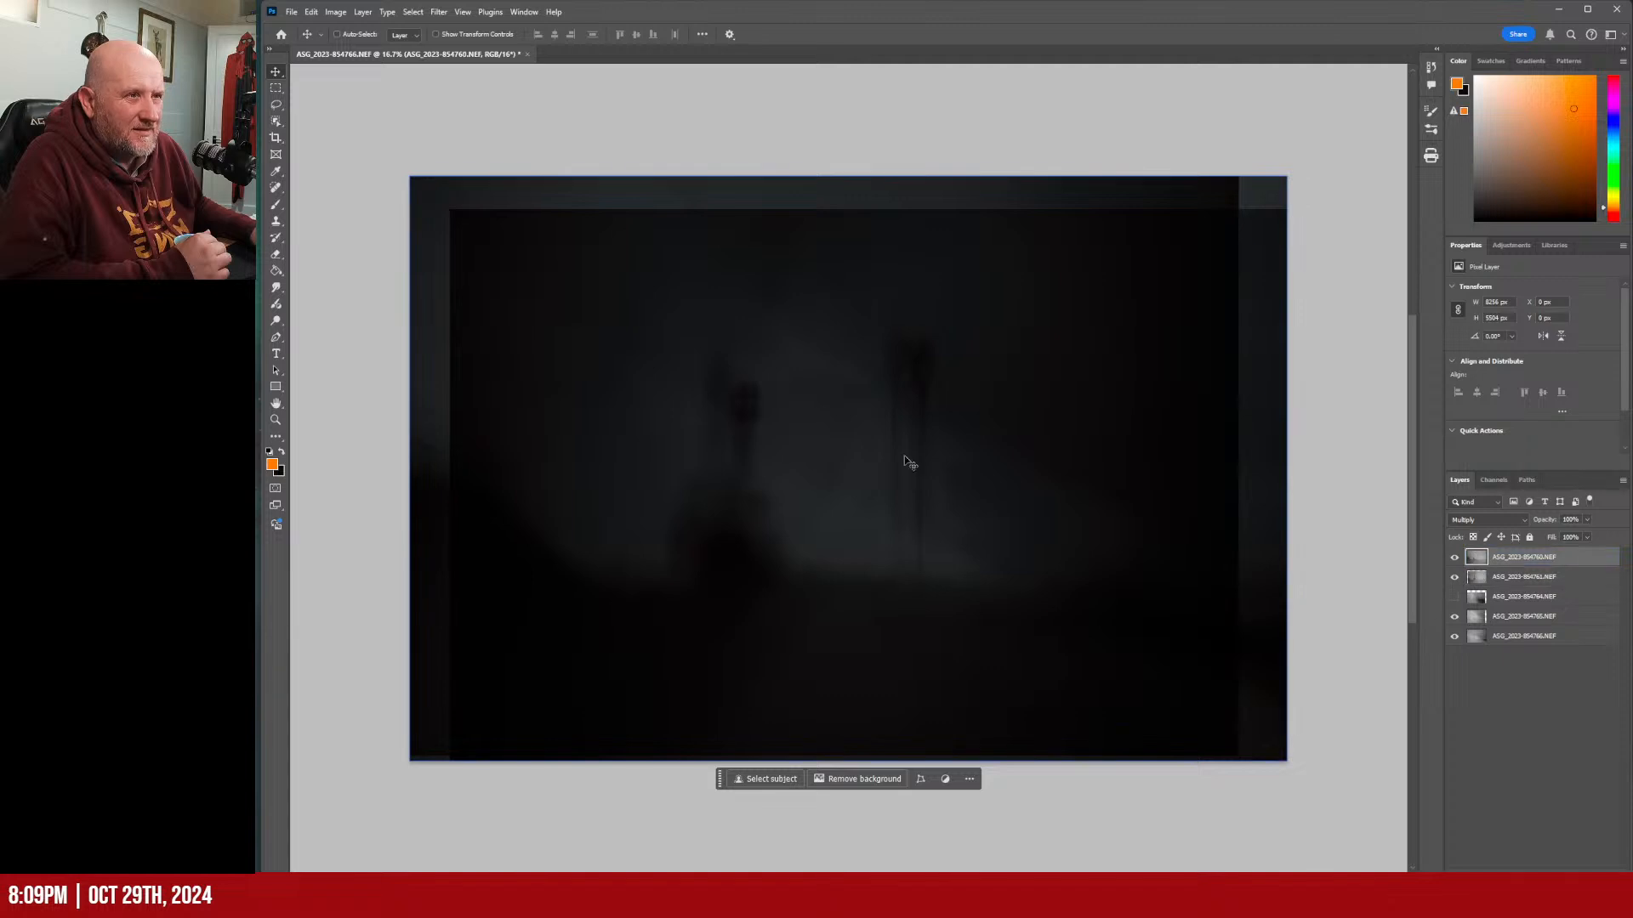
mouse_move(908, 462)
left_mouse_down()
mouse_move(956, 478)
mouse_move(935, 498)
mouse_move(964, 488)
mouse_move(932, 477)
left_mouse_up()
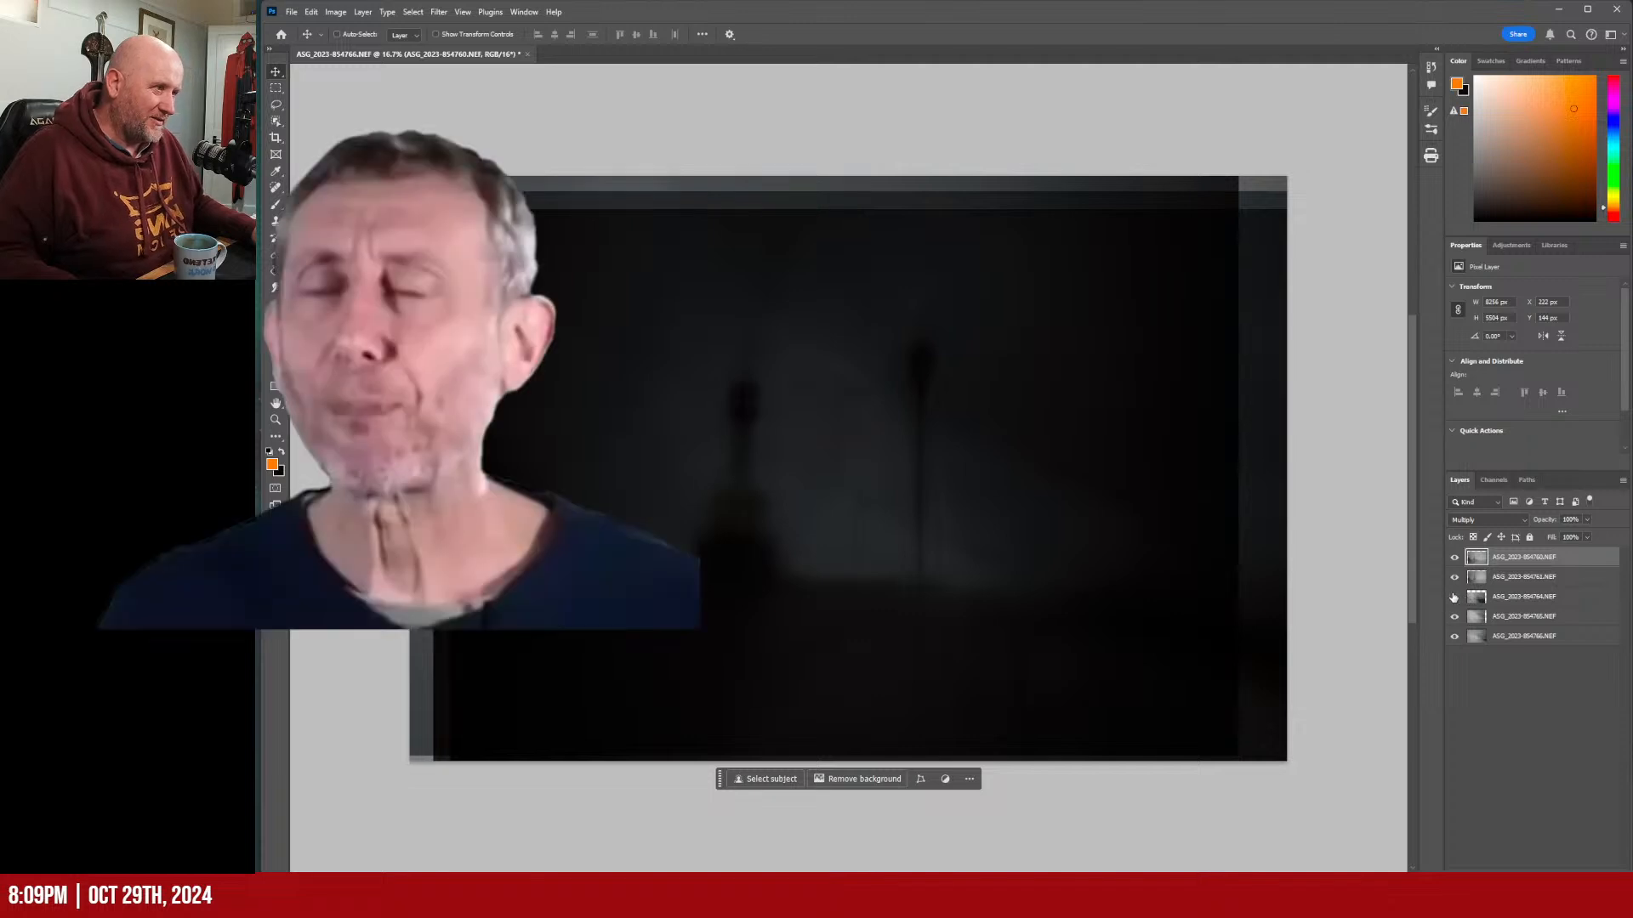
left_click(1453, 598)
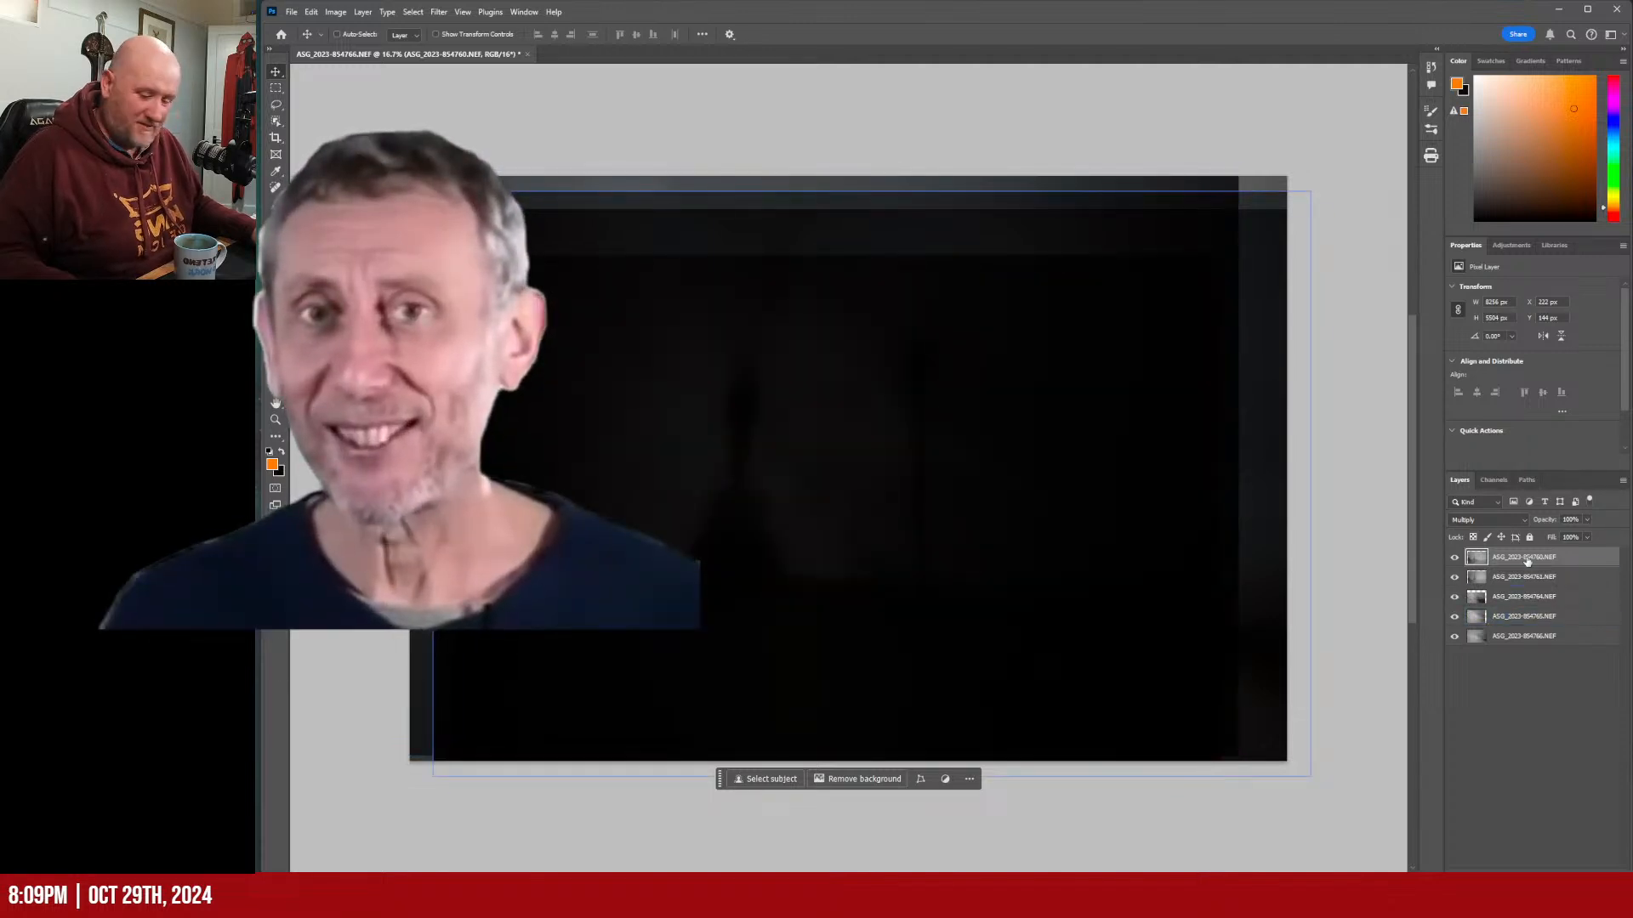
Set the blend mode of the topmost photo layer, ASG_2023-854760.NEF, to Pin Light.
left_click(1546, 648)
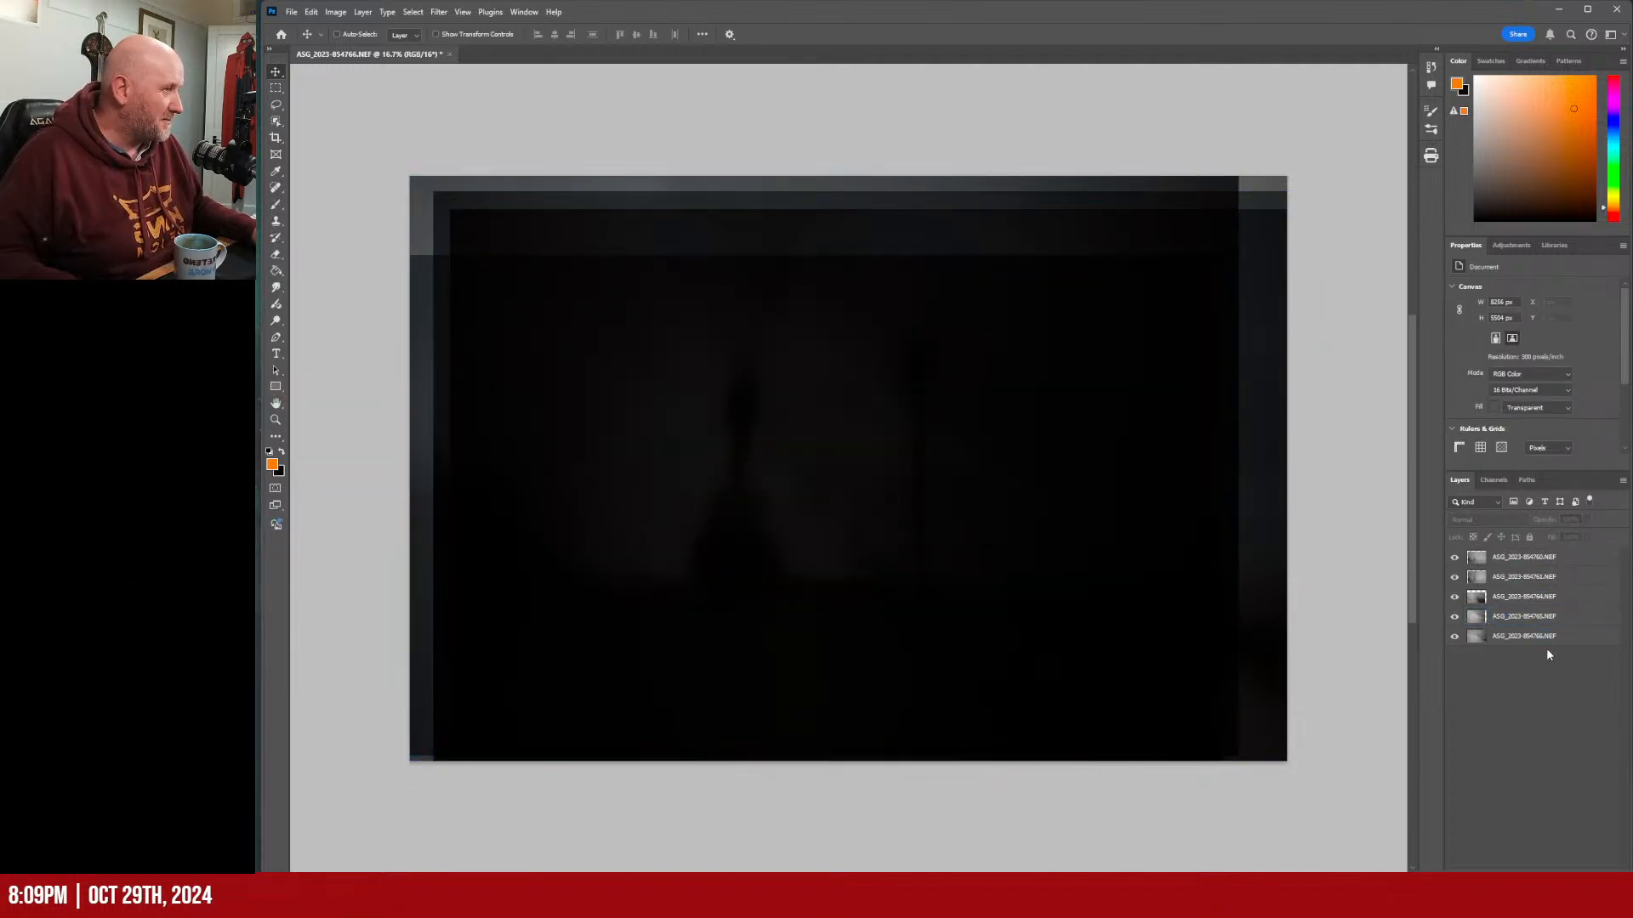
left_click(1528, 556)
left_click(1532, 562)
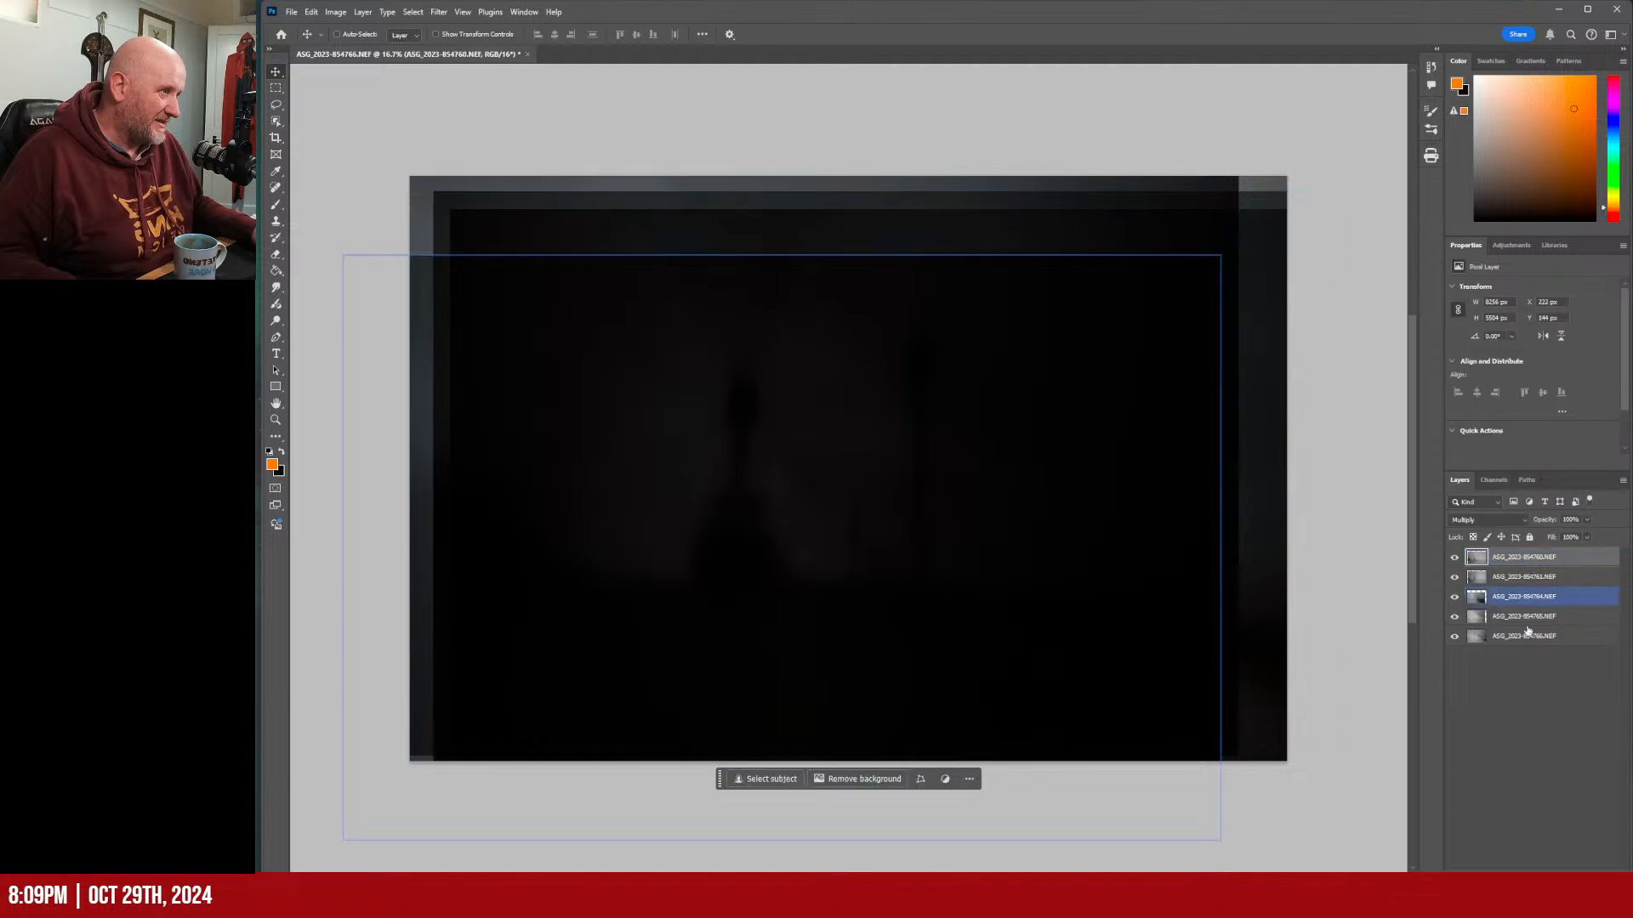
left_click(1528, 649)
left_click(1527, 558)
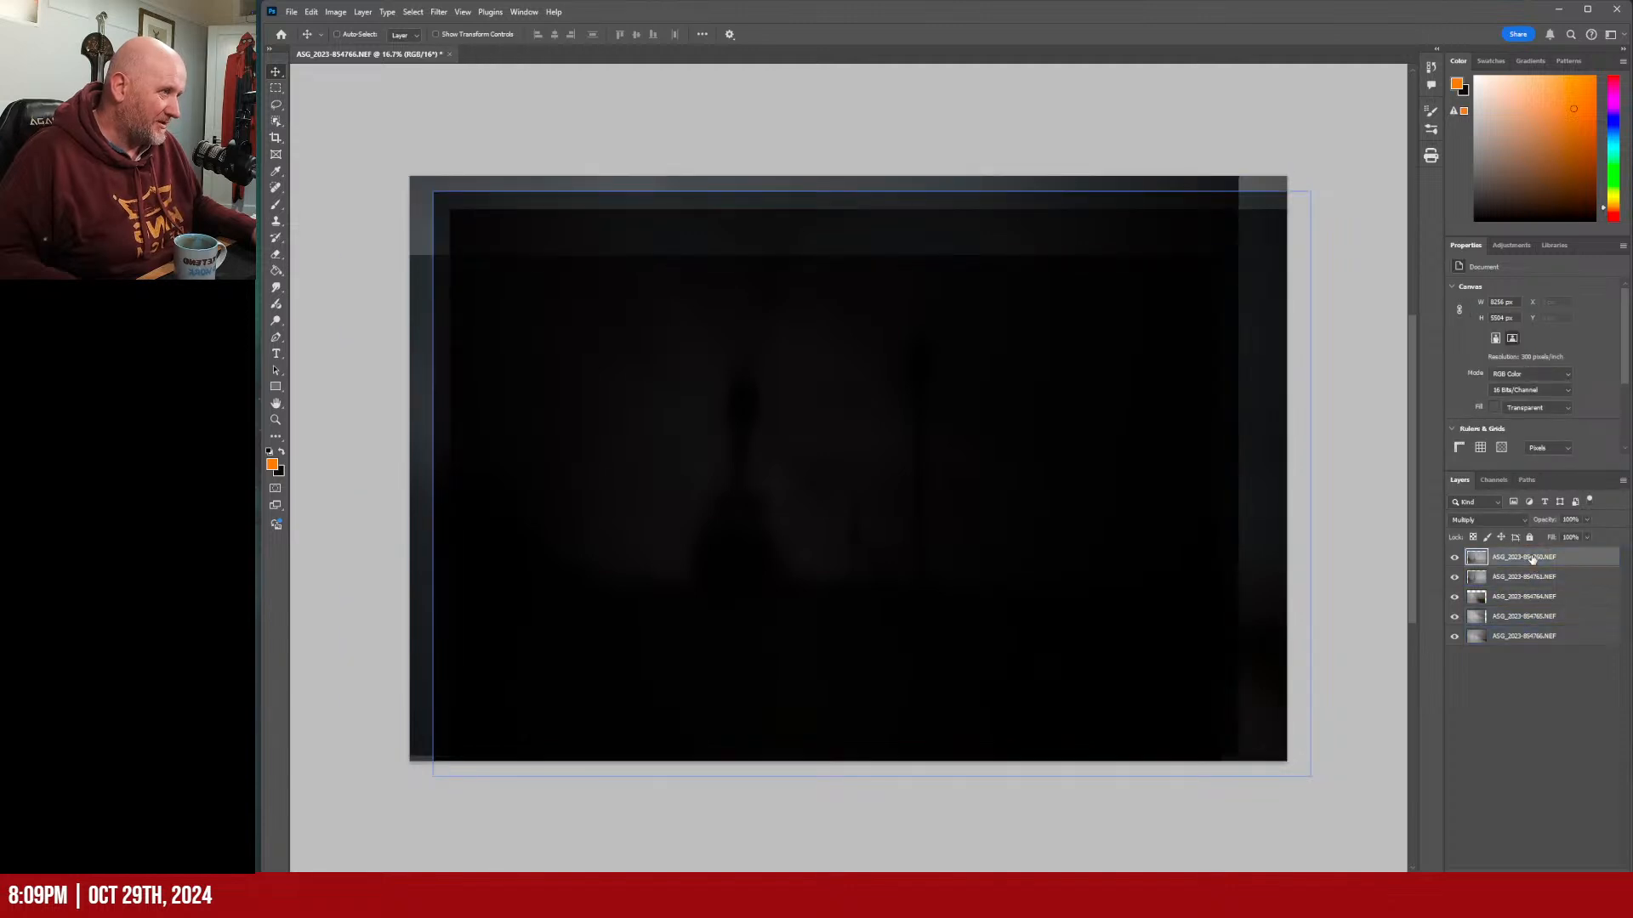
left_click(1498, 520)
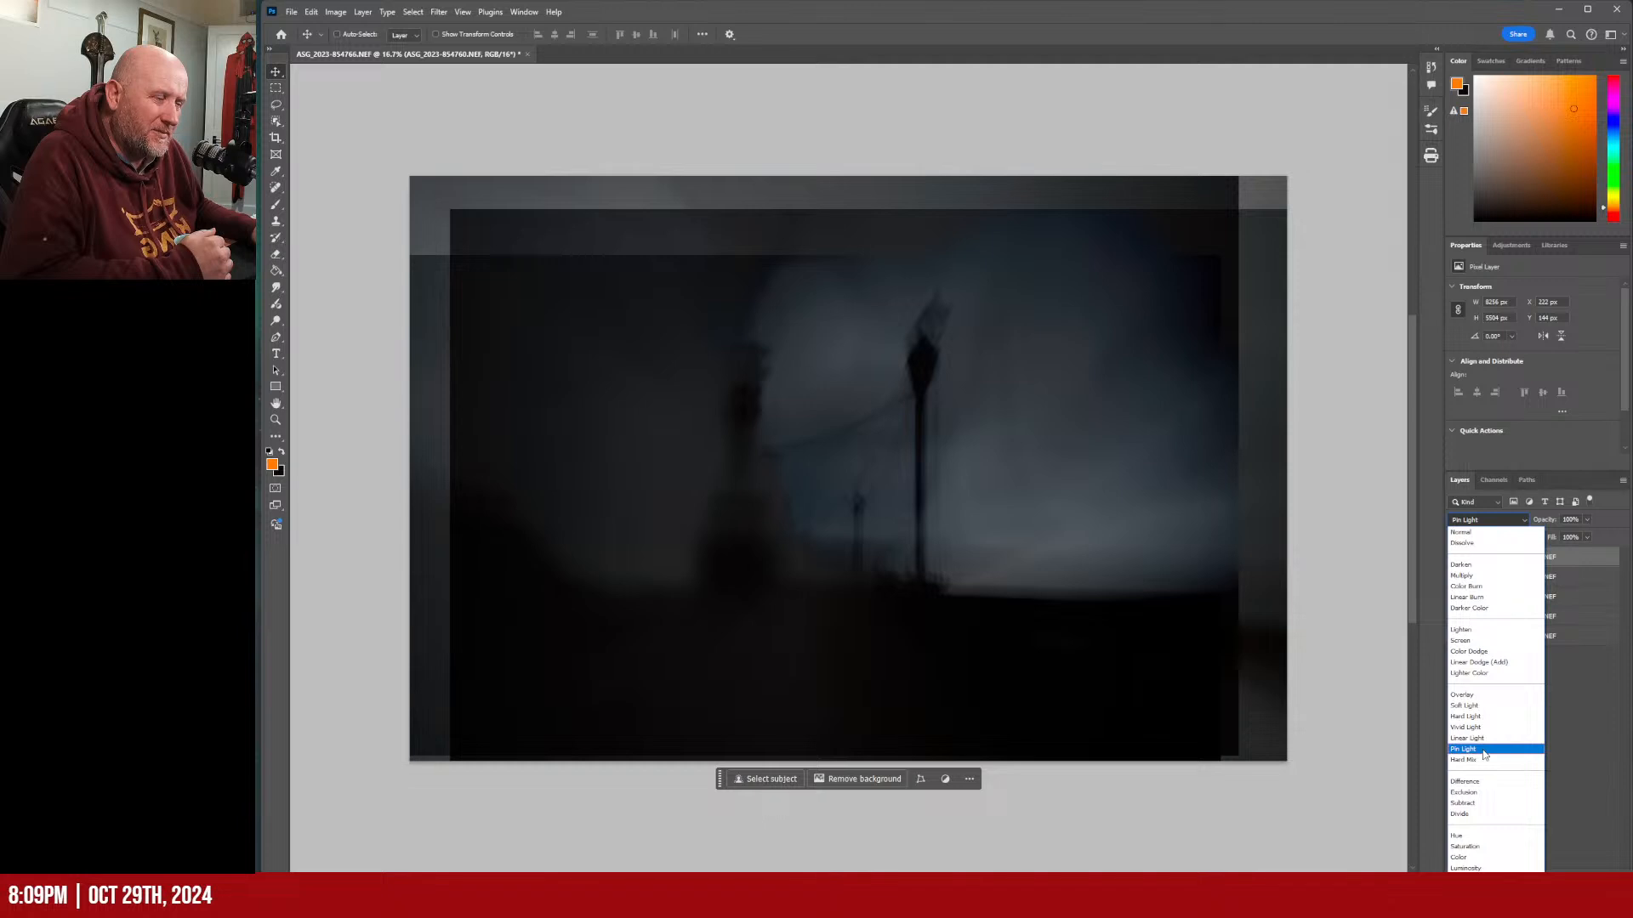
left_click(1483, 751)
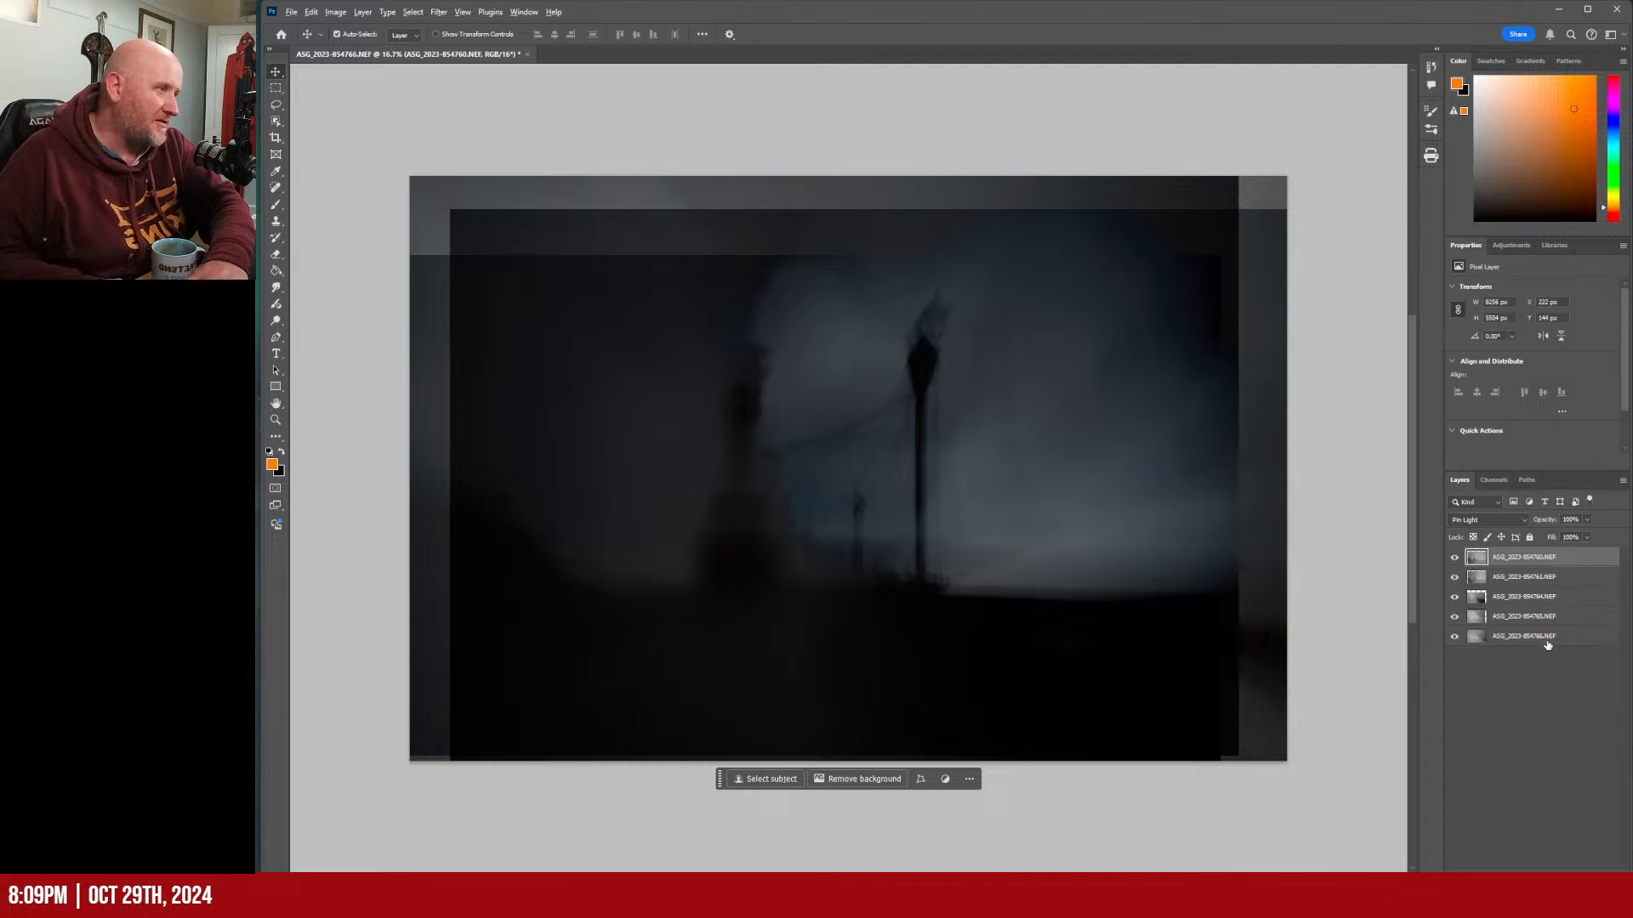
Stamp all visible layers into a new layer at the top of the stack and hide it.
key("ctrl+shift+alt+e")
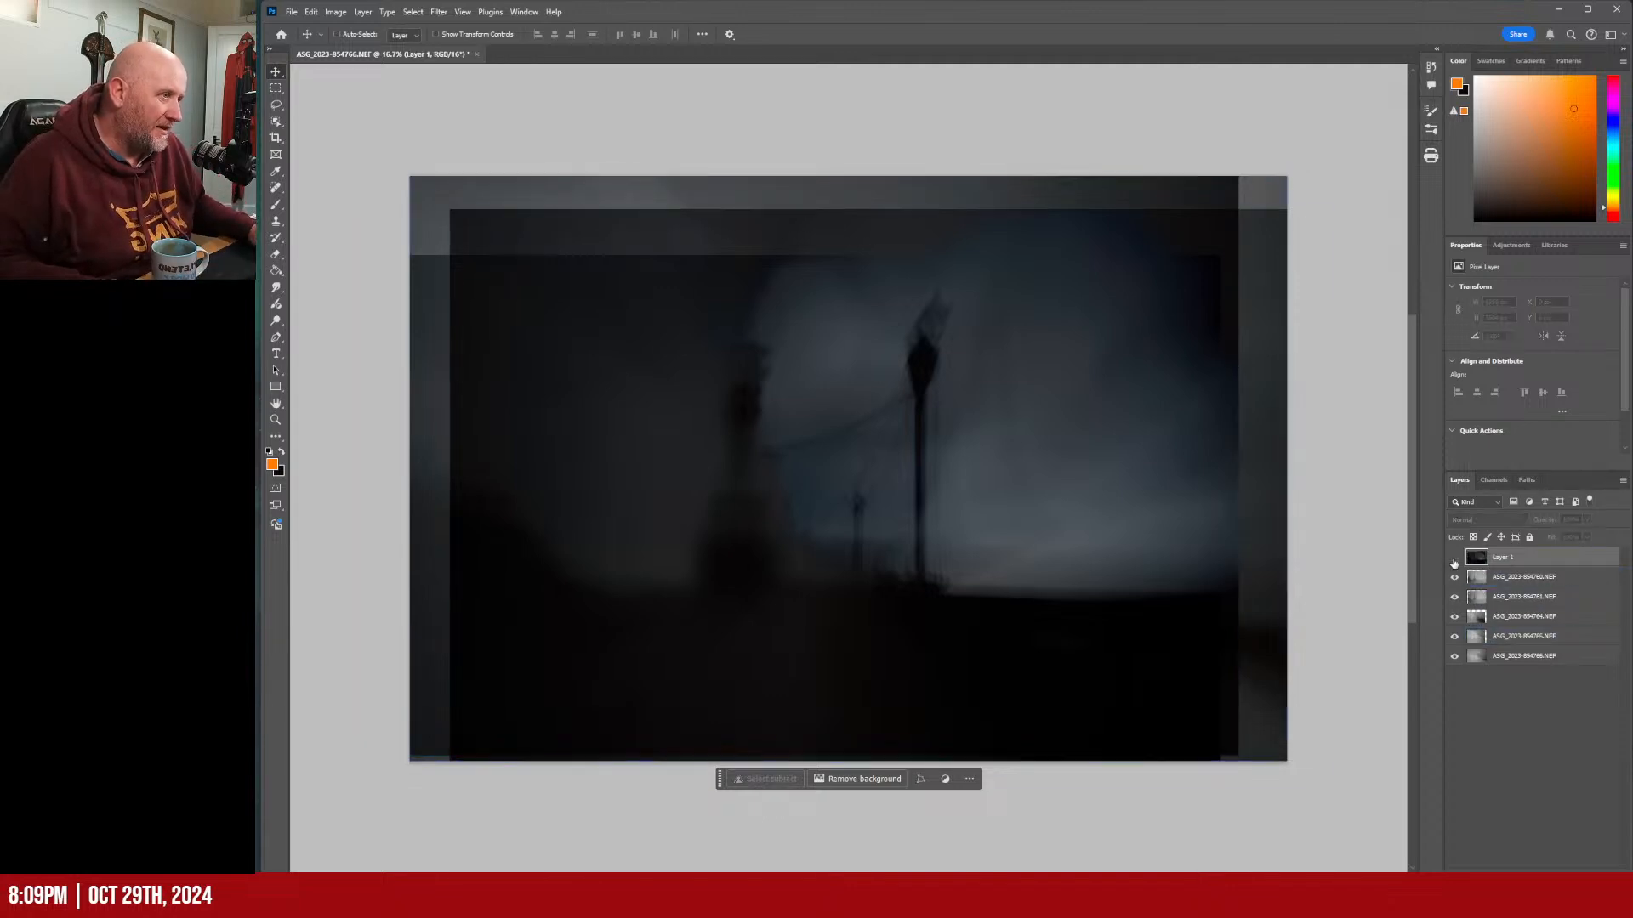
left_click(1454, 557)
Set the blend mode of all five photo layers together to Pin Light.
left_click(1522, 576)
left_click(1522, 655, "shift")
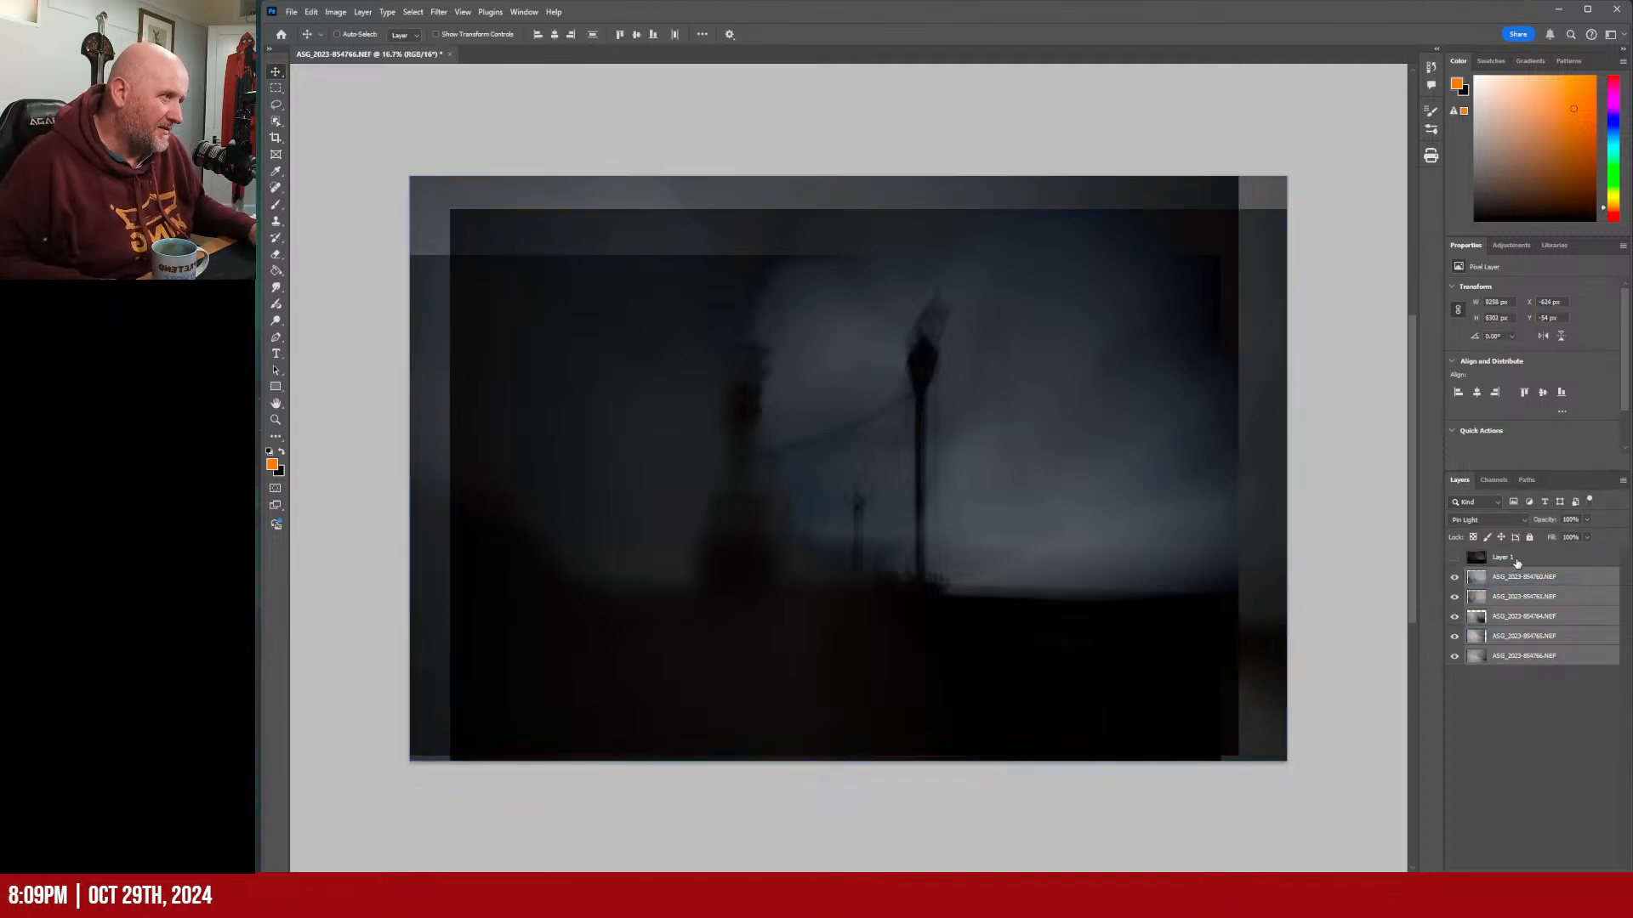
left_click(1492, 519)
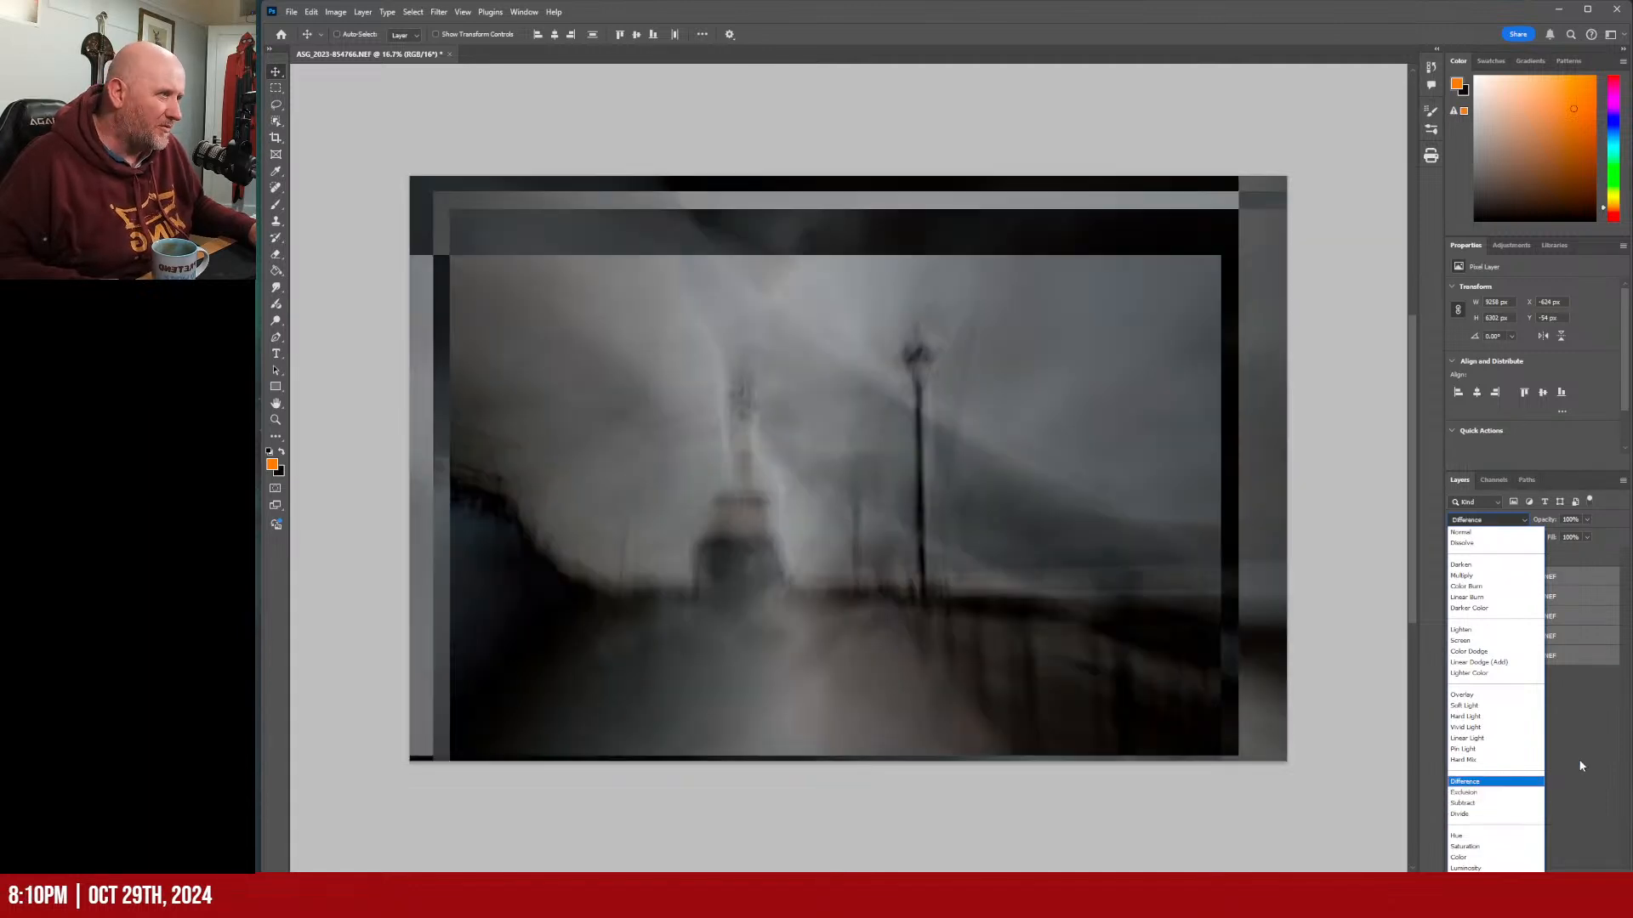
left_click(1469, 749)
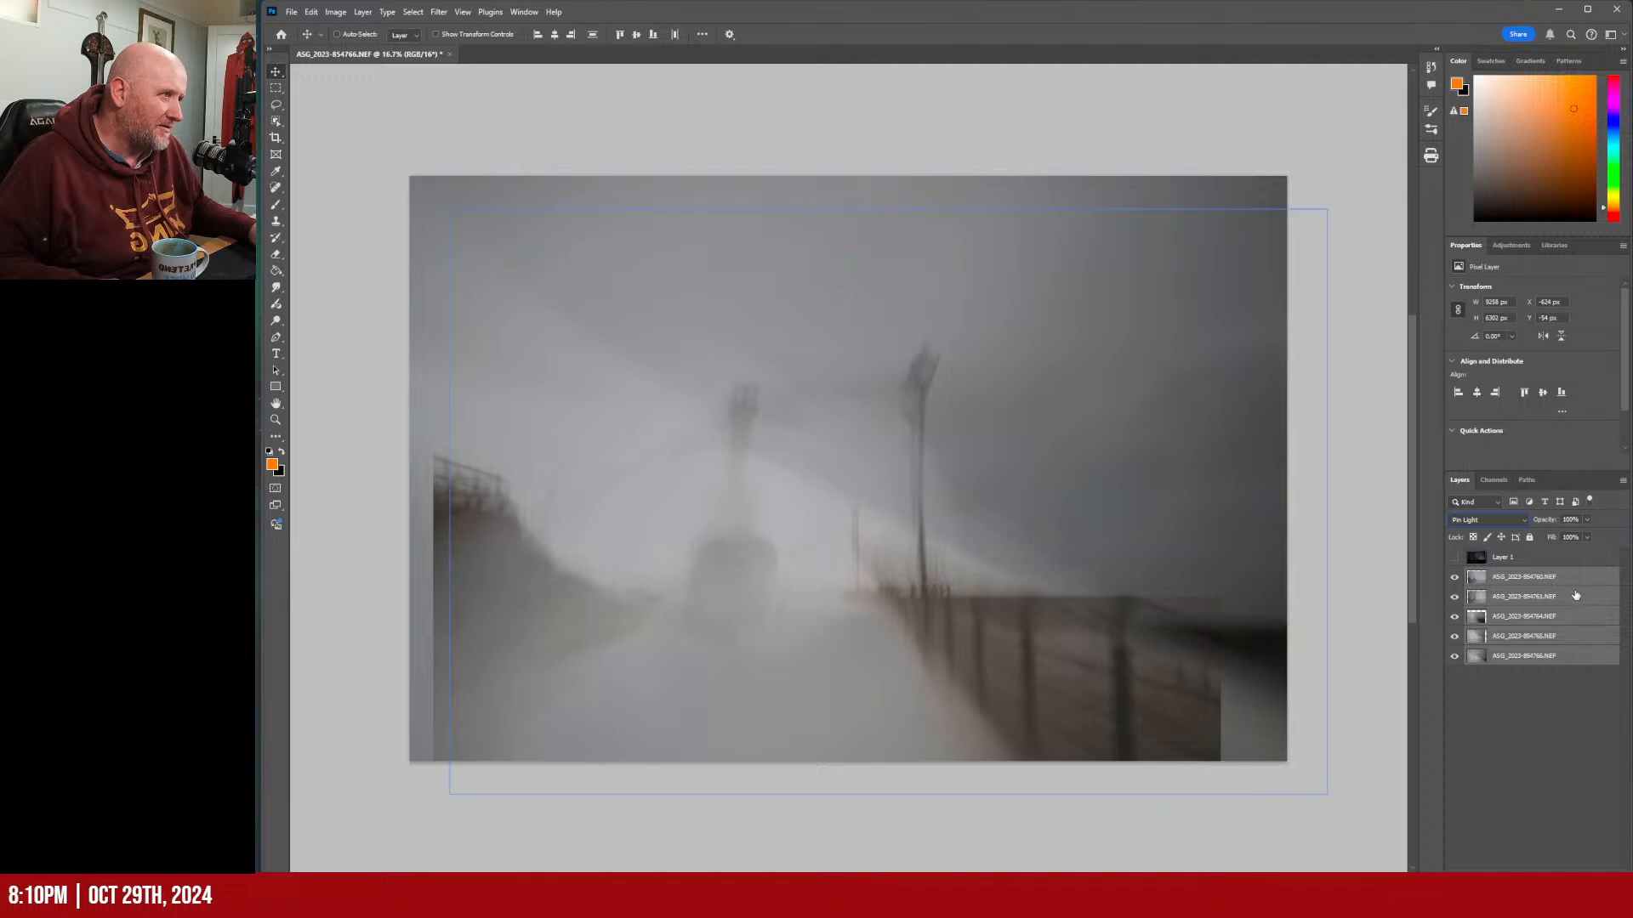
Preview other blend modes such as Hard Mix on the five photo layers, and compare their blend with the stamped layer.
left_click(1517, 521)
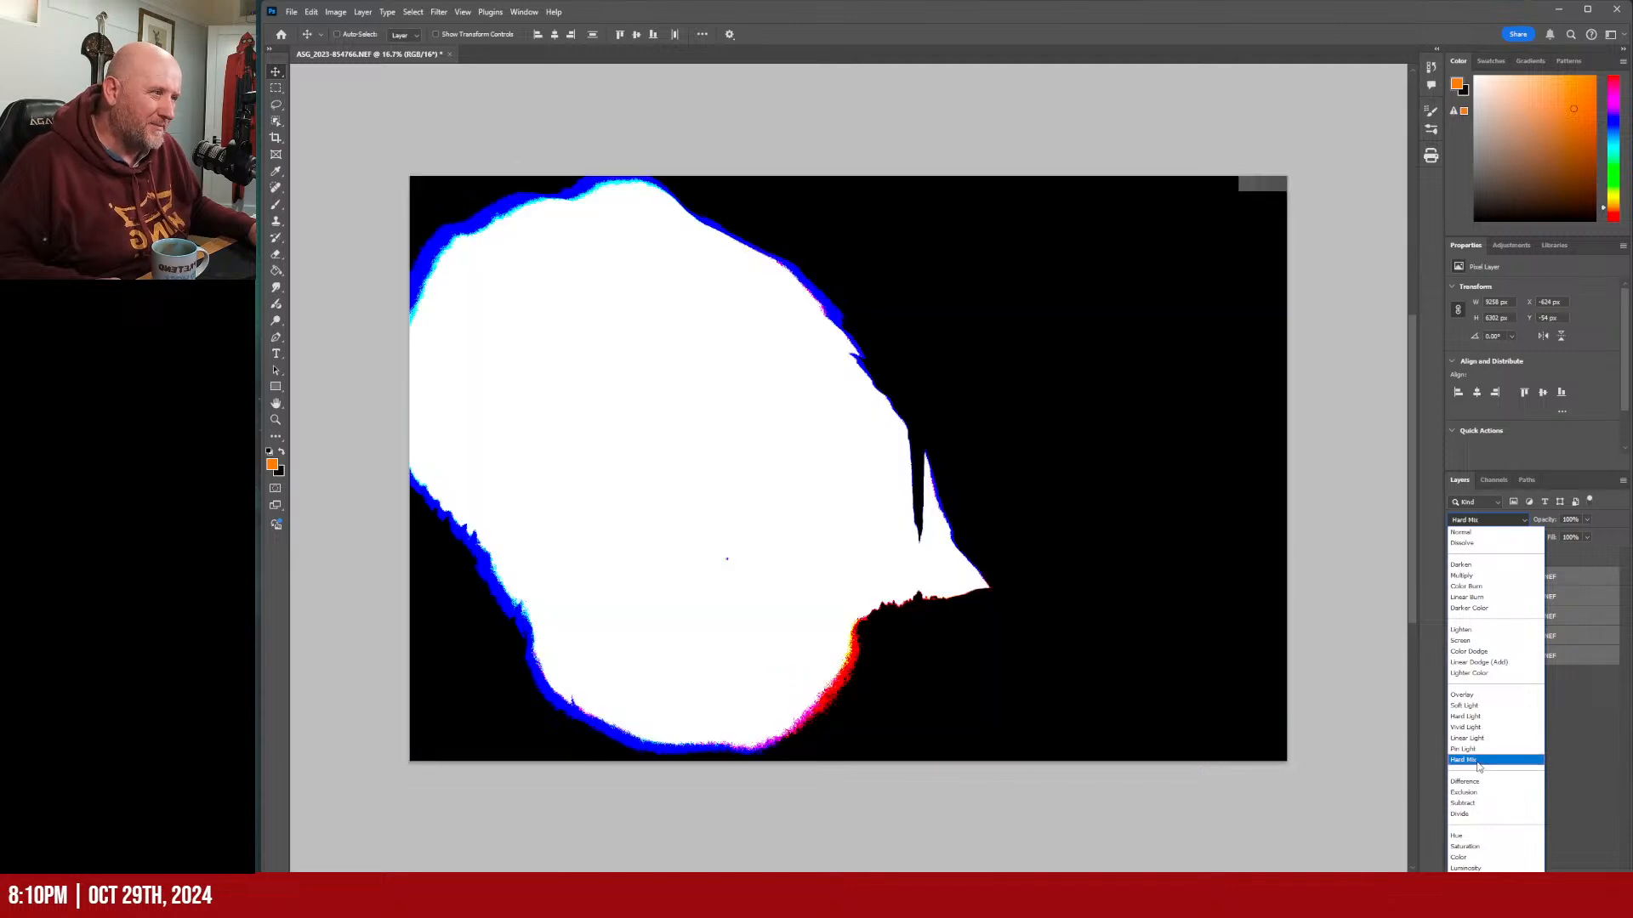
left_click(1613, 777)
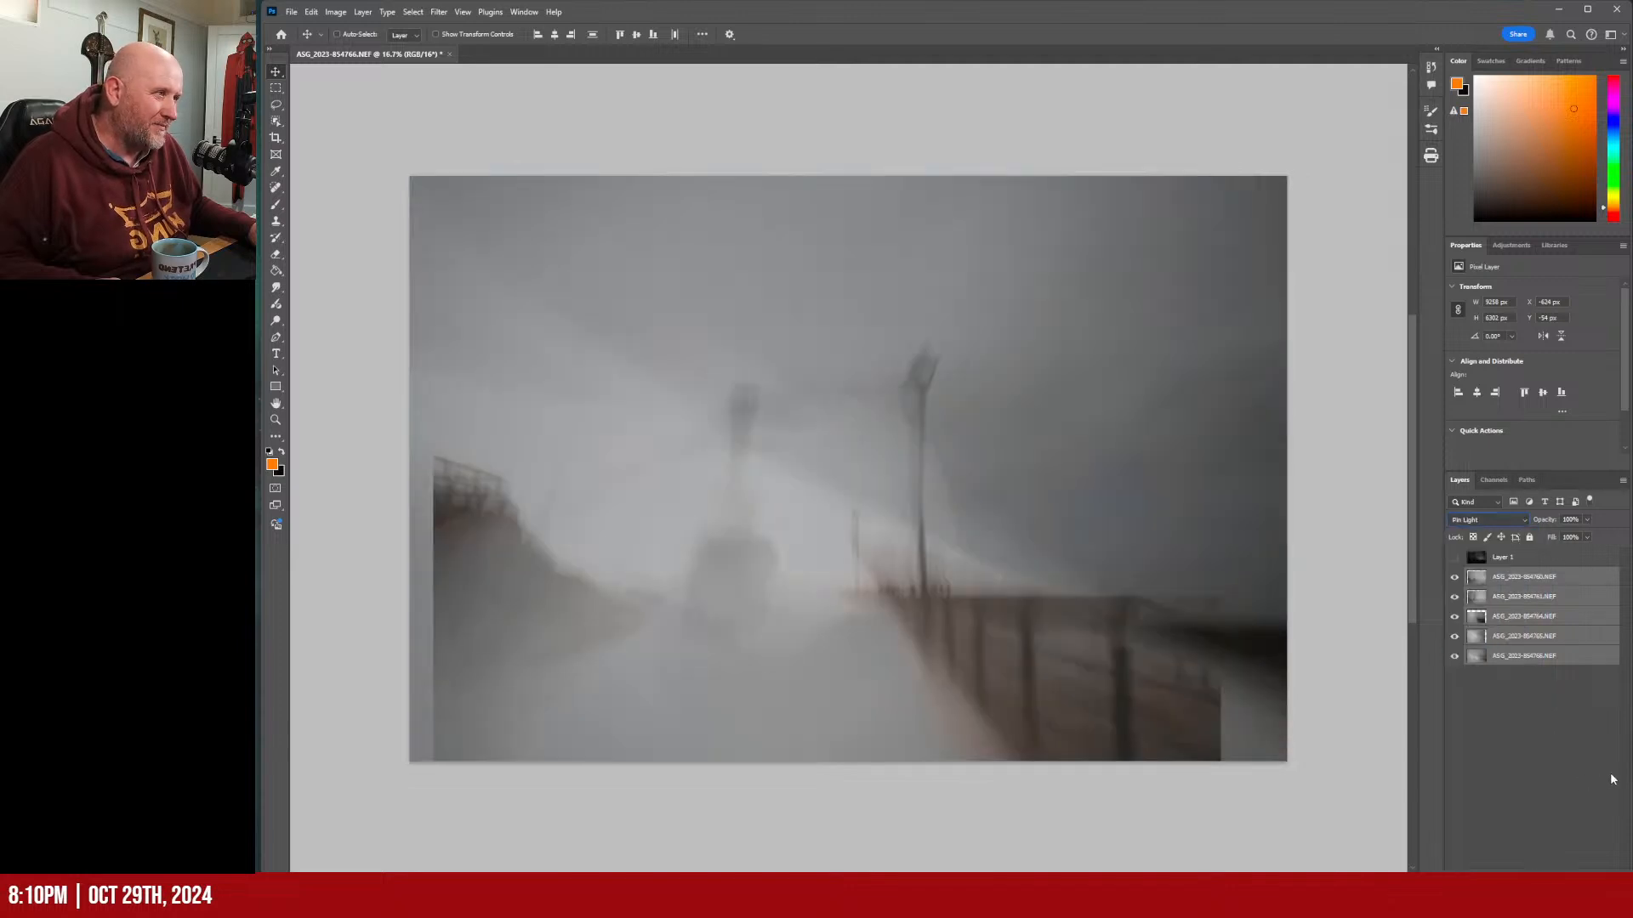
left_click(1484, 557)
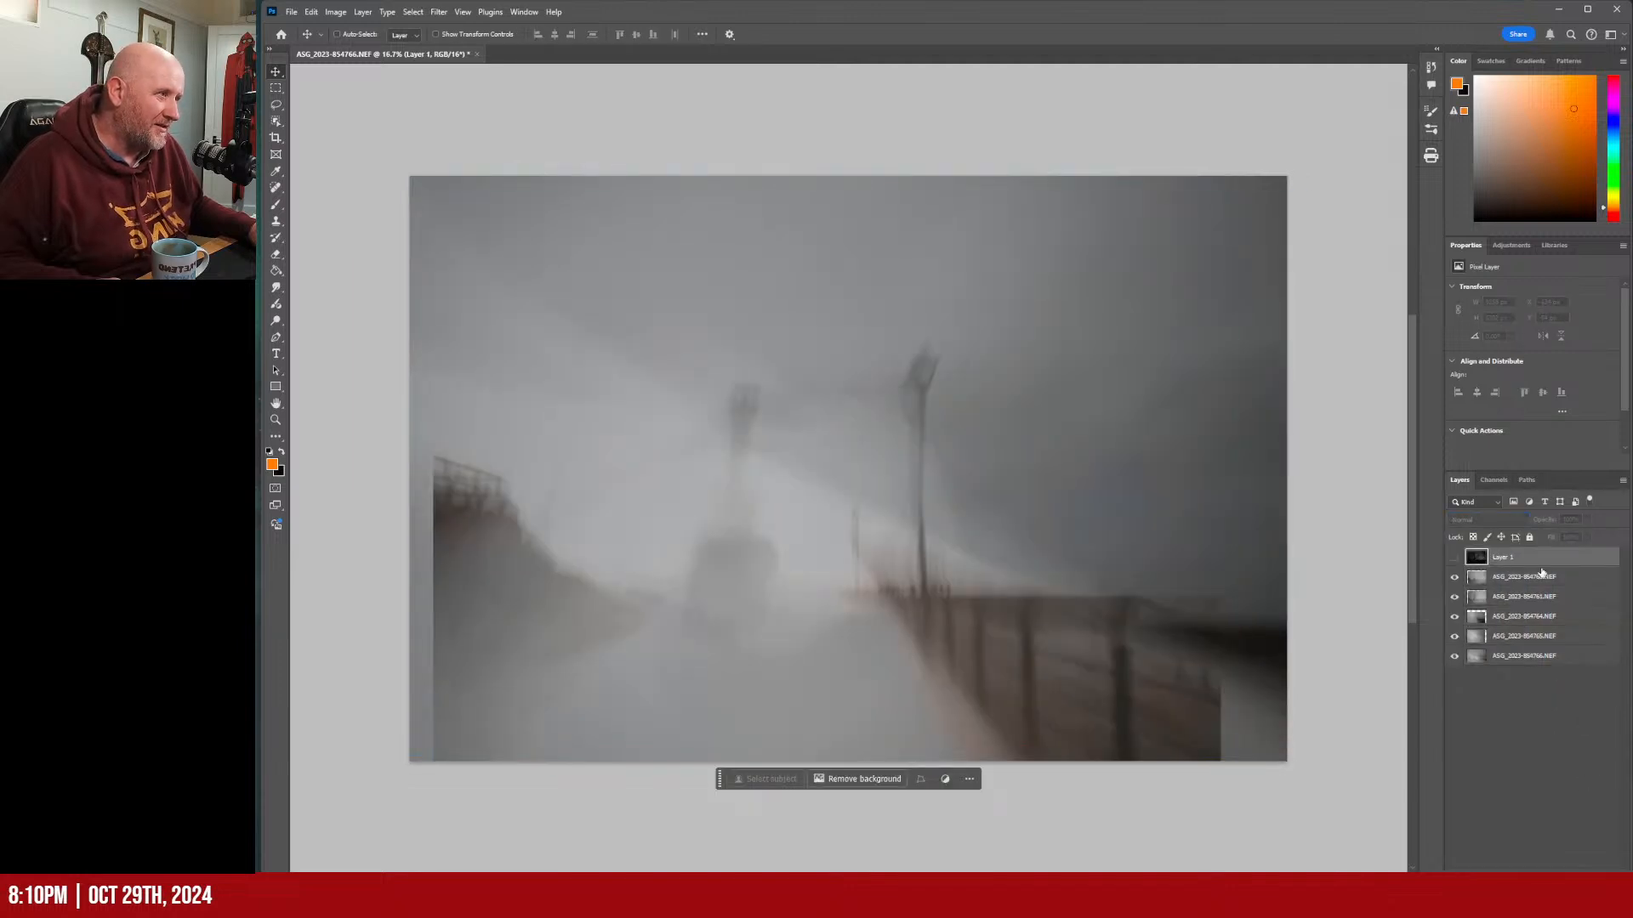
left_click(1455, 559)
left_click(1455, 559)
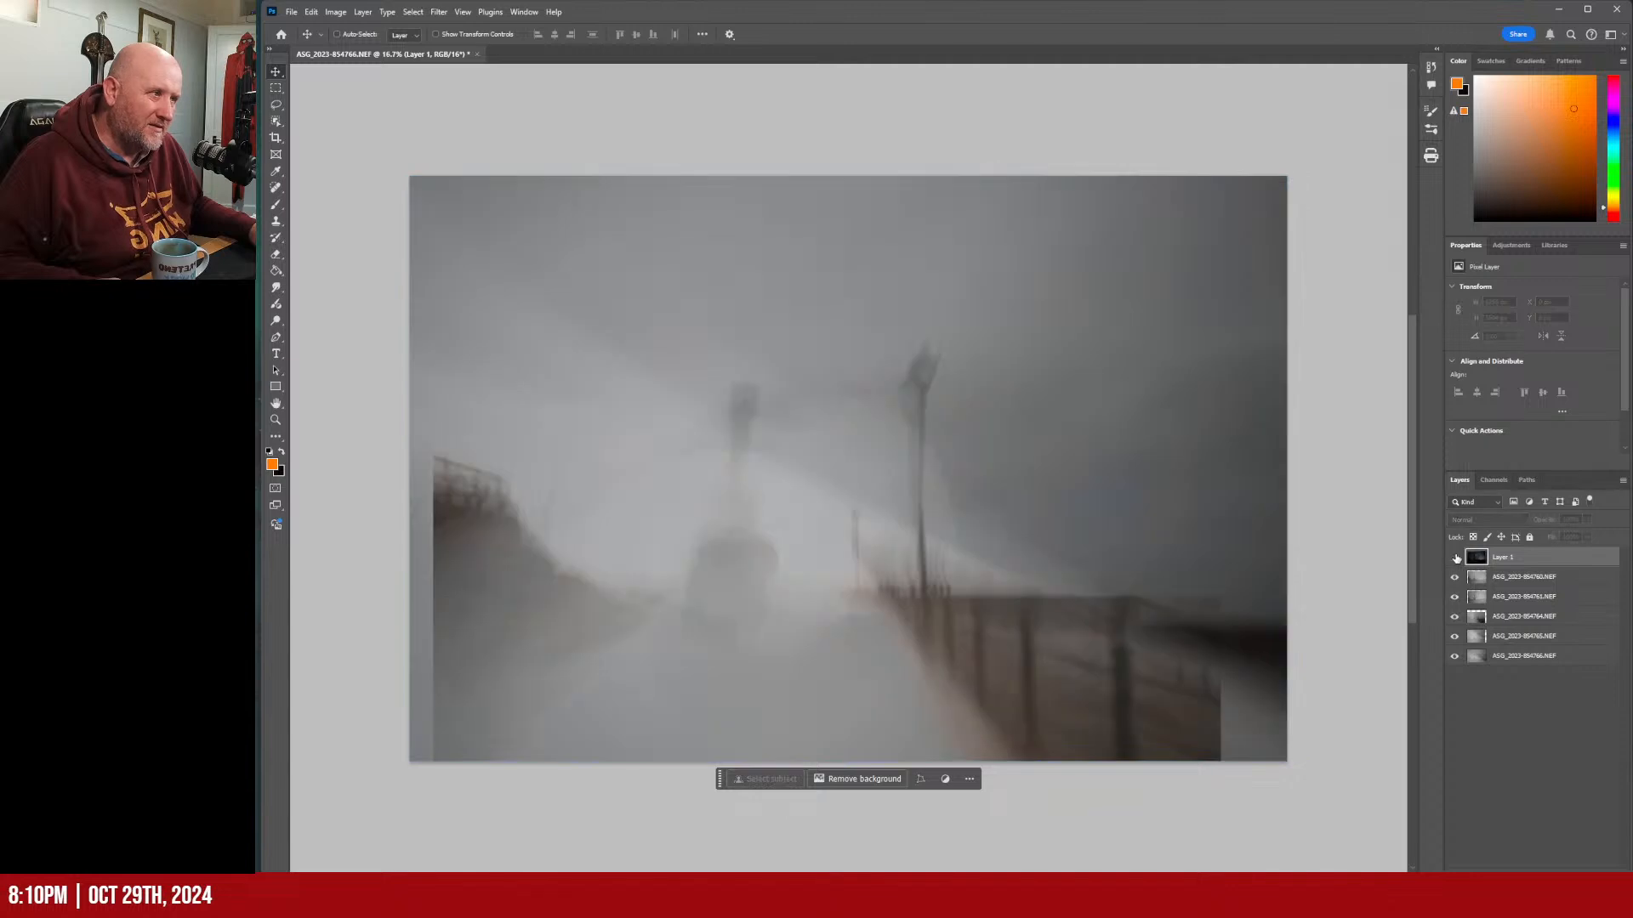
Preview blend modes on the five photo layers and set all of them to Divide.
left_click(1570, 580)
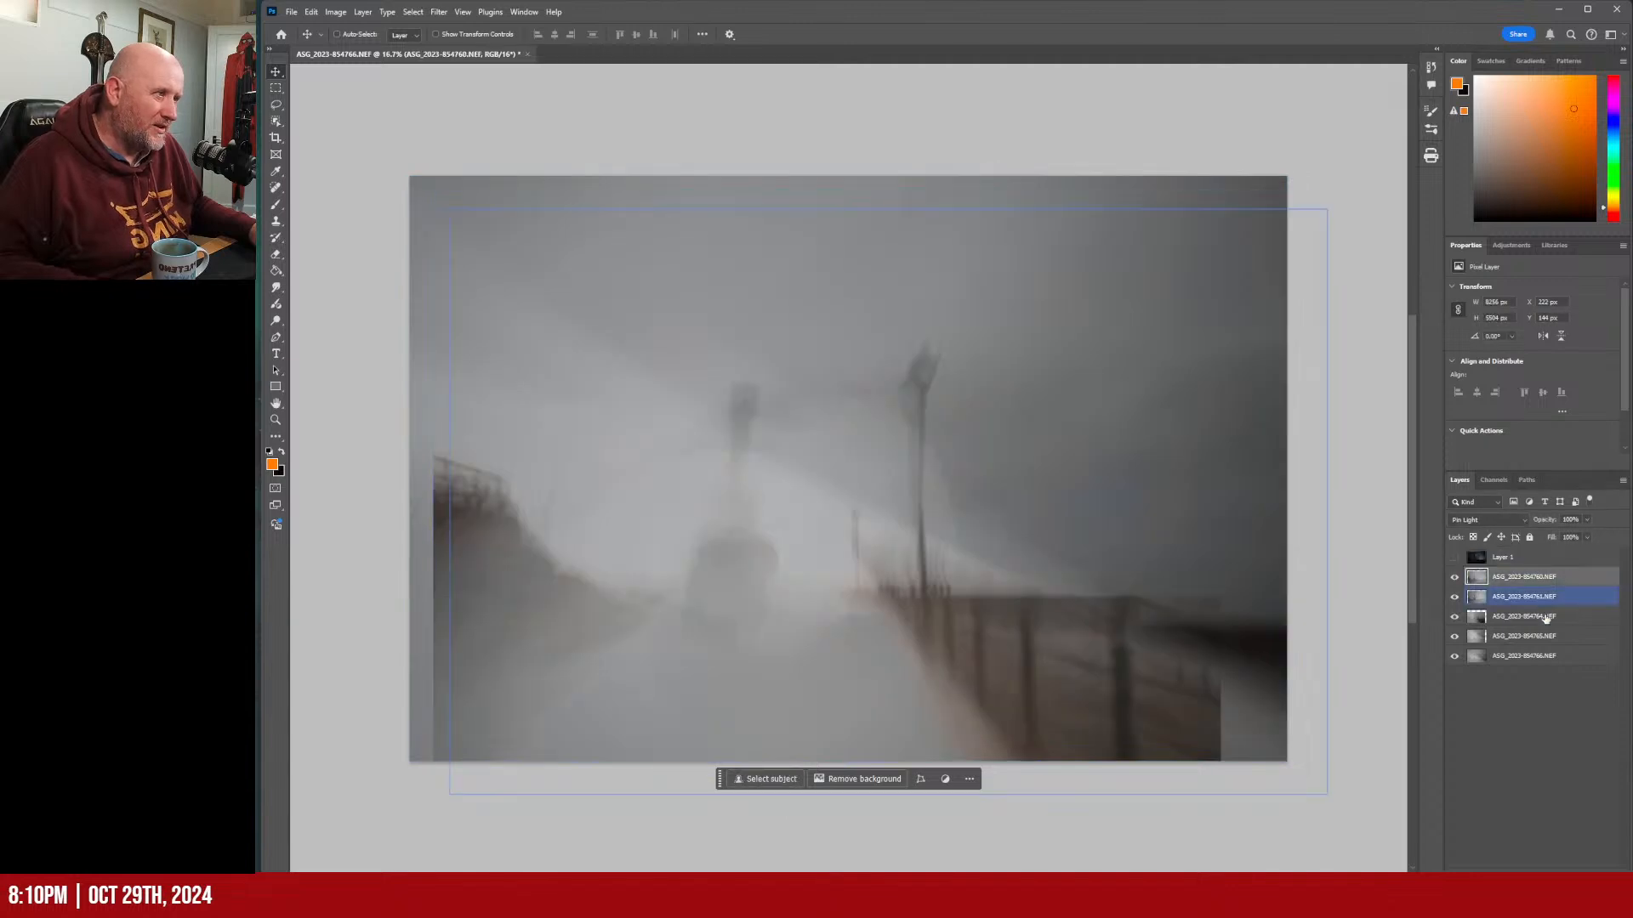
left_click(1519, 658, "shift")
left_click(1505, 523)
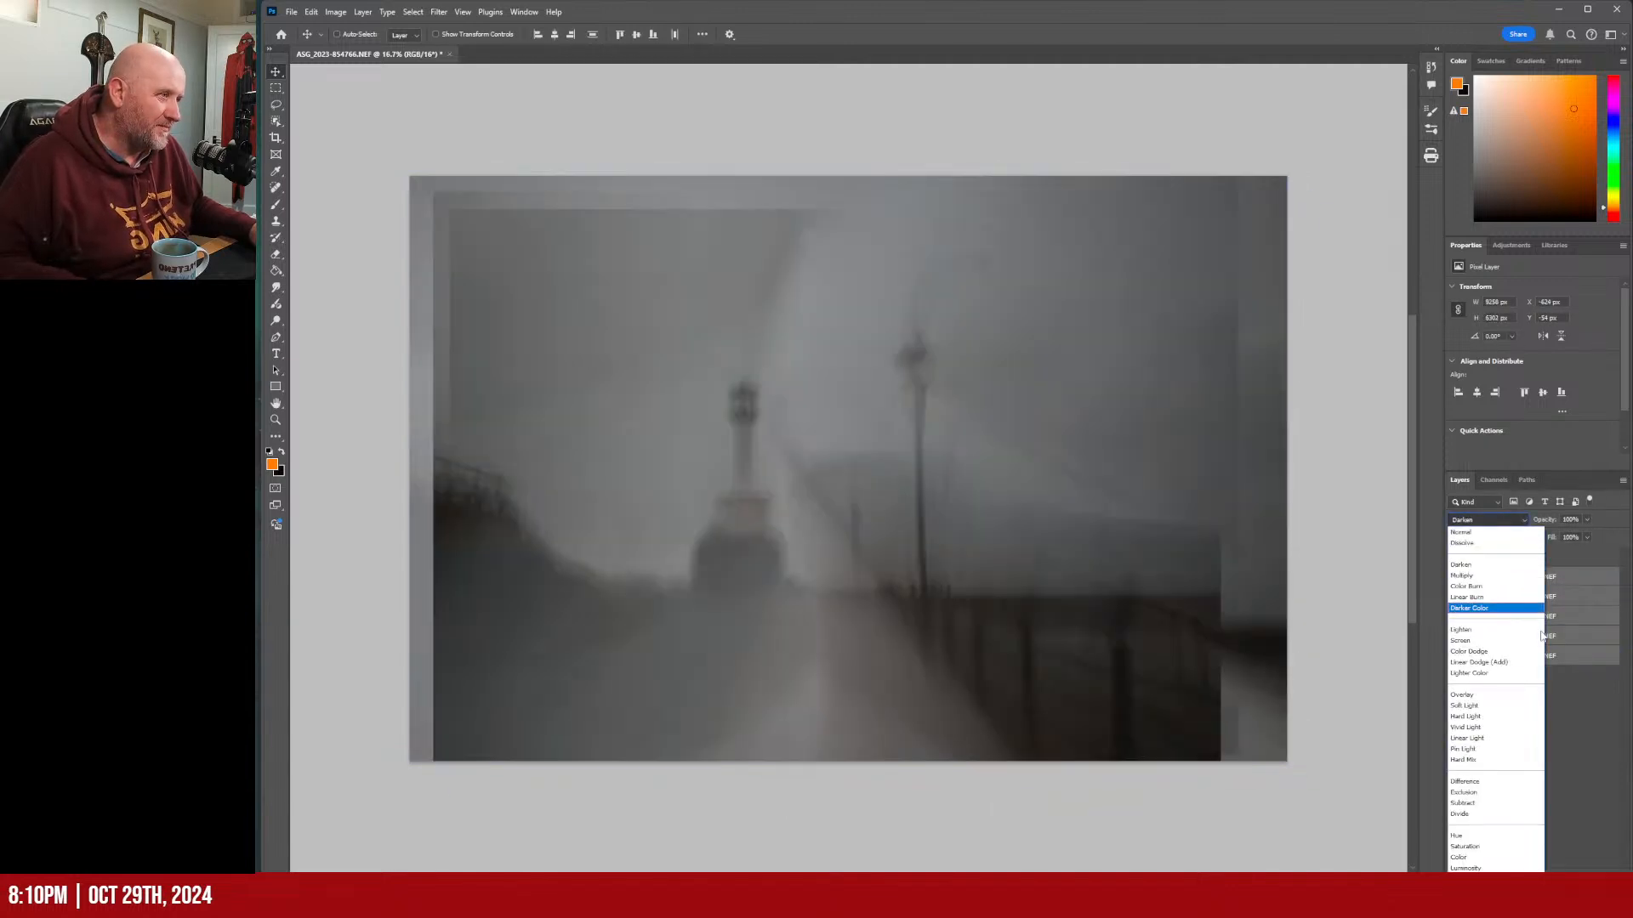
left_click(1616, 754)
left_click(1508, 521)
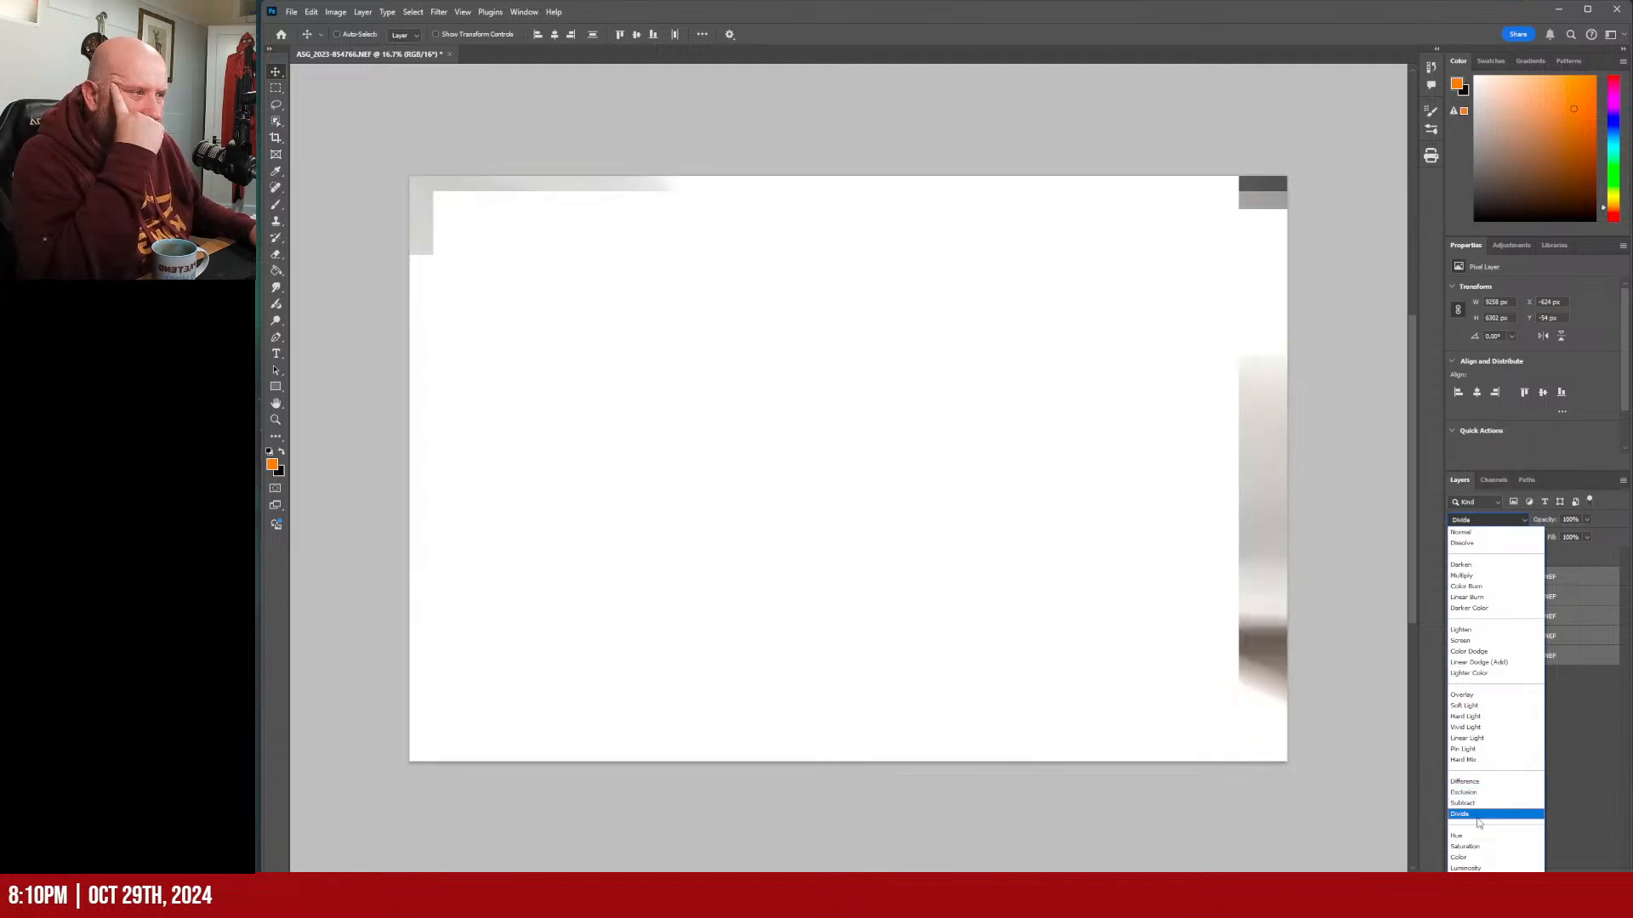
left_click(1477, 816)
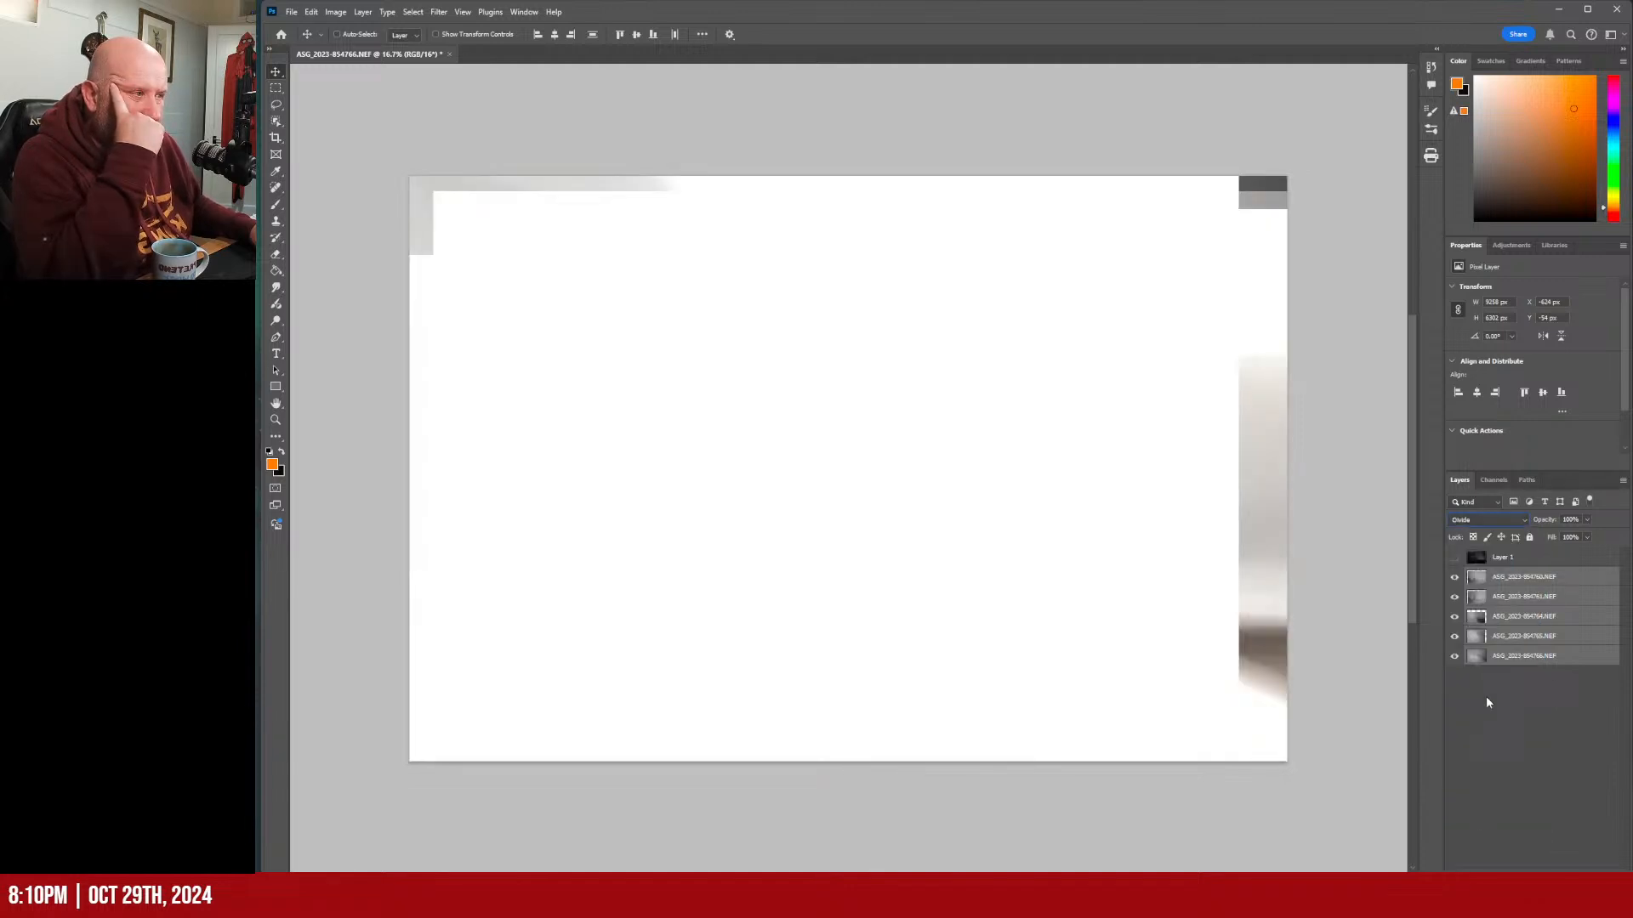
Toggle the ASG_2023-854764.NEF and ASG_2023-854760.NEF layers off and on to check their effect on the Divide blend.
left_click(1454, 617)
left_click(1454, 617)
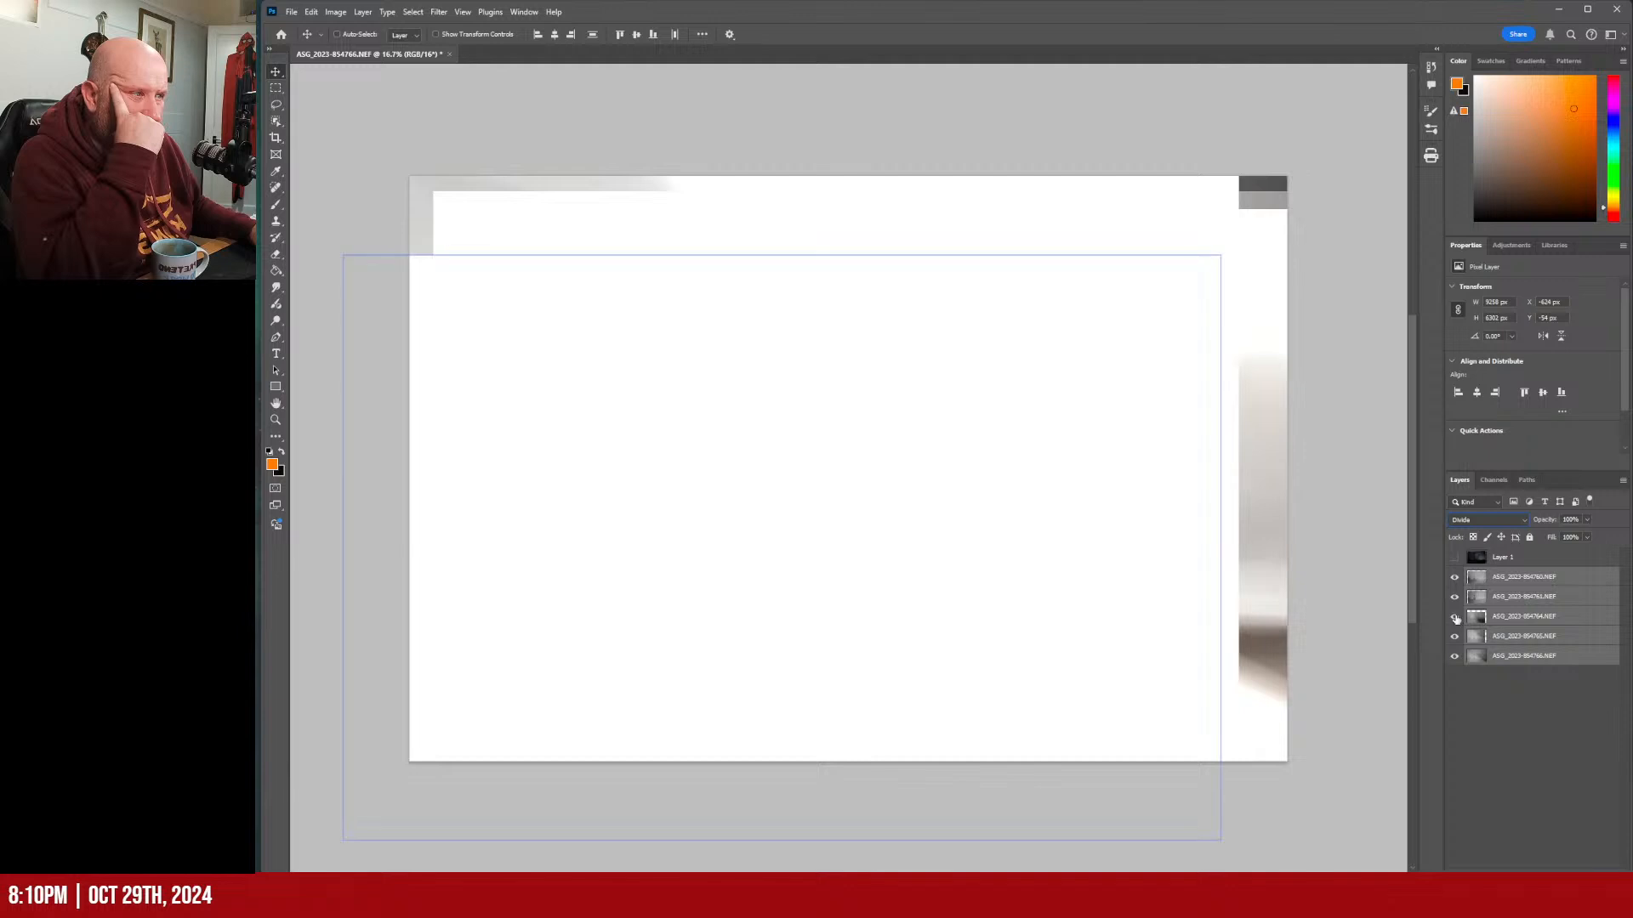
left_click(1454, 578)
left_click(1454, 577)
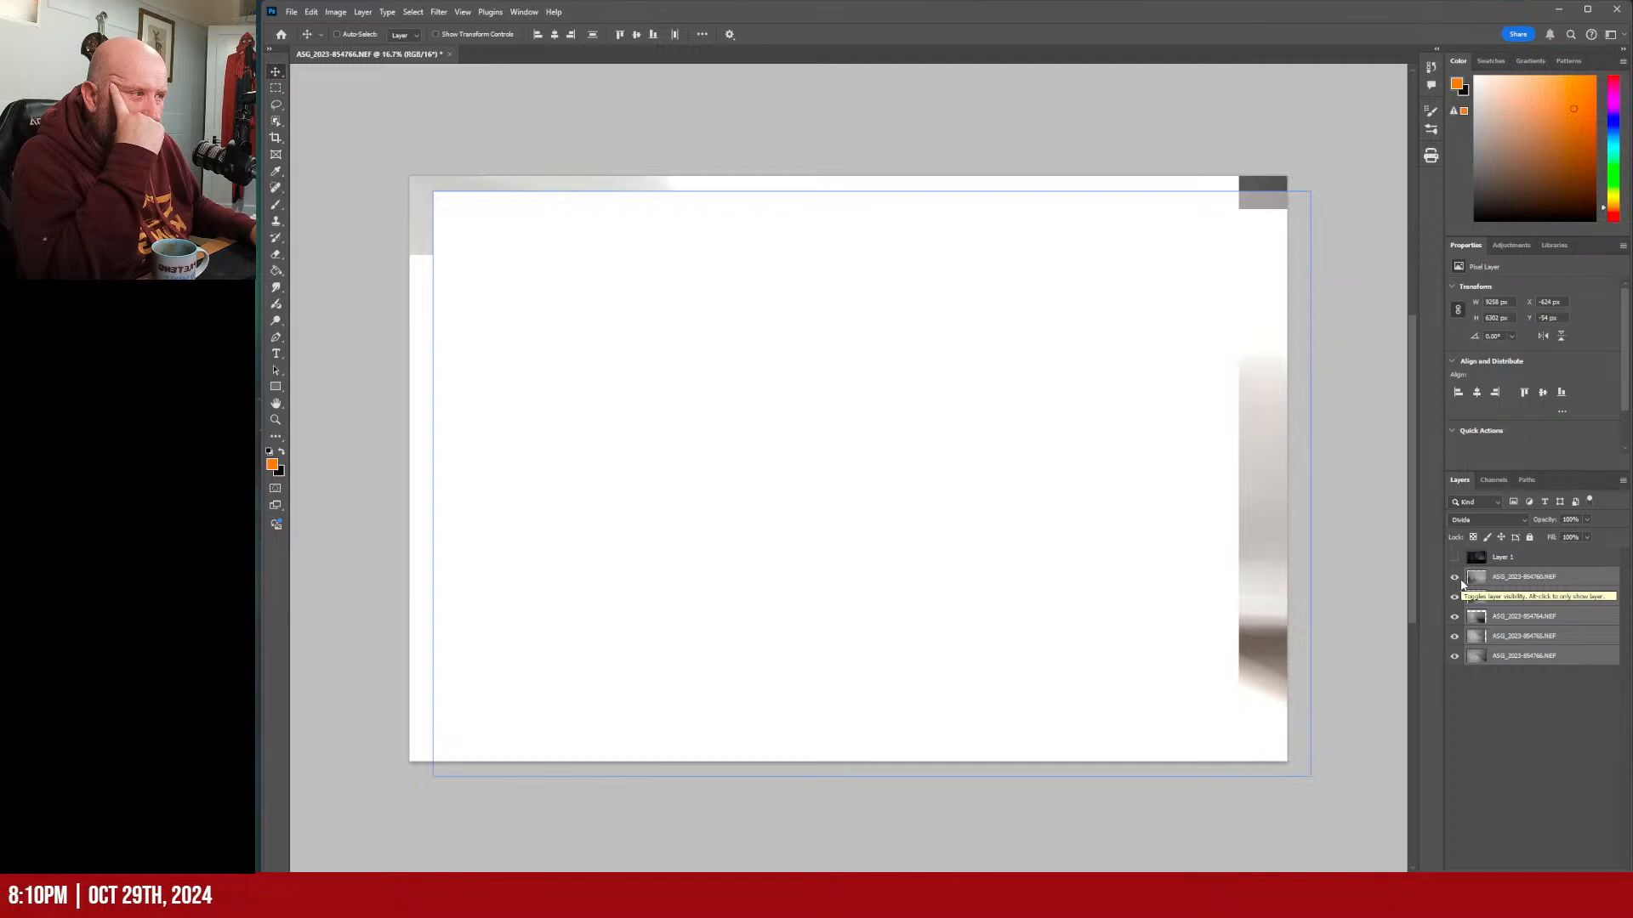
left_click(1518, 723)
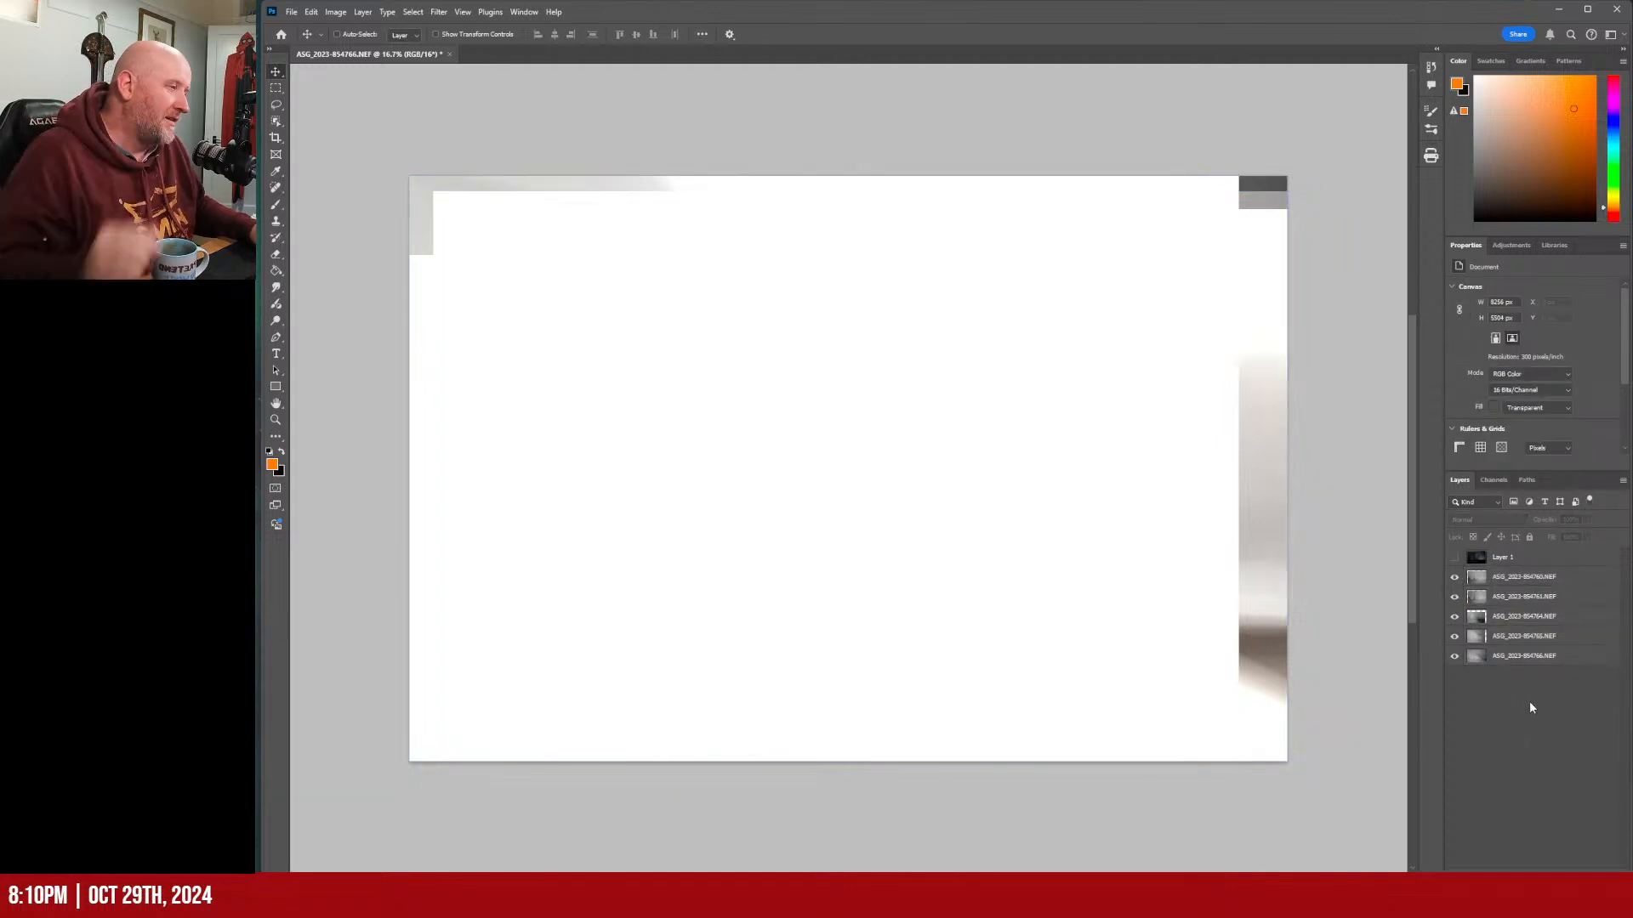
Preview other blend modes, including Pin Light, on all five photo layers without applying one.
left_click(1511, 589)
left_click(1553, 655)
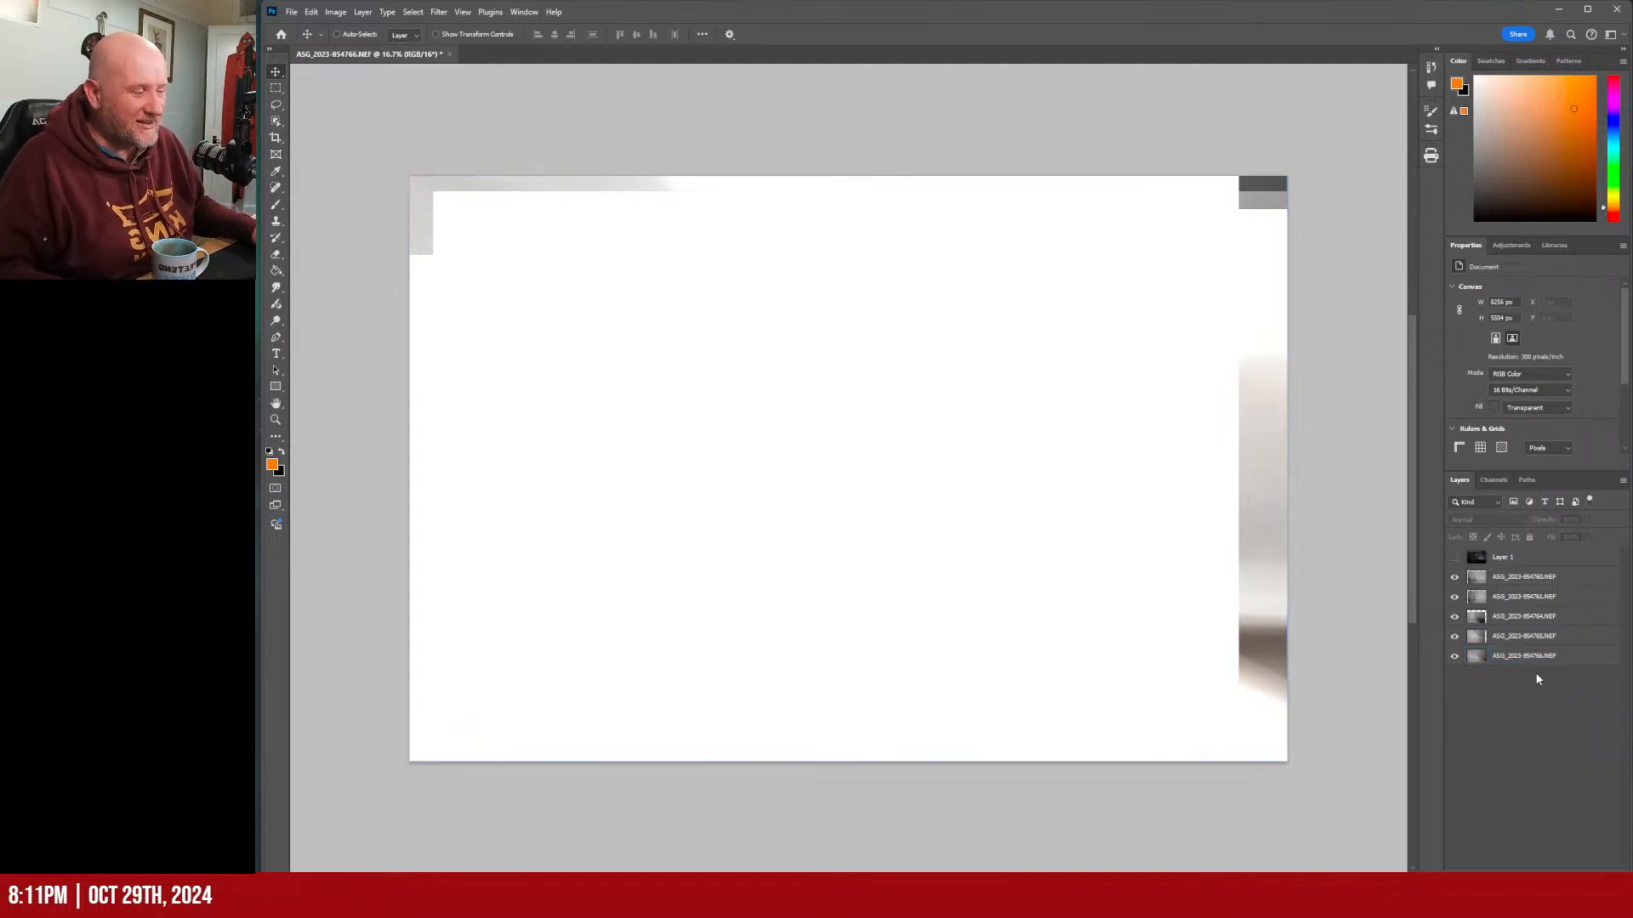
left_click(1523, 614)
left_click(1522, 576)
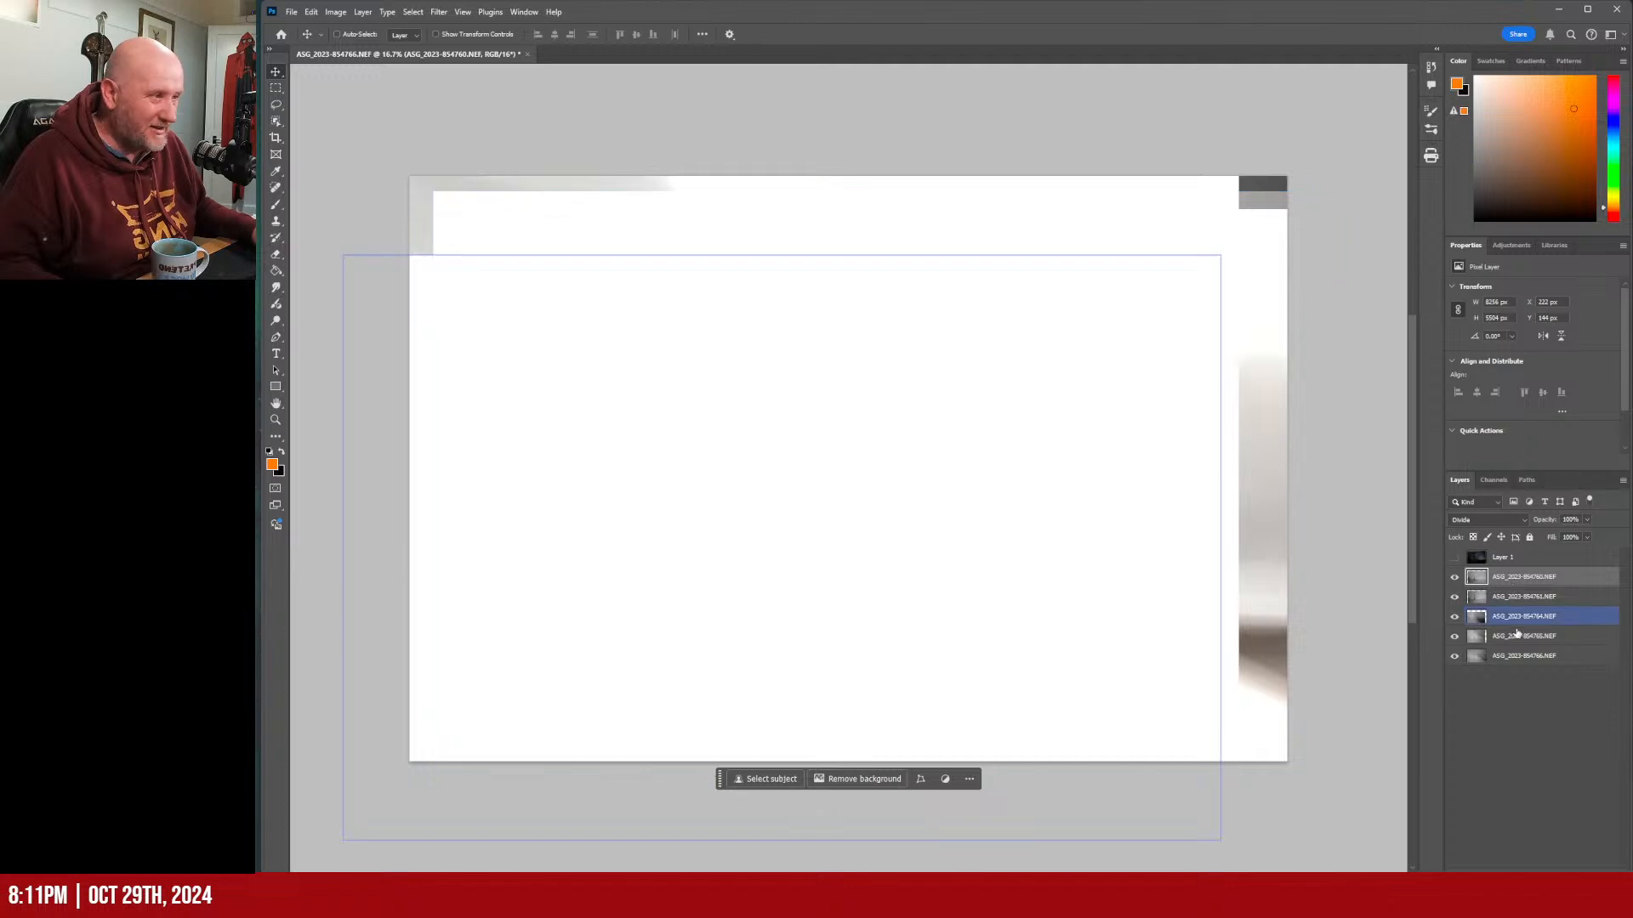
left_click(1531, 661, "shift")
left_click(1488, 519)
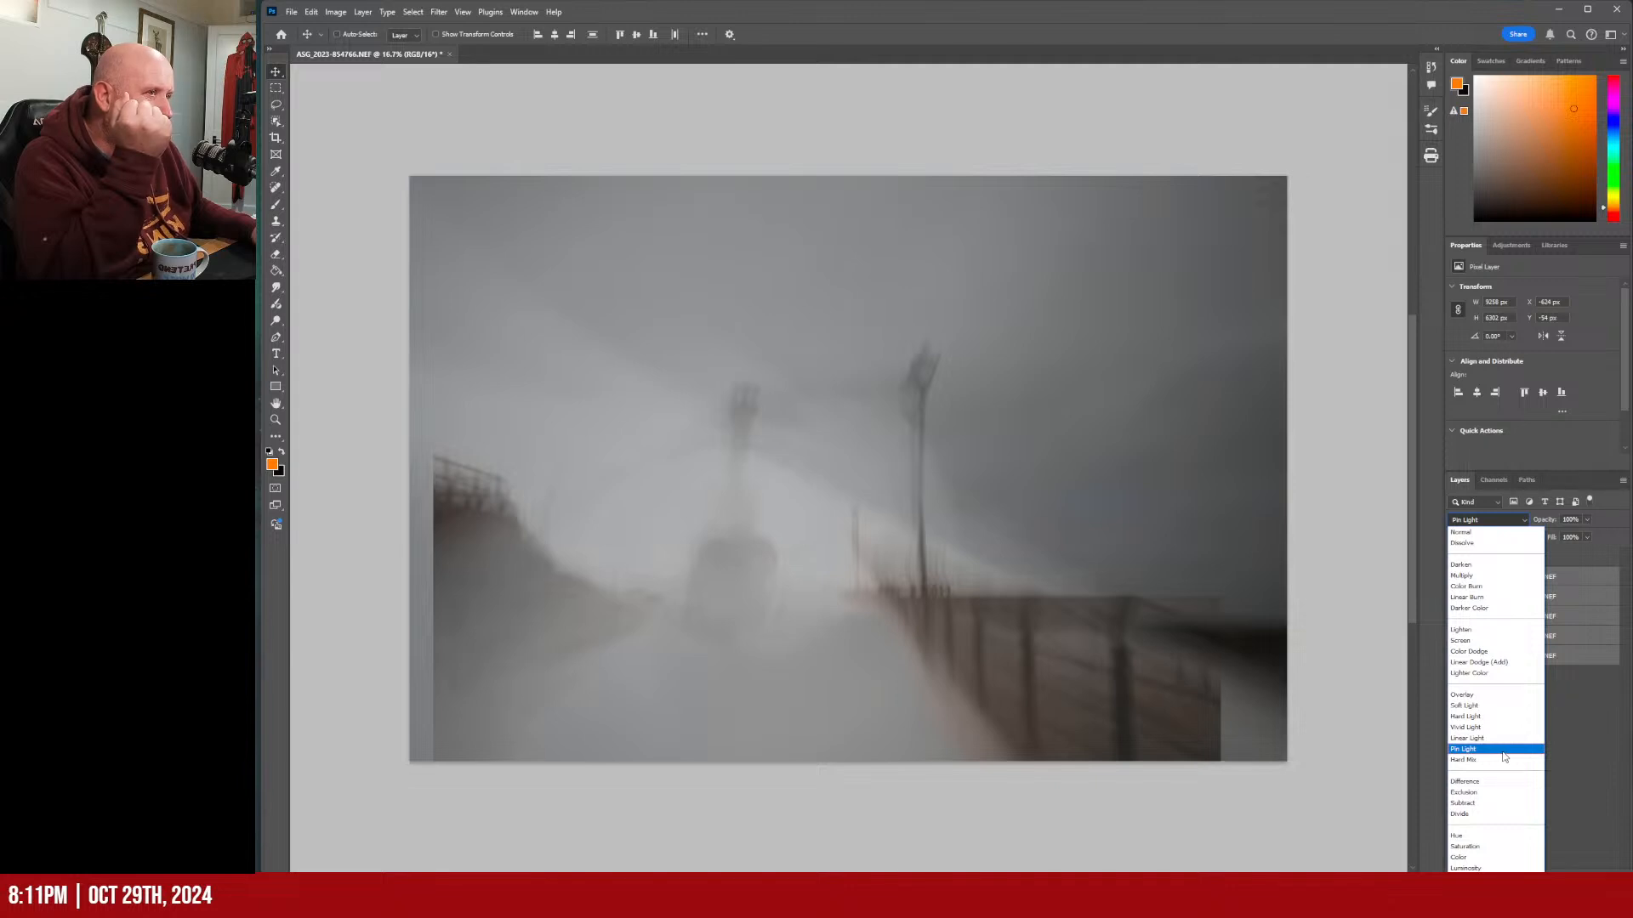
left_click(1583, 753)
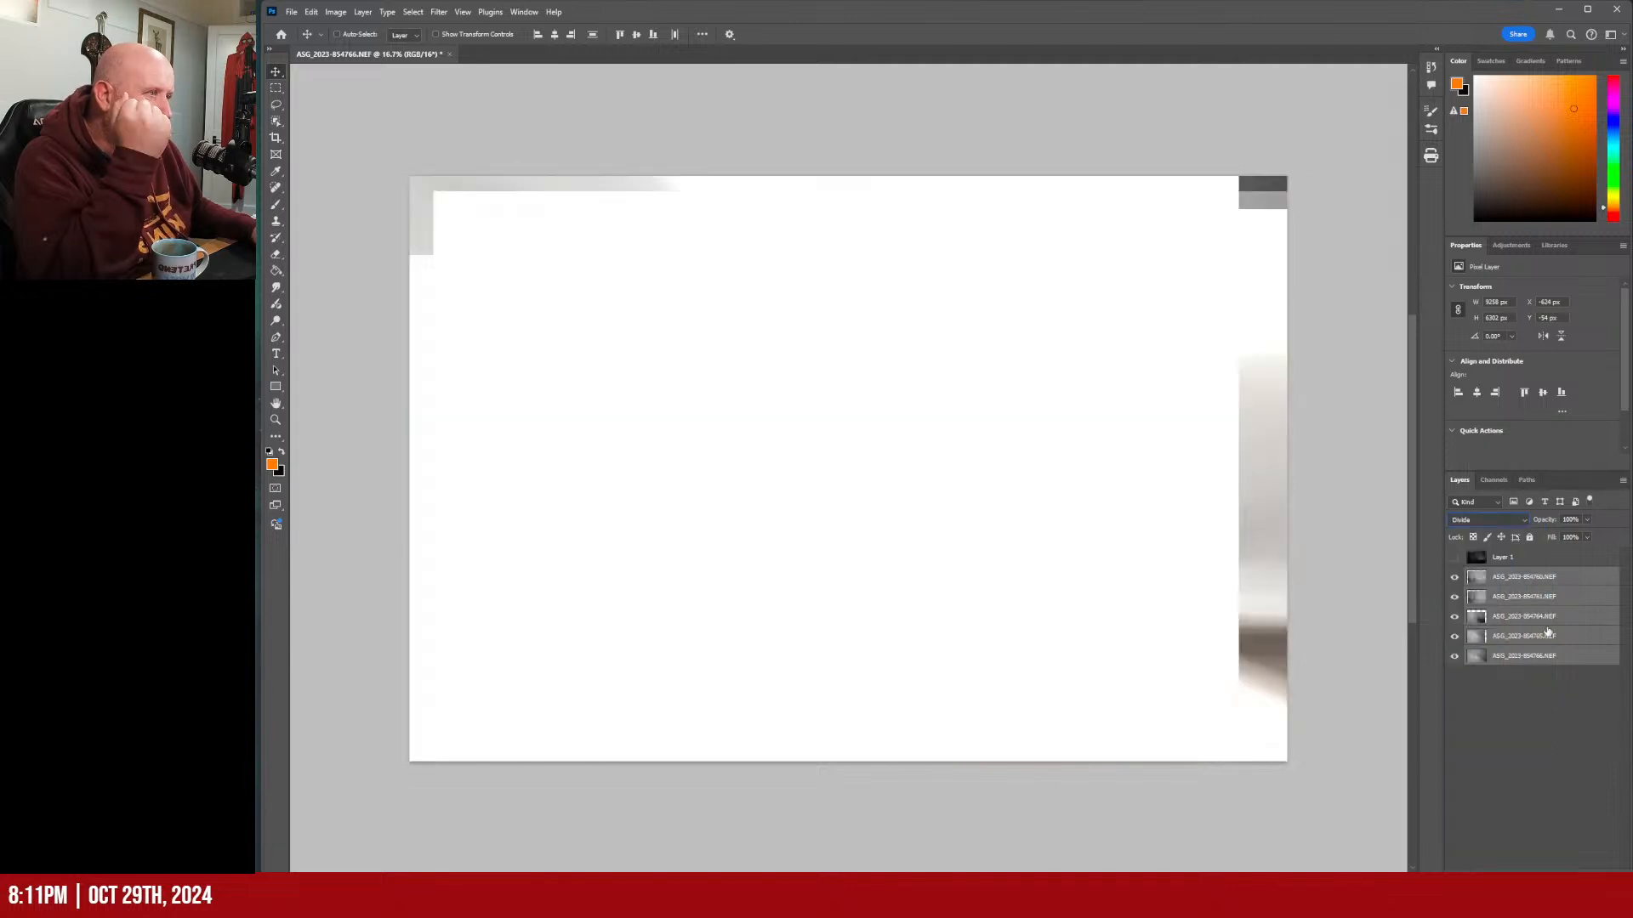
Show the stamped layer to compare it with the Divide blend, and hide it again.
left_click(1455, 559)
left_click(1476, 561)
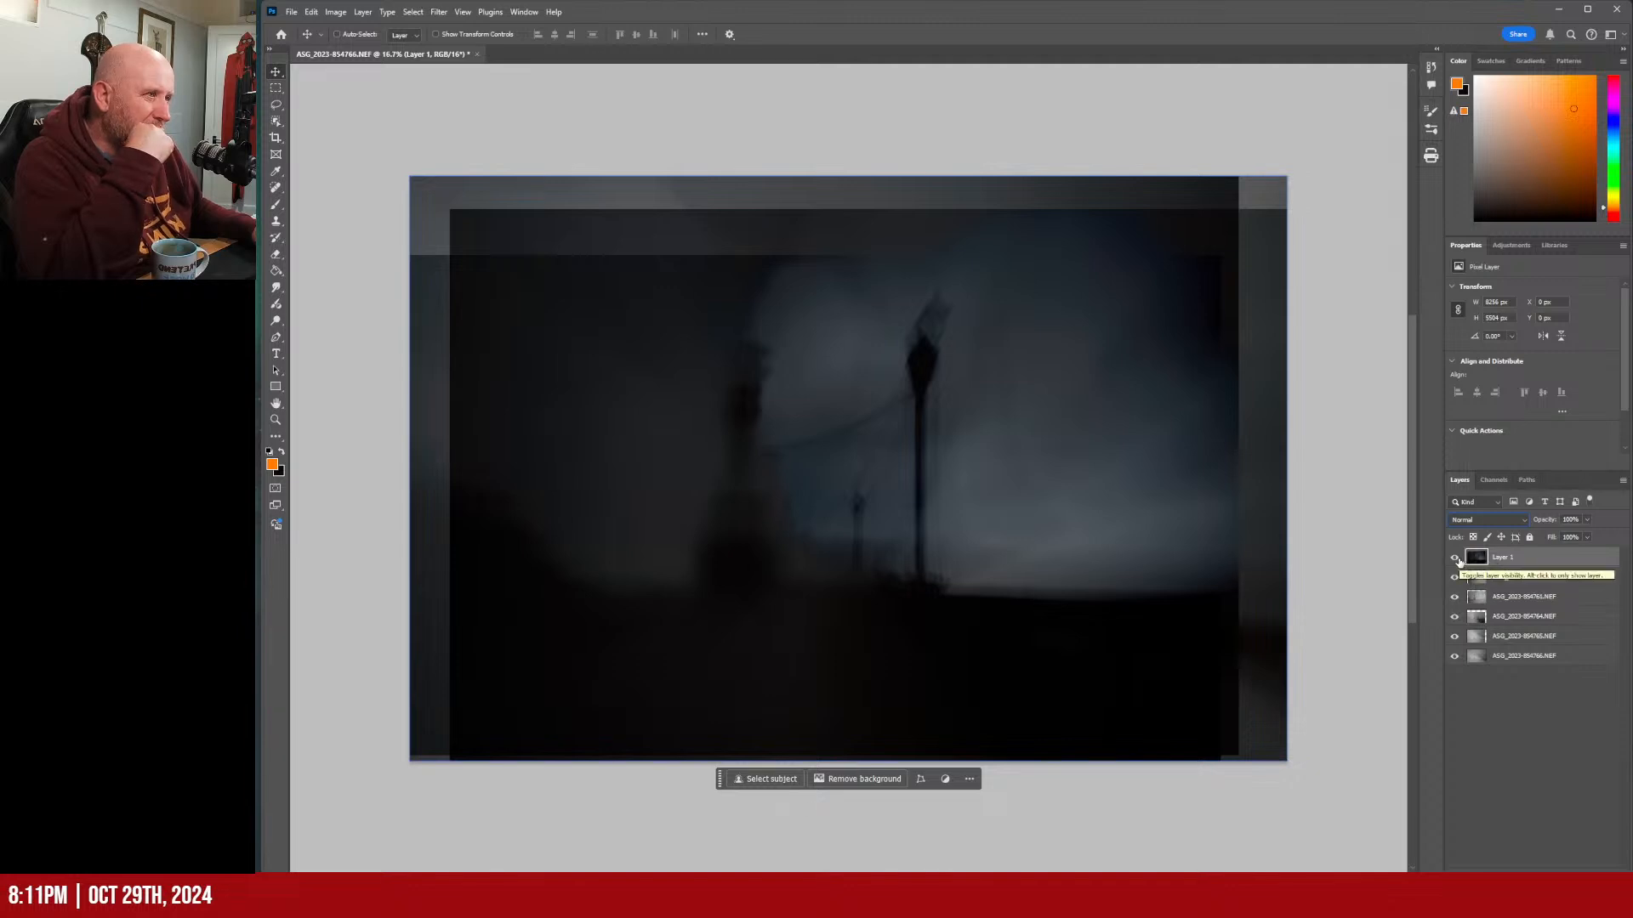
left_click(1454, 559)
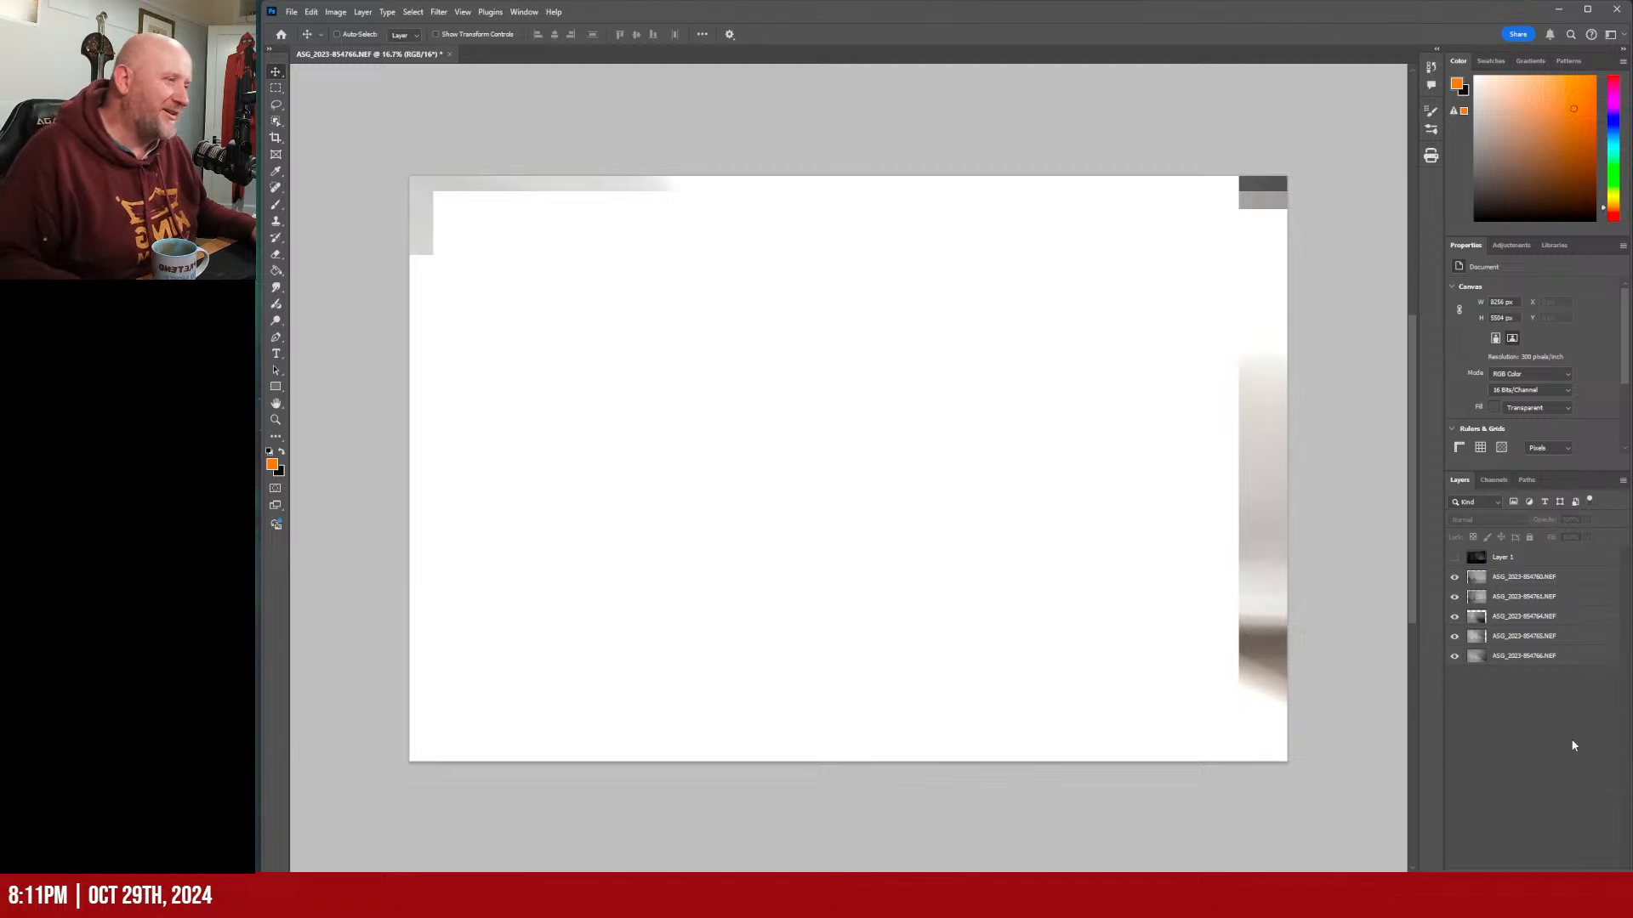
Set the four lower photo layers to the Difference blend mode and hide the ASG_2023-854760.NEF layer.
left_click(1544, 580)
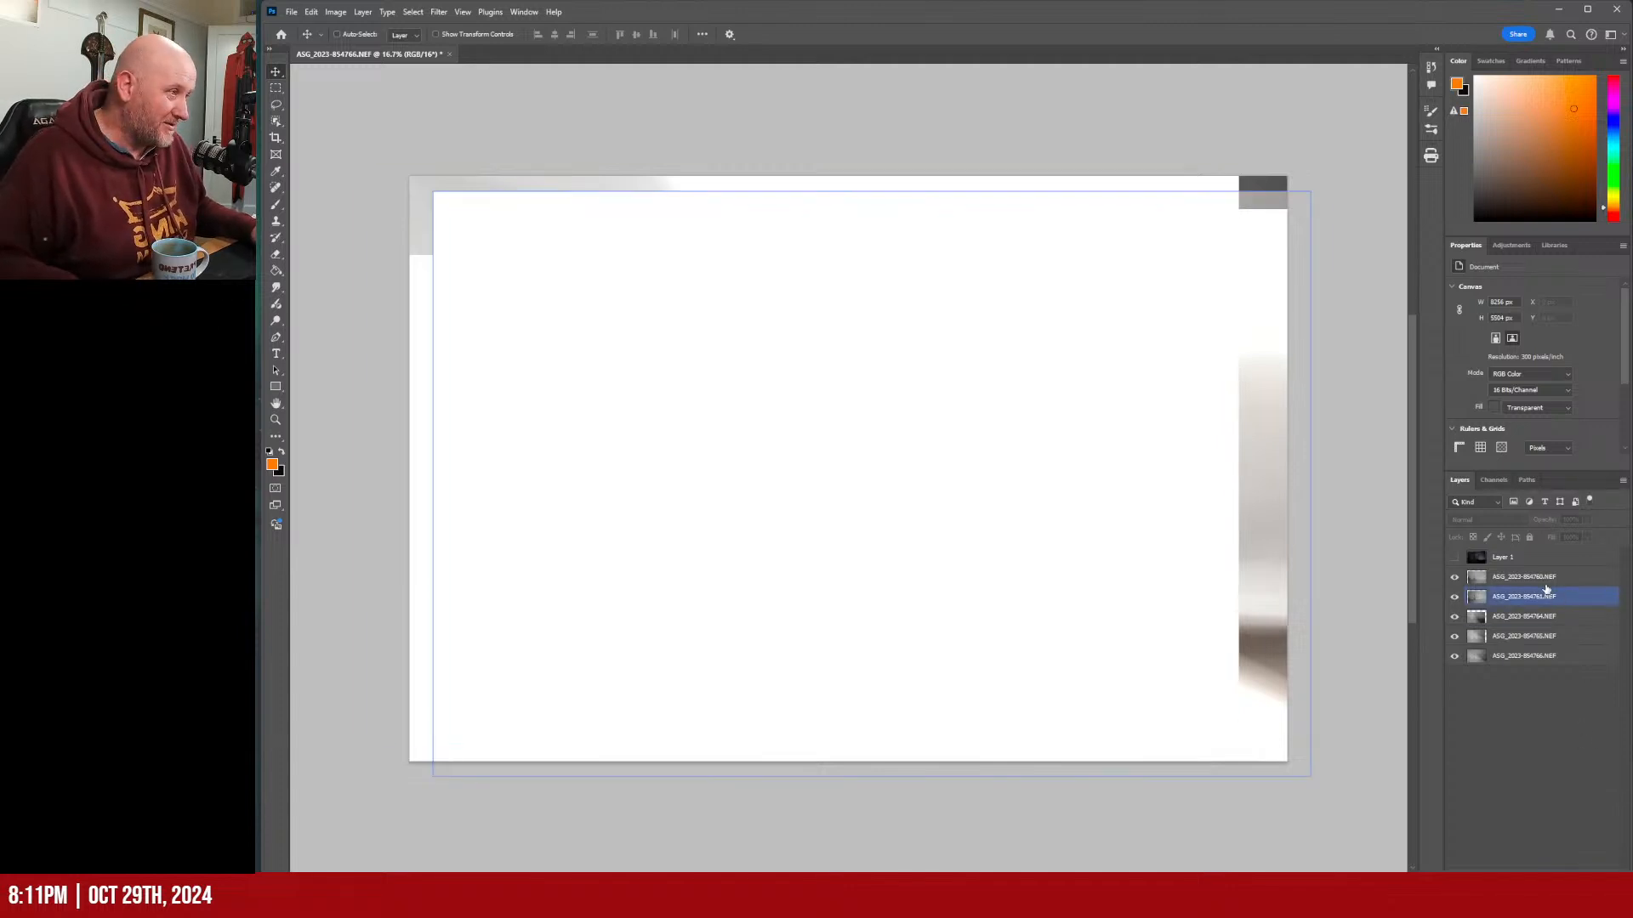
left_click(1544, 655, "shift")
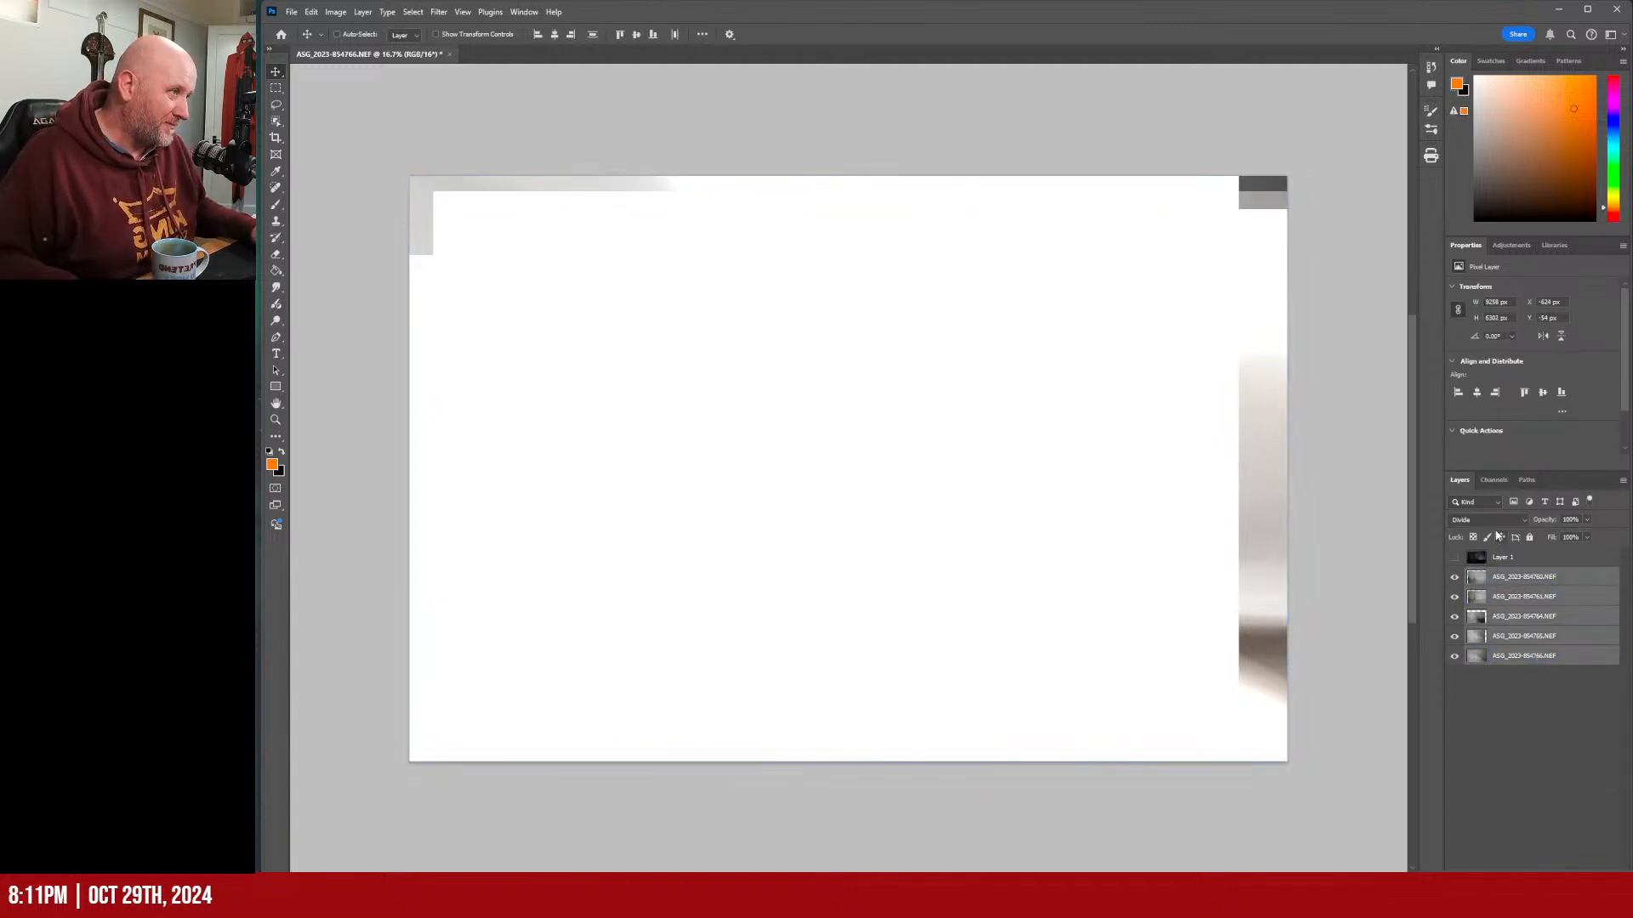
left_click(1518, 637)
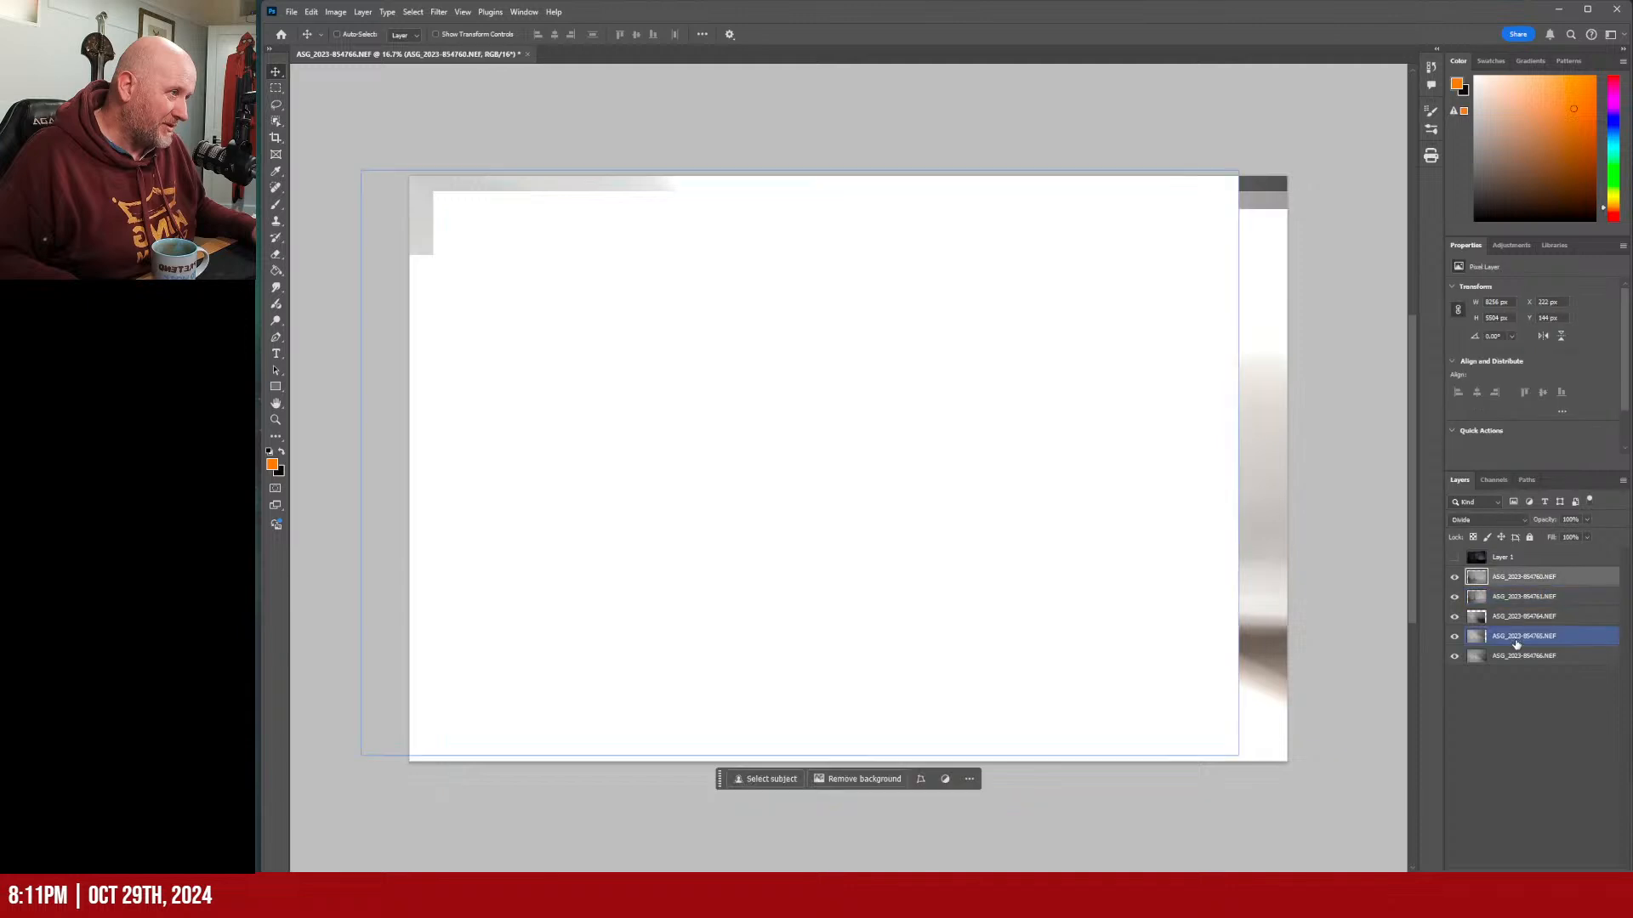
left_click(1519, 599)
left_click(1519, 659, "shift")
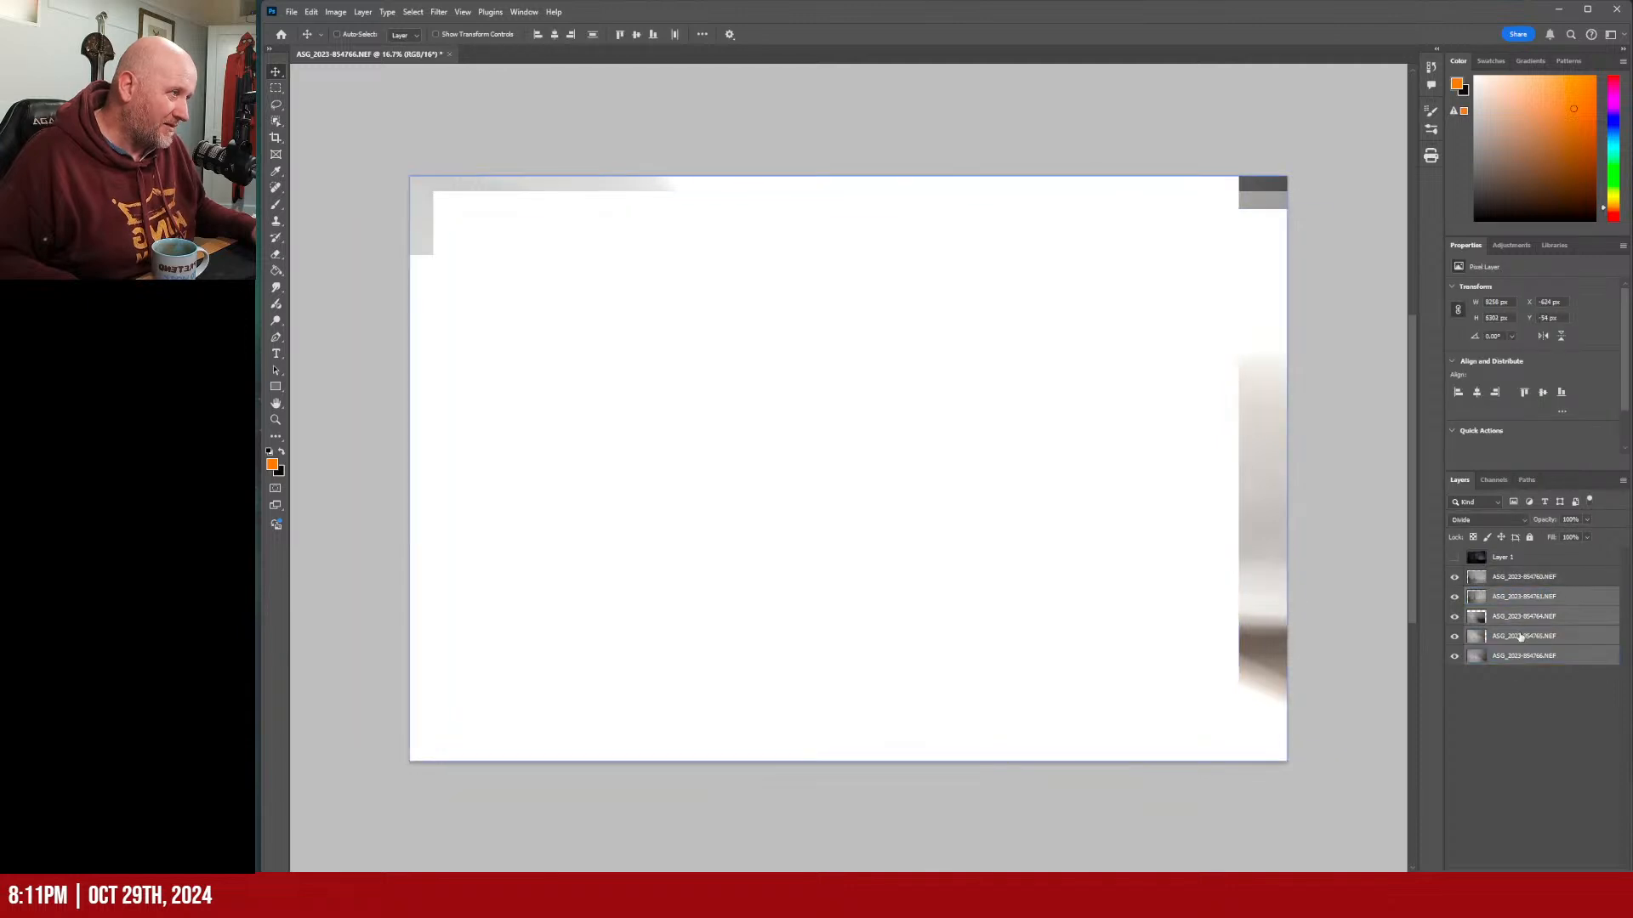
left_click(1488, 520)
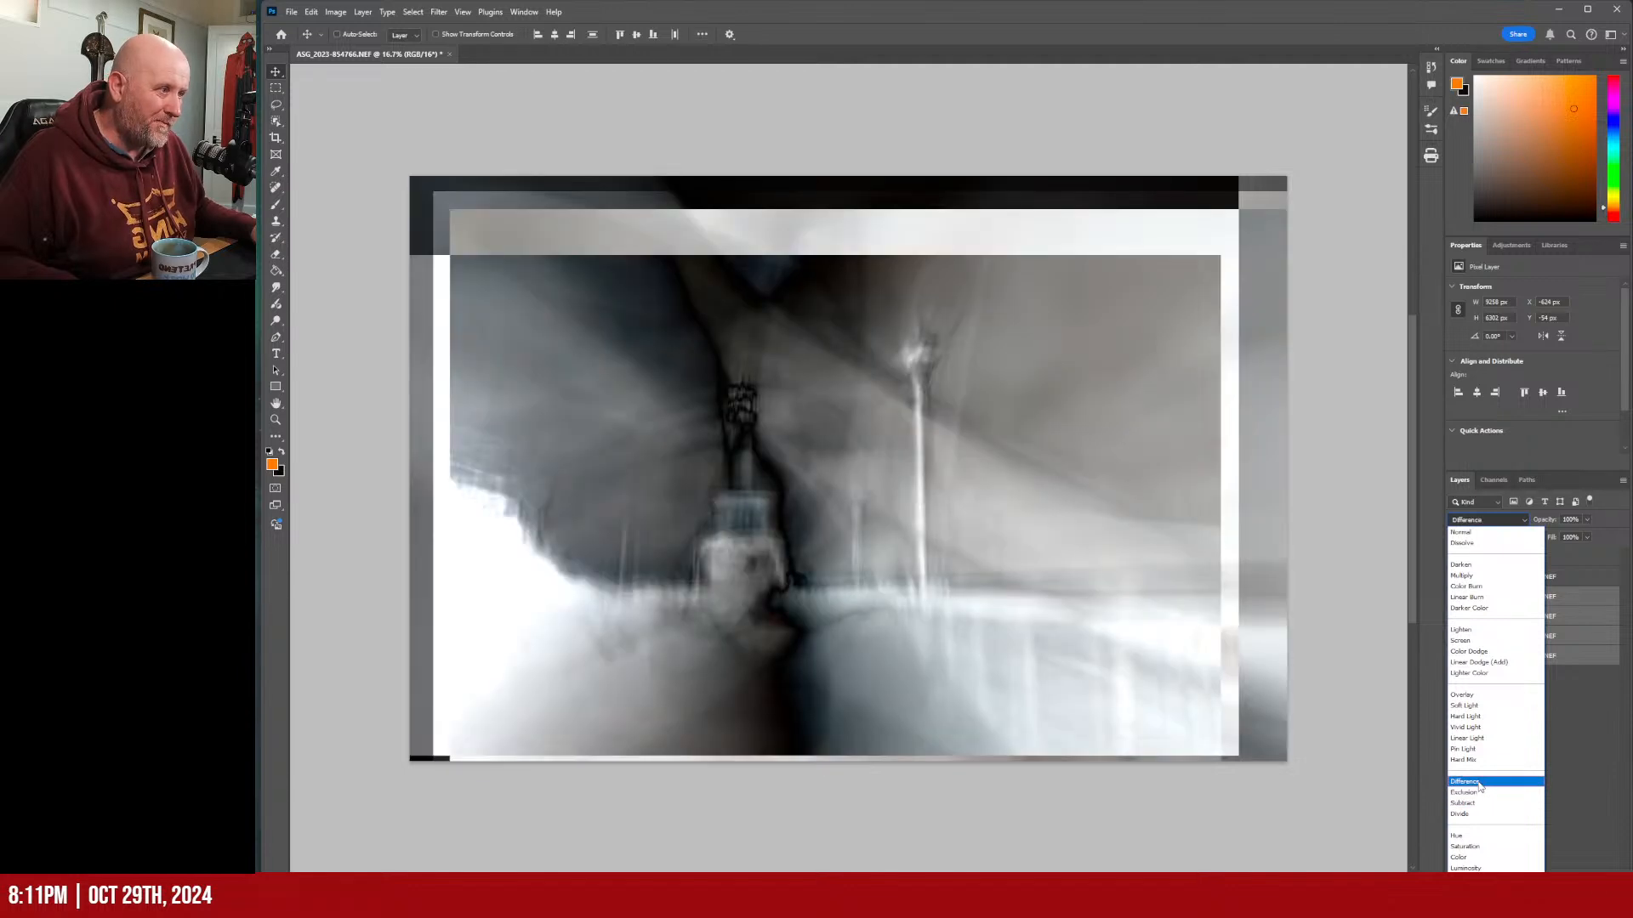
left_click(1479, 783)
left_click(1454, 578)
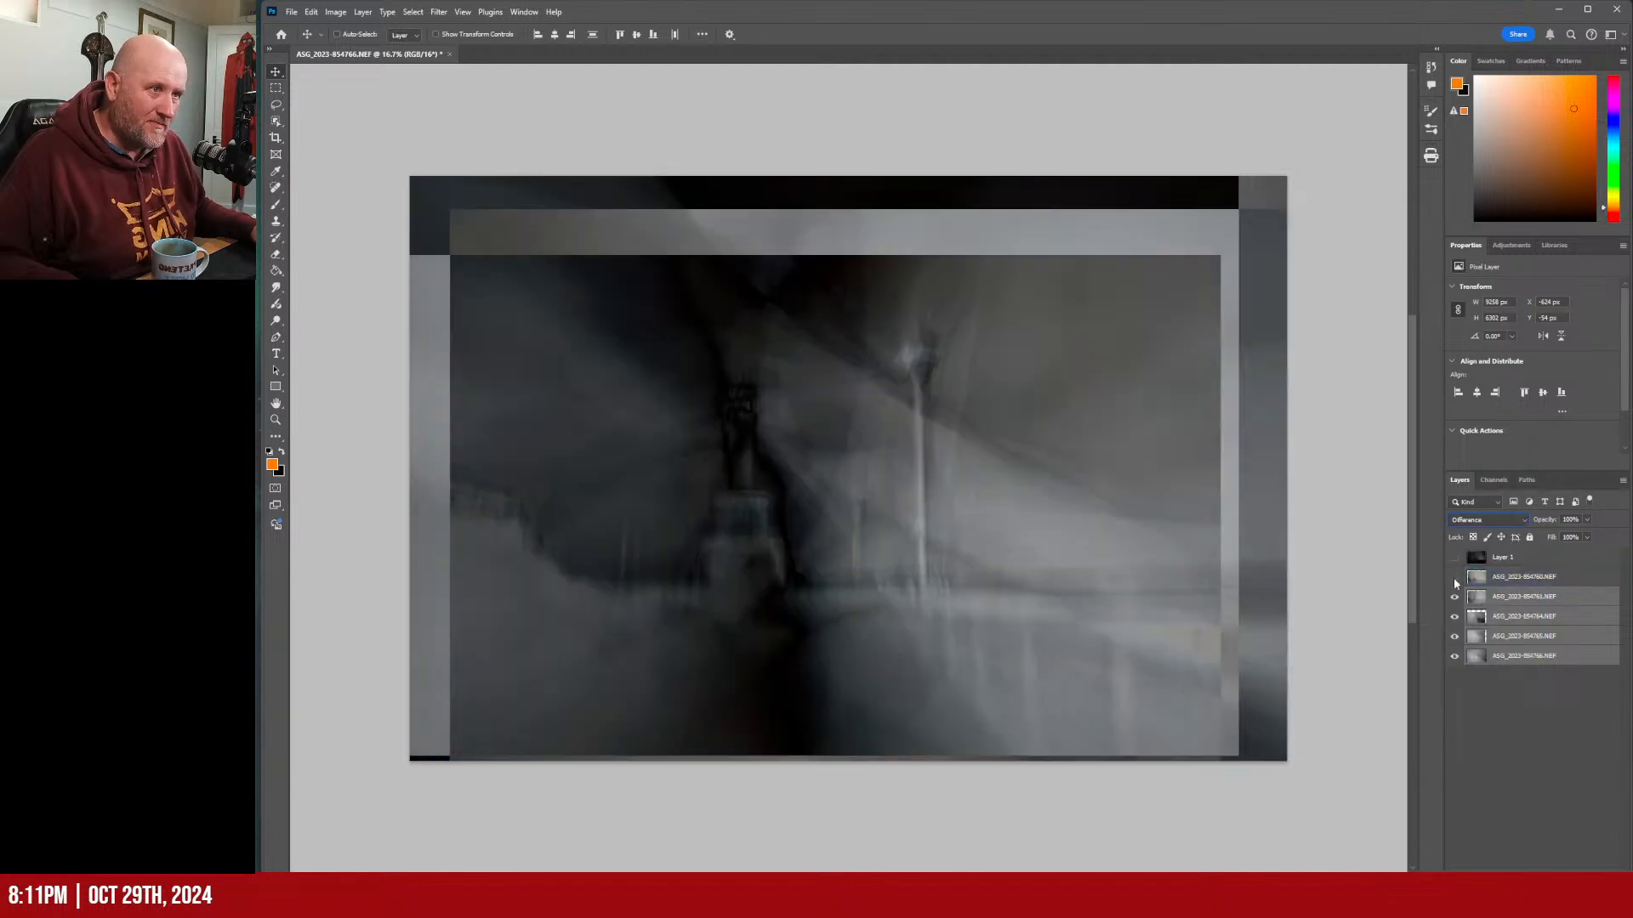
Show the ASG_2023-854760.NEF layer again and set its blend mode to Pin Light.
left_click(1454, 579)
left_click(1454, 578)
left_click(1454, 579)
left_click(1513, 578)
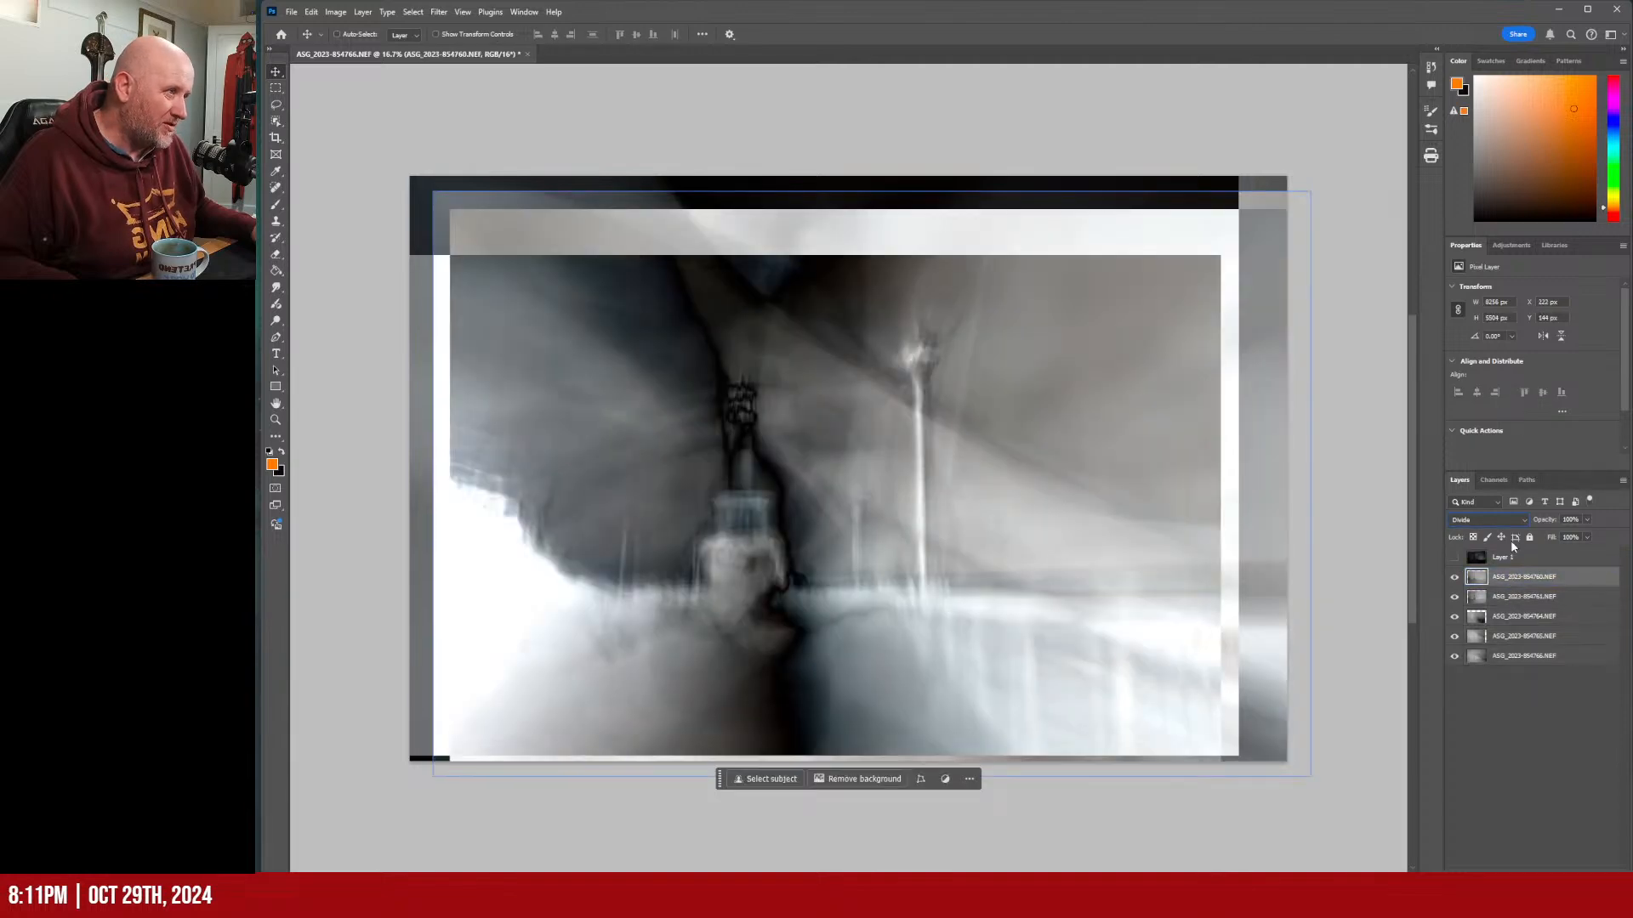
left_click(1488, 520)
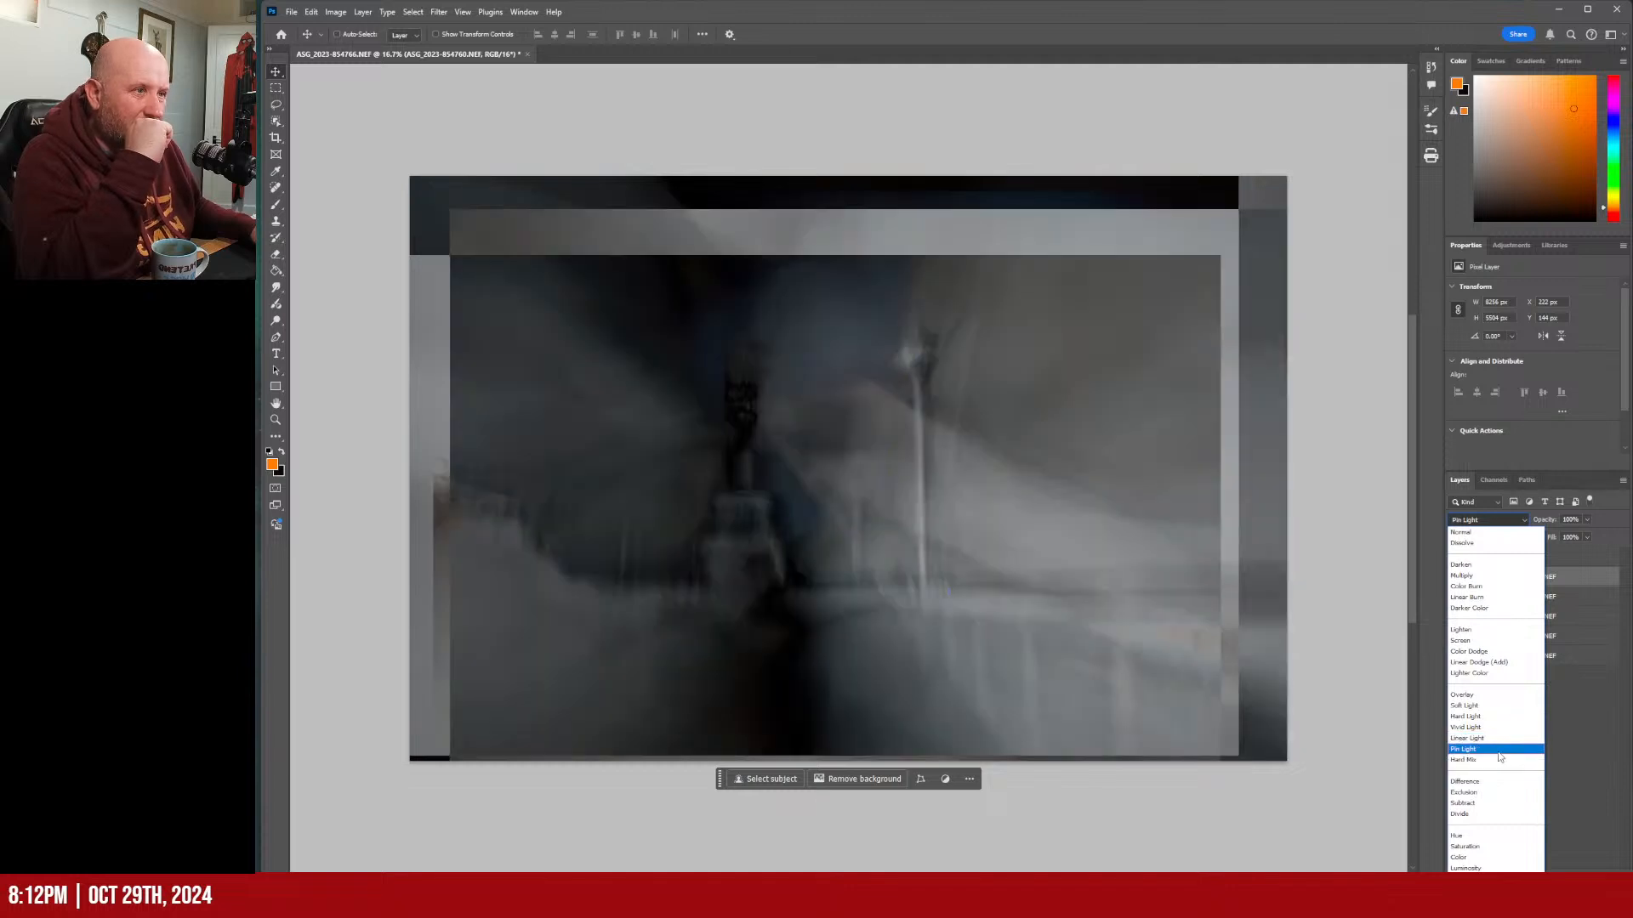
left_click(1499, 754)
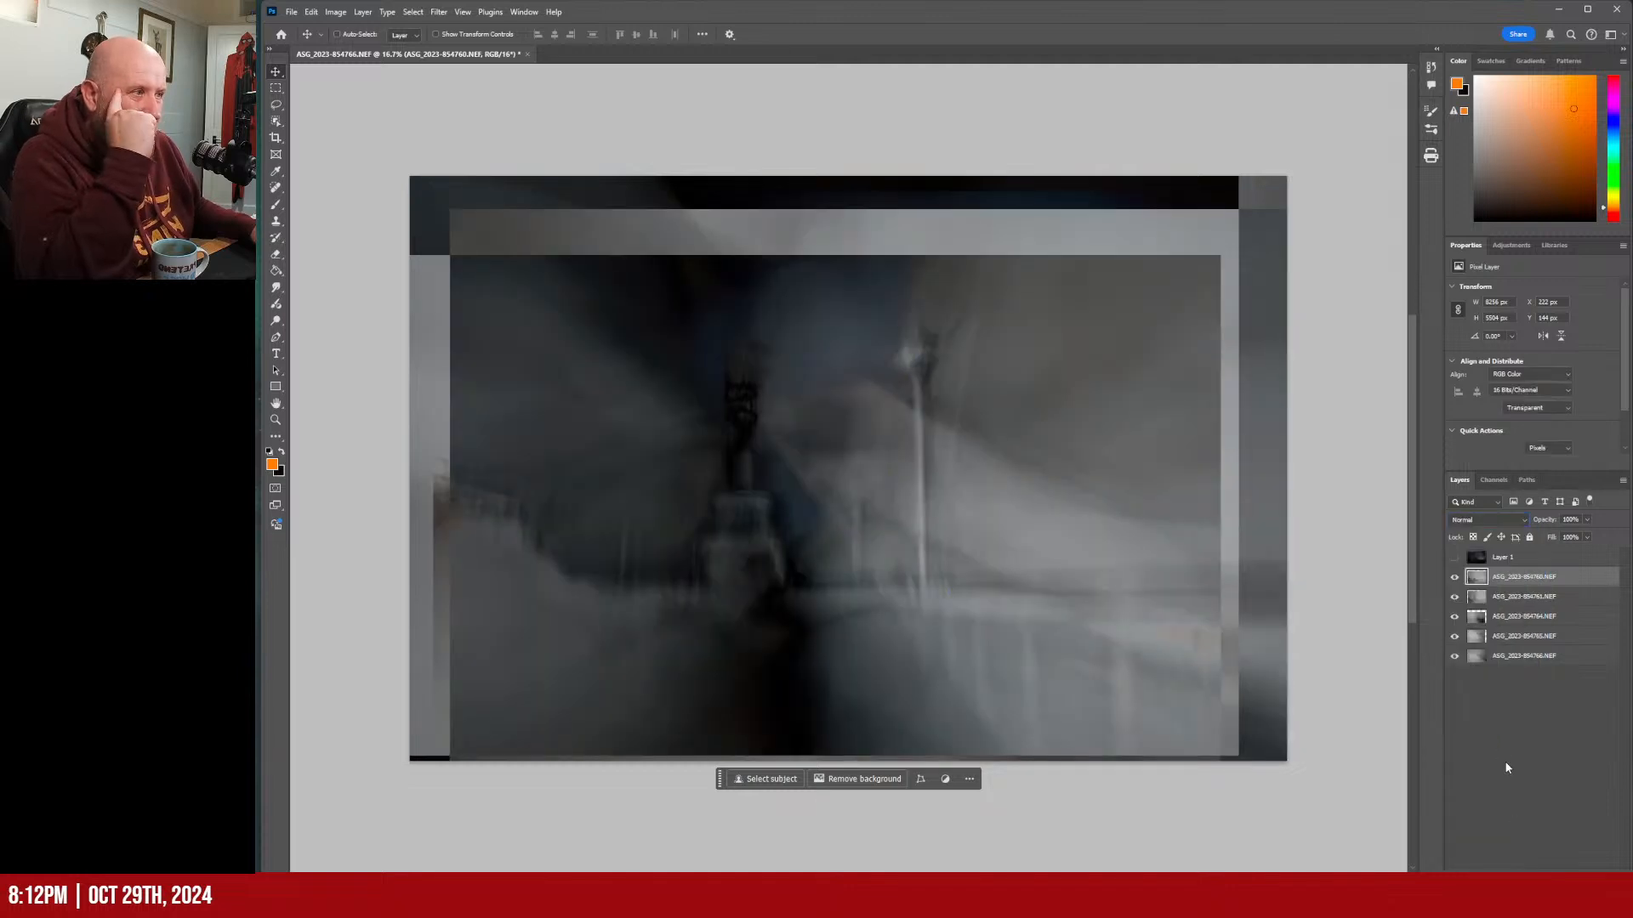
Toggle the four upper photo layers off and on one by one to check each one's effect on the blend.
left_click(1454, 577)
left_click(1454, 578)
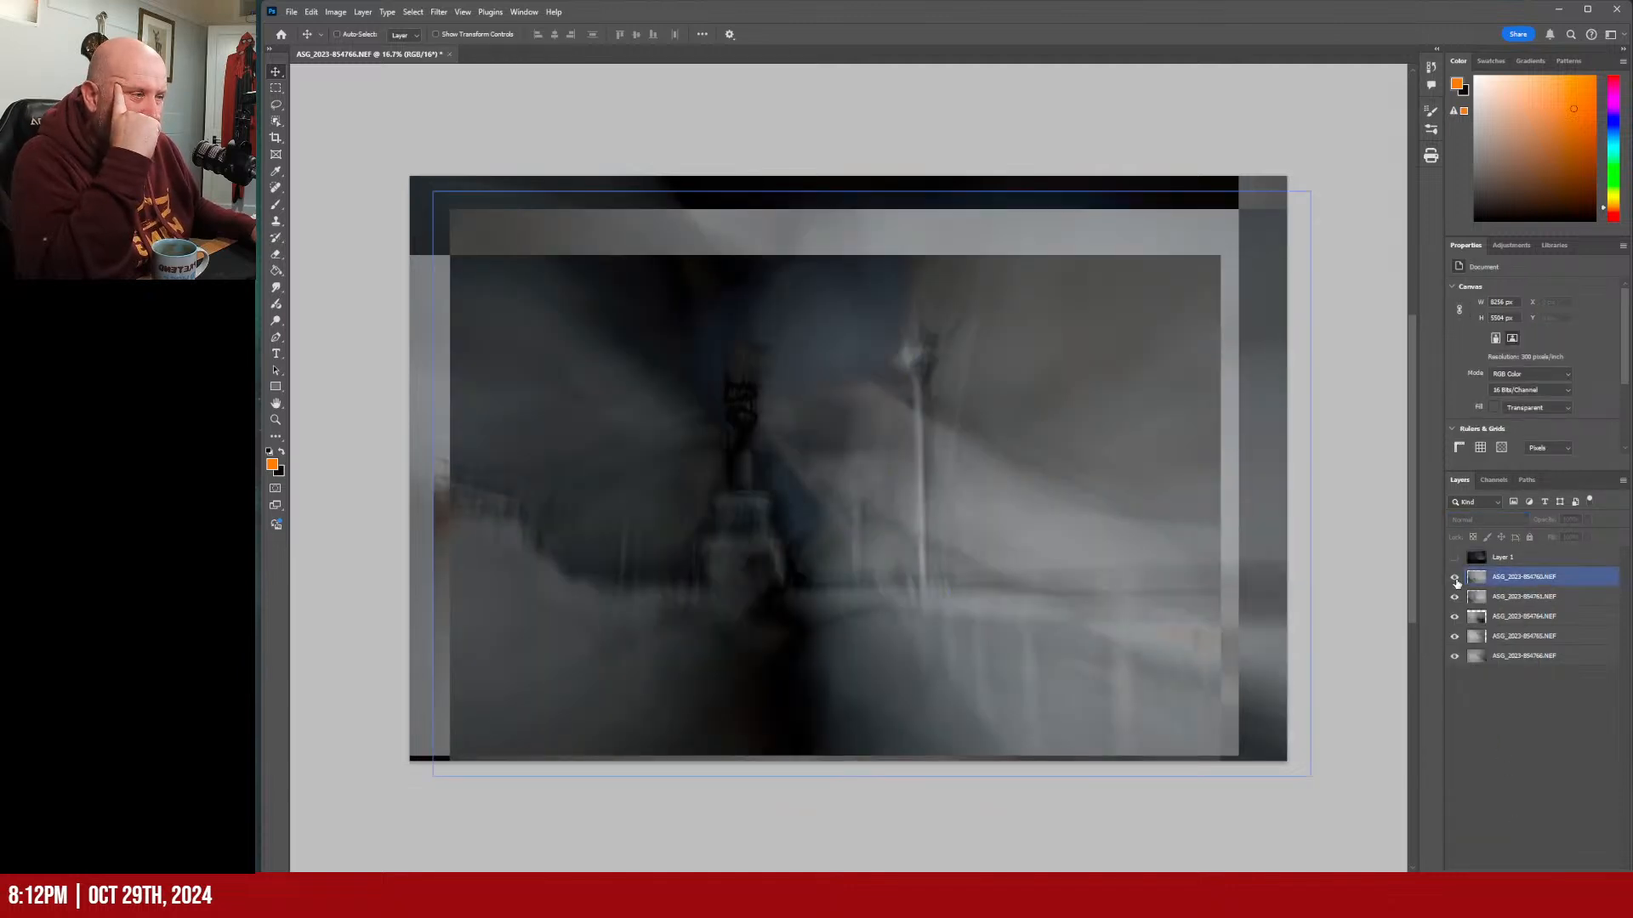
left_click(1454, 597)
left_click(1454, 597)
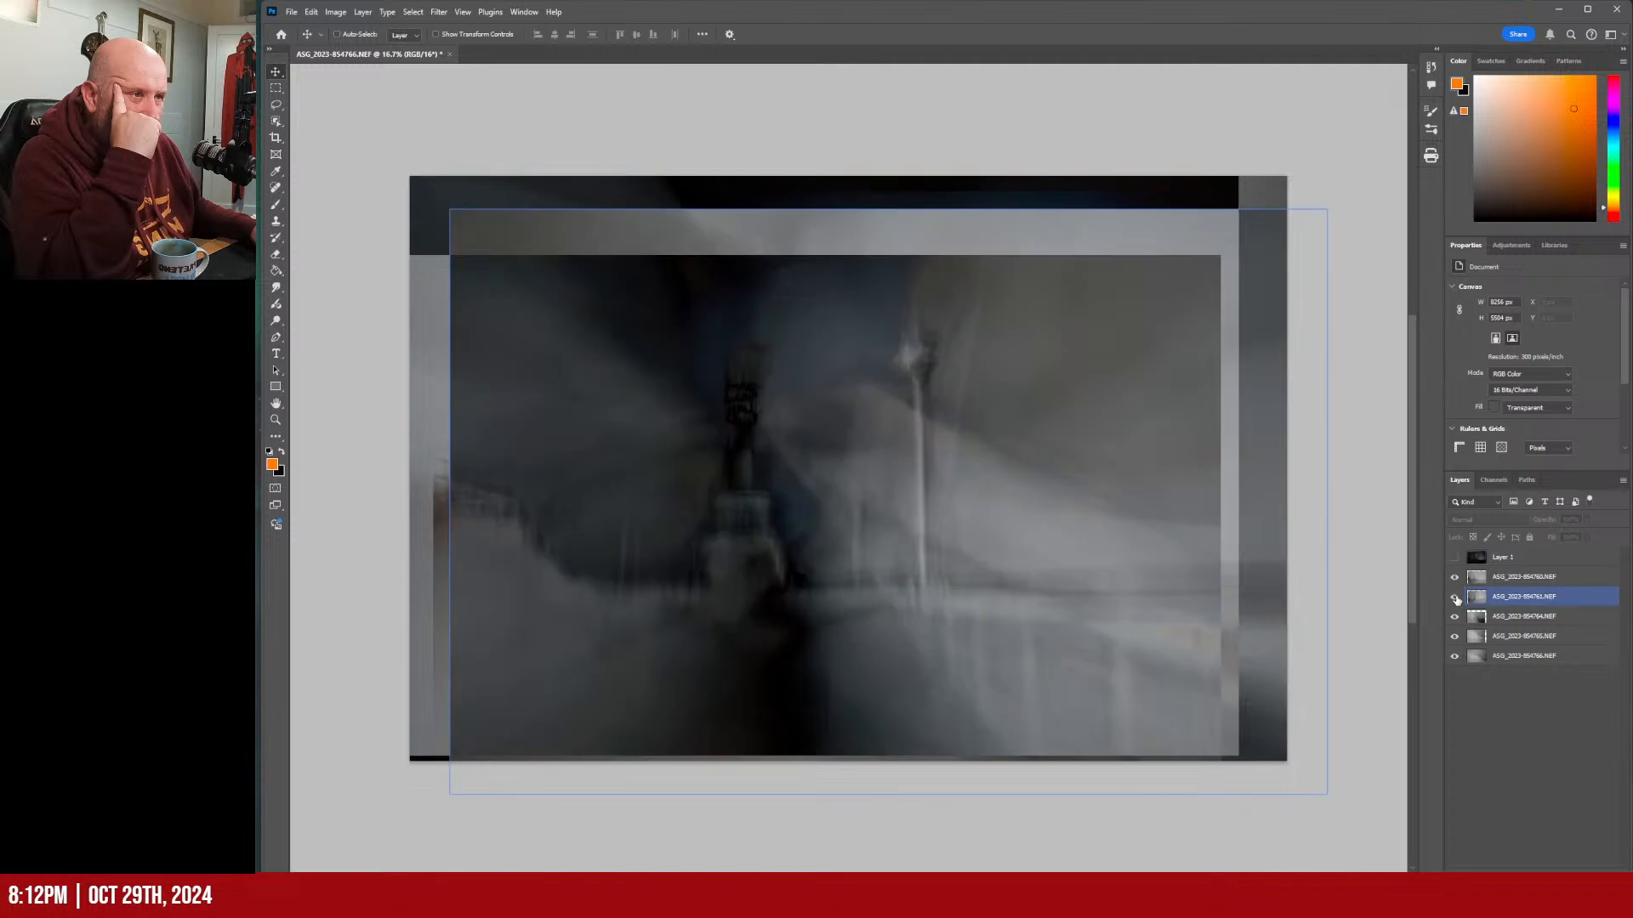
left_click(1457, 617)
left_click(1457, 618)
left_click(1458, 619)
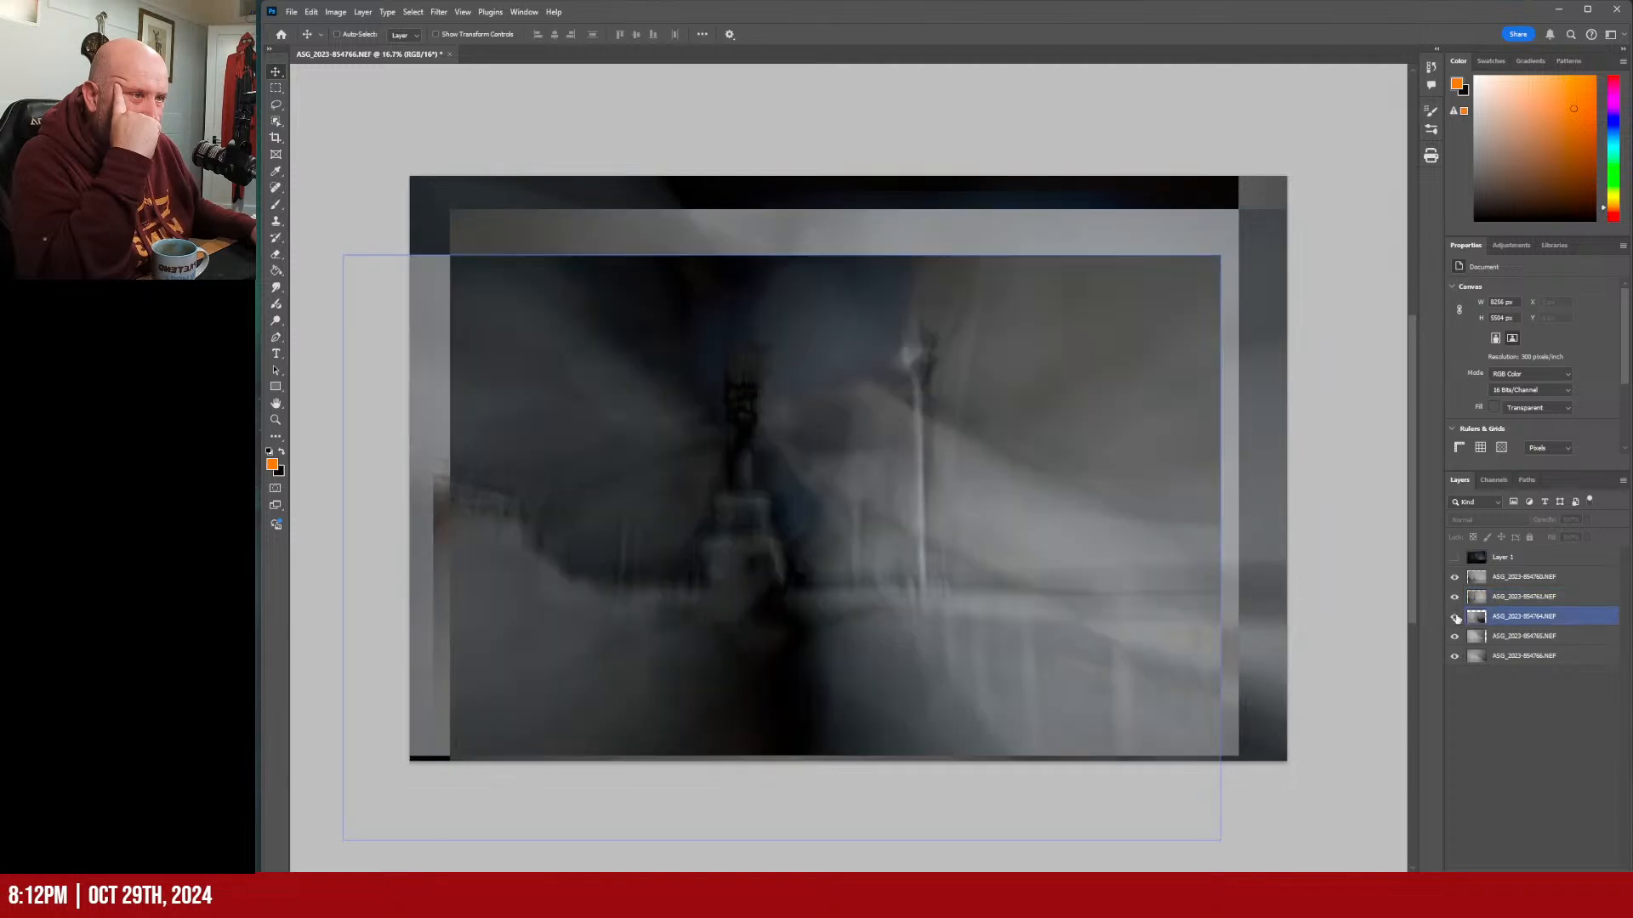
left_click(1457, 636)
left_click(1458, 636)
left_click(1458, 636)
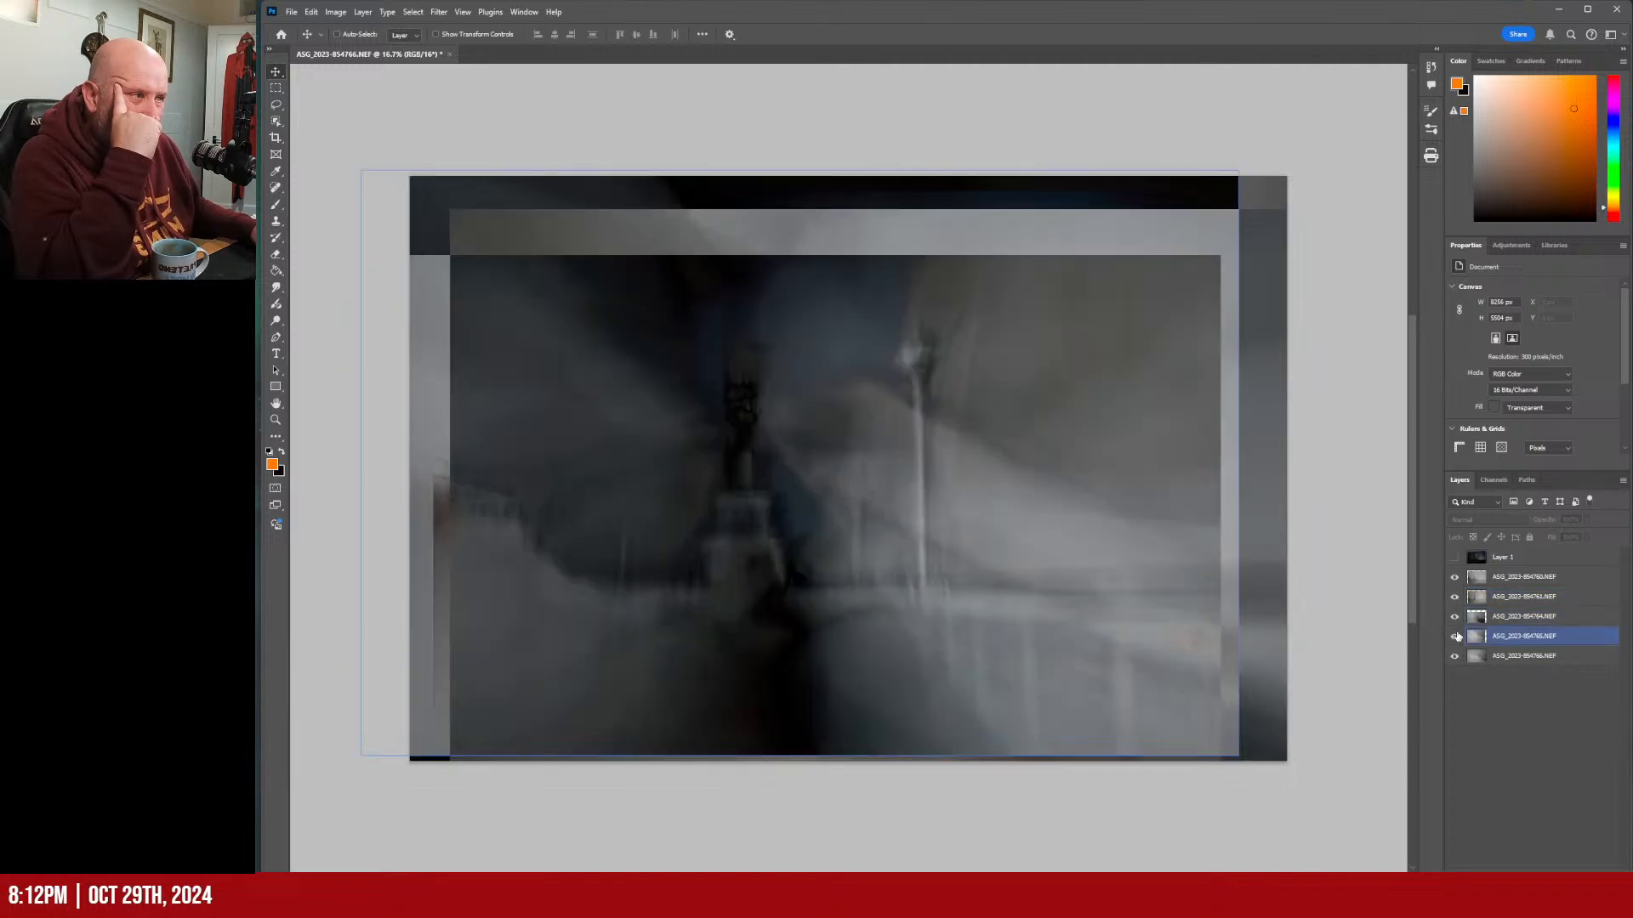
left_click(1523, 639)
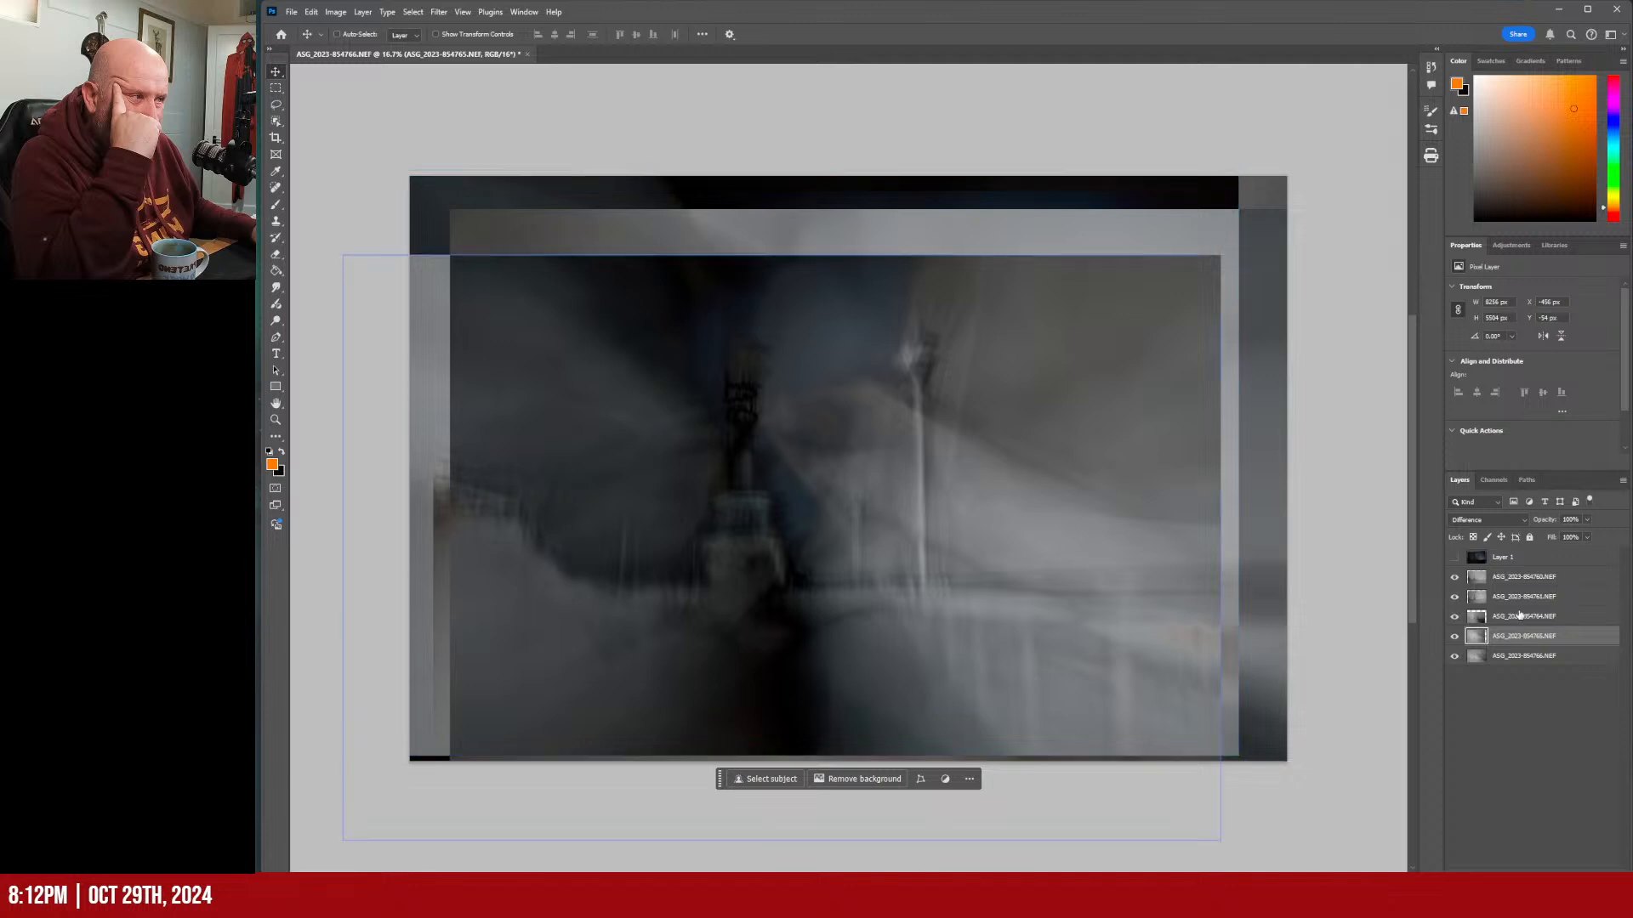
Stamp the visible blend into a new layer above ASG_2023-854760.NEF, and hide it and all five photo layers.
left_click(1522, 580)
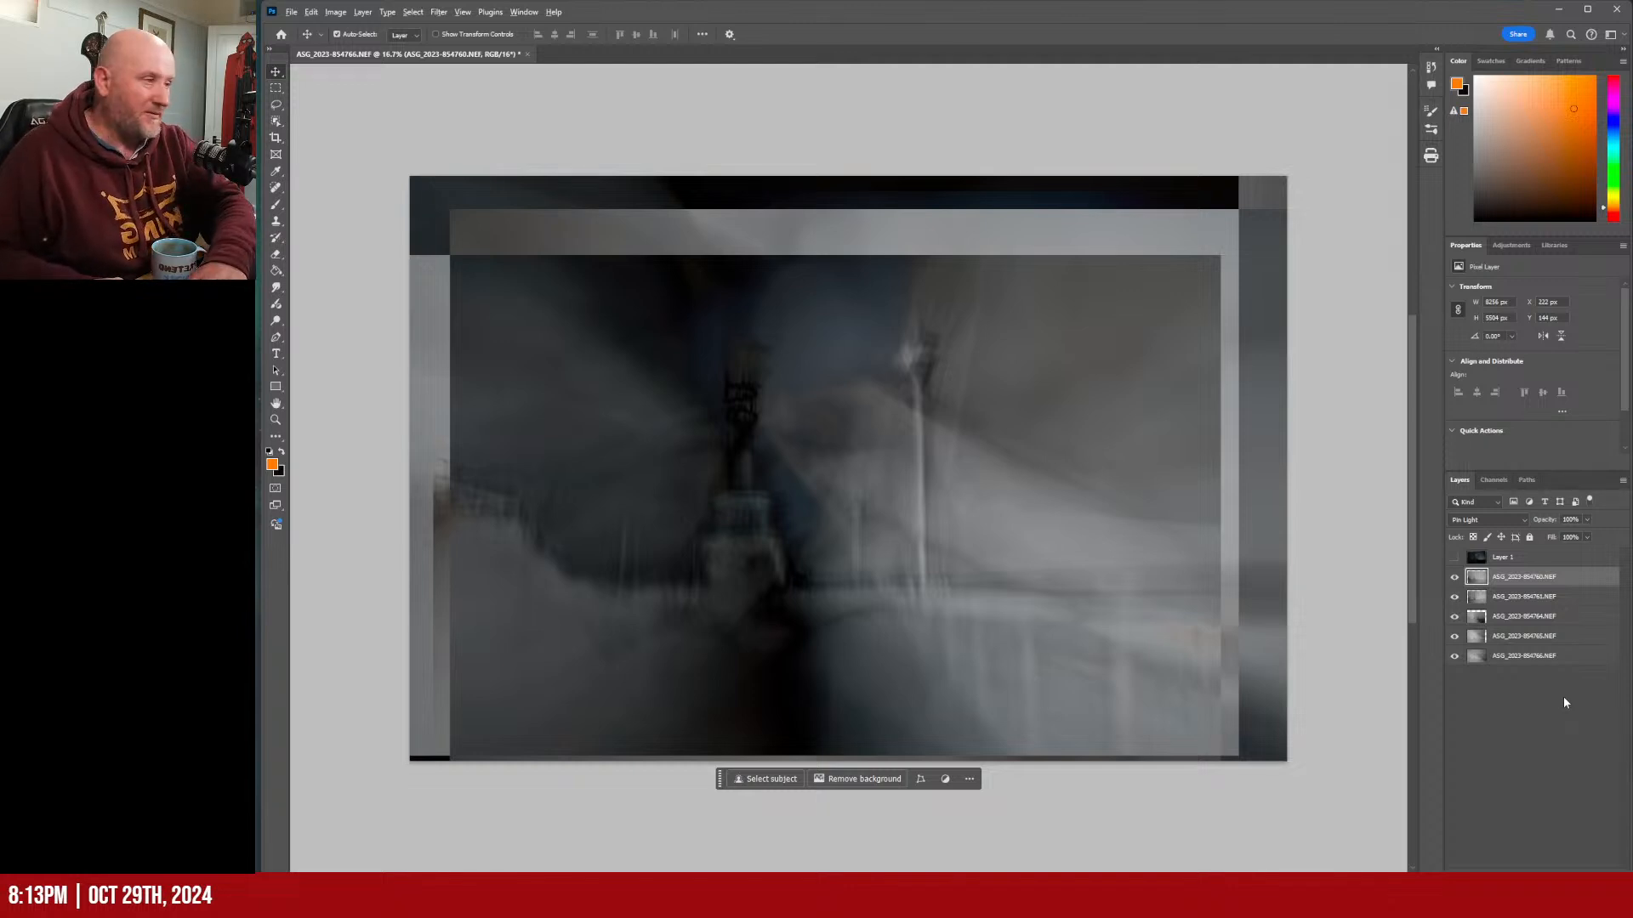
key("ctrl+alt+shift+e")
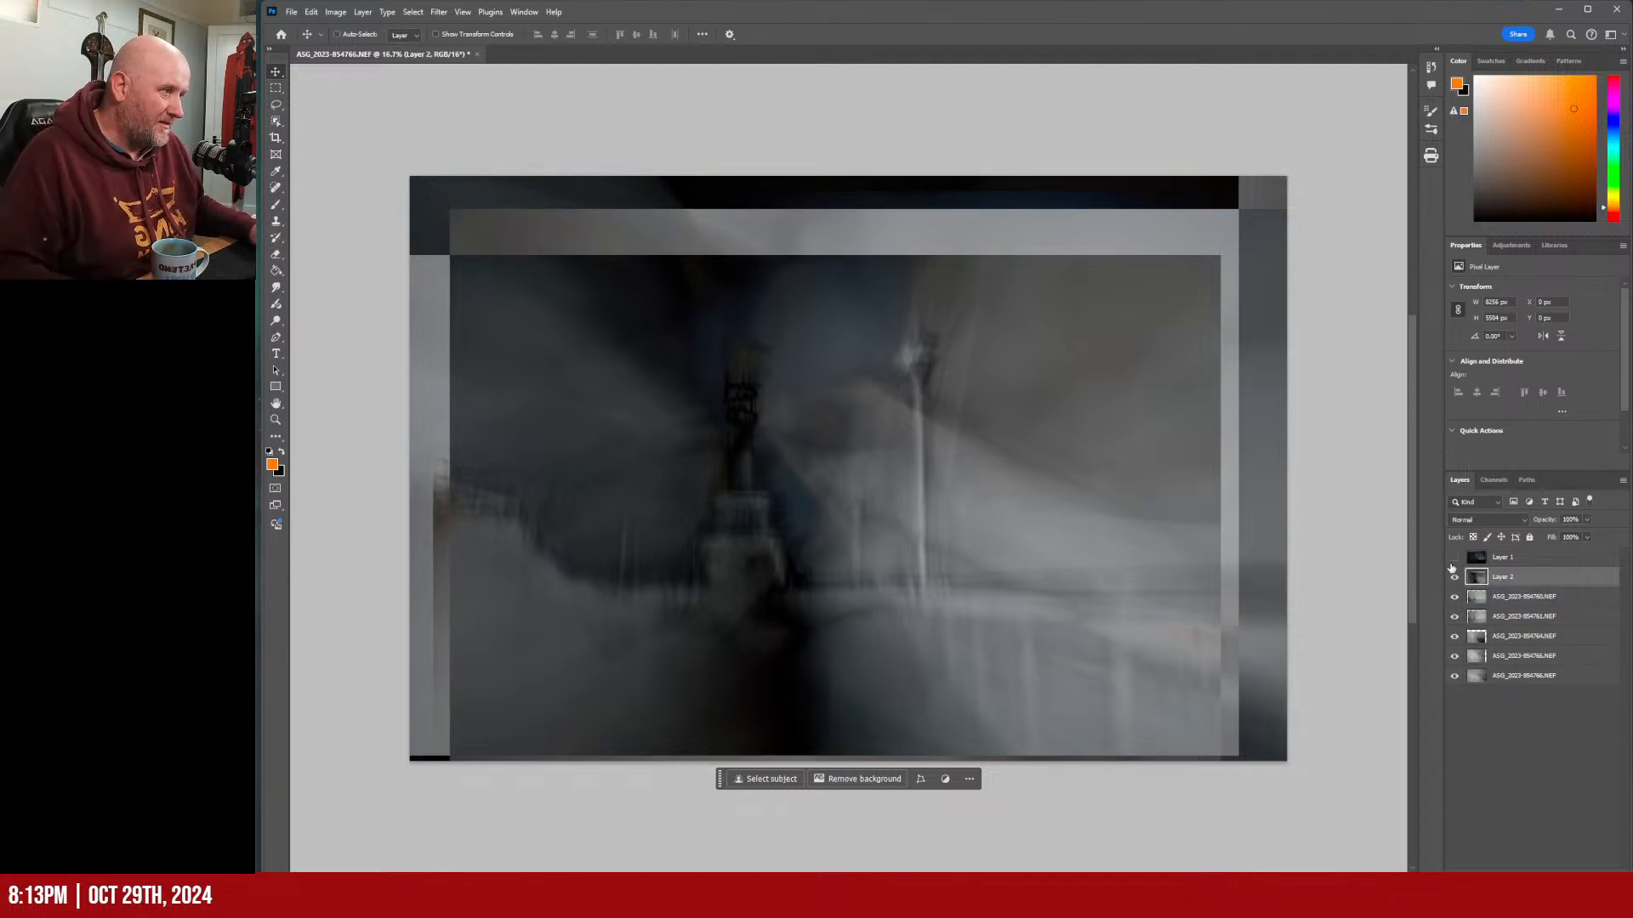
left_click(1514, 602)
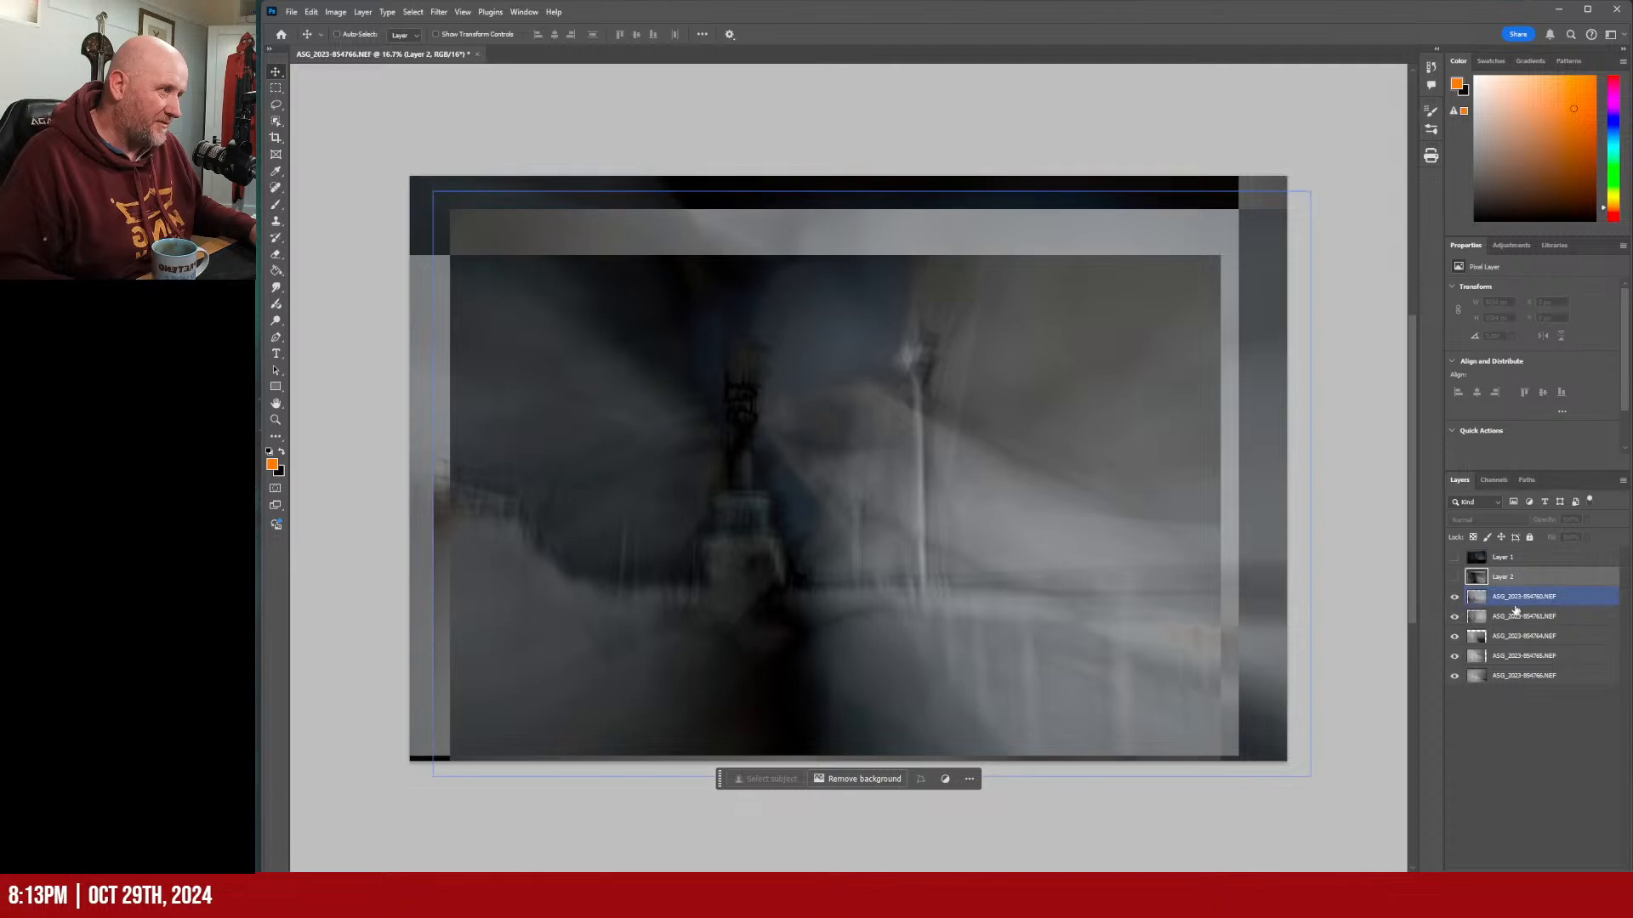
left_click(1522, 621)
left_click(1517, 677, "shift")
left_click_drag(1453, 599, 1453, 680)
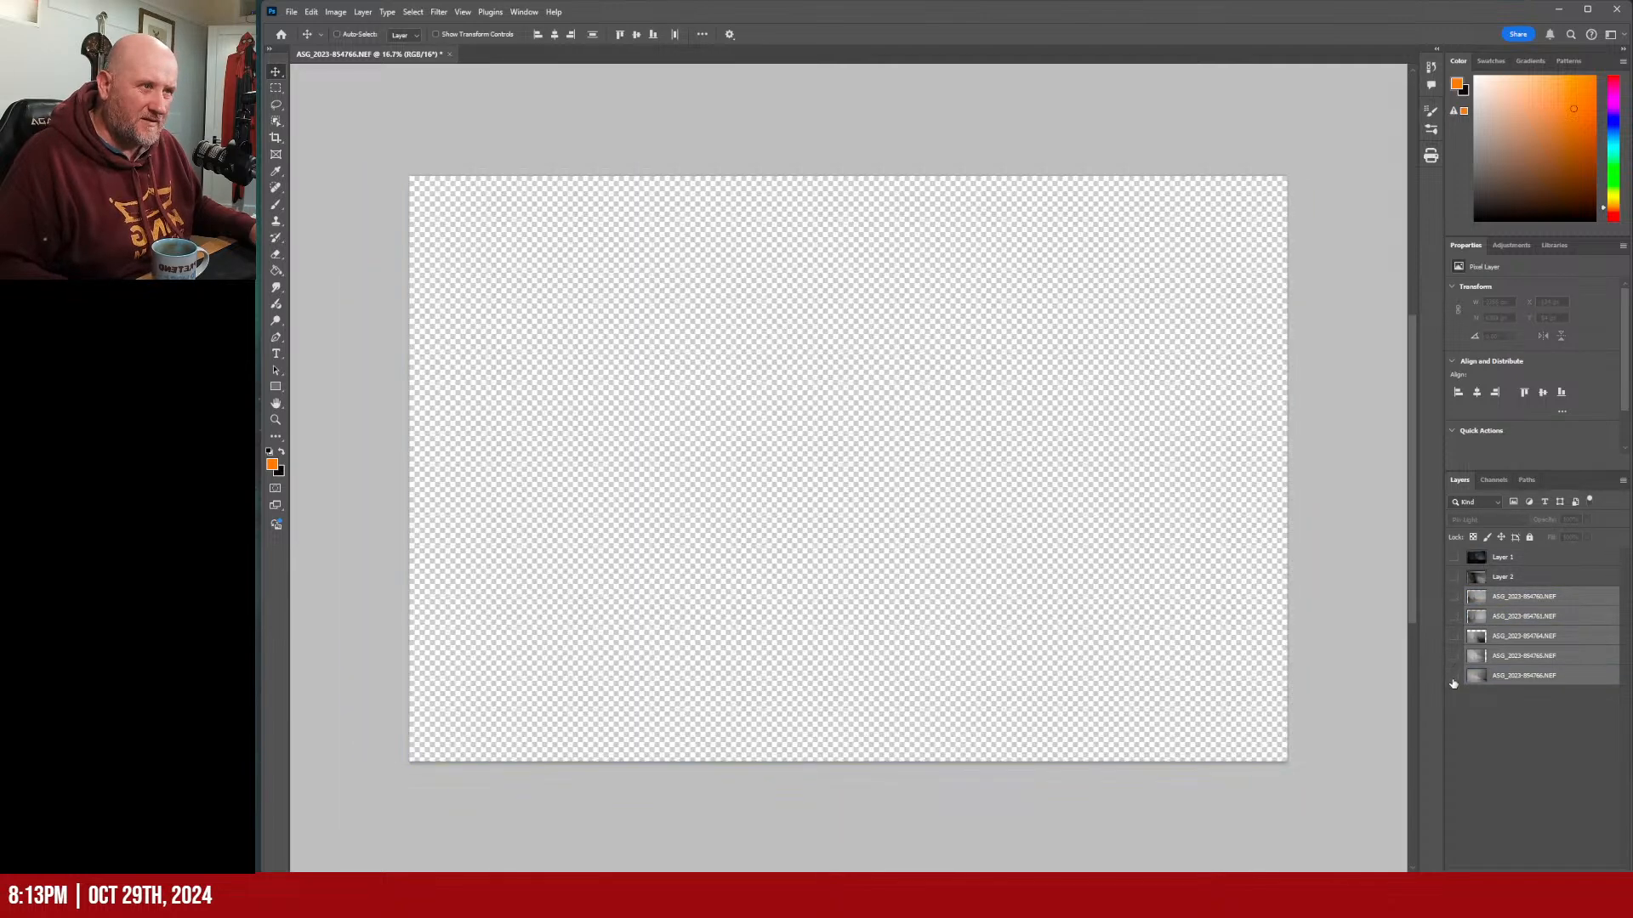
left_click(1522, 695)
Show both stamped layers and set Layer 1 to the Overlay blend mode over Layer 2.
left_click(1453, 576)
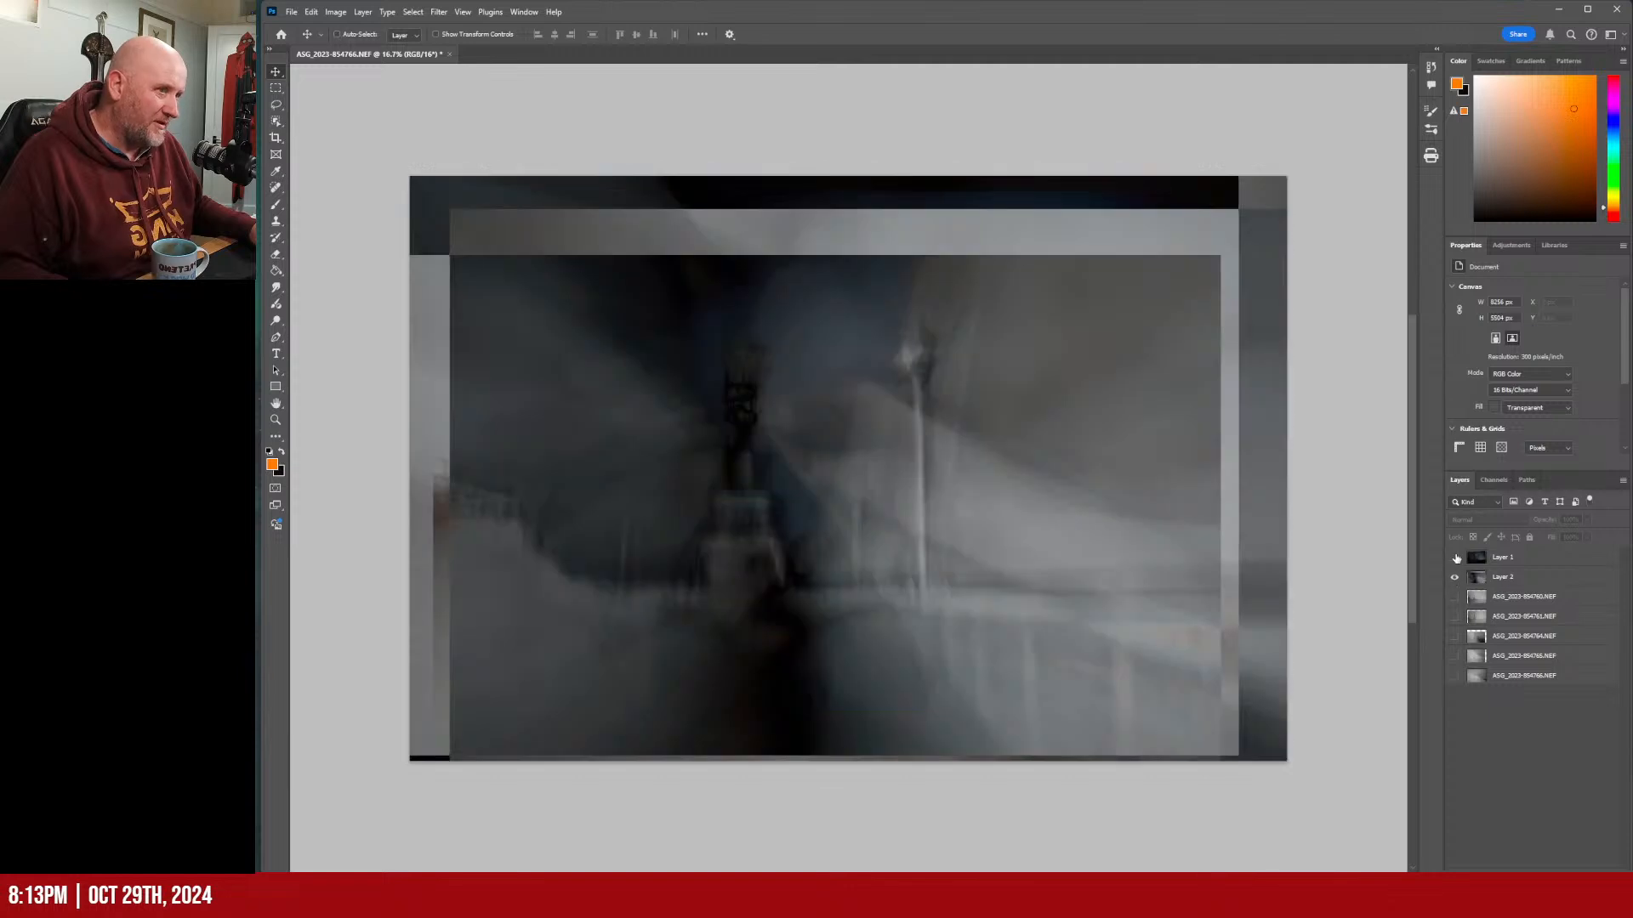
left_click(1452, 557)
left_click(1517, 558)
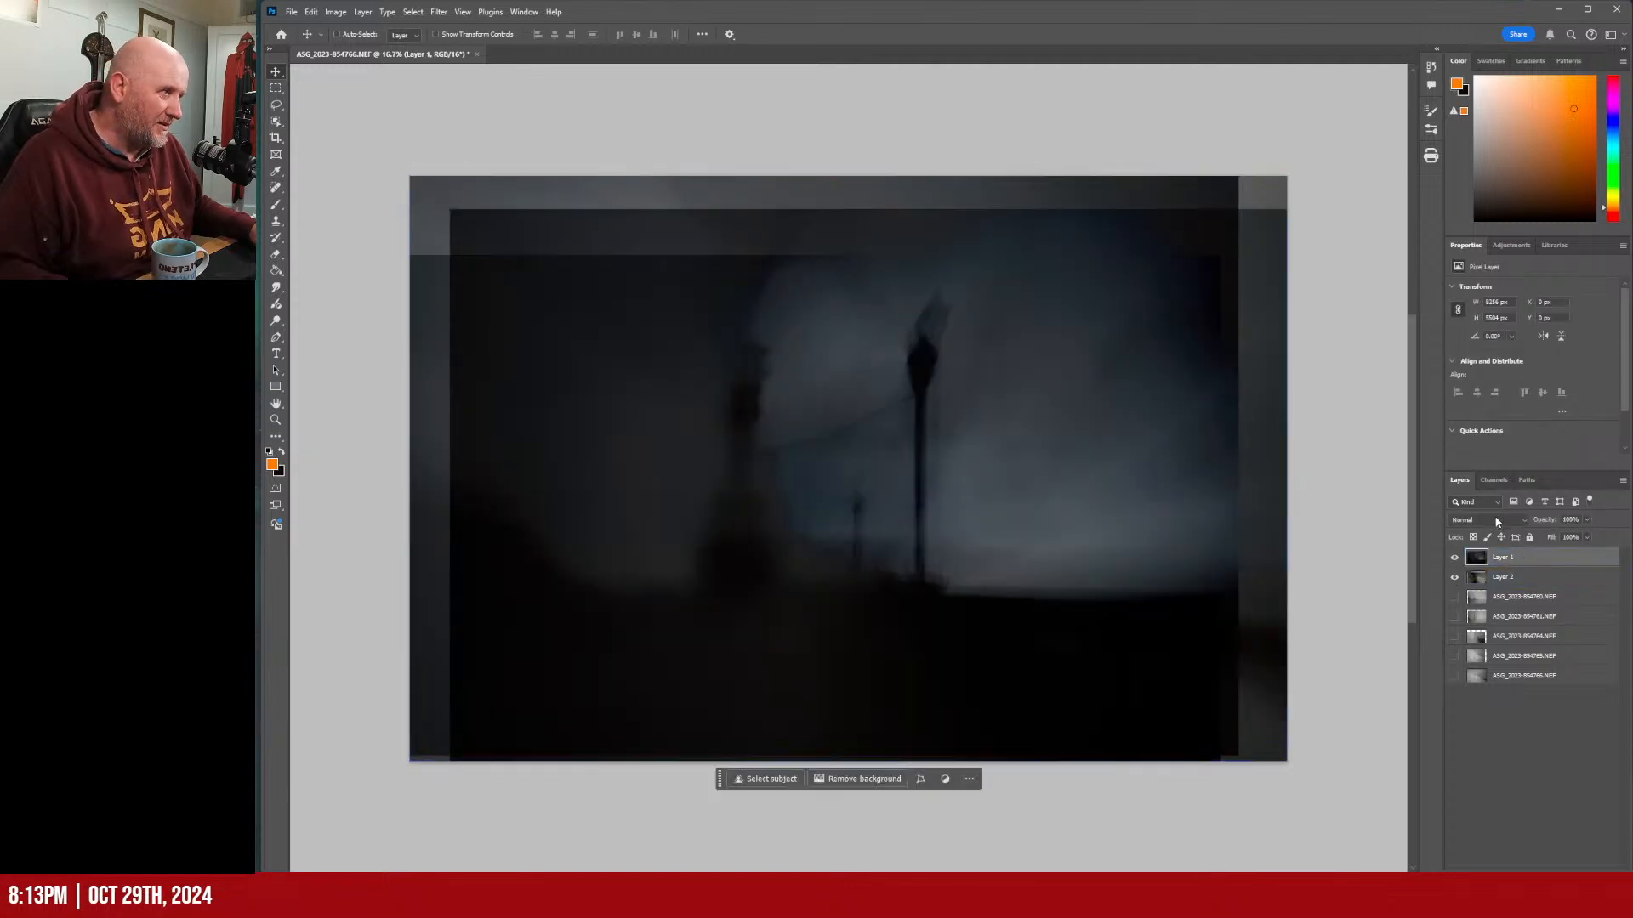
left_click(1496, 521)
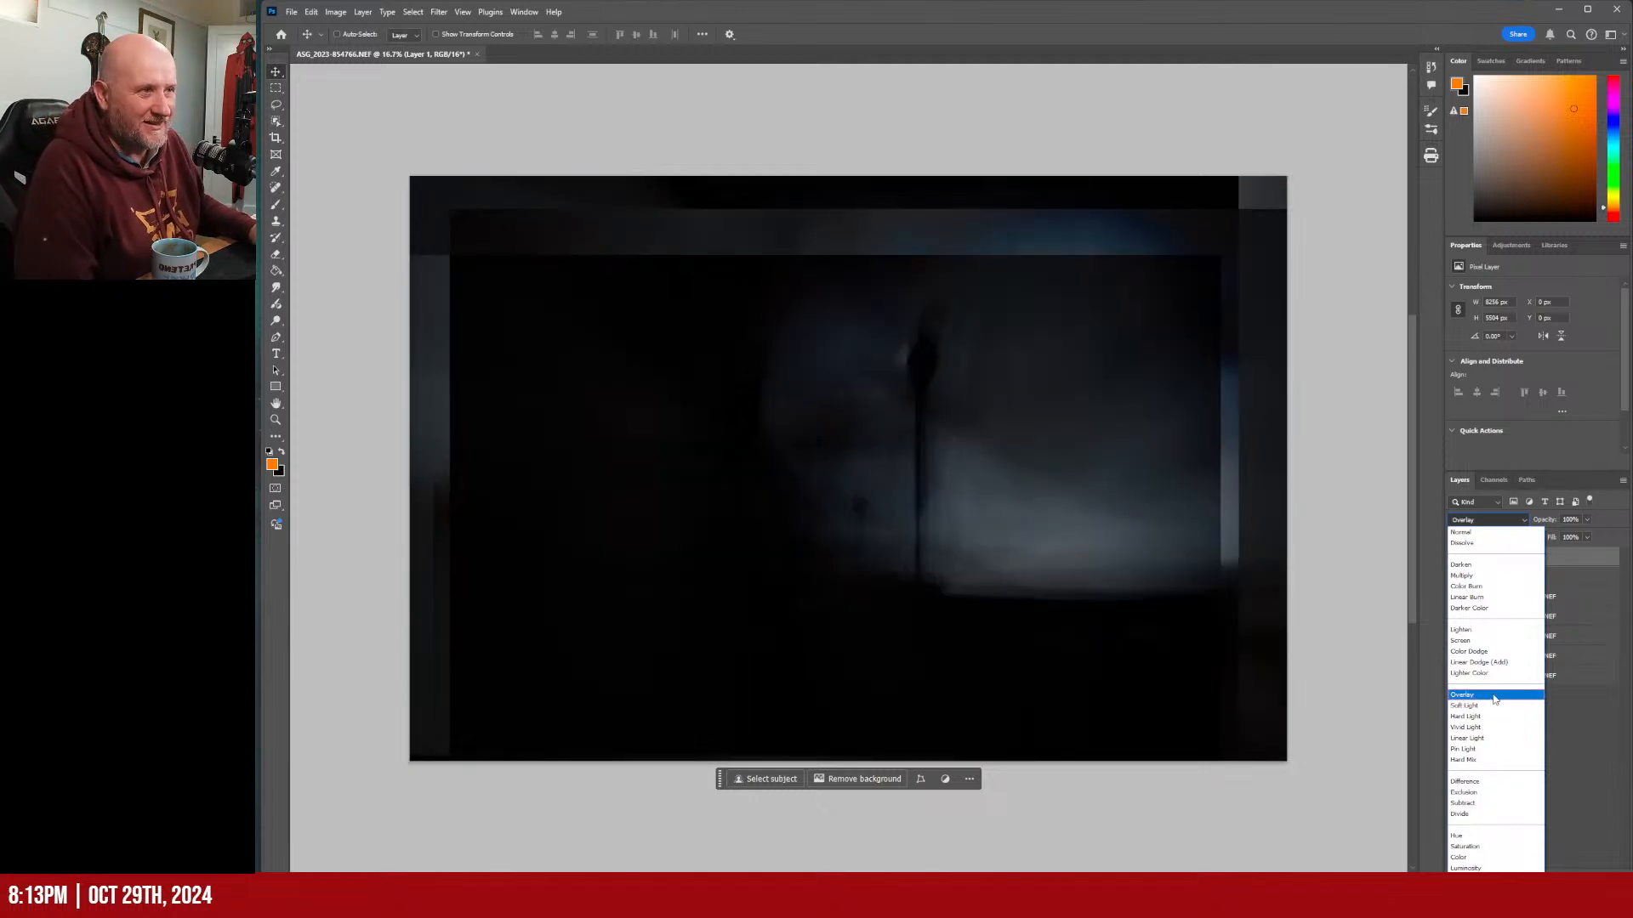
left_click(1494, 695)
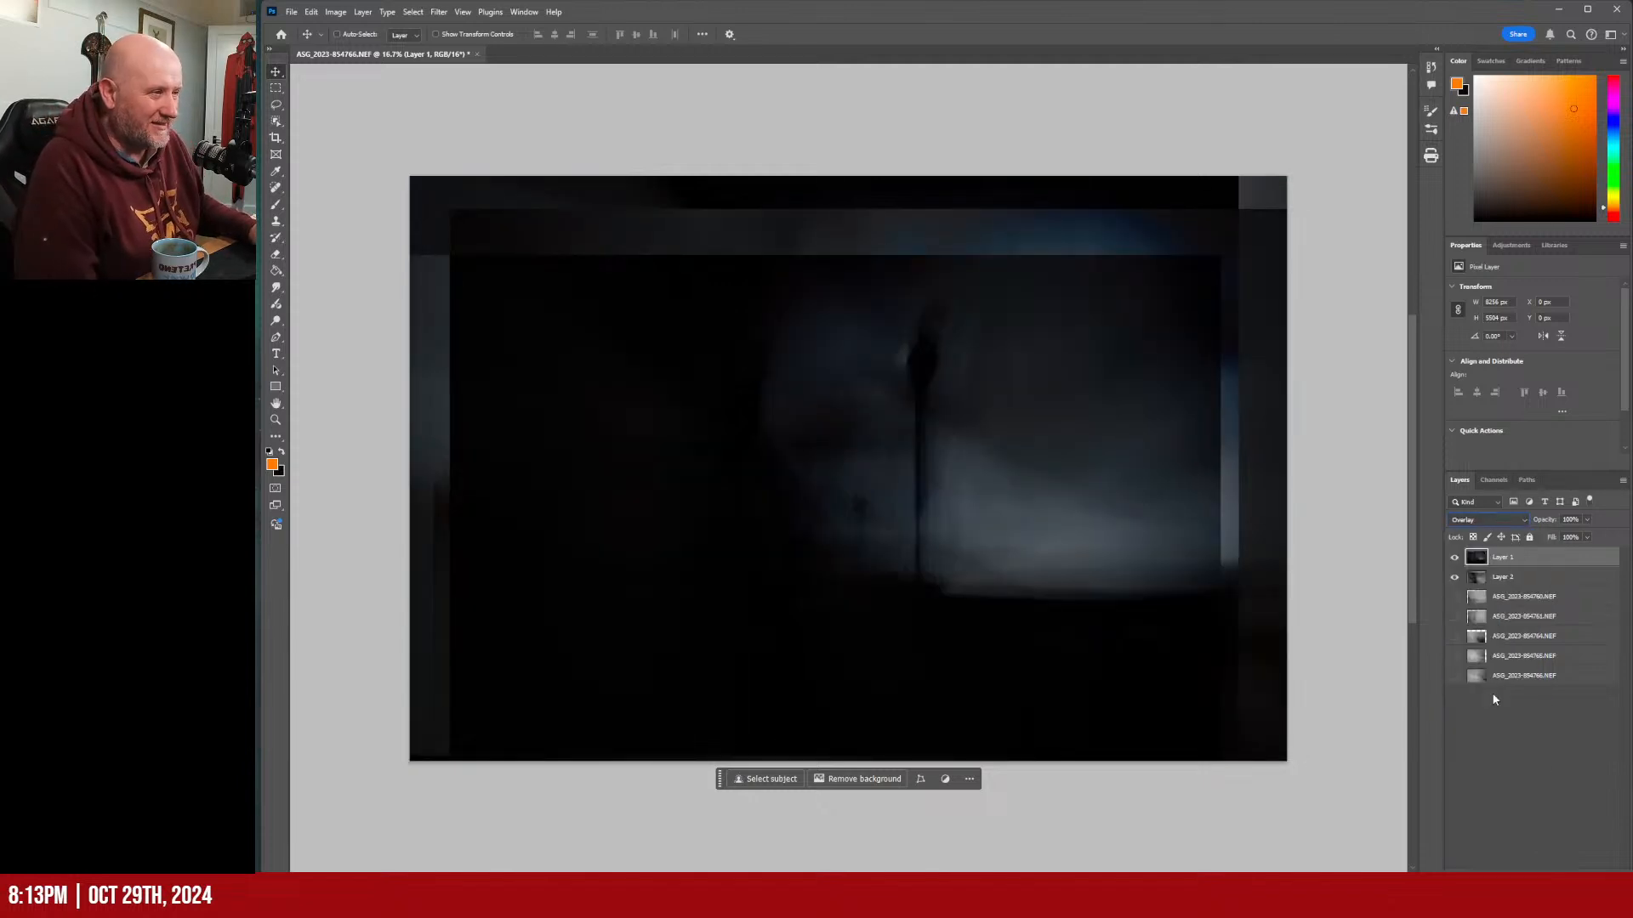
Stamp the Overlay result into a new layer on top and hide that layer.
left_click(1532, 741)
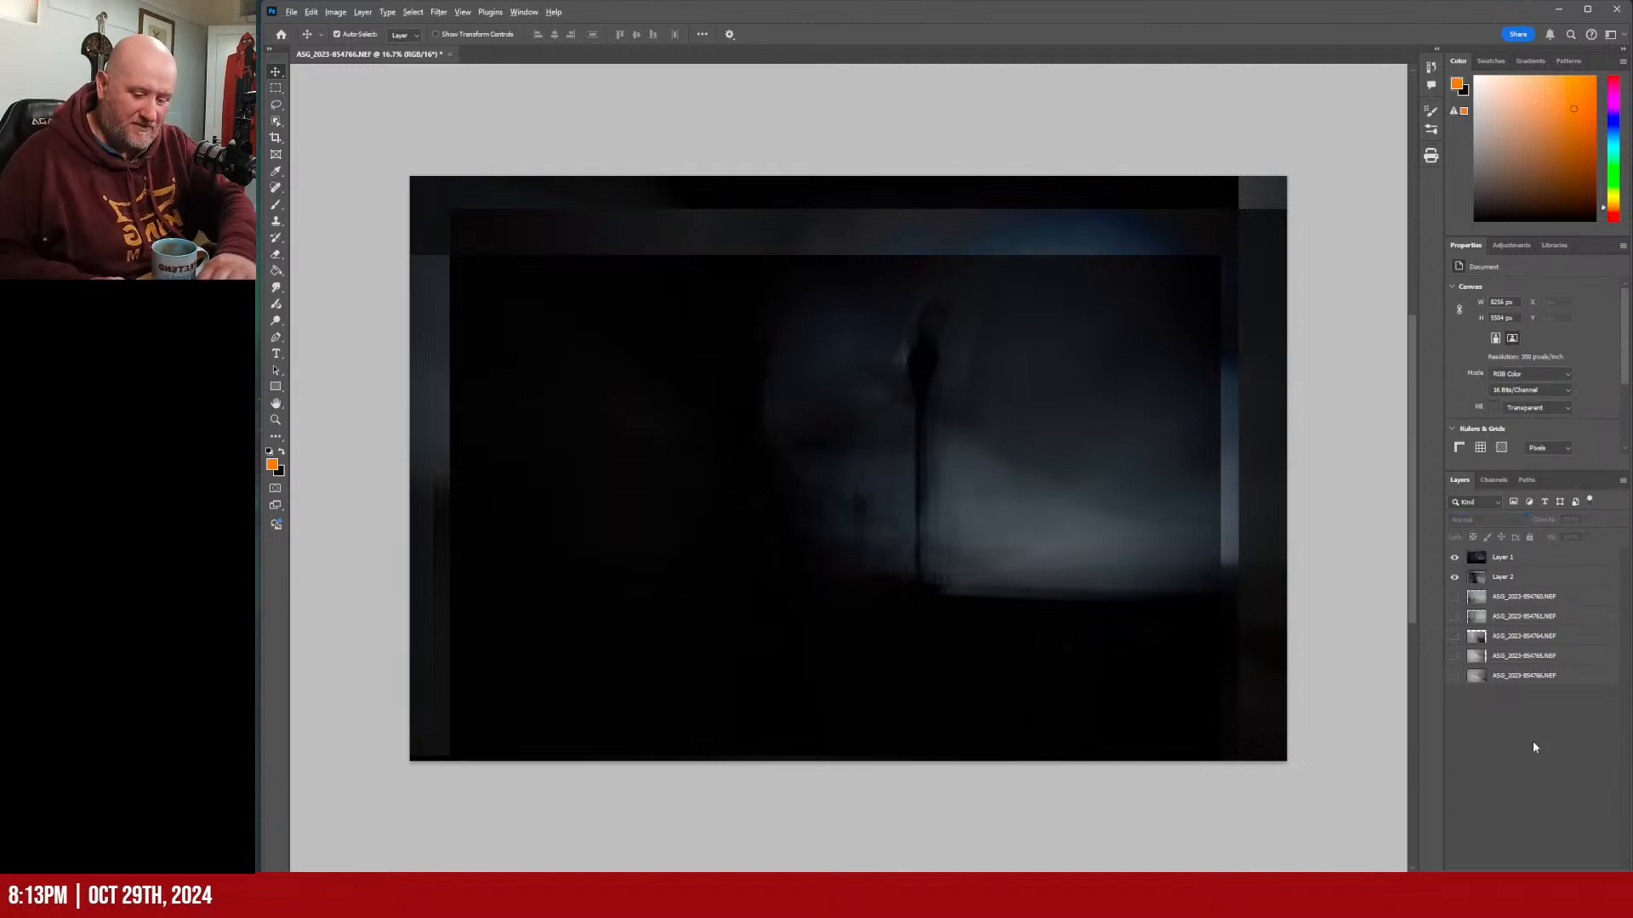
key("ctrl+alt+shift+e")
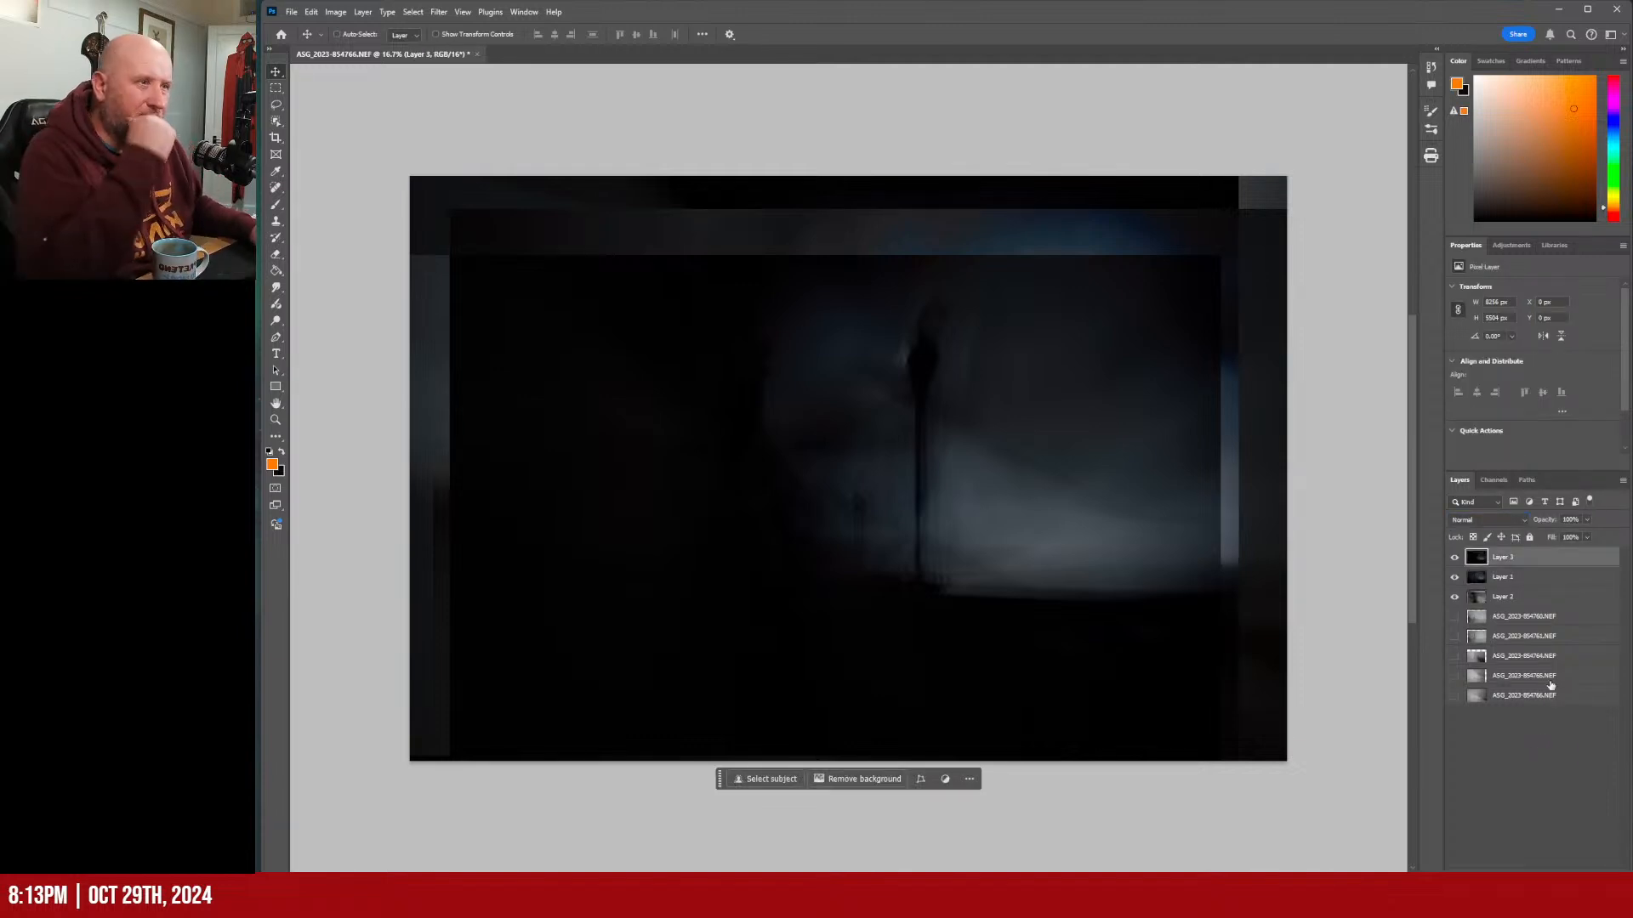
left_click(1454, 558)
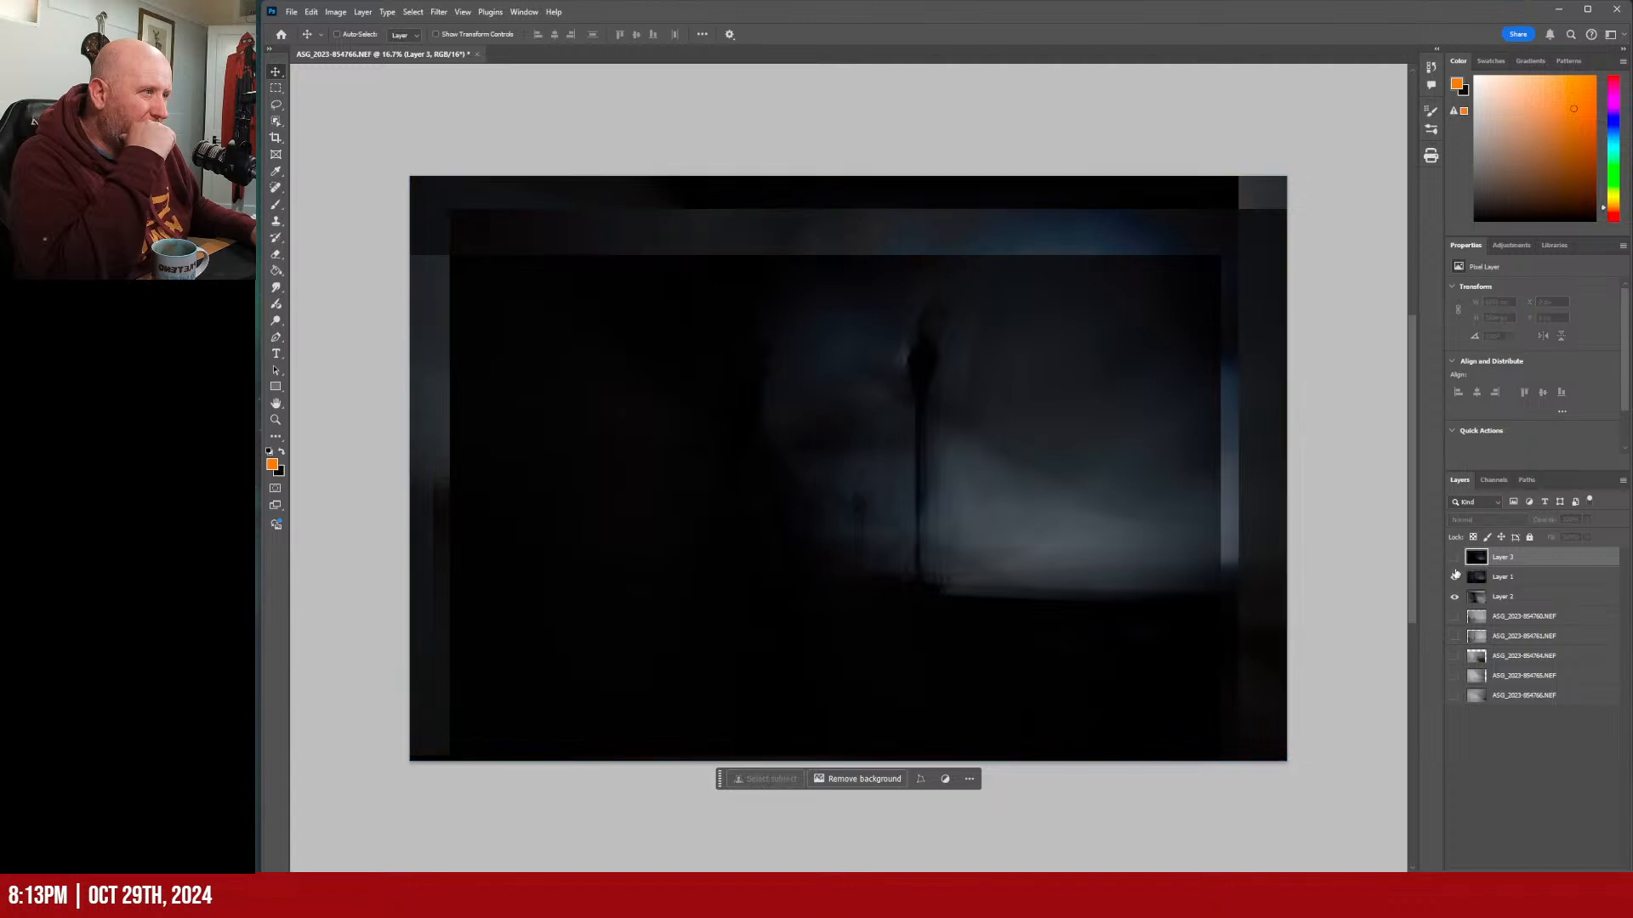
Preview other blend modes on Layer 1 and set it to Soft Light.
left_click(1520, 578)
left_click(1492, 520)
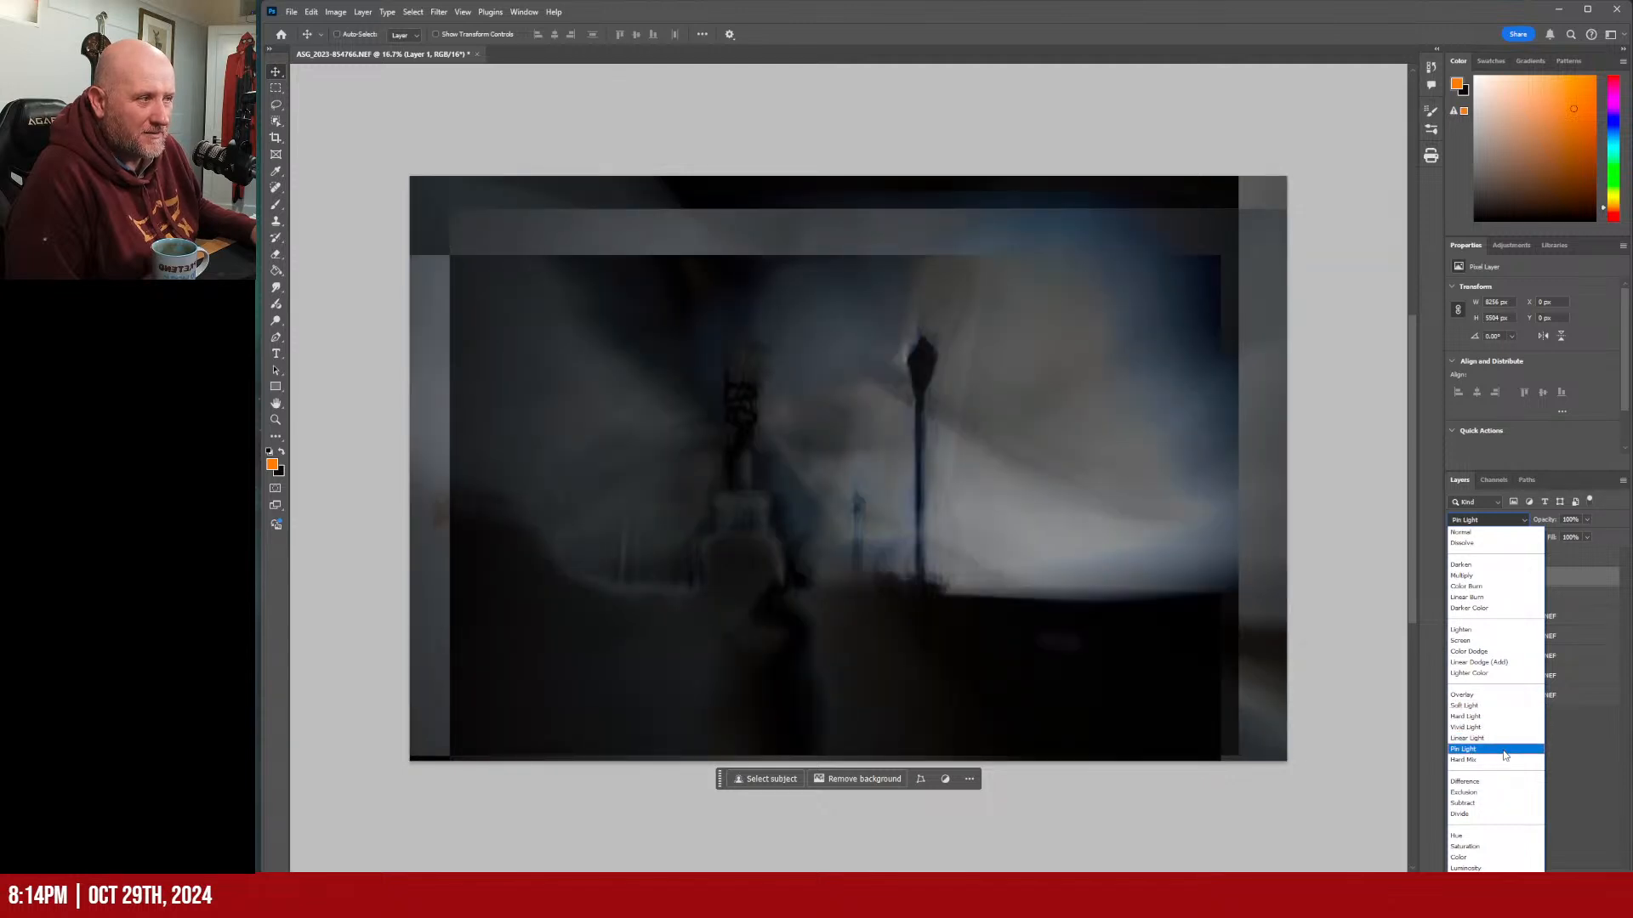
left_click(1461, 695)
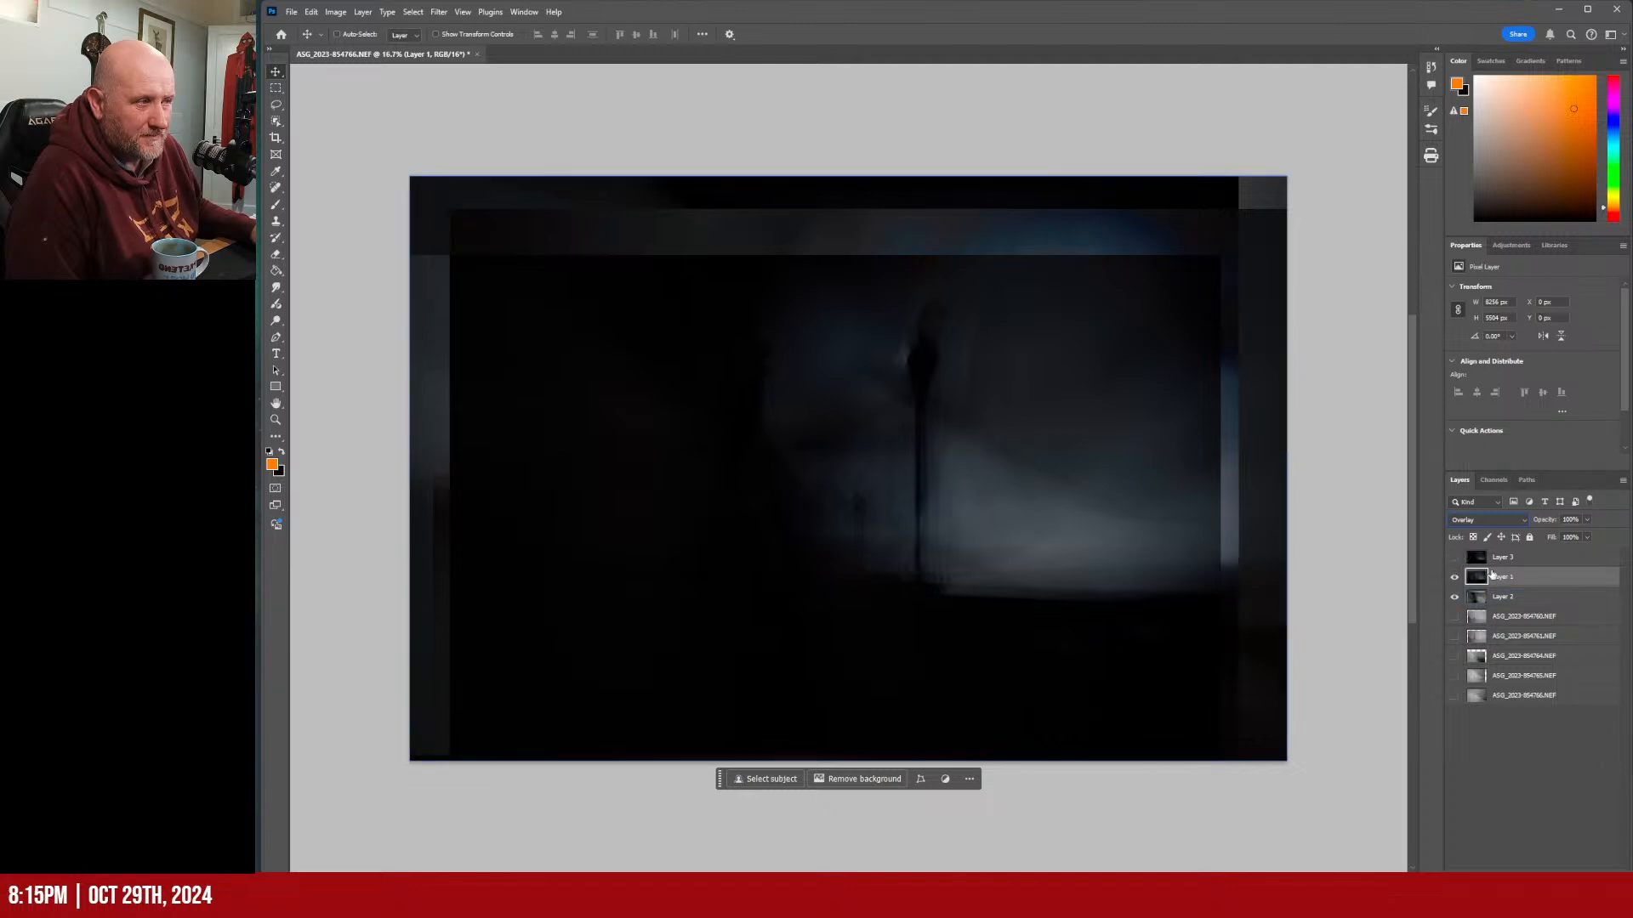
left_click(1489, 521)
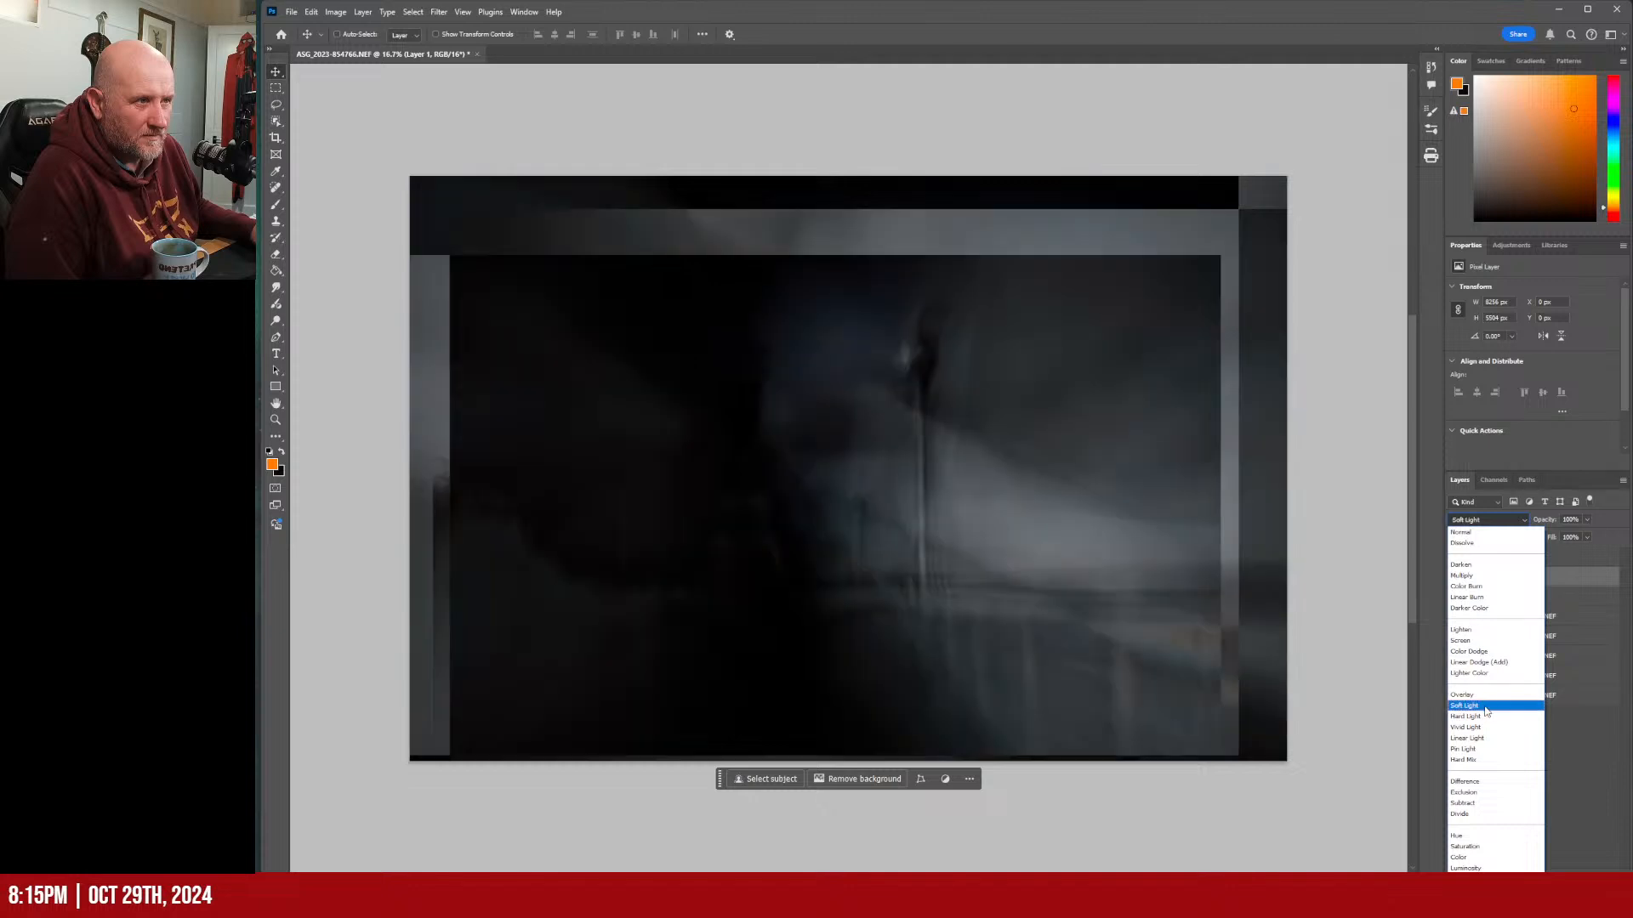
left_click(1485, 707)
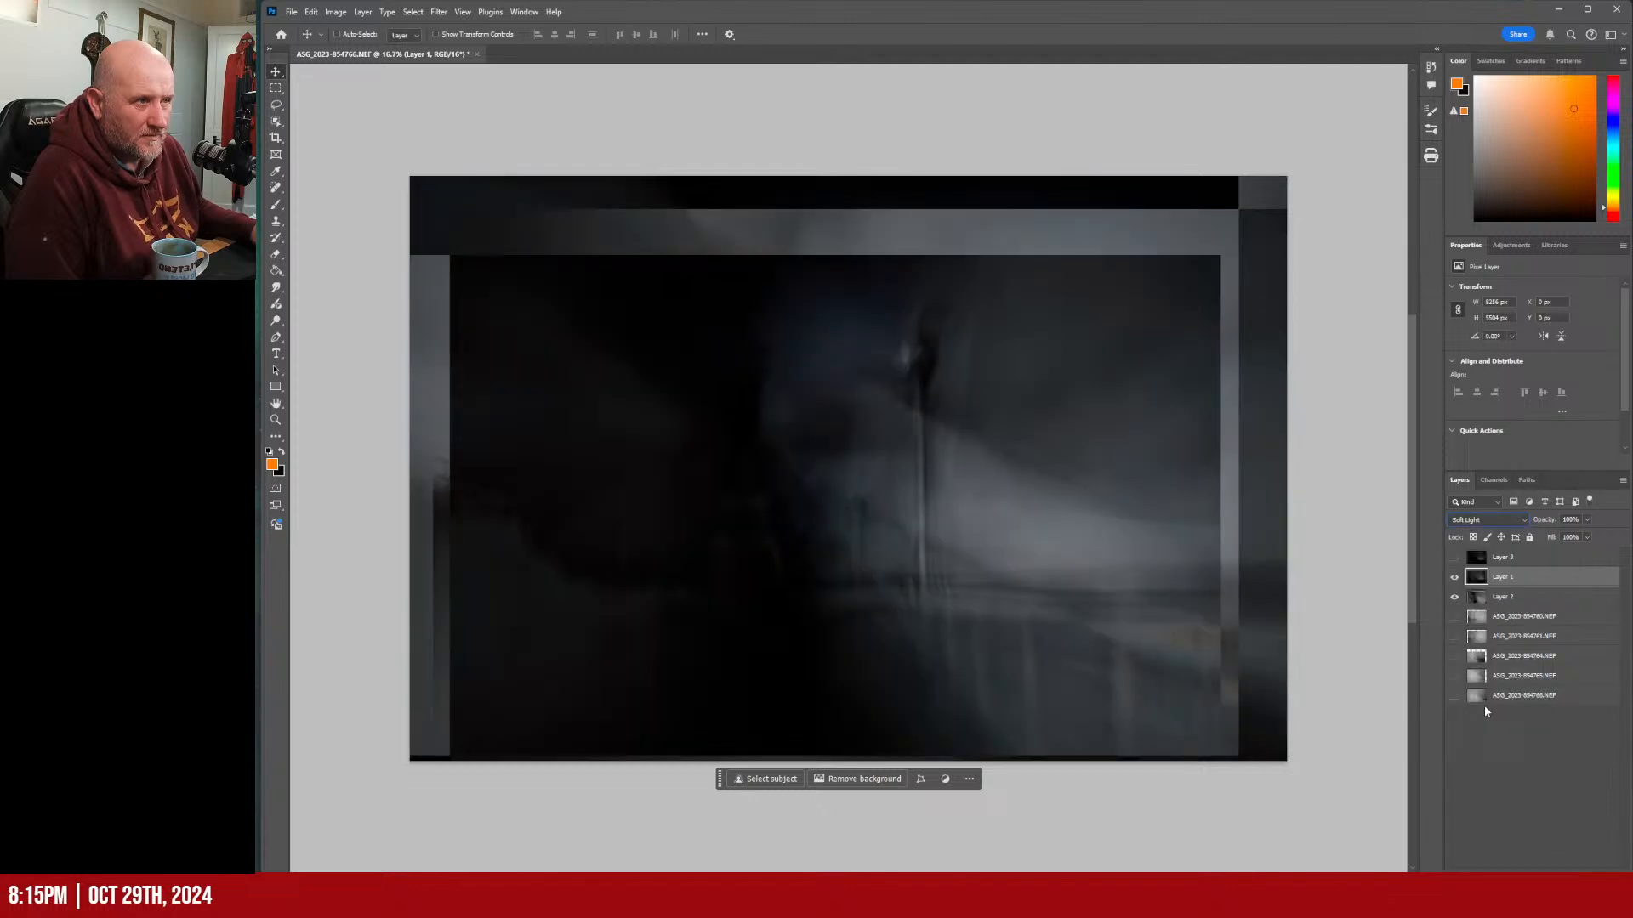
Stamp the Soft Light result into a new layer above Layer 1 and hide that layer.
left_click(1498, 754)
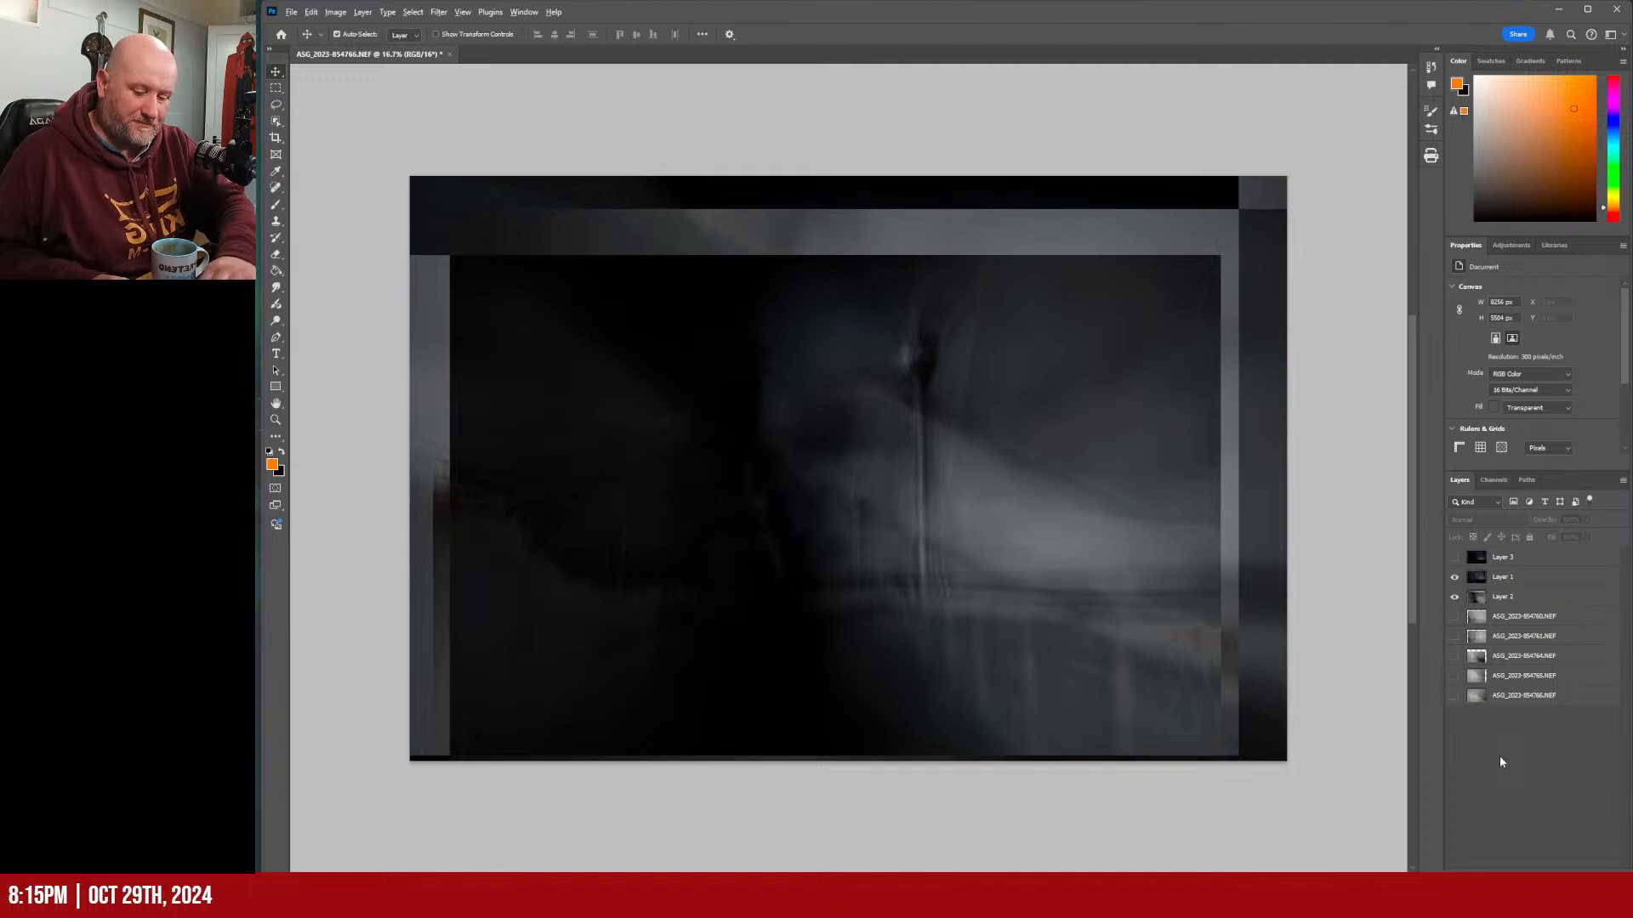
key("ctrl+shift+alt+e")
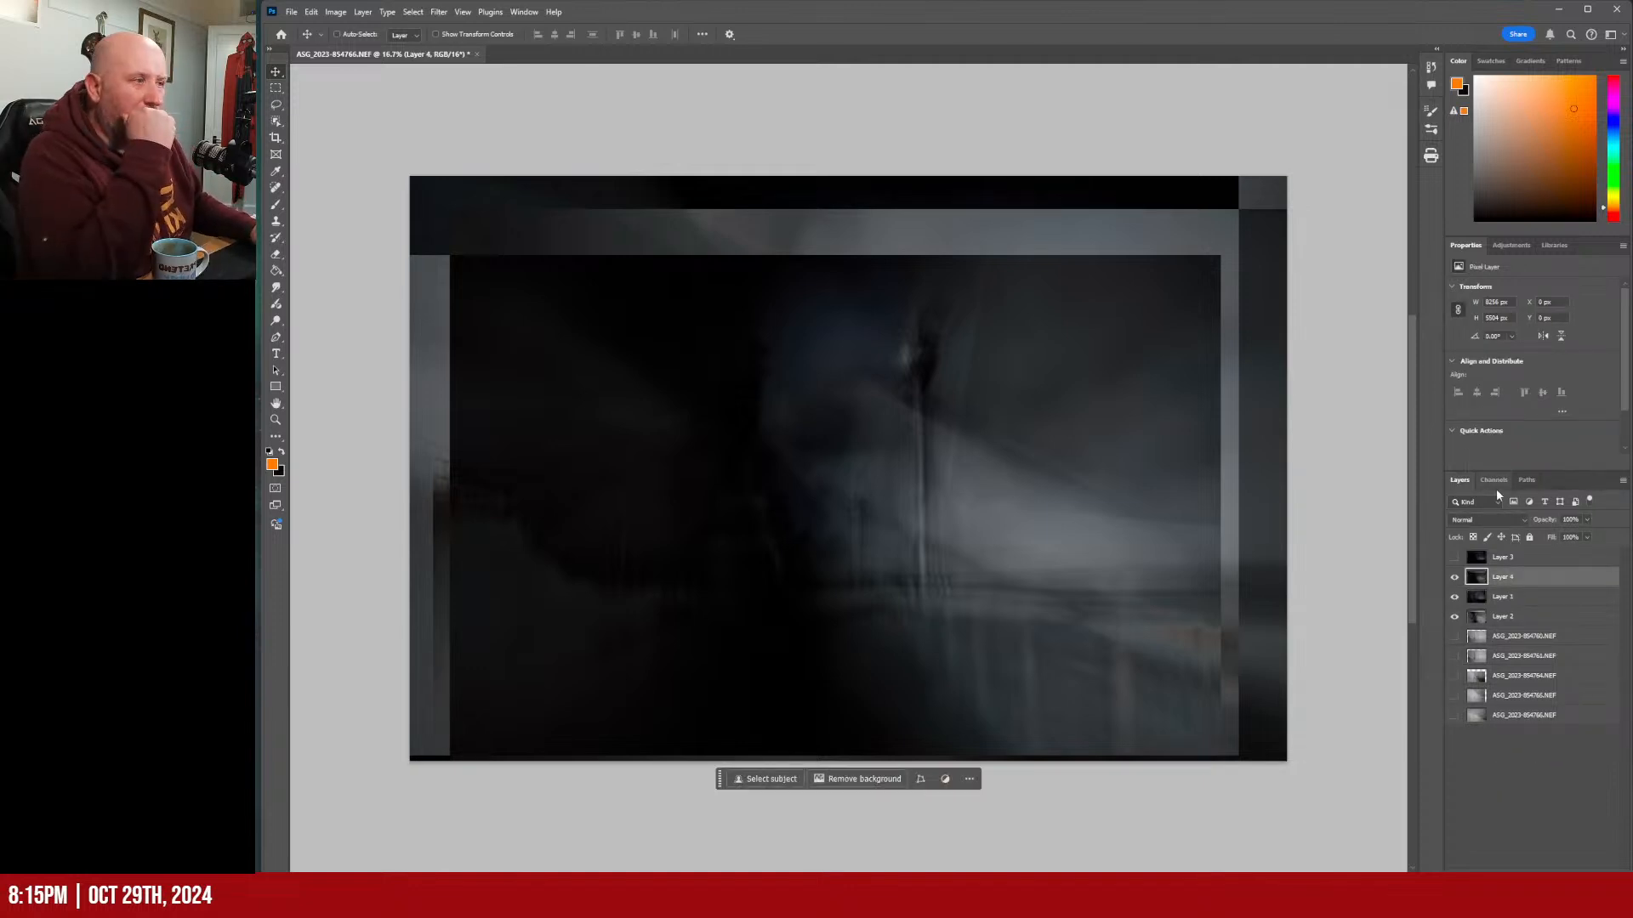
left_click(1454, 577)
Browse further blend modes for Layer 1 while keeping it on Soft Light.
left_click(1466, 598)
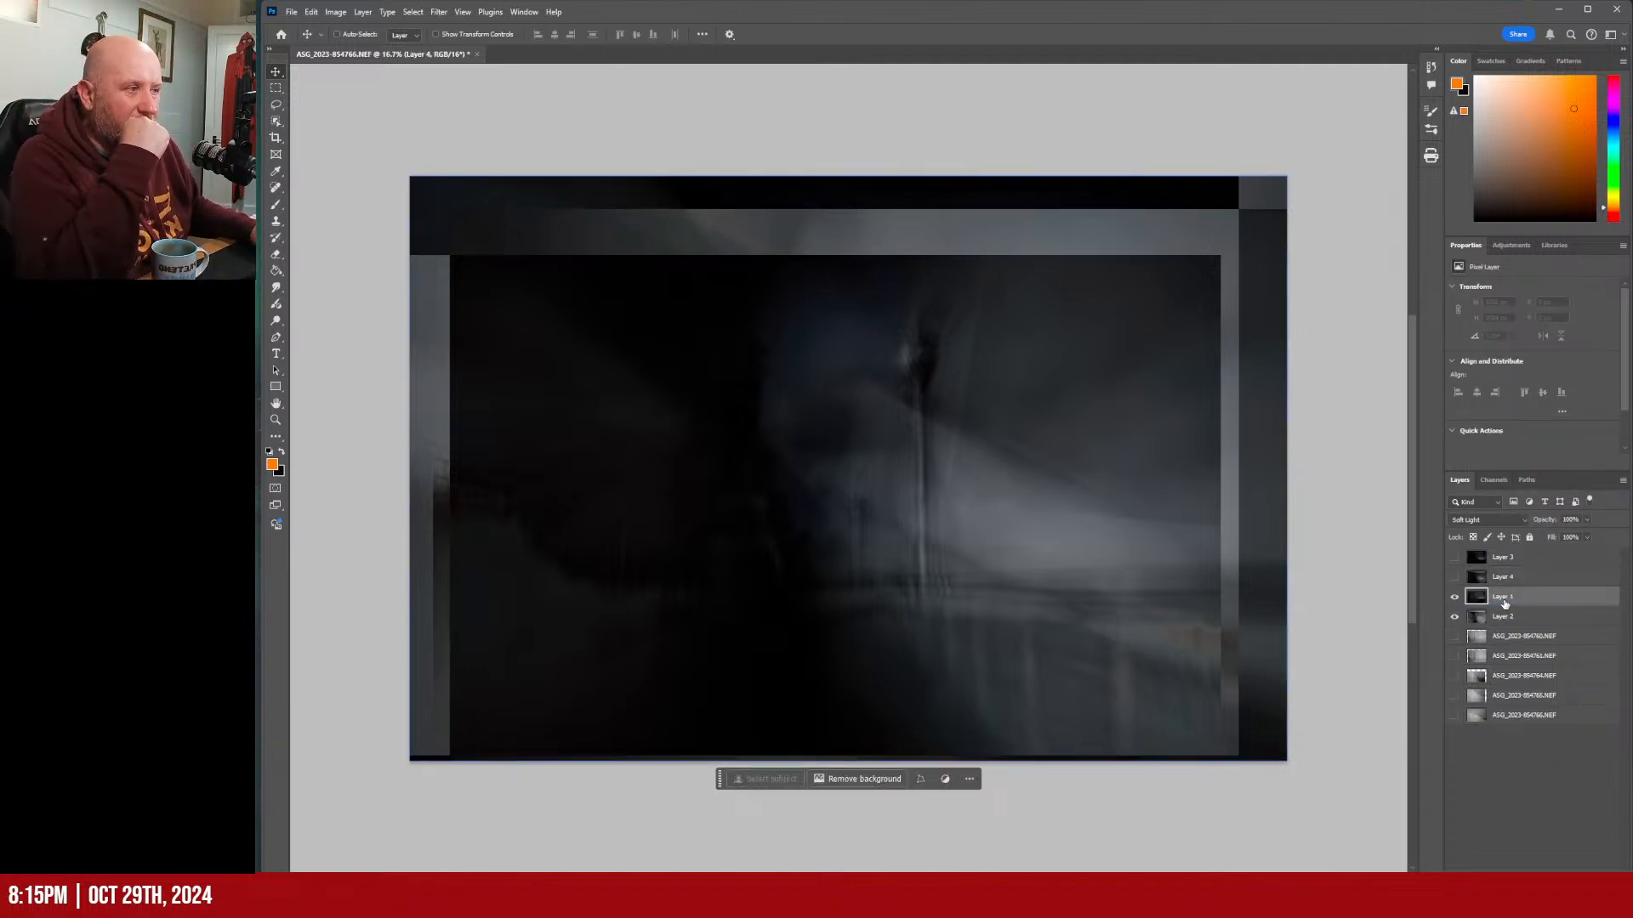
left_click(1498, 520)
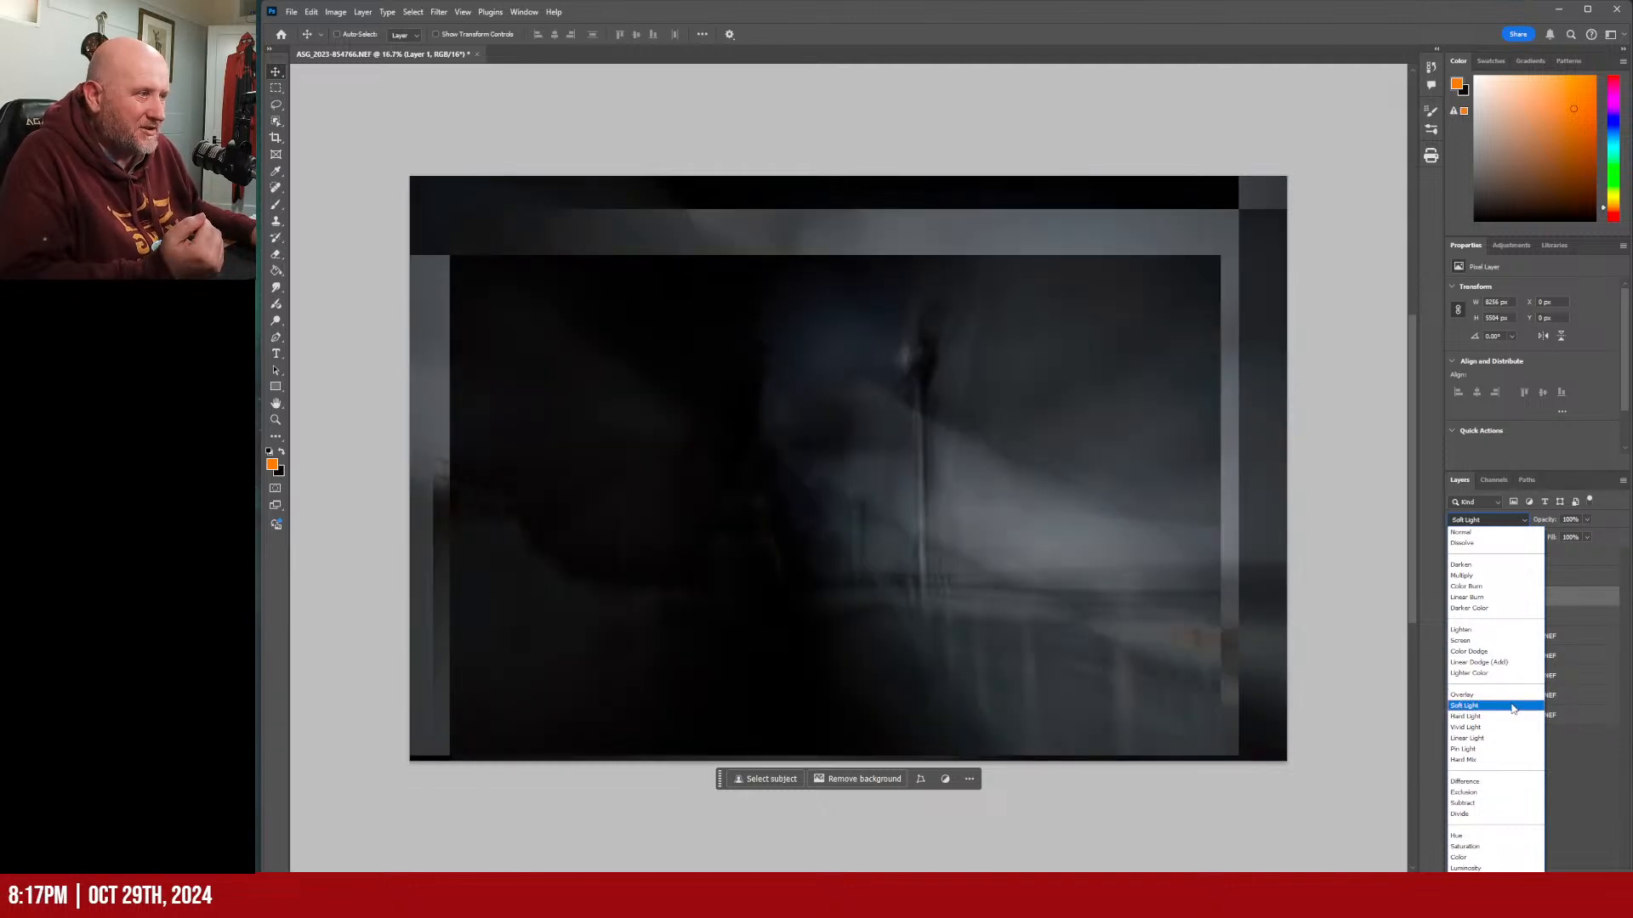
left_click(1592, 773)
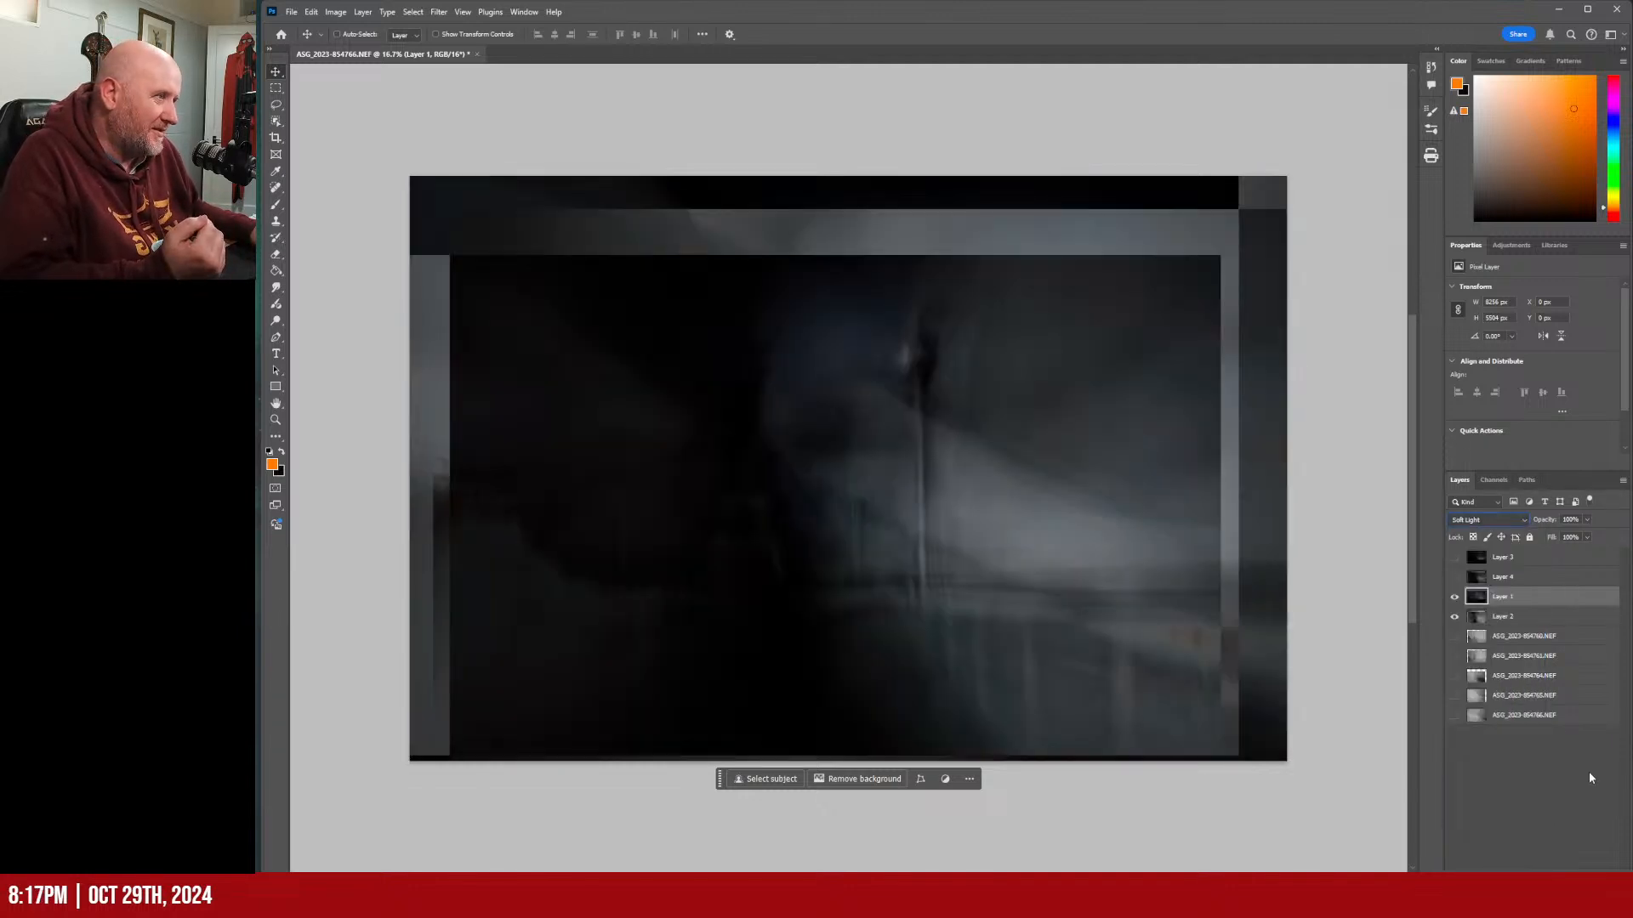
left_click(1493, 520)
left_click(1495, 520)
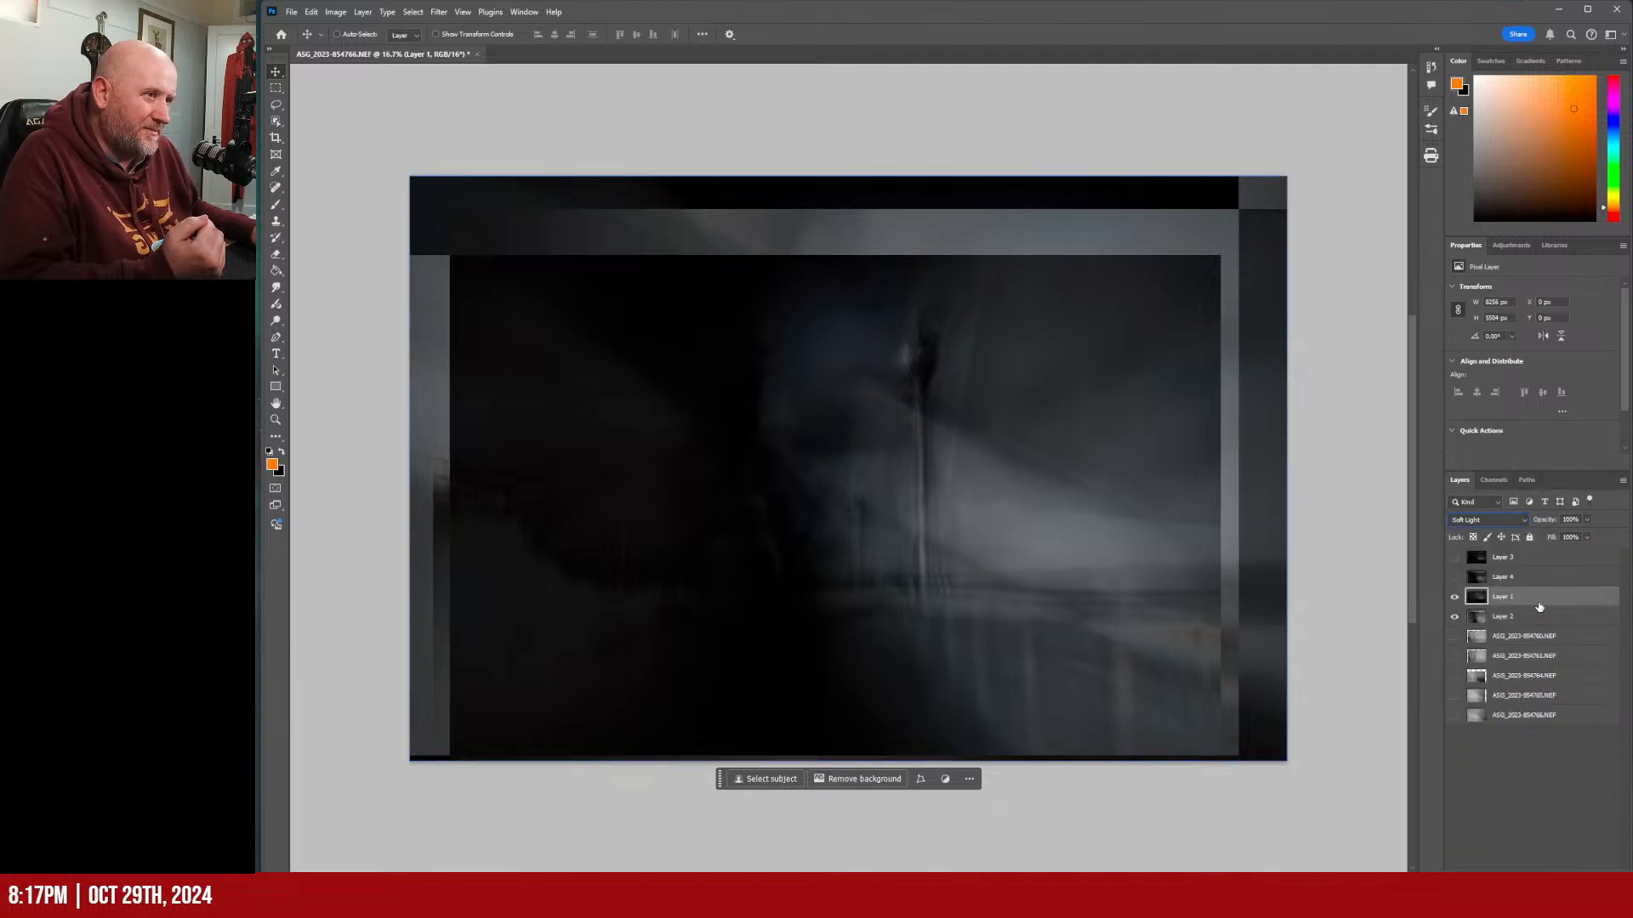
left_click(1580, 834)
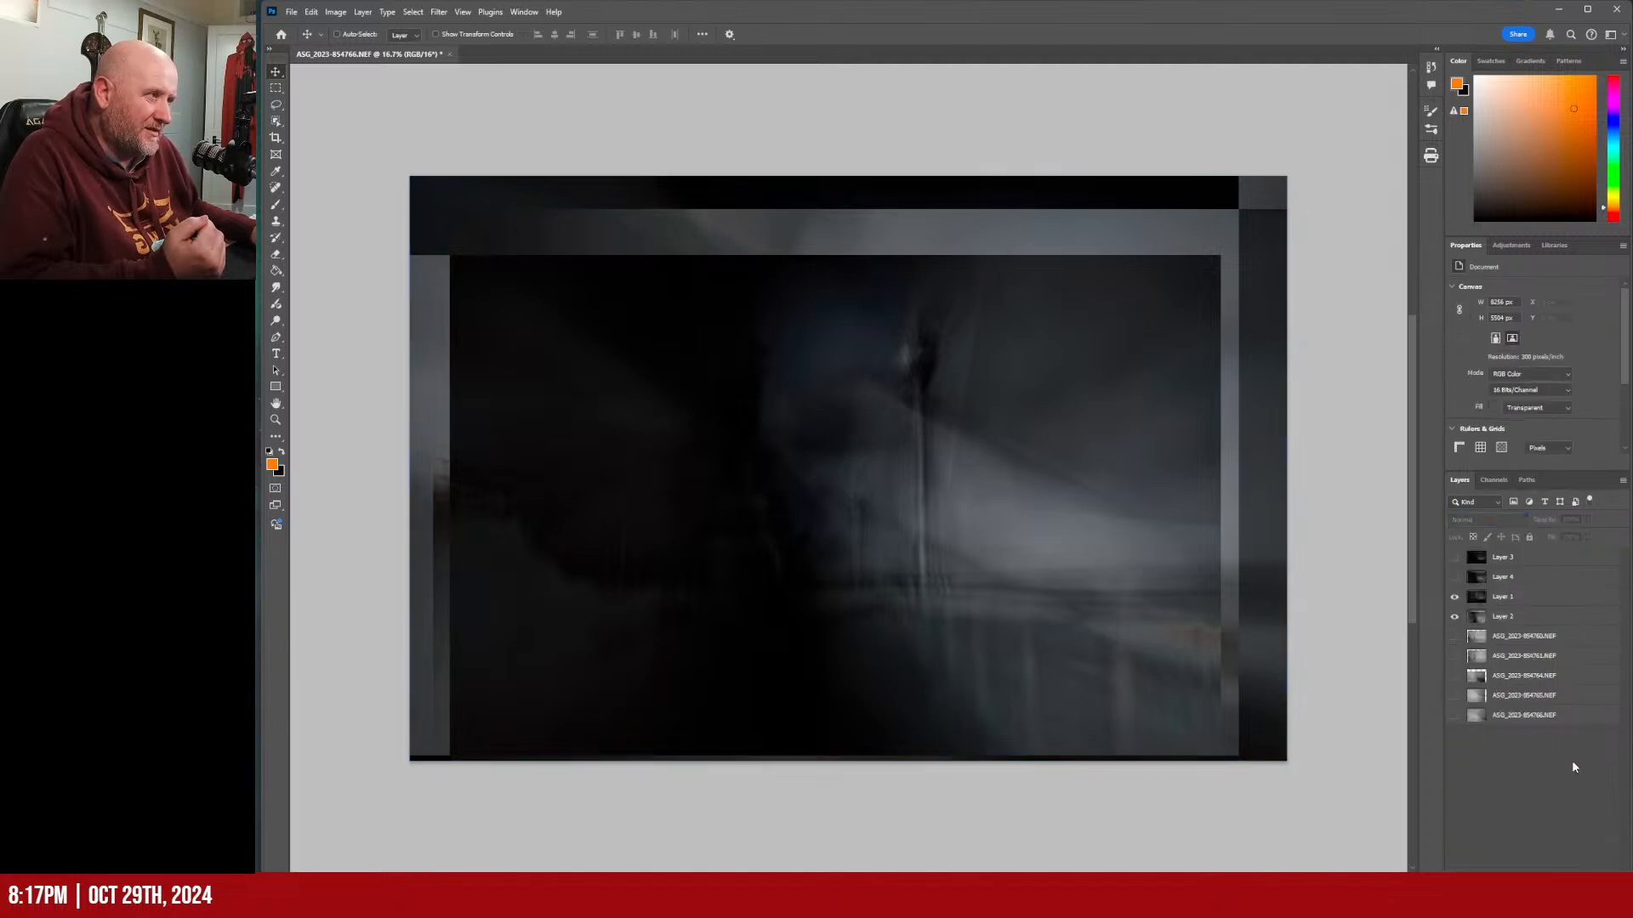
left_click(1566, 602)
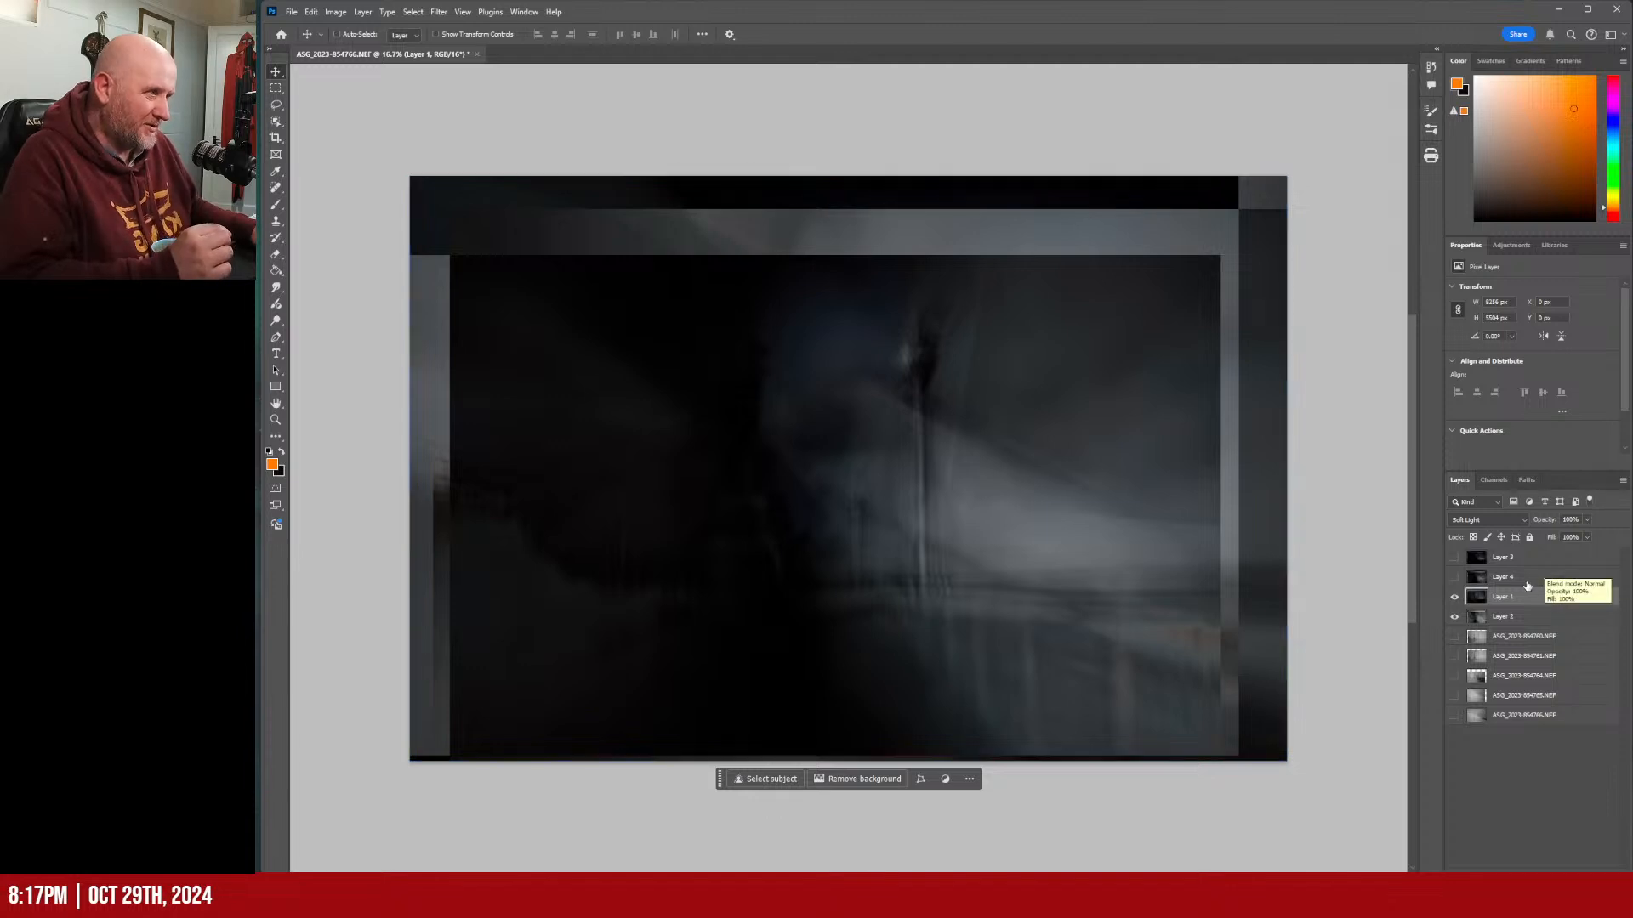
Toggle the stamped Layer 4 and Layer 3 to compare the Soft Light and Overlay versions, ending with Layer 3 shown.
left_click(1454, 577)
left_click(1471, 578)
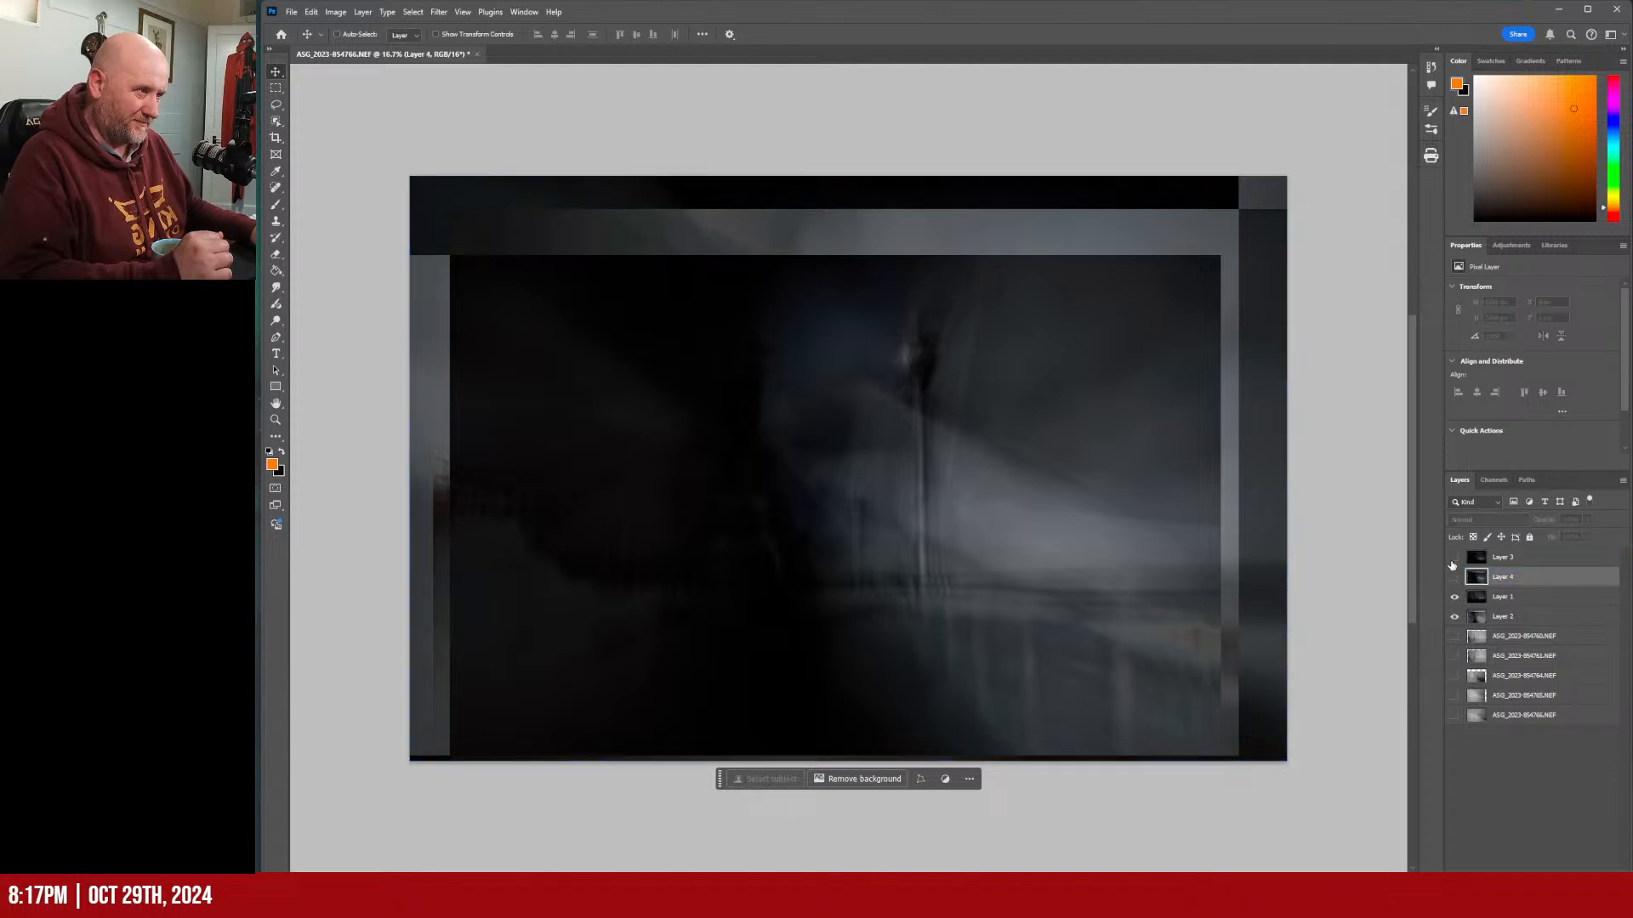
left_click(1454, 578)
left_click(1453, 558)
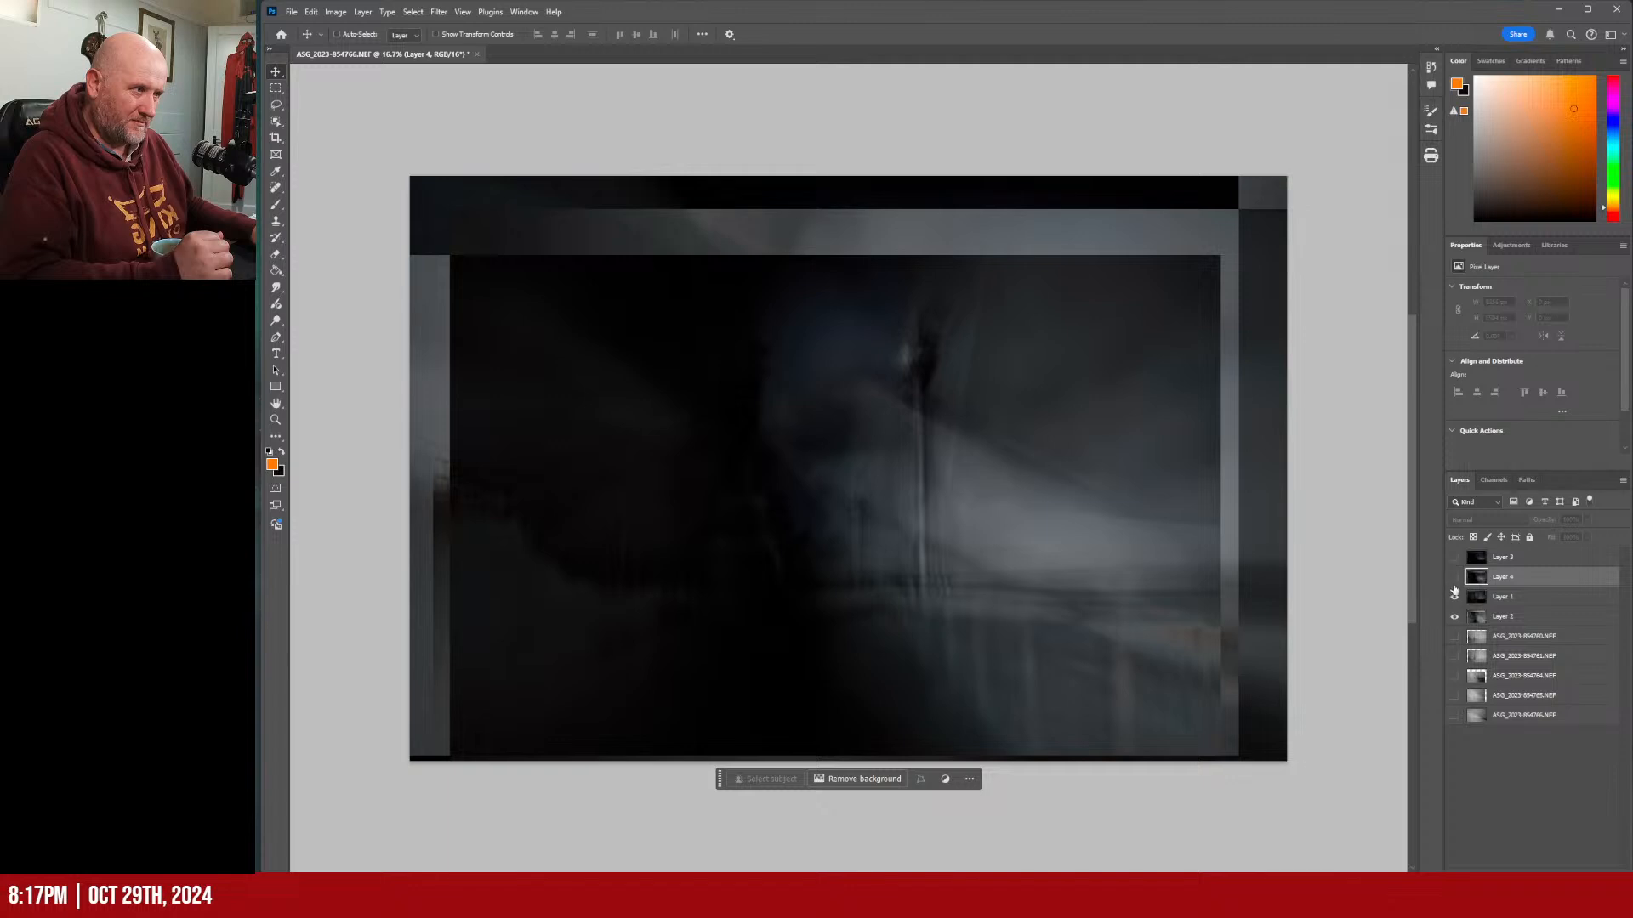
left_click(1527, 559)
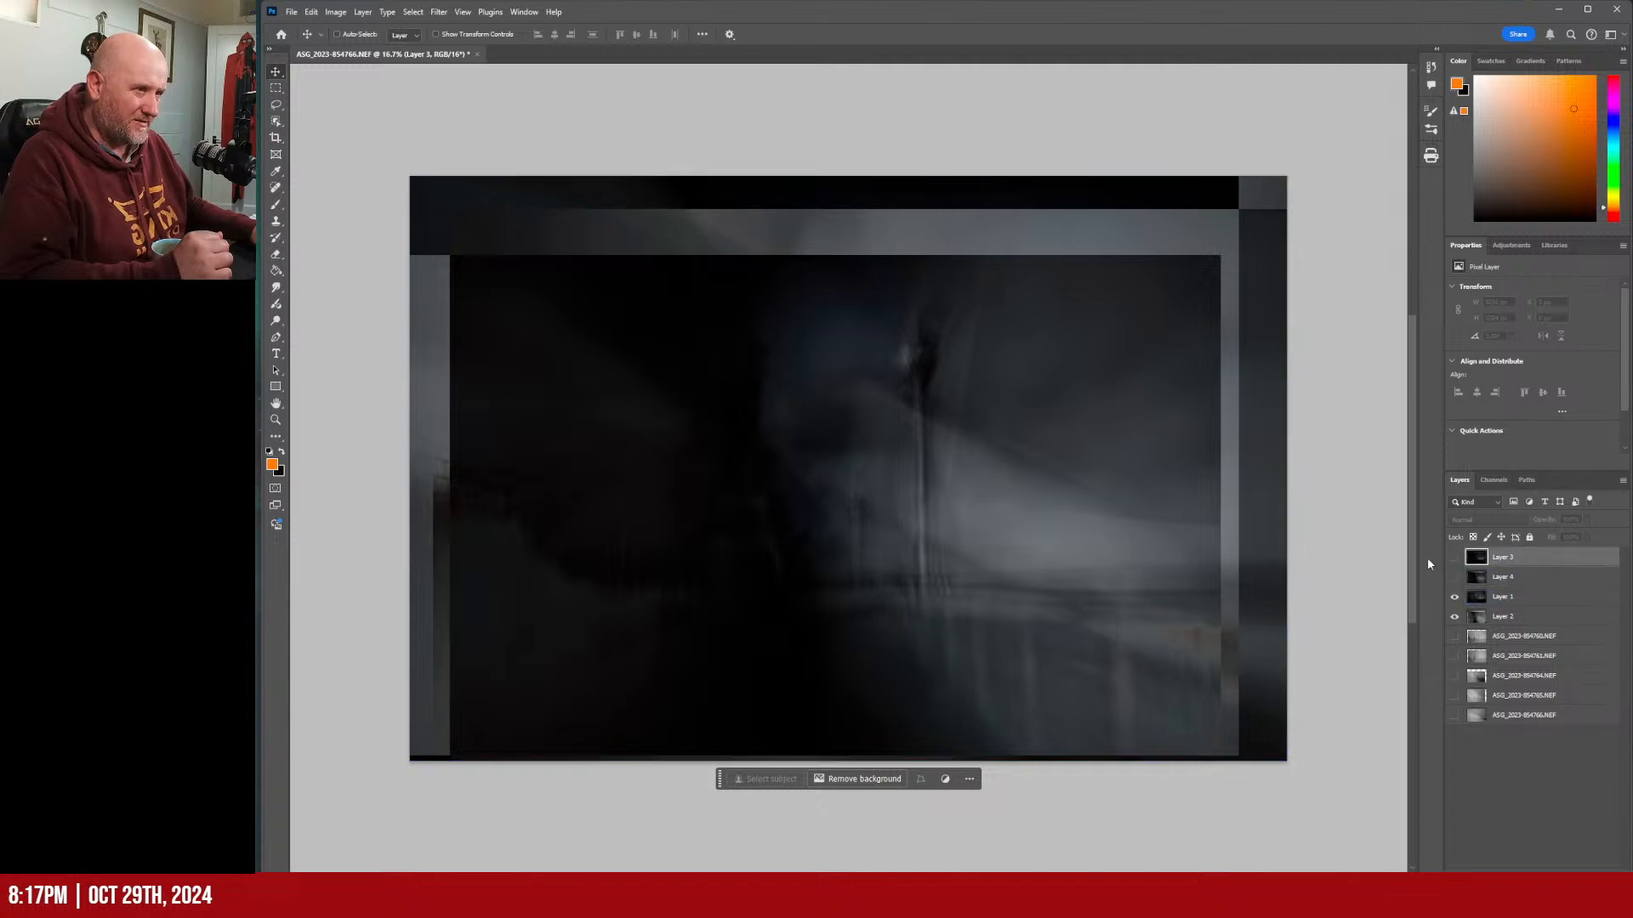
left_click(1453, 558)
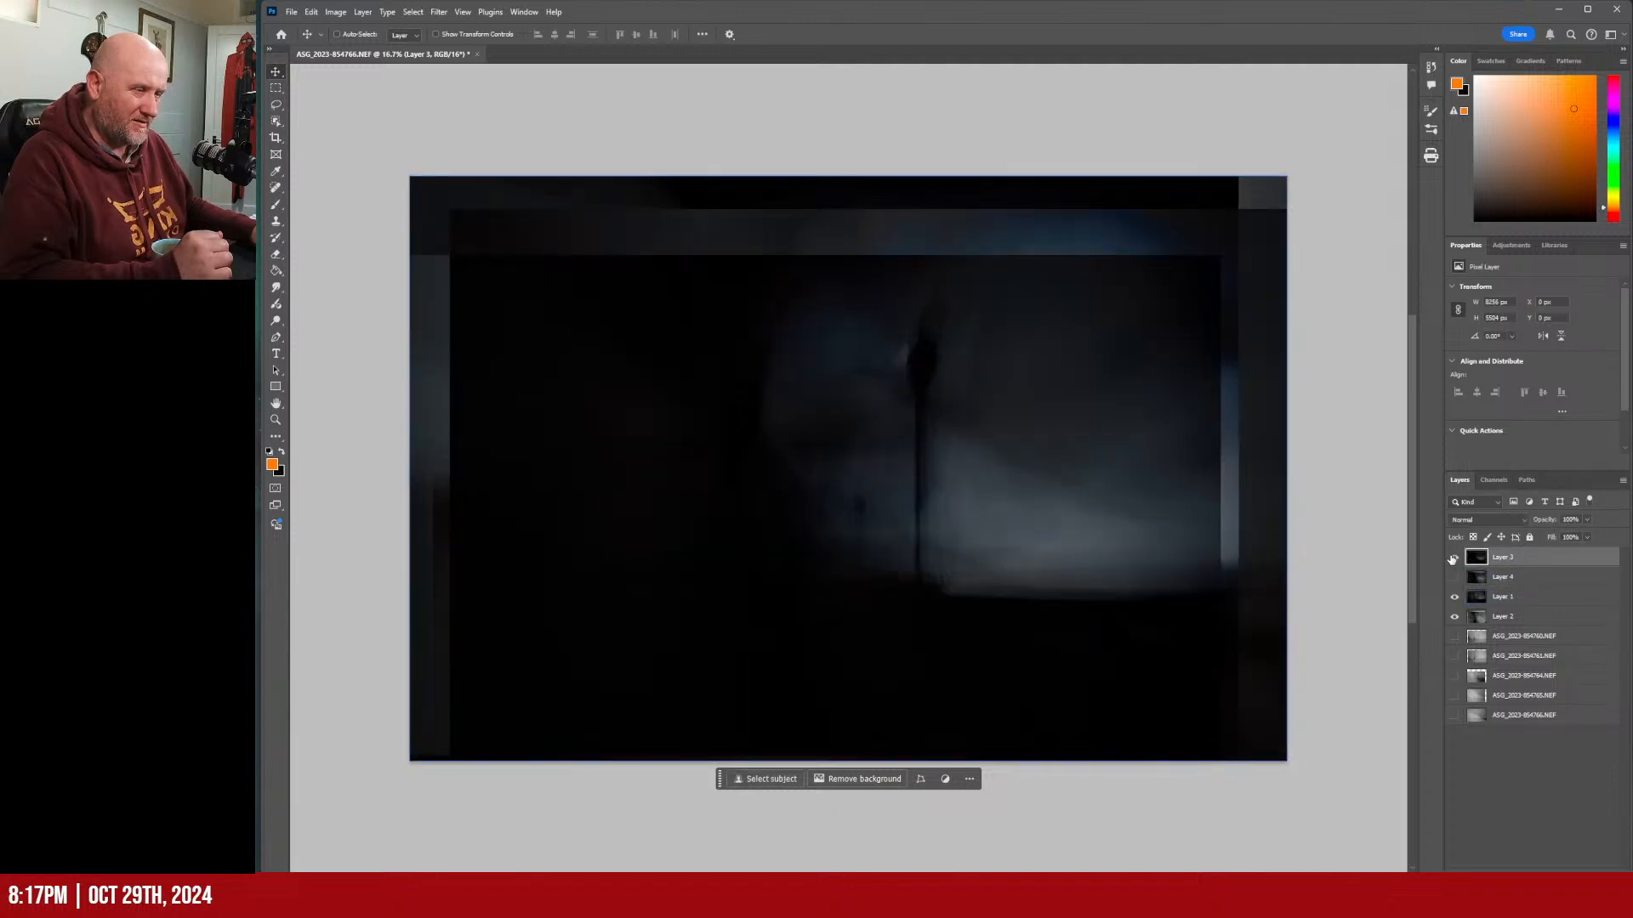
Hide the stamped Layer 3, briefly show Layer 4 to check it, and leave both layers hidden.
left_click(1453, 558)
left_click(1453, 577)
left_click(1521, 578)
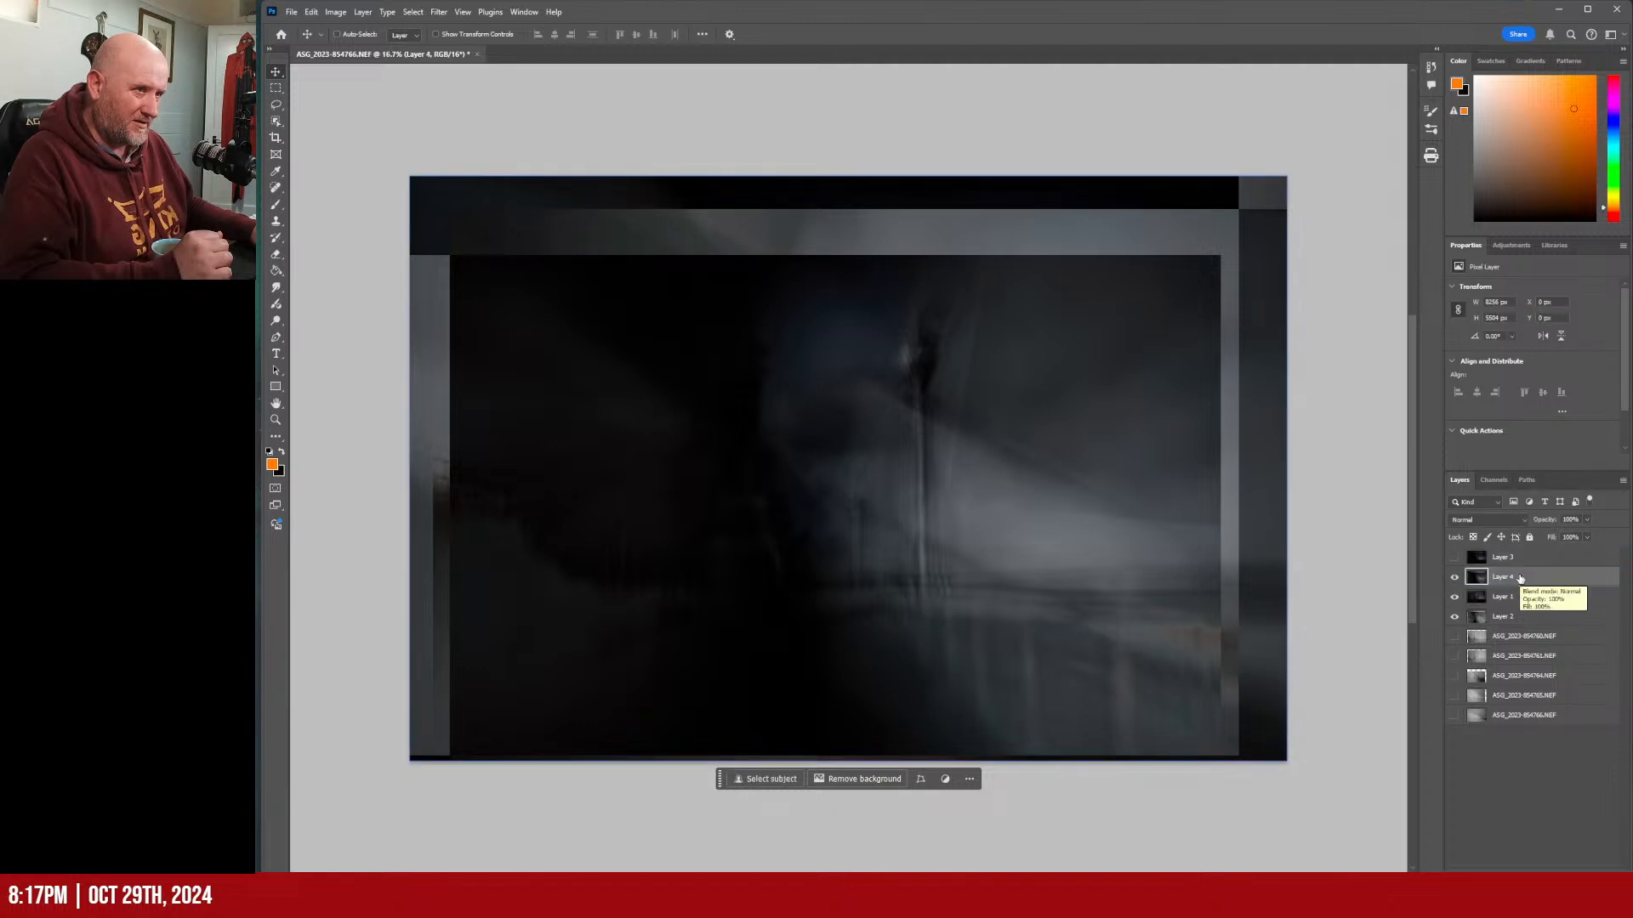
left_click(1453, 577)
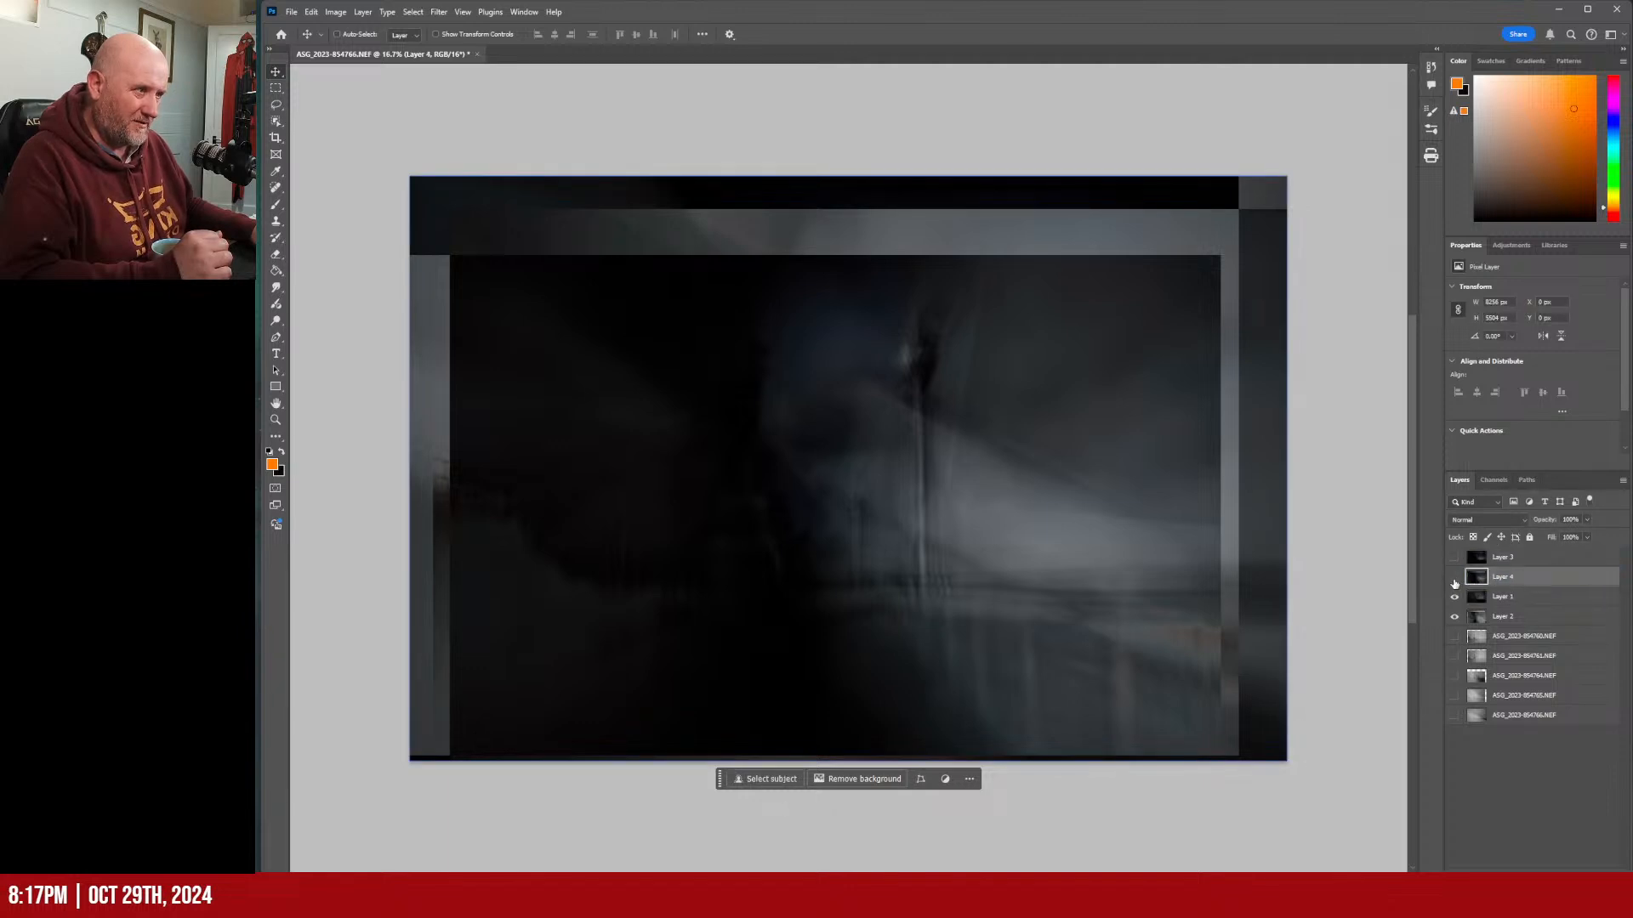
Set Layer 1's blend mode to Exclusion and stamp the visible result into a new layer above it.
left_click(1512, 597)
left_click(1484, 520)
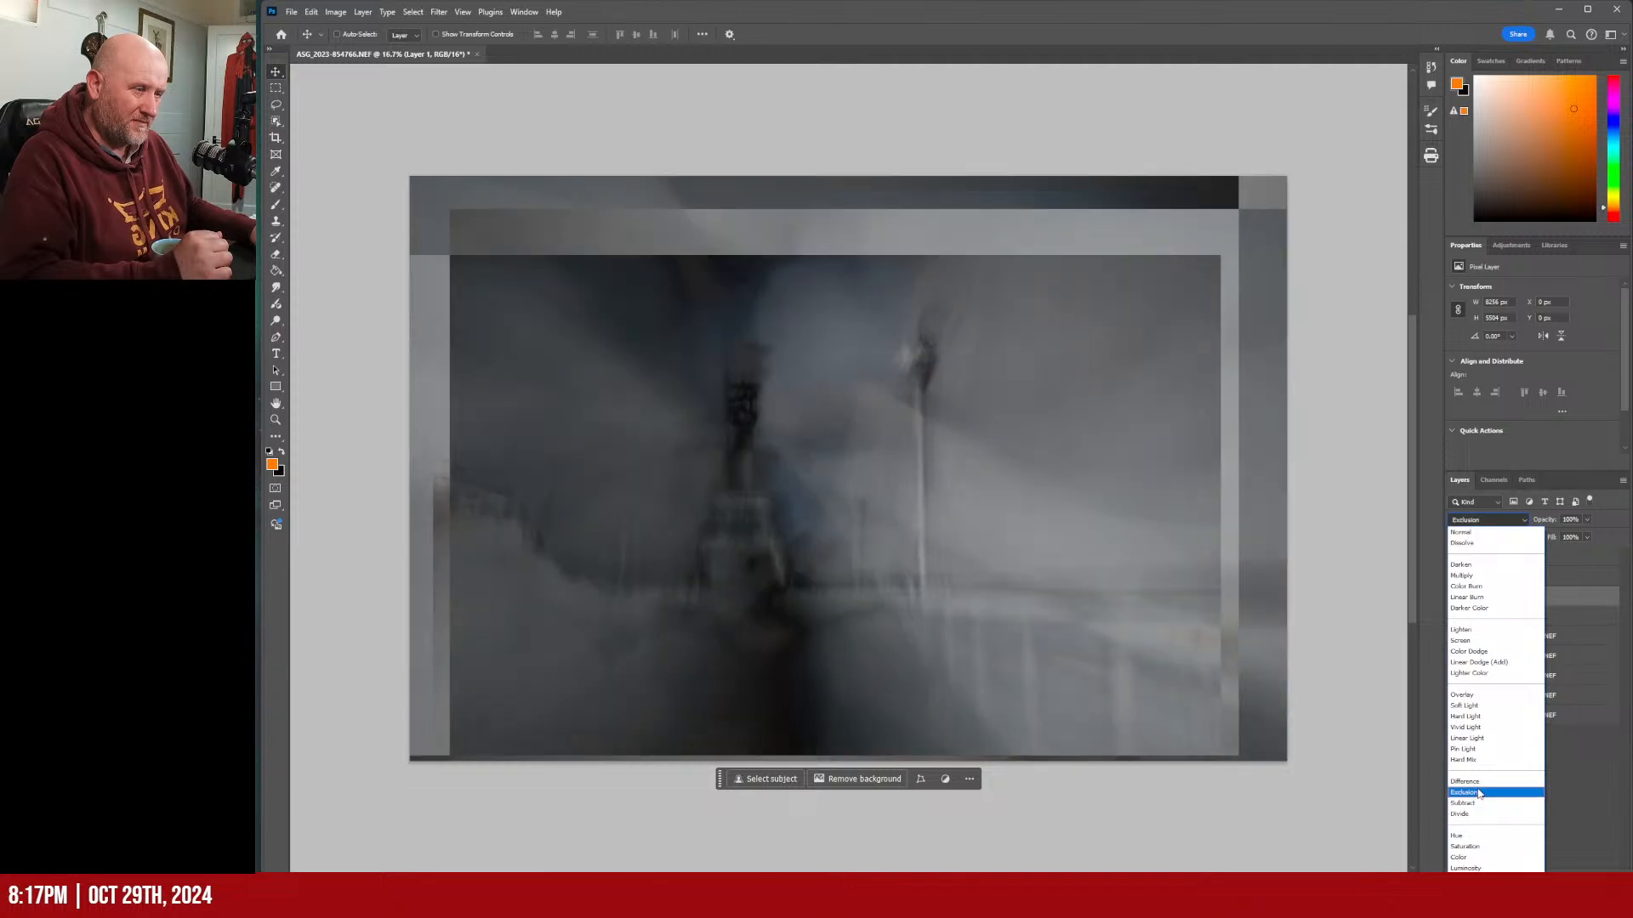
left_click(1478, 793)
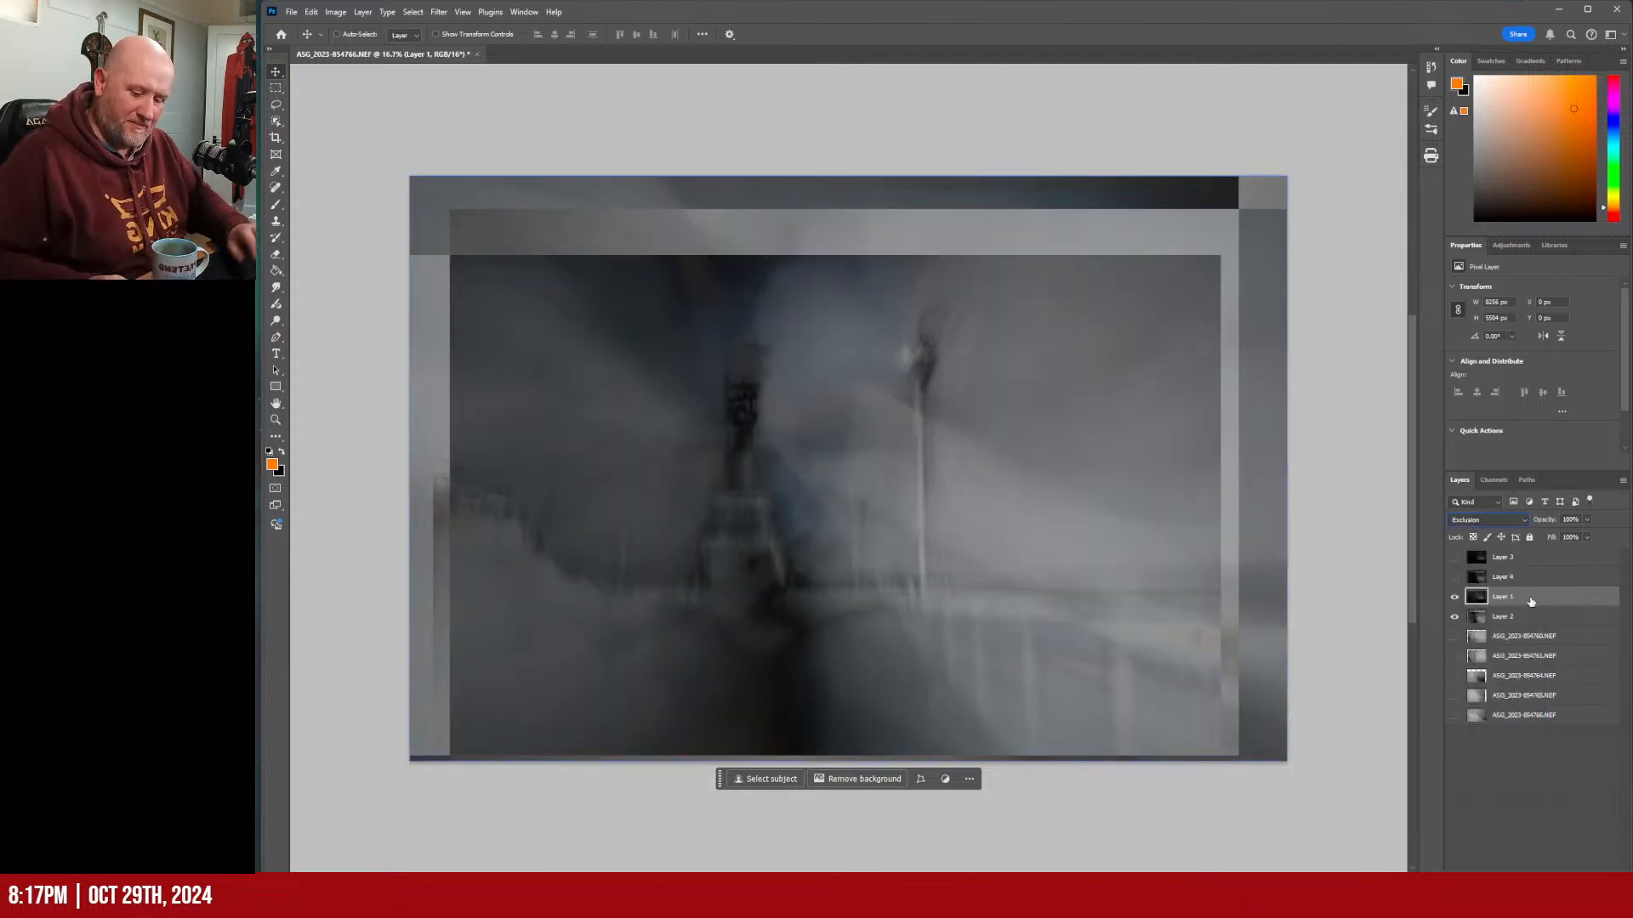
left_click(1573, 823)
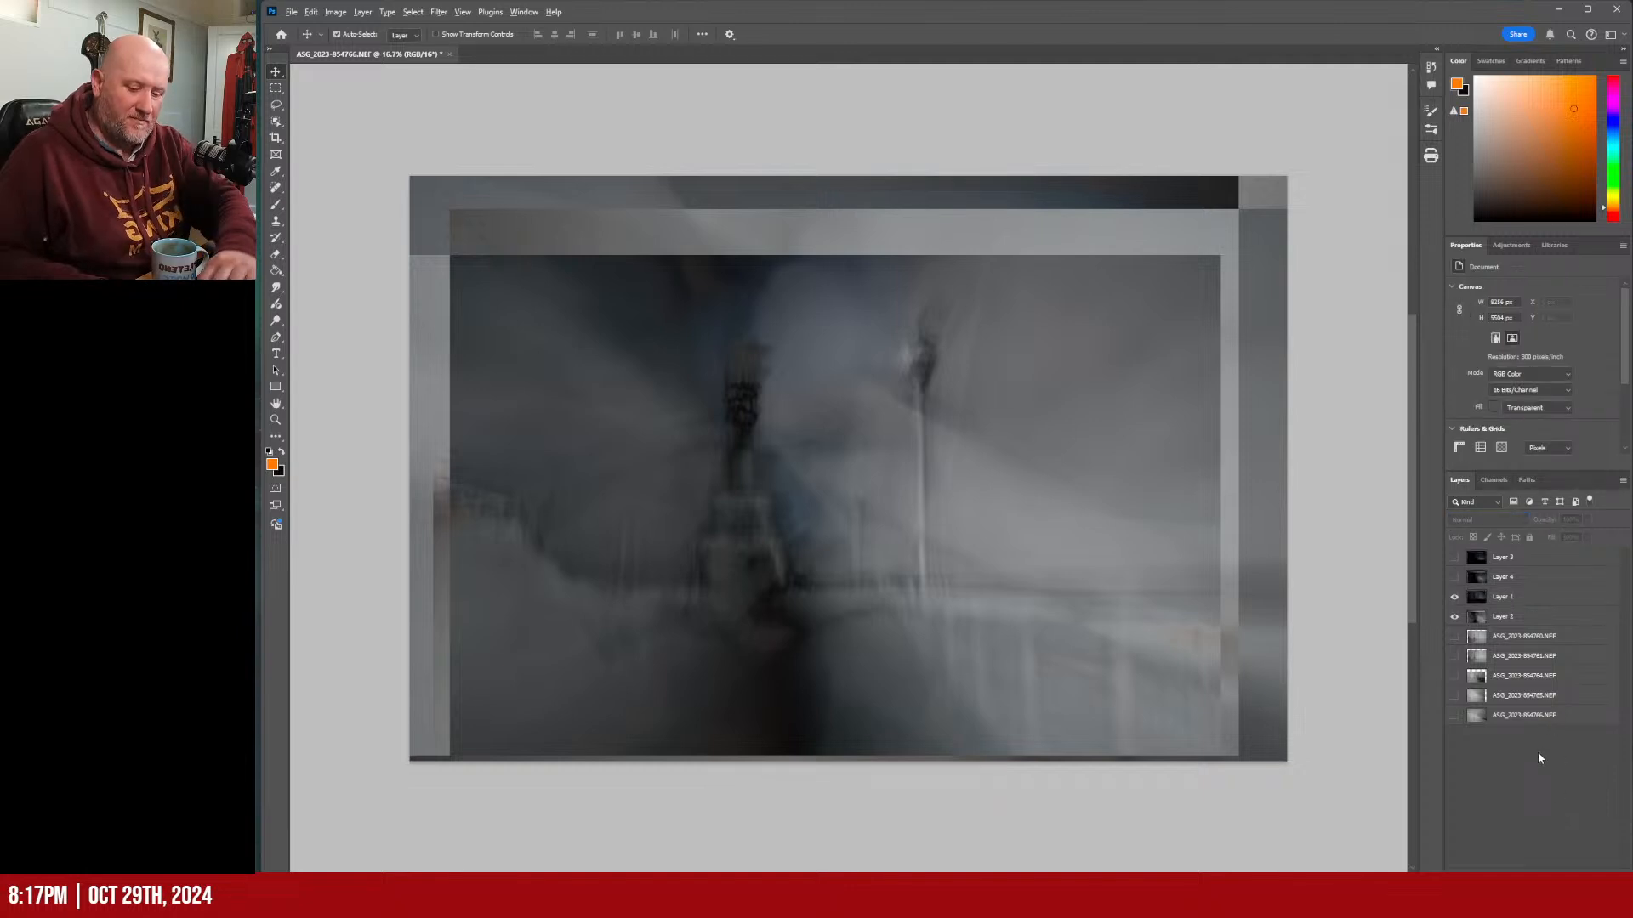
key("ctrl+shift+alt+e")
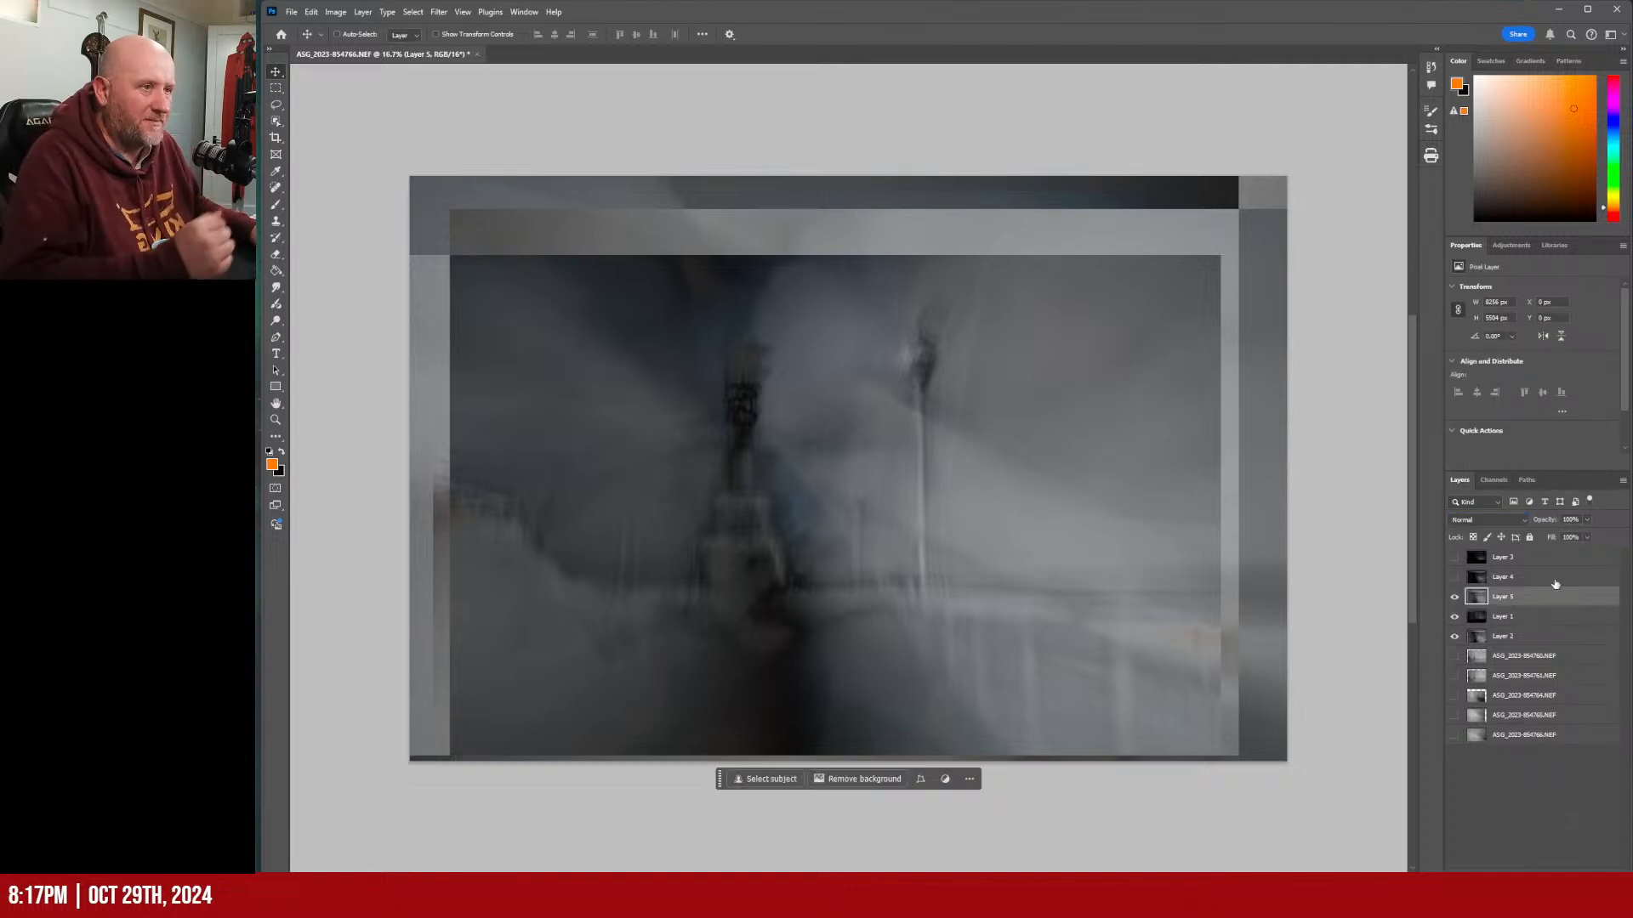
Show Layer 4, add a layer mask, and draw a linear gradient on it from just before the lighthouse to the lamp post.
left_click(1454, 577)
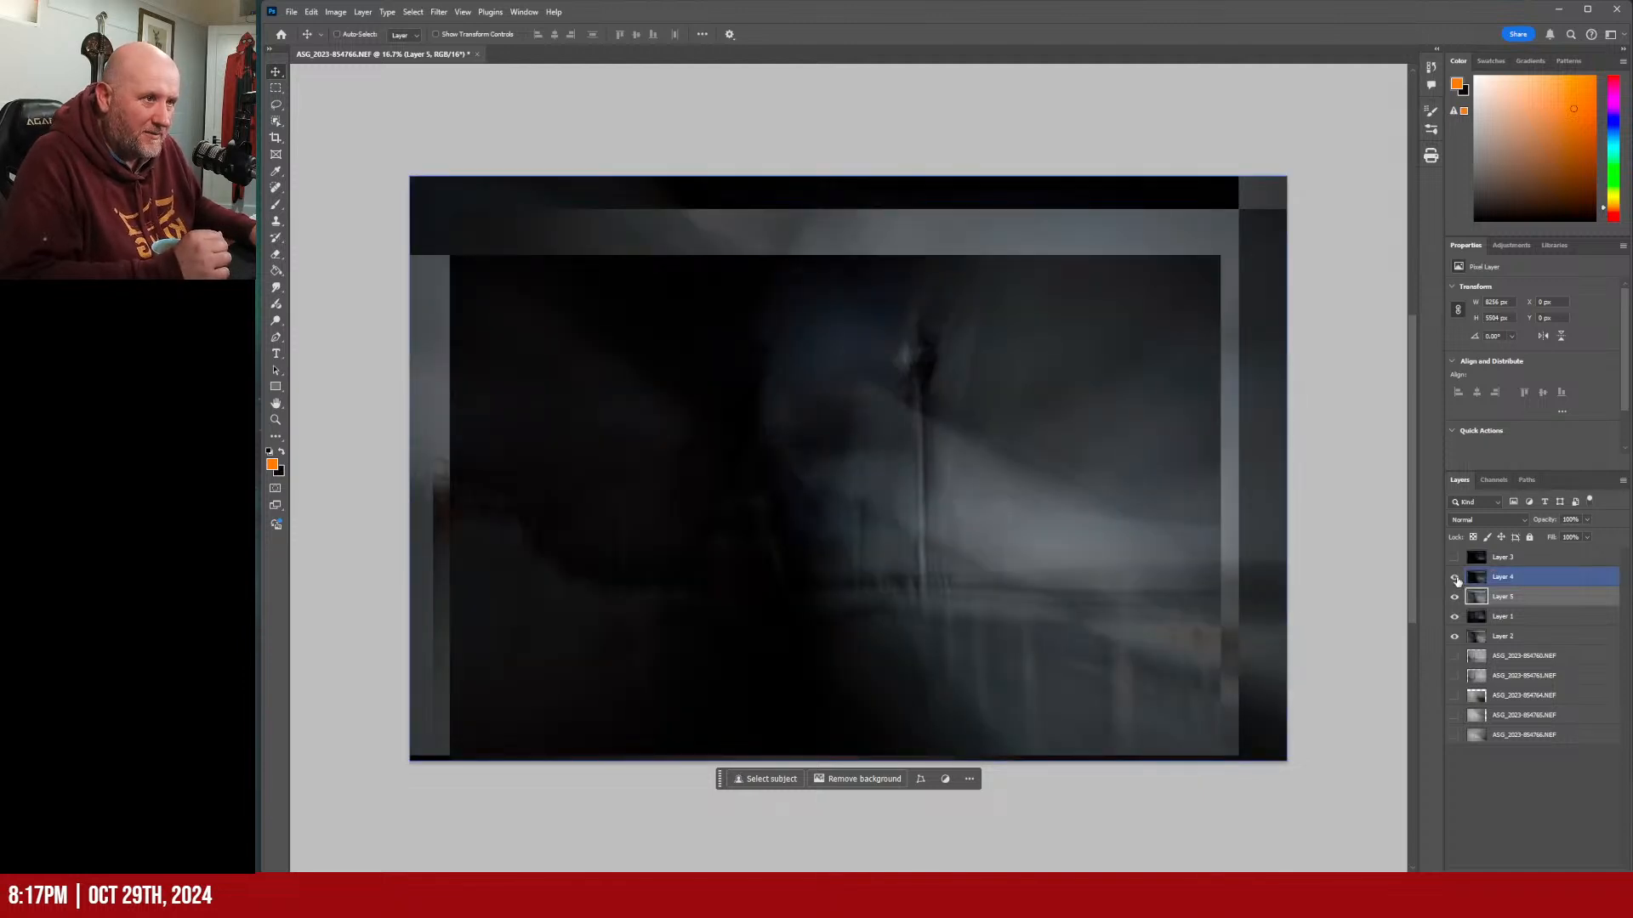
left_click(1518, 578)
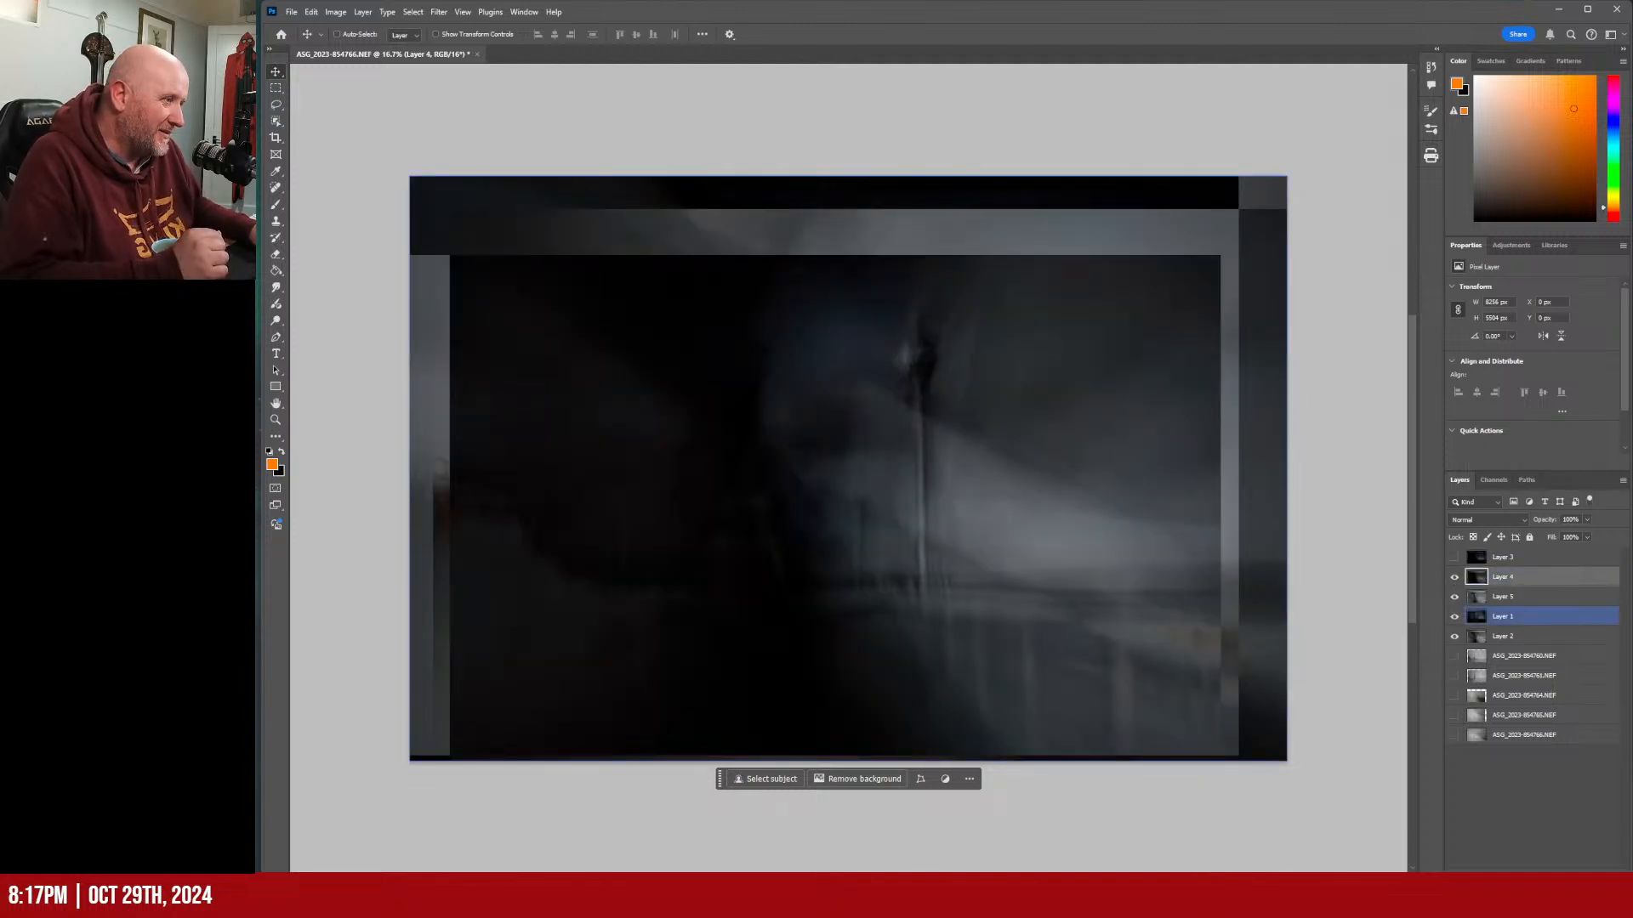
left_click(1520, 879)
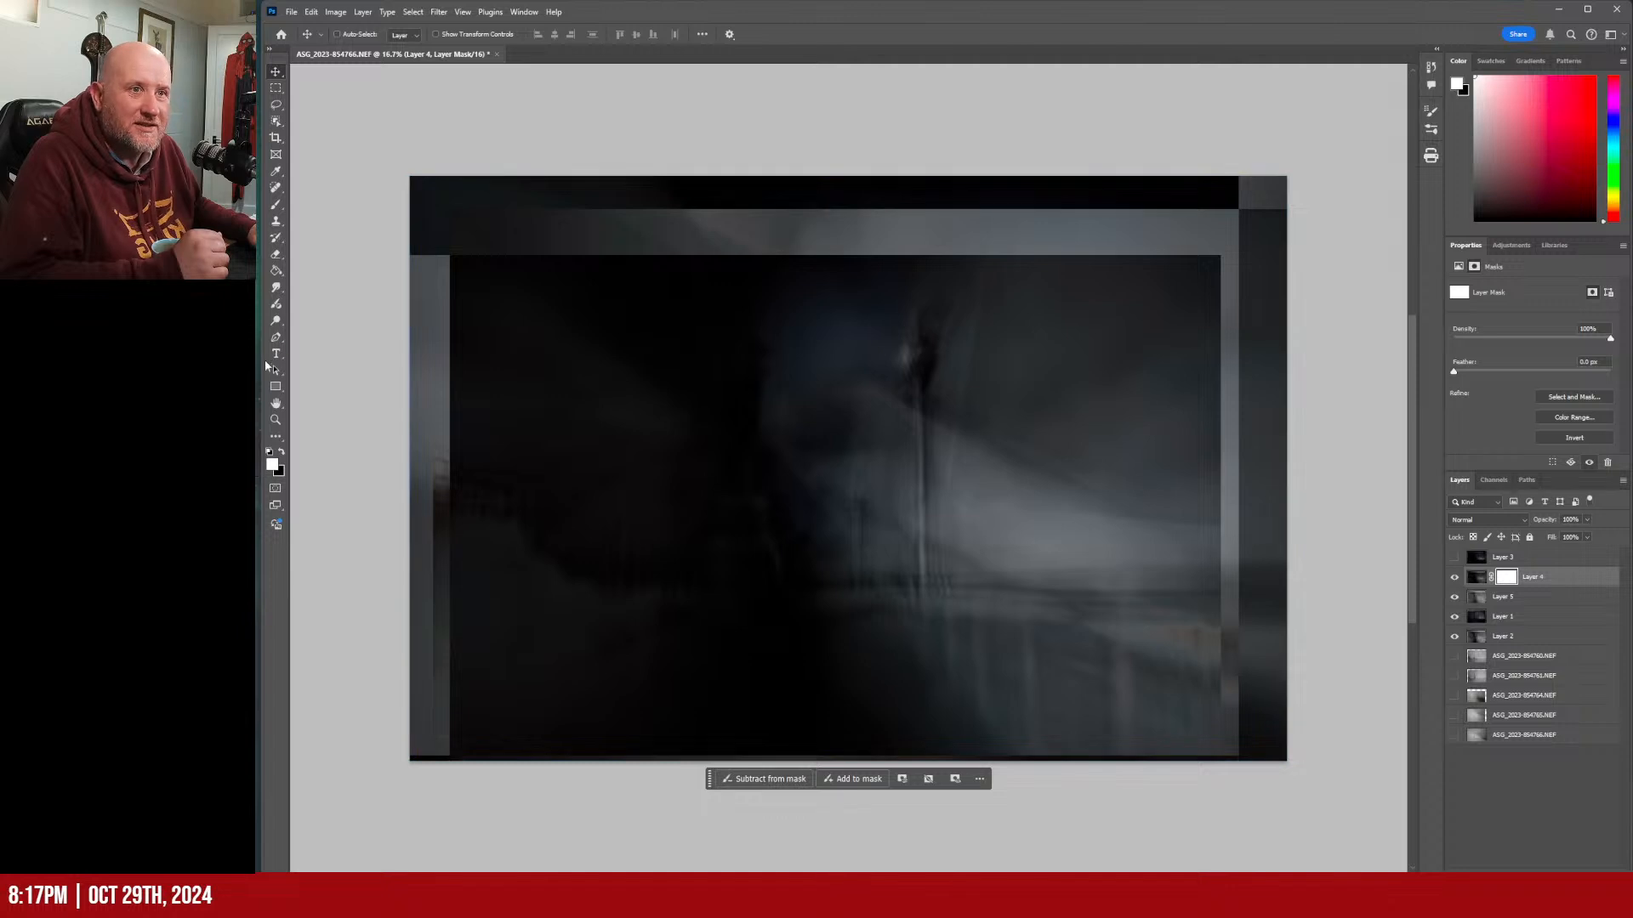
left_click(276, 270)
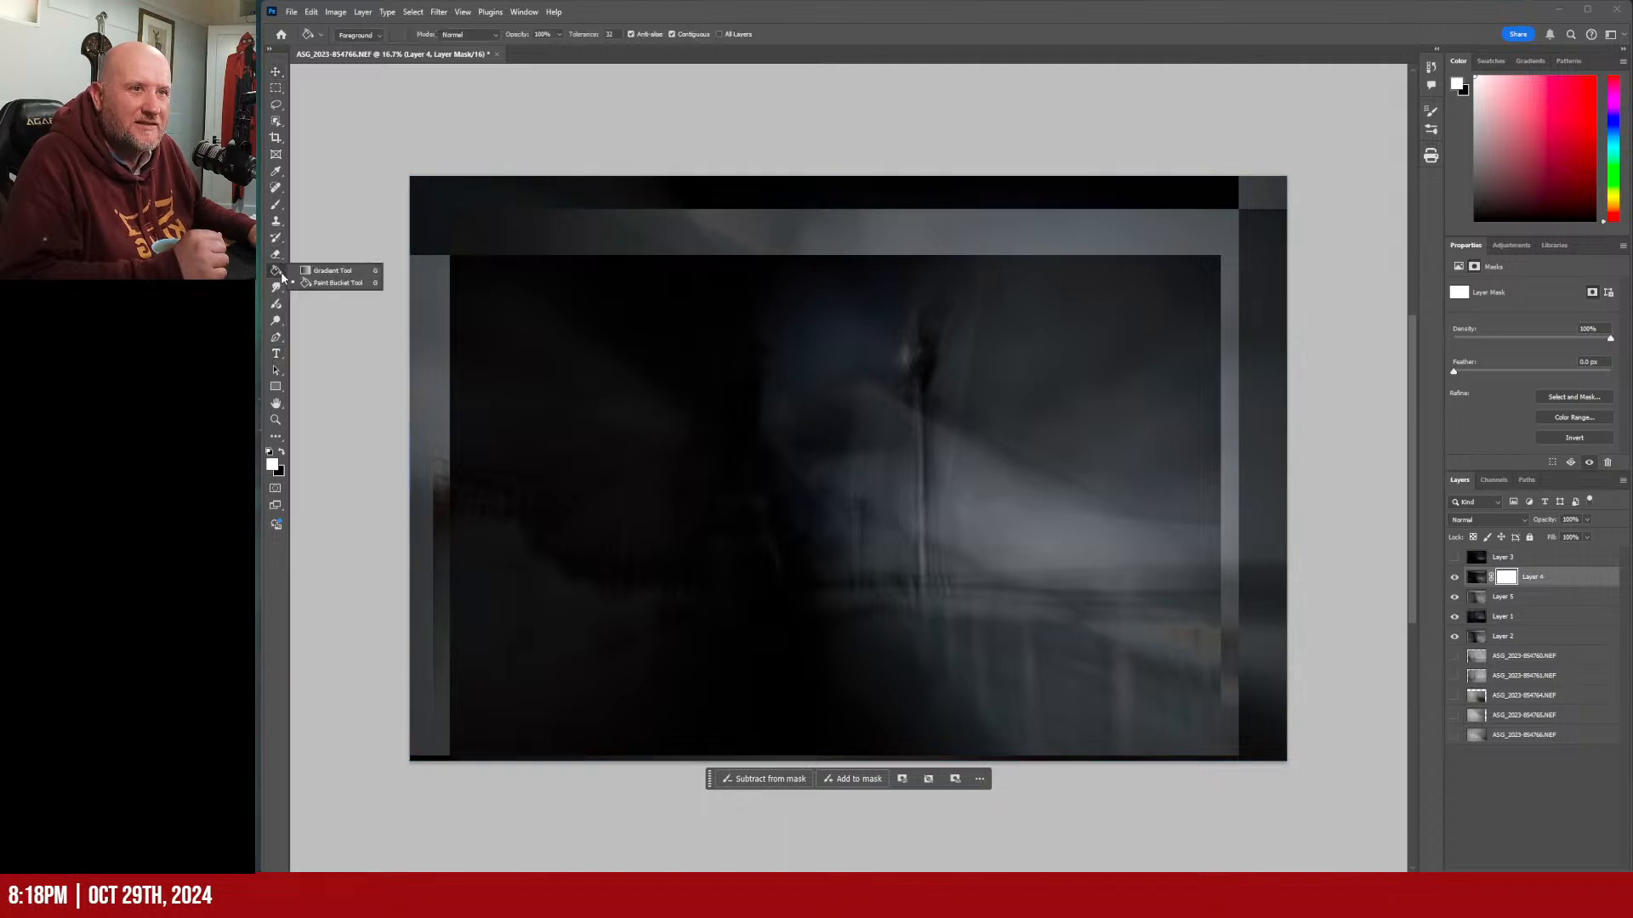
left_click(332, 270)
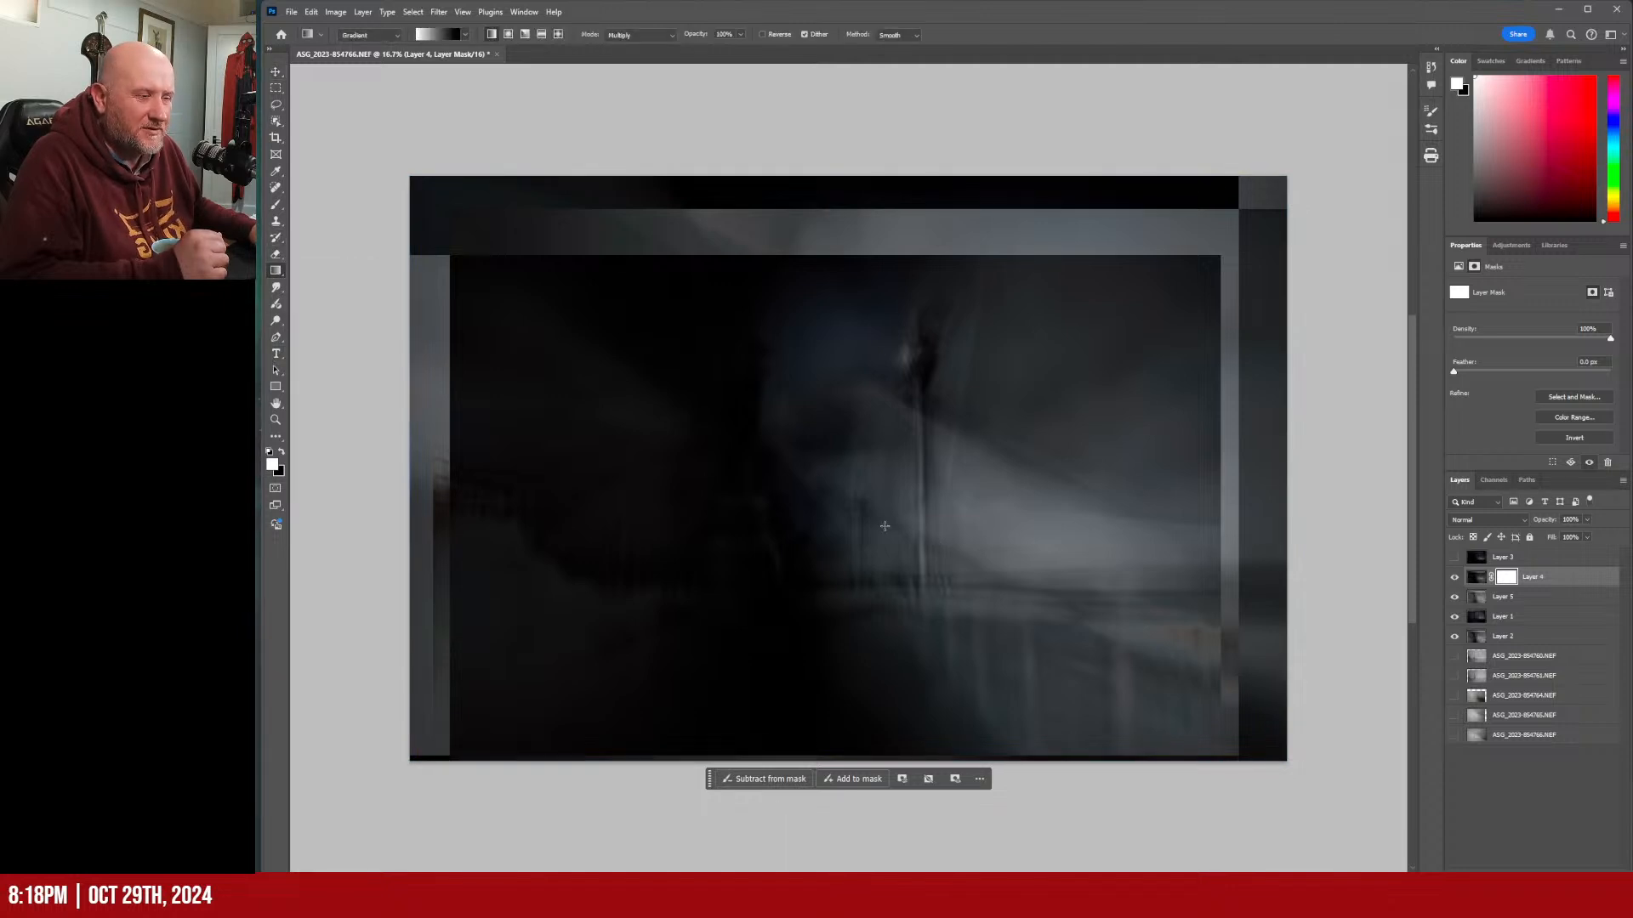
left_click_drag(674, 532, 907, 521)
left_click_drag(675, 533, 662, 535)
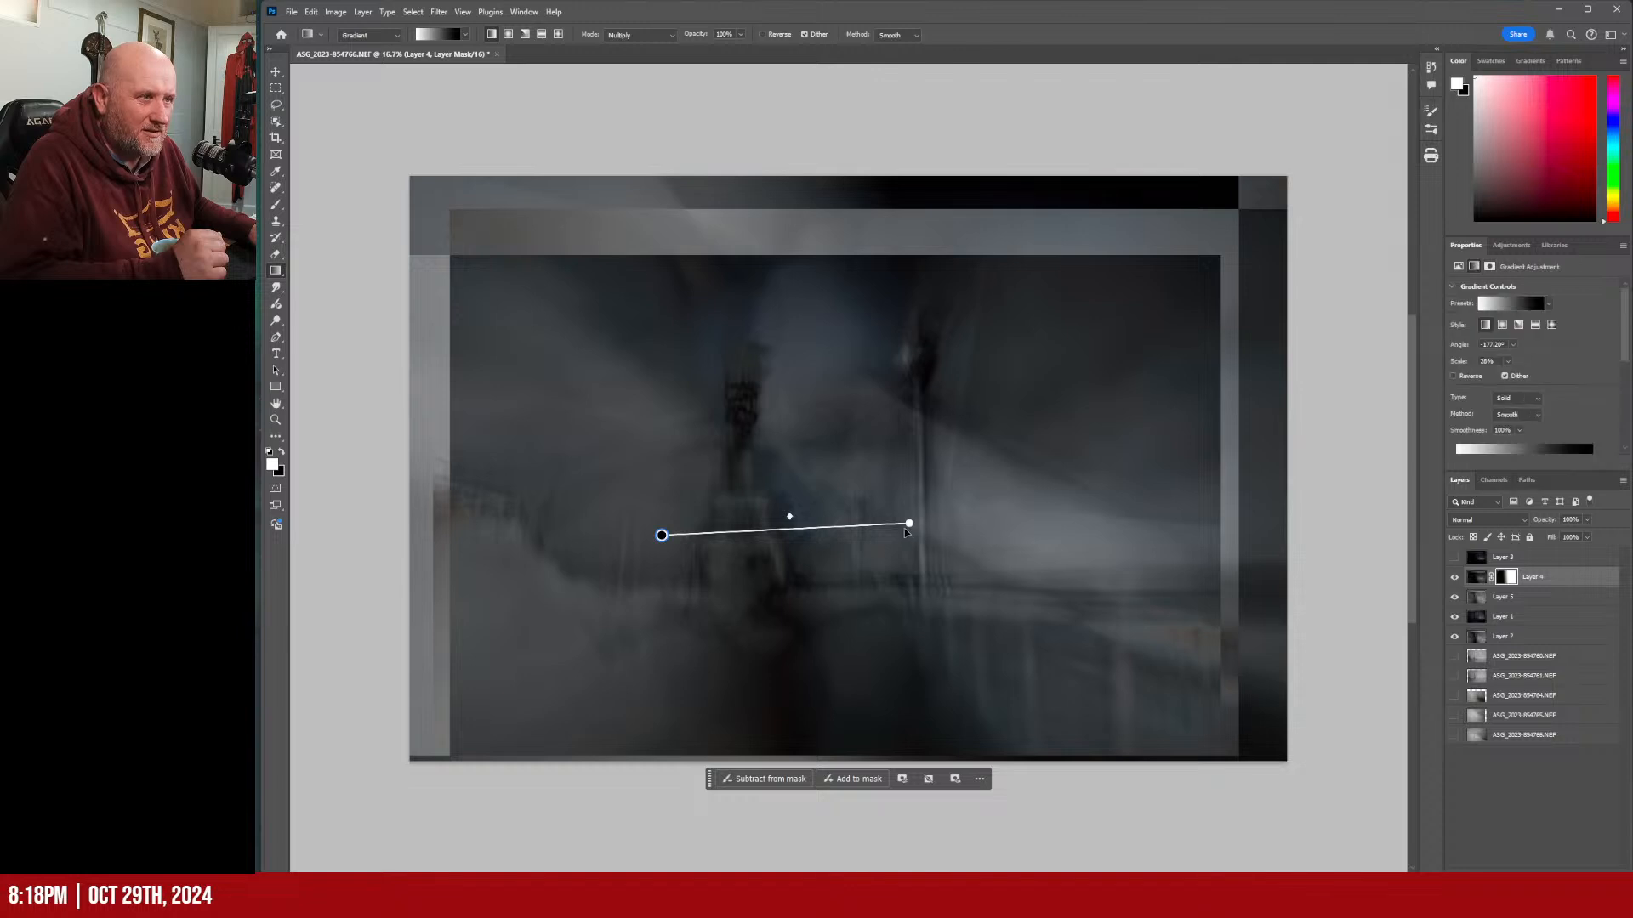
Extend the Layer 4 mask gradient past the lamp post, level its start point and fine-tune its midpoint for a smoother transition.
left_click_drag(908, 525, 971, 520)
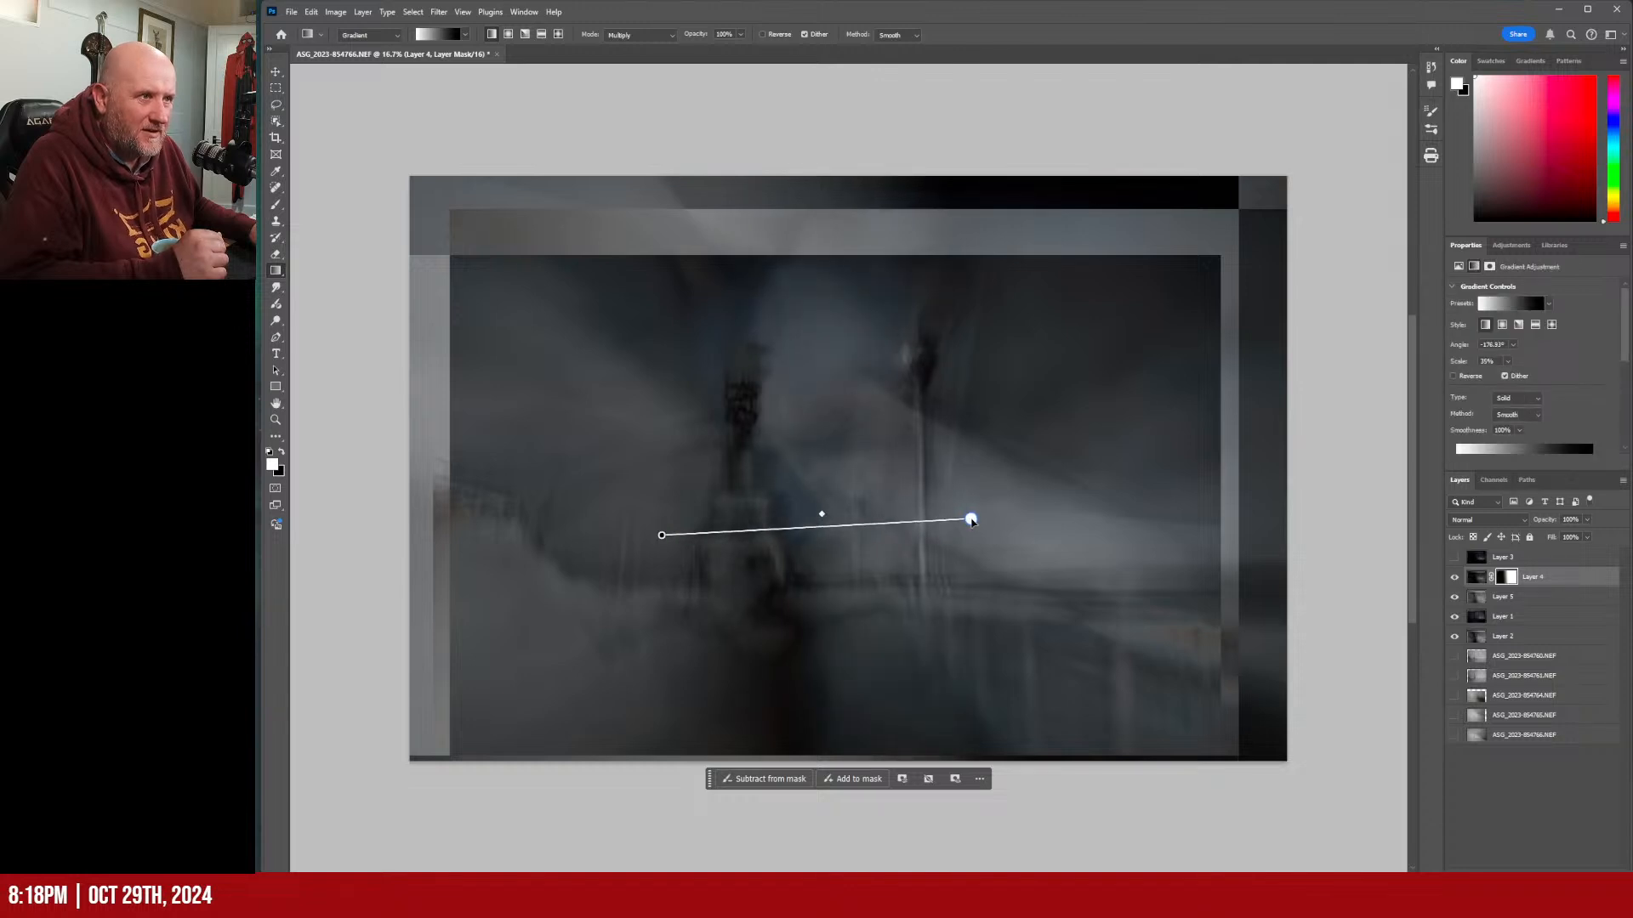
mouse_move(818, 514)
left_mouse_down()
mouse_move(746, 517)
mouse_move(833, 517)
mouse_move(801, 517)
left_mouse_up()
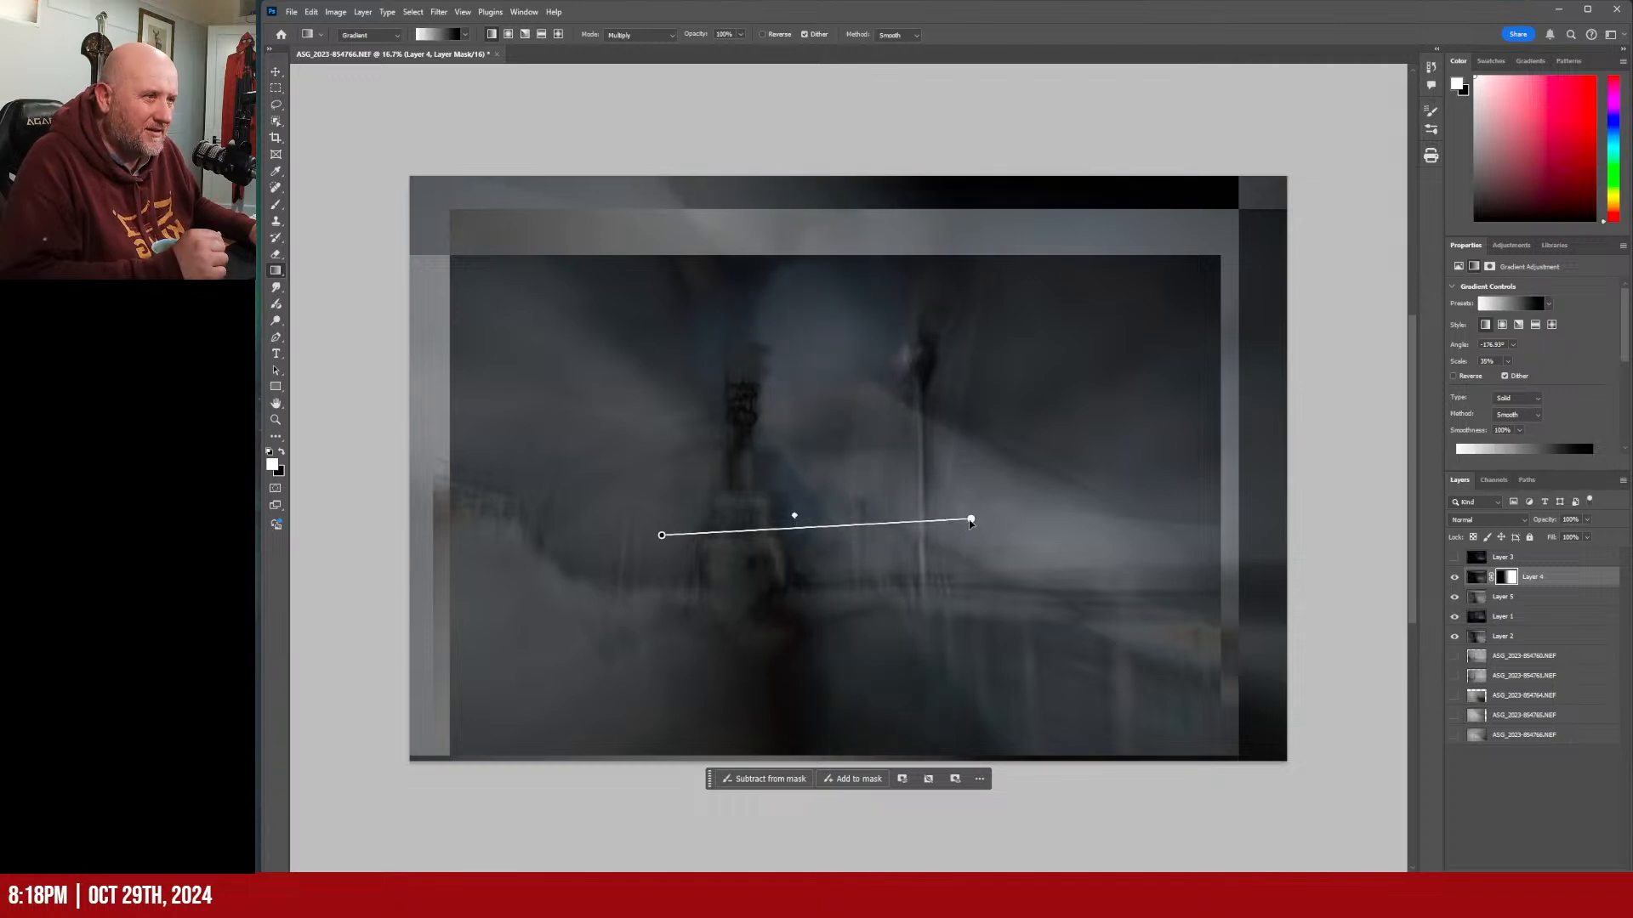
left_click_drag(971, 520, 1088, 527)
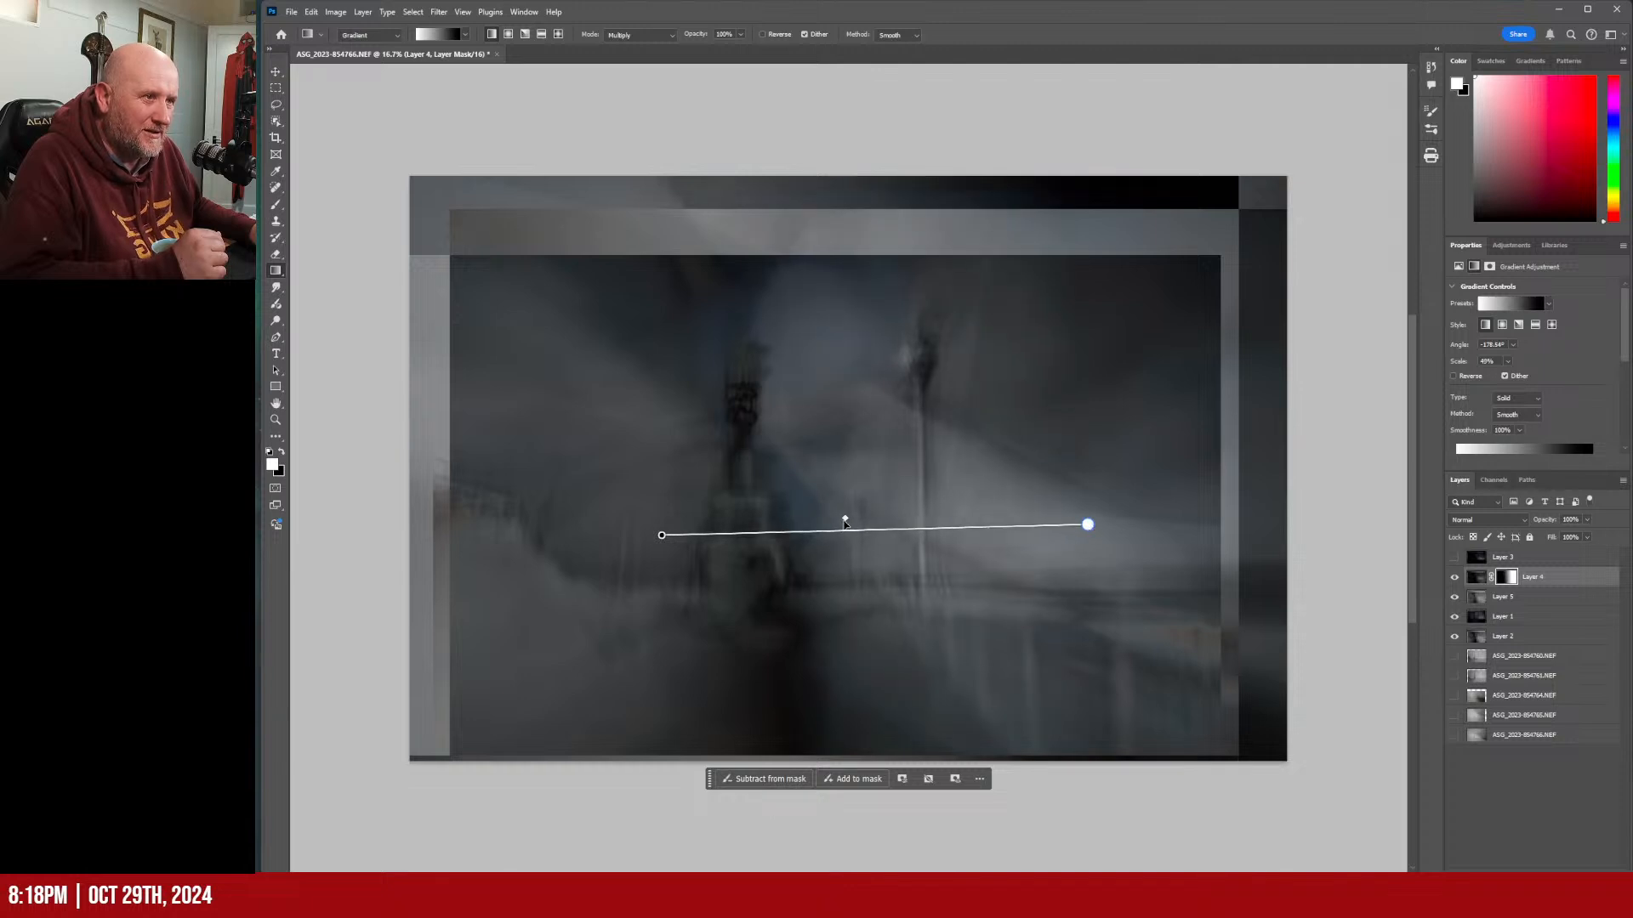
left_click_drag(845, 520, 797, 520)
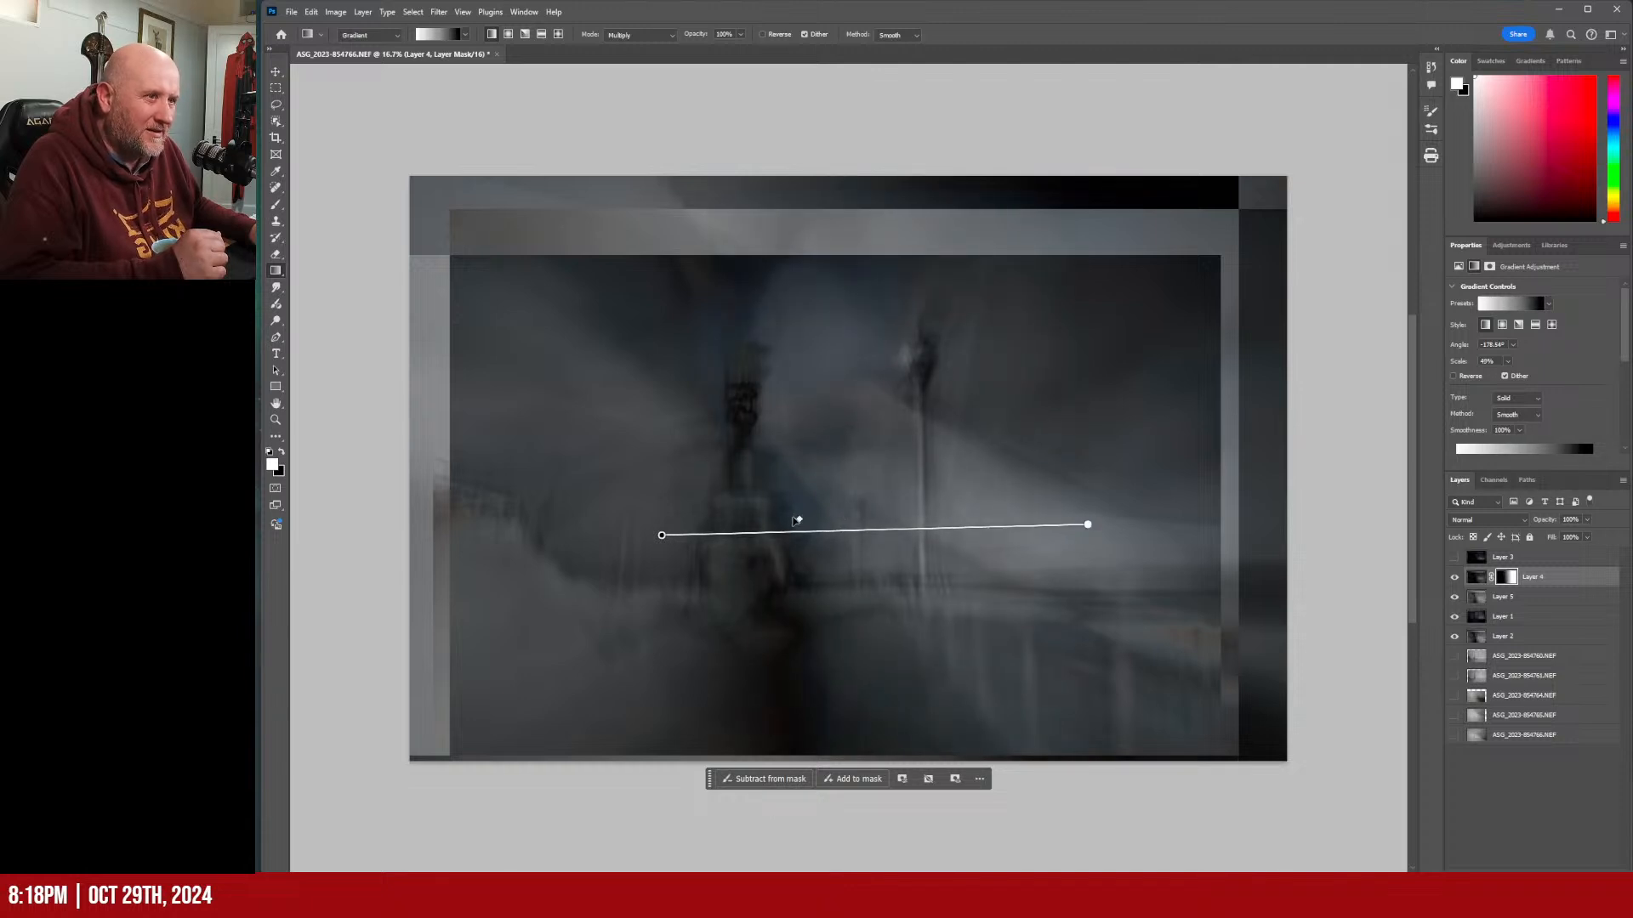
left_click_drag(661, 535, 715, 533)
left_click_drag(668, 537, 662, 530)
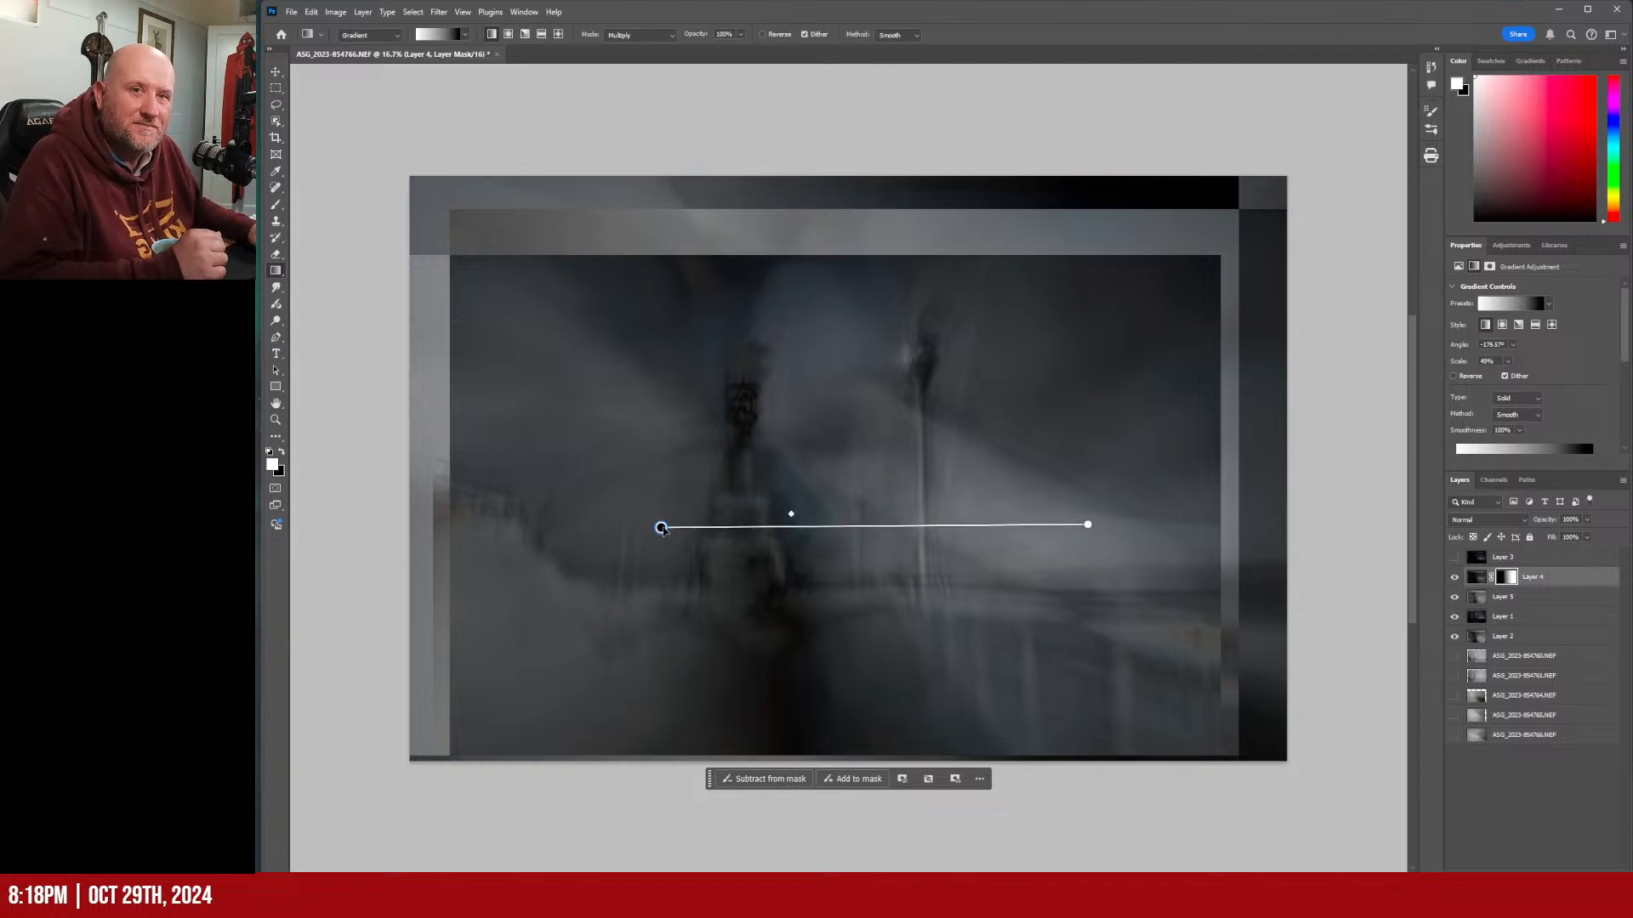
left_click_drag(792, 517, 828, 516)
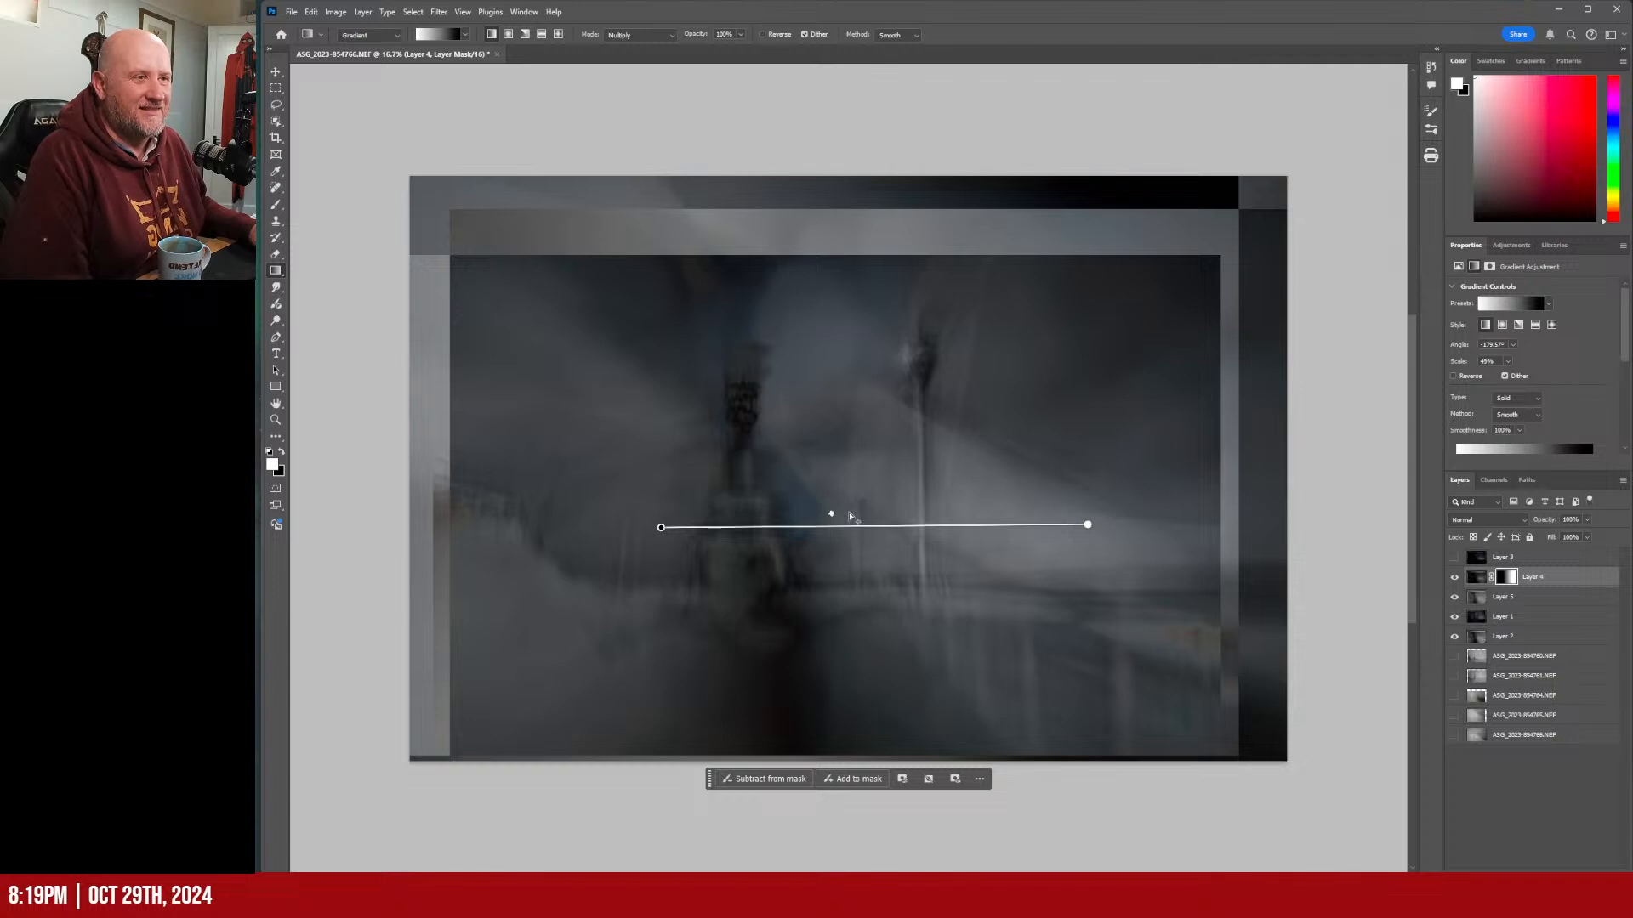
mouse_move(830, 514)
left_mouse_down()
mouse_move(765, 518)
mouse_move(875, 518)
mouse_move(833, 541)
left_mouse_up()
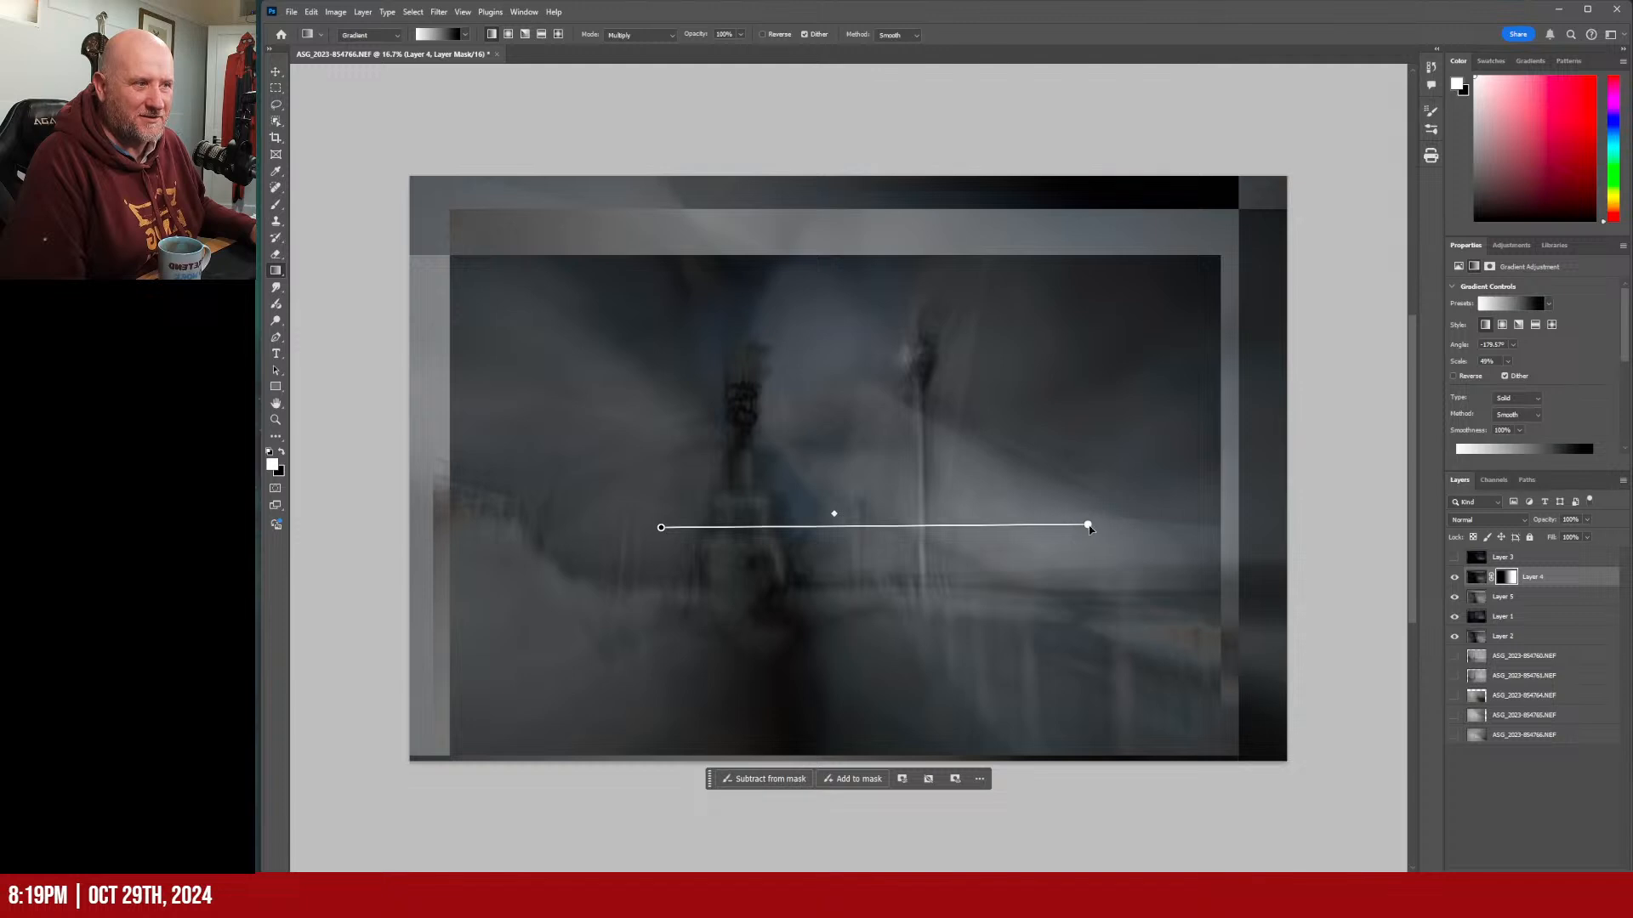
left_click_drag(1087, 526, 1059, 527)
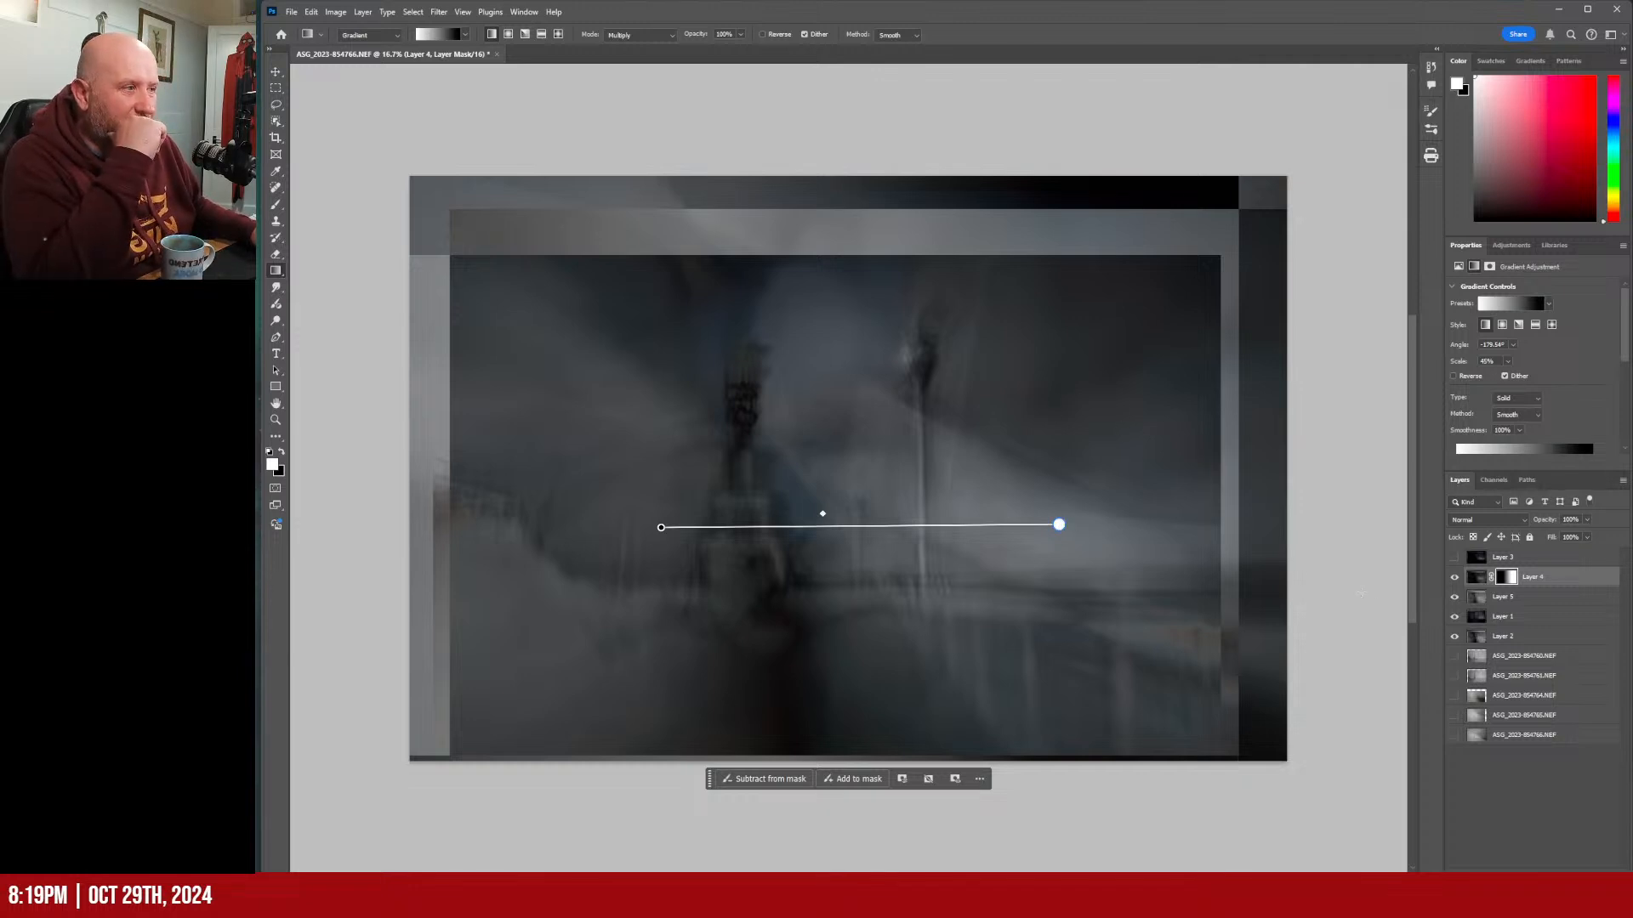
Show and select Layer 3, toggling its visibility to compare it with the masked blend below.
left_click(1454, 558)
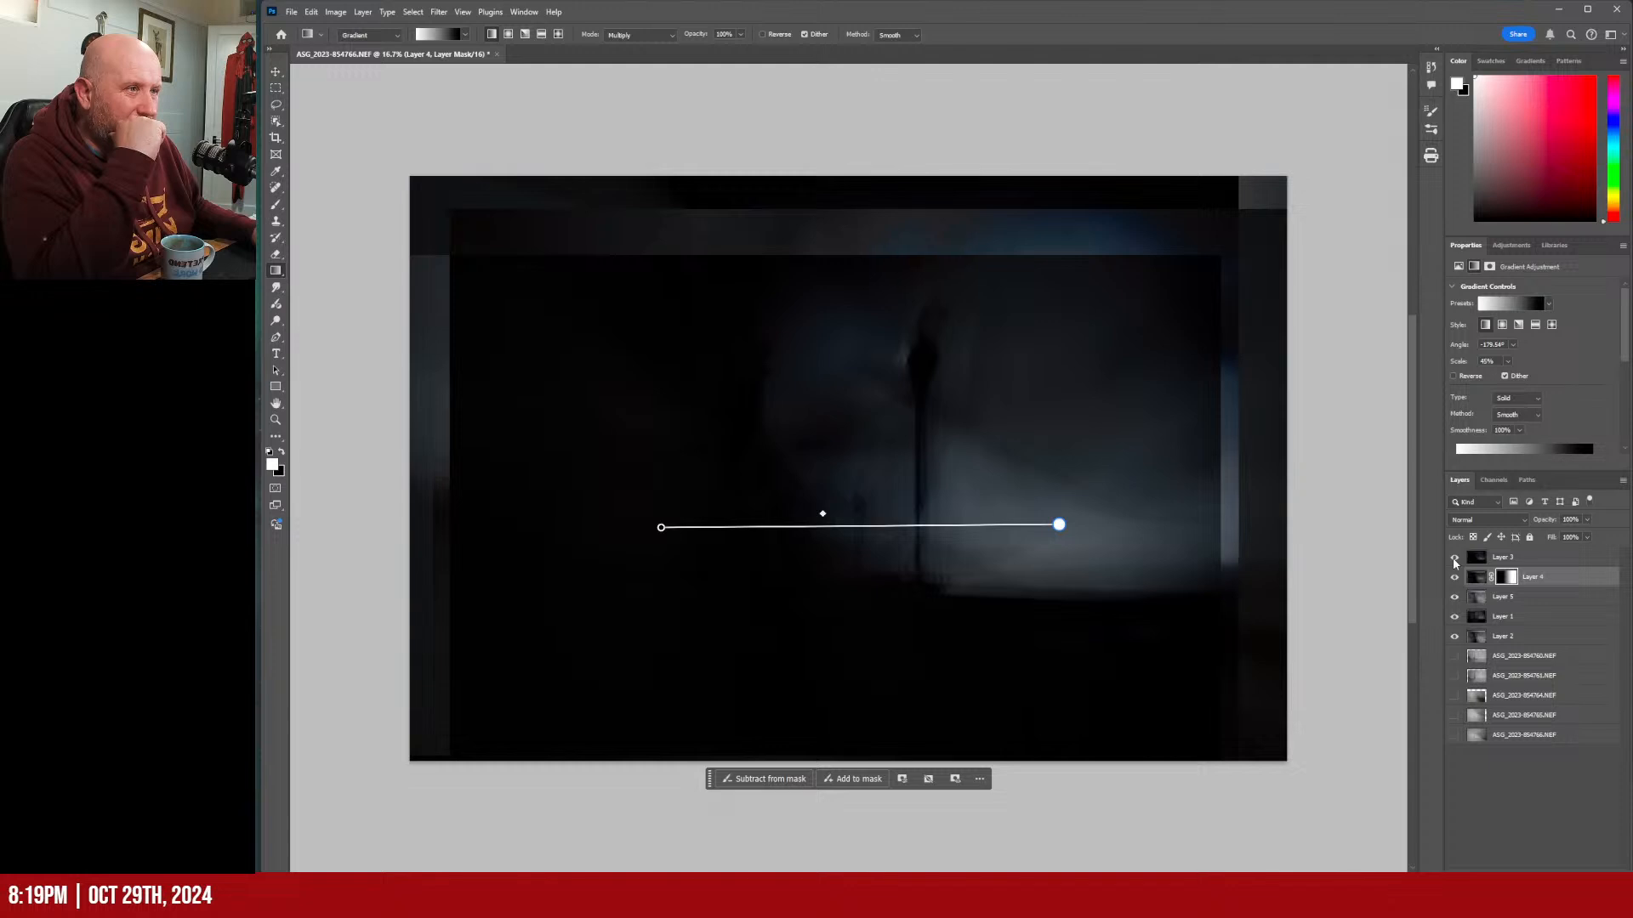
left_click(1530, 559)
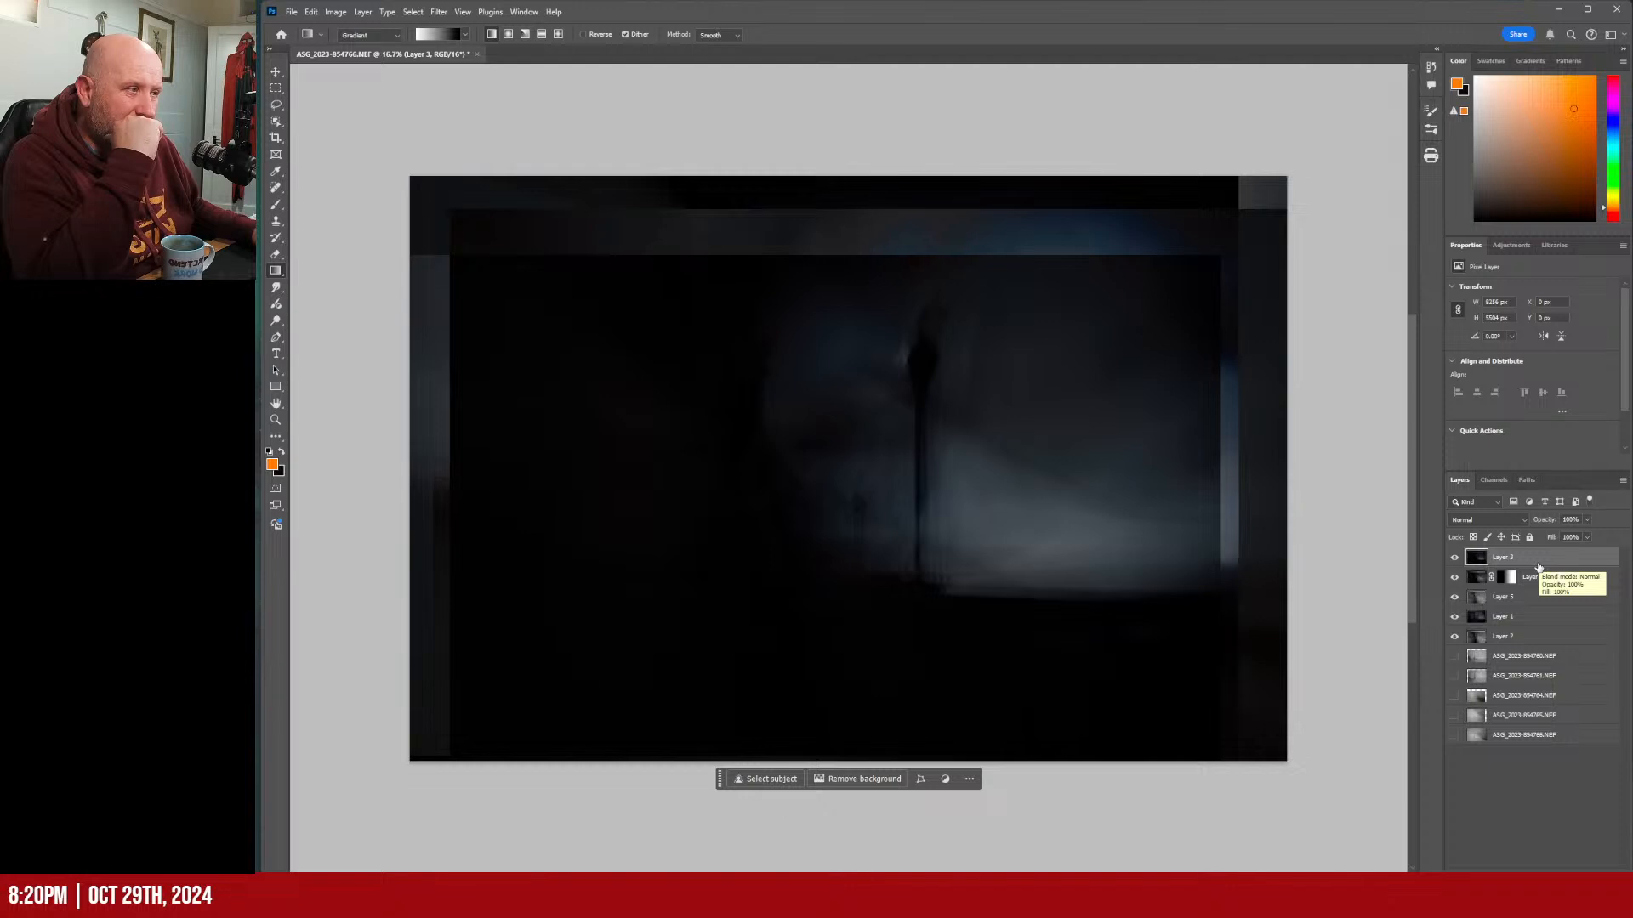
left_click(1454, 558)
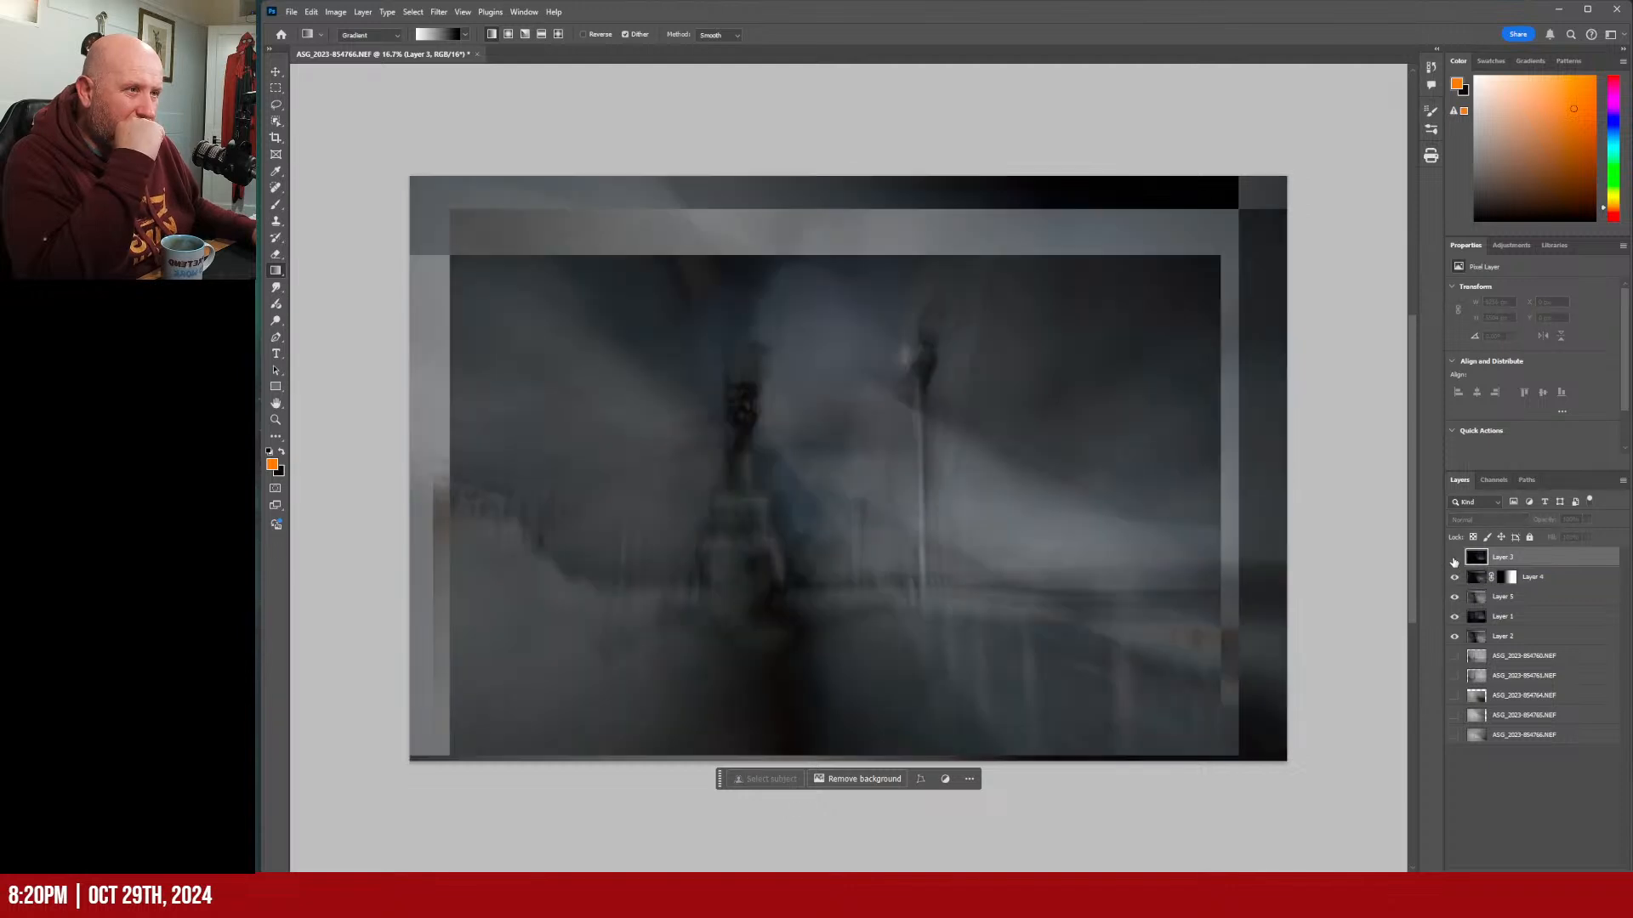
left_click(1454, 557)
left_click(1454, 560)
left_click(1454, 560)
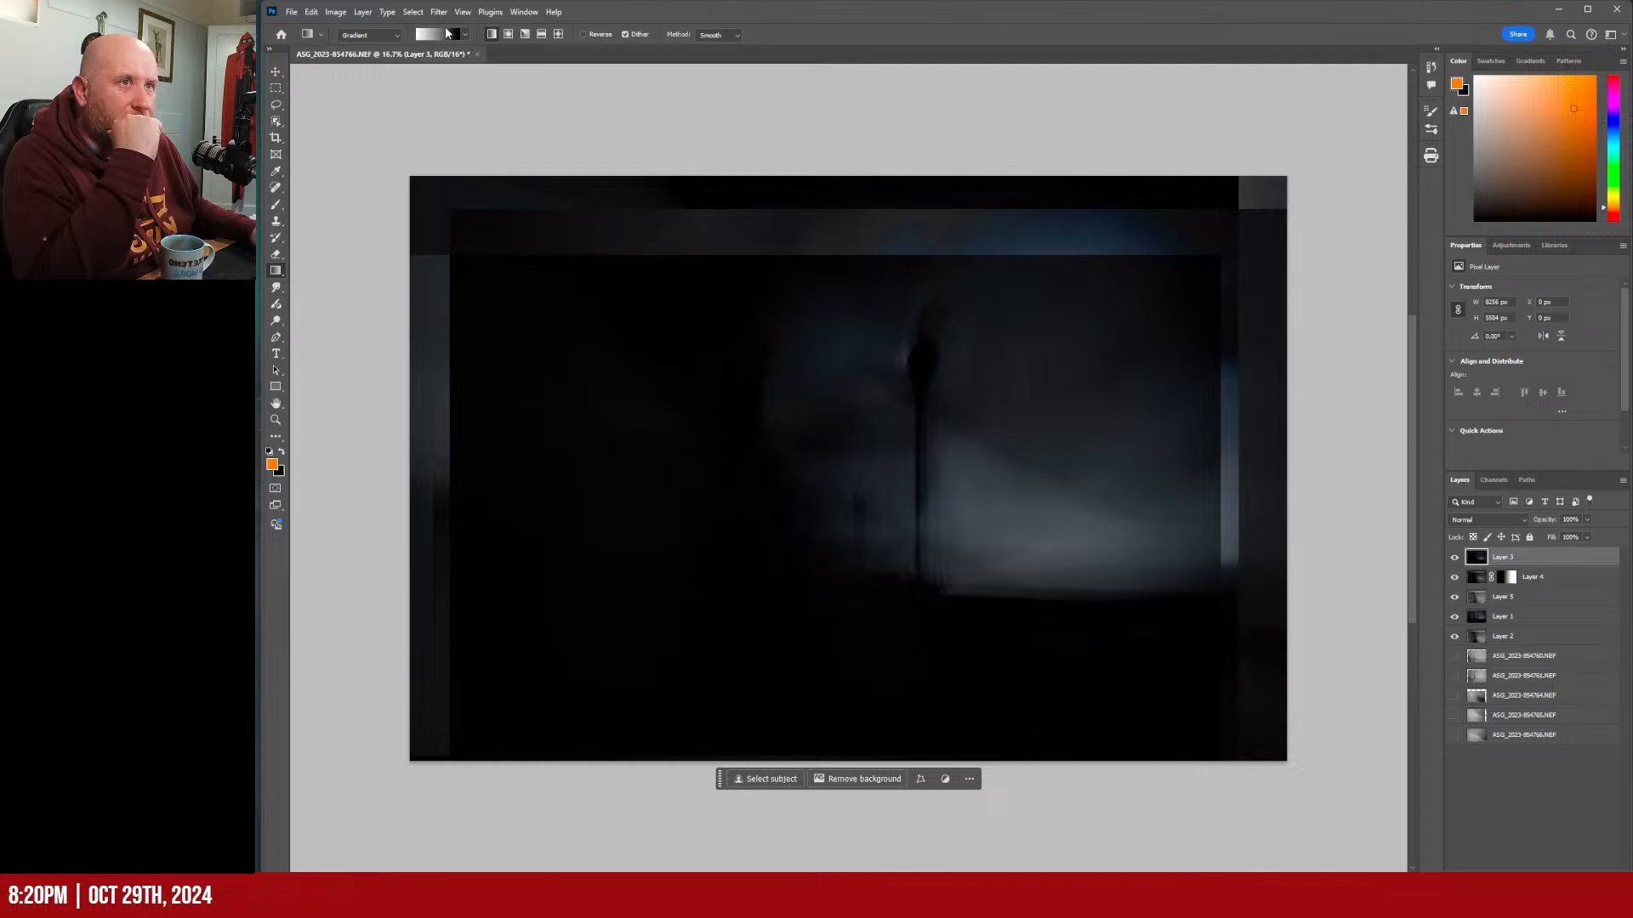
Select Layer 3's dark tones with Color Range by sampling the lamp post, using Fuzziness 36 and Range 83%.
left_click(413, 12)
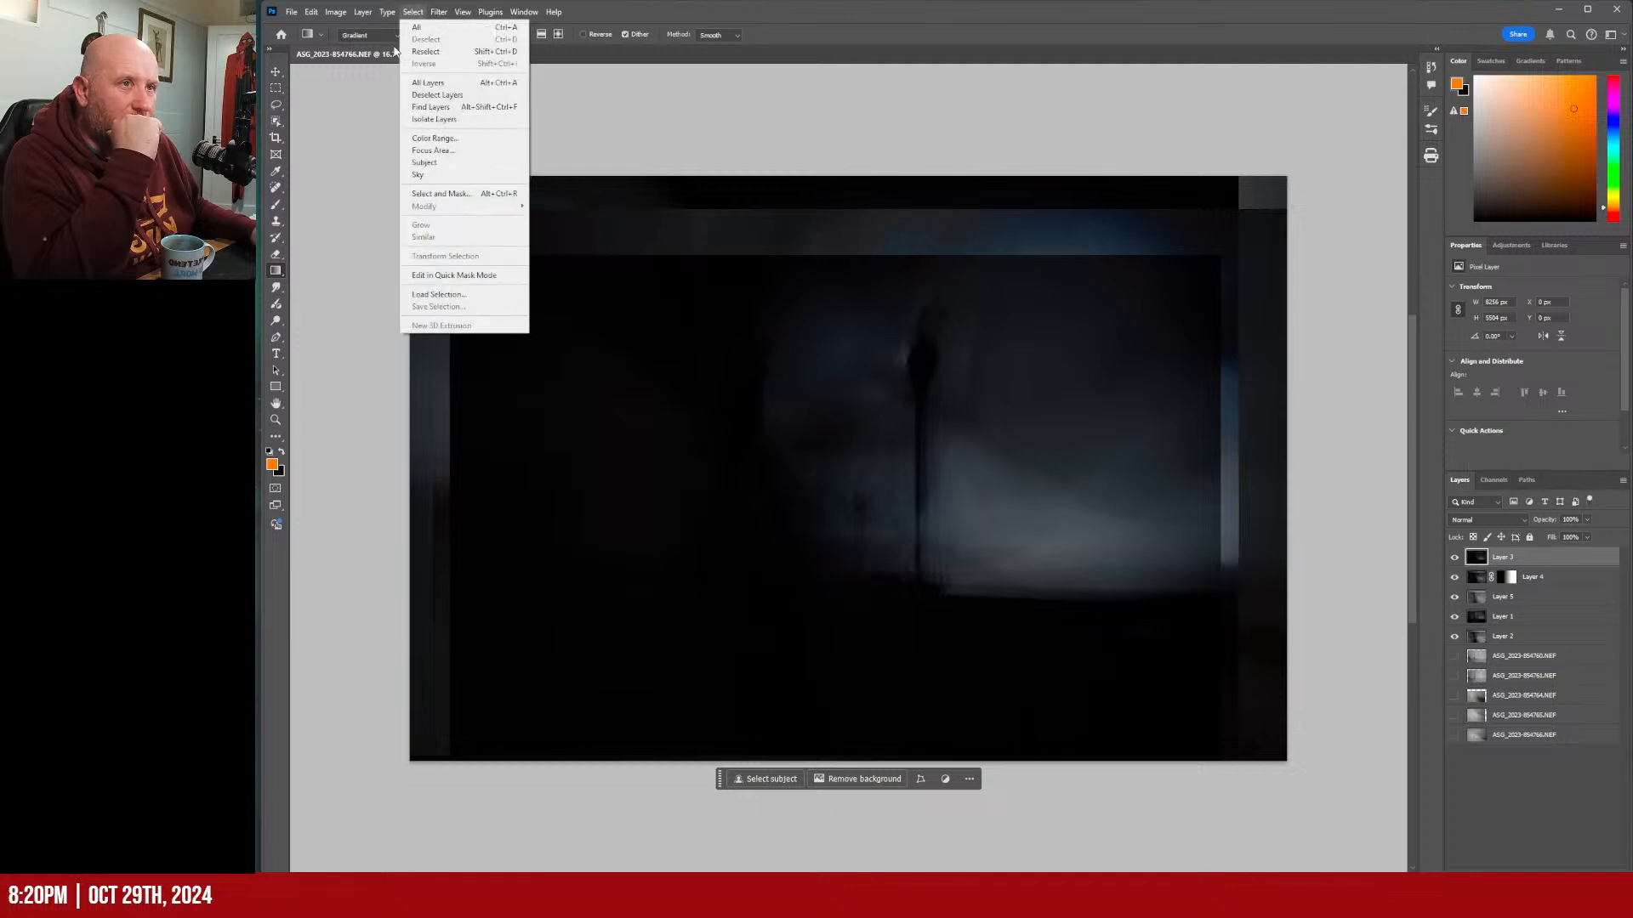
left_click(459, 152)
left_click(720, 489)
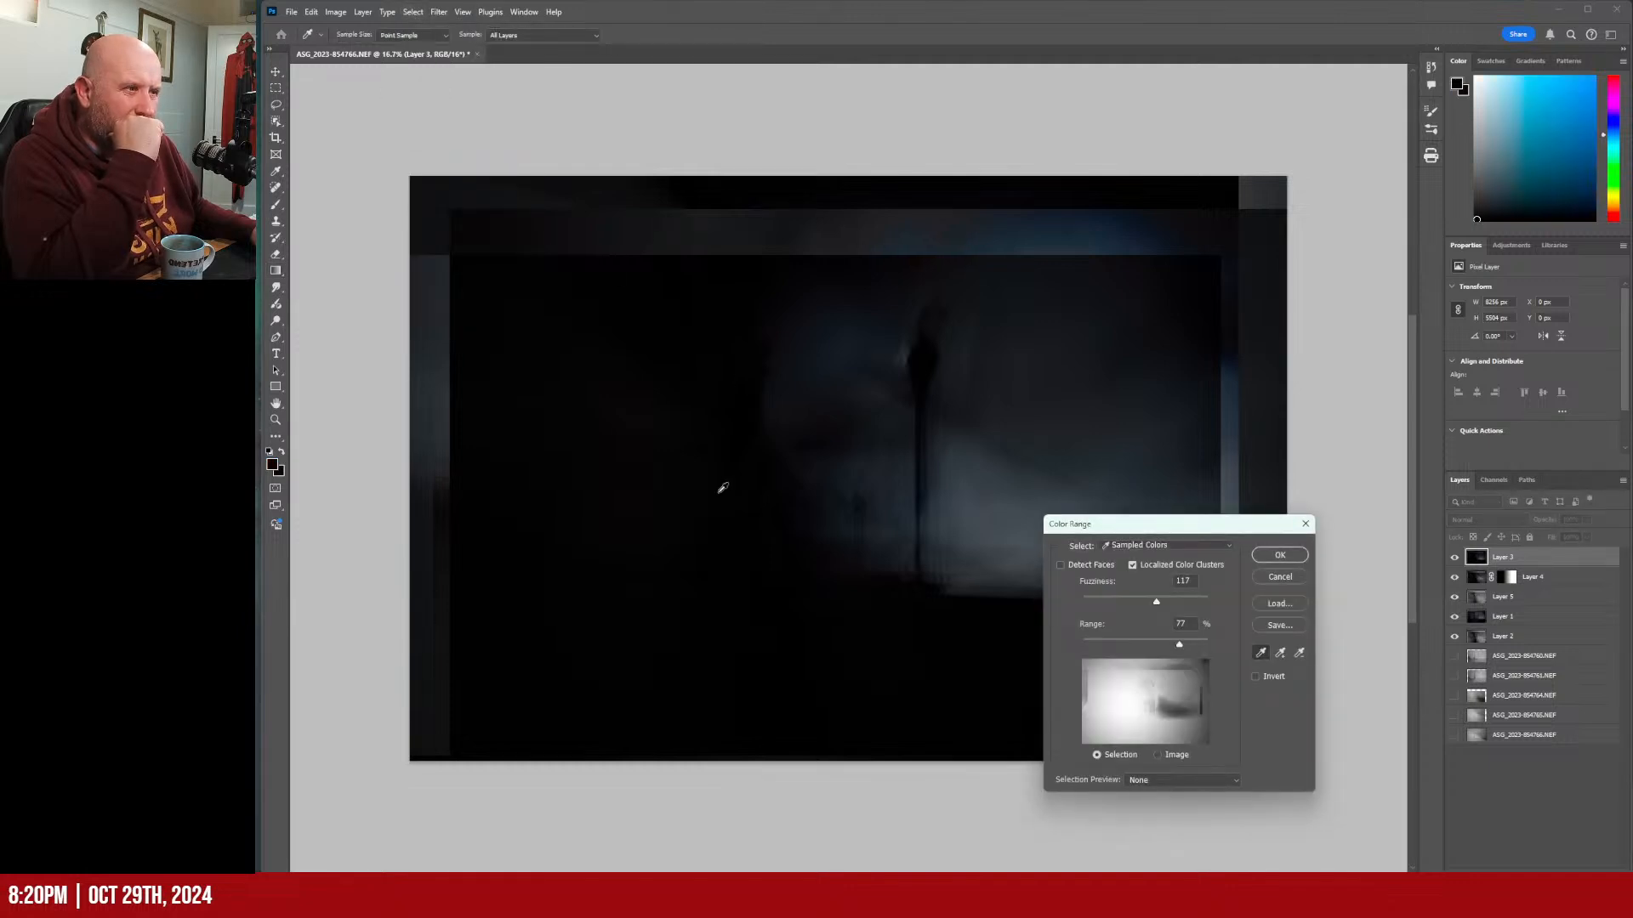
left_click_drag(1155, 604, 1151, 653)
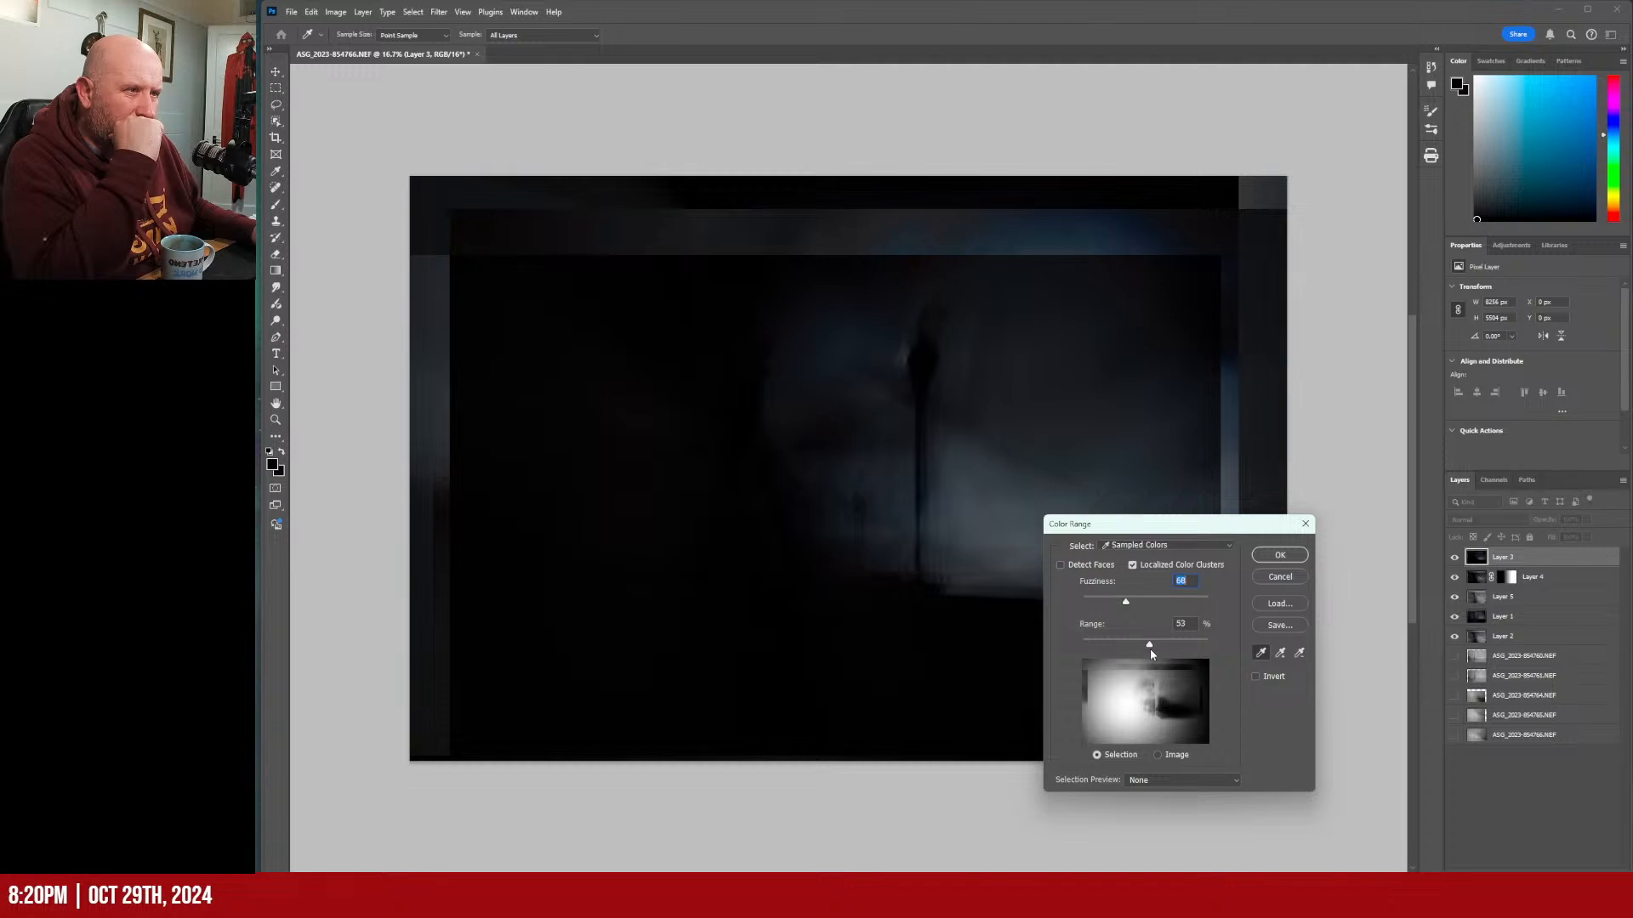
left_click(925, 445)
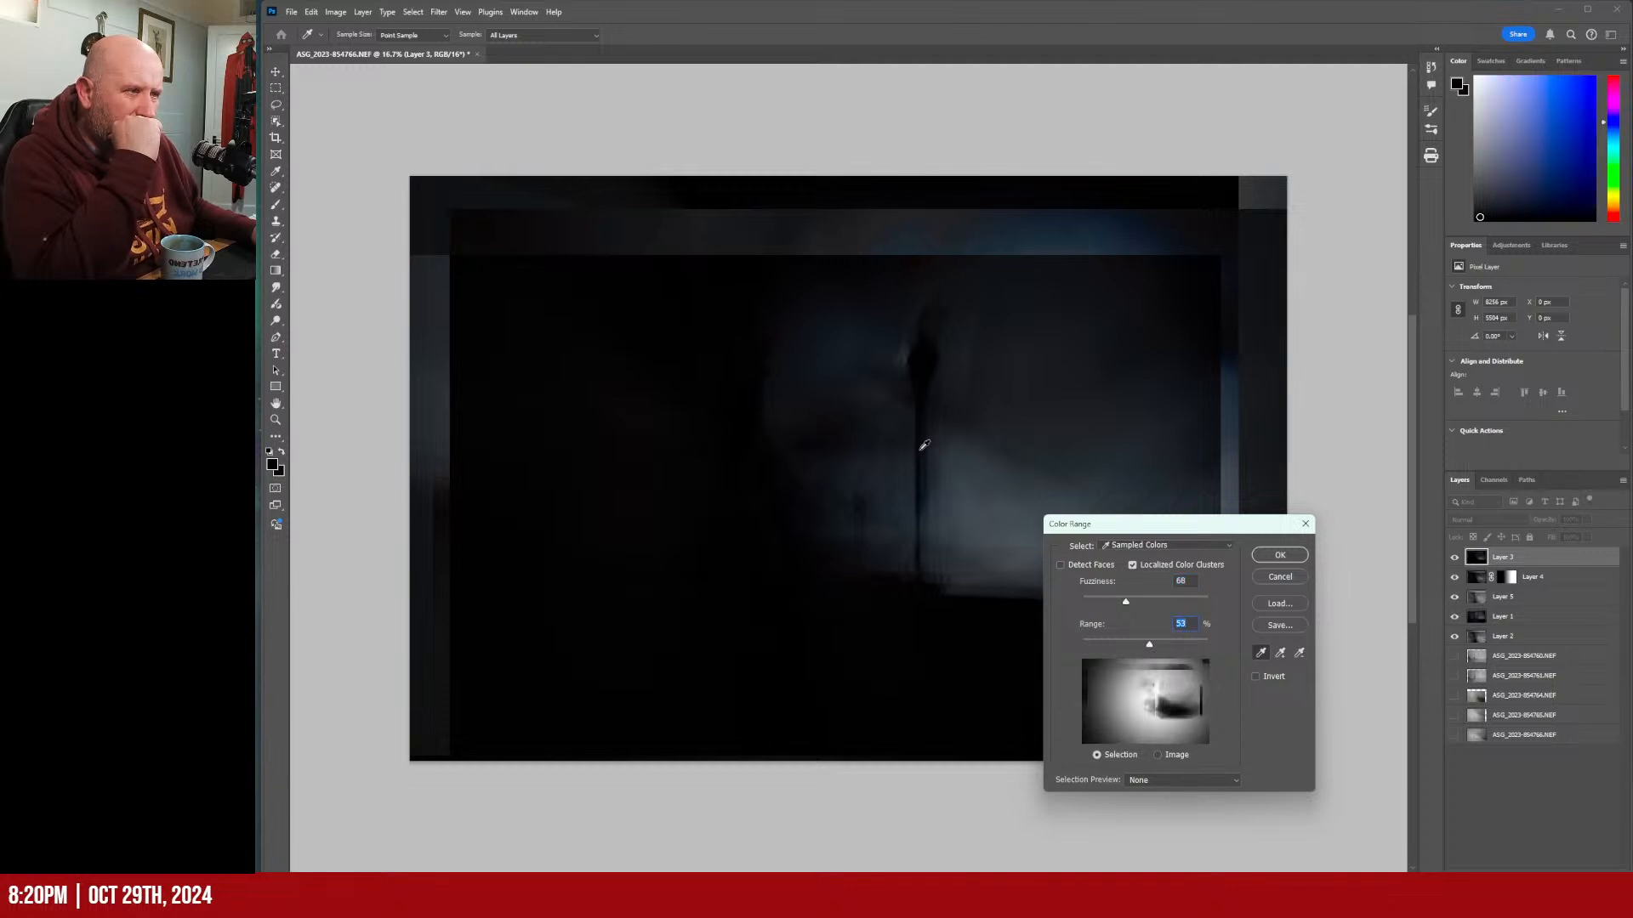
left_click_drag(1149, 644, 1187, 653)
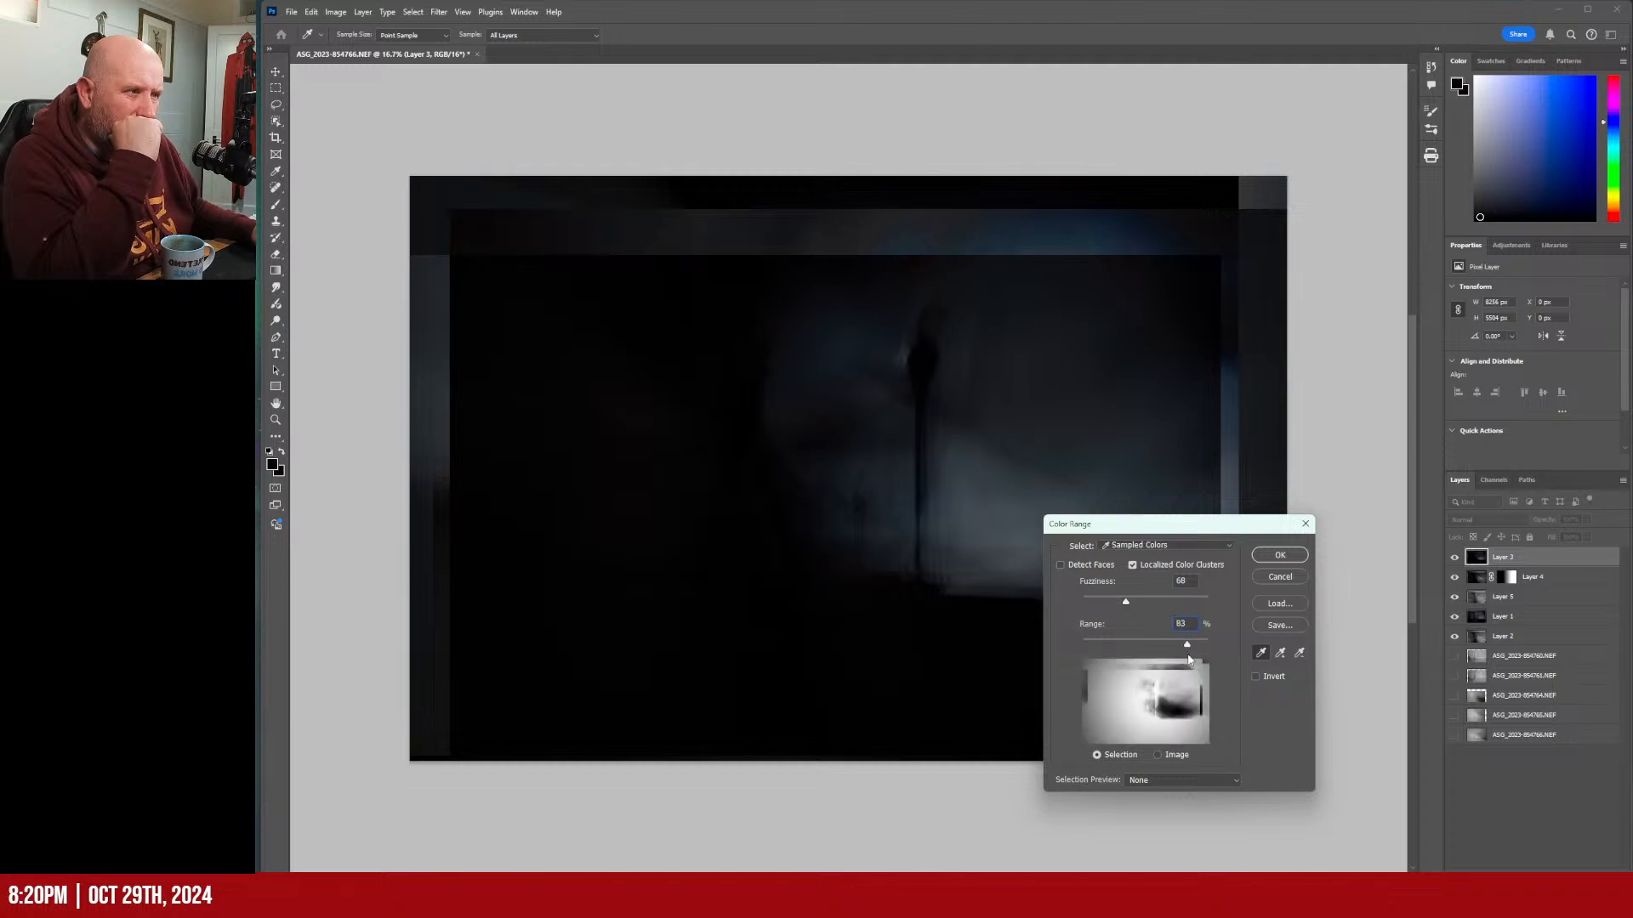
mouse_move(1127, 602)
left_mouse_down()
mouse_move(1153, 604)
mouse_move(1091, 604)
mouse_move(1107, 606)
left_mouse_up()
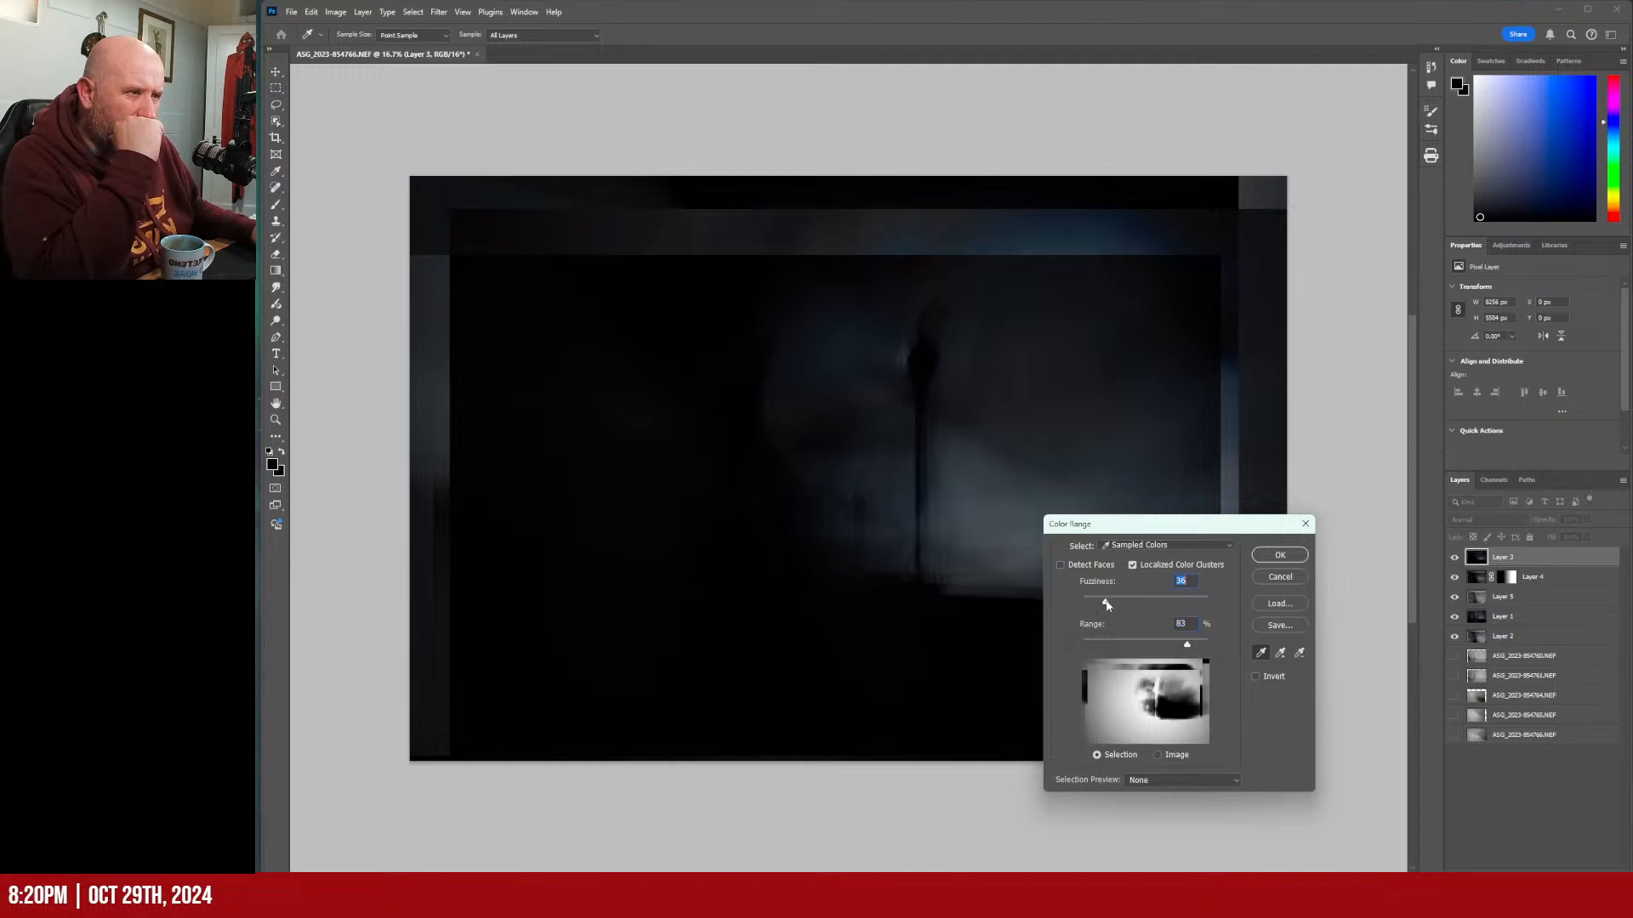
left_click(1279, 556)
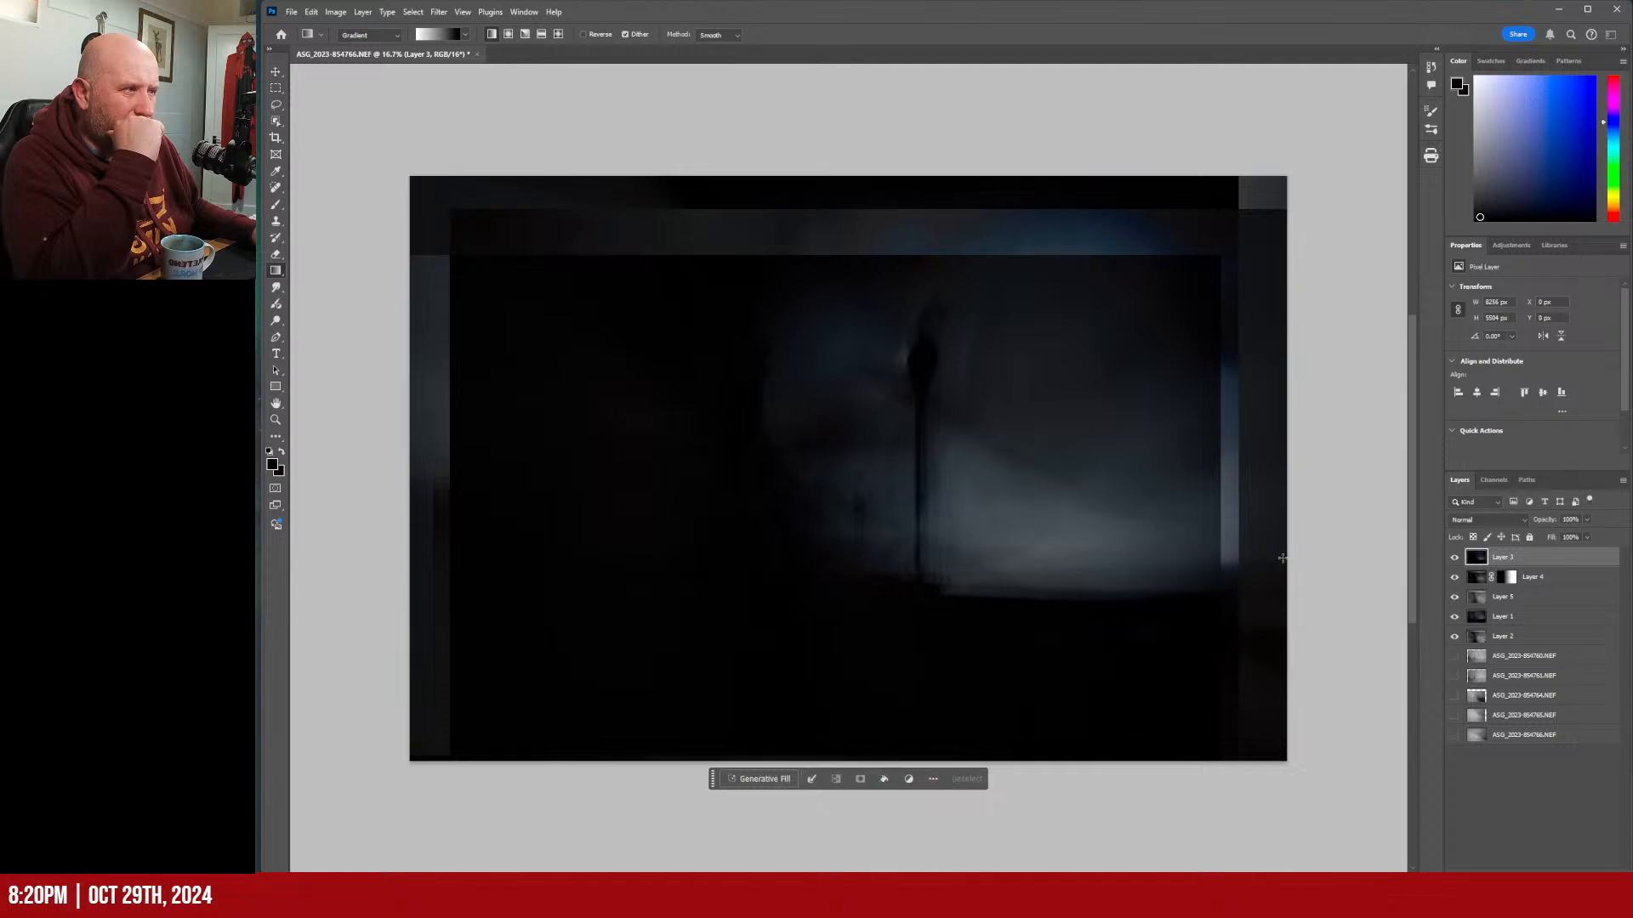
Add a layer mask to Layer 3 from the selection, invert the mask, and toggle the layer to compare the effect.
left_click(1517, 879)
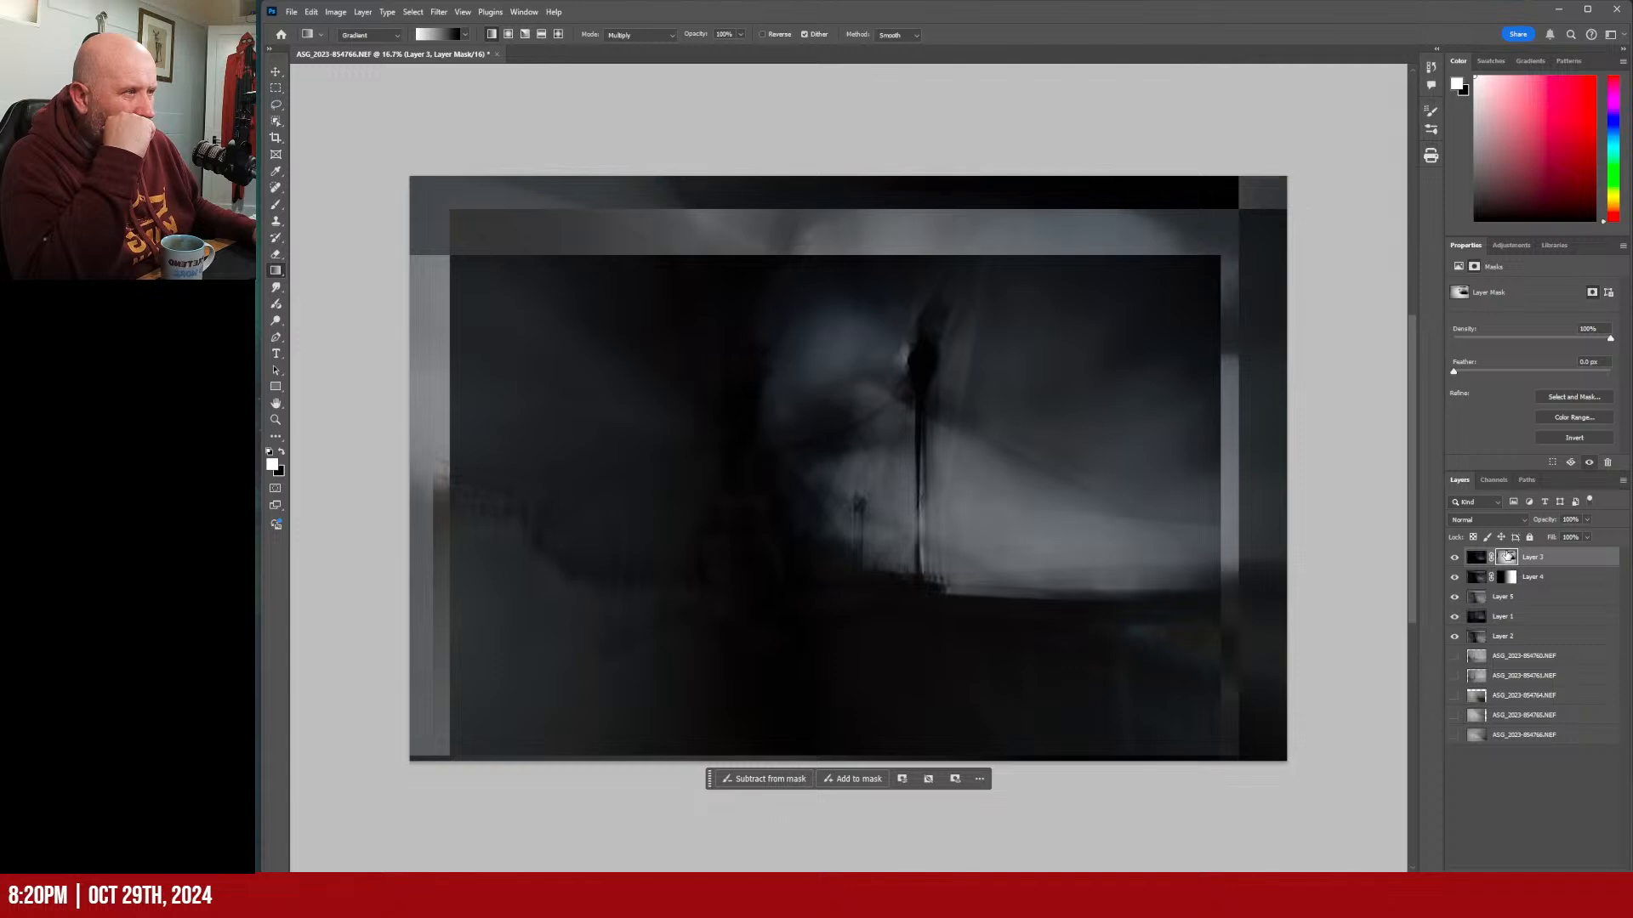
left_click(1458, 268)
left_click(1475, 267)
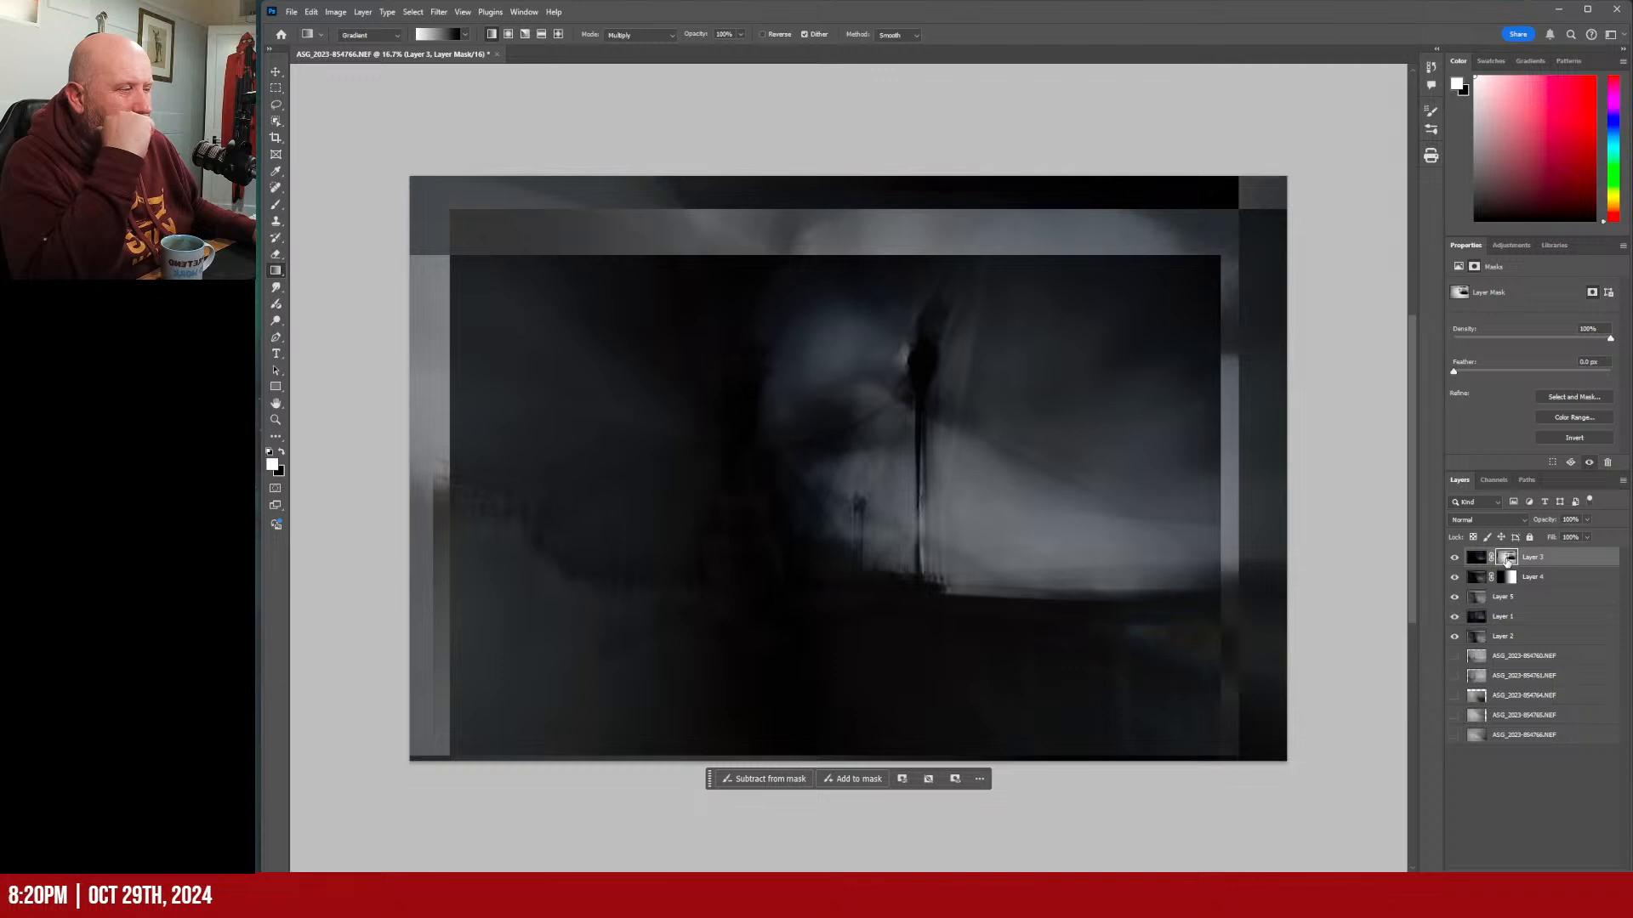
left_click(1551, 440)
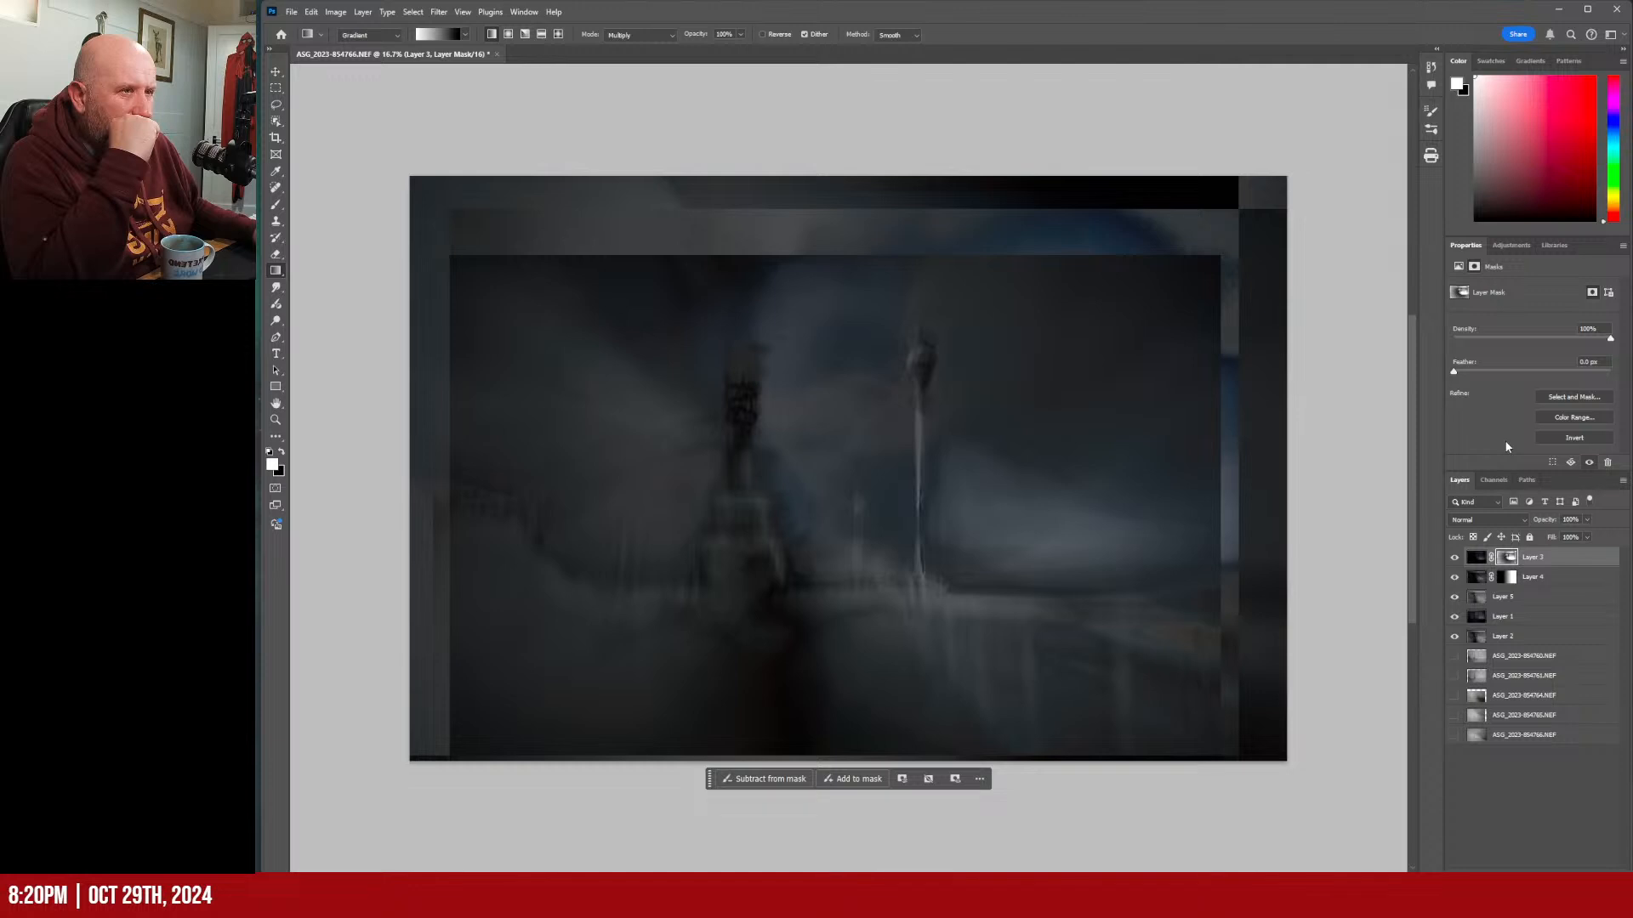
left_click(1454, 558)
left_click(1454, 558)
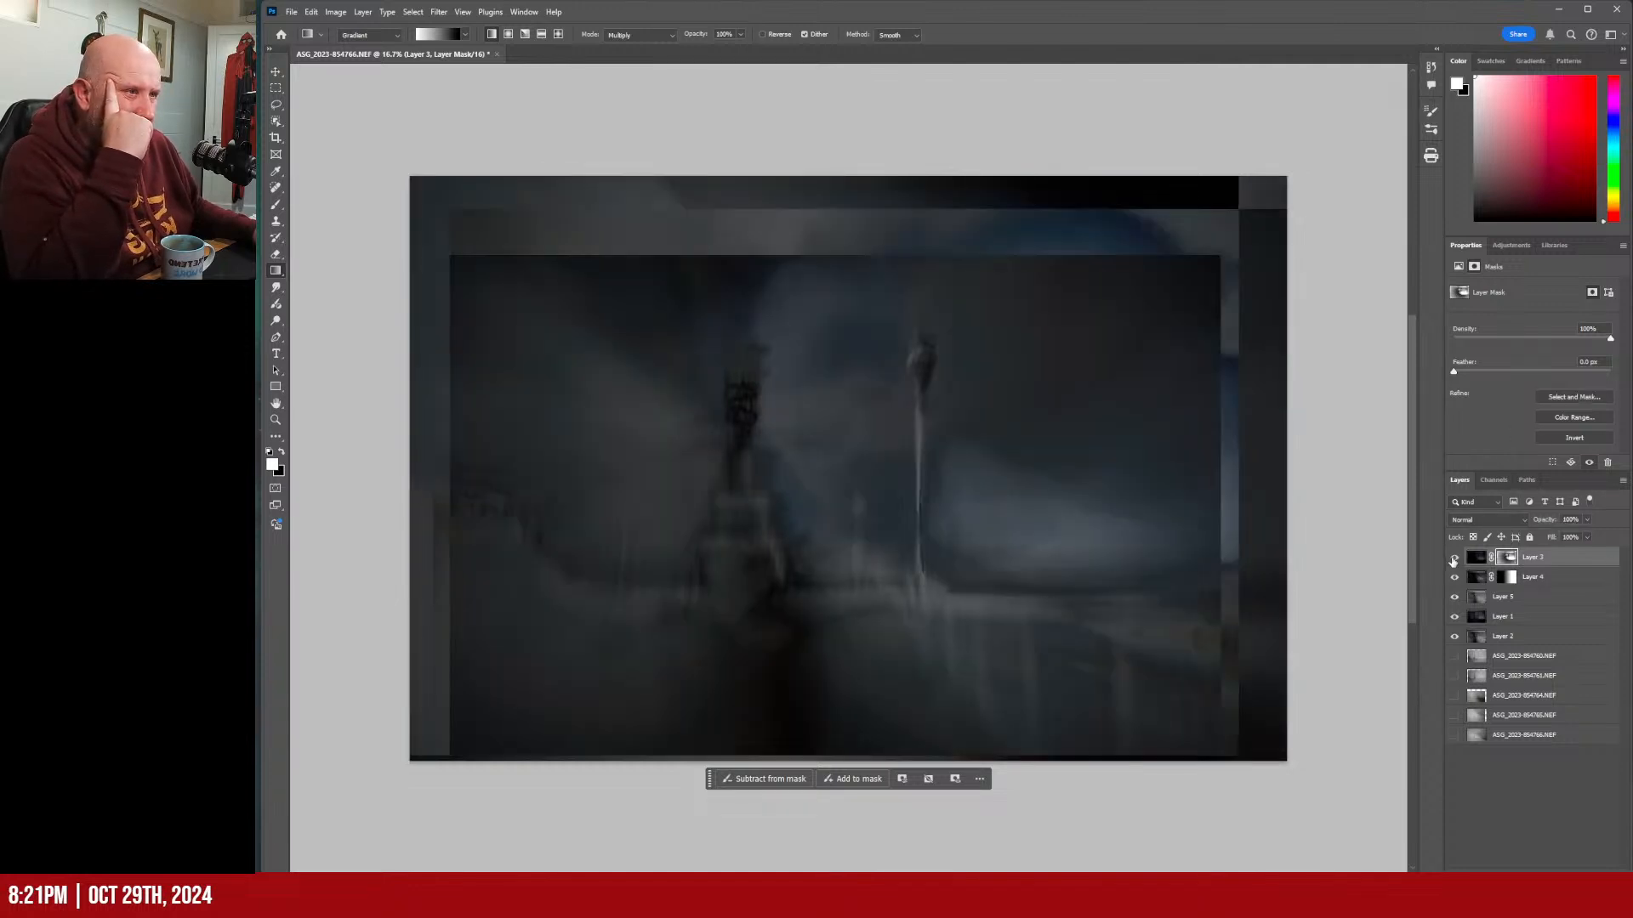
Compare Layer 3 on and off, delete its Color Range mask and give the layer a solid black mask instead.
left_click(1454, 558)
left_click(1454, 557)
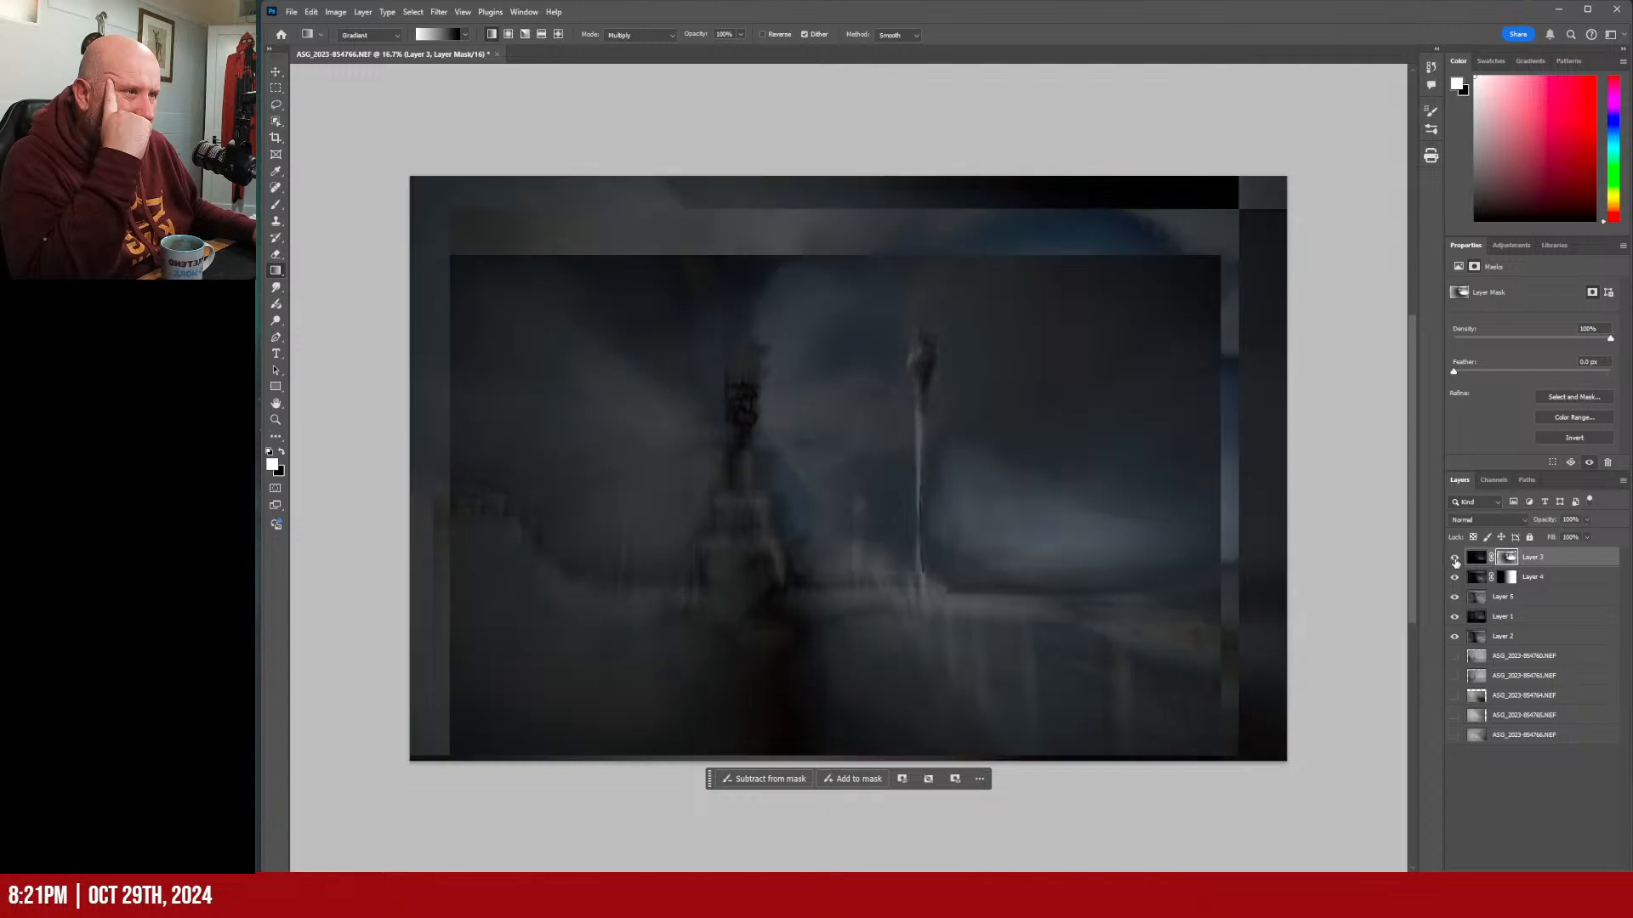
right_click(1507, 560)
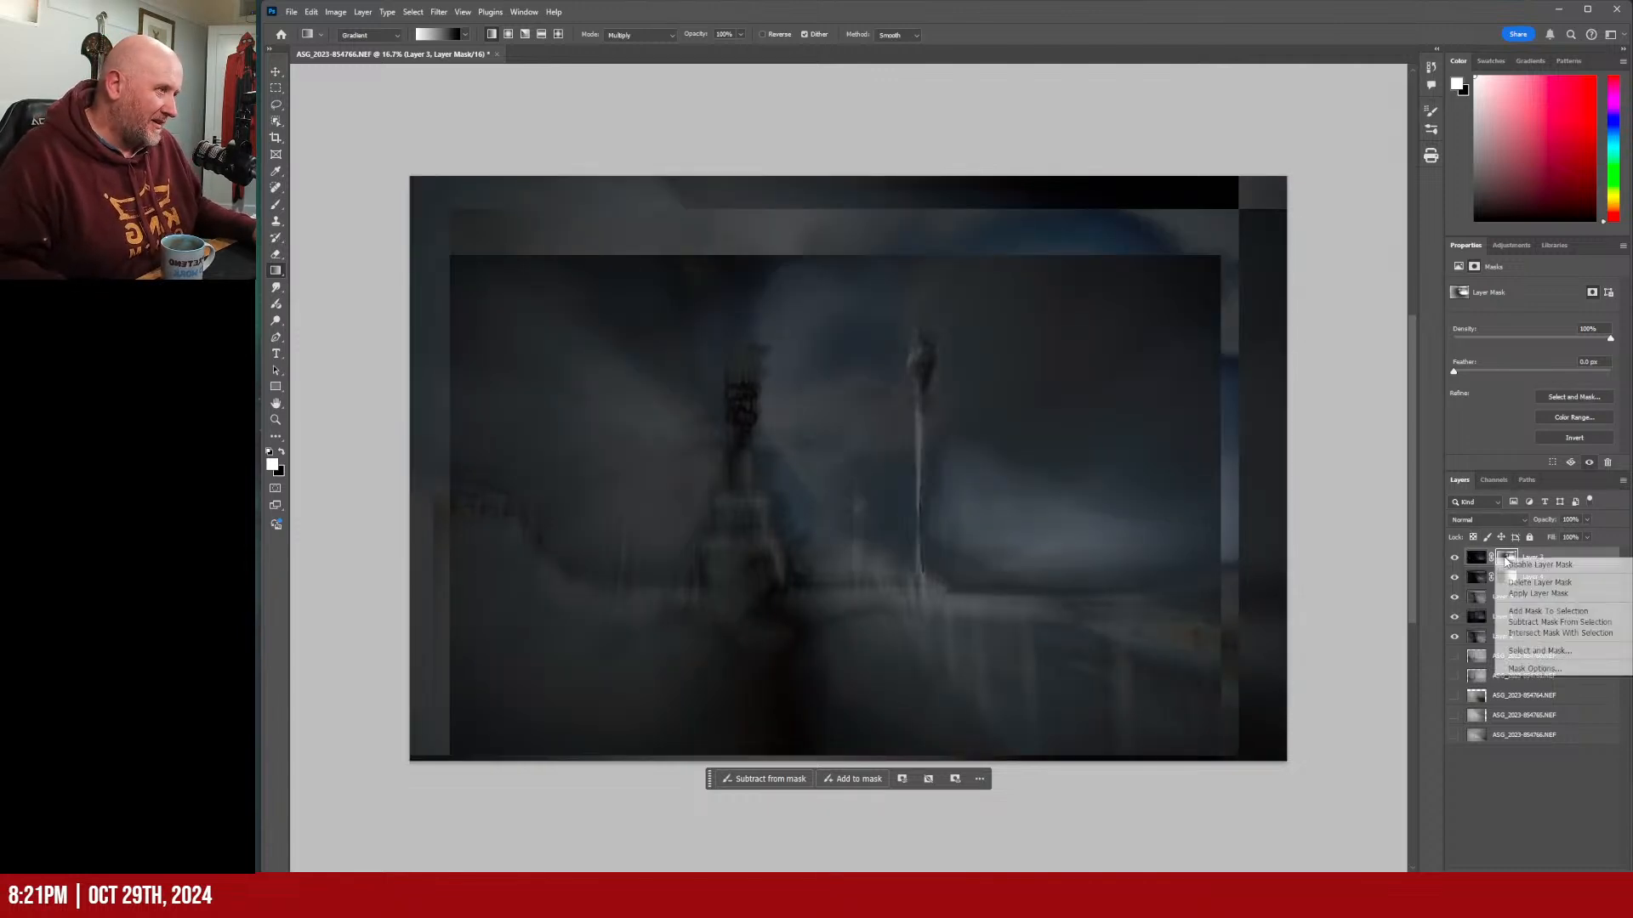
left_click(1535, 584)
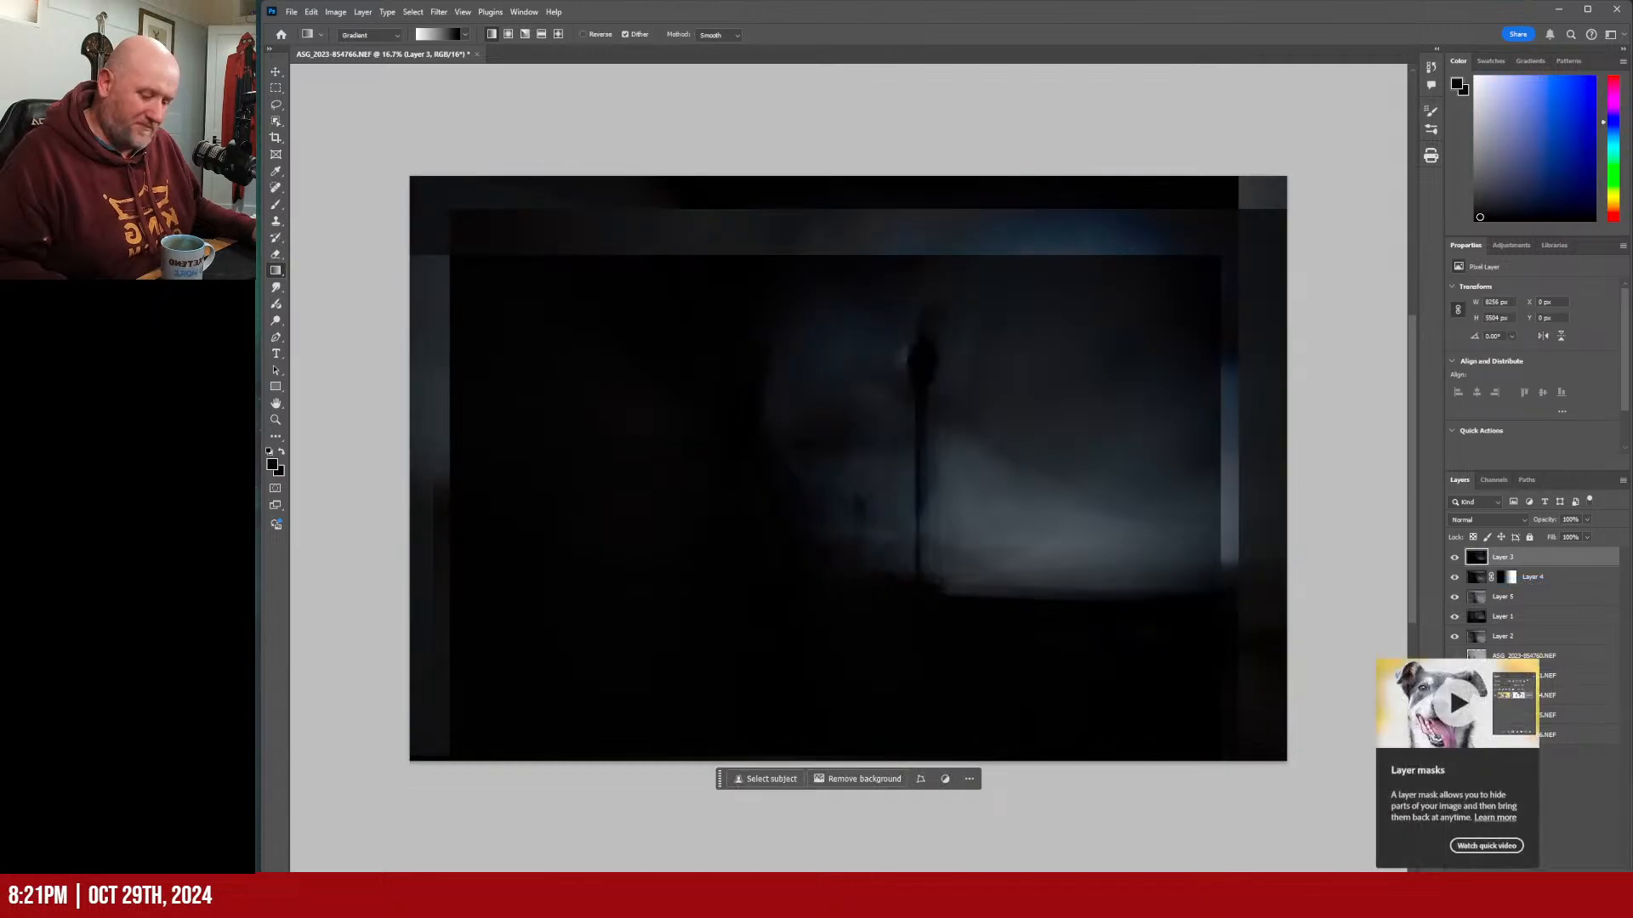
key("ctrl+z")
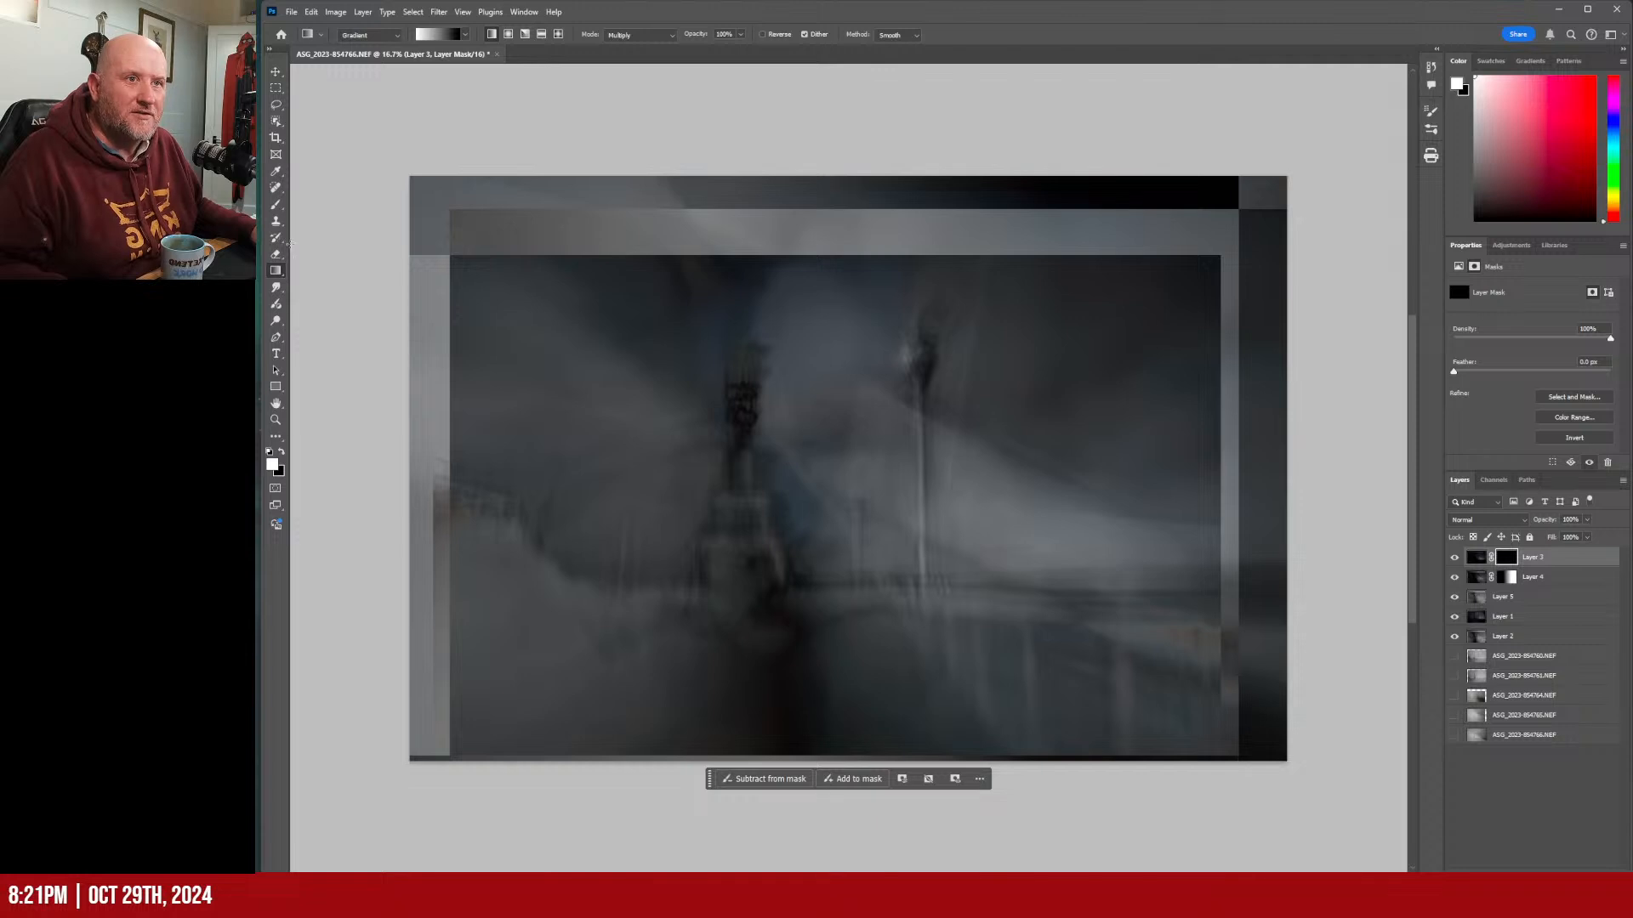
Enlarge the hard Brush to 500 px, try a white vertical stroke on Layer 3's mask beside the lamp post, and undo it.
left_click(276, 205)
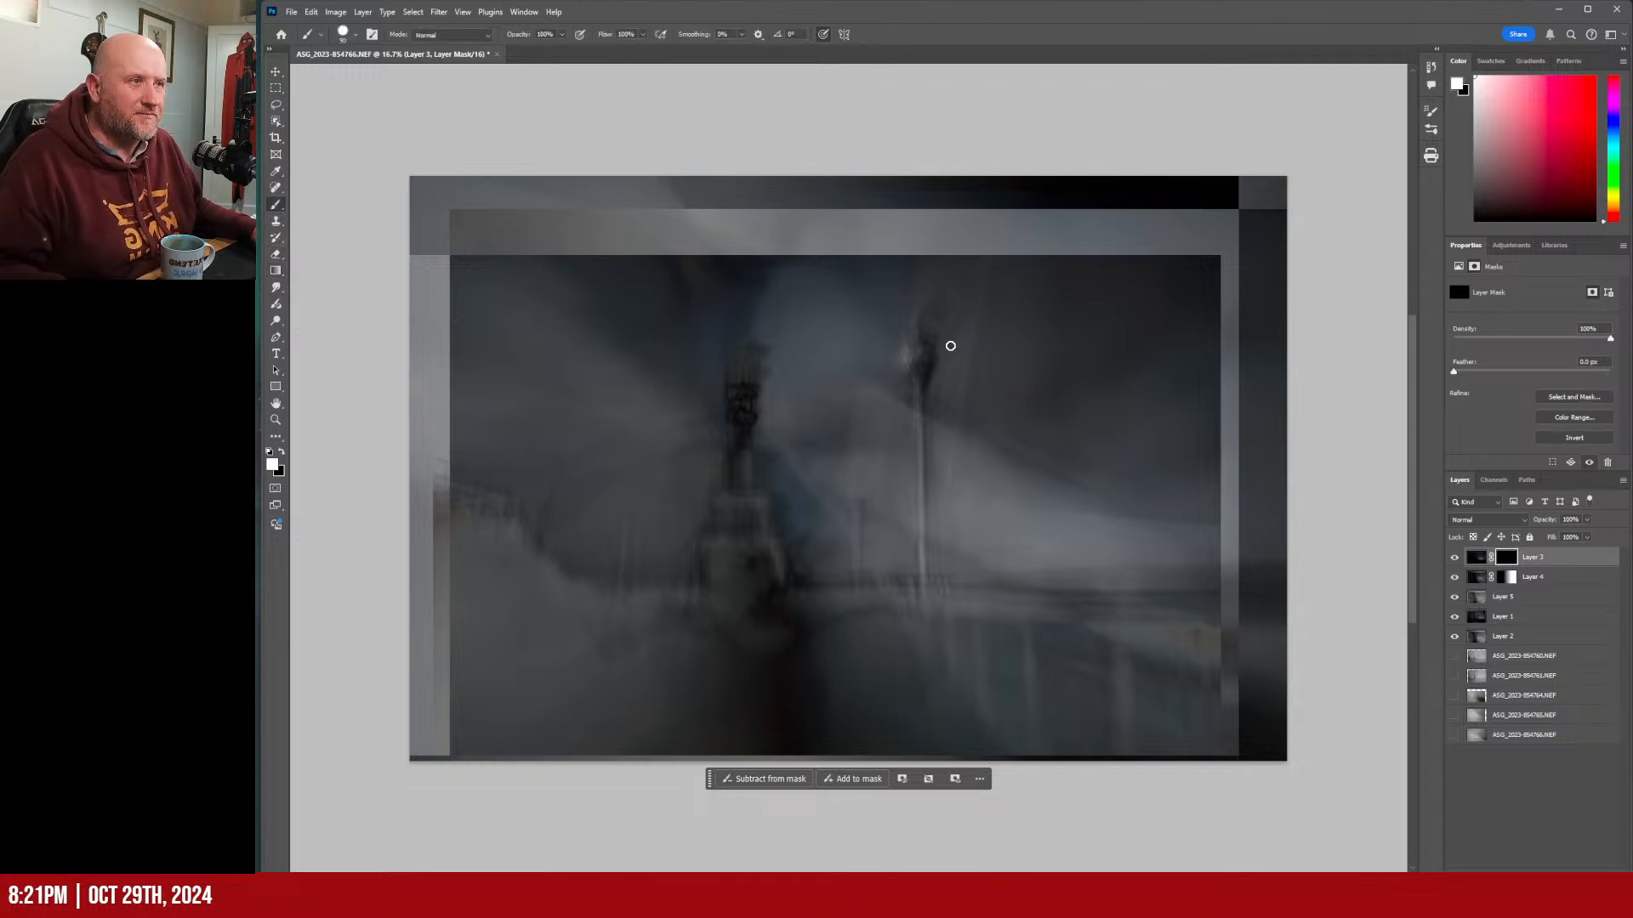
key("bracketright")
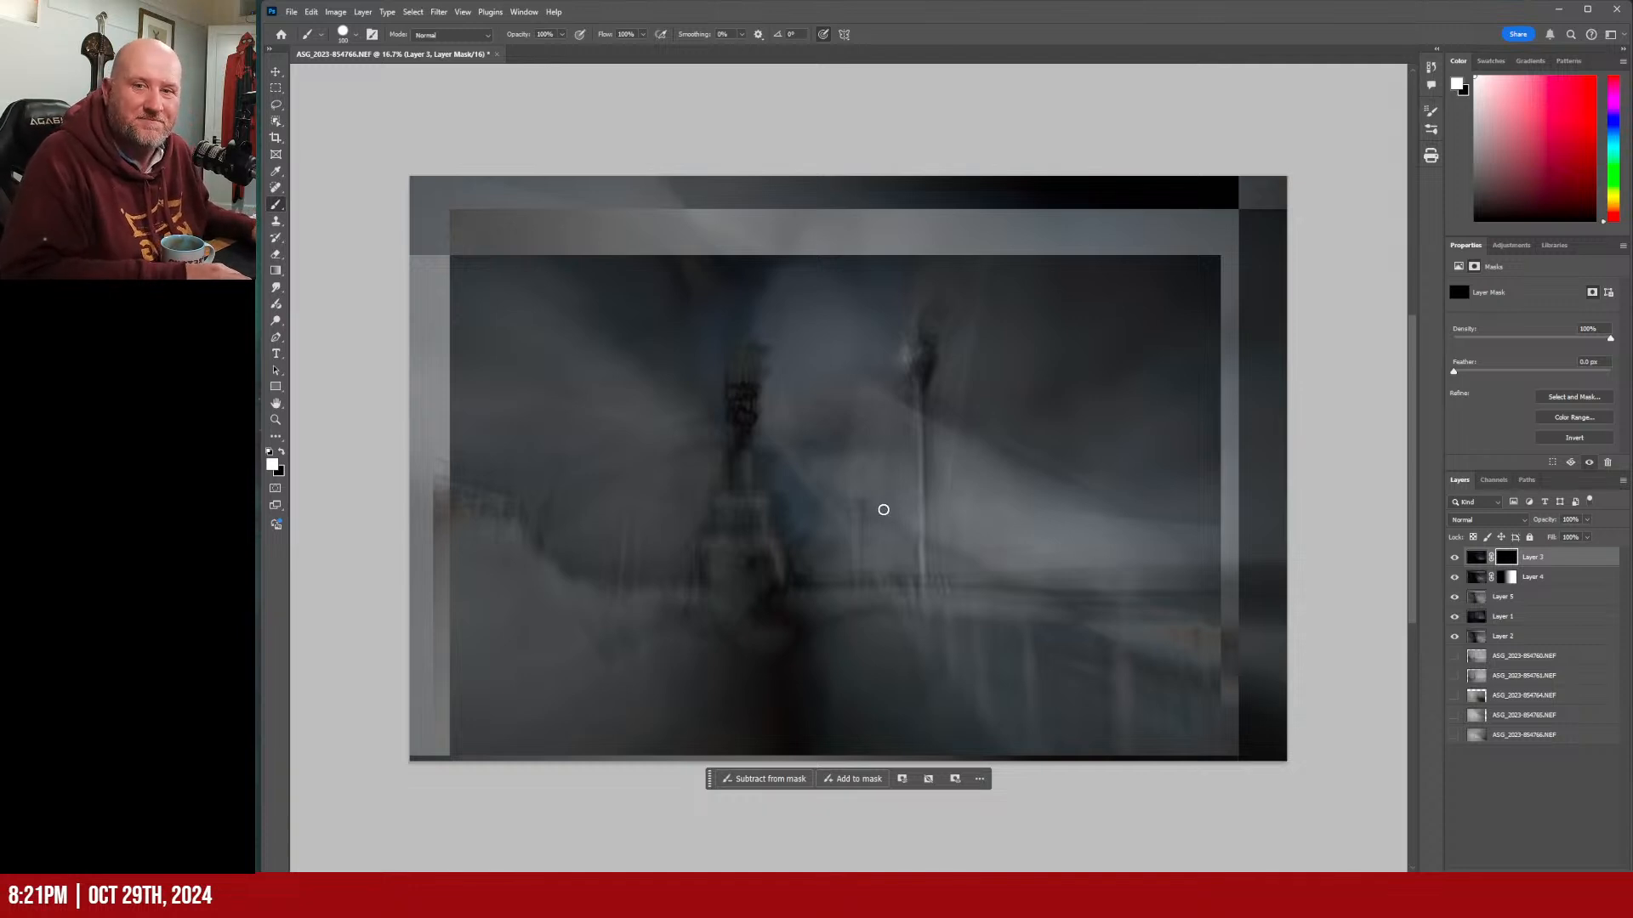
key("bracketright")
key("bracketright")
key("bracketright")
key("bracketright")
key("bracketright")
key("bracketright")
key("bracketright")
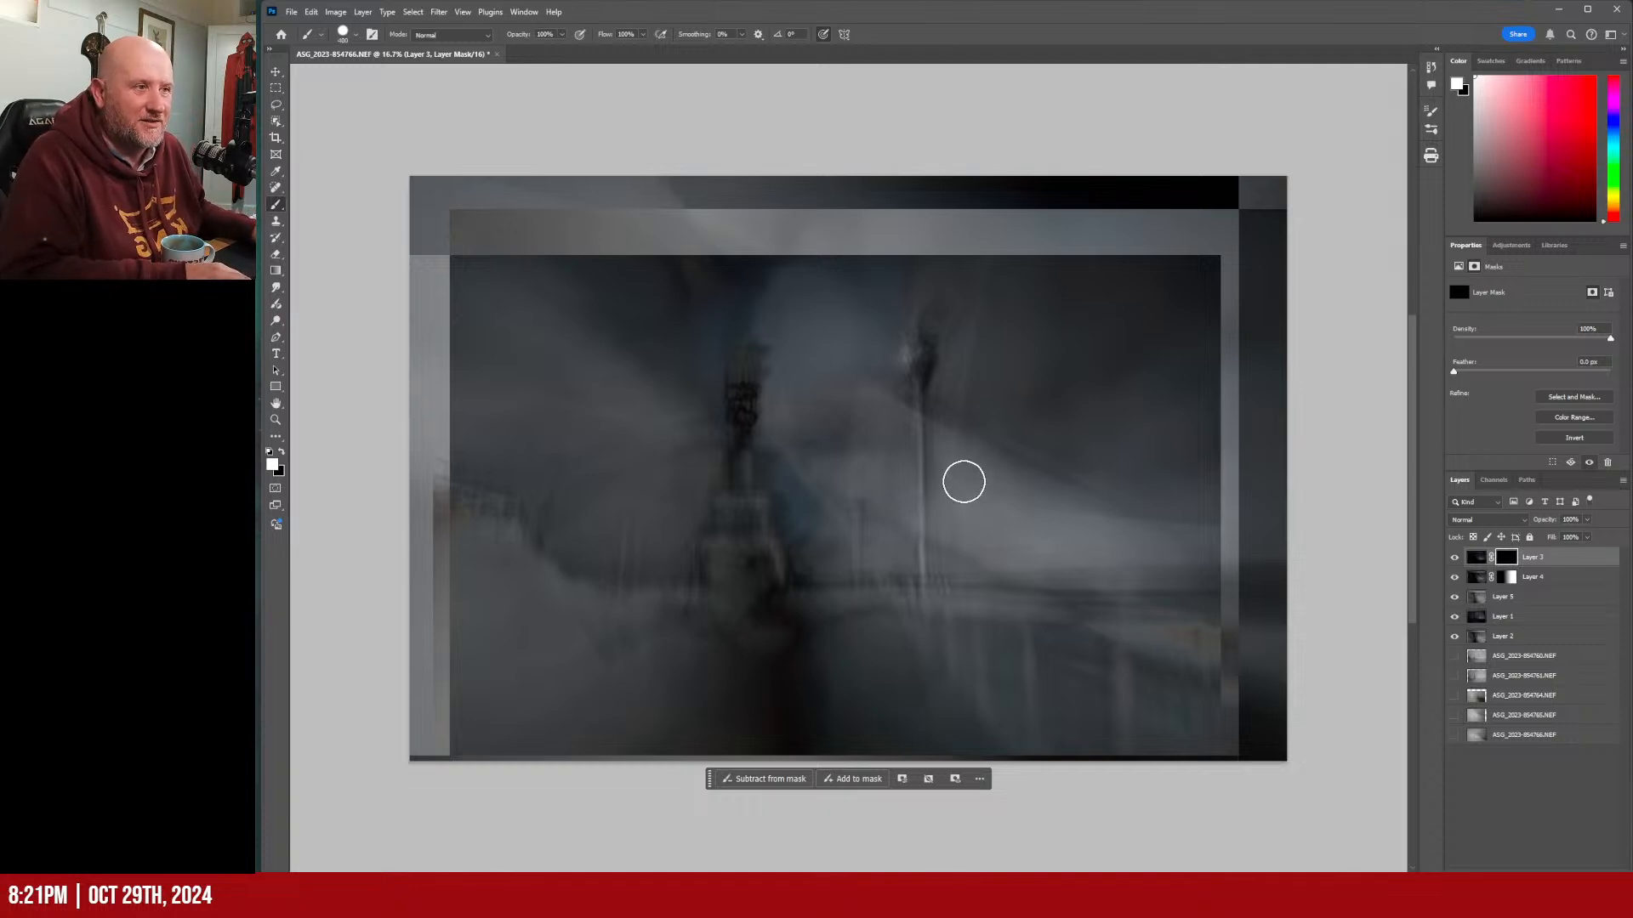
key("bracketright")
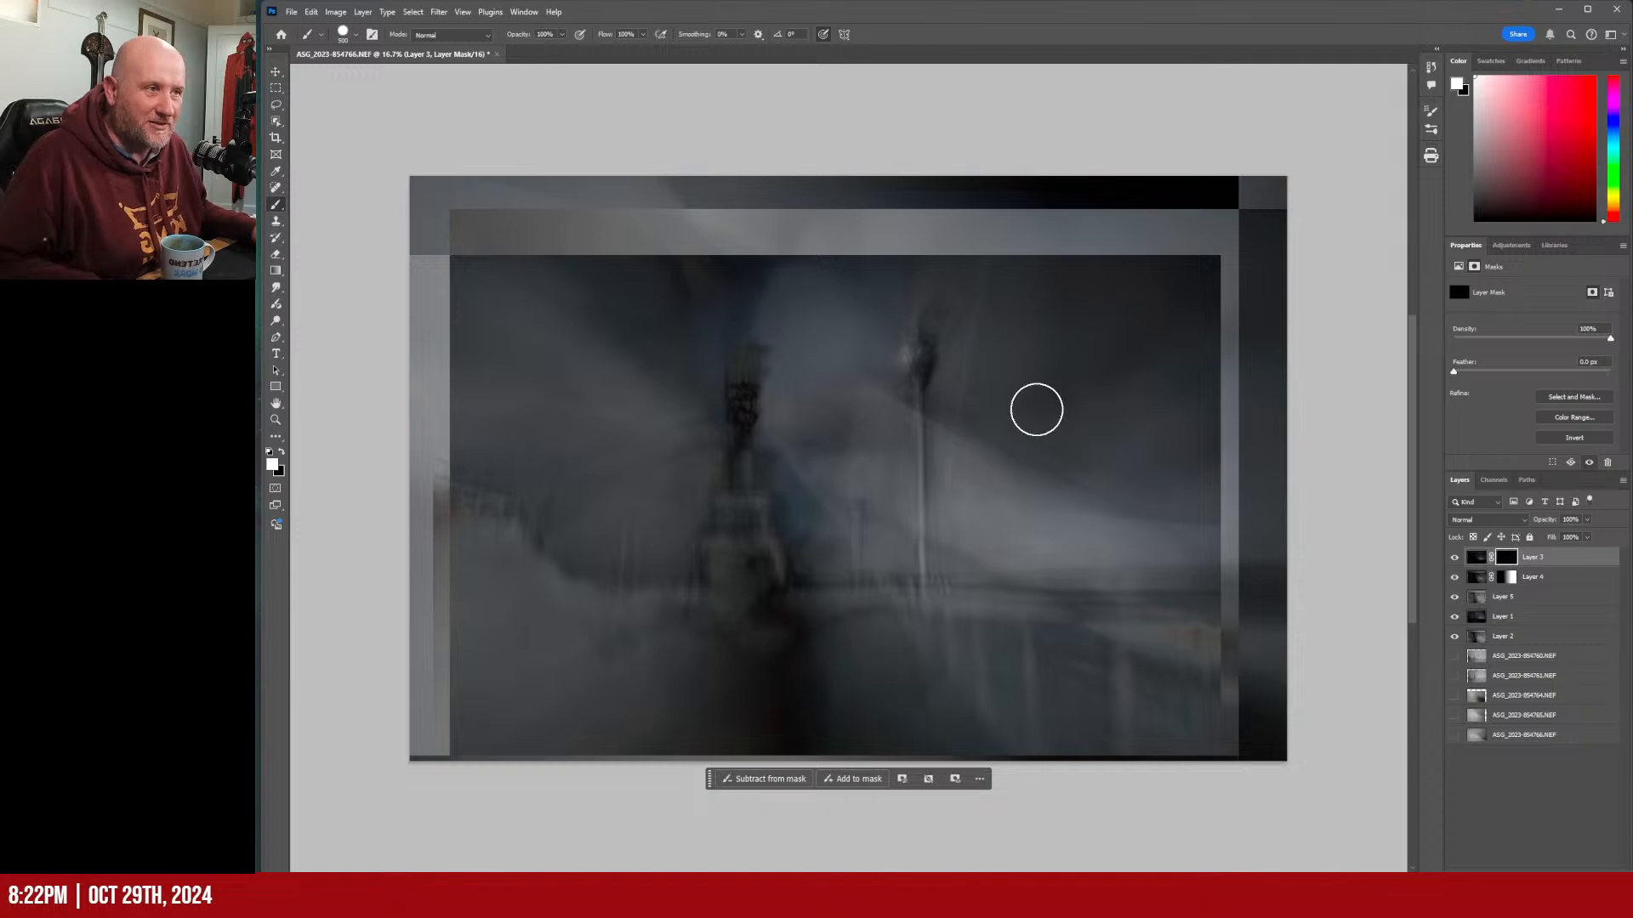
left_click_drag(958, 324, 954, 462)
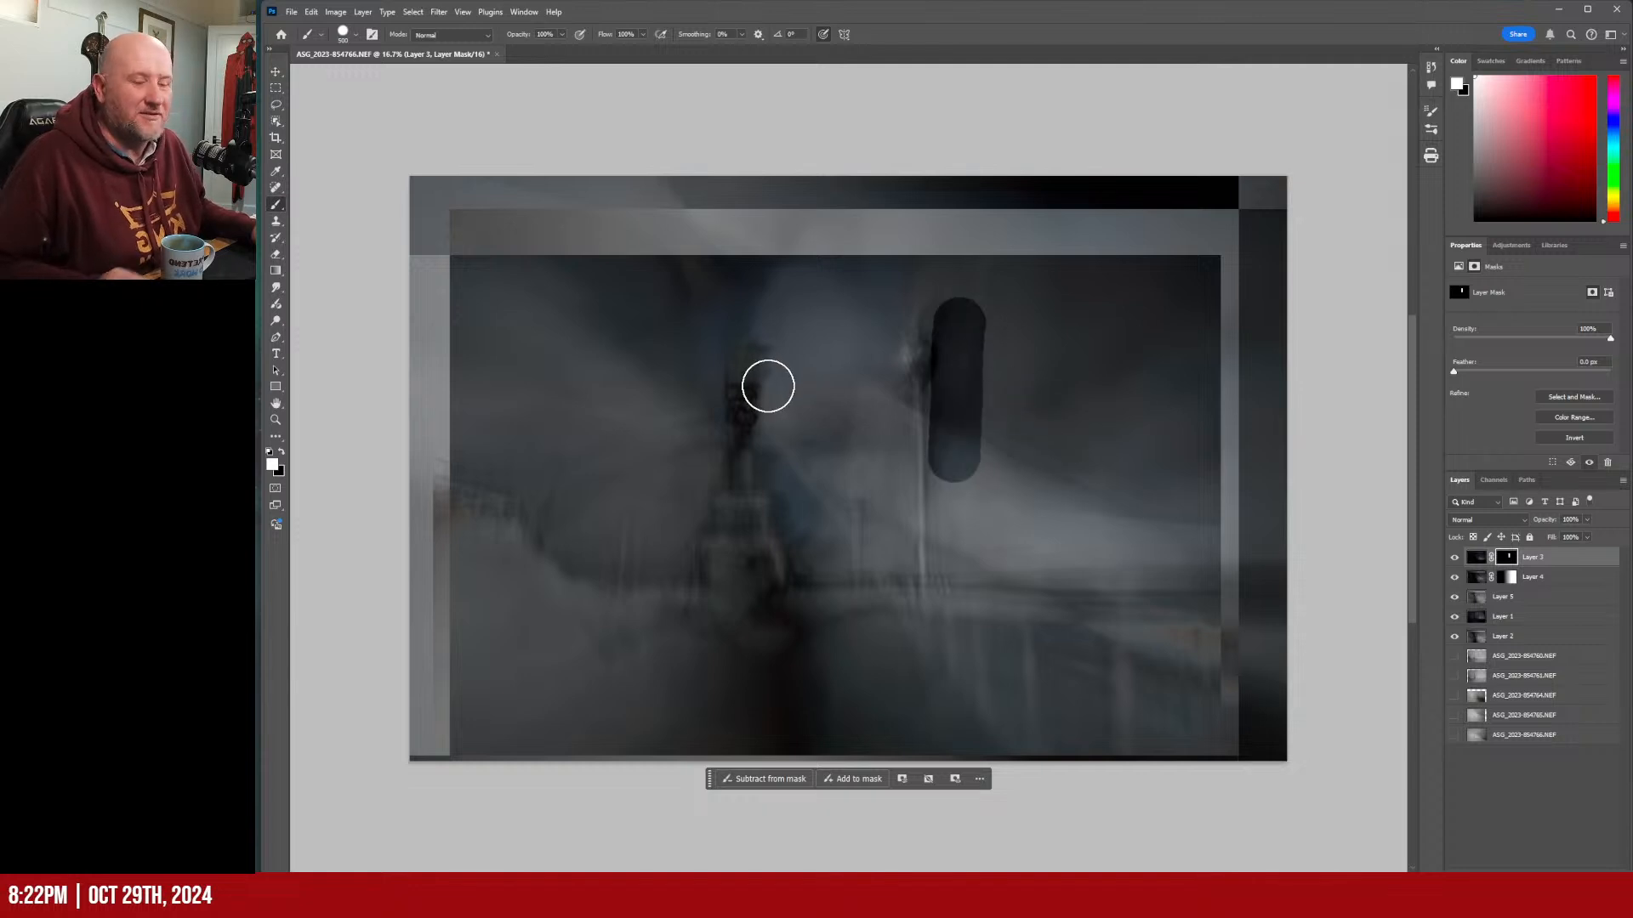
key("ctrl+z")
Soften the brush and try painting white on Layer 3's mask across the upper sky beside the lamp post.
left_click(354, 36)
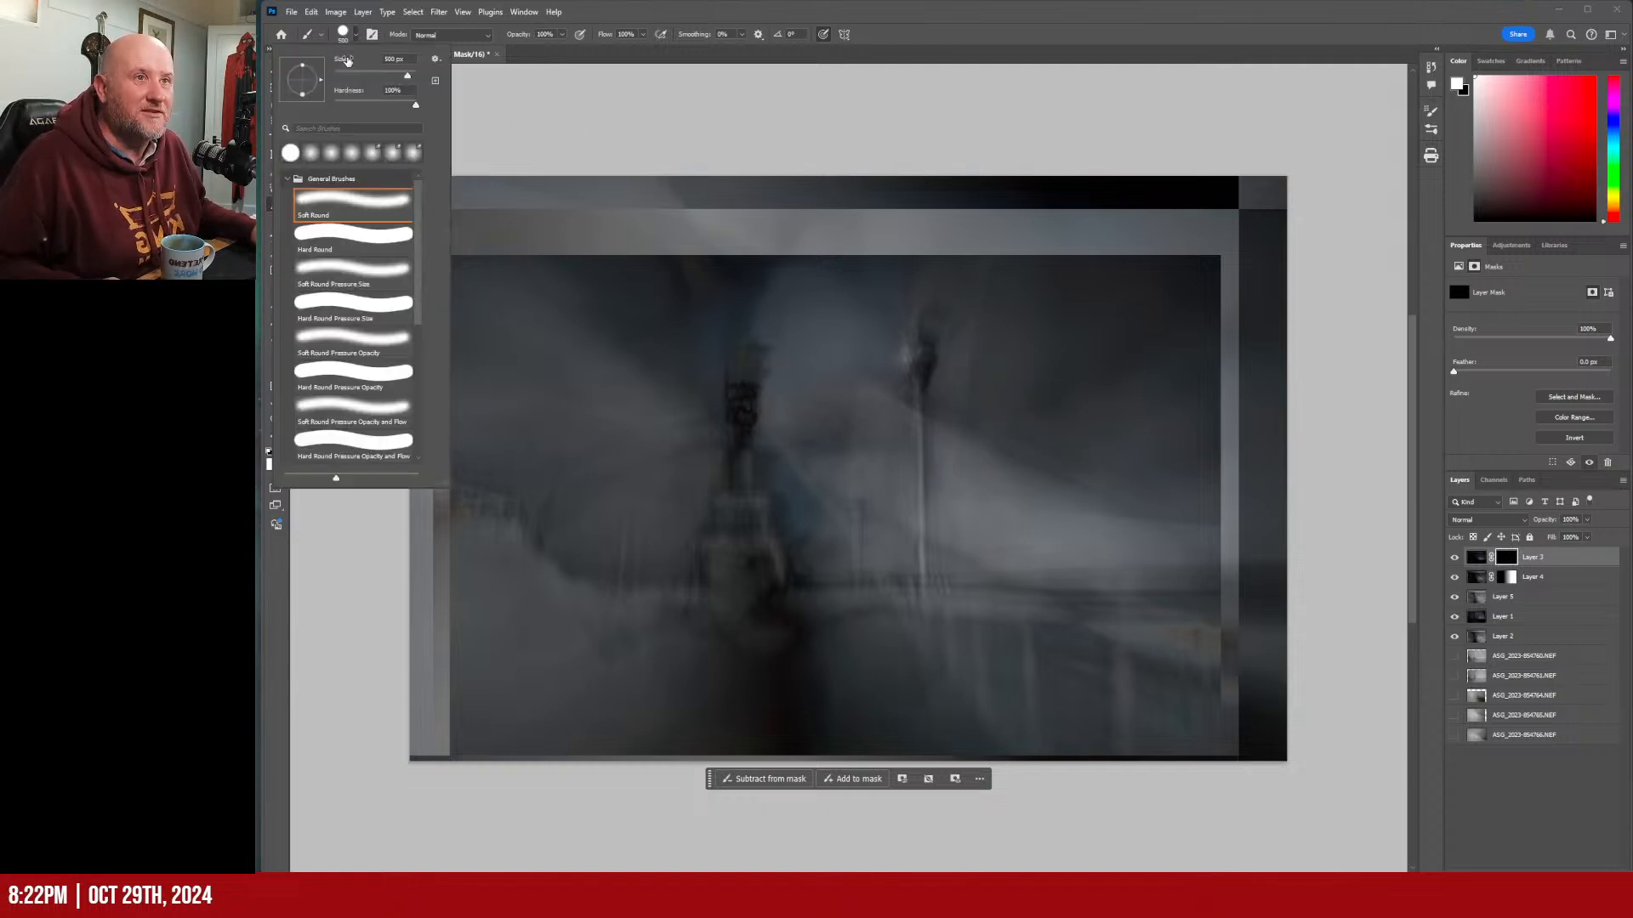
key("Return")
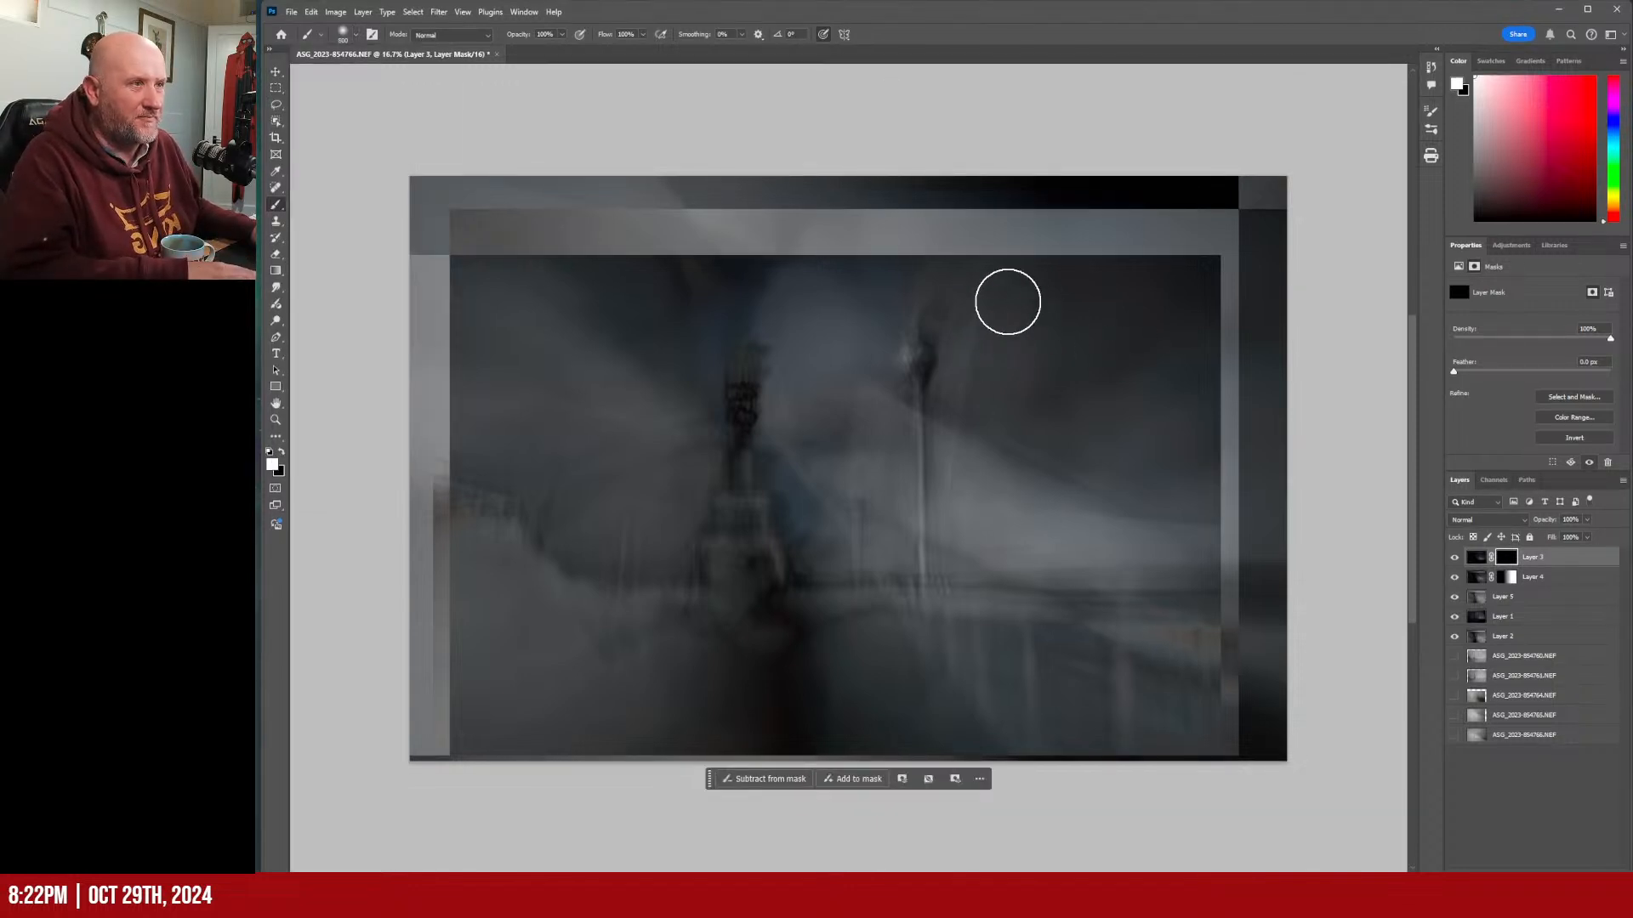
mouse_move(968, 271)
left_mouse_down()
mouse_move(960, 581)
mouse_move(1147, 620)
mouse_move(1265, 616)
mouse_move(1038, 571)
mouse_move(1182, 568)
mouse_move(997, 557)
mouse_move(1002, 355)
mouse_move(1007, 465)
mouse_move(1040, 405)
mouse_move(1054, 430)
mouse_move(1049, 336)
mouse_move(1092, 308)
mouse_move(1103, 257)
mouse_move(1152, 247)
mouse_move(1207, 462)
mouse_move(1207, 249)
mouse_move(1120, 269)
mouse_move(908, 270)
mouse_move(872, 322)
mouse_move(918, 279)
mouse_move(903, 302)
mouse_move(859, 341)
mouse_move(876, 416)
mouse_move(864, 364)
mouse_move(880, 320)
mouse_move(940, 276)
mouse_move(875, 341)
mouse_move(868, 407)
mouse_move(853, 338)
mouse_move(879, 542)
mouse_move(886, 423)
mouse_move(883, 567)
mouse_move(822, 559)
mouse_move(805, 469)
mouse_move(796, 484)
mouse_move(790, 273)
mouse_move(809, 436)
mouse_move(823, 246)
mouse_move(826, 326)
mouse_move(783, 437)
mouse_move(805, 391)
mouse_move(864, 405)
mouse_move(868, 302)
mouse_move(1228, 295)
left_mouse_up()
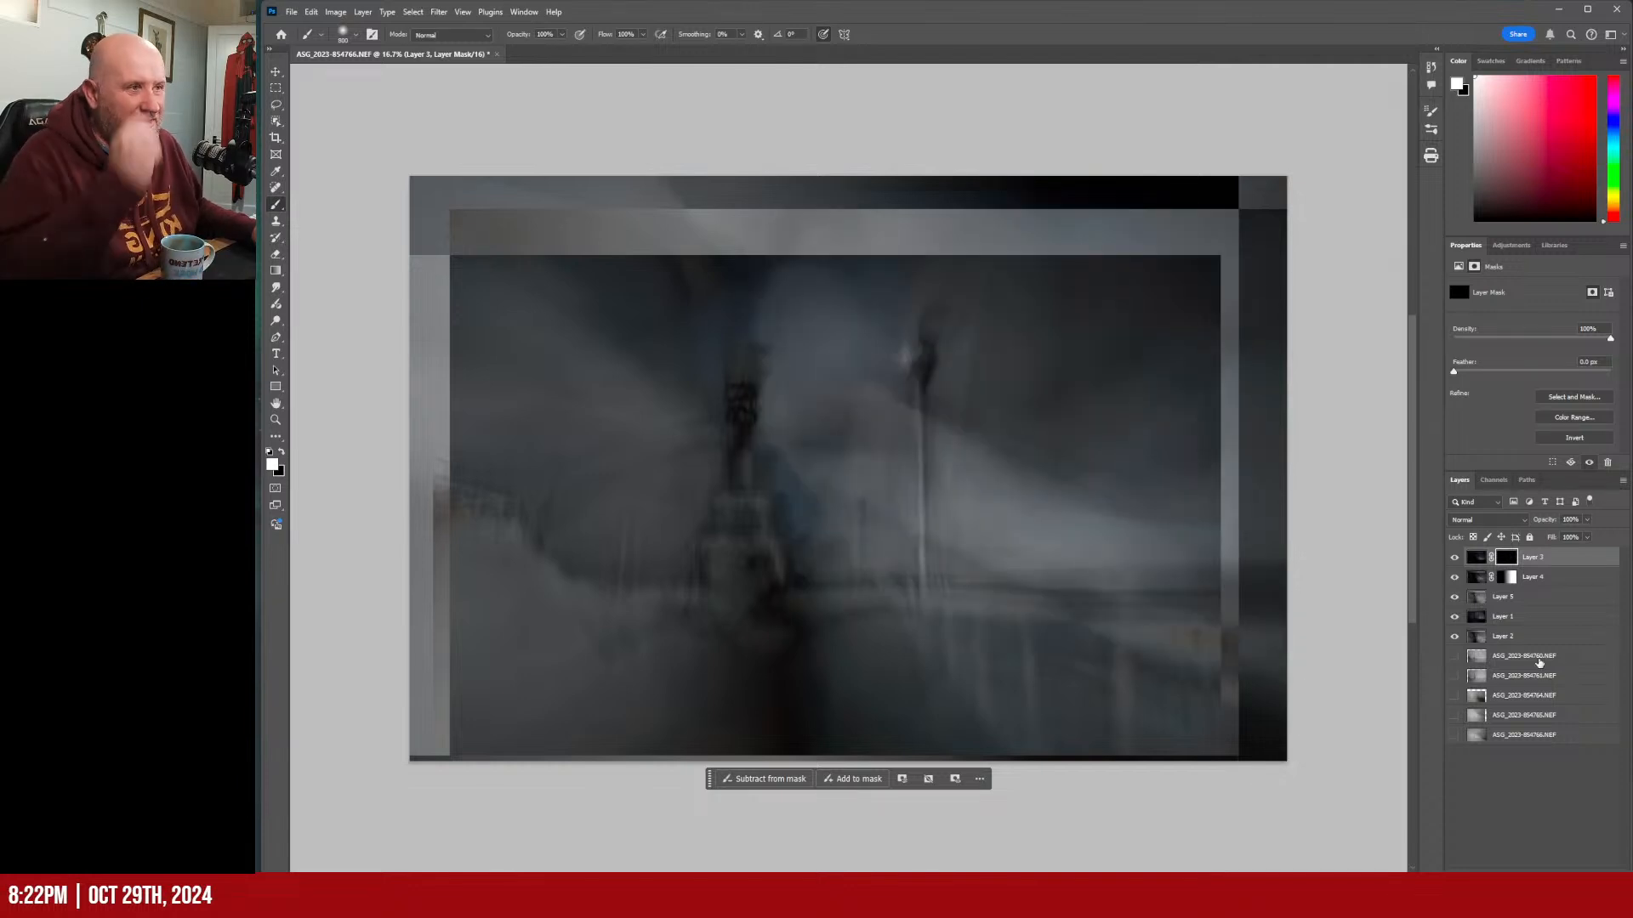
Check Layer 3's visibility and delete its black layer mask.
left_click(1454, 556)
right_click(1506, 557)
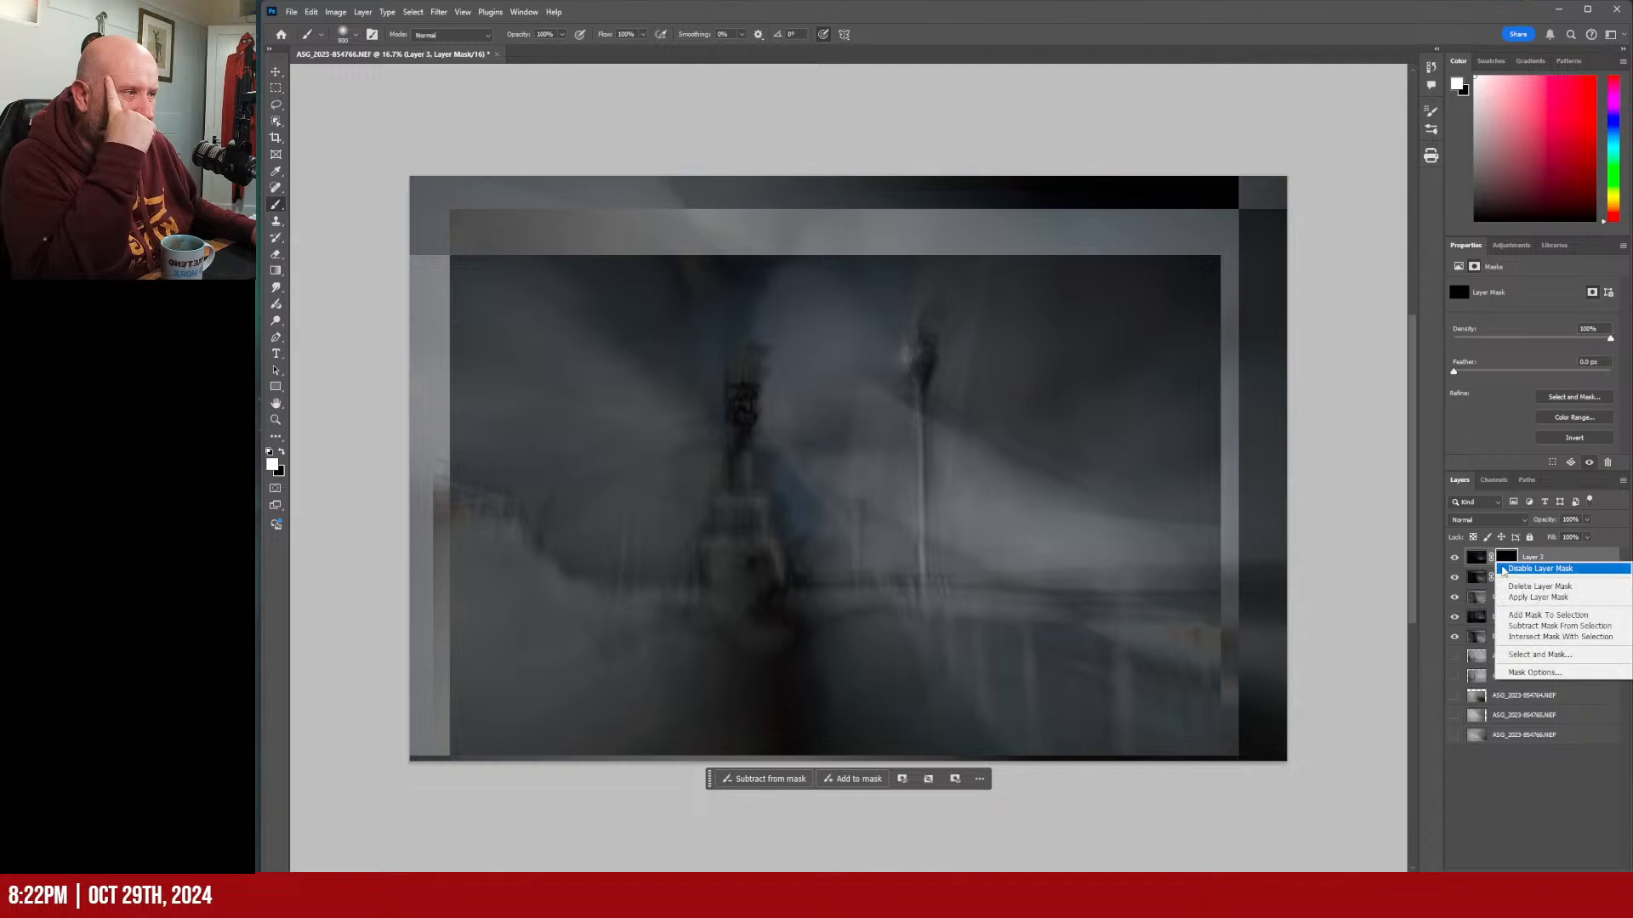
left_click(1532, 587)
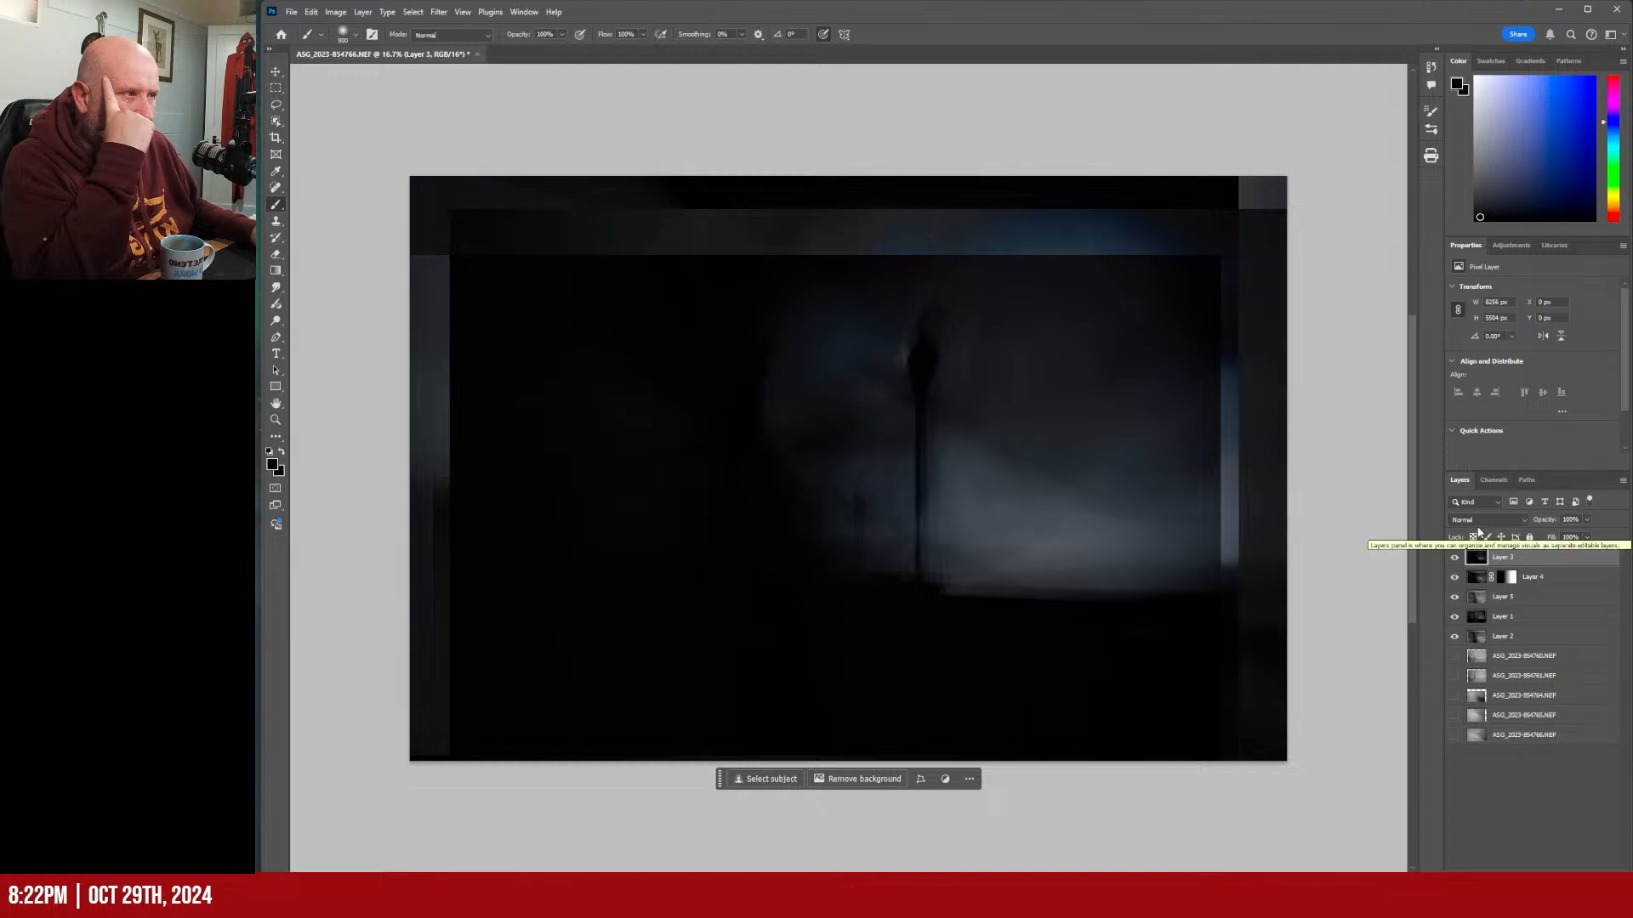
In Layer 3's Blending Options, split Blend If's Current Layer black slider from 0 to fade the dark tones, keeping white at 255.
right_click(1527, 557)
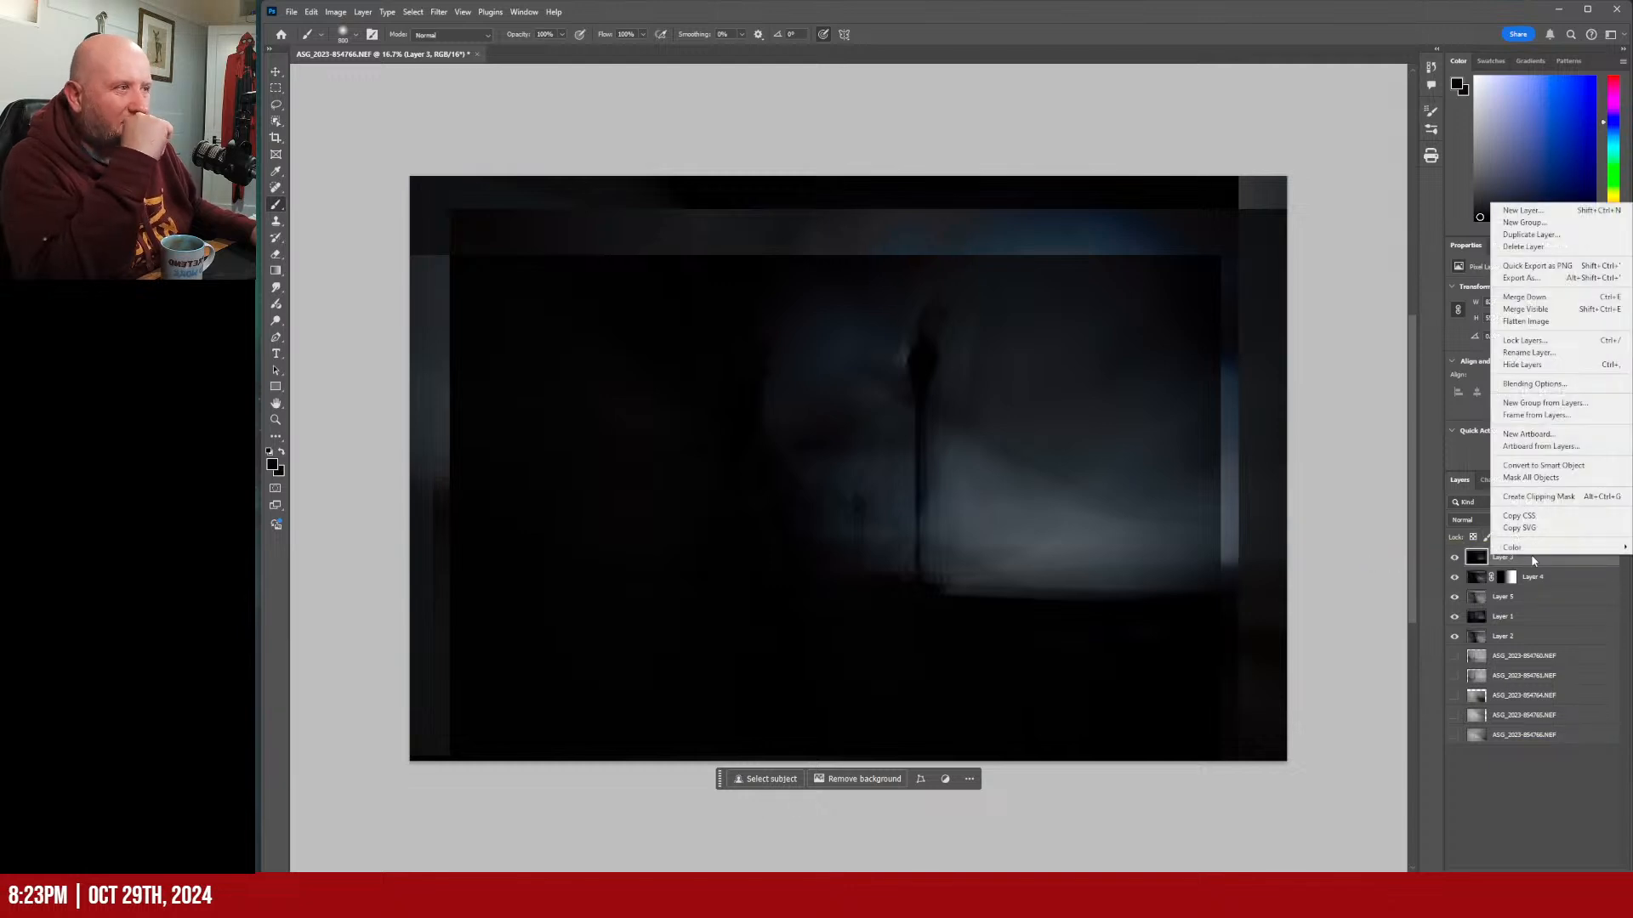
left_click(1529, 388)
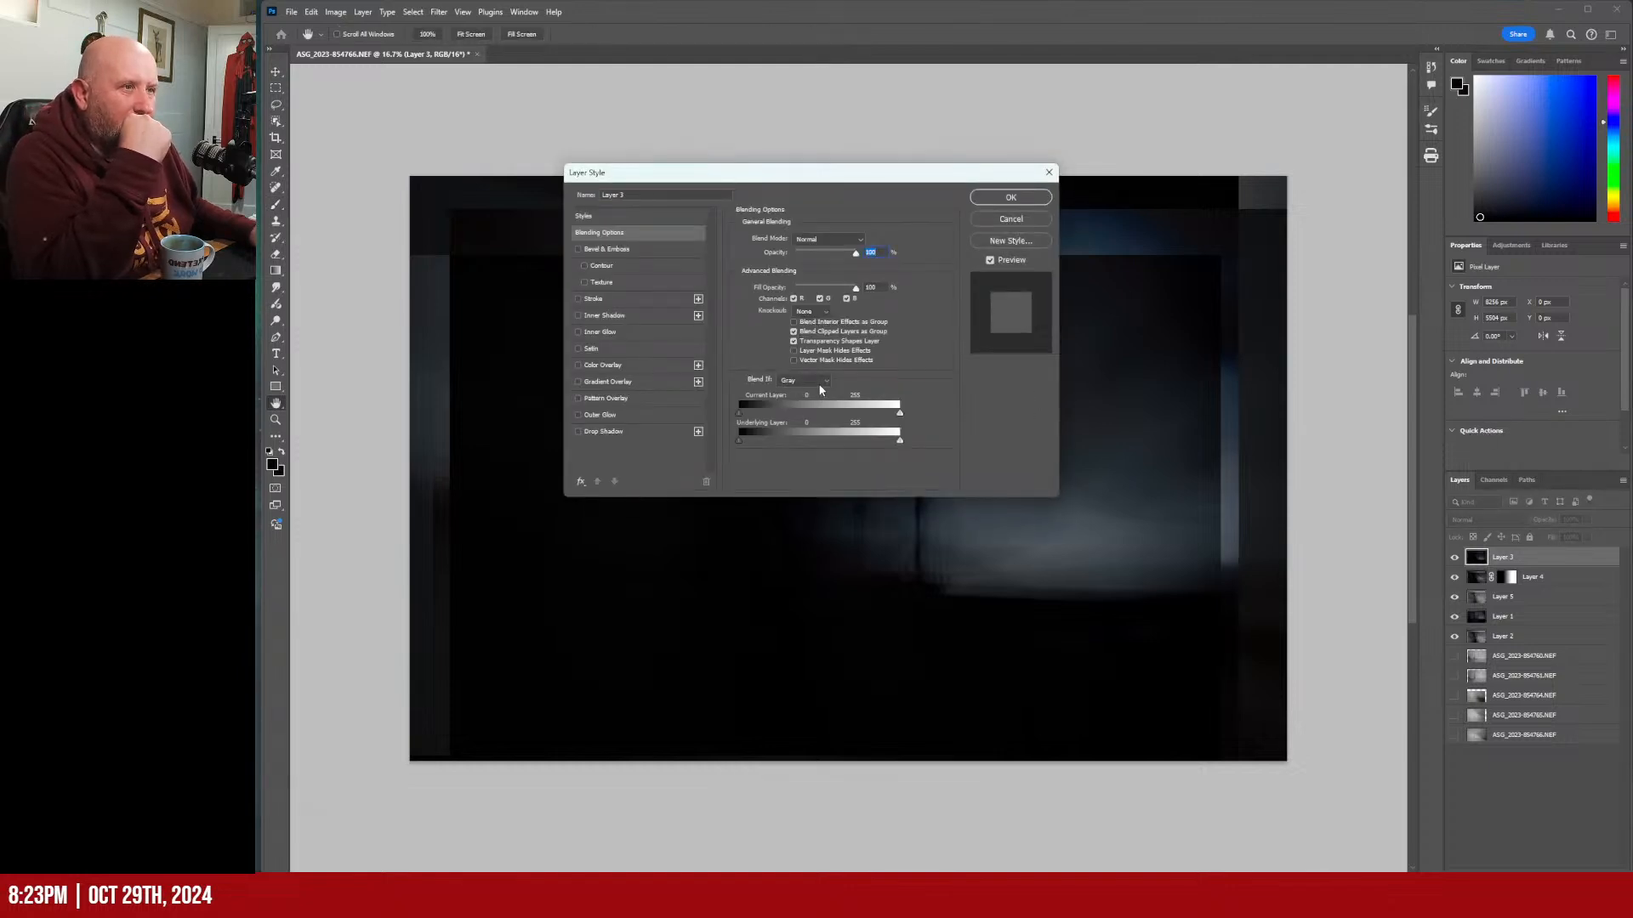
left_click_drag(837, 179, 1117, 82)
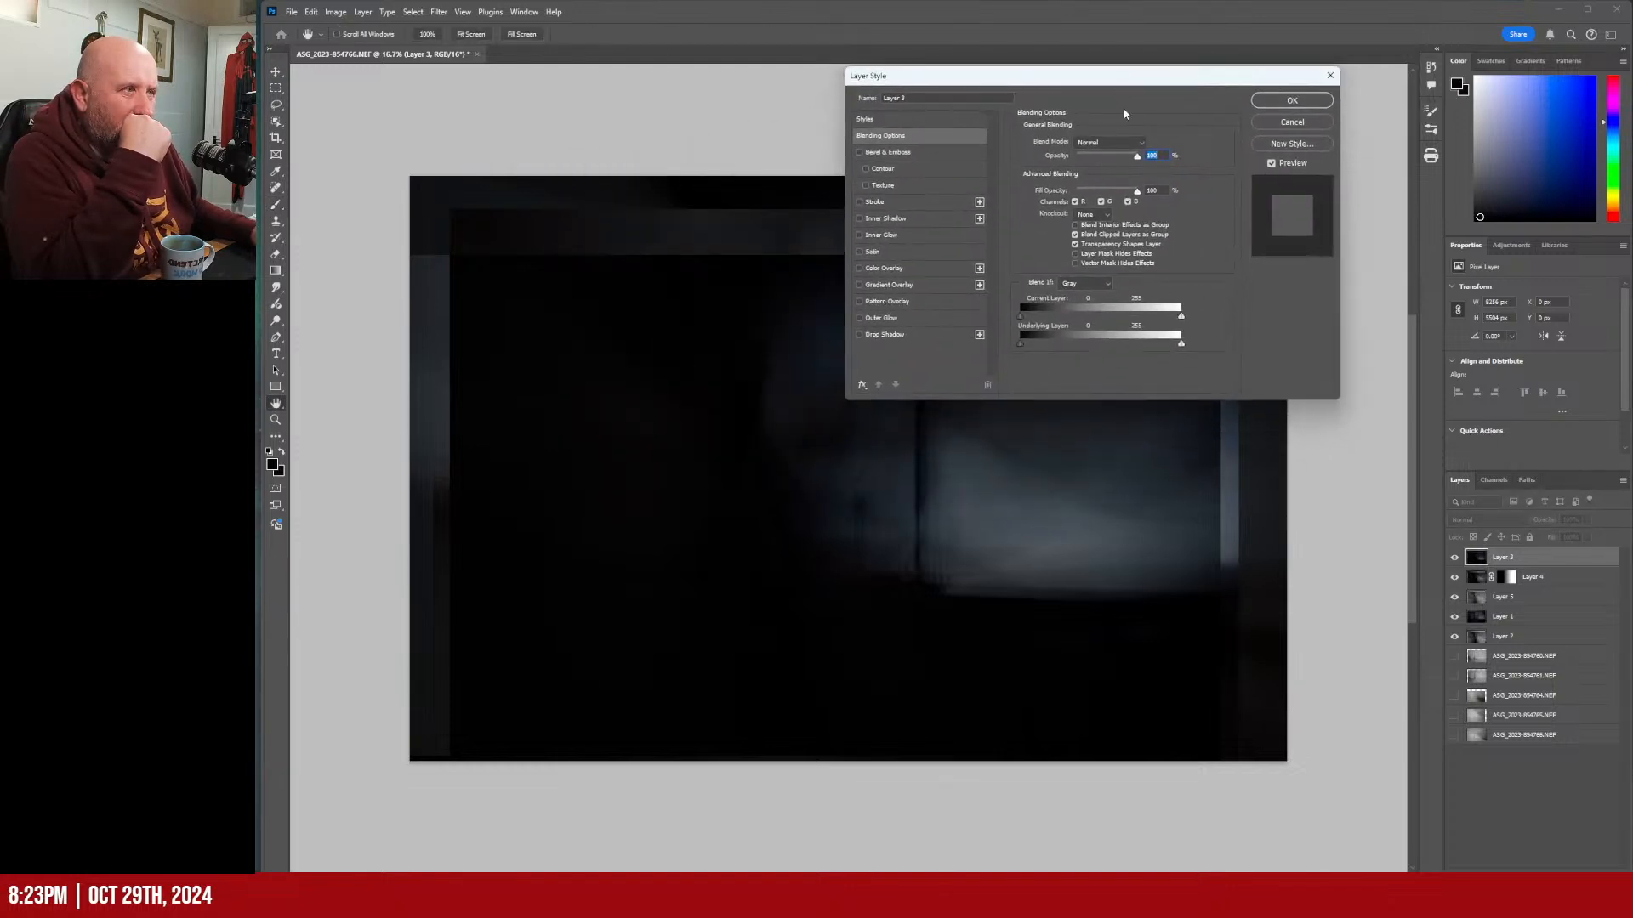
left_click_drag(1039, 320, 1030, 322)
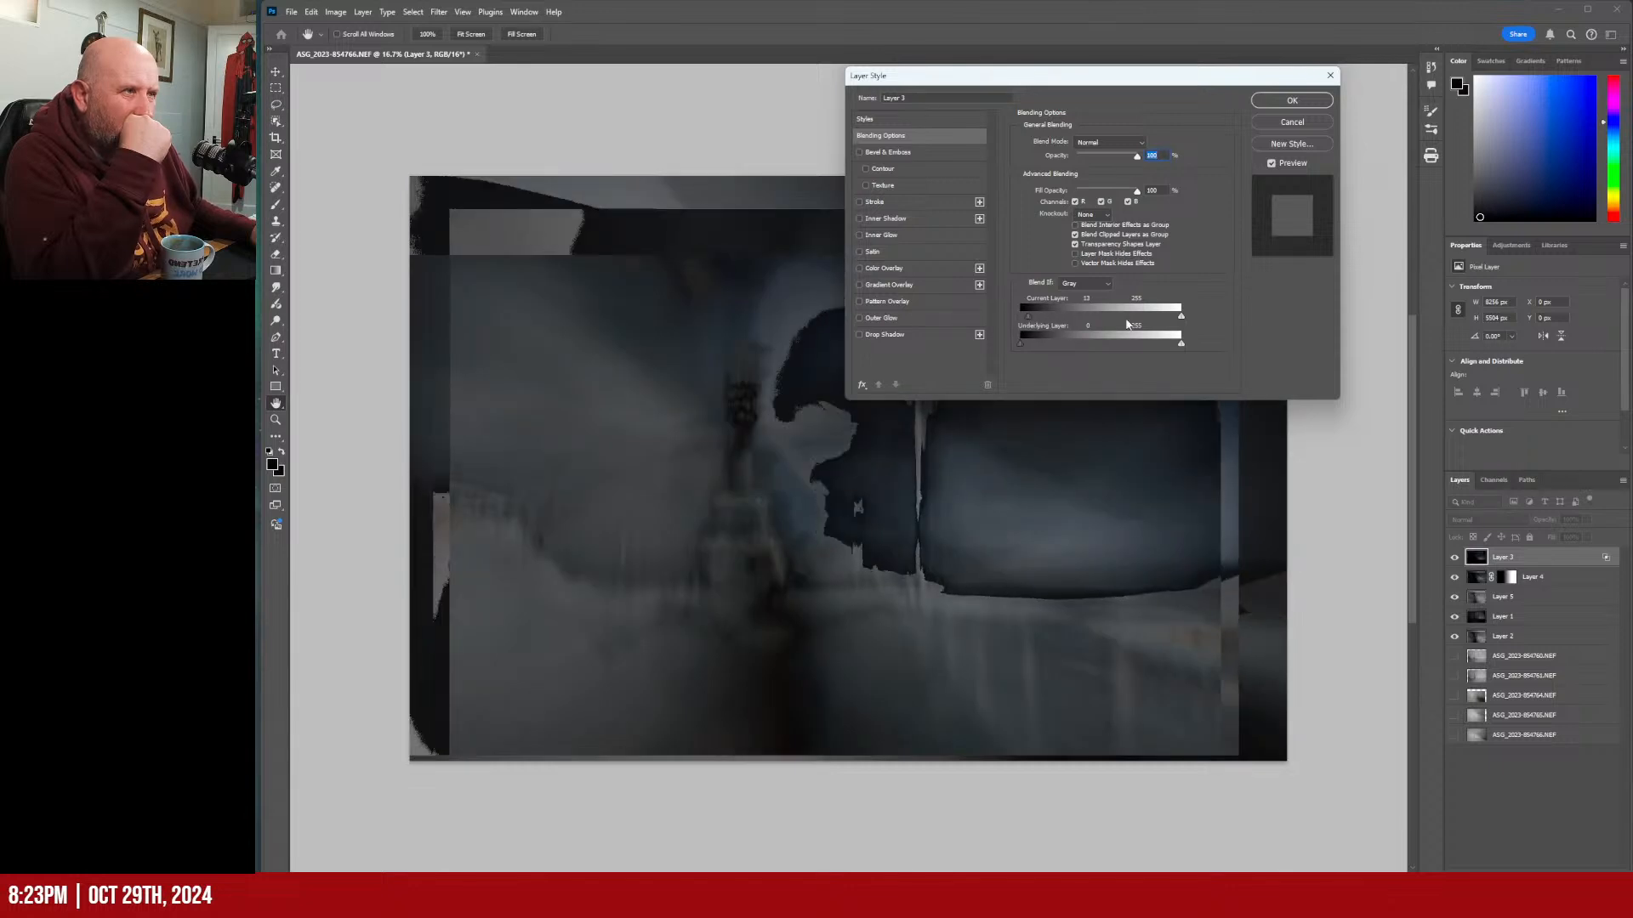
left_click_drag(1181, 320, 1048, 322)
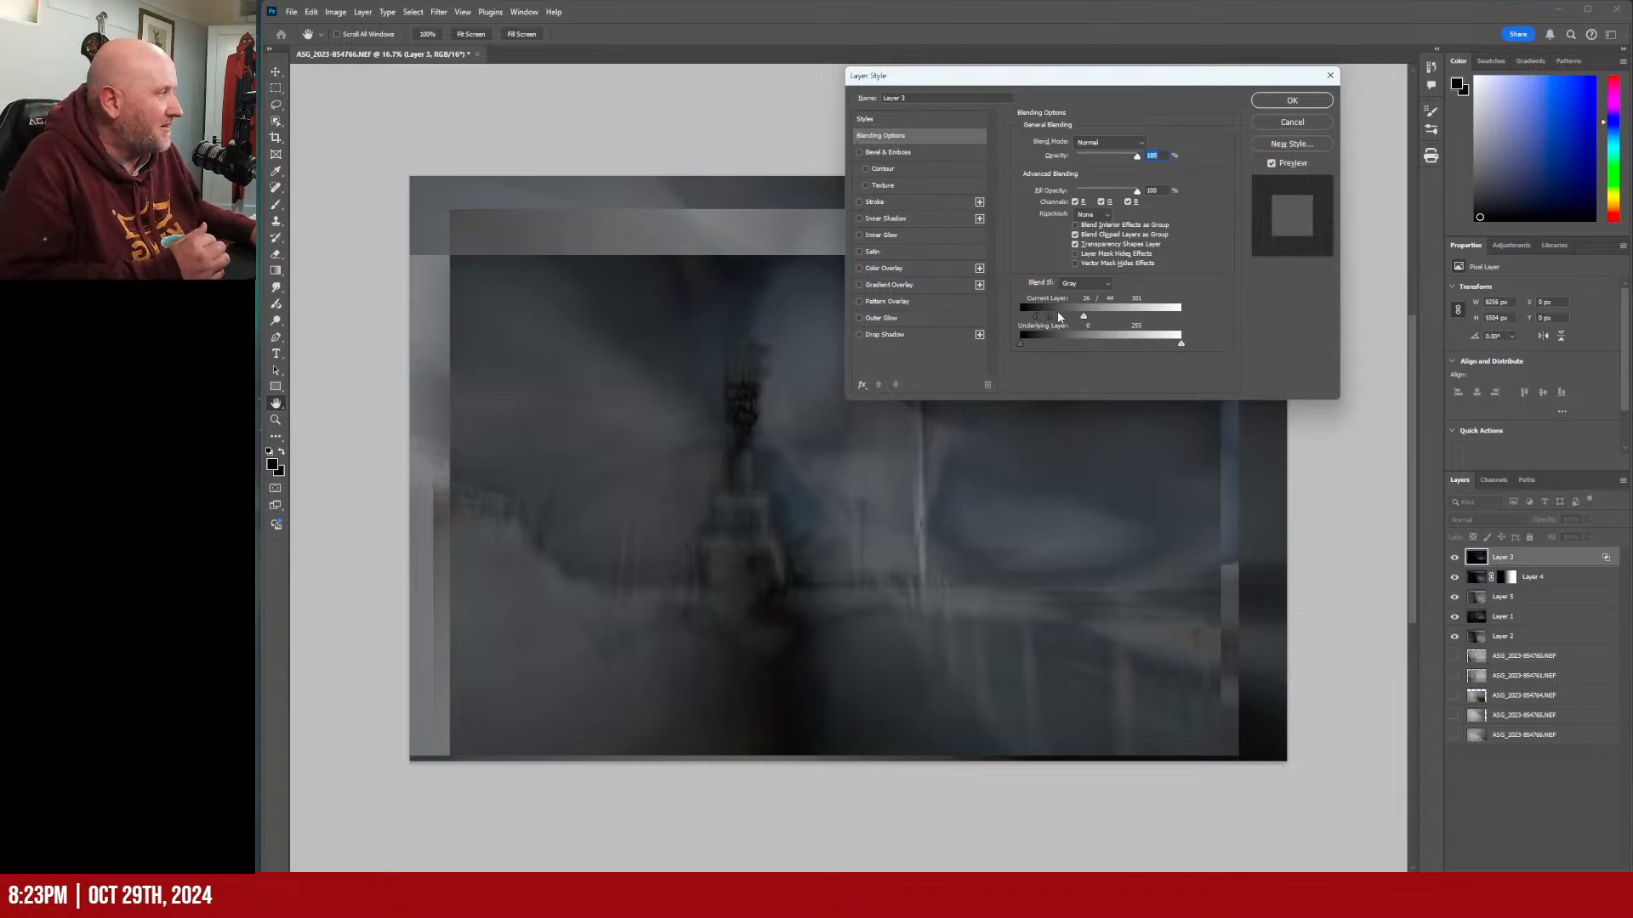
left_click_drag(1050, 316, 1197, 329)
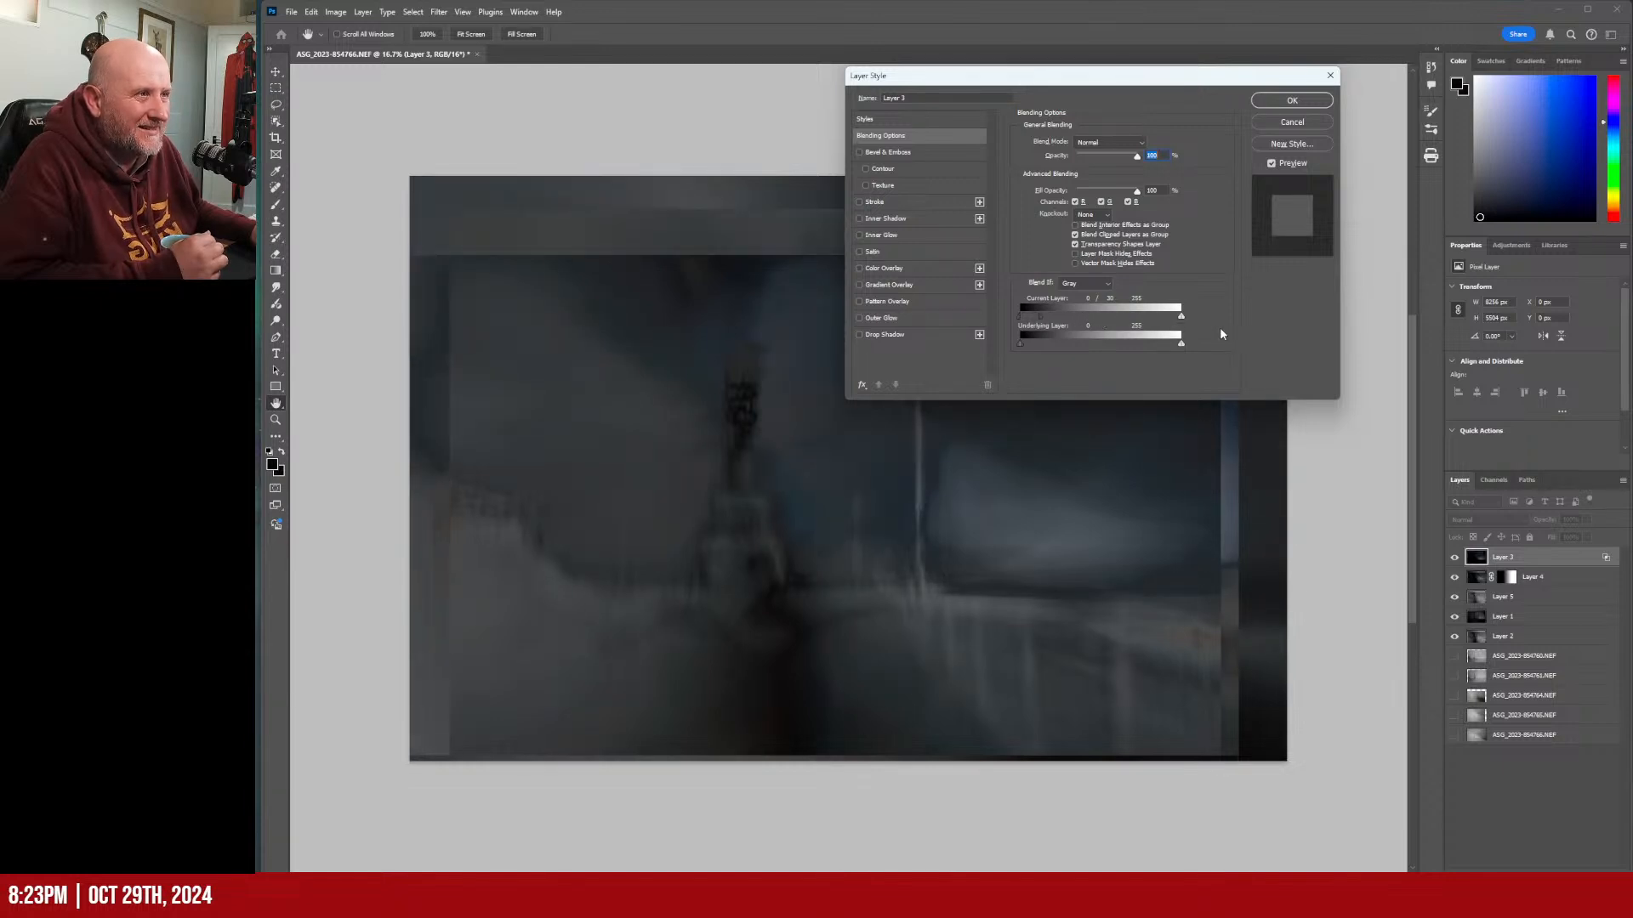
Split the Underlying Layer white slider in Blend If to 37 / 255 so Layer 3 fades over the brighter tones below.
left_click_drag(1128, 77, 1136, 508)
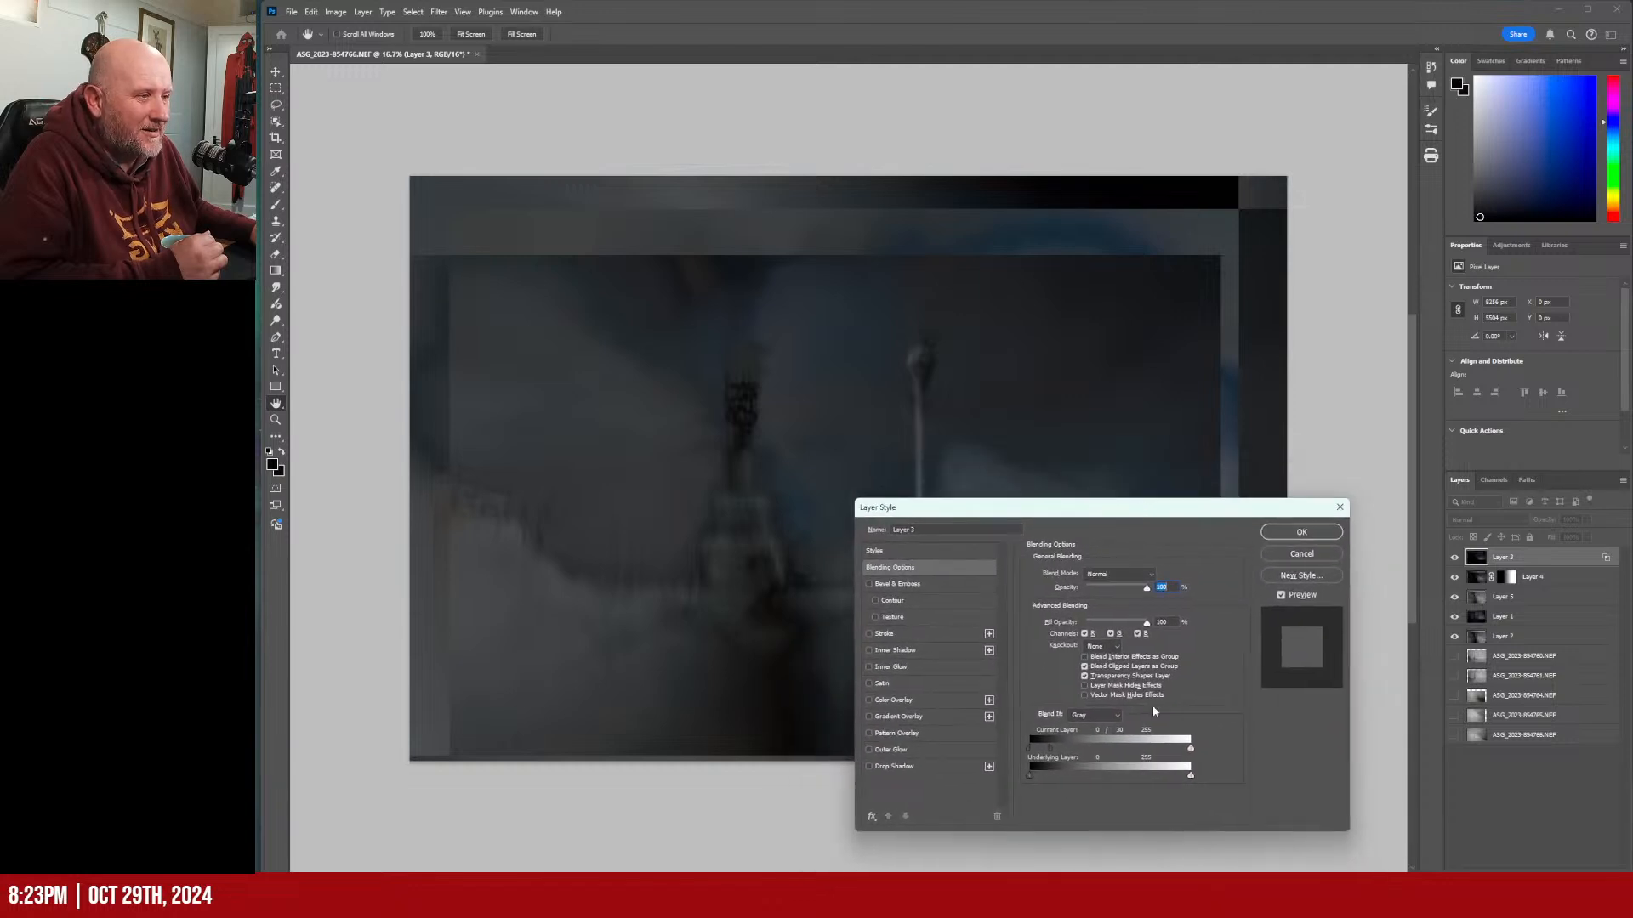
mouse_move(1190, 777)
left_mouse_down()
mouse_move(1063, 773)
mouse_move(1204, 787)
left_mouse_up()
mouse_move(1028, 774)
left_mouse_down()
mouse_move(1083, 777)
mouse_move(999, 776)
left_mouse_up()
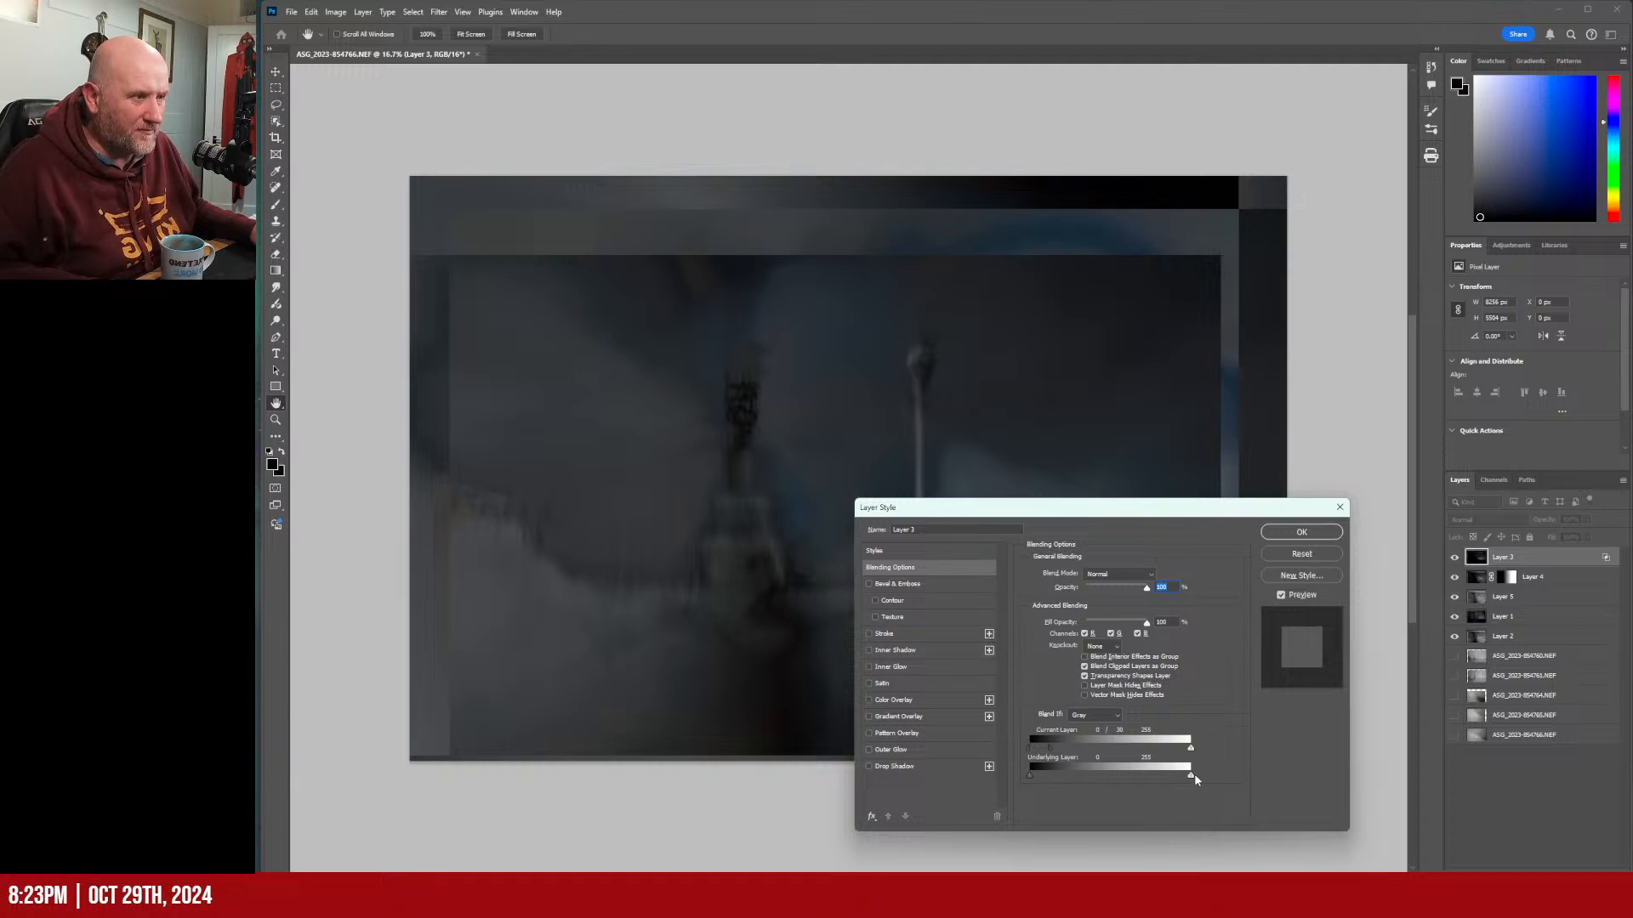
left_click_drag(1191, 774, 1068, 777, "alt")
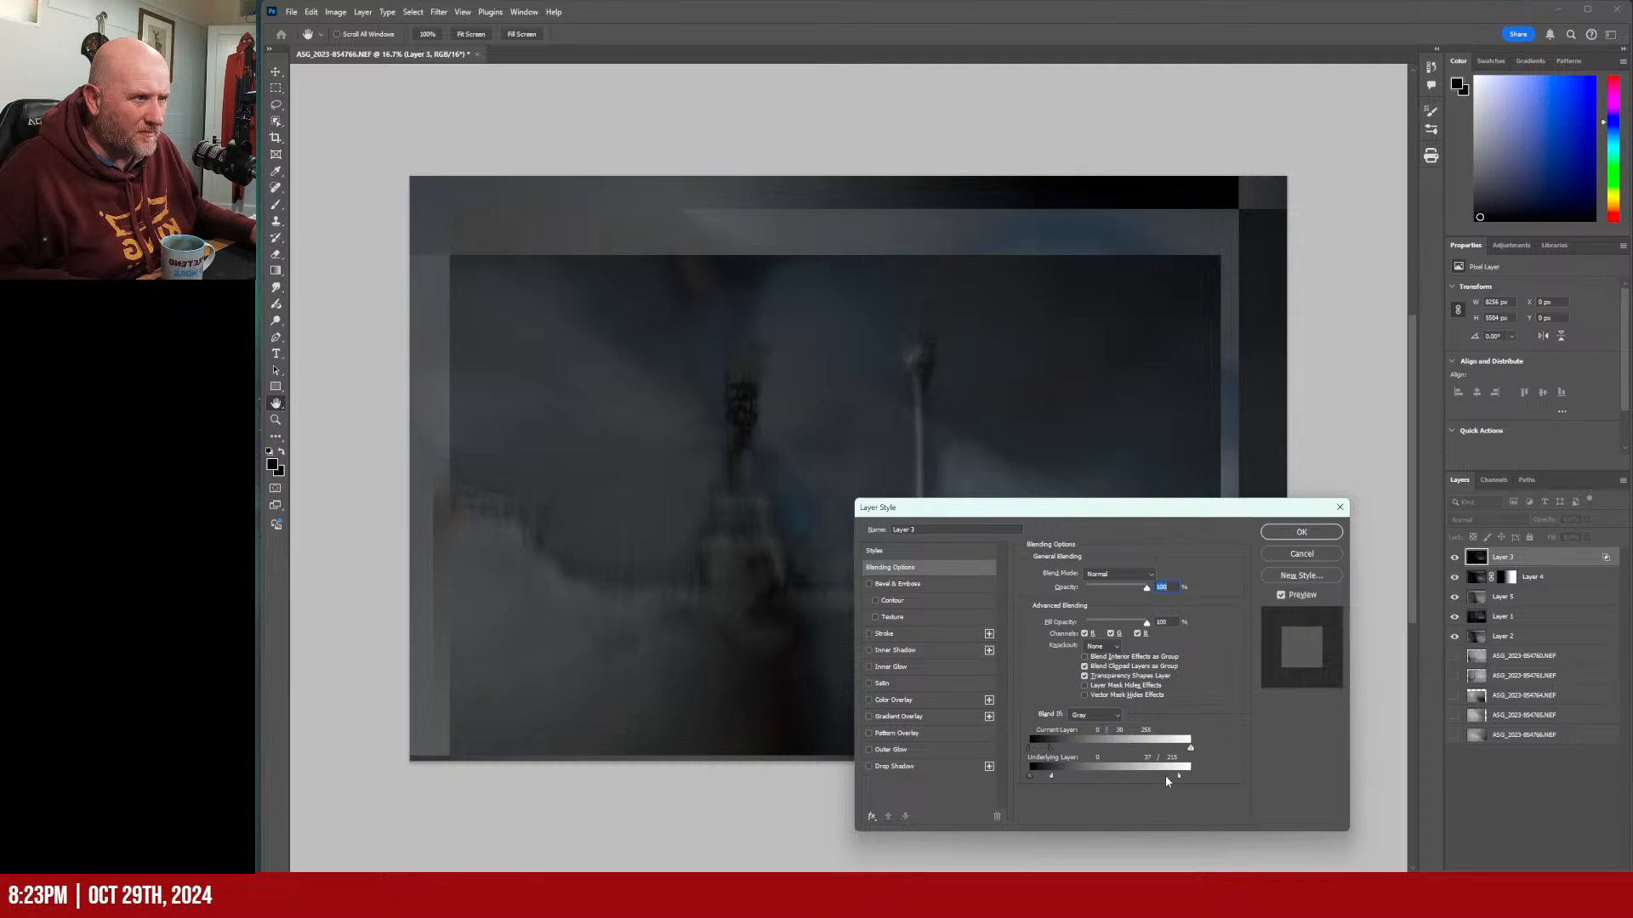
left_click_drag(1165, 777, 1096, 778)
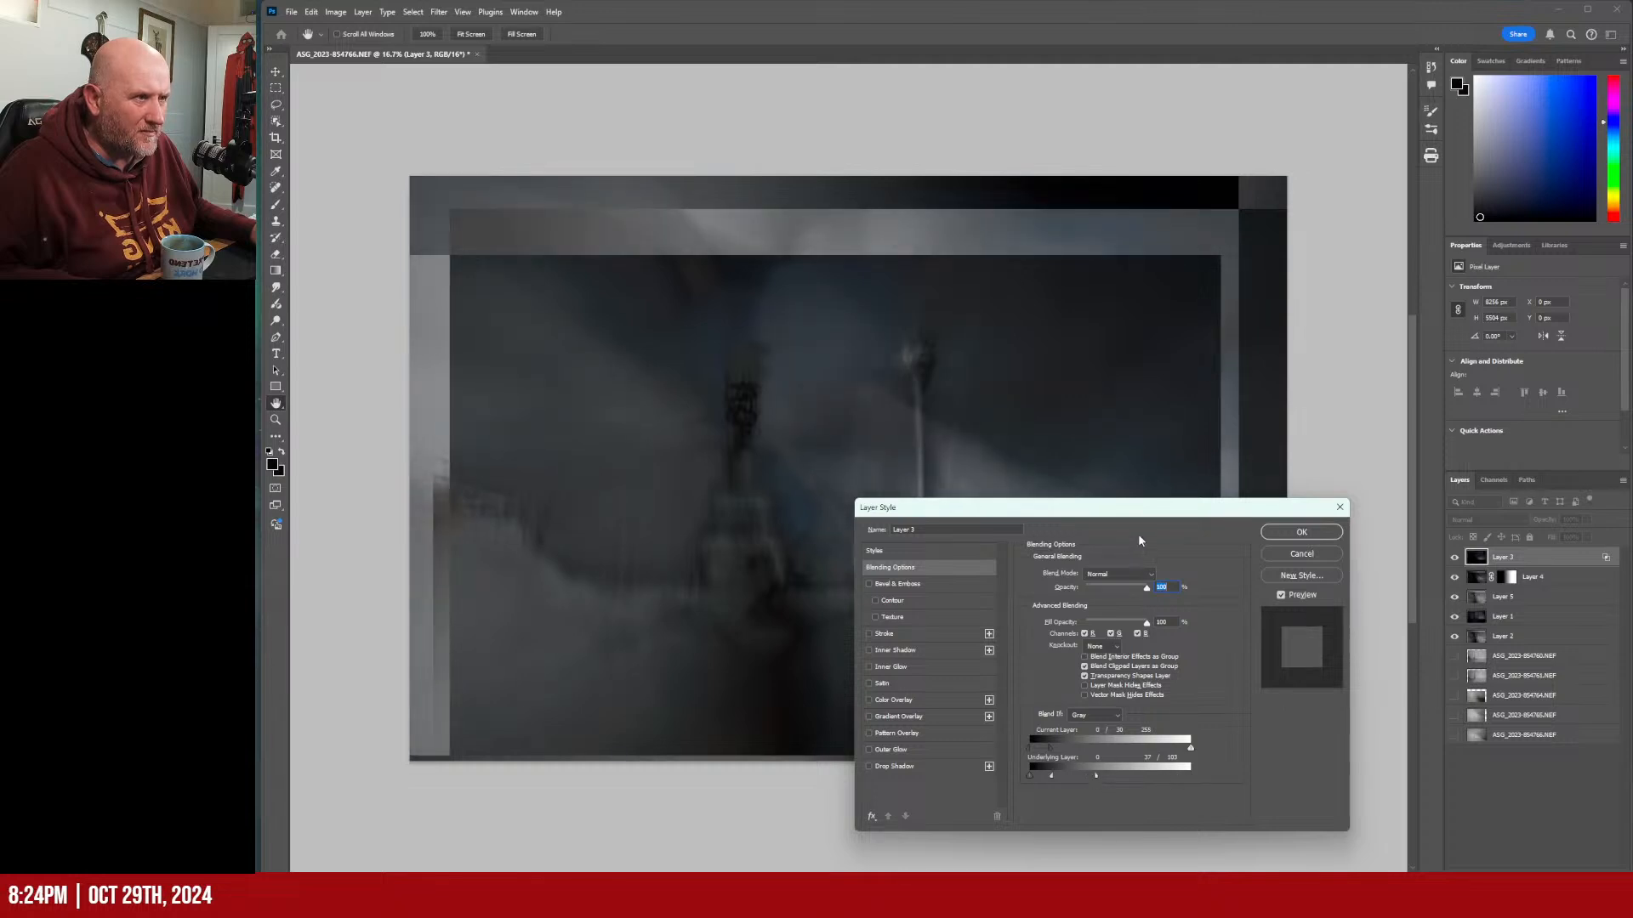
left_click_drag(1137, 512, 1278, 443)
left_click_drag(1236, 704, 1364, 728)
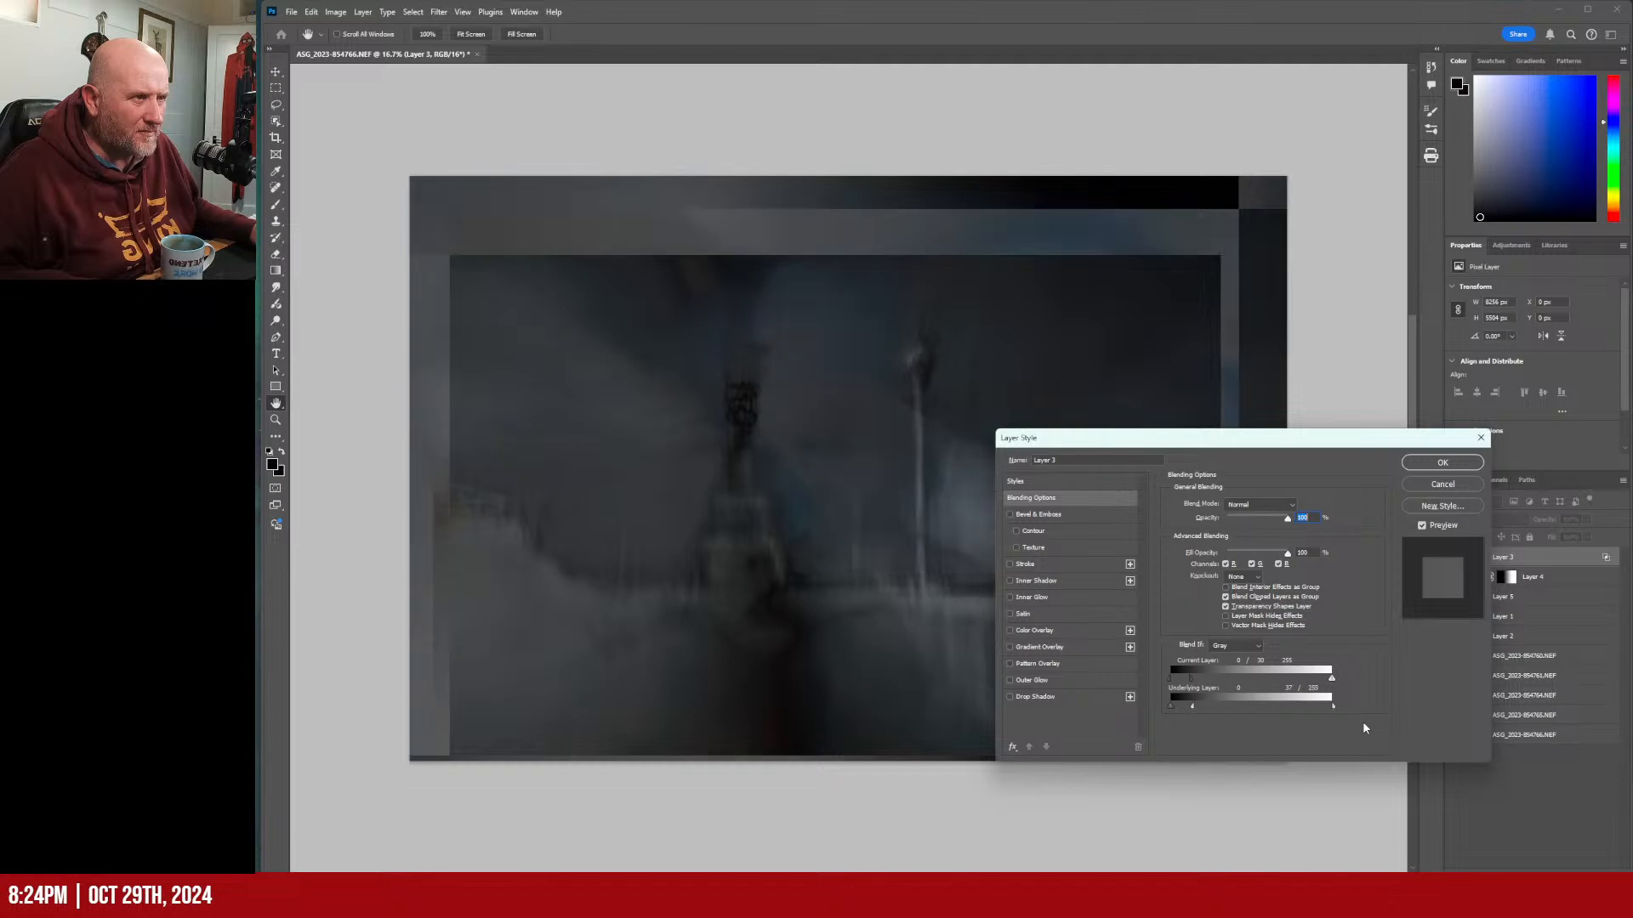
Compare the Blend If effect with the preview, then apply Layer 3's blending options.
left_click_drag(1237, 438, 1257, 471)
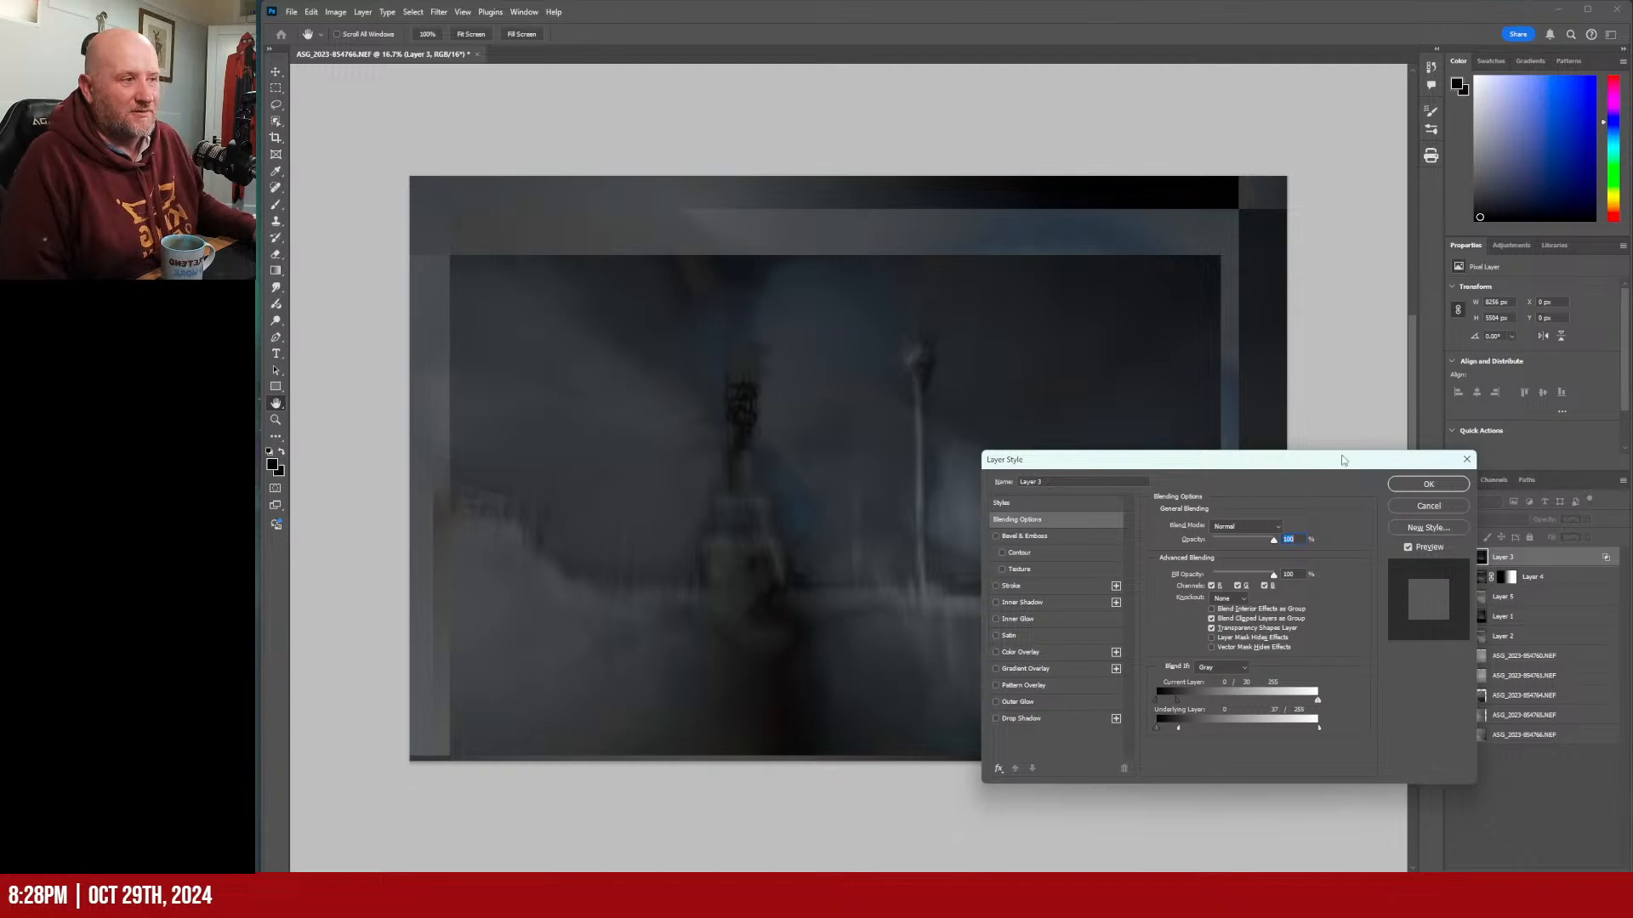
left_click(1407, 547)
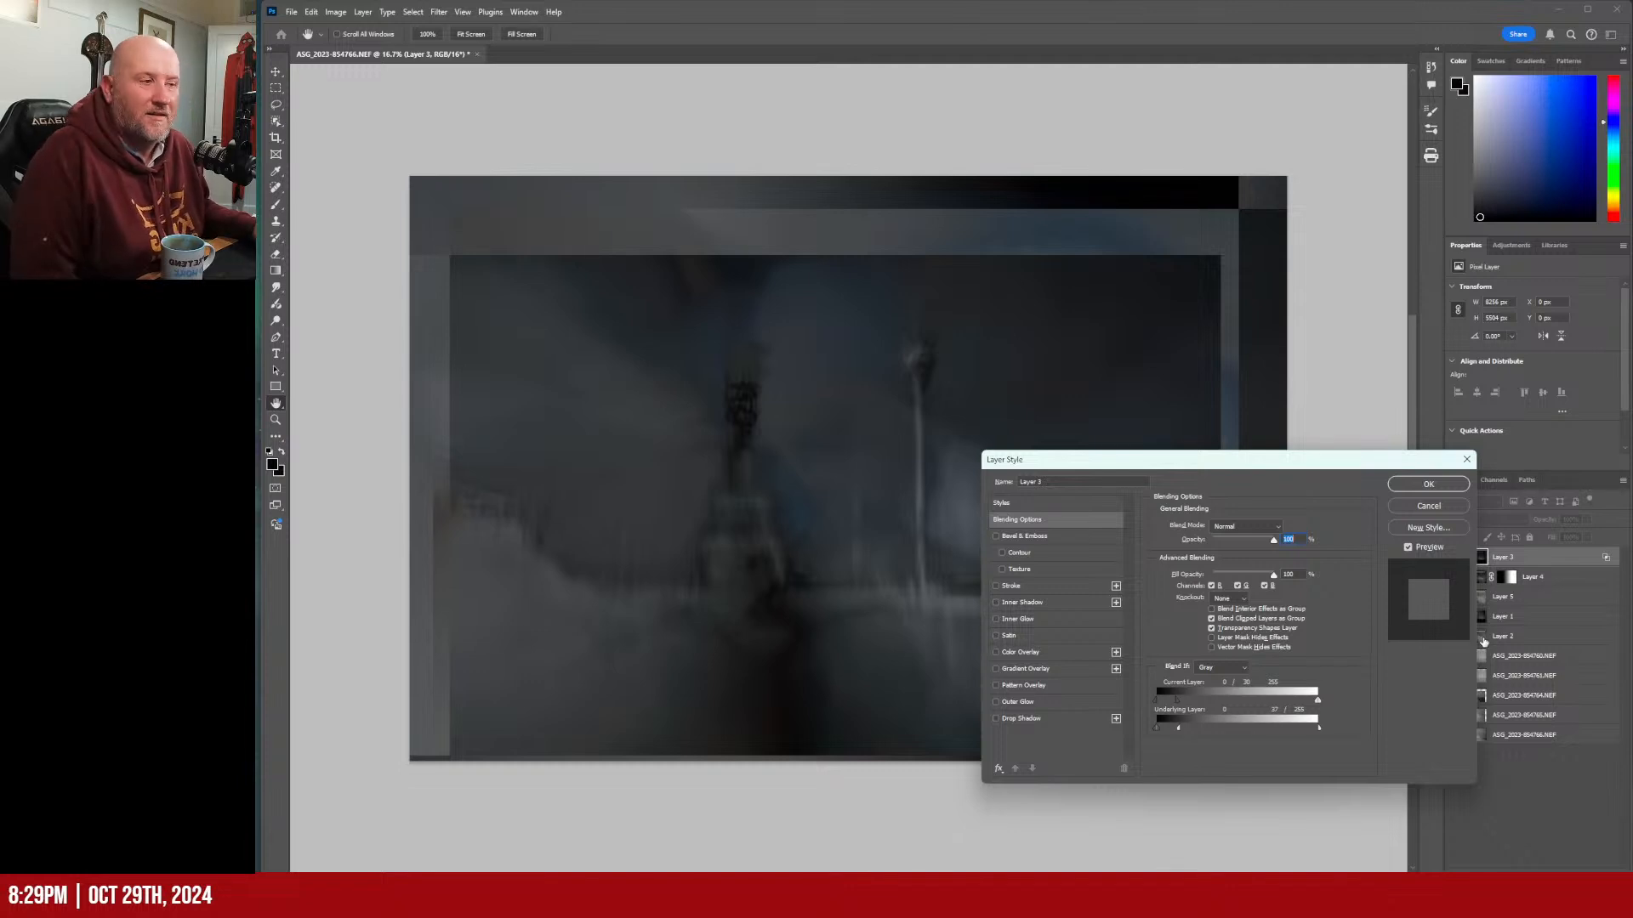
left_click_drag(1341, 470, 1361, 416)
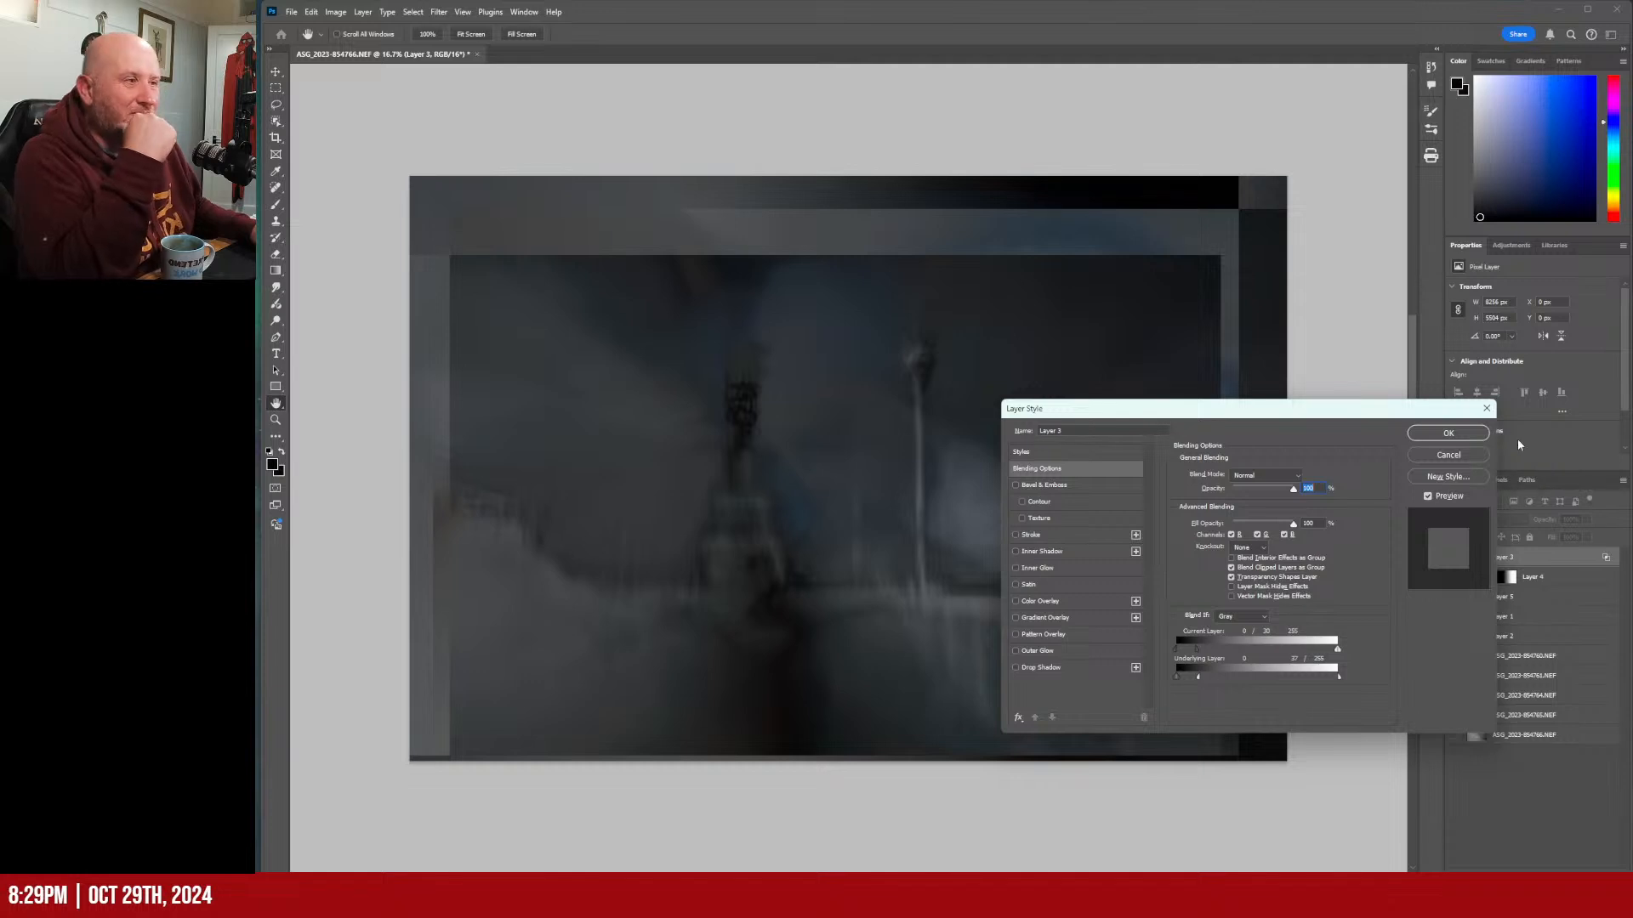
left_click(1448, 434)
key("b")
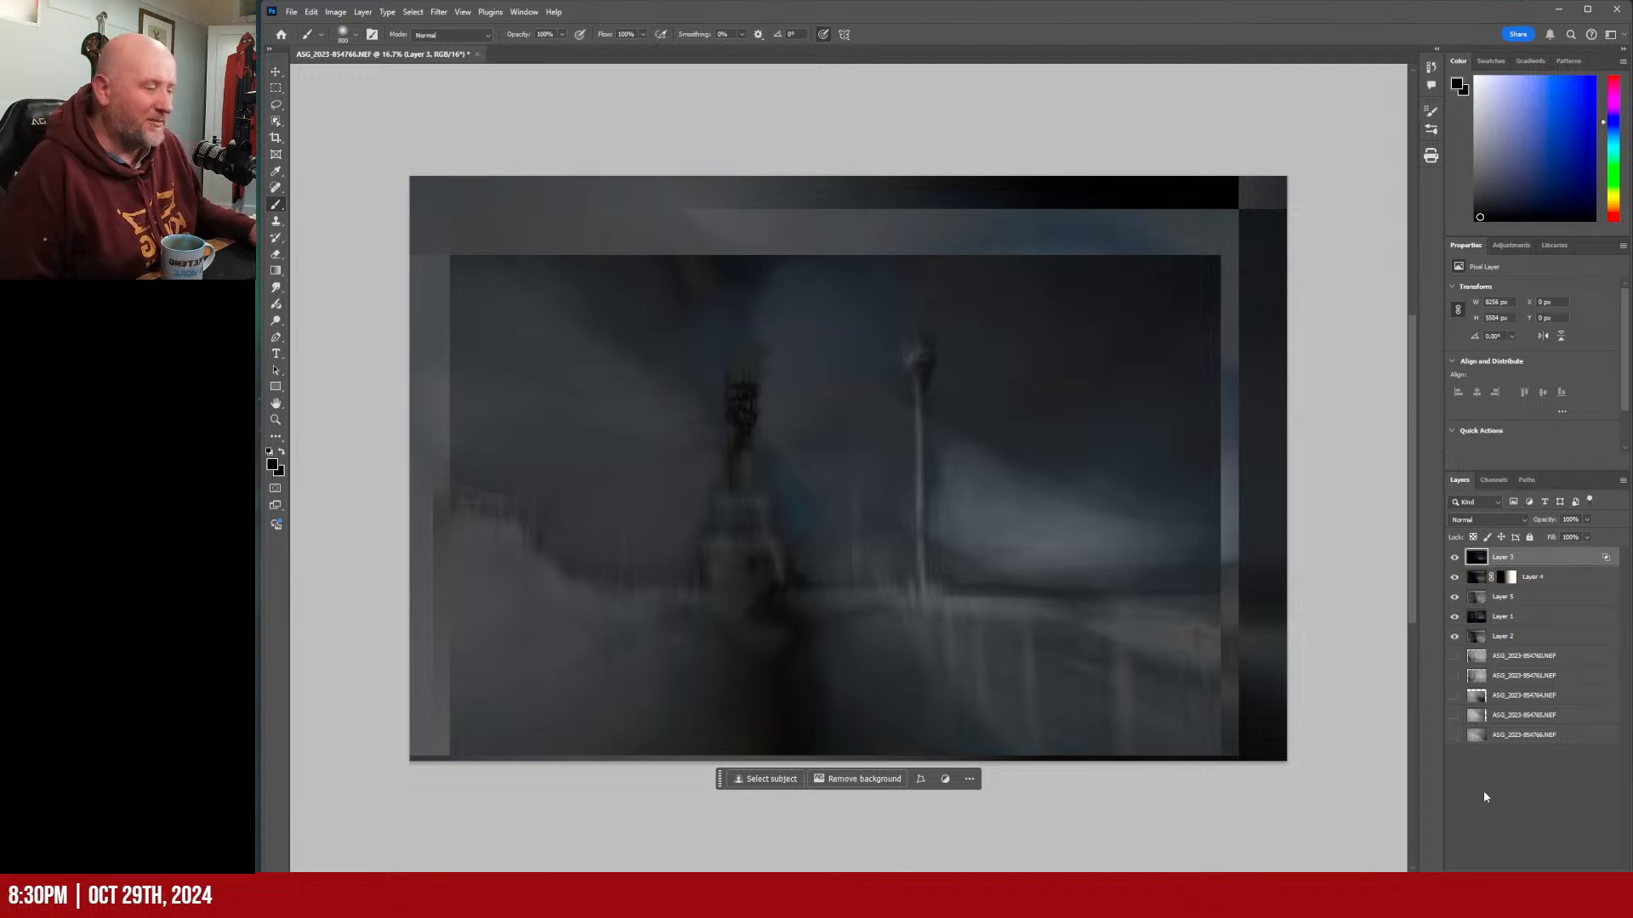
Add a Curves adjustment layer above Layer 3 and shape an S-curve that deepens shadows and brightens highlights.
left_click(1511, 245)
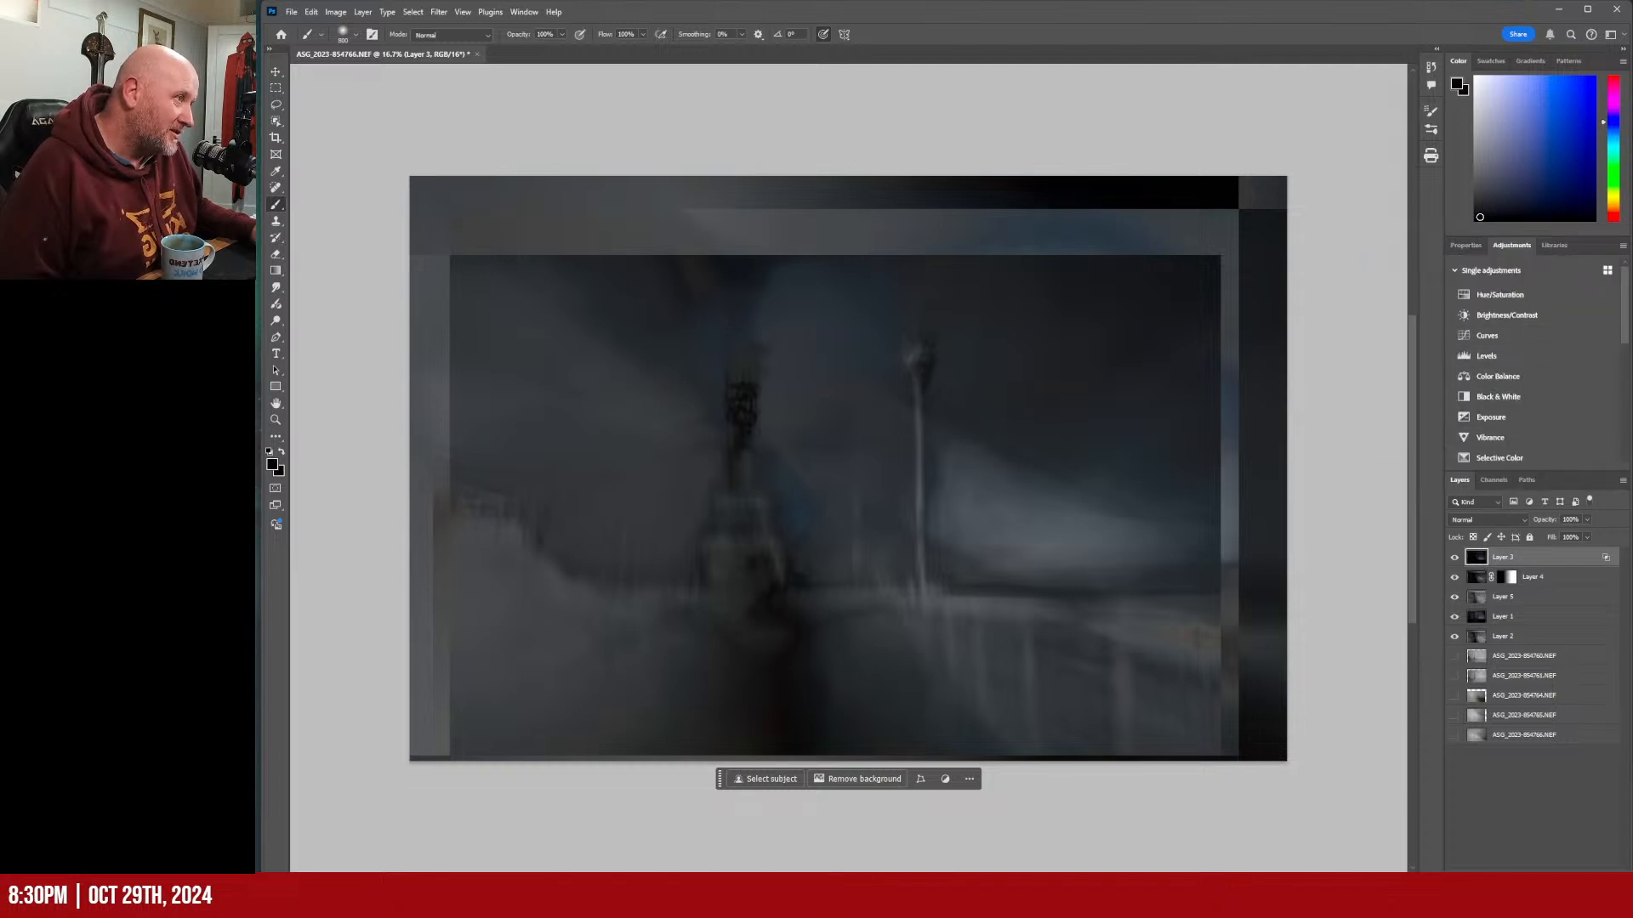
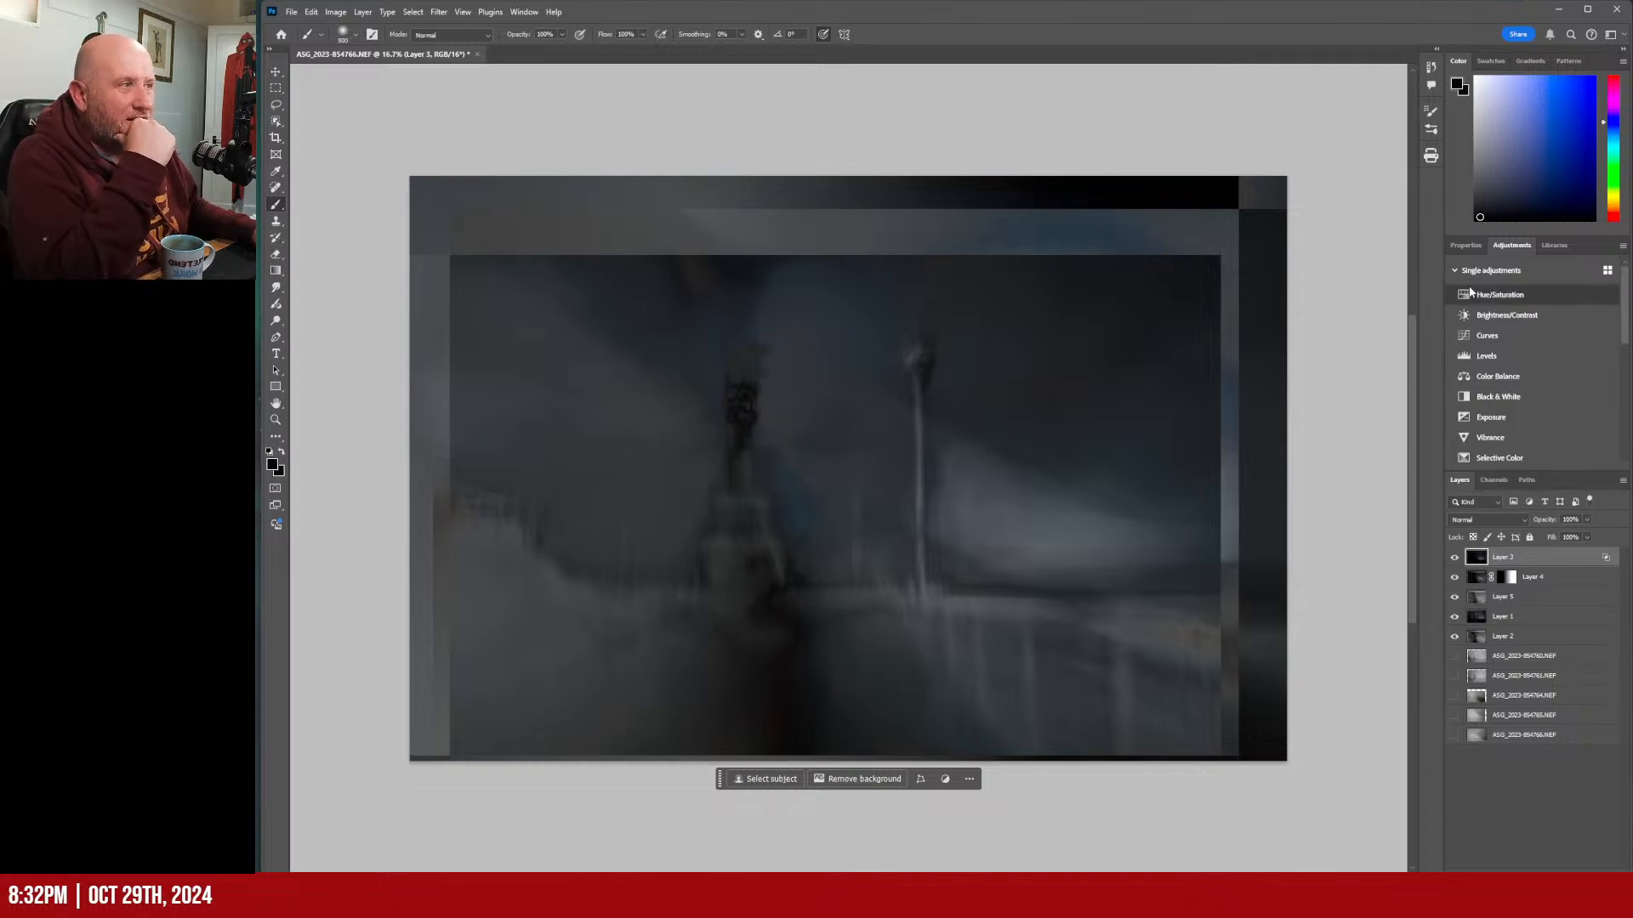
left_click(1488, 336)
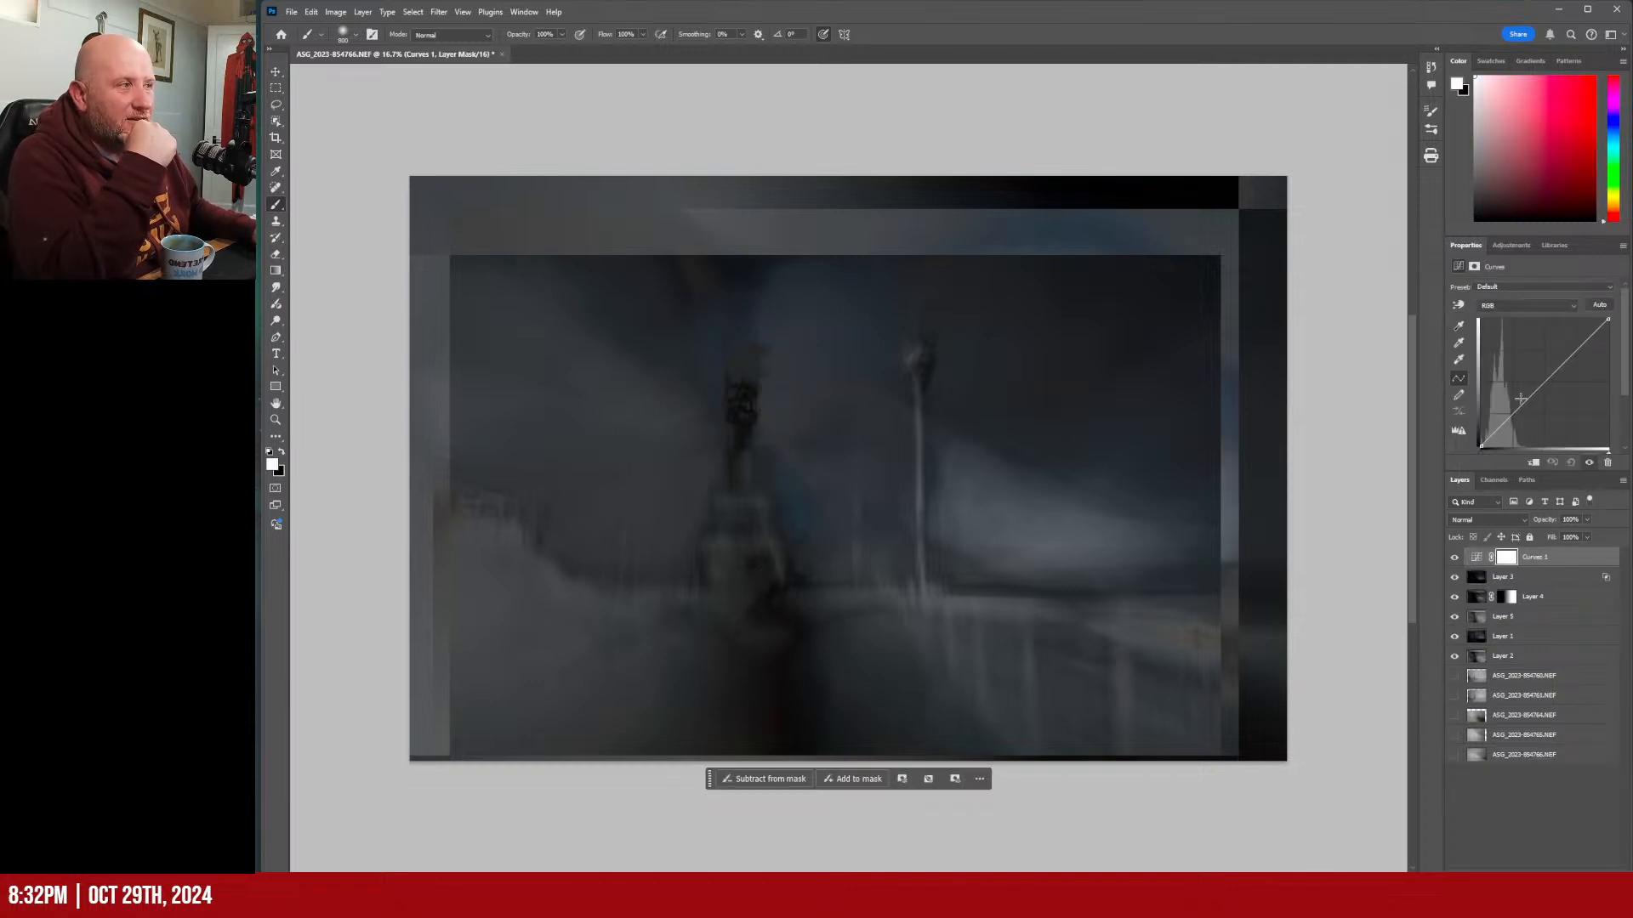
left_click_drag(1514, 412, 1546, 353)
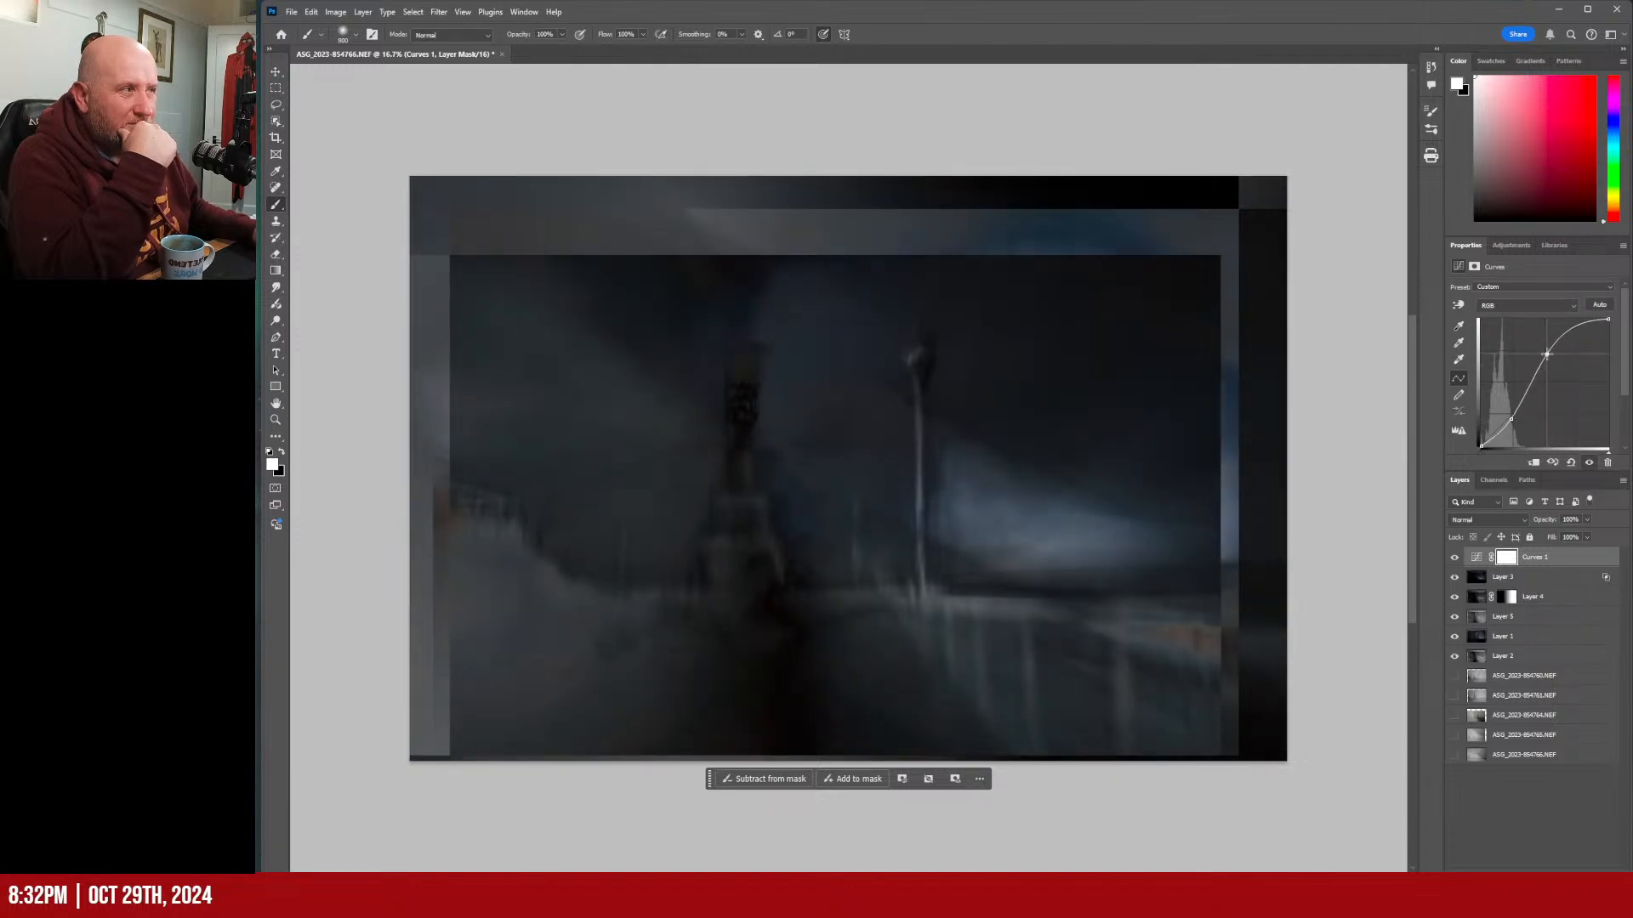
left_click(1583, 325)
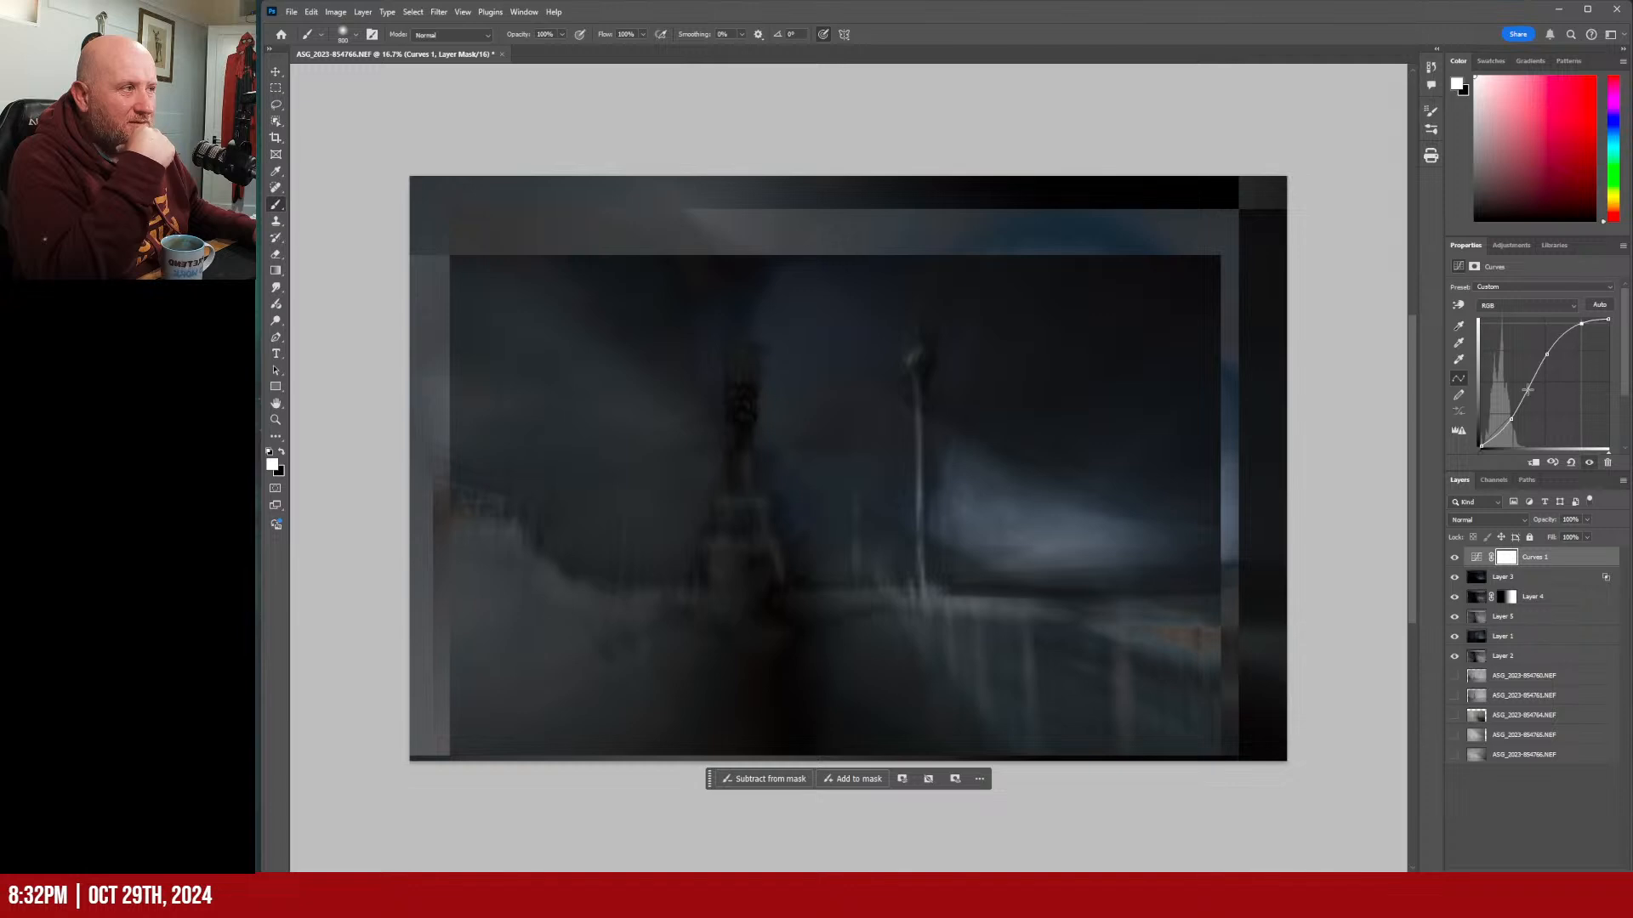
mouse_move(1511, 419)
left_mouse_down()
mouse_move(1505, 431)
mouse_move(1523, 397)
left_mouse_up()
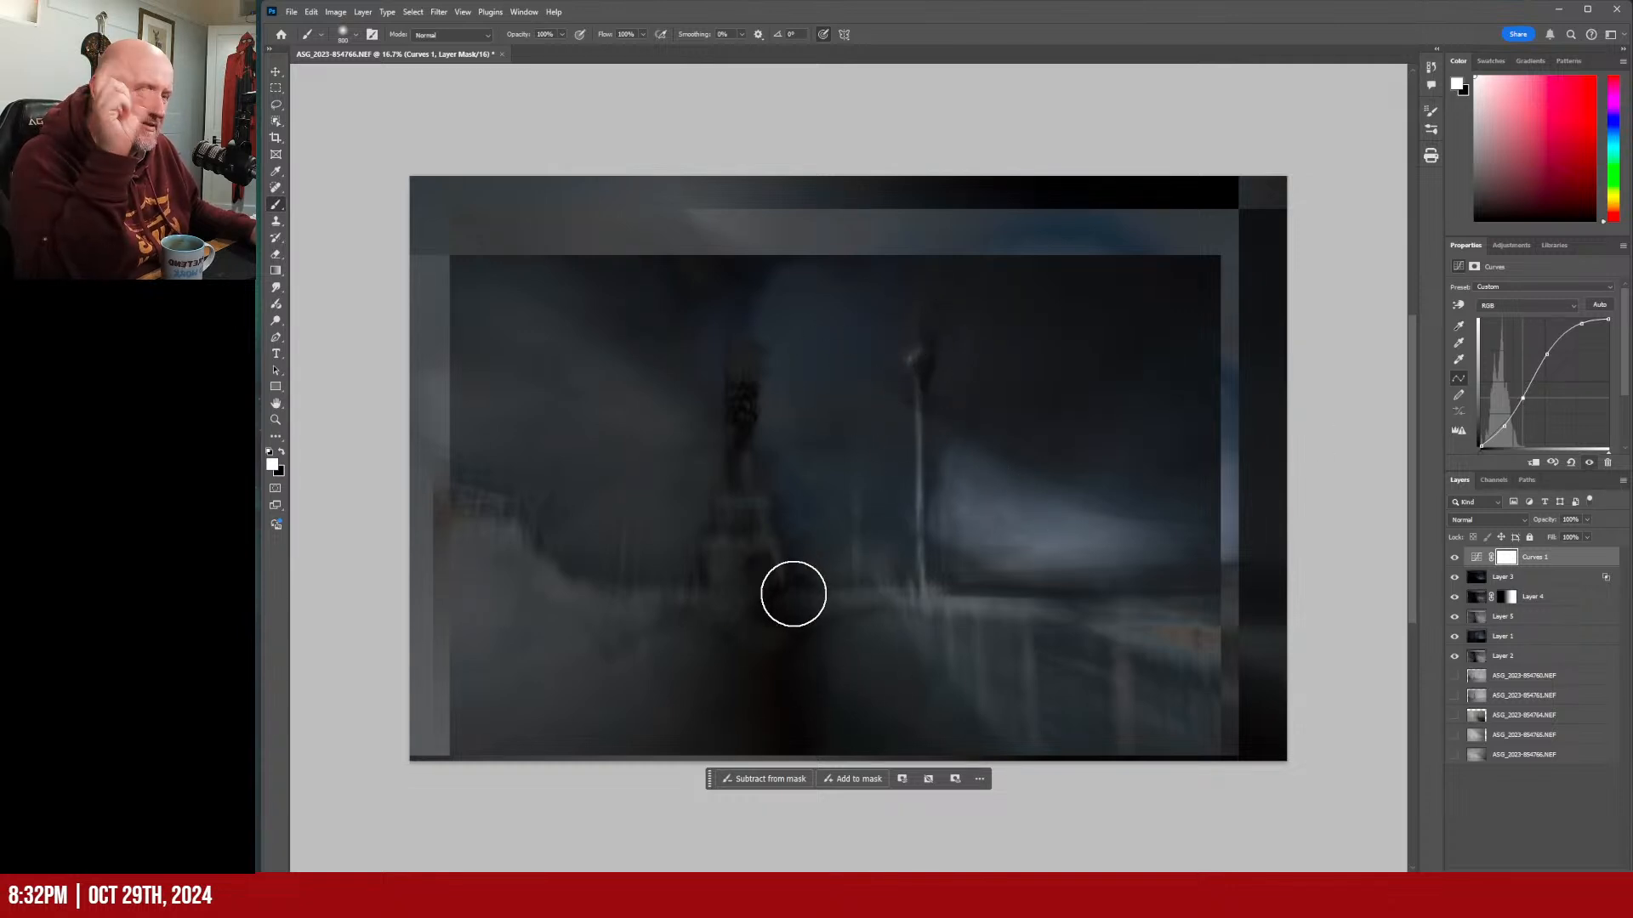
Compare the image with and without Curves 1, then add a Levels adjustment layer with black input 10 and midtones 1.20.
left_click(1454, 558)
left_click(1454, 557)
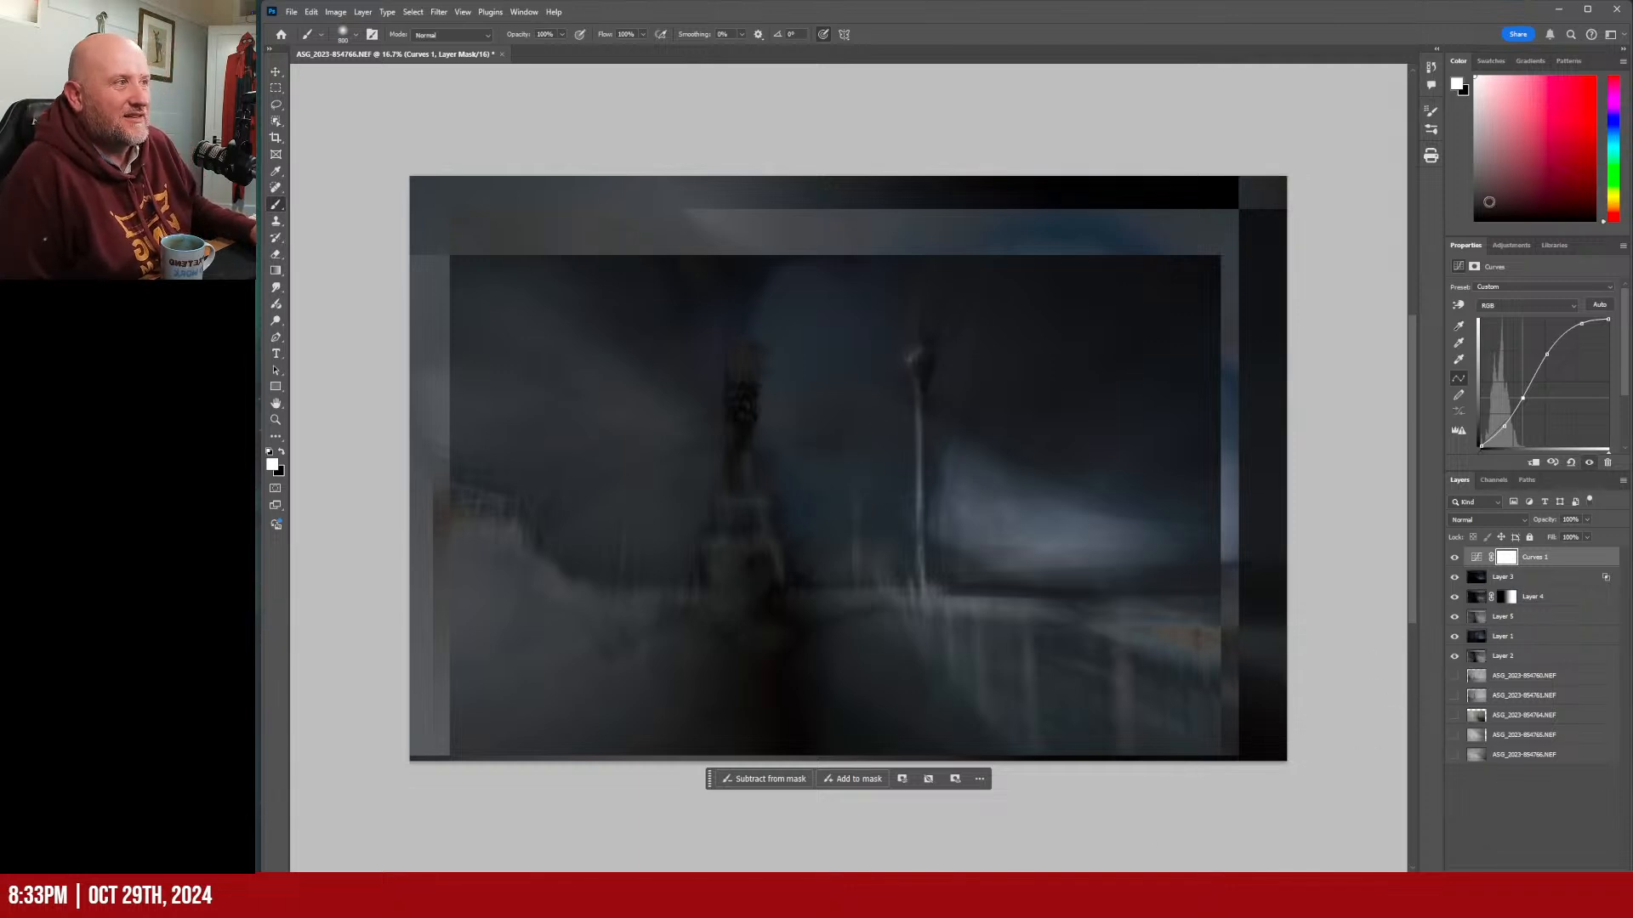
left_click(1513, 246)
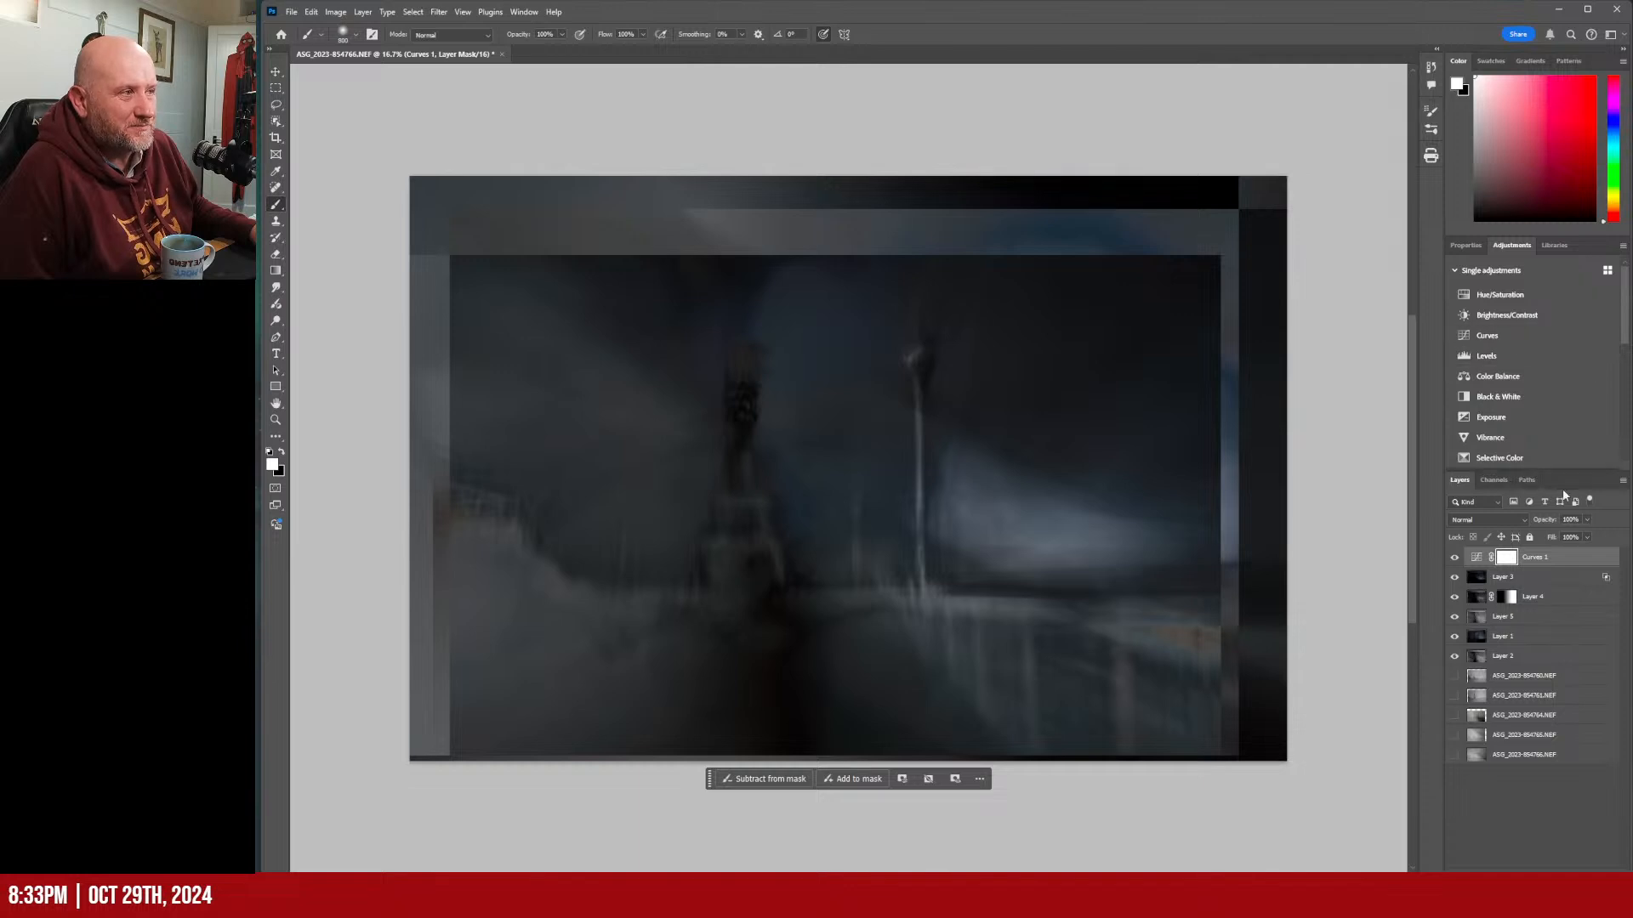
left_click(1515, 355)
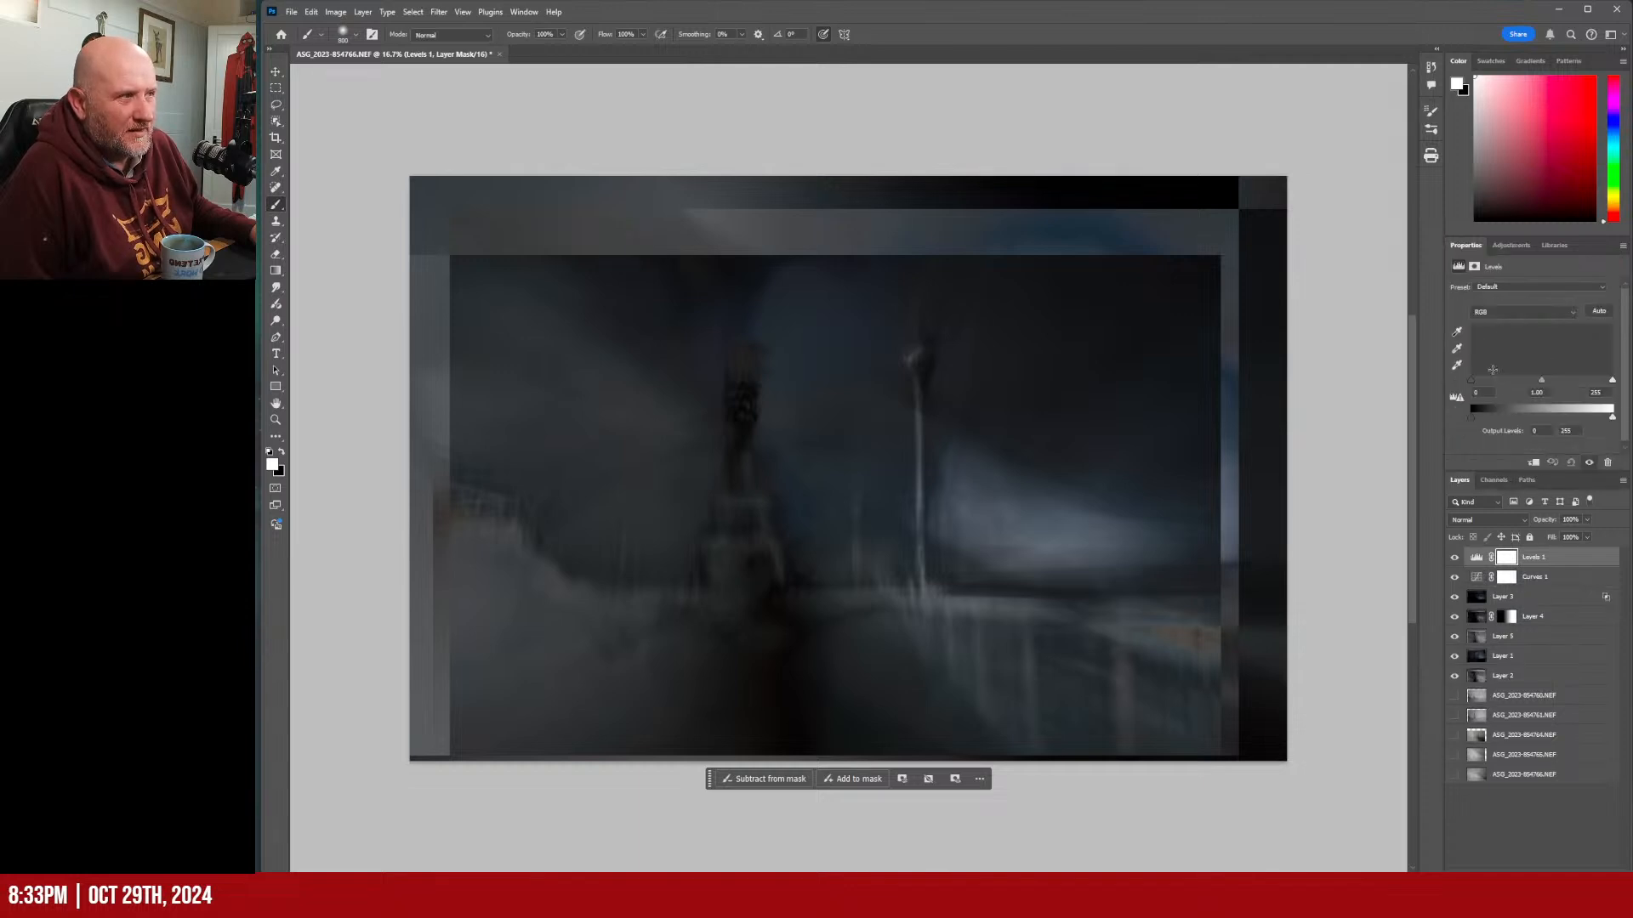
left_click_drag(1543, 386, 1476, 382)
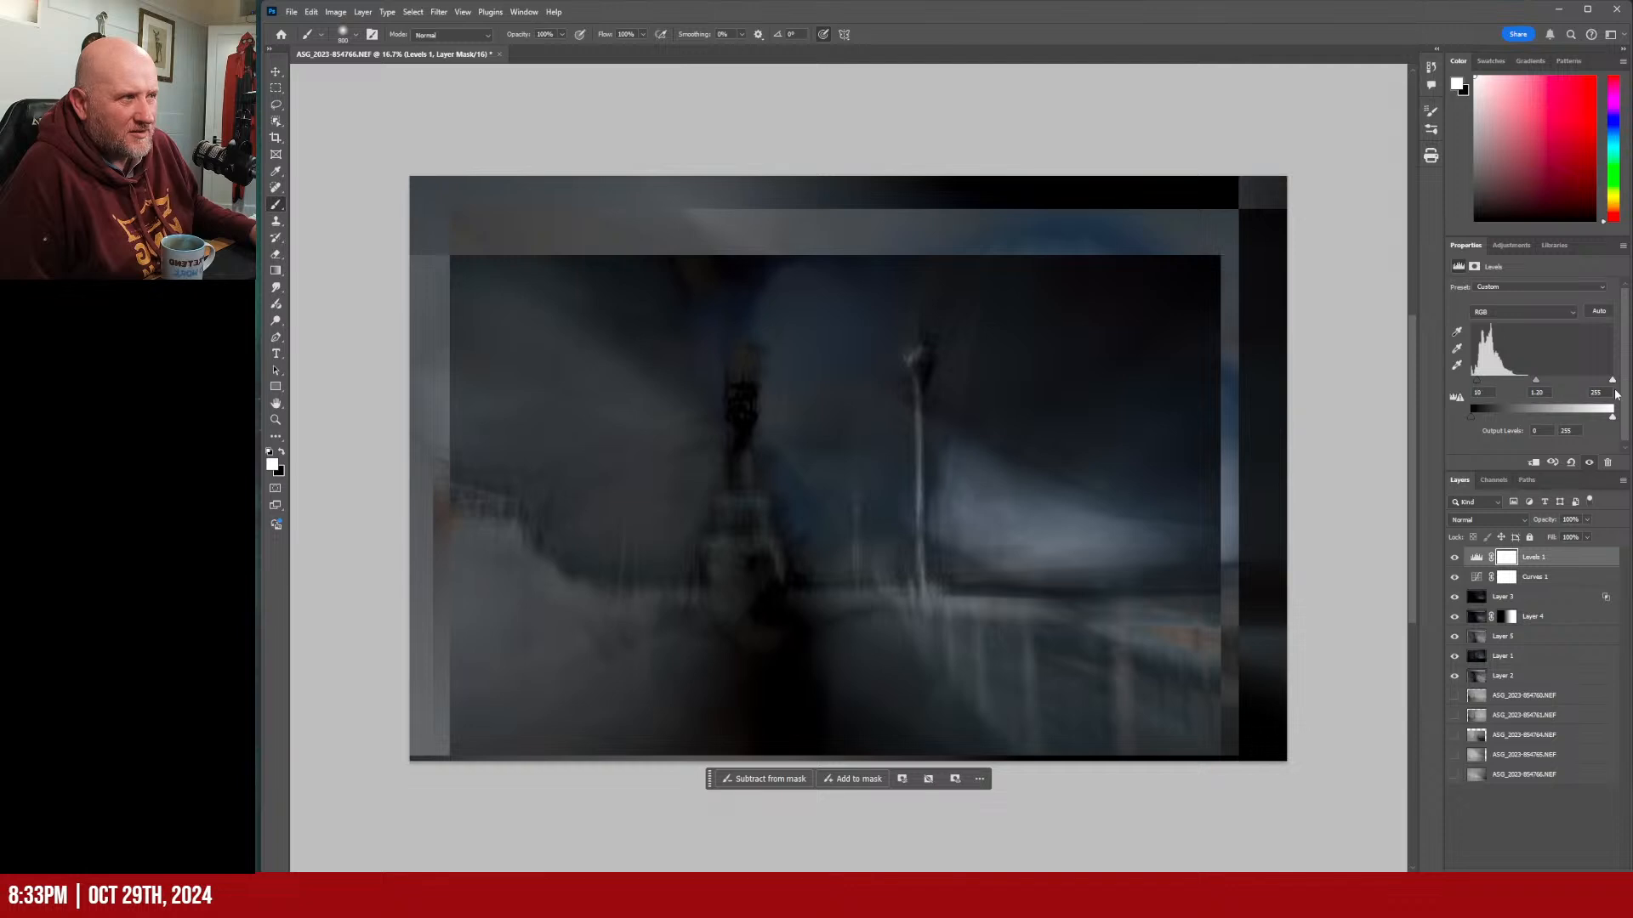
mouse_move(1613, 384)
left_mouse_down()
mouse_move(1588, 383)
mouse_move(1613, 384)
left_mouse_up()
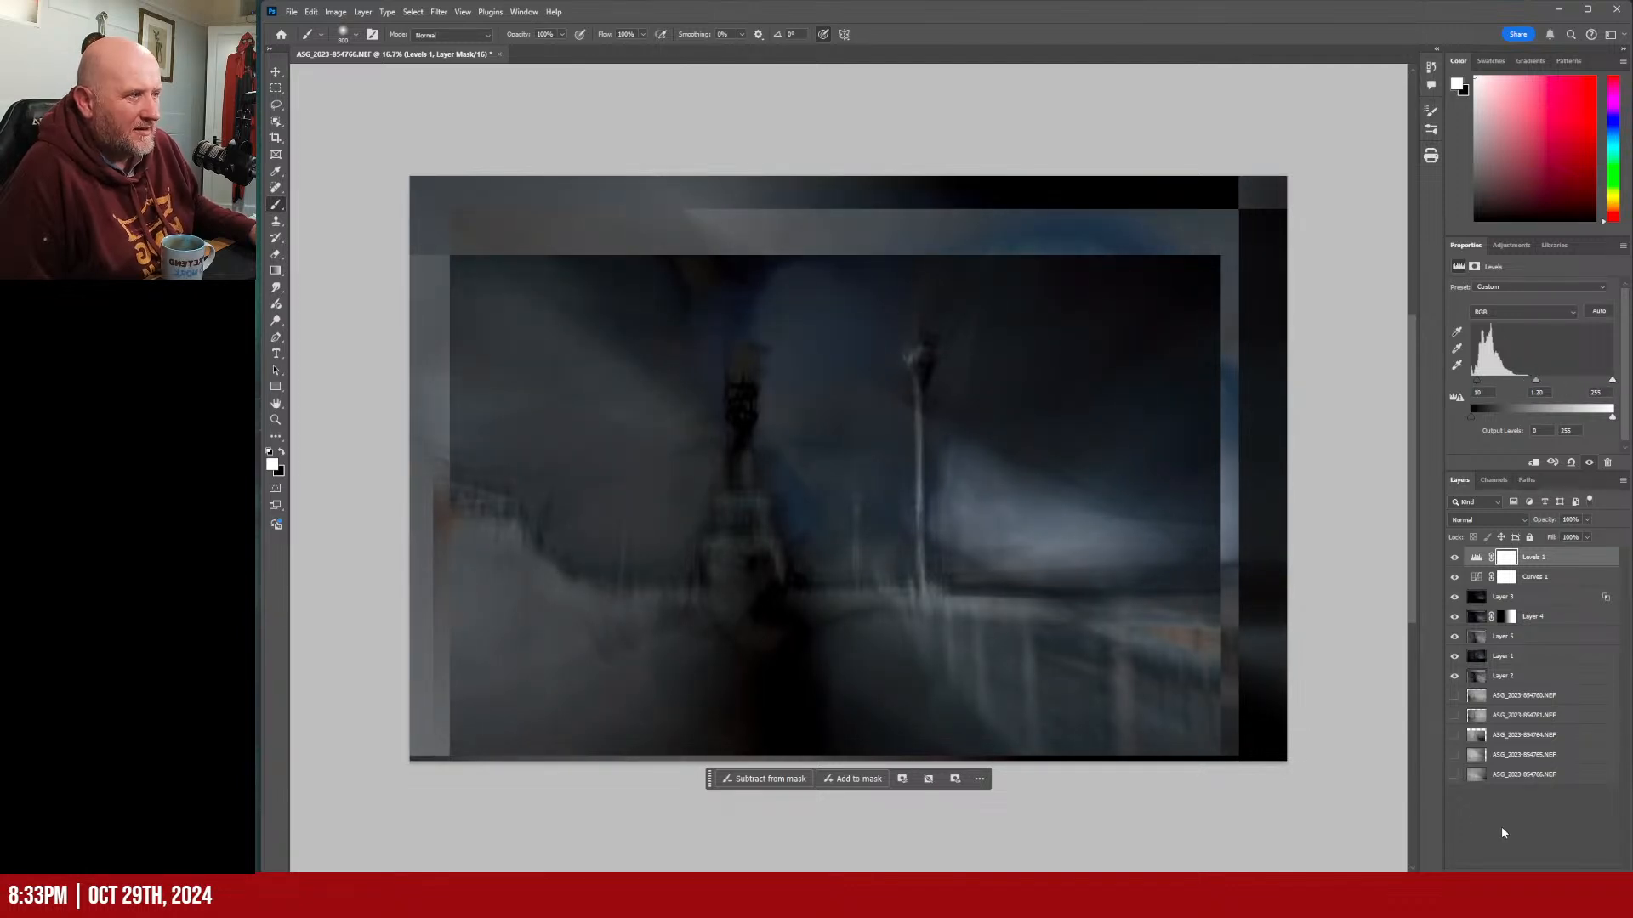
Add a Hue/Saturation adjustment layer above Levels 1 with Hue +148 and Saturation +42 to turn the blues red.
left_click(1513, 248)
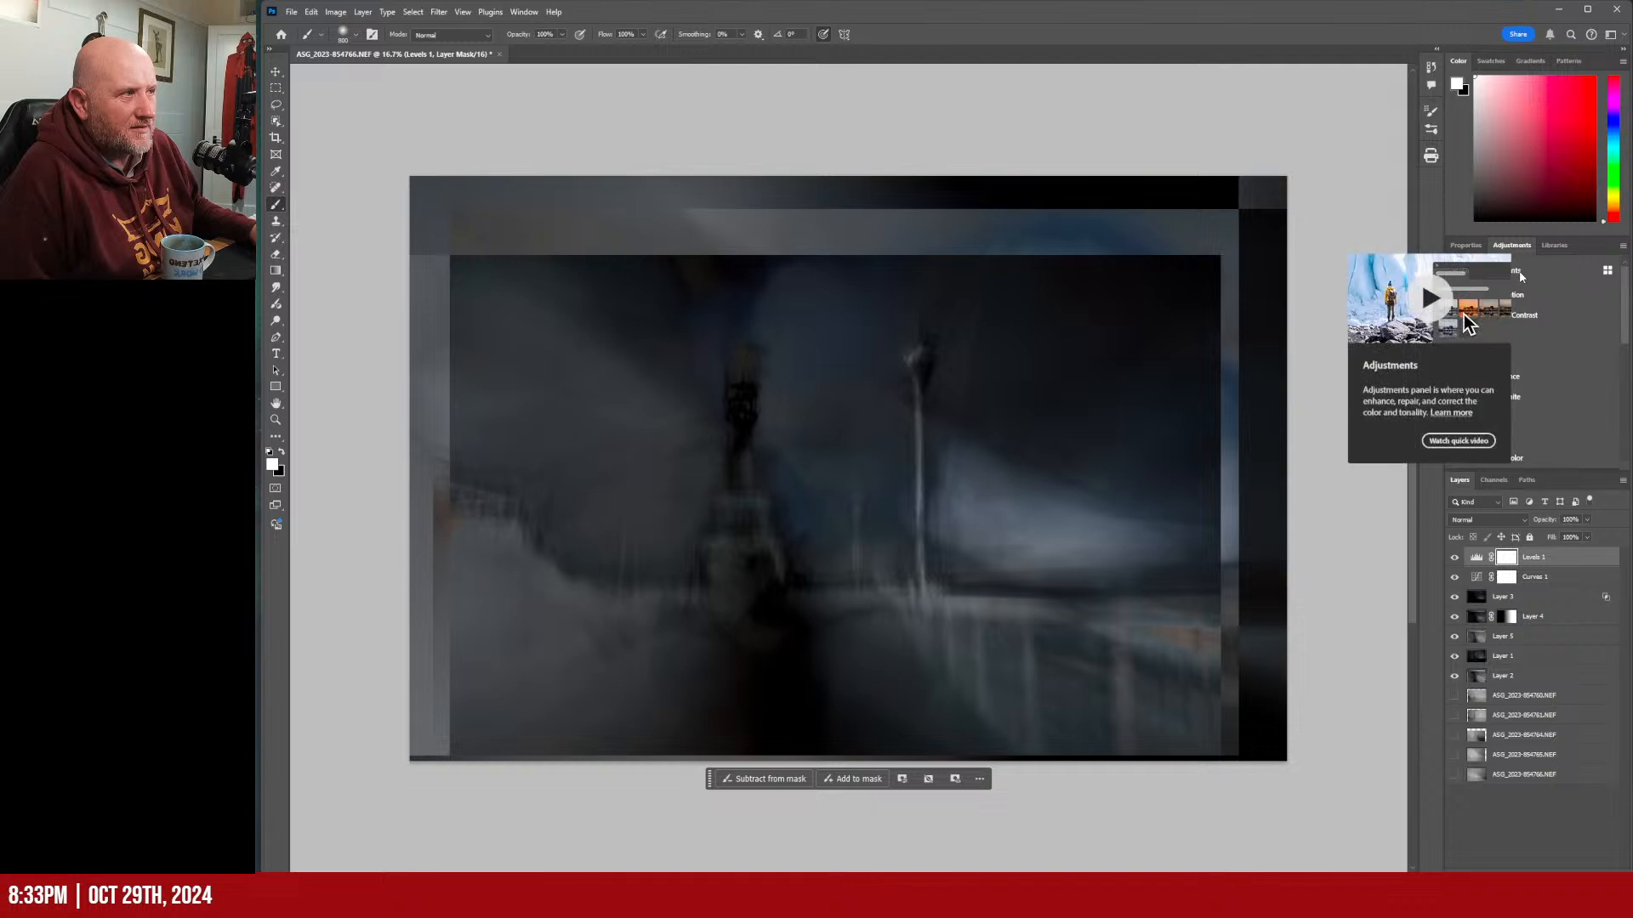
left_click(1529, 292)
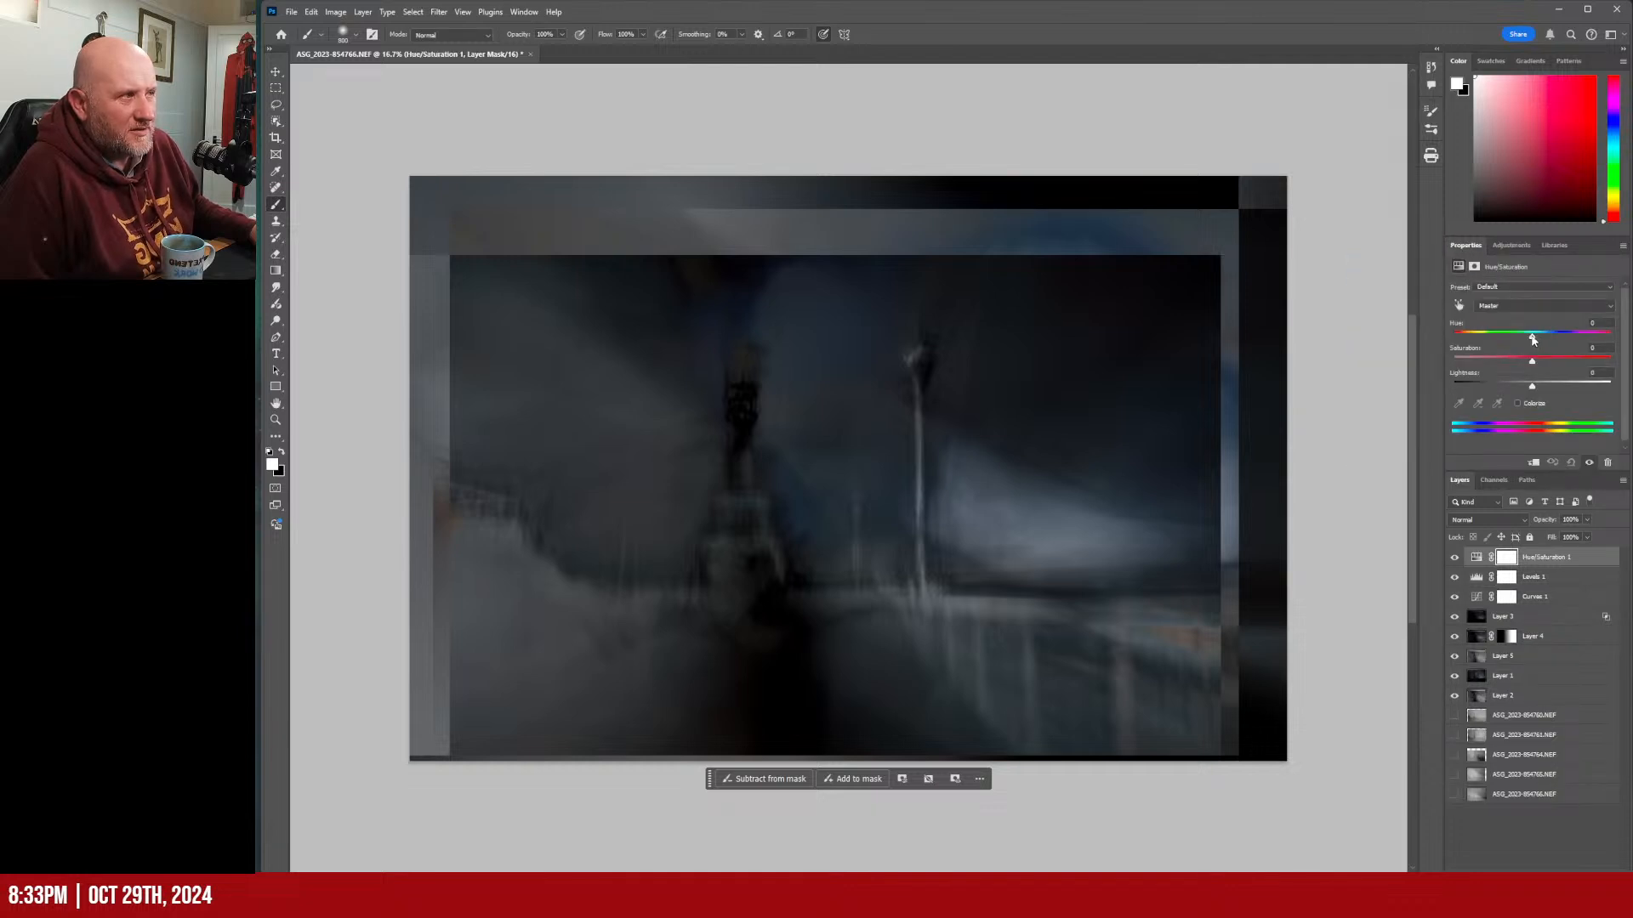
left_click_drag(1533, 336, 1532, 381)
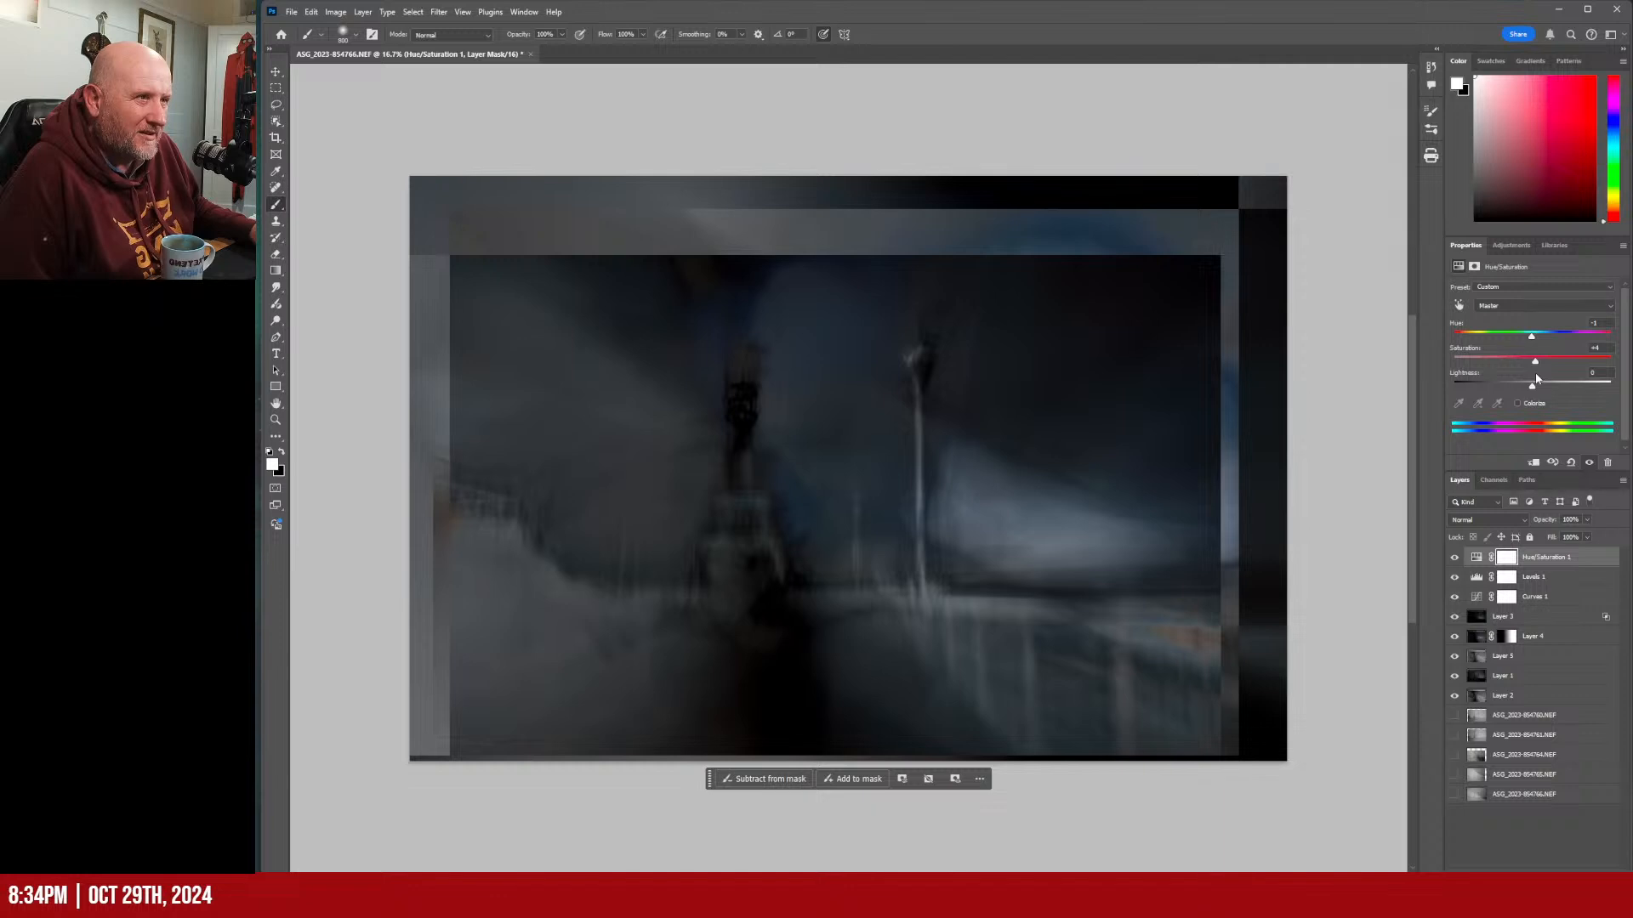
left_click_drag(1533, 336, 1529, 338)
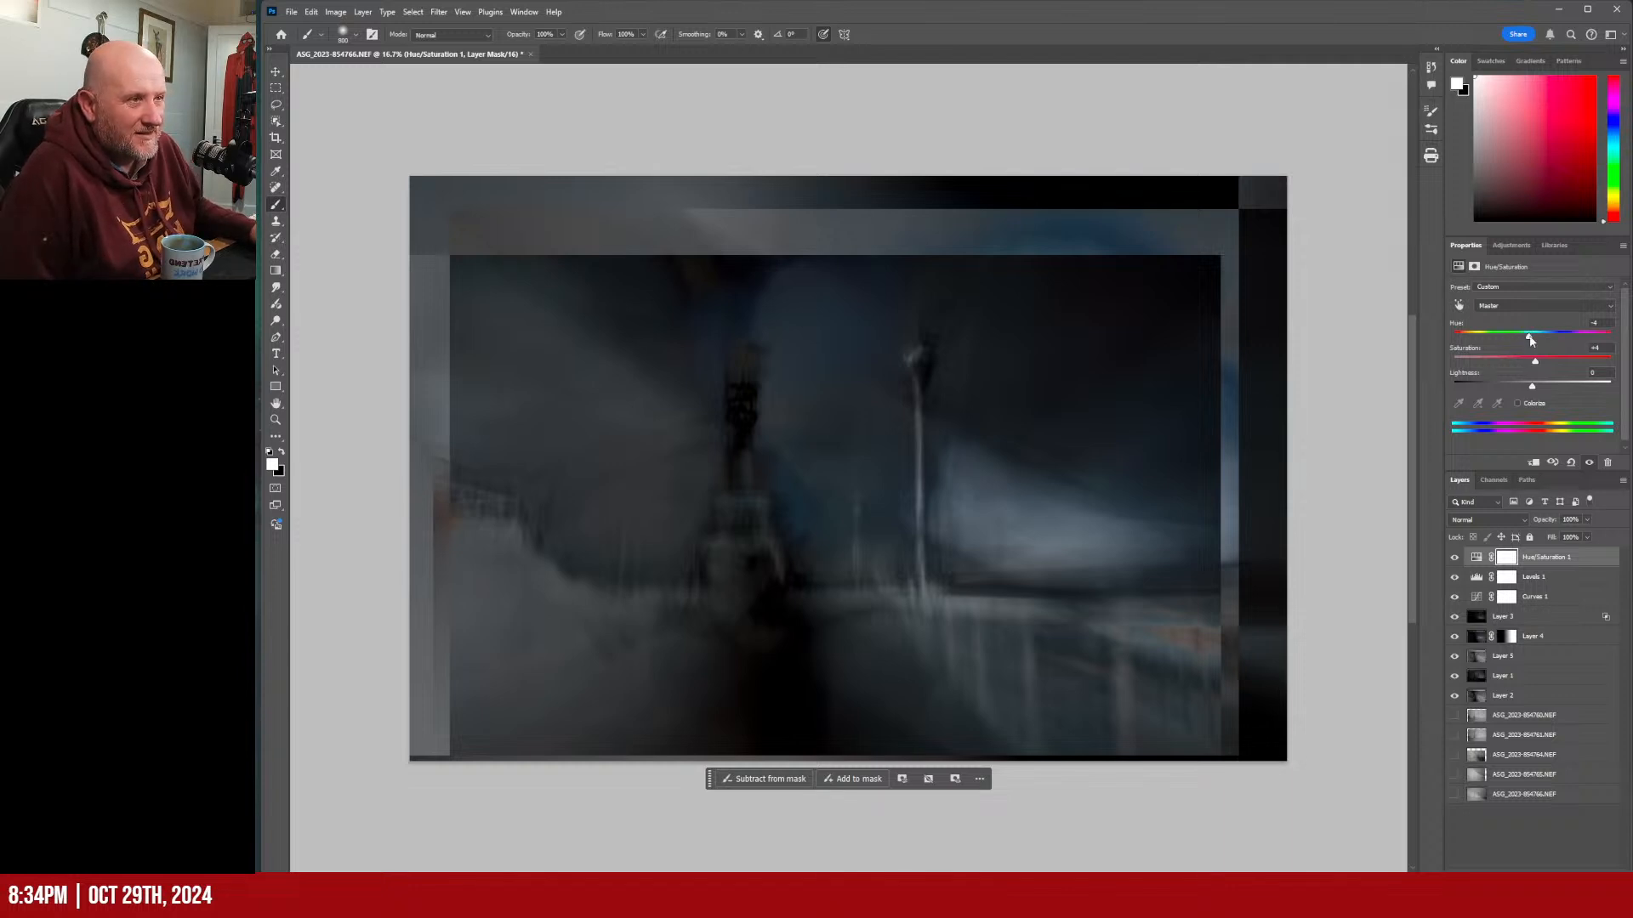
left_click_drag(1530, 334, 1589, 349)
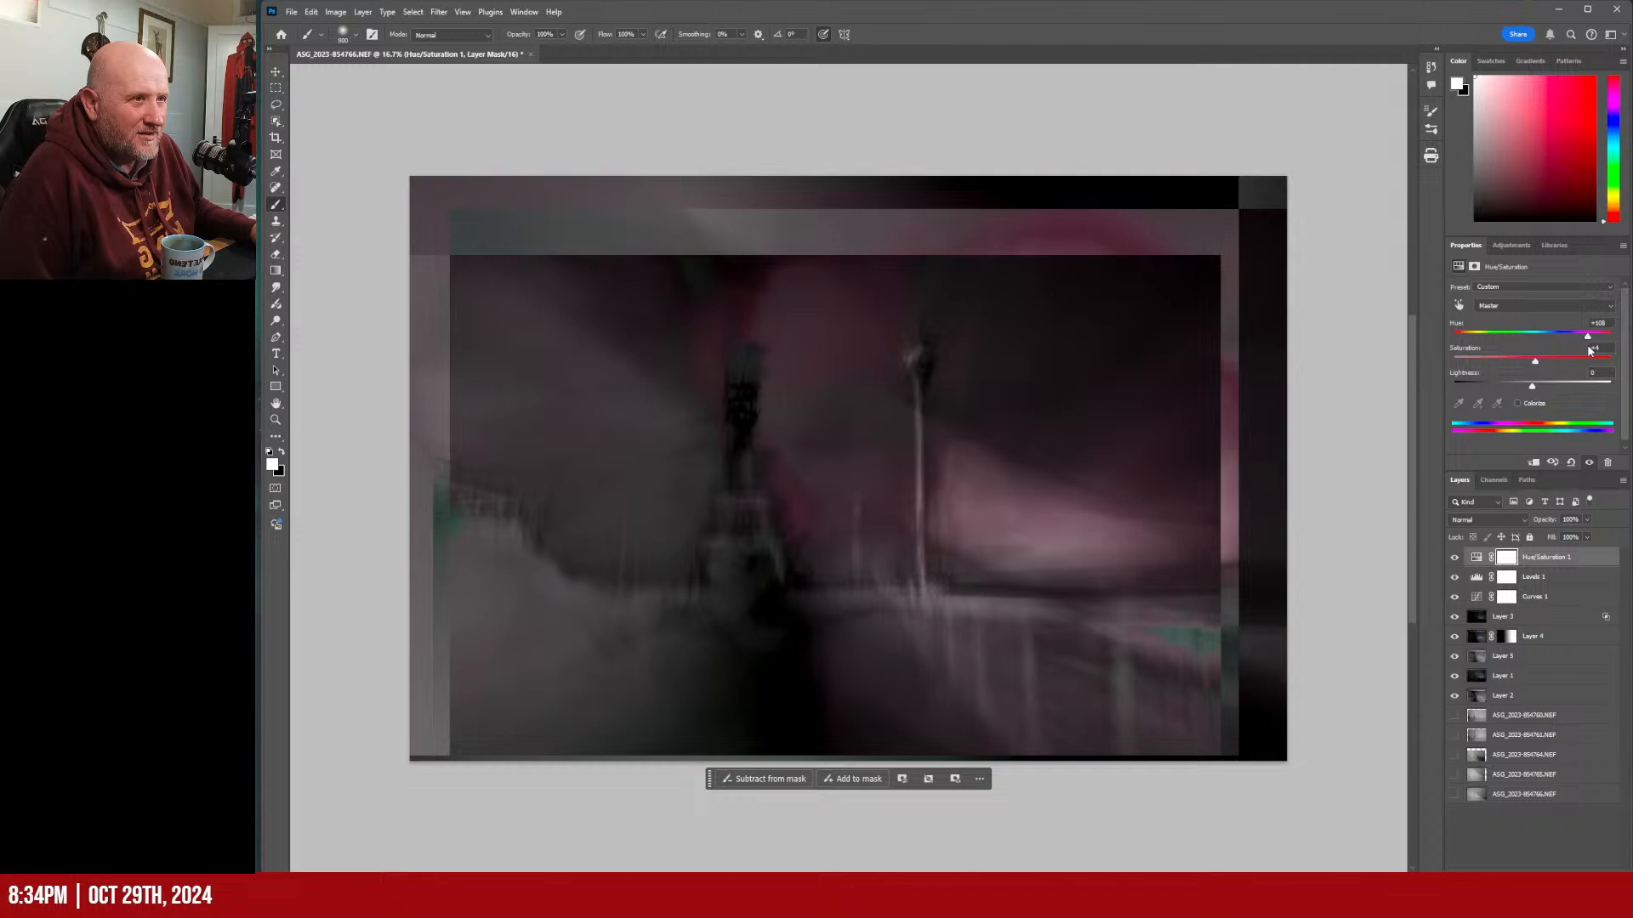
left_click_drag(1537, 365, 1601, 340)
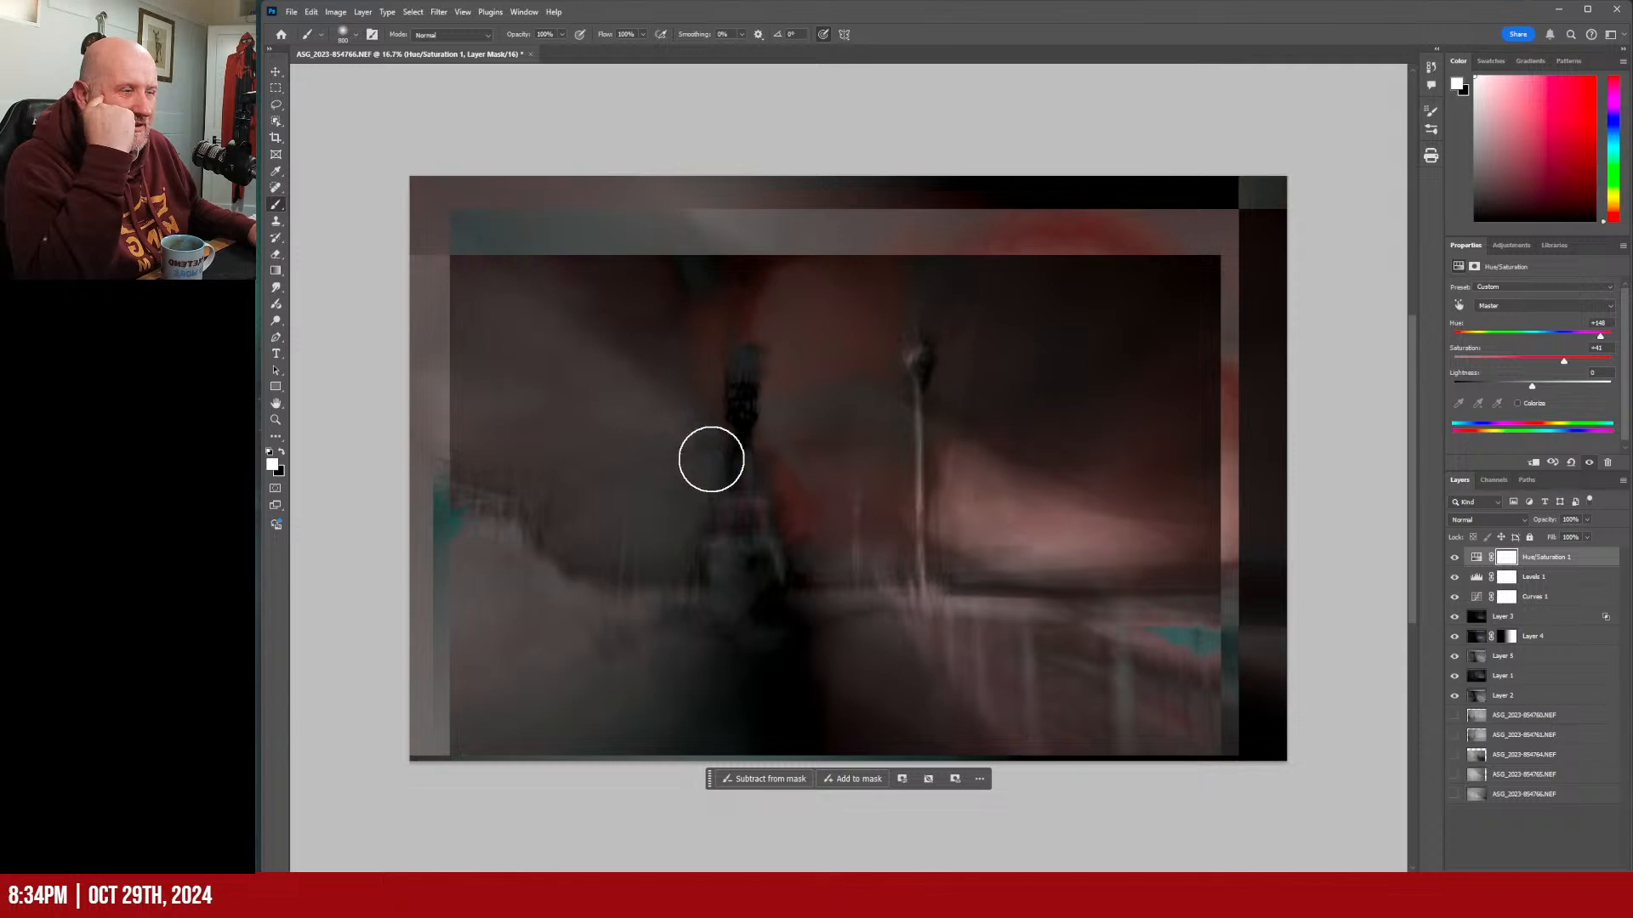
Crop the image on all four sides to remove the offset borders around the overlapping exposures.
scroll(822, 325, "up", 5)
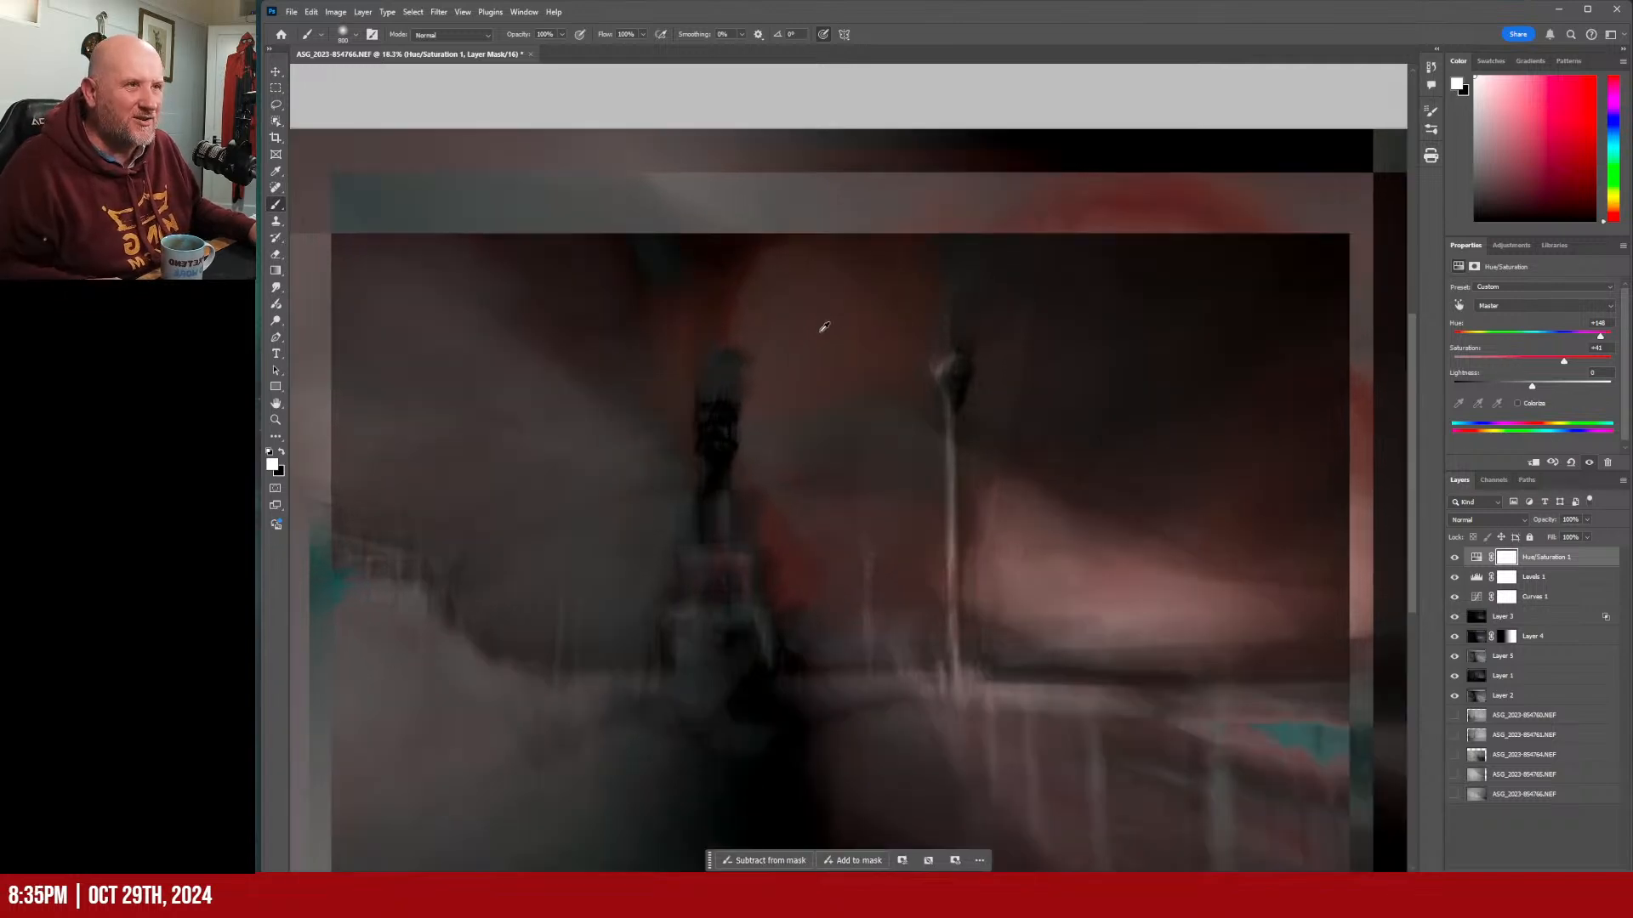
scroll(812, 324, "up", 3)
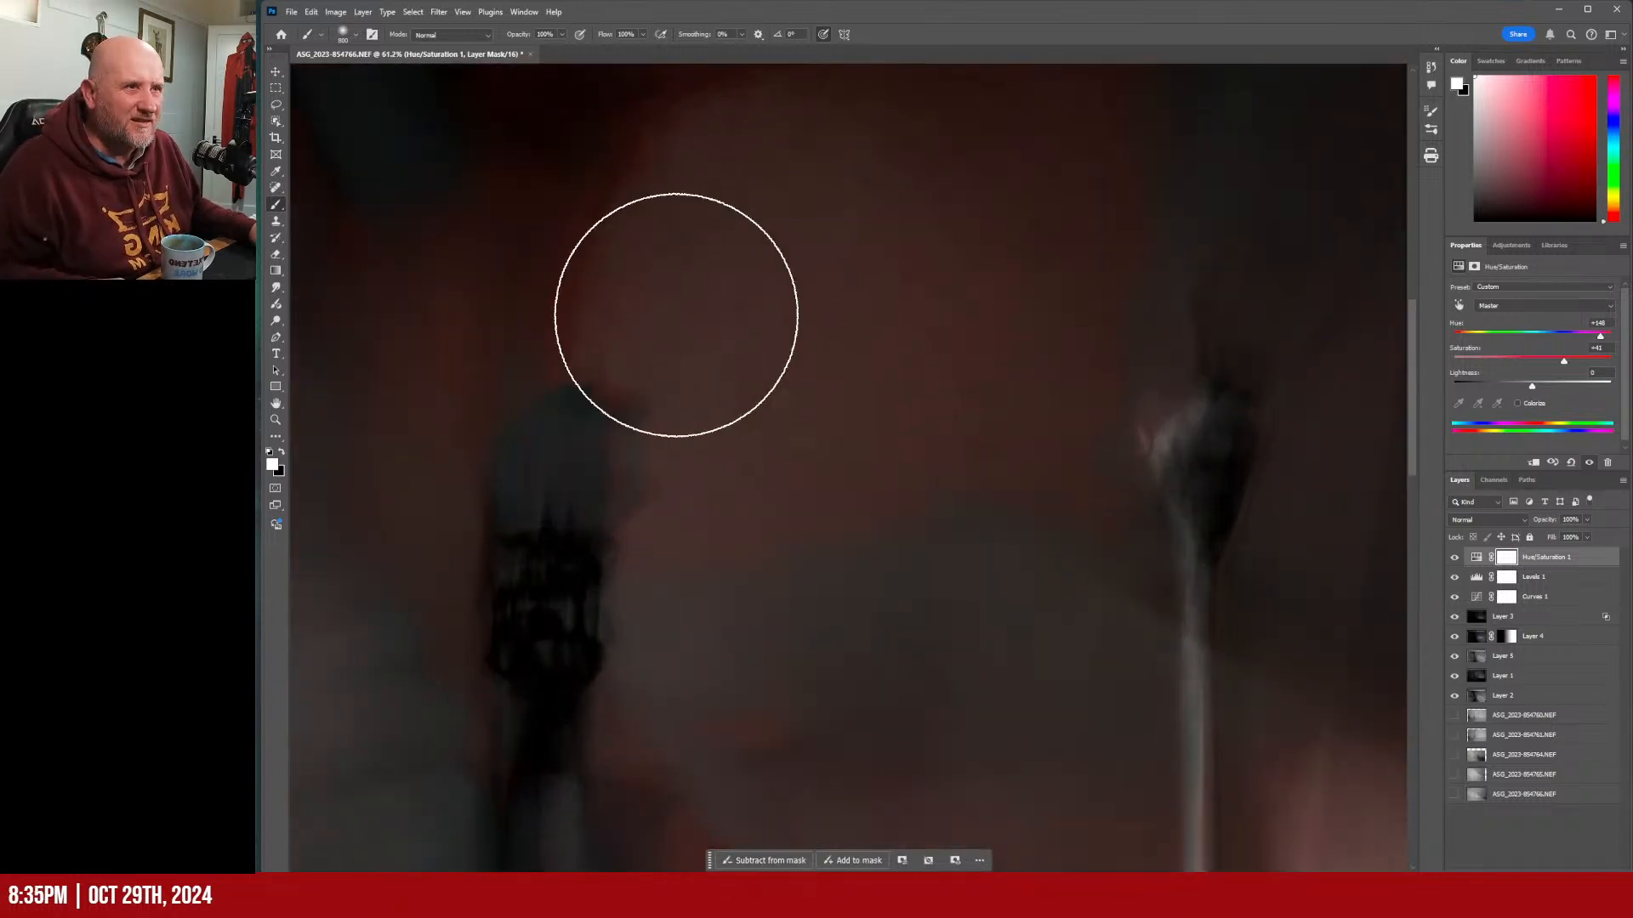
scroll(765, 506, "down", 8)
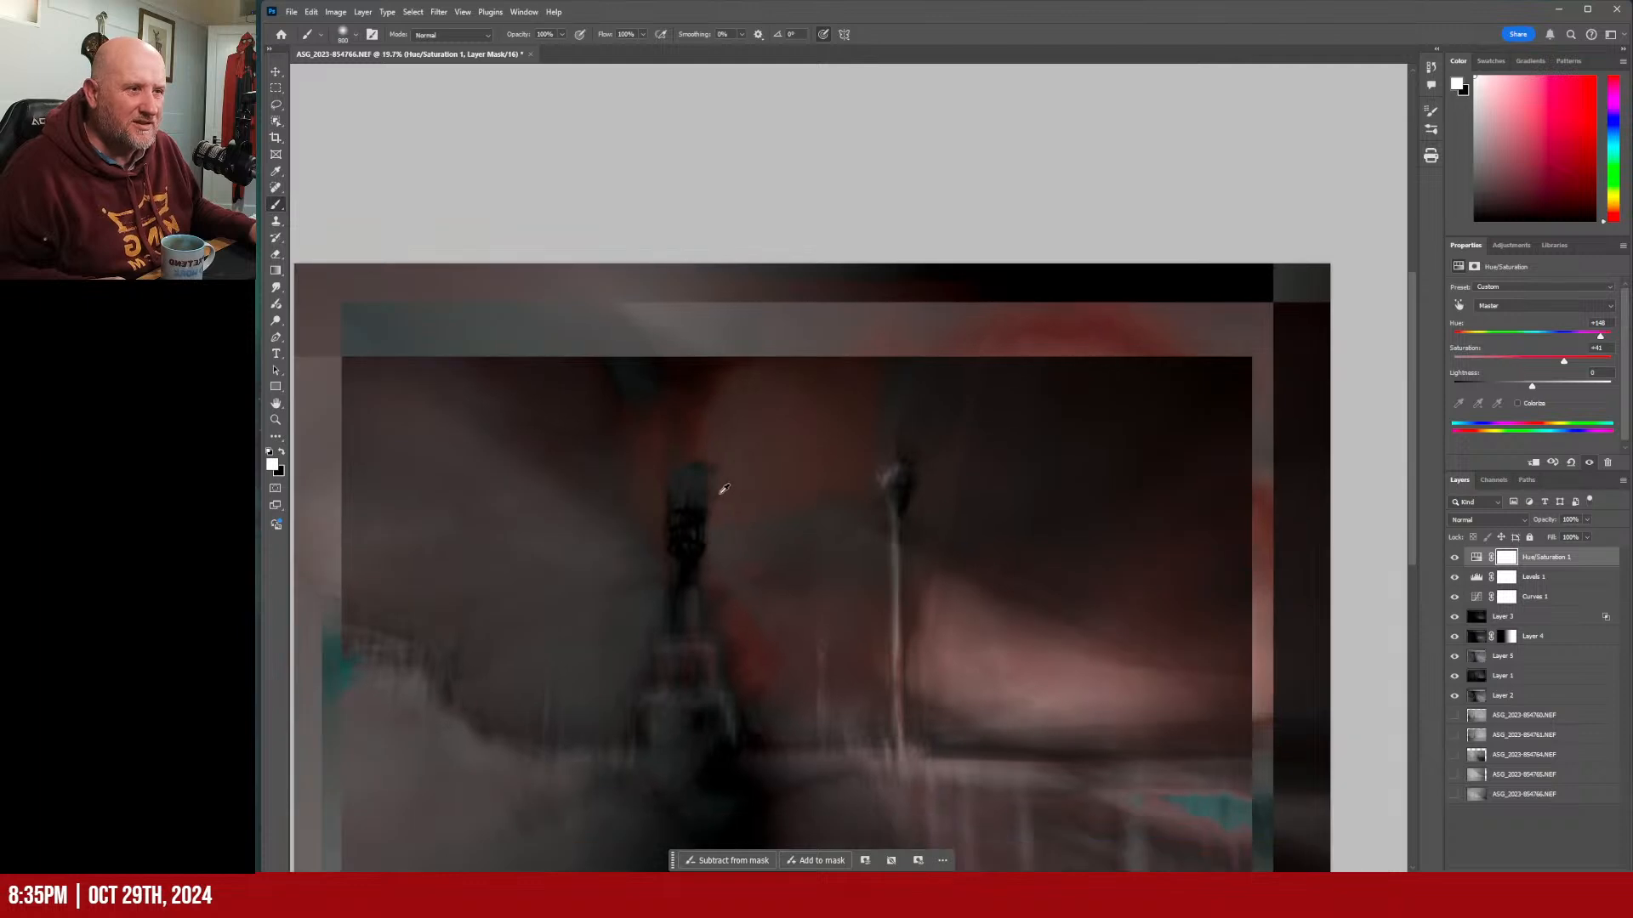
left_click_drag(638, 630, 750, 470)
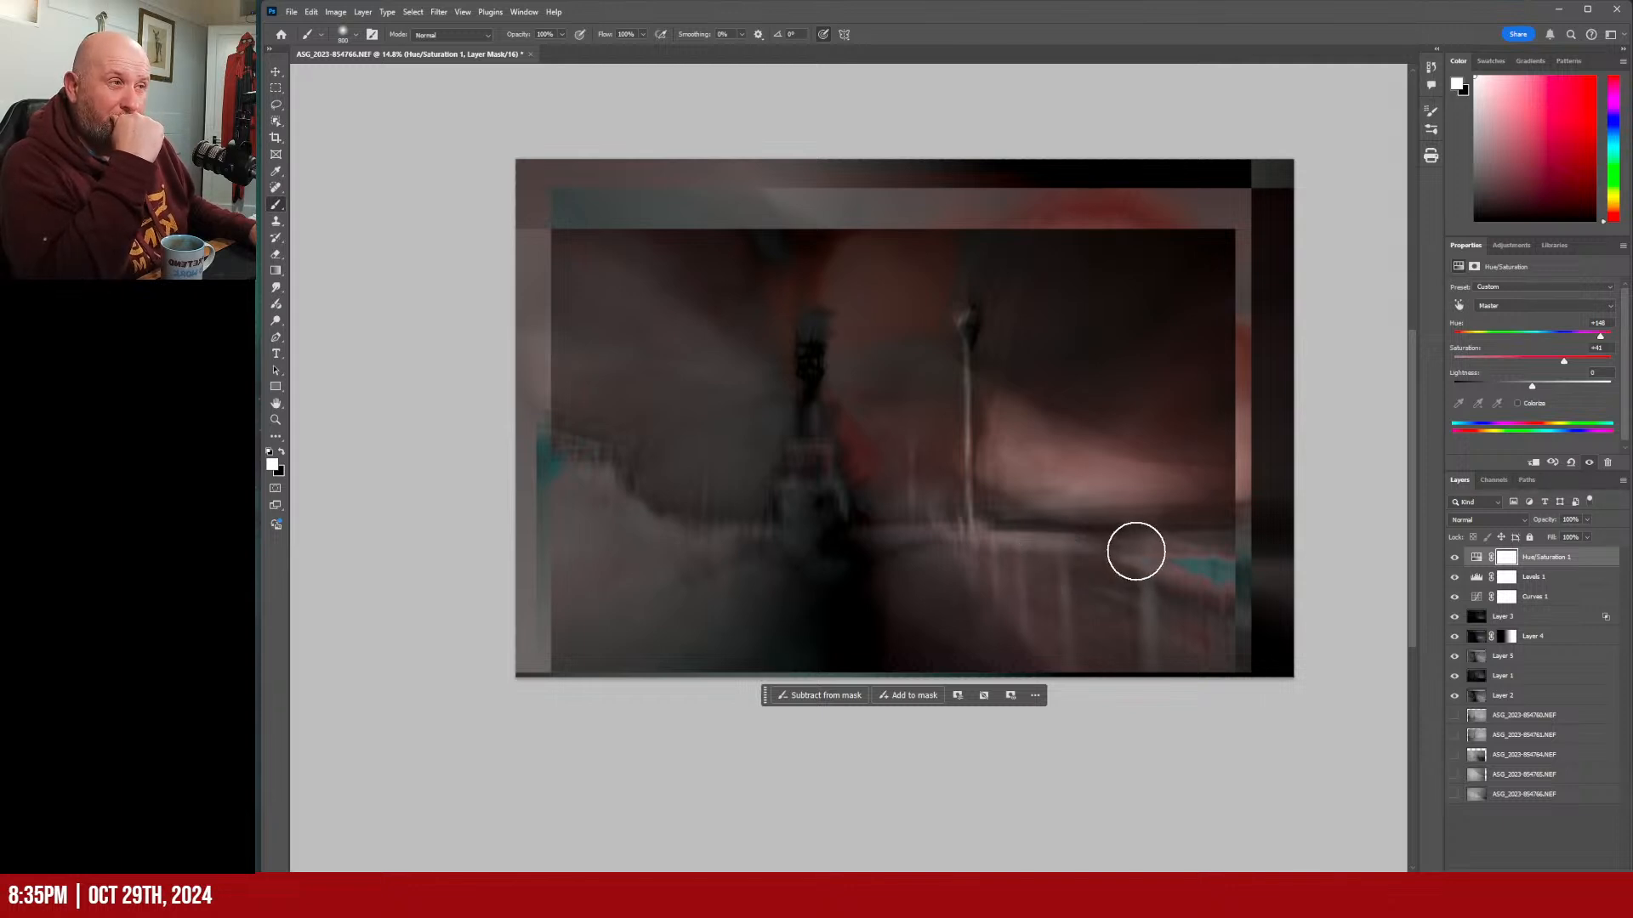
left_click(276, 138)
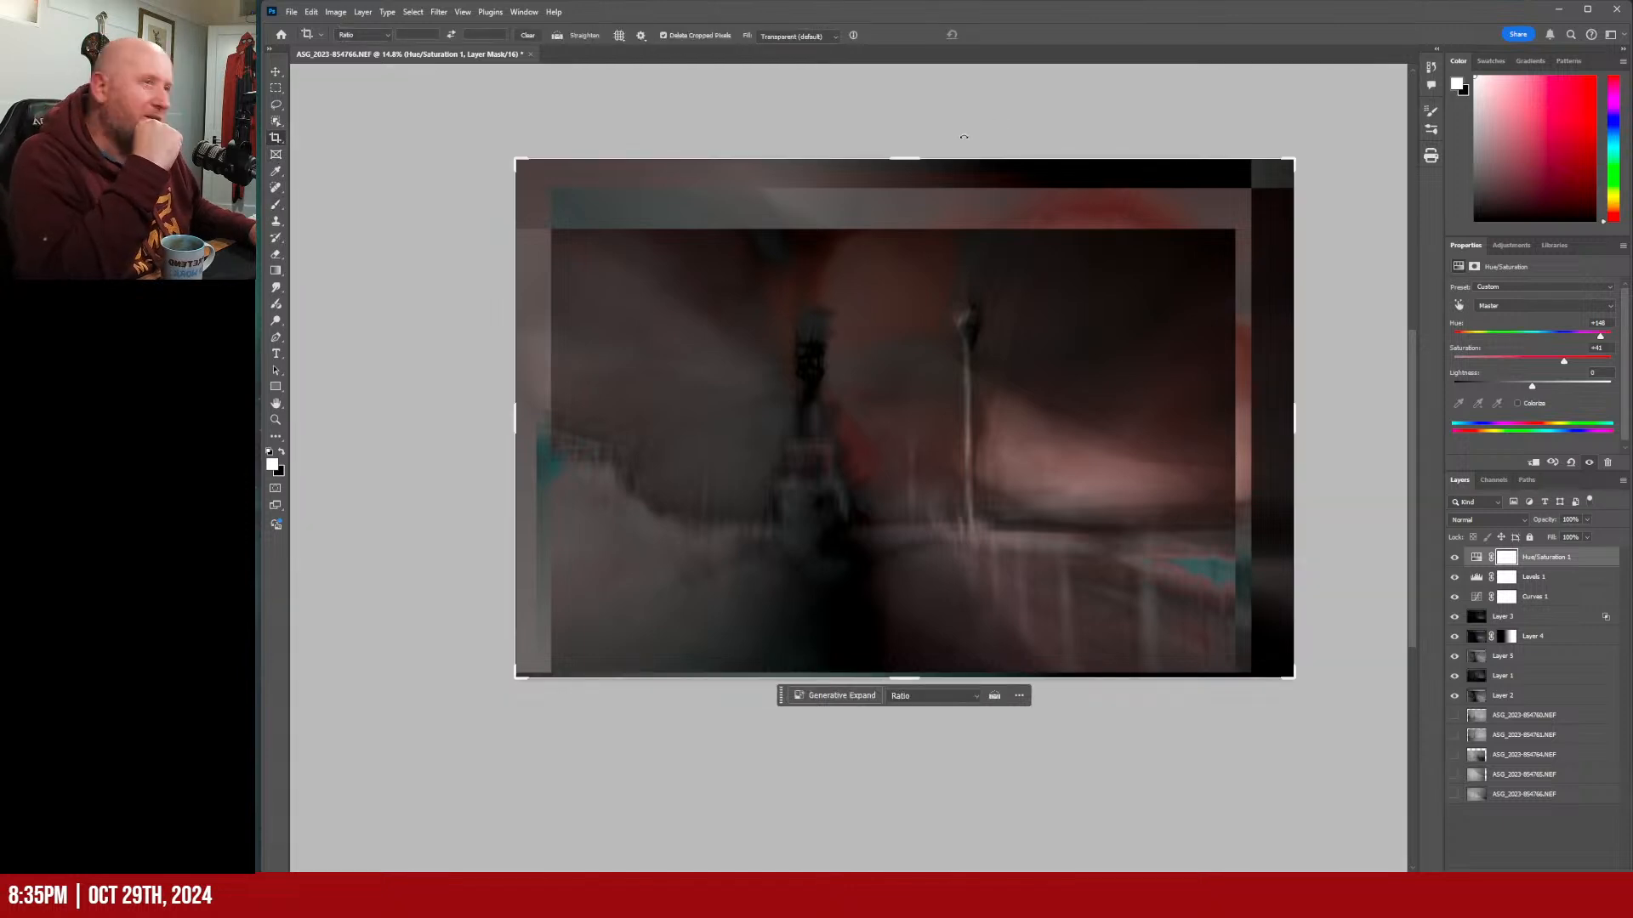
left_click_drag(904, 159, 910, 193)
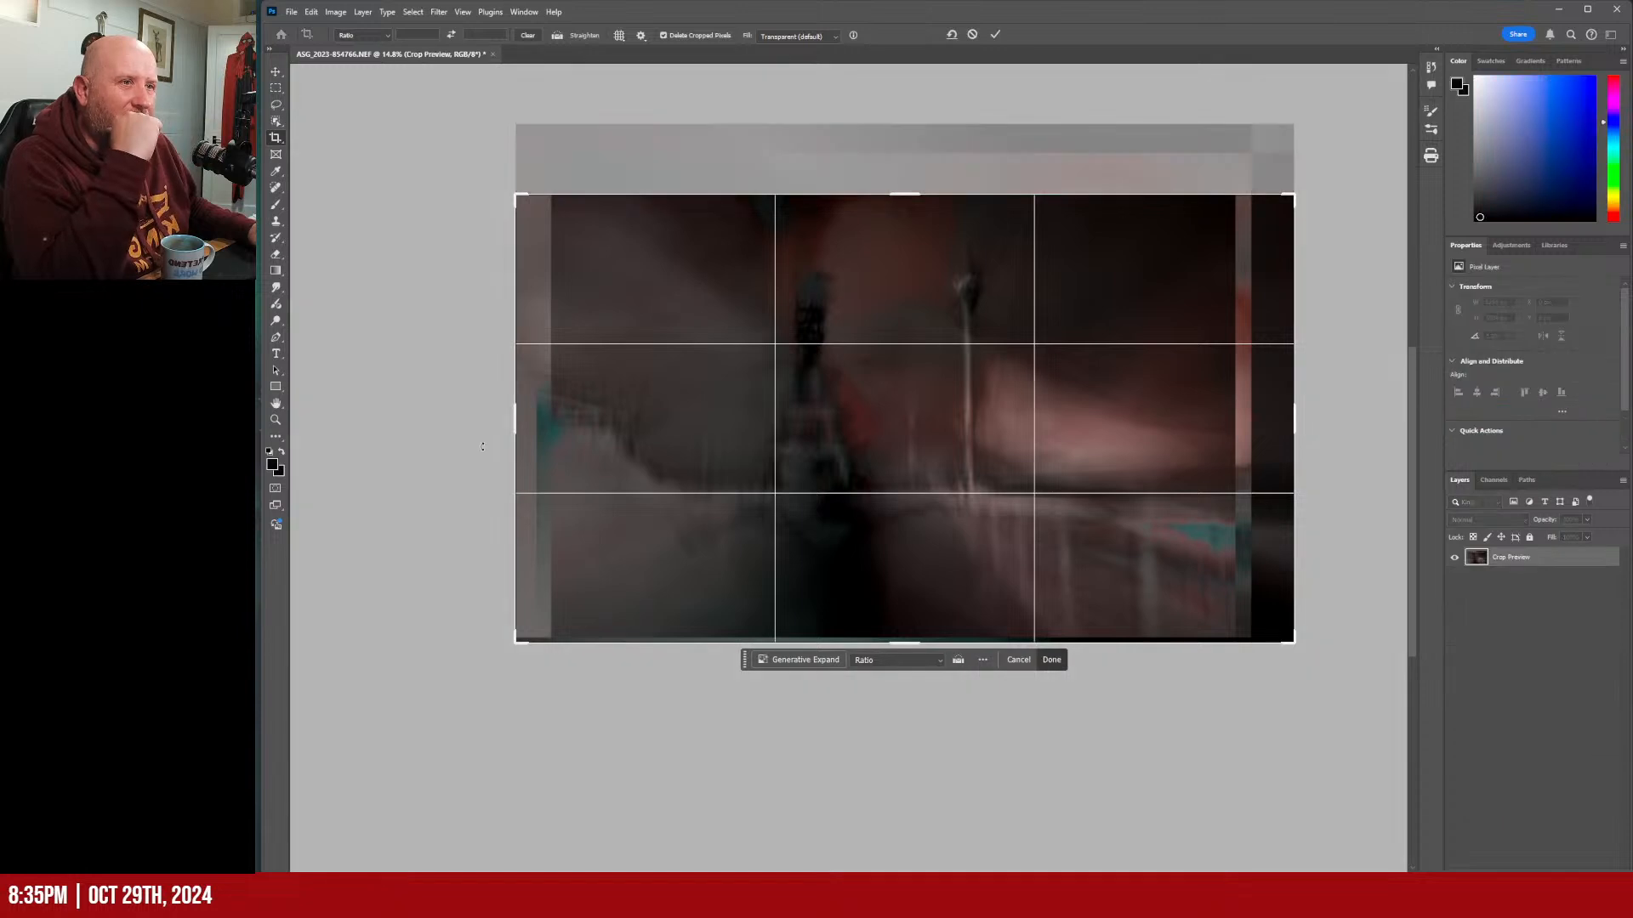
mouse_move(510, 415)
left_mouse_down()
mouse_move(547, 415)
mouse_move(533, 417)
left_mouse_up()
left_click_drag(1280, 413, 1245, 409)
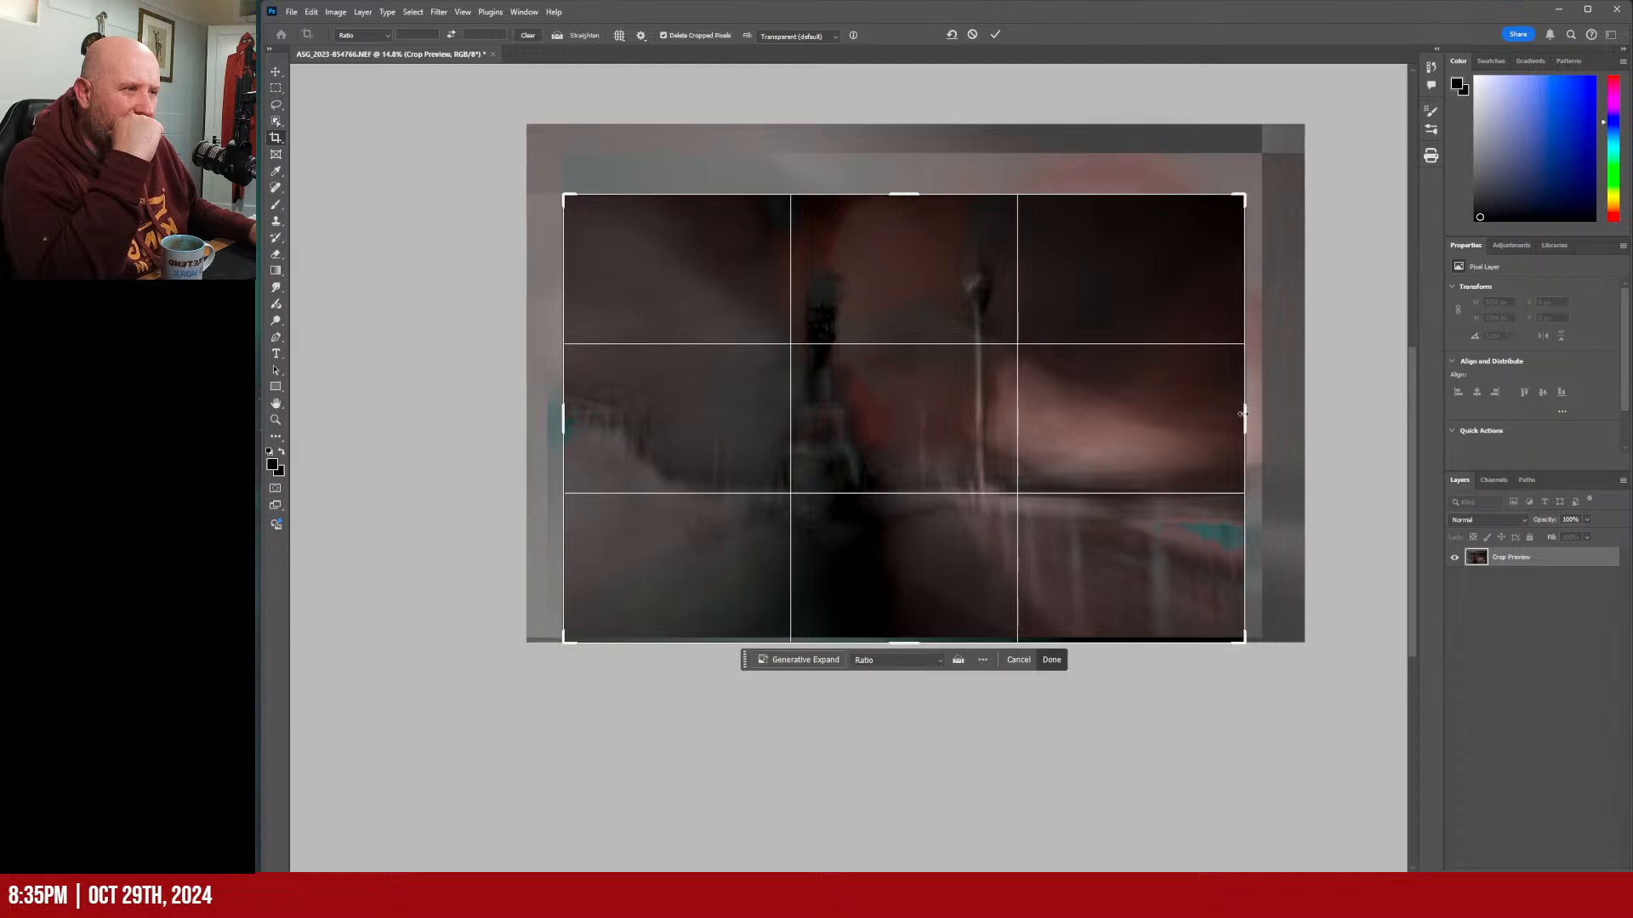
left_click_drag(899, 644, 898, 638)
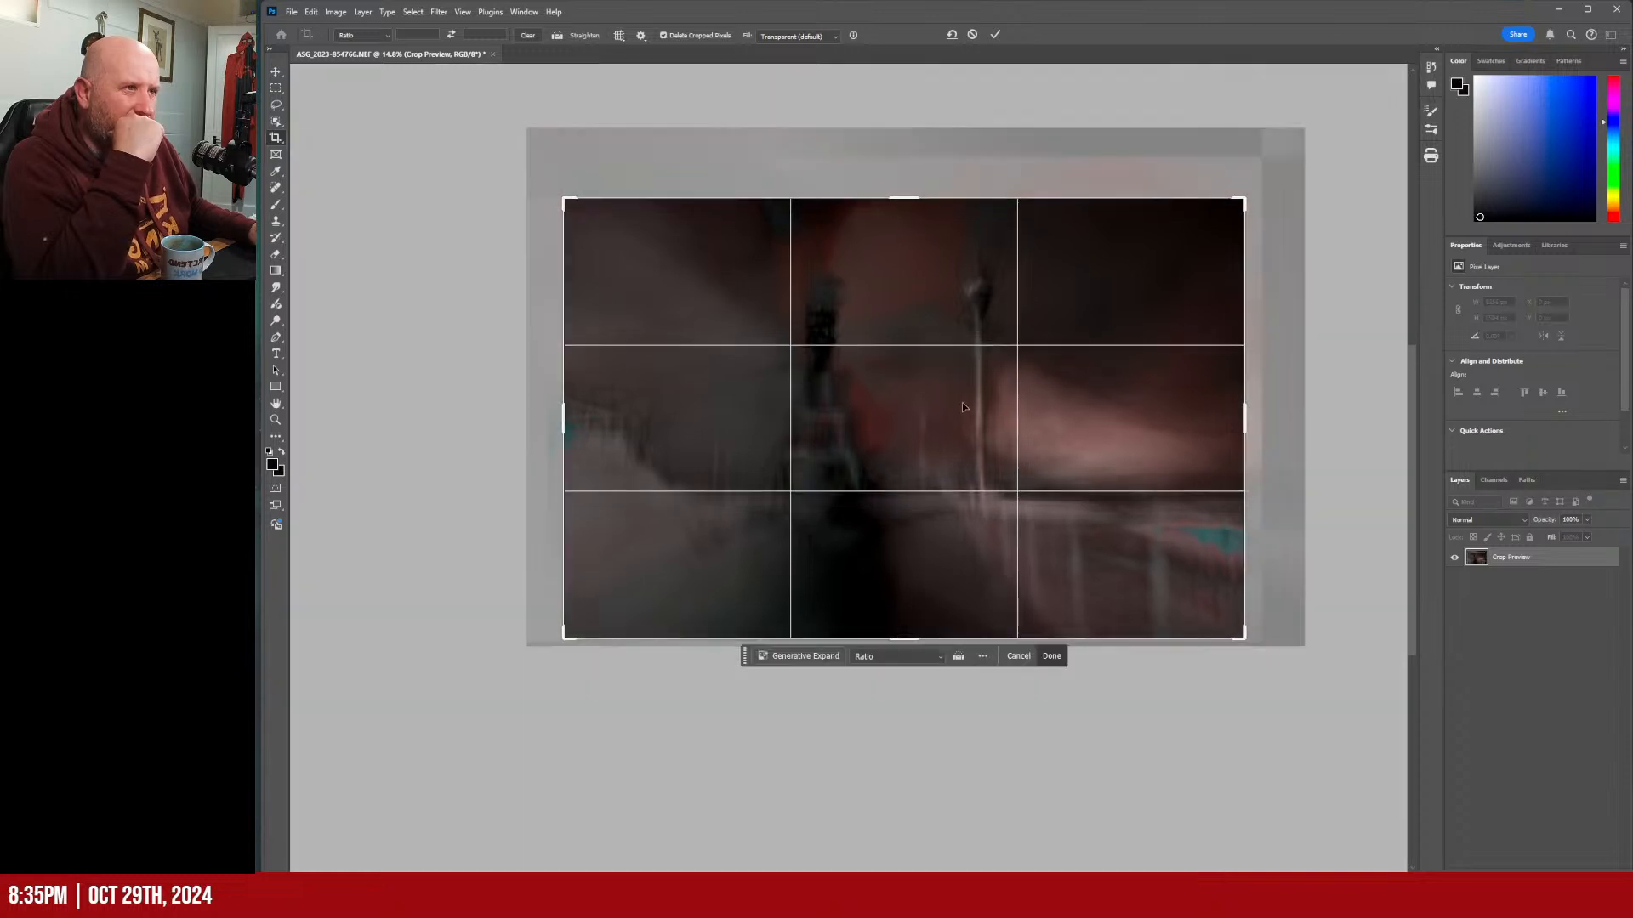
left_click(1000, 34)
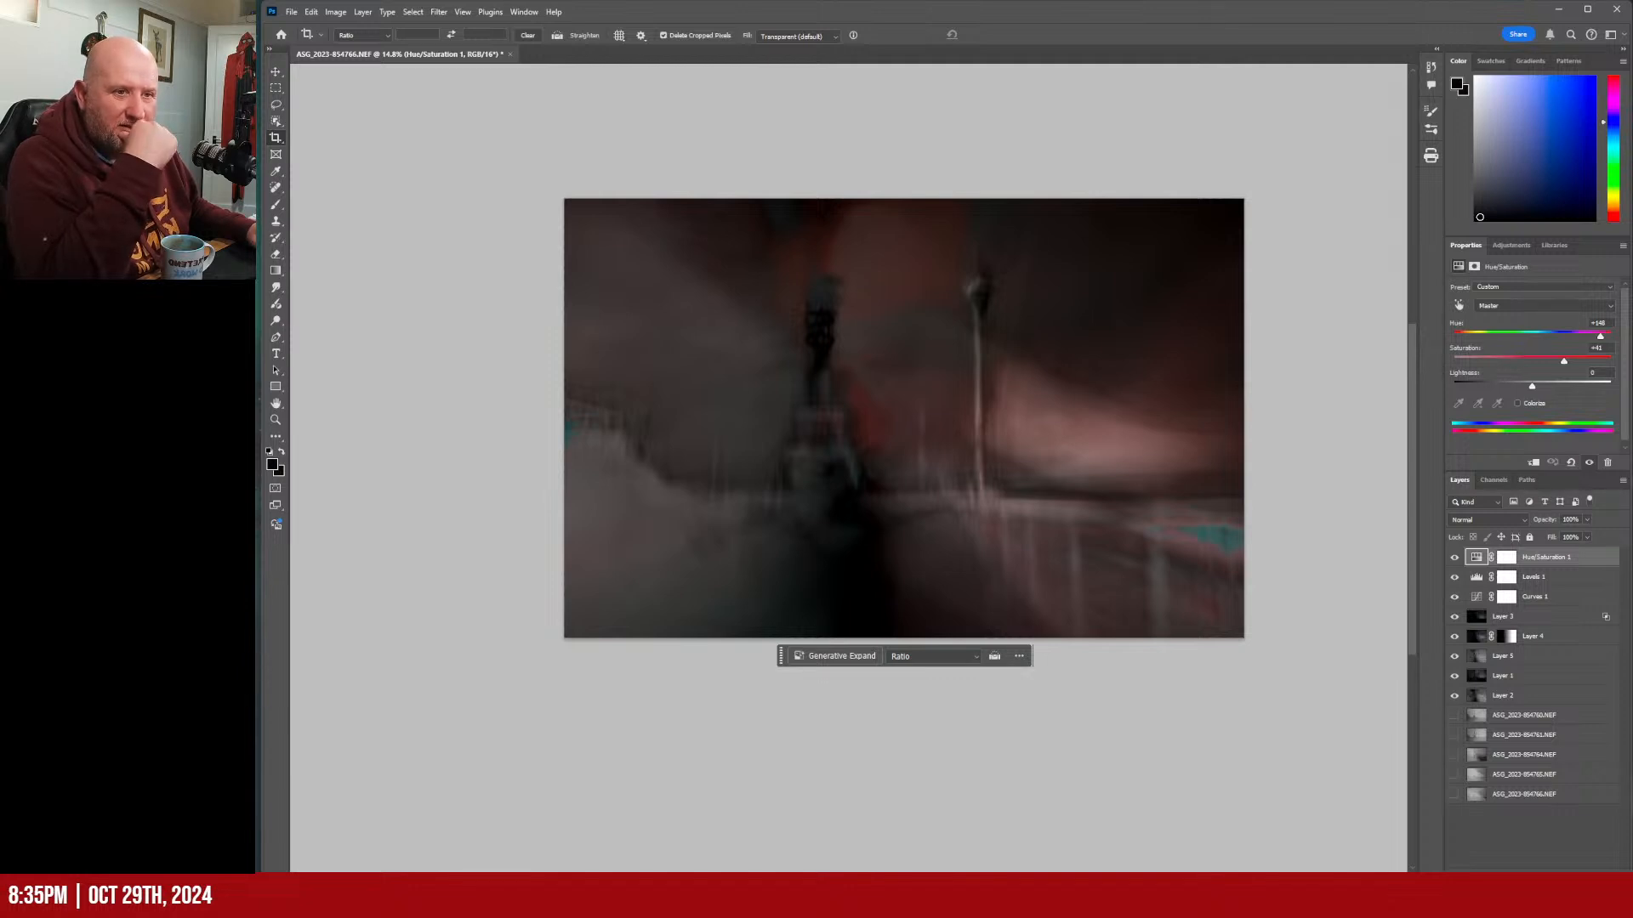
Open the image in Nik 7 Analog Efex, browse the Imported camera presets and select the Dark Poppies preset.
left_click(387, 555)
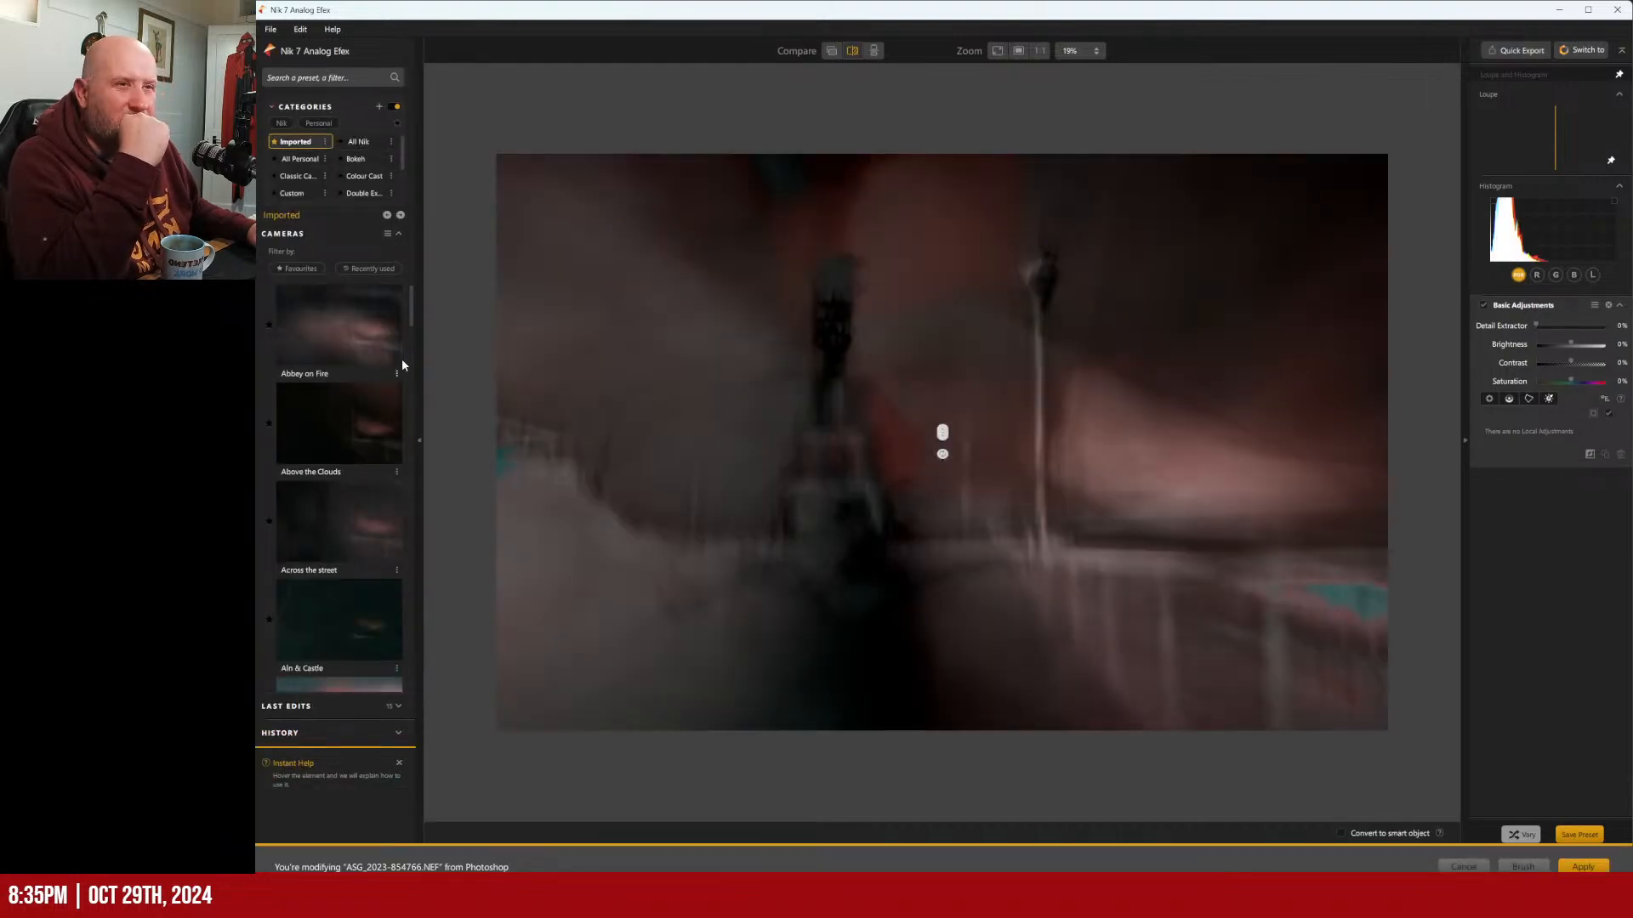
scroll(344, 397, "down", 1)
scroll(344, 397, "down", 8)
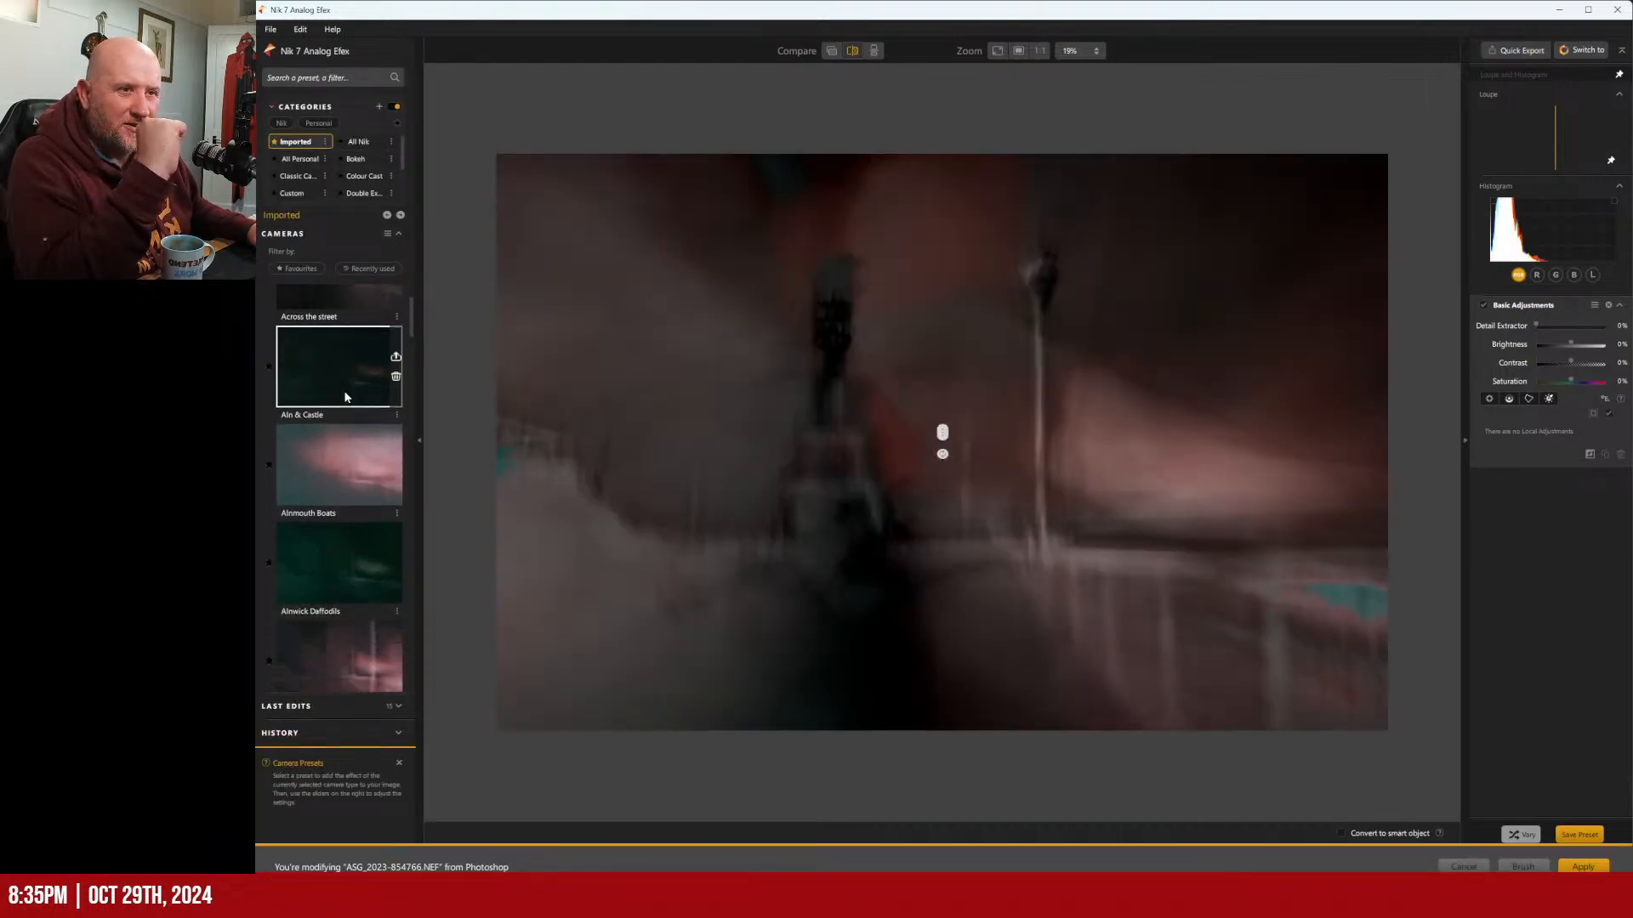
scroll(358, 391, "up", 3)
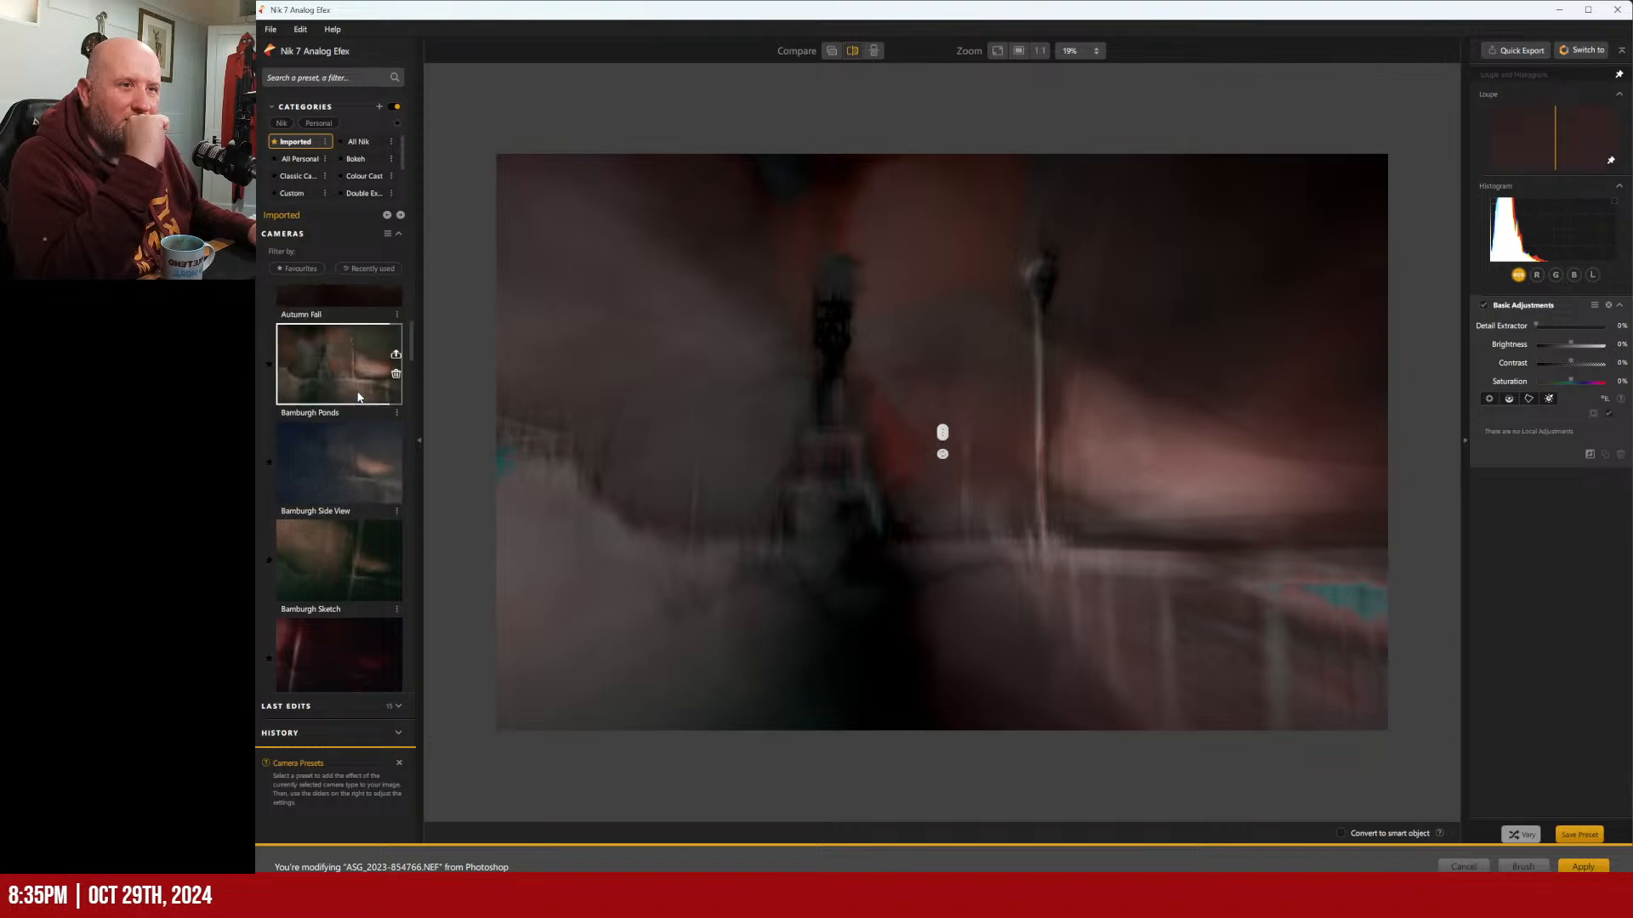
scroll(357, 391, "down", 8)
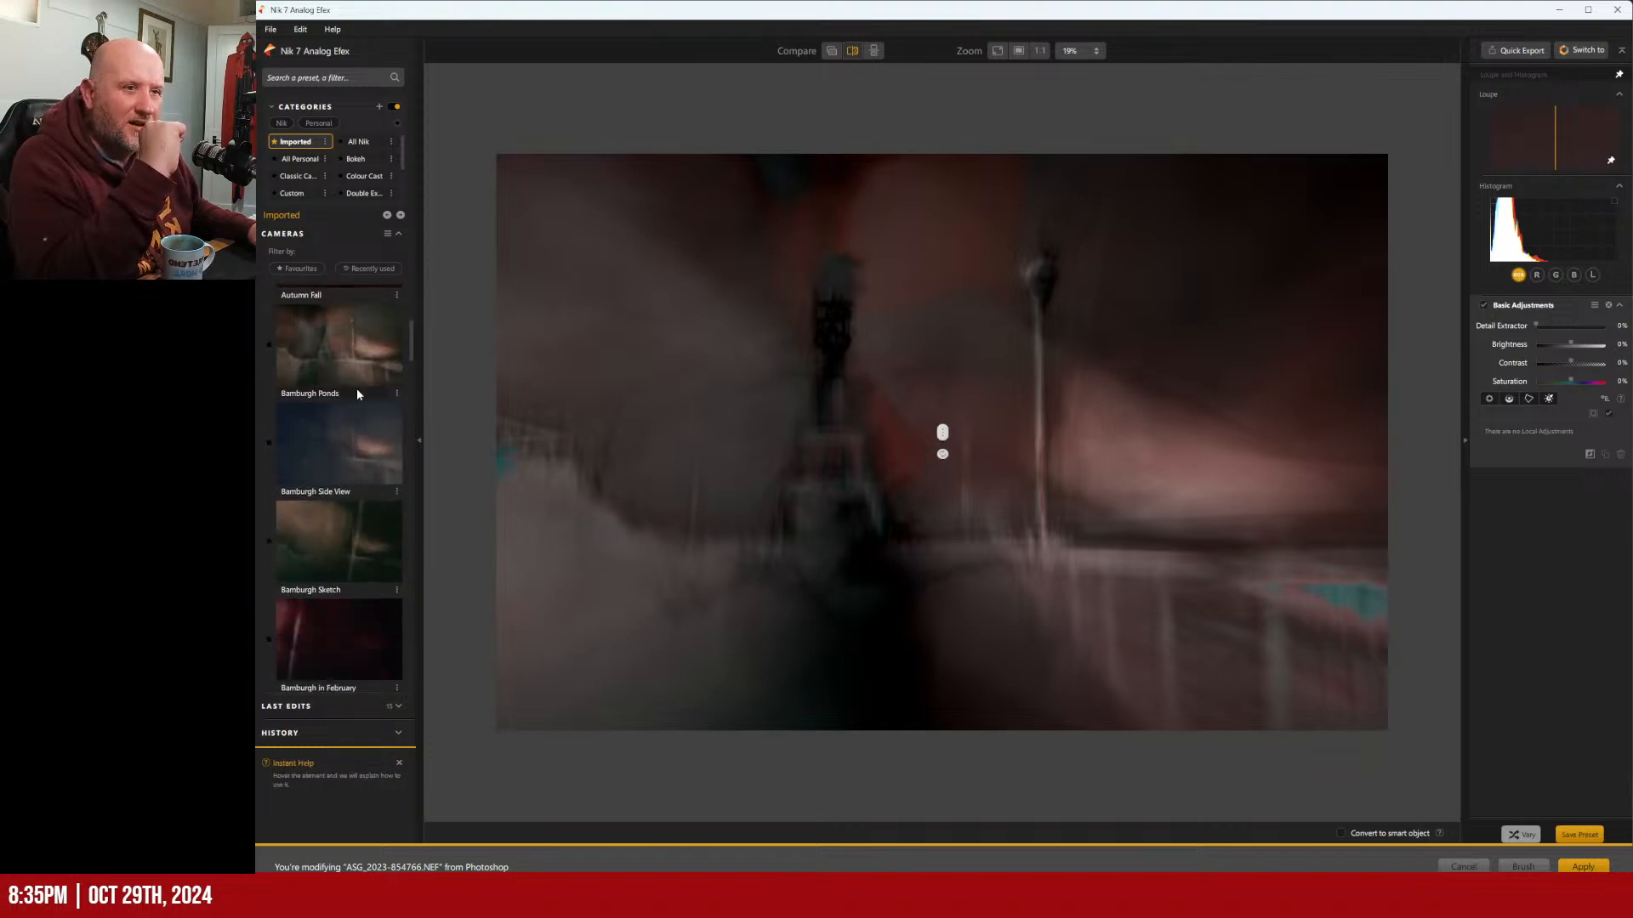
scroll(353, 370, "down", 4)
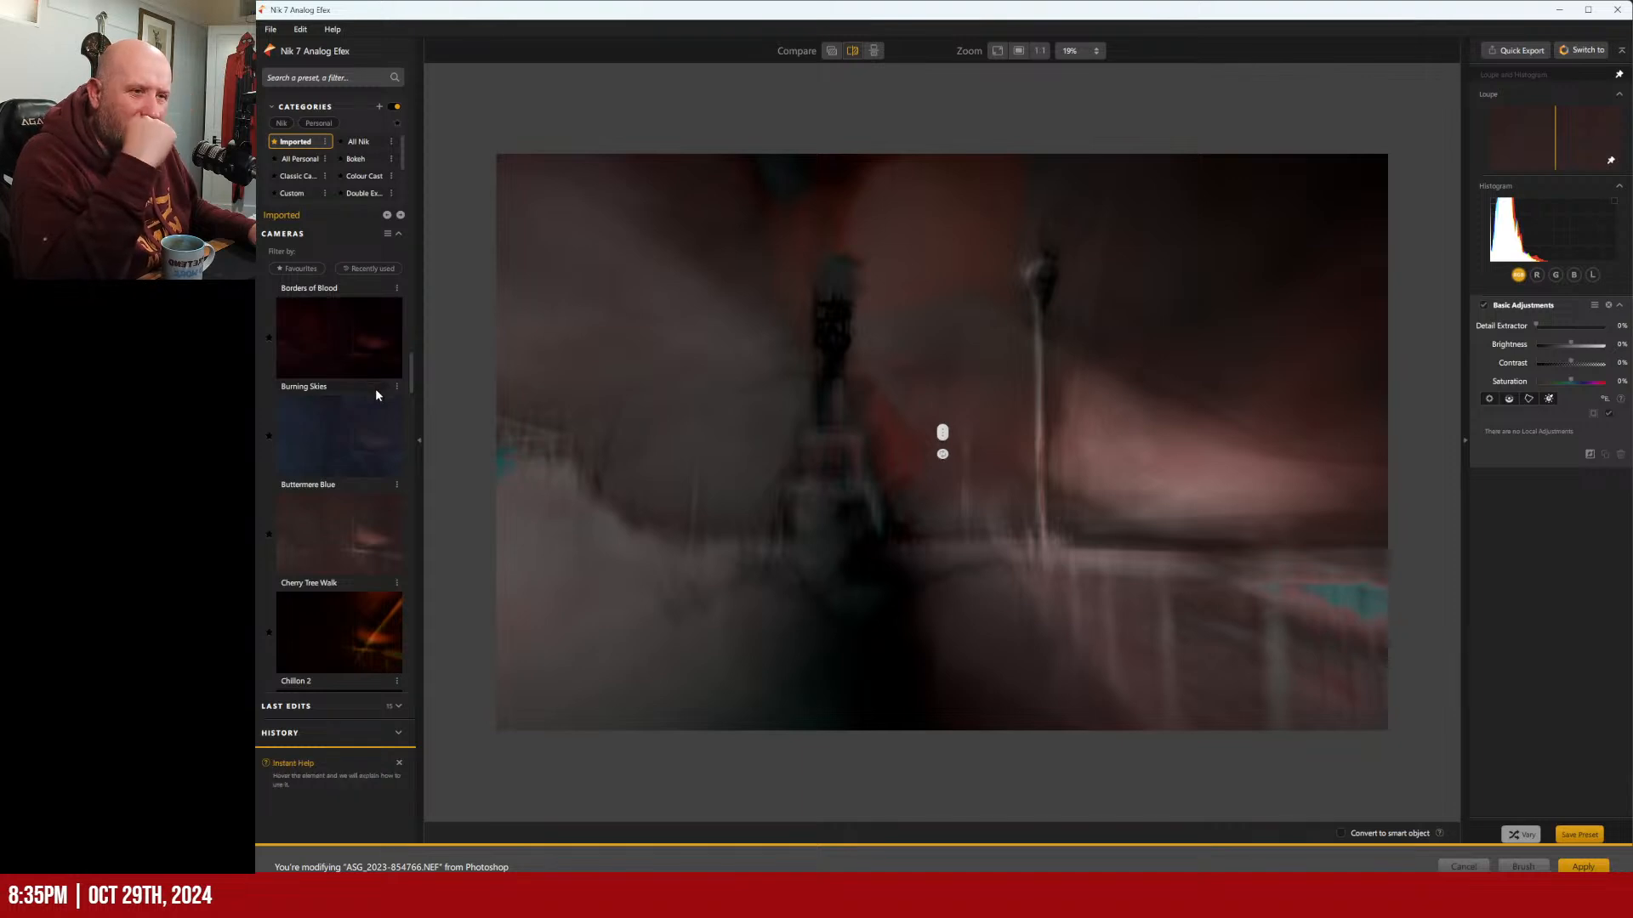
scroll(375, 389, "down", 3)
scroll(369, 407, "down", 3)
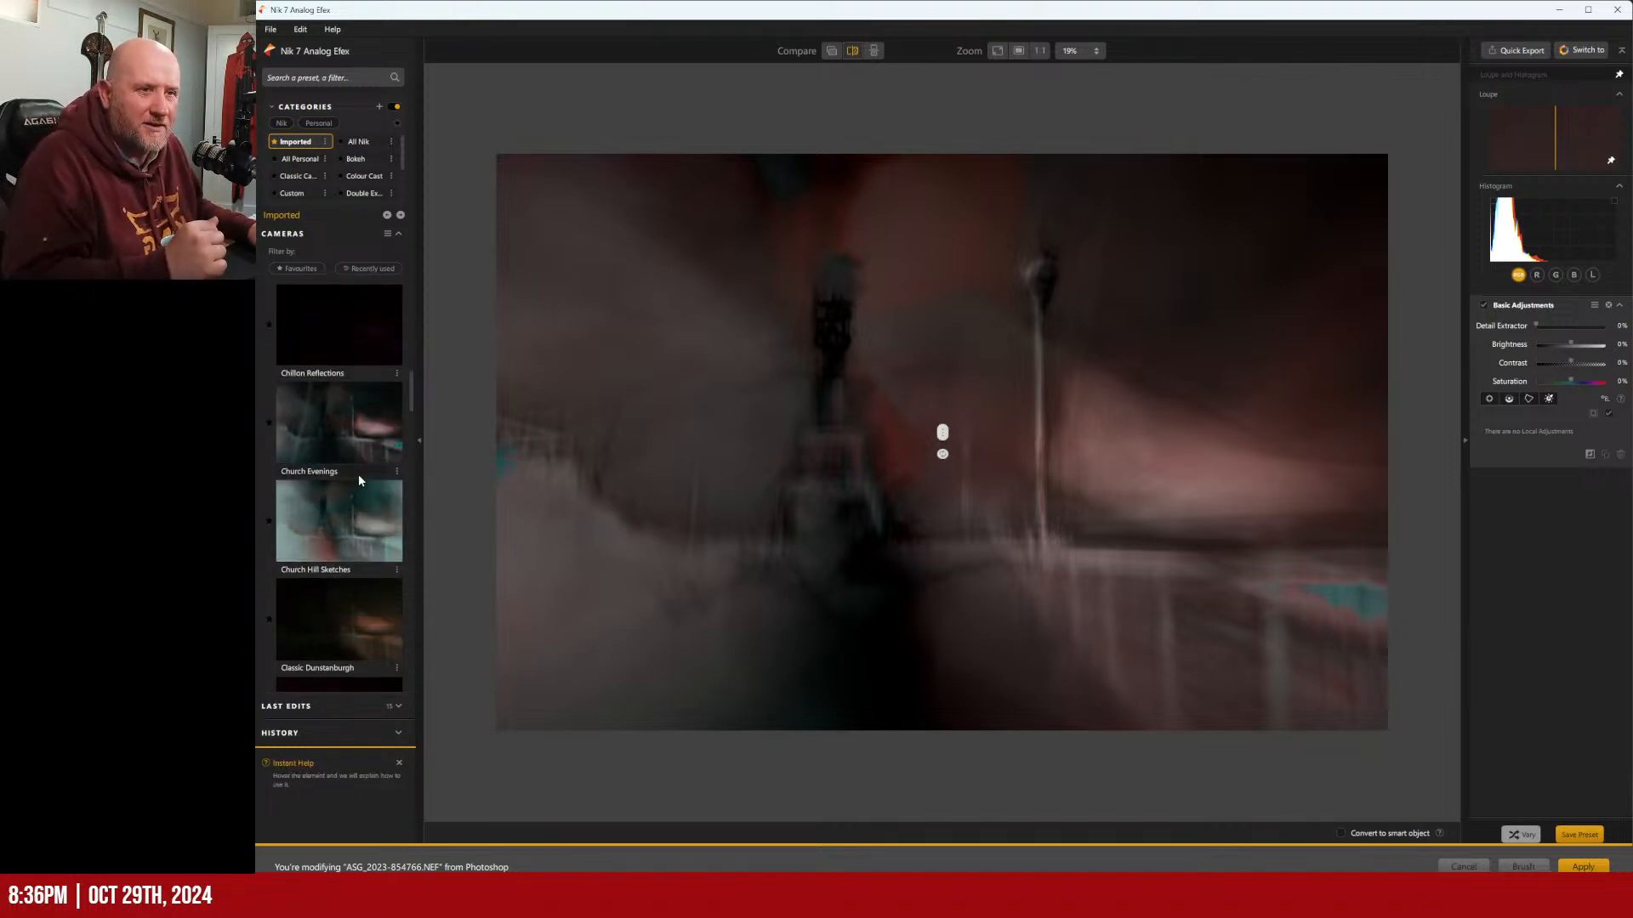
scroll(368, 484, "down", 2)
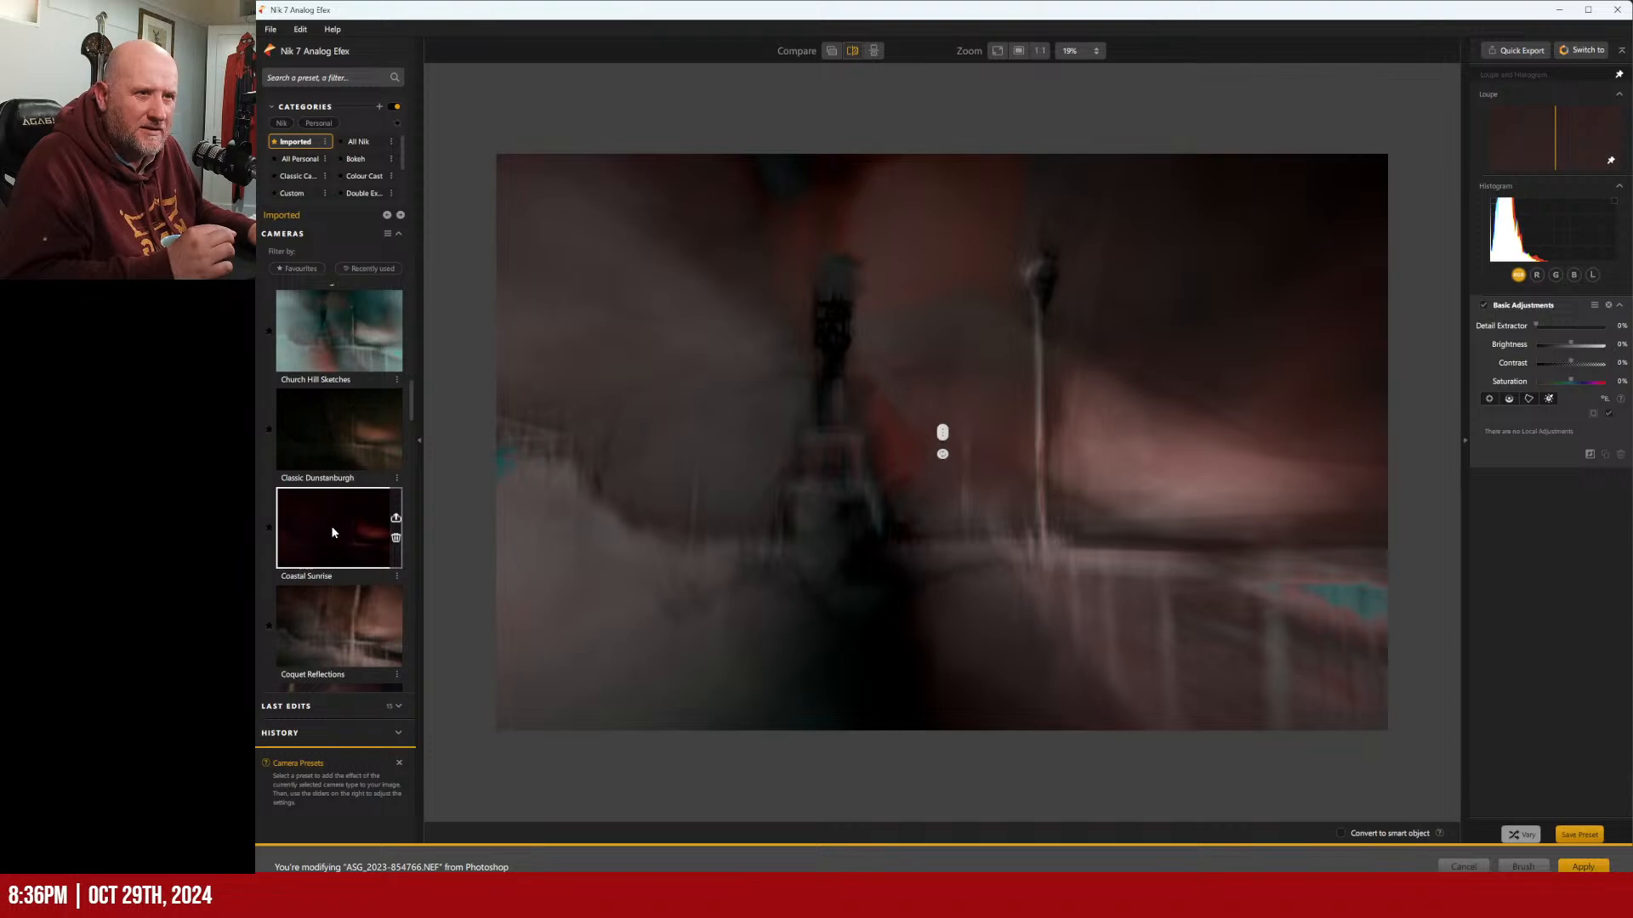
scroll(333, 523, "down", 3)
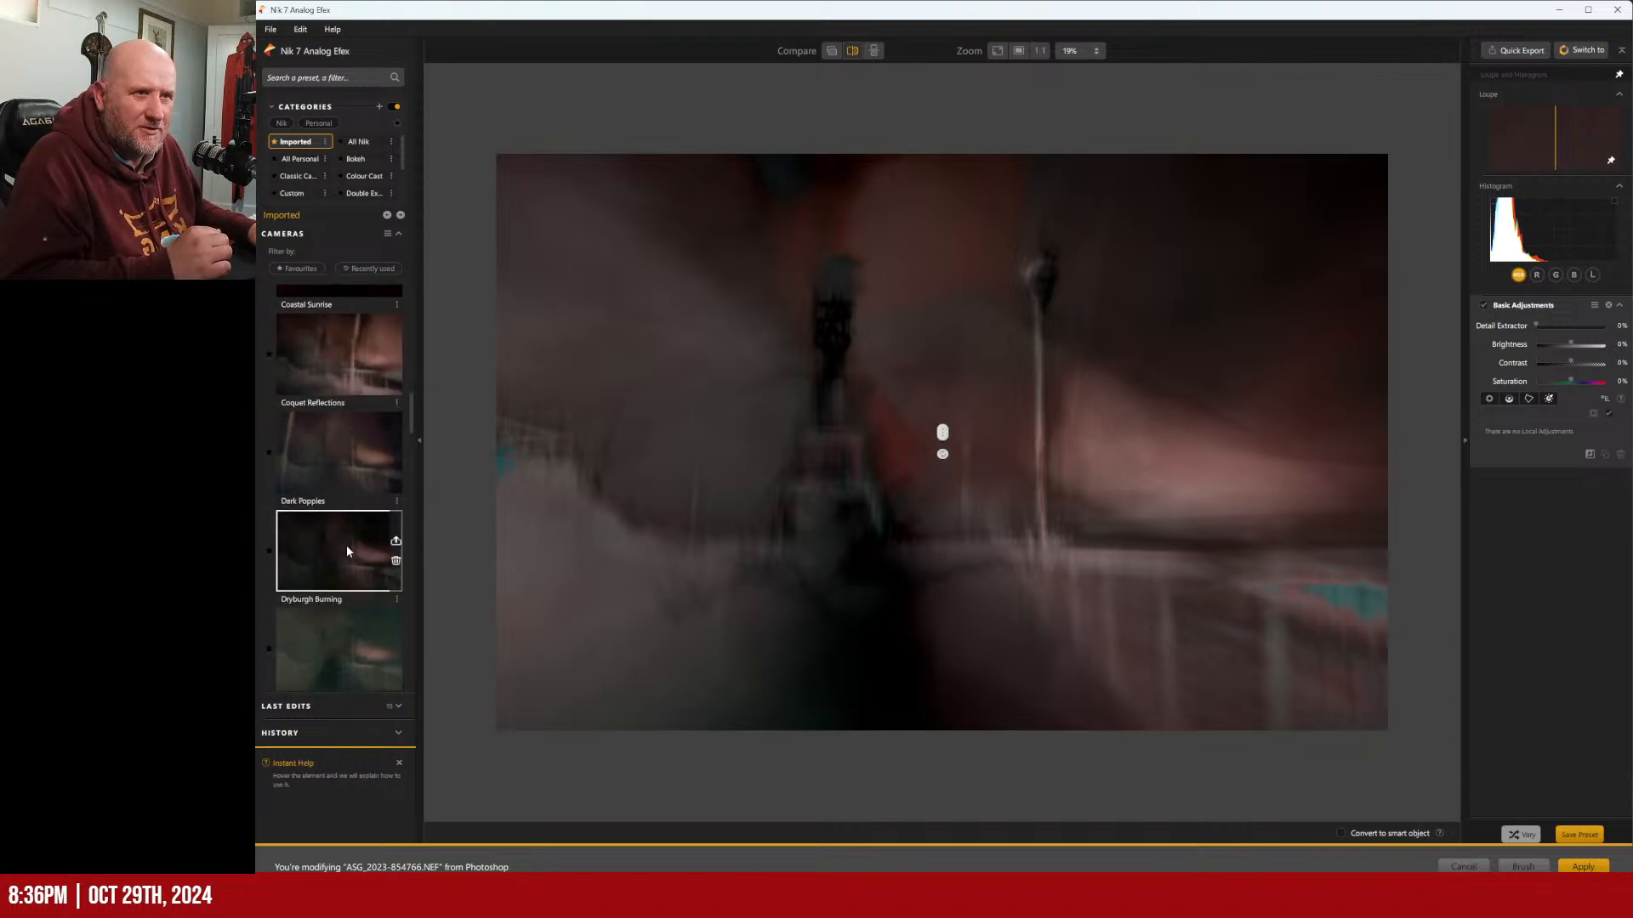
scroll(345, 549, "down", 1)
left_click(322, 371)
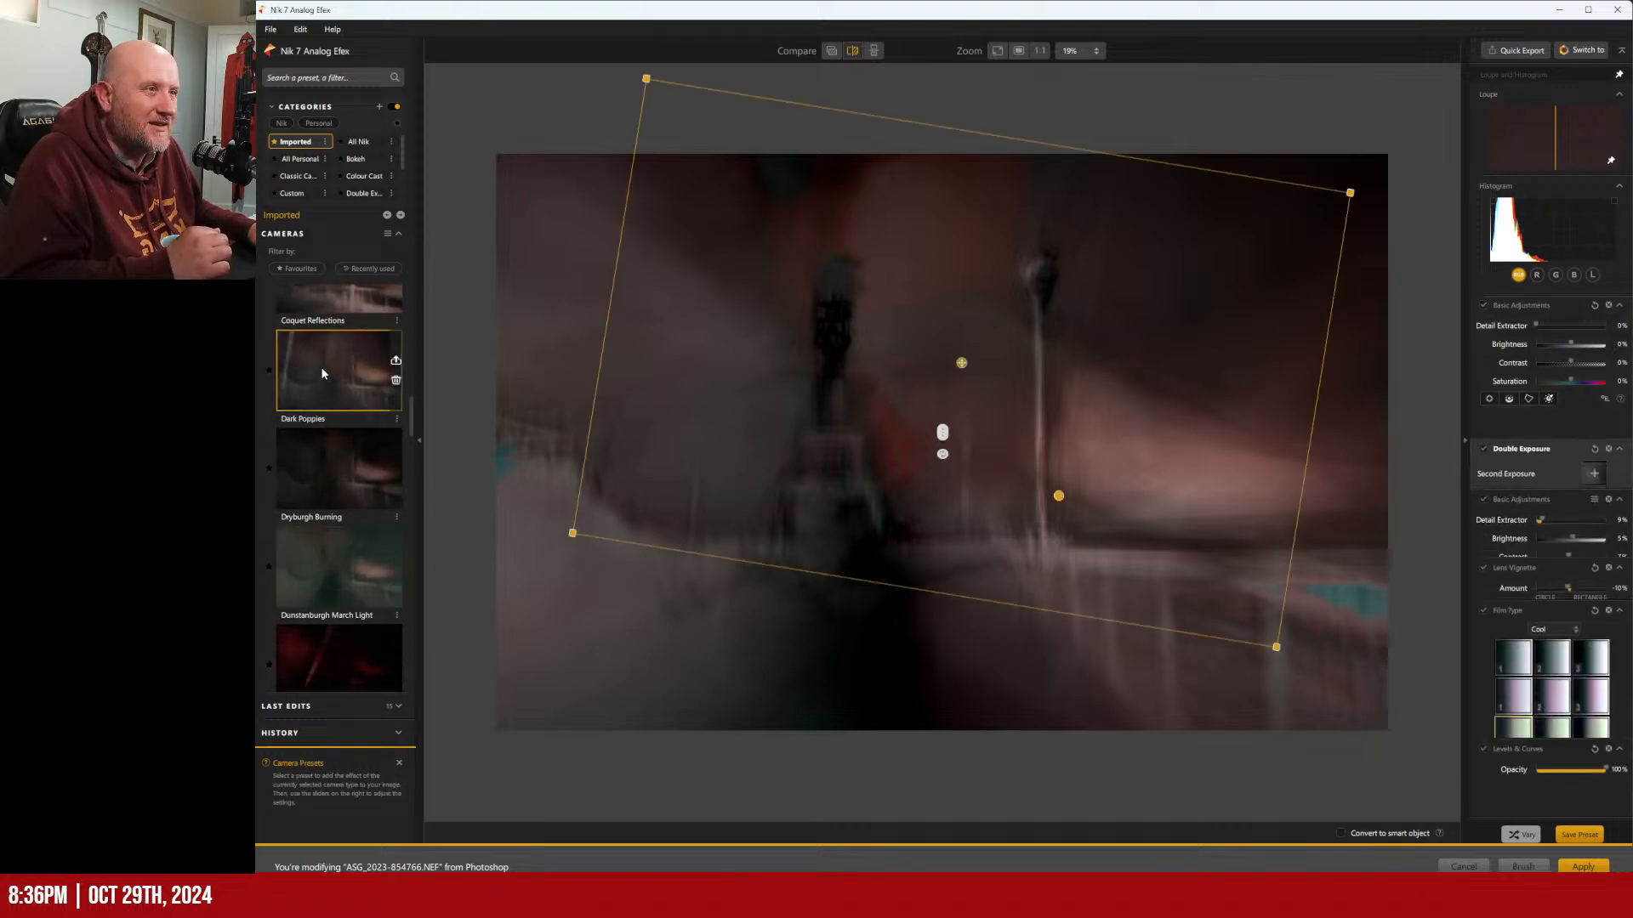
Preview the preset across the whole image, shift the second exposure left and slightly down, and set Exposure 57% and Exposure Balance 40%.
left_click_drag(942, 432, 442, 411)
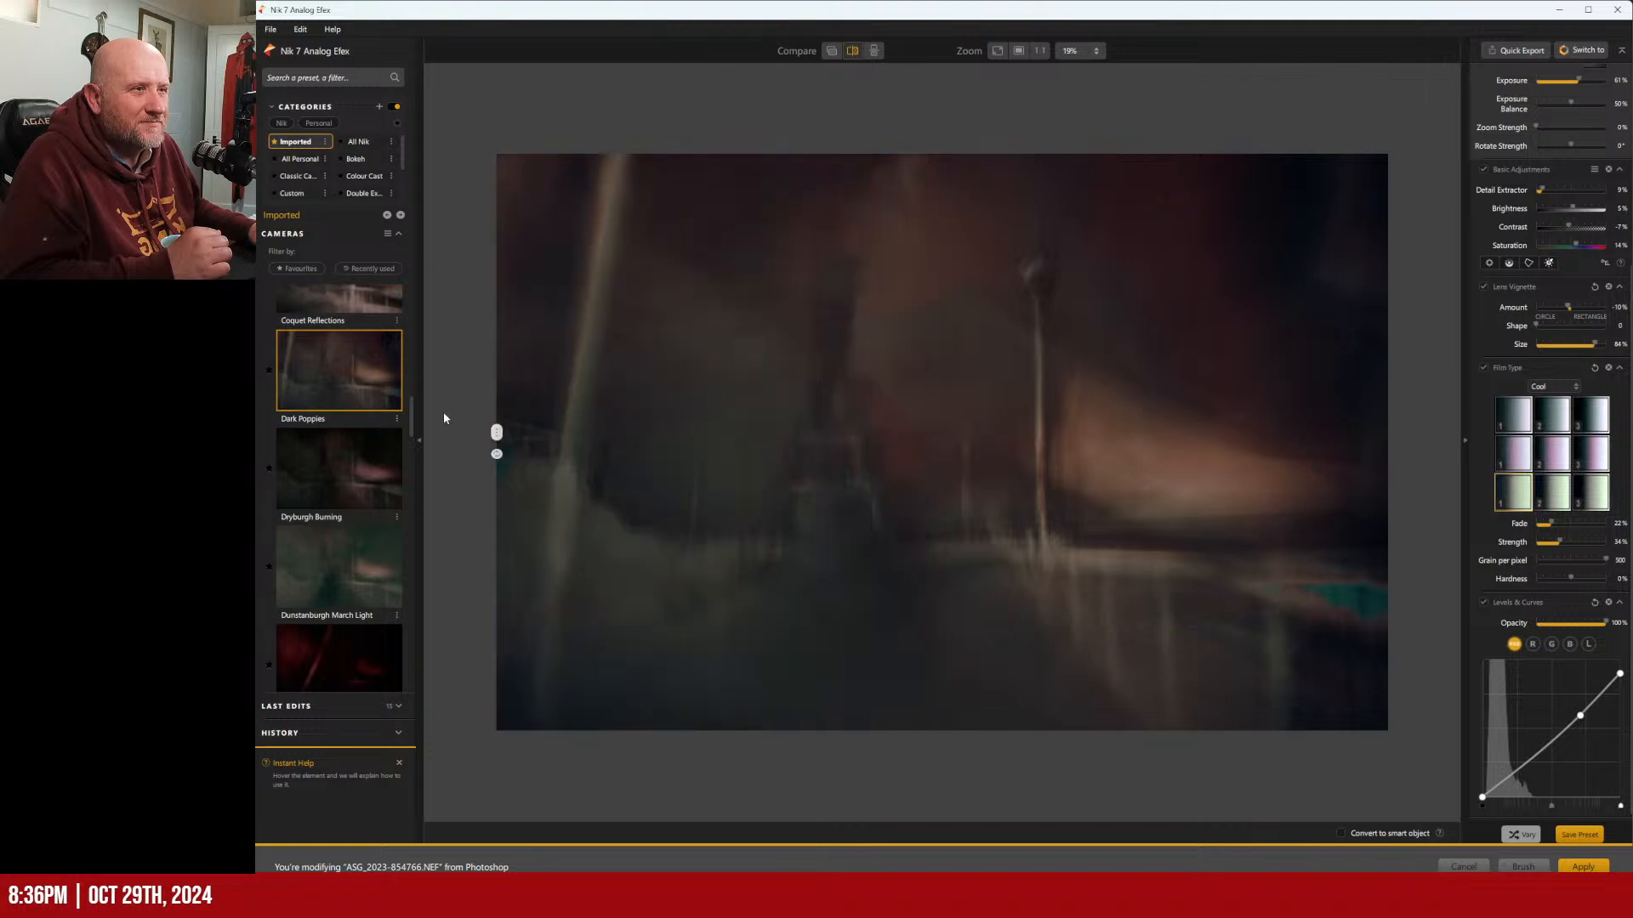
mouse_move(915, 411)
left_click_drag(959, 365, 866, 399)
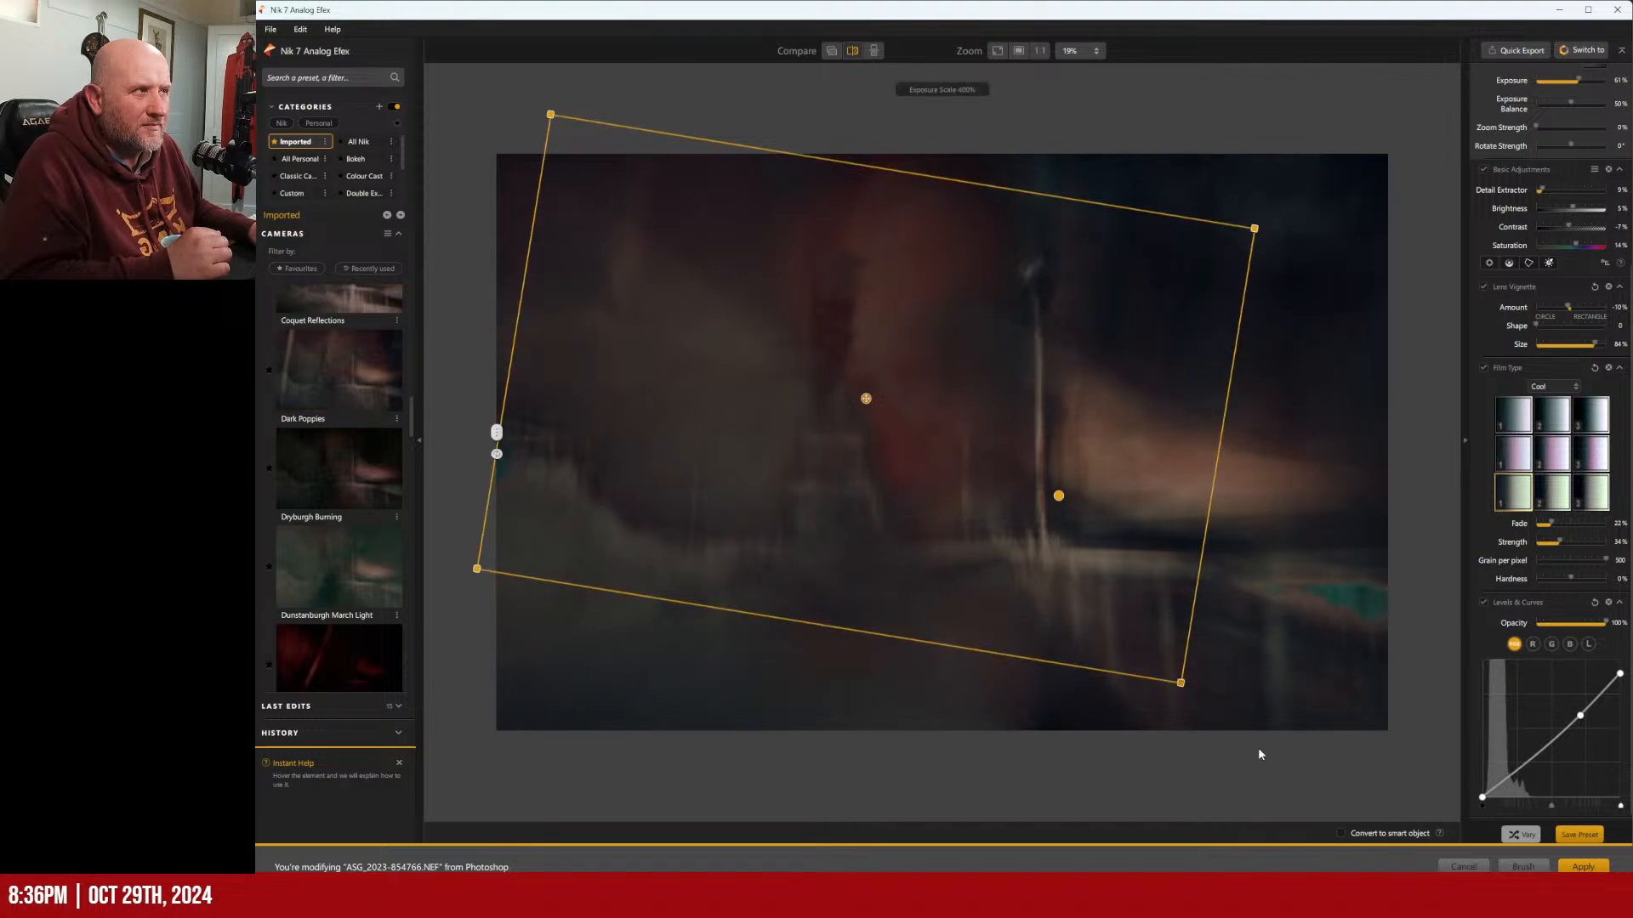
scroll(1575, 181, "up", 3)
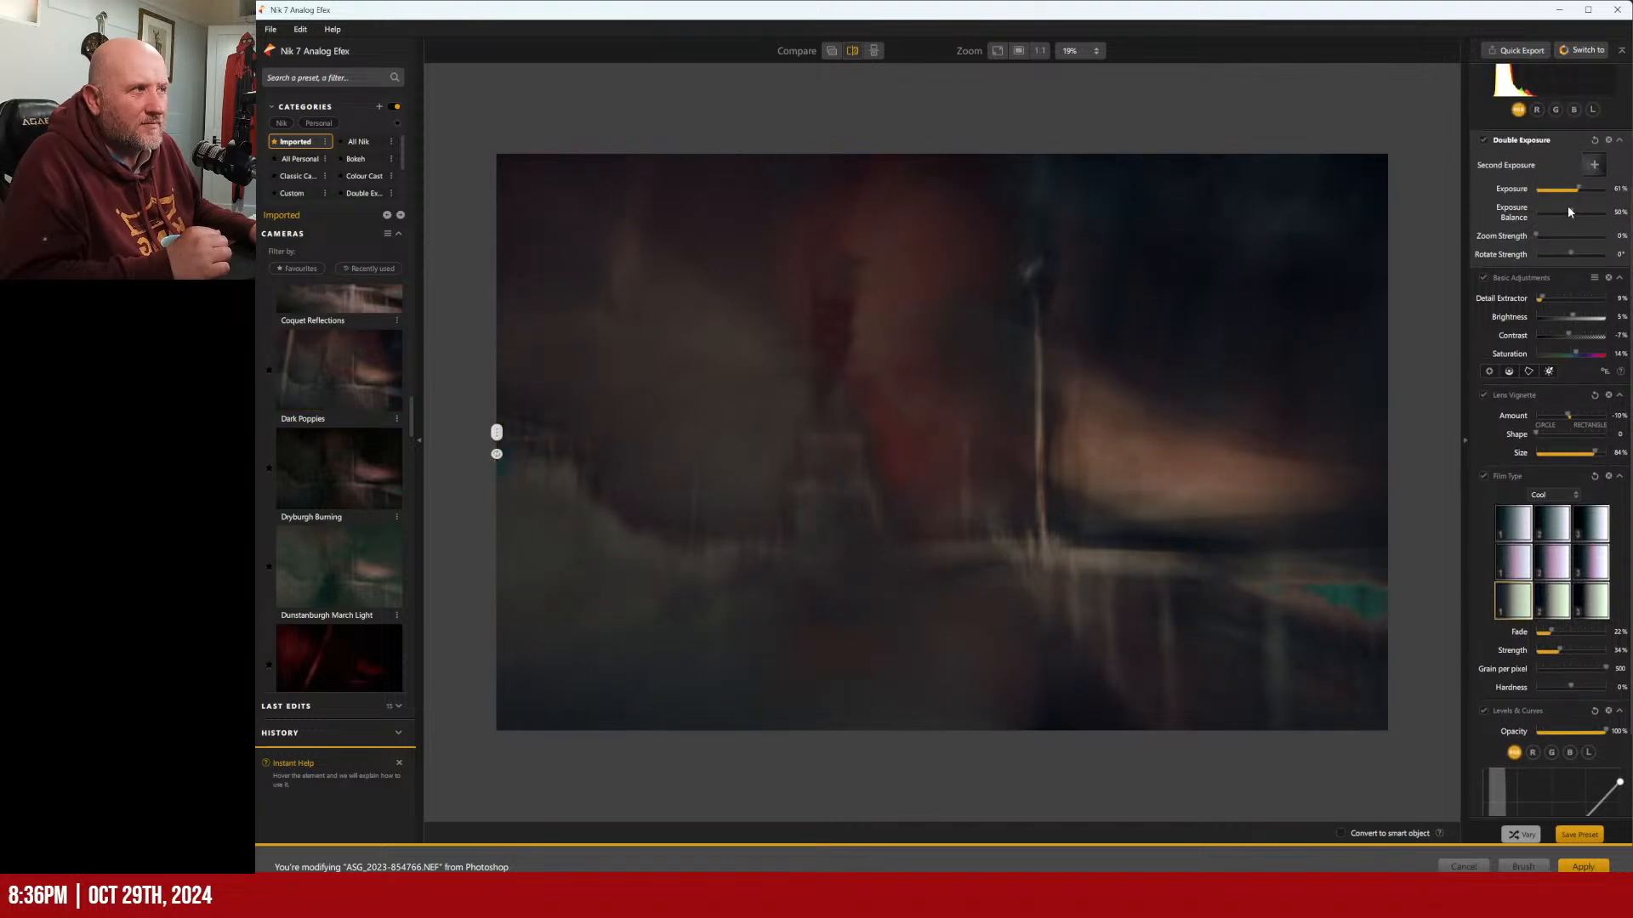
left_click_drag(1568, 188, 1565, 210)
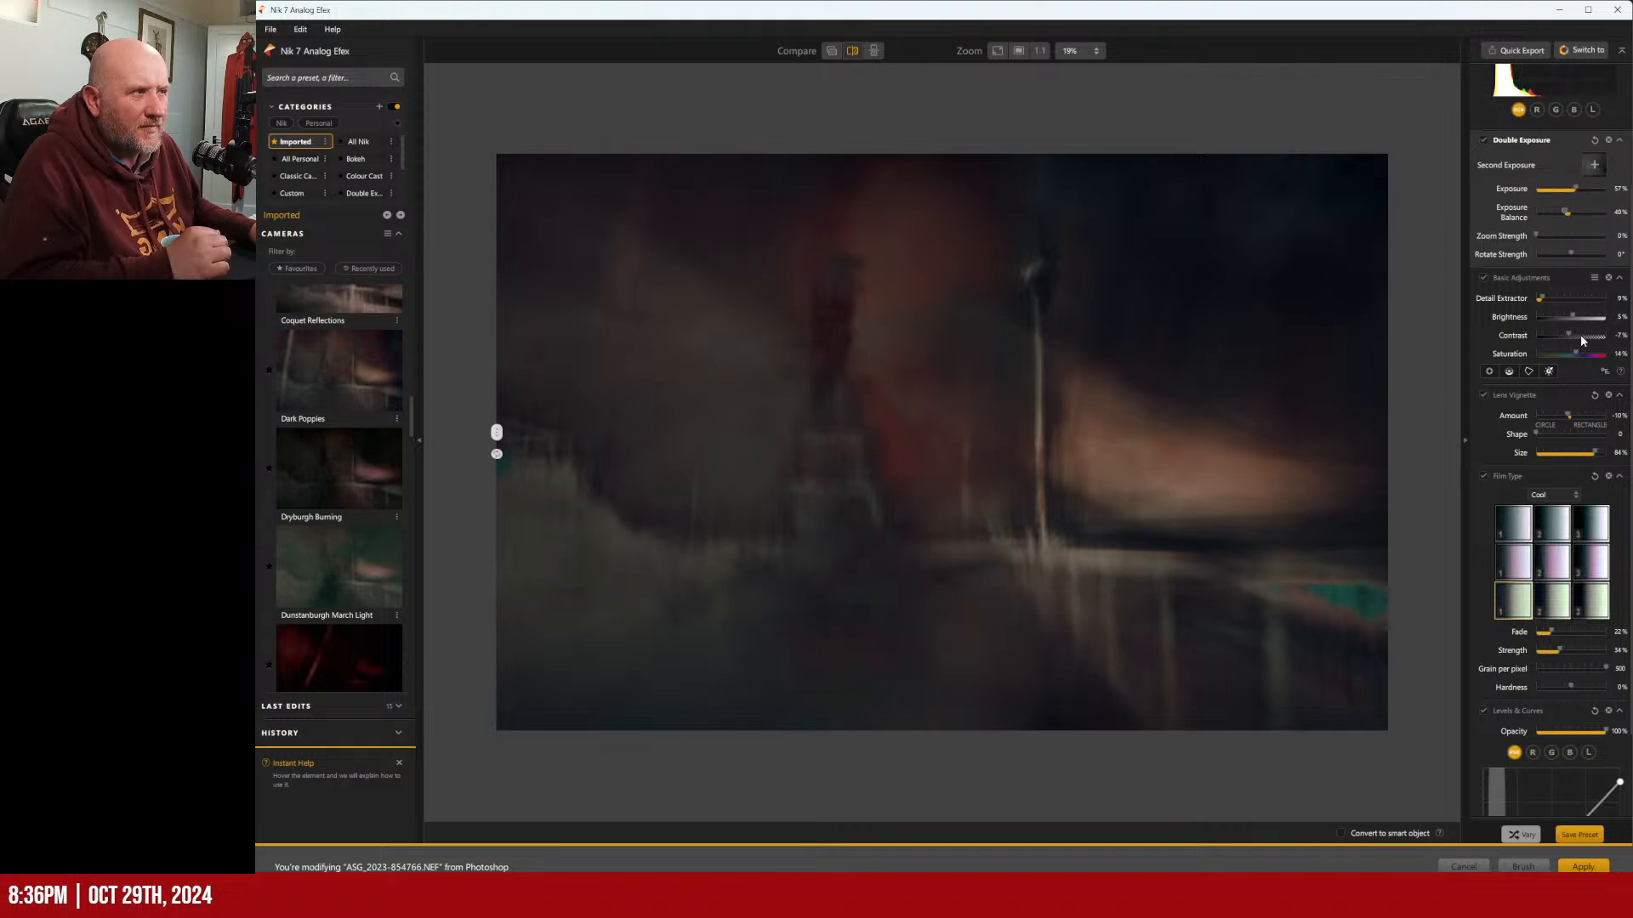
In Basic Adjustments, set Contrast to -10% and Brightness to 0%.
mouse_move(1573, 335)
left_mouse_down()
mouse_move(1590, 333)
mouse_move(1523, 319)
mouse_move(1569, 321)
left_mouse_up()
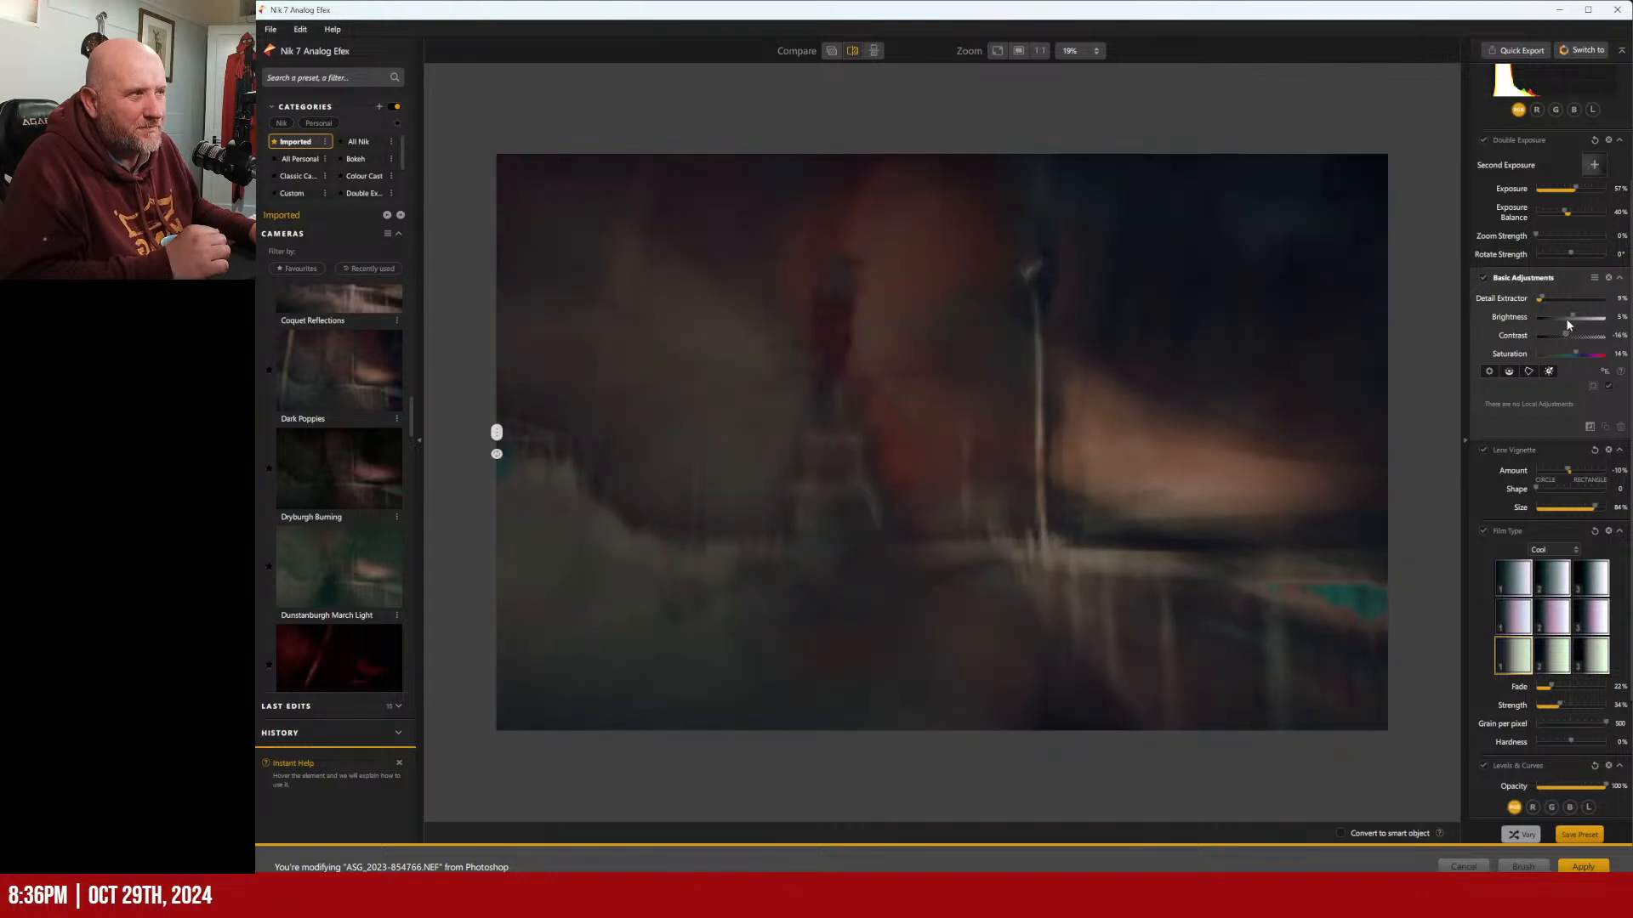
mouse_move(1568, 318)
left_mouse_down()
mouse_move(1590, 318)
mouse_move(1575, 317)
left_mouse_up()
double_click(1575, 318)
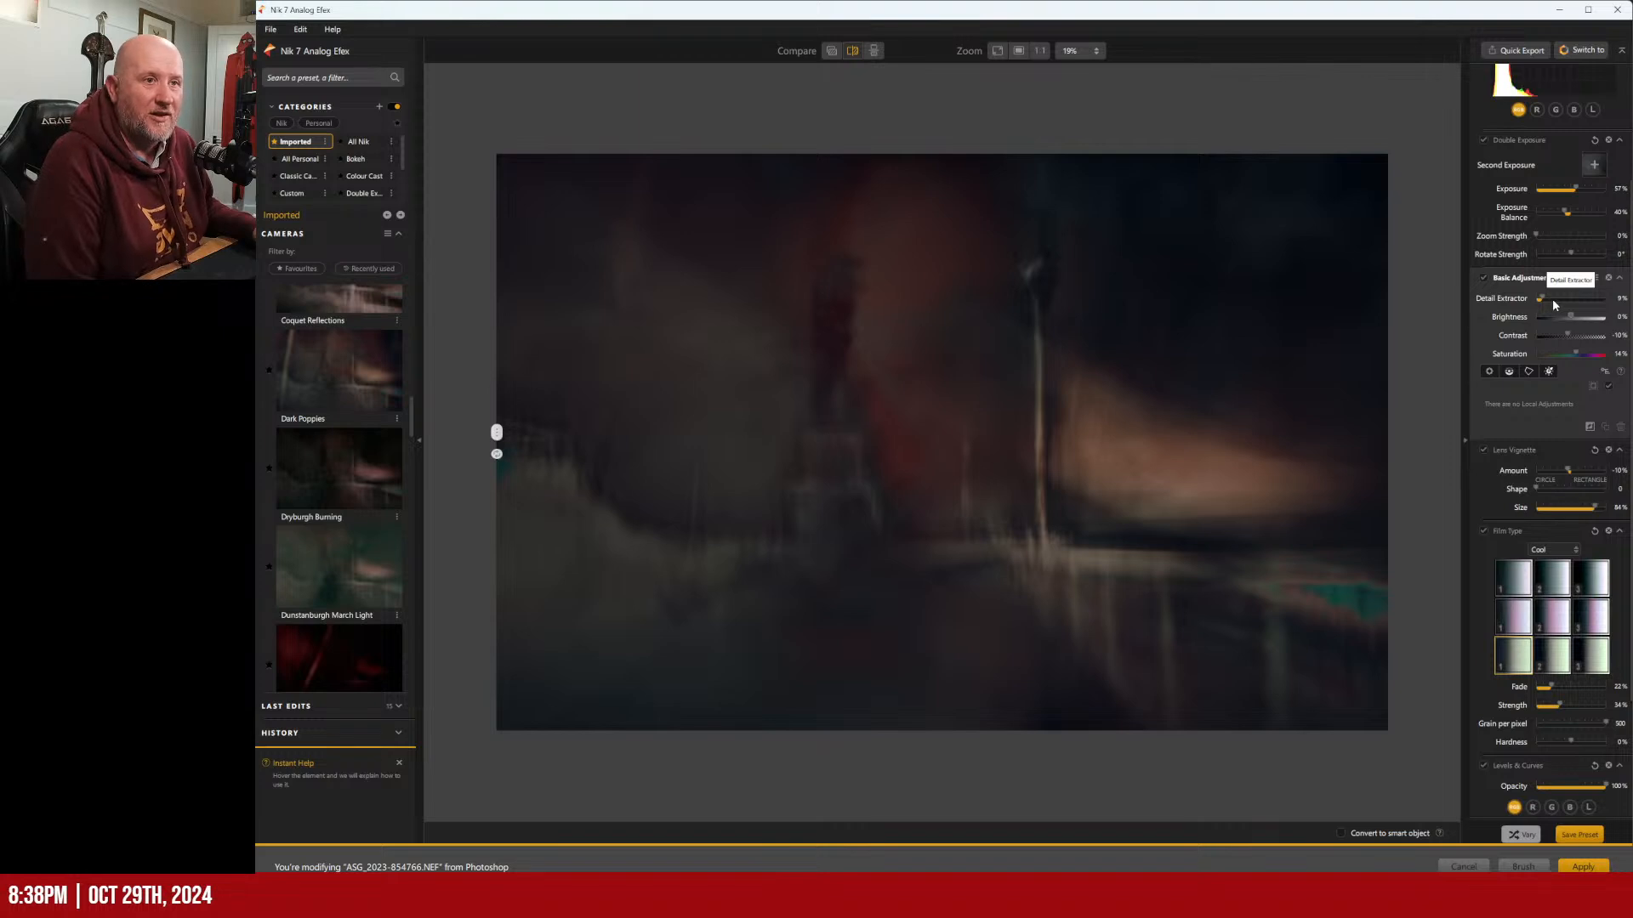
In Film Type, set Fade to 0% and Strength to 23%.
scroll(361, 457, "down", 1)
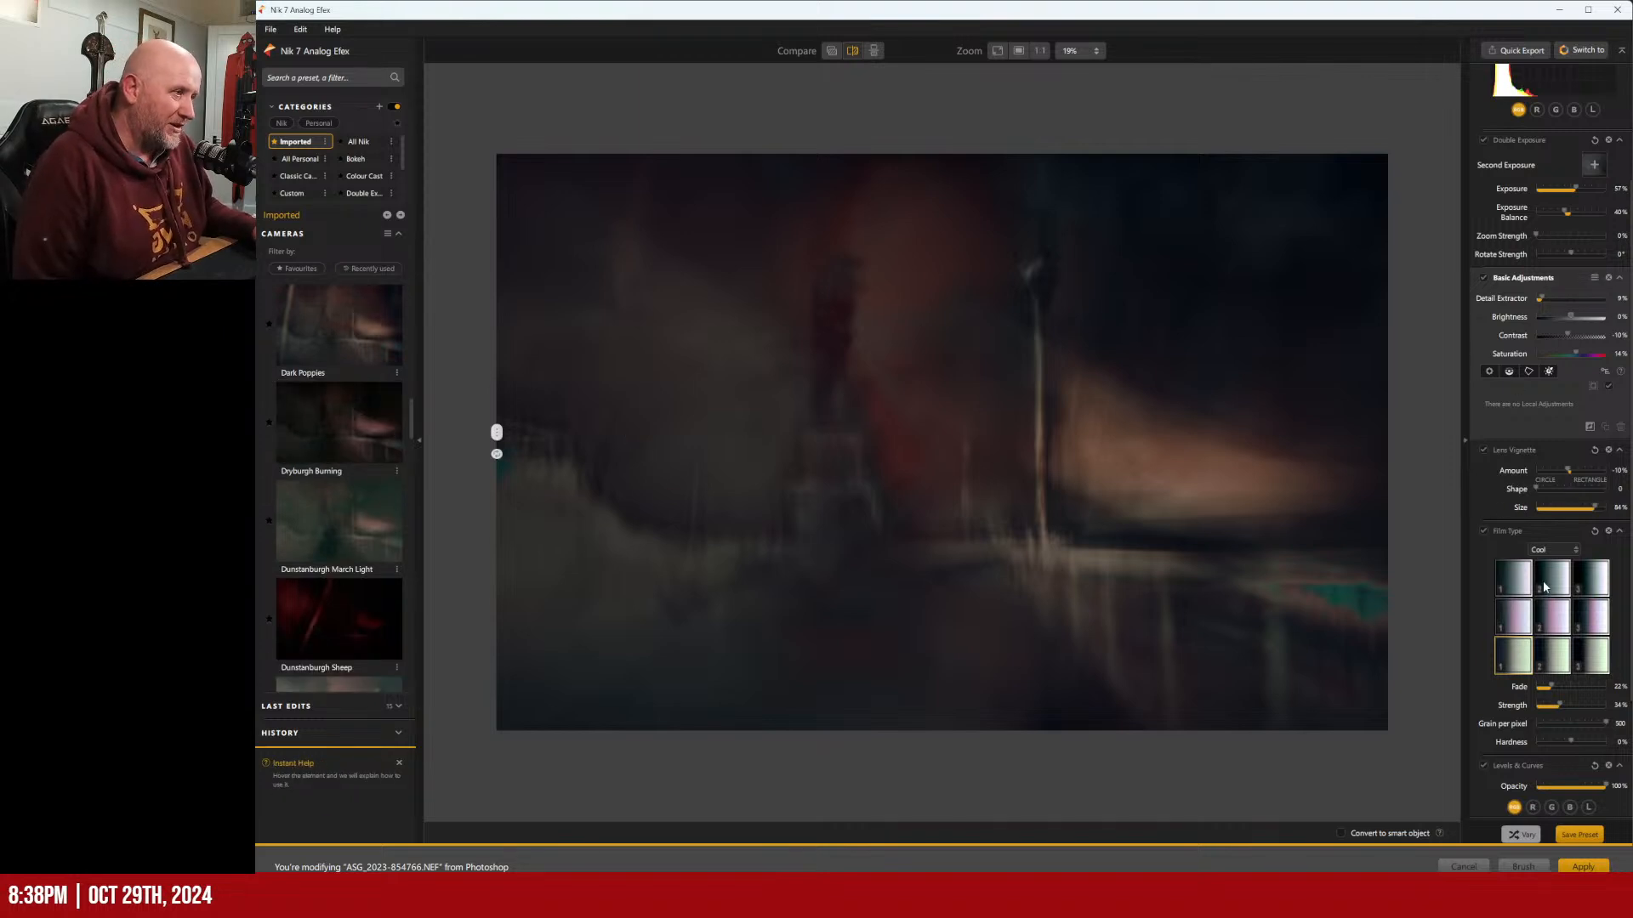
left_click_drag(1553, 689, 1510, 689)
scroll(1528, 687, "down", 1)
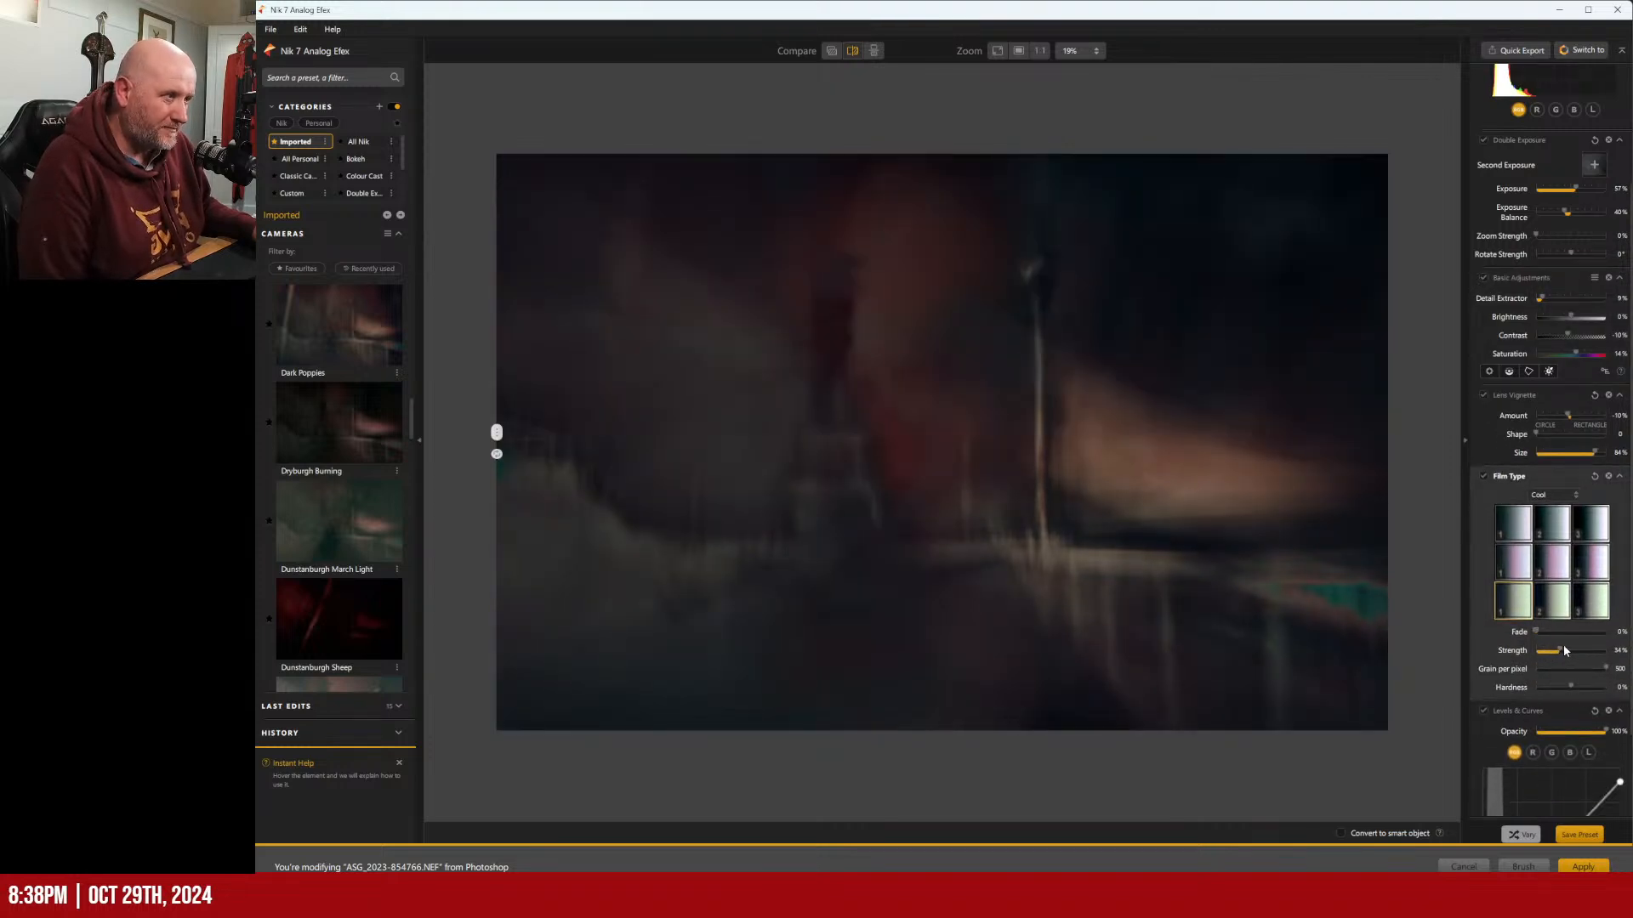
mouse_move(1561, 651)
left_mouse_down()
mouse_move(1541, 655)
mouse_move(1553, 663)
left_mouse_up()
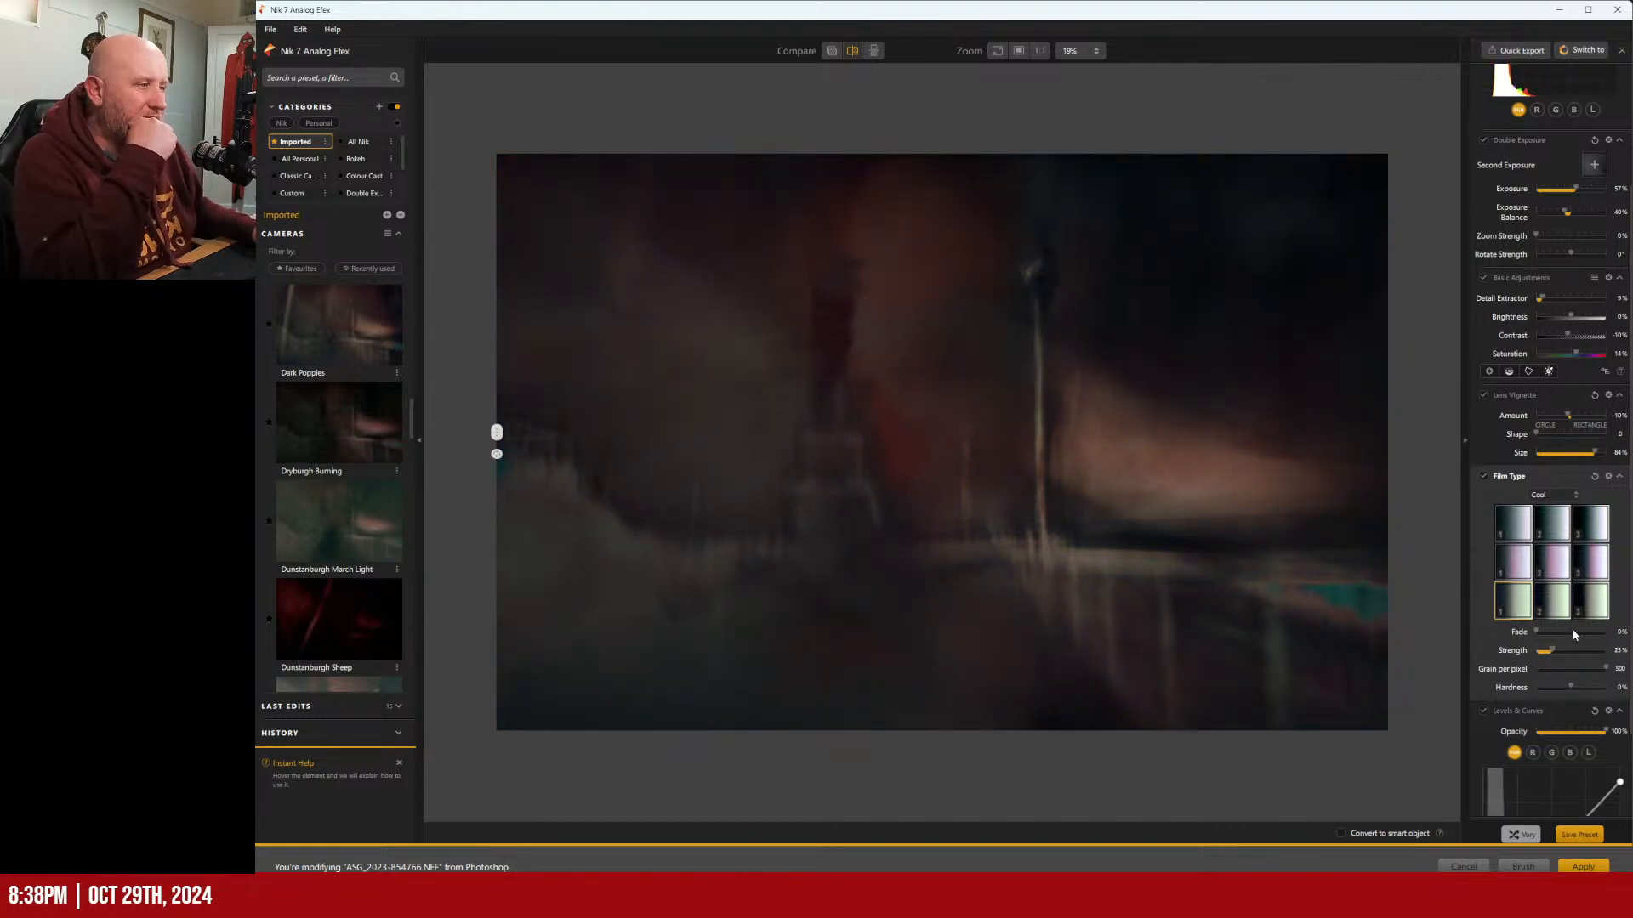
Shape the Levels & Curves line into an S-curve with a lowered white point and darker shadows, and compare the image without it.
scroll(1571, 629, "down", 2)
left_click_drag(1625, 661, 1628, 672)
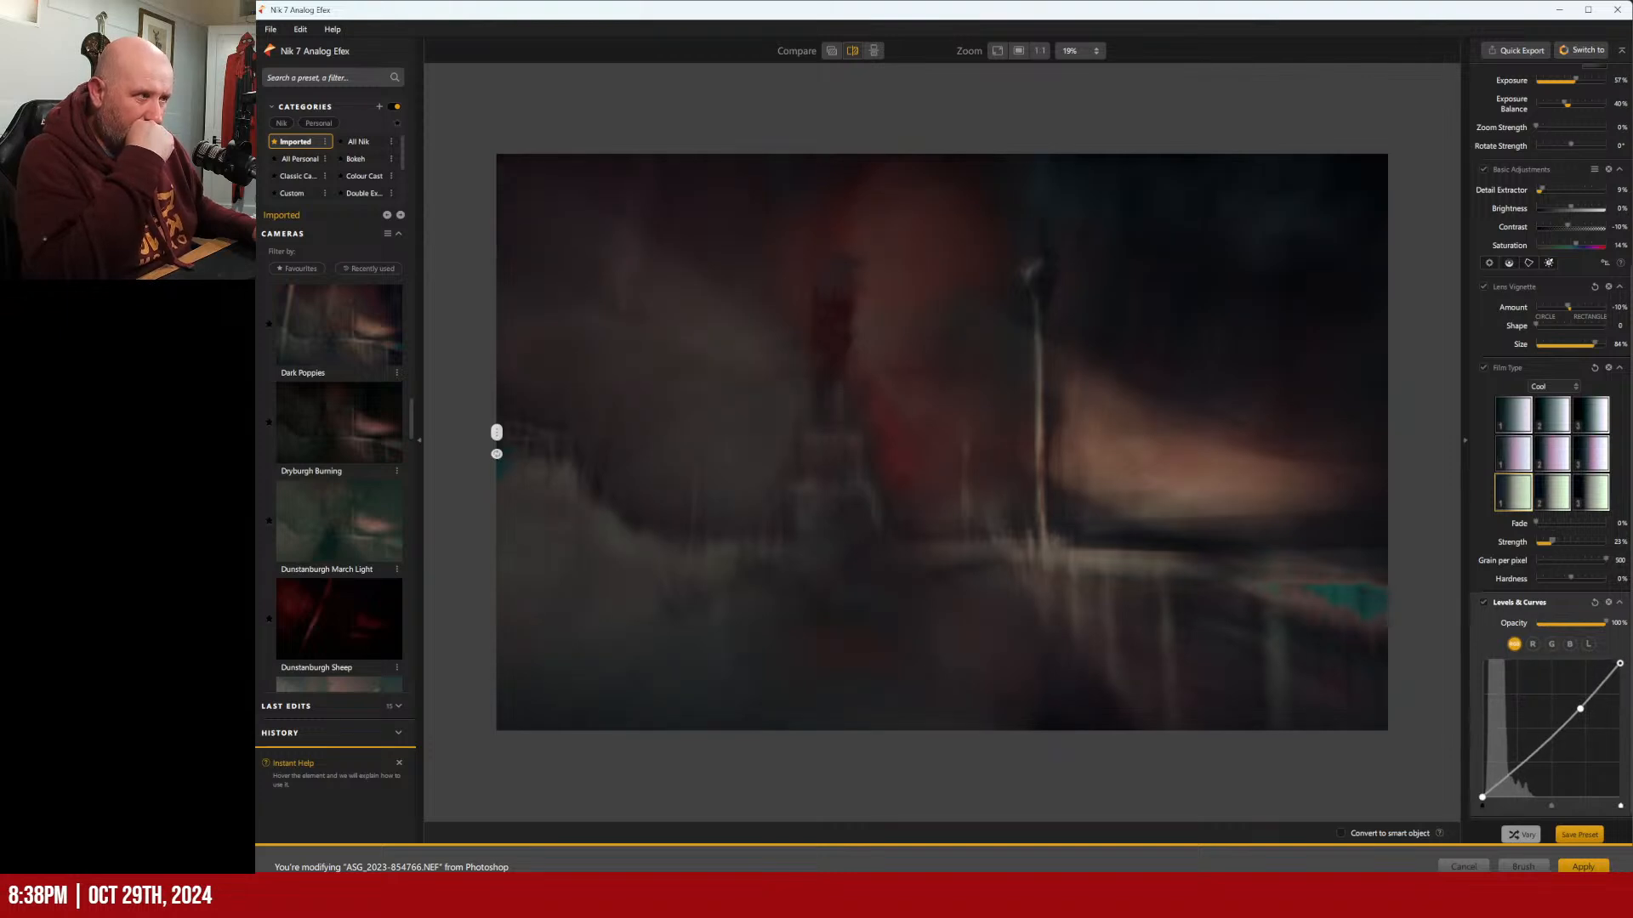
left_click(1523, 766)
left_click_drag(1524, 768, 1519, 777)
mouse_move(1579, 717)
left_mouse_down()
mouse_move(1573, 685)
mouse_move(1583, 708)
left_mouse_up()
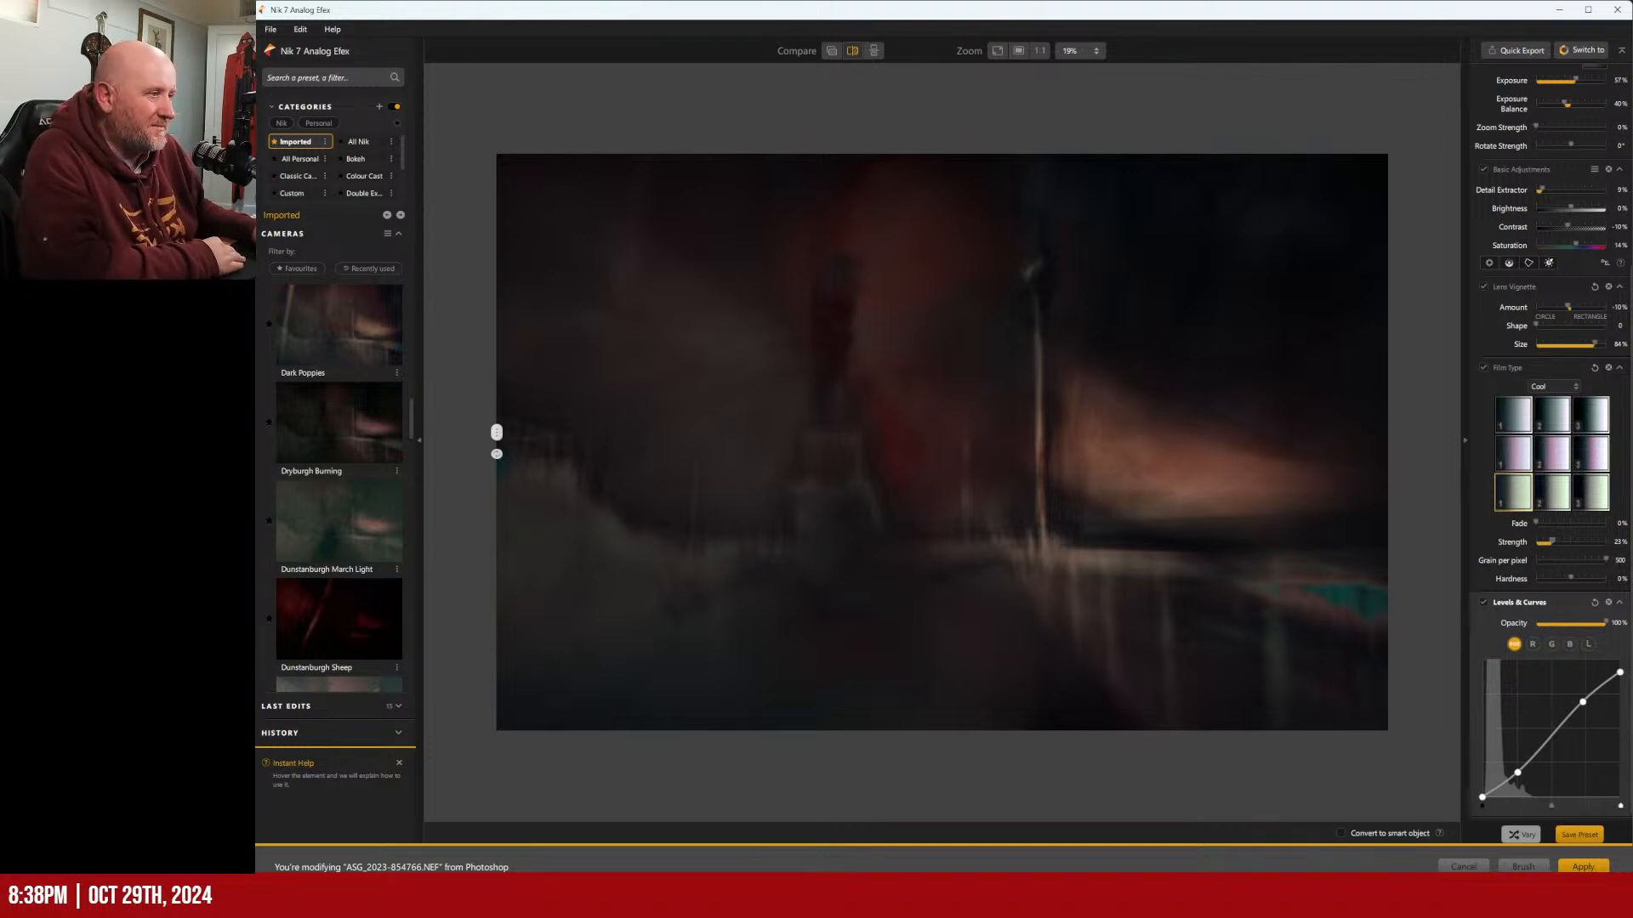
left_click_drag(1581, 706, 1583, 708)
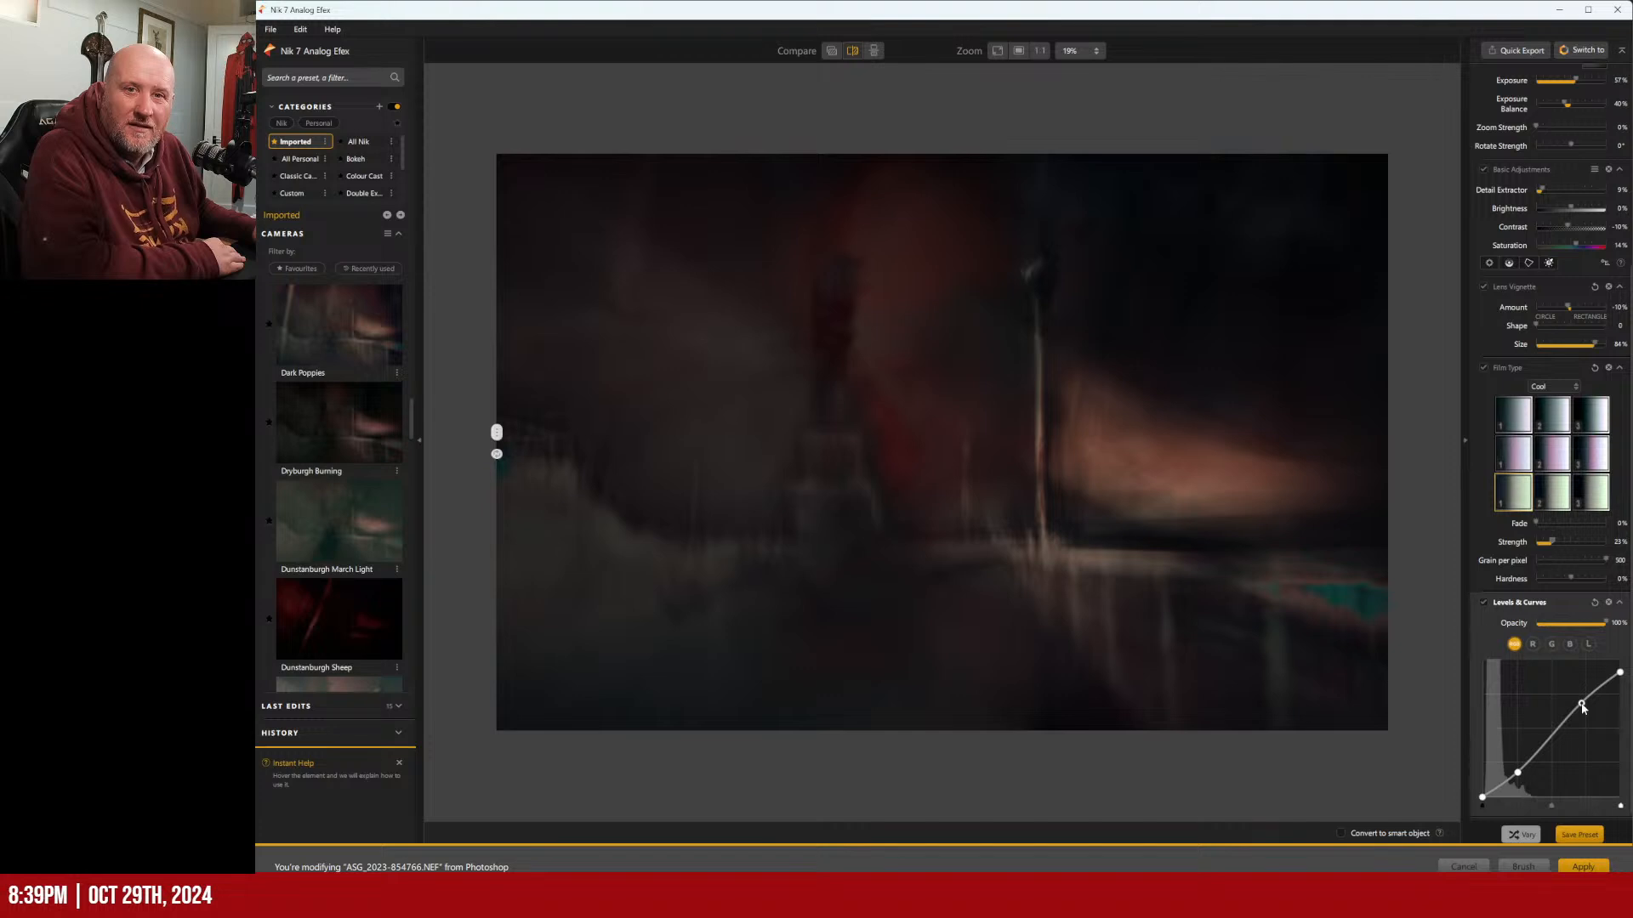
left_click_drag(1583, 708, 1578, 708)
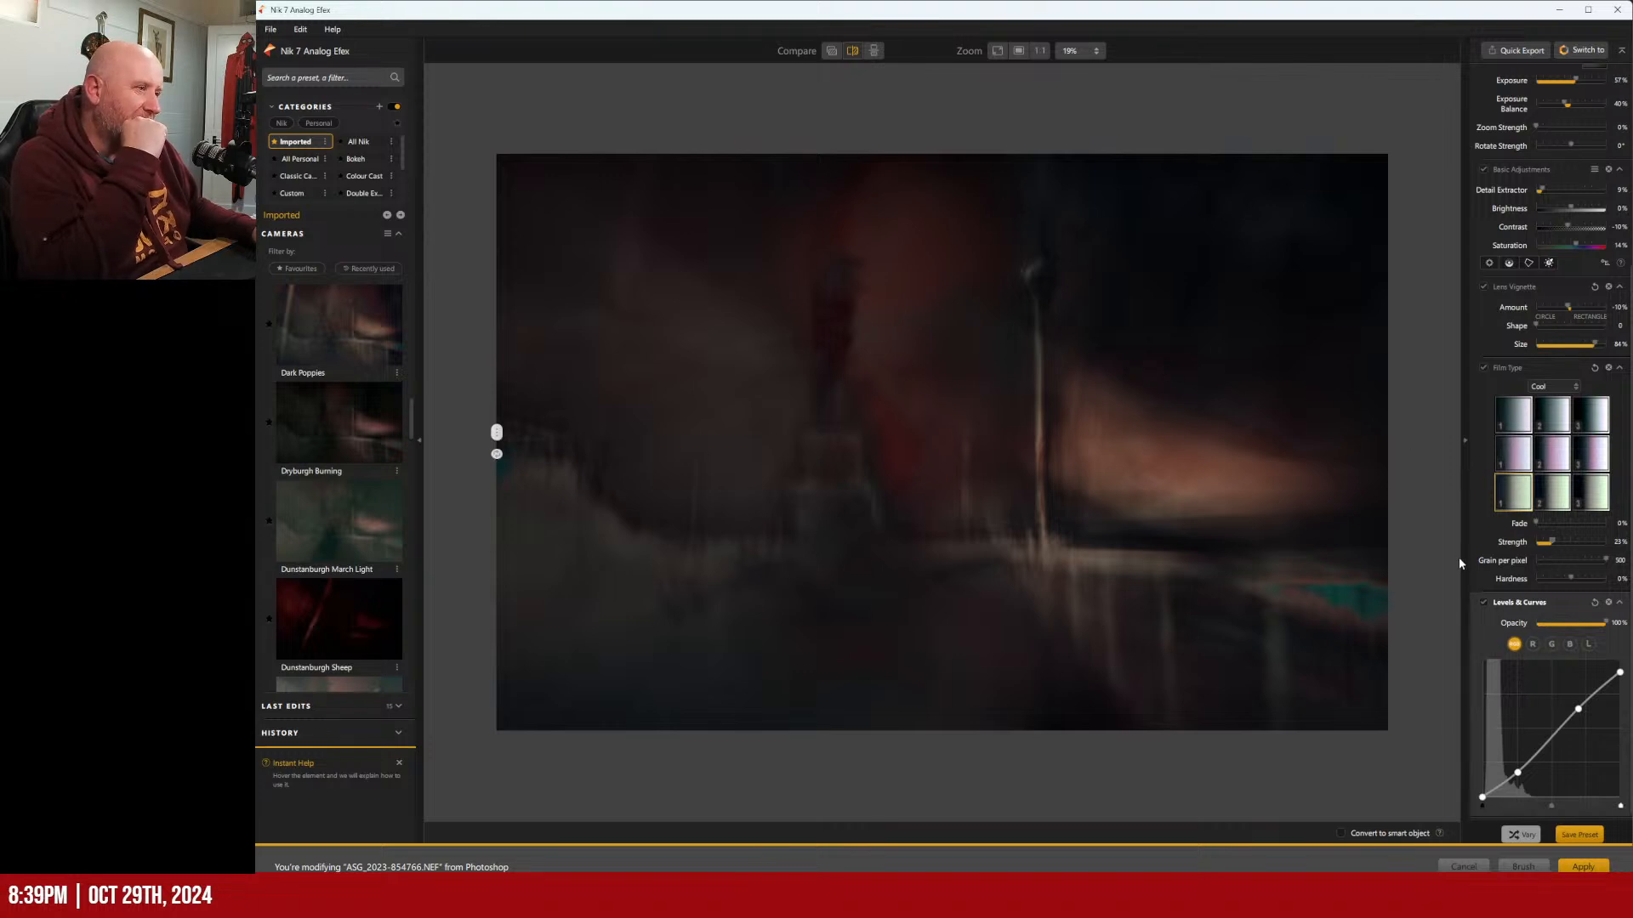
left_click(1484, 602)
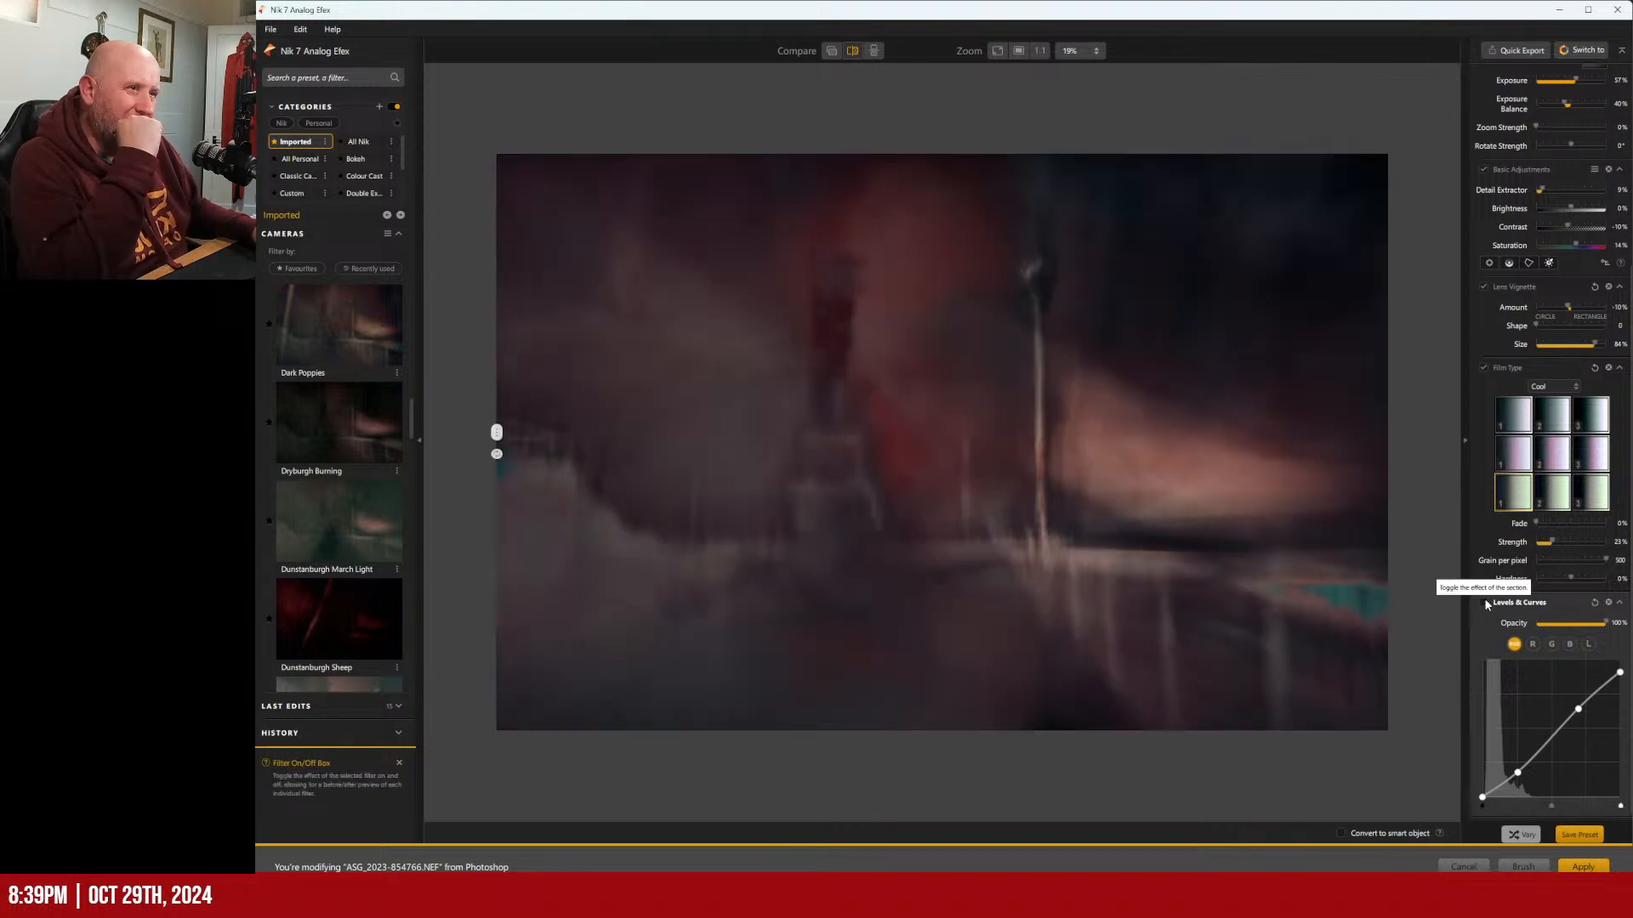
left_click(1484, 602)
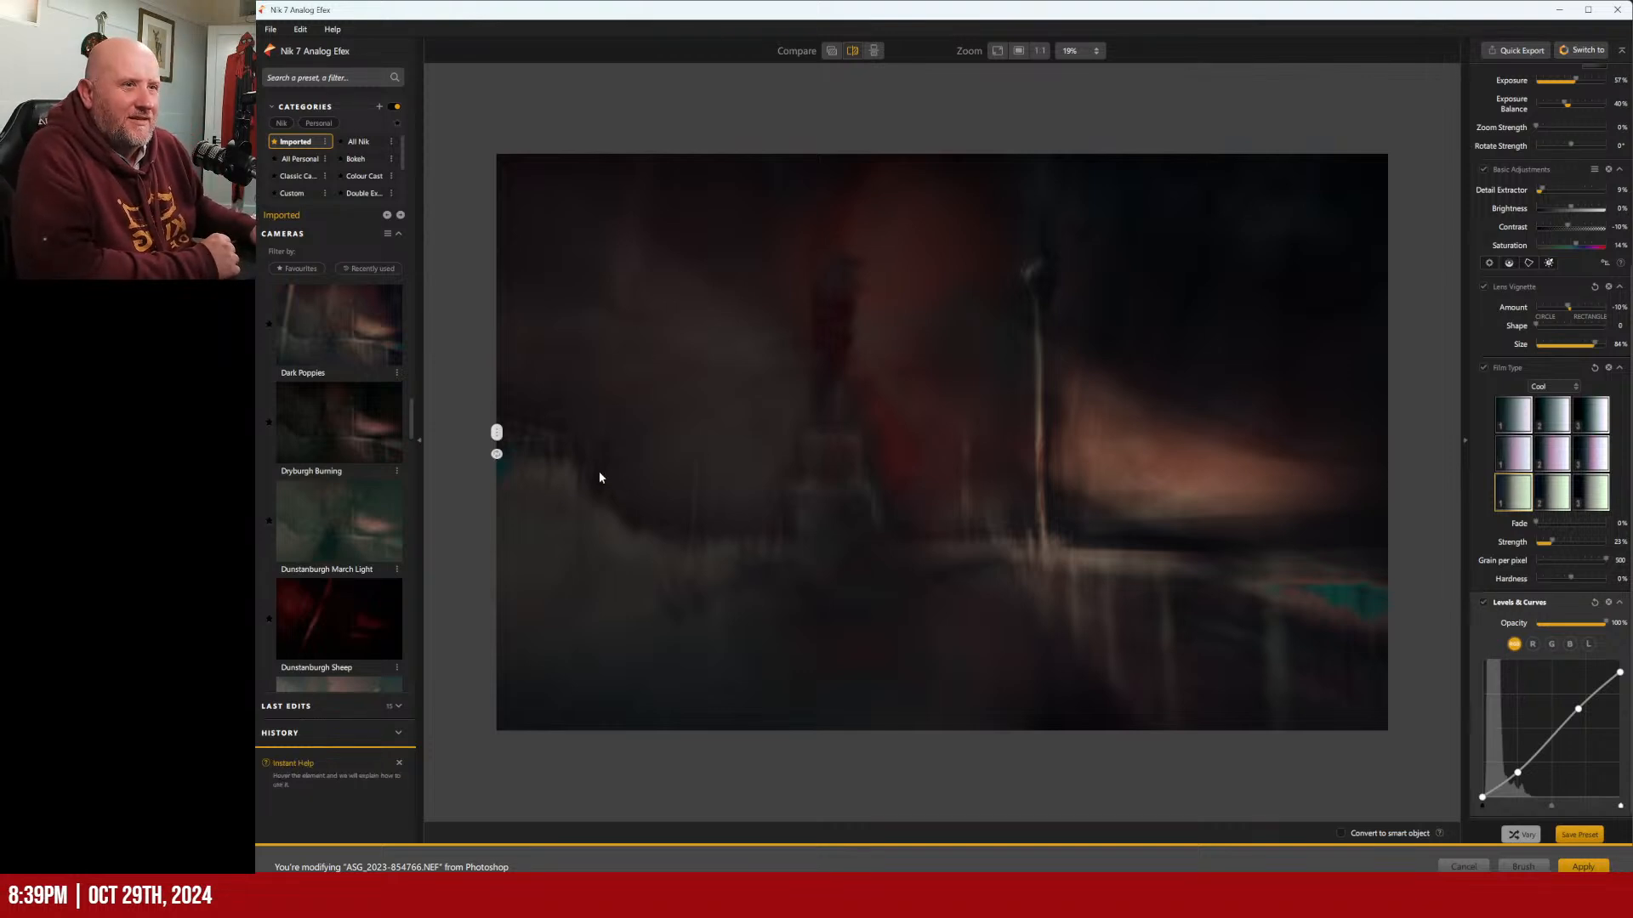
Set Detail Extractor to 11% in Basic Adjustments and apply the Analog Efex effect to the Photoshop image.
scroll(1583, 218, "up", 1)
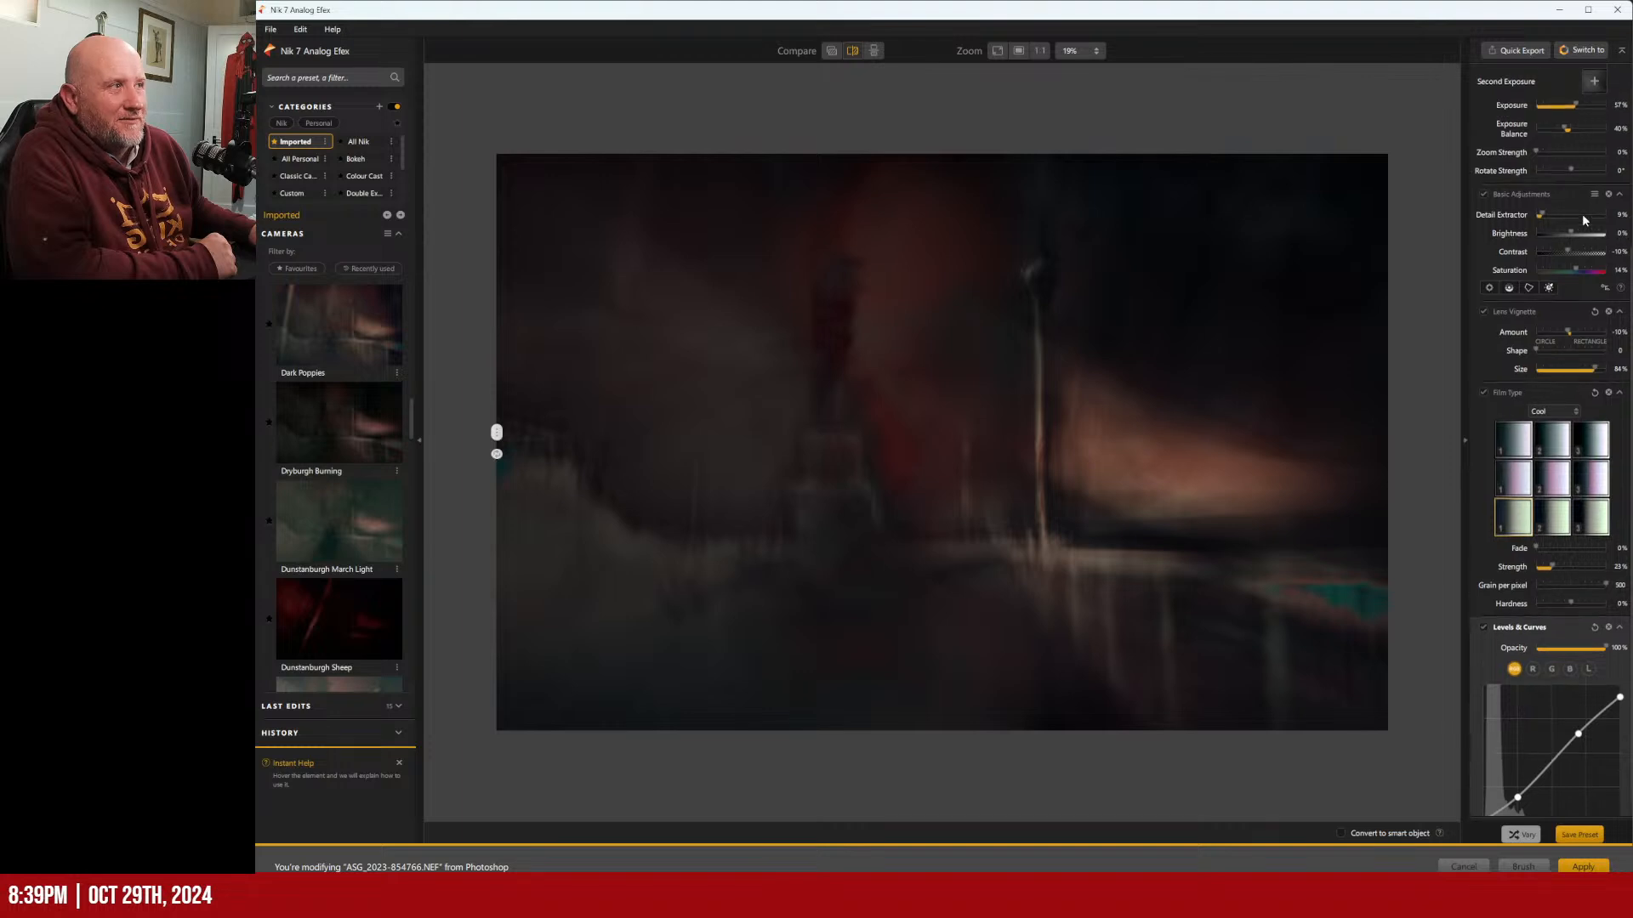
scroll(1581, 212, "up", 1)
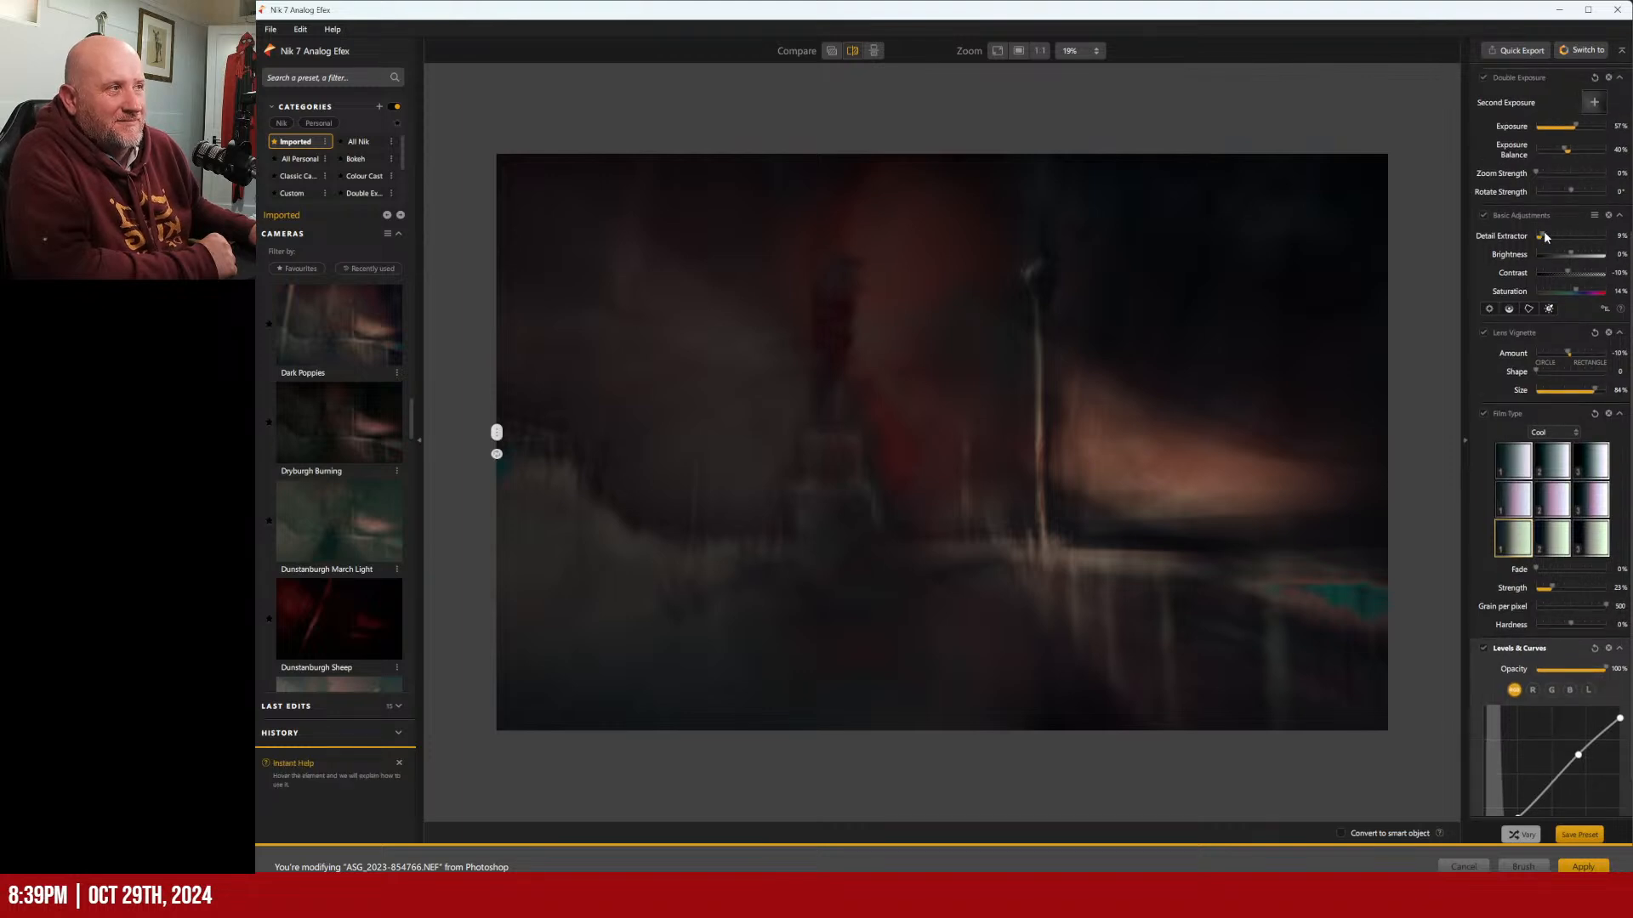
left_click_drag(1545, 237, 1547, 241)
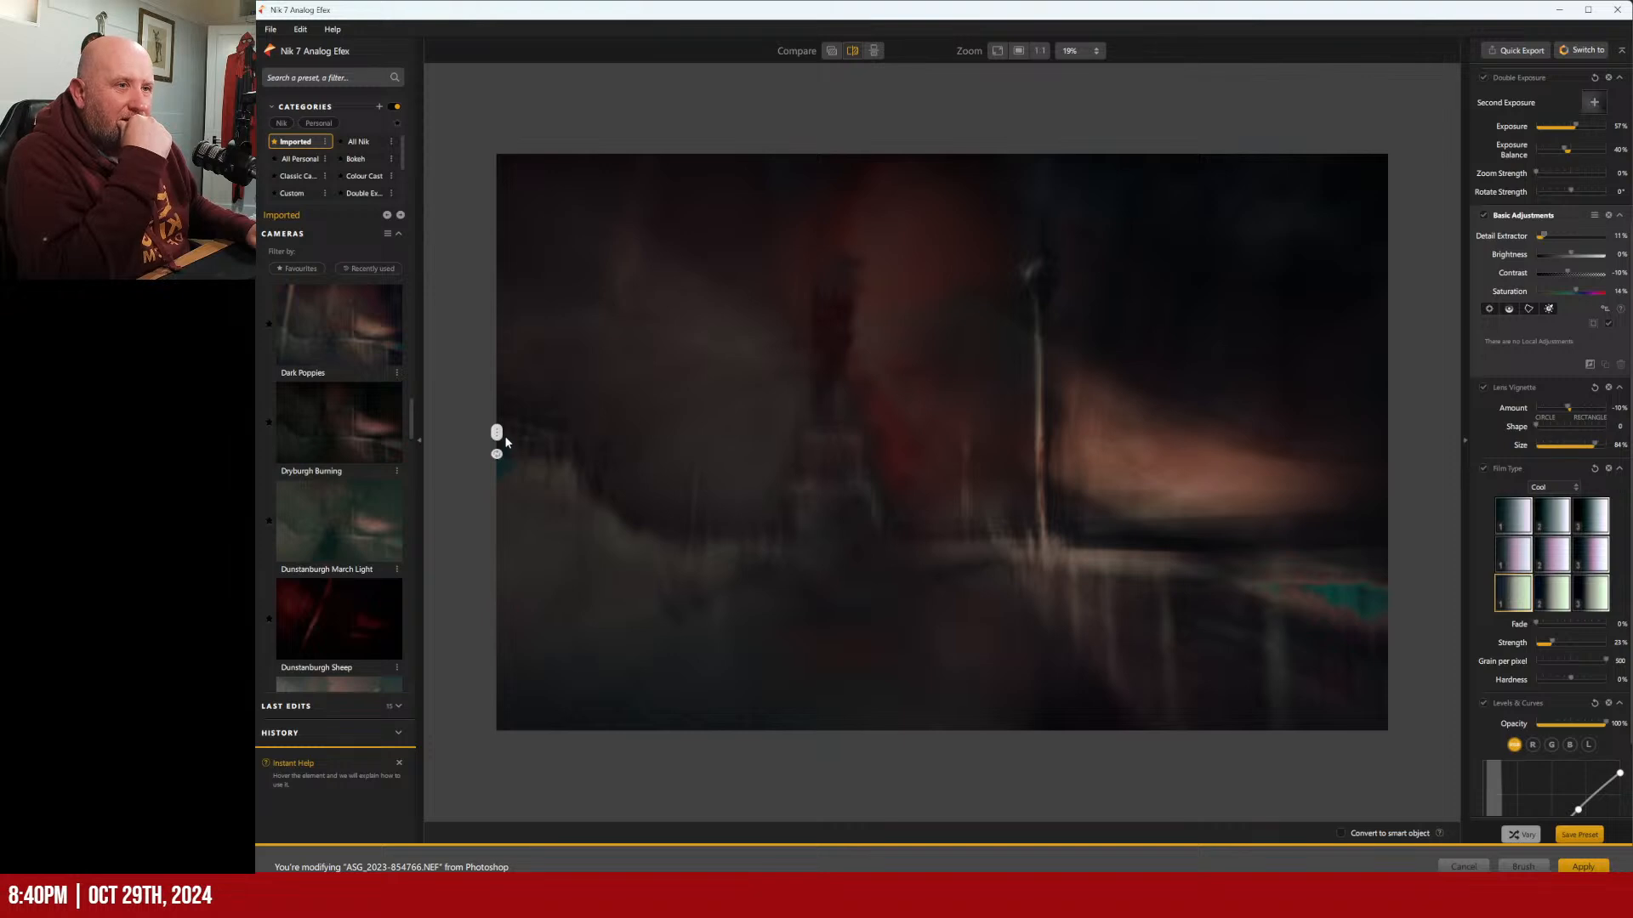
mouse_move(505, 439)
left_mouse_down()
mouse_move(1386, 438)
mouse_move(488, 418)
mouse_move(1384, 437)
mouse_move(474, 432)
left_mouse_up()
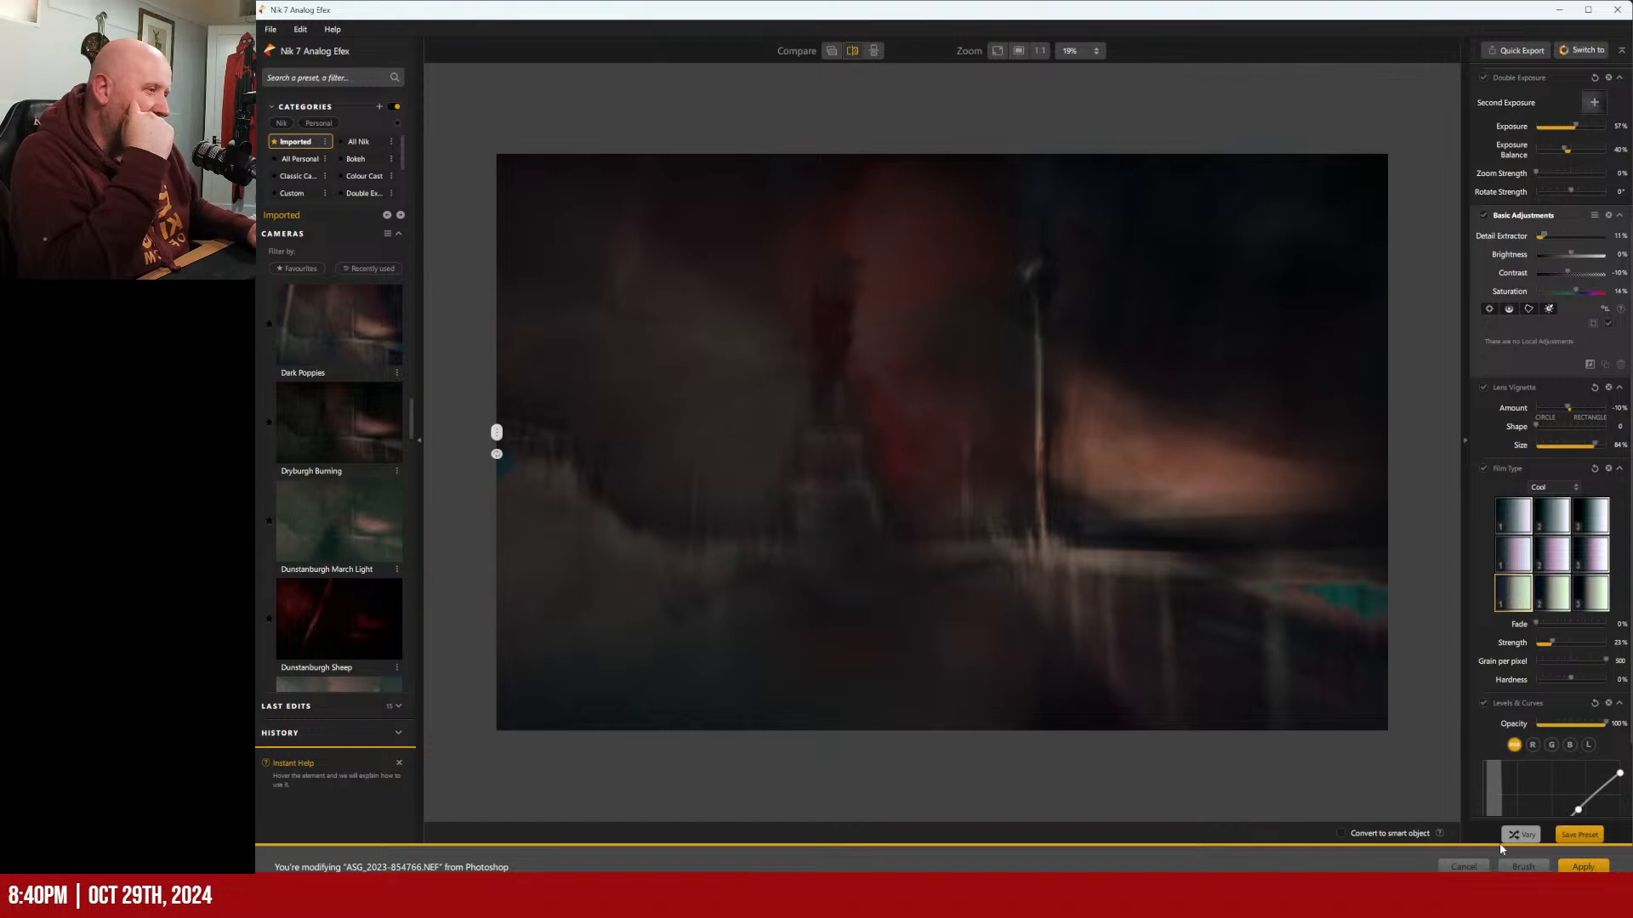
left_click(1582, 867)
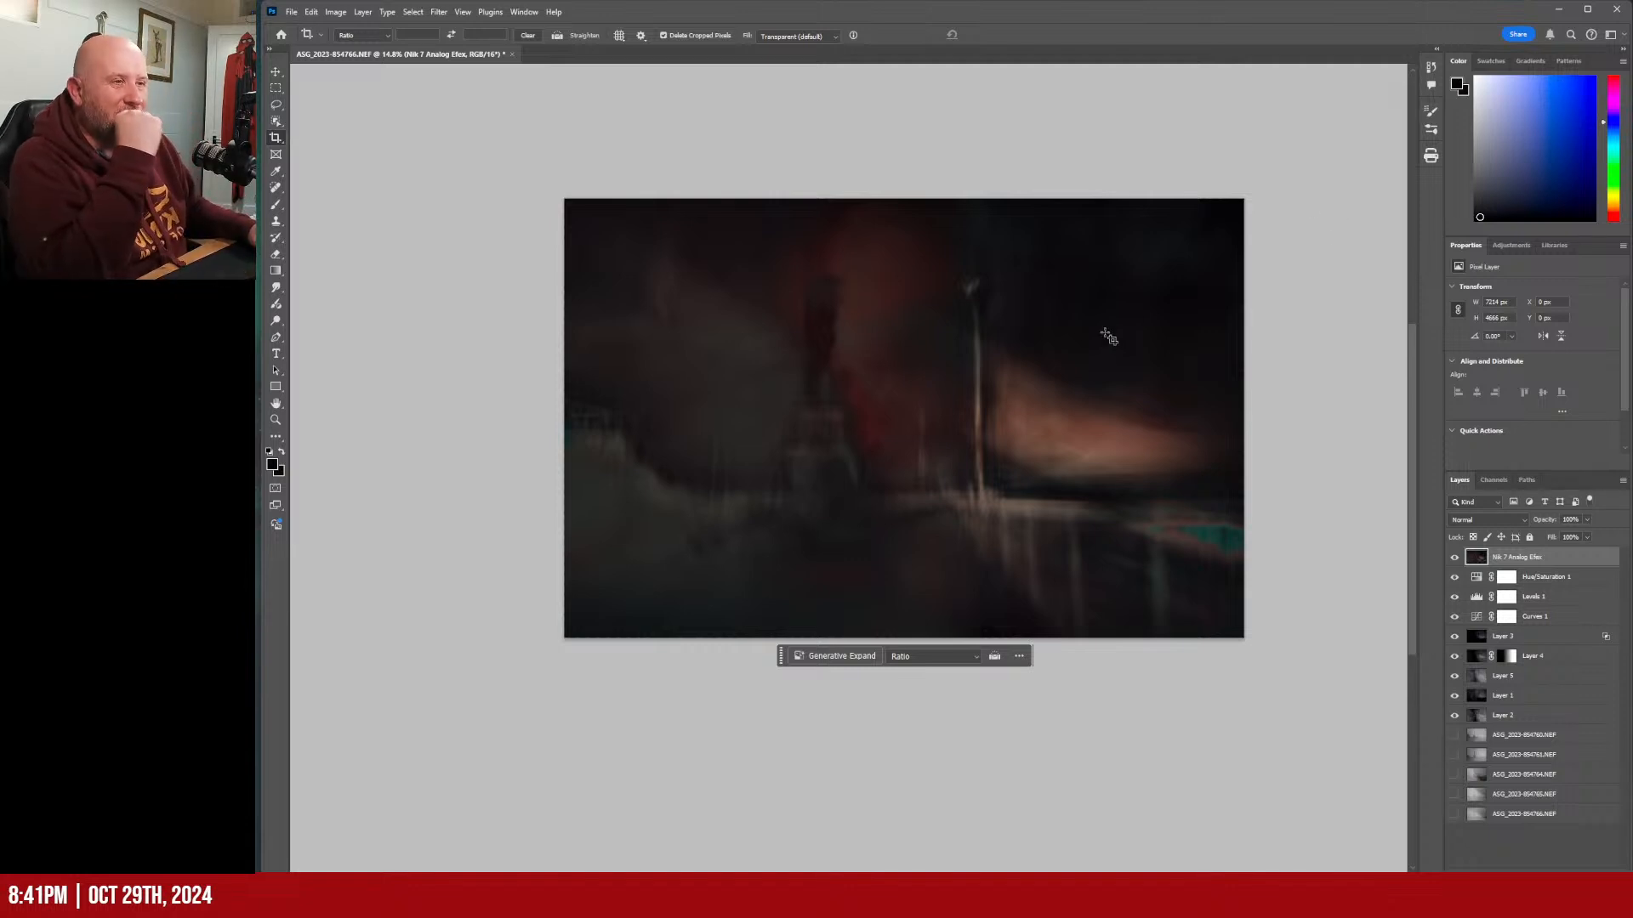
Compare the image with and without the Nik 7 Analog Efex layer.
scroll(1035, 396, "up", 1)
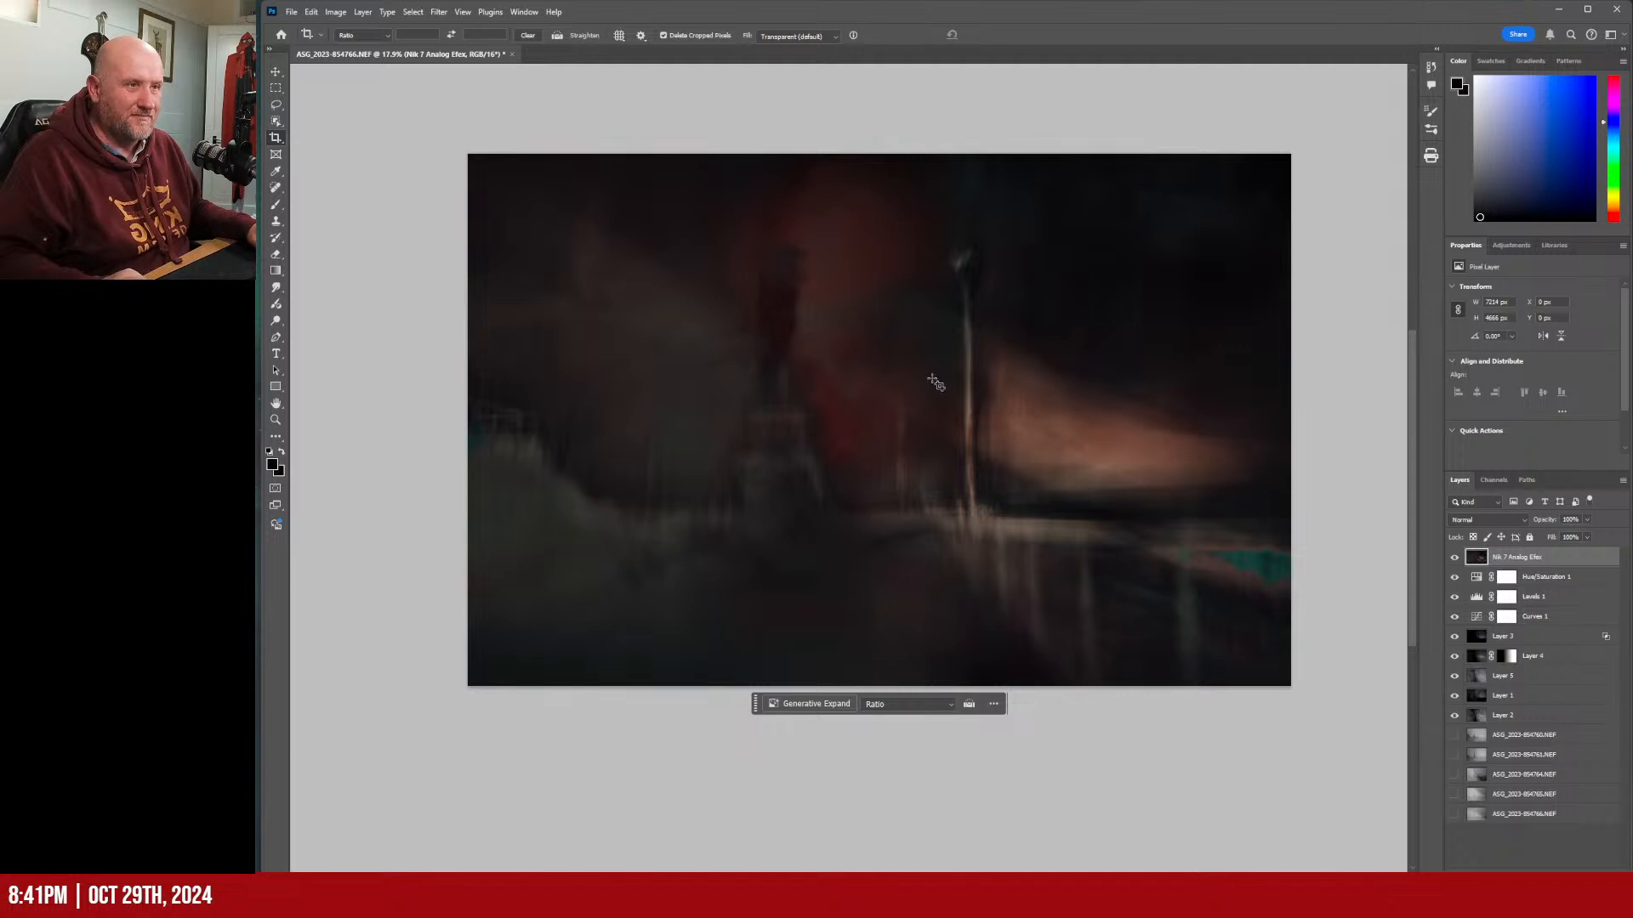
left_click_drag(869, 383, 866, 422)
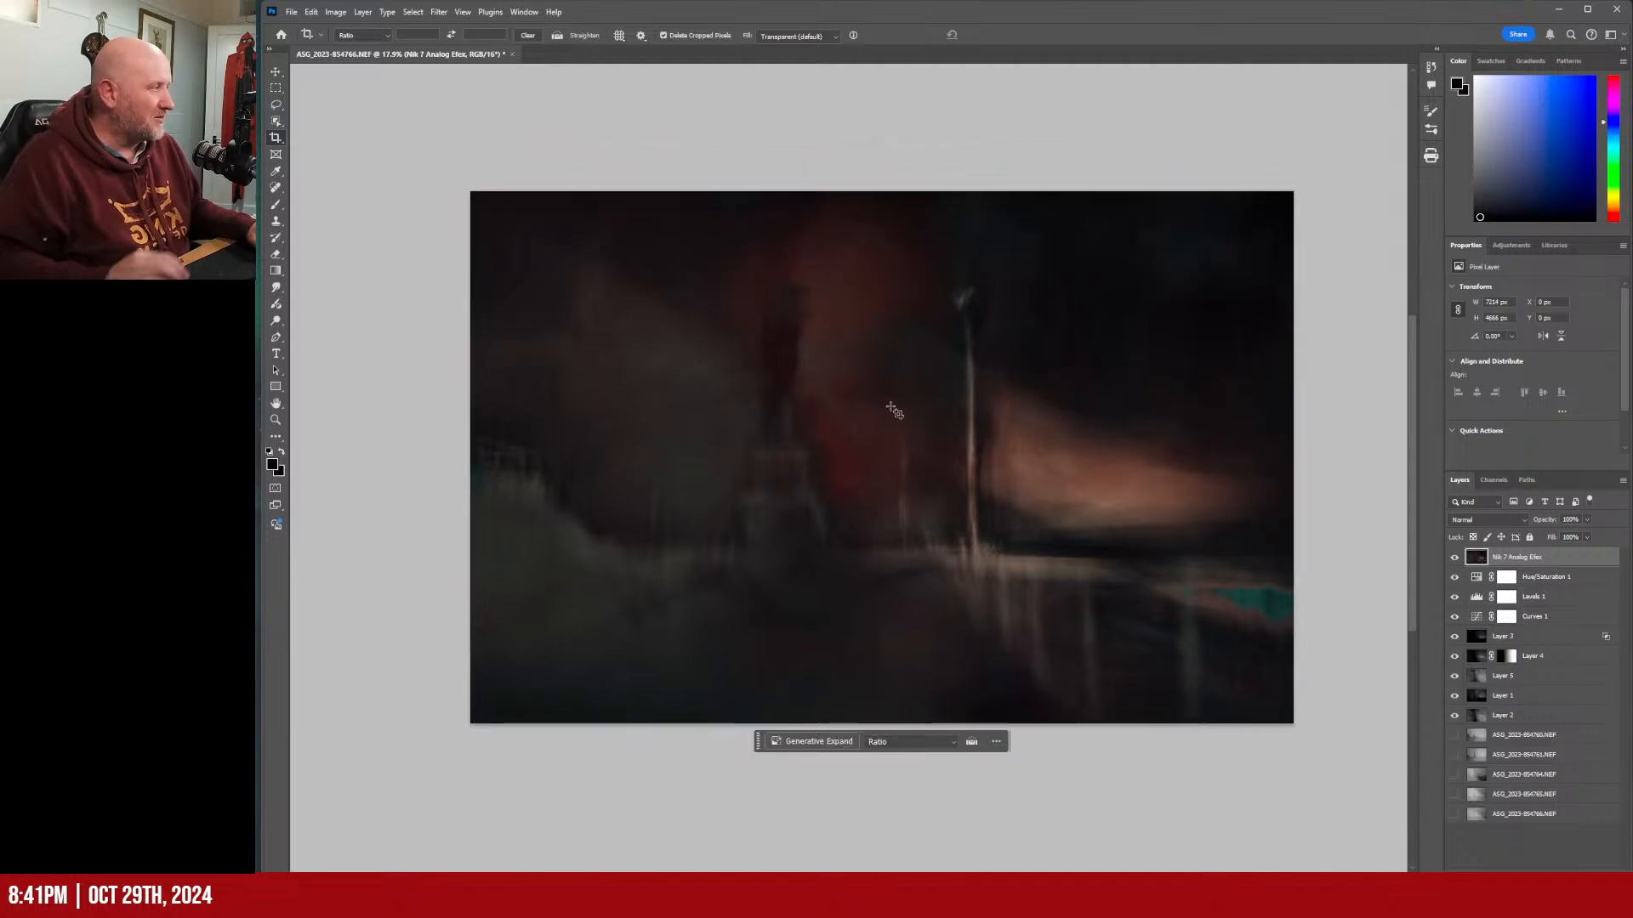
left_click(1454, 557)
left_click(1454, 557)
left_click(1454, 557)
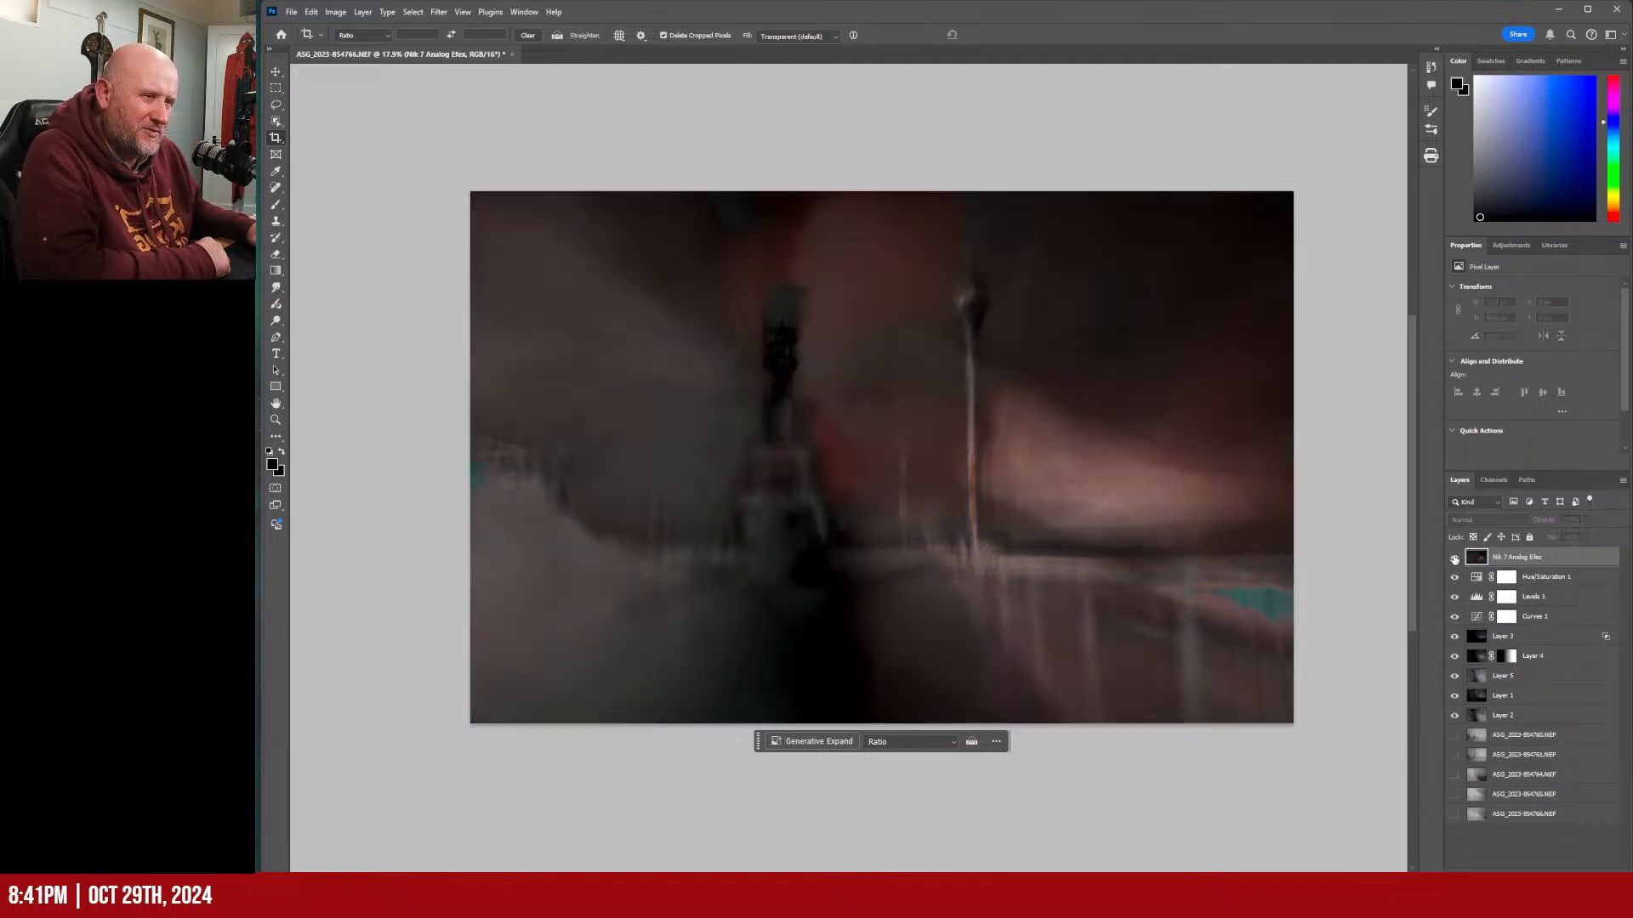
left_click(1454, 557)
left_click(1454, 556)
left_click(1454, 557)
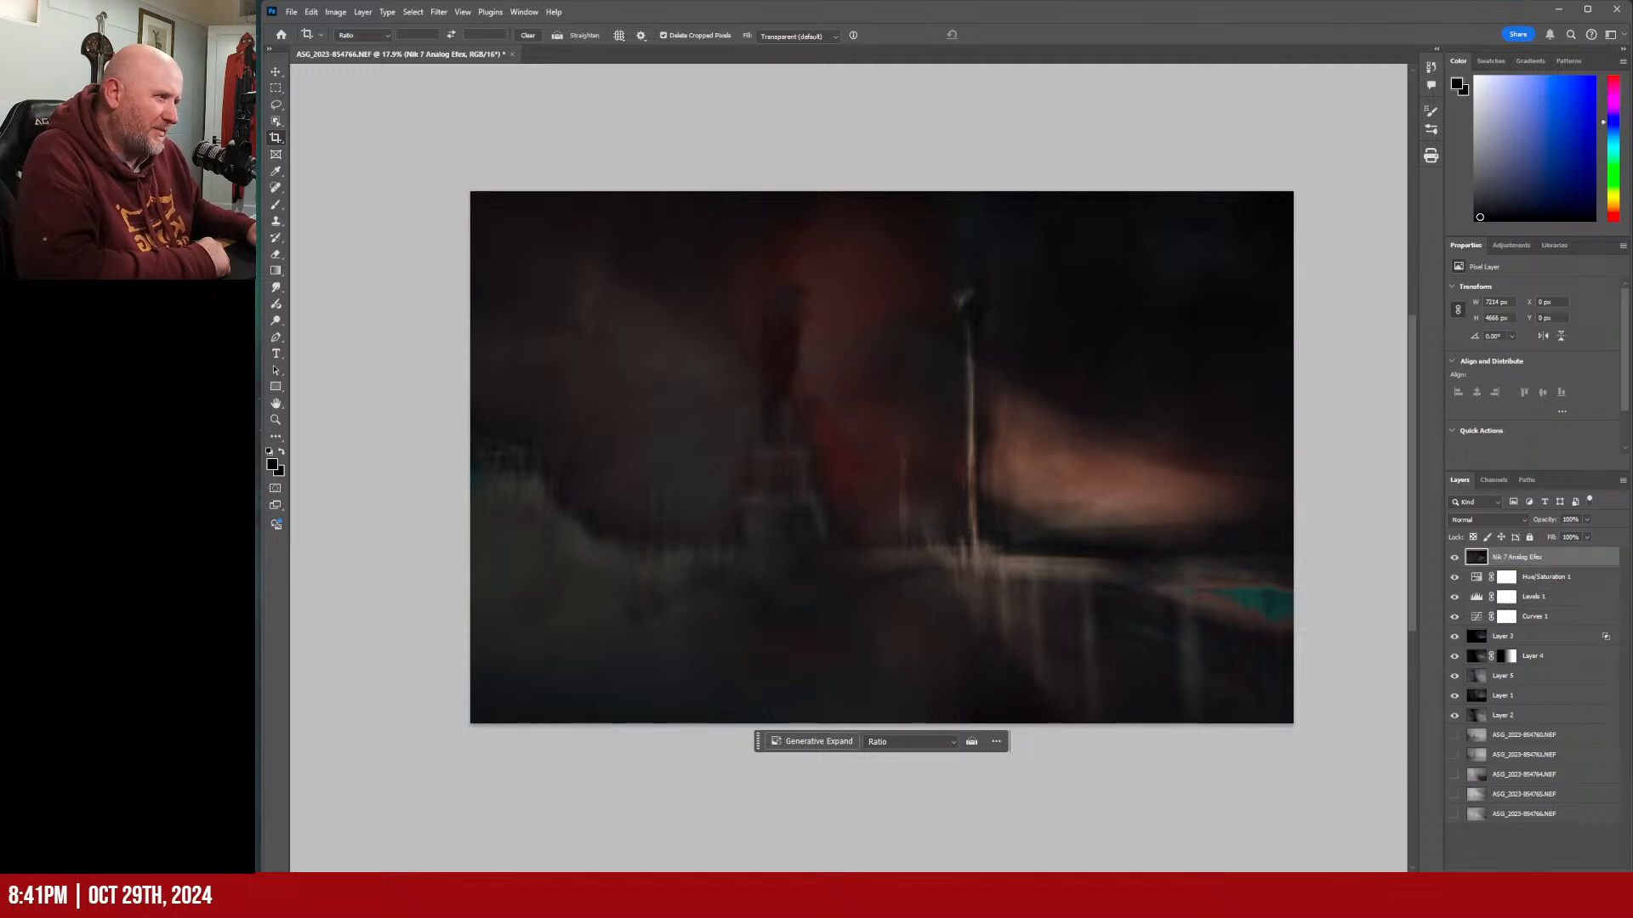
Add a mask to the Nik 7 Analog Efex layer and paint black at 58% opacity and 49% flow over the lighthouse and foreground below.
left_click(1533, 880)
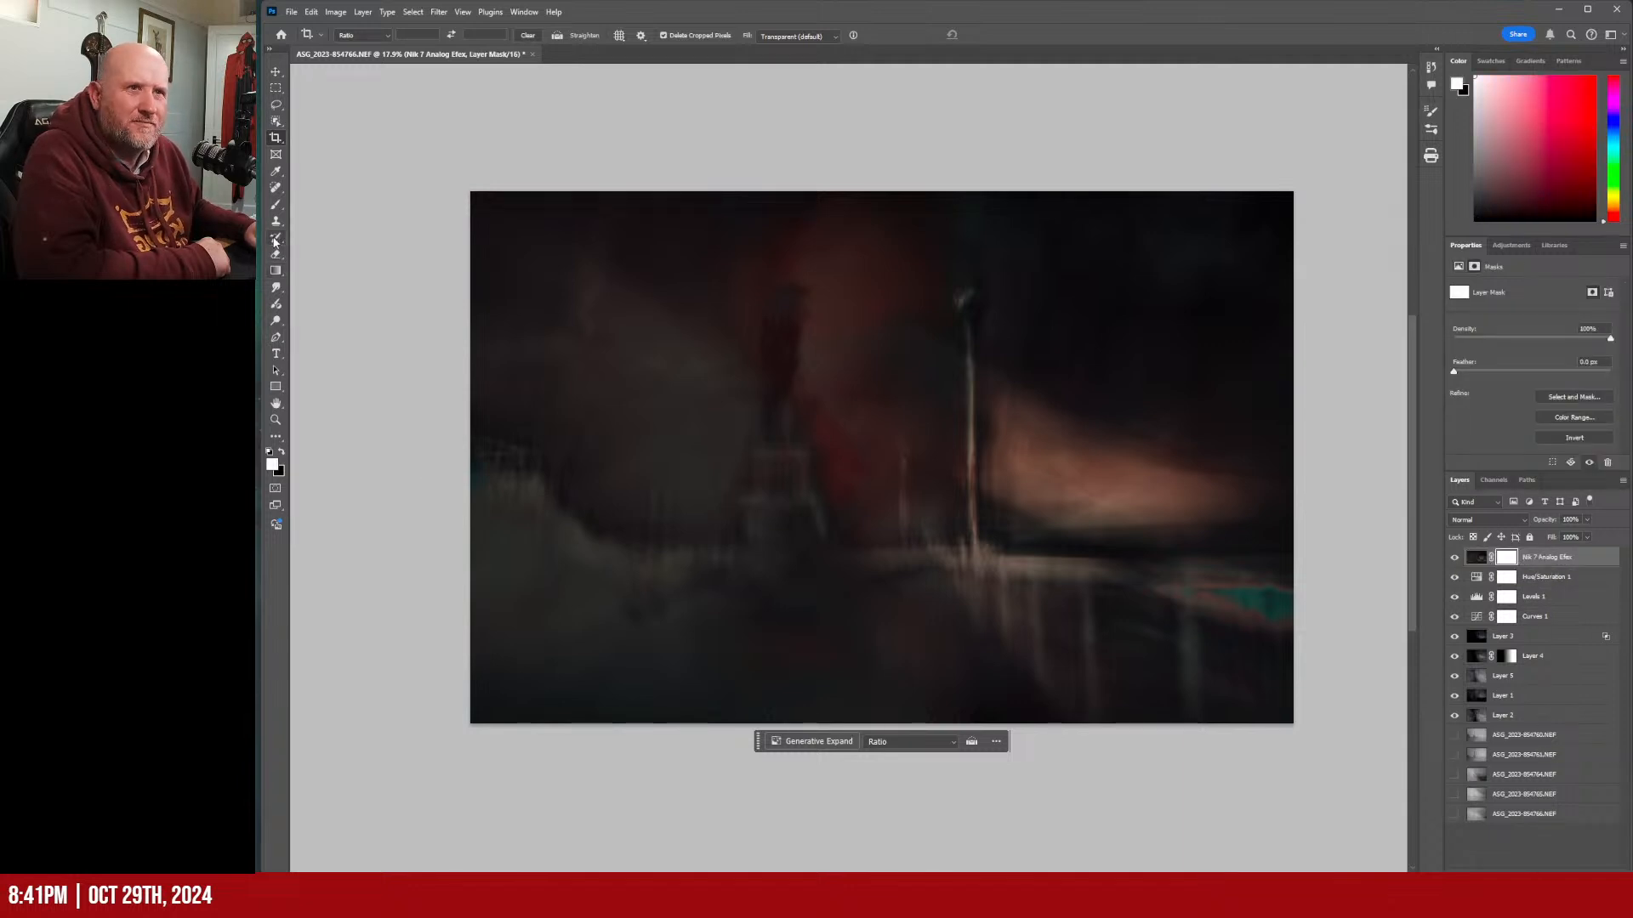
left_click(276, 204)
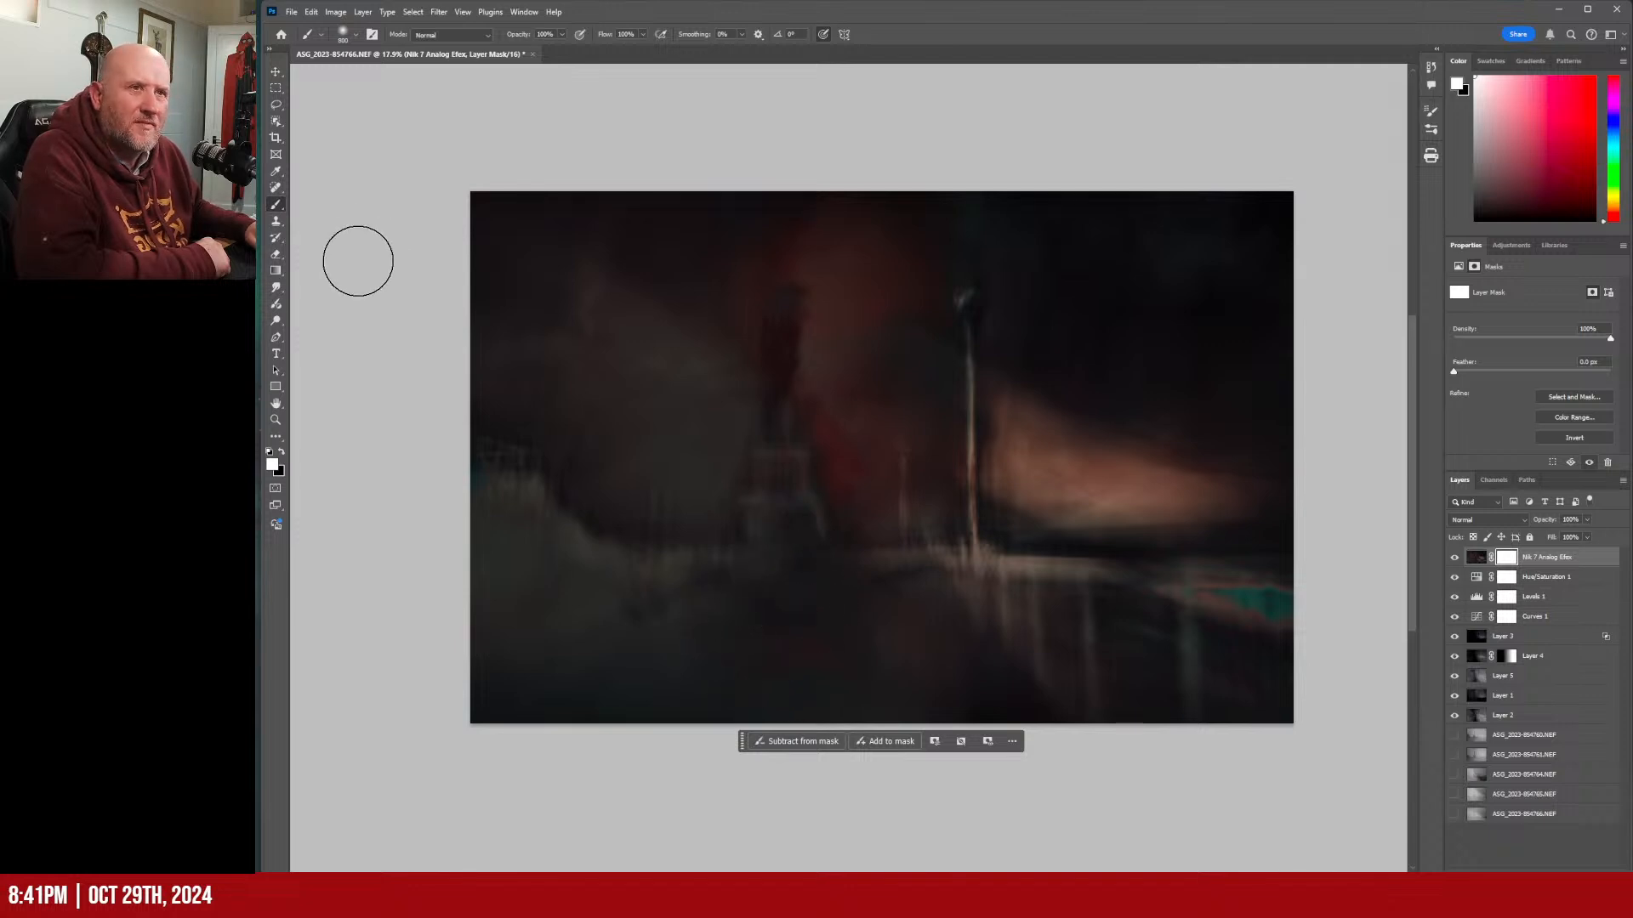
left_click(281, 452)
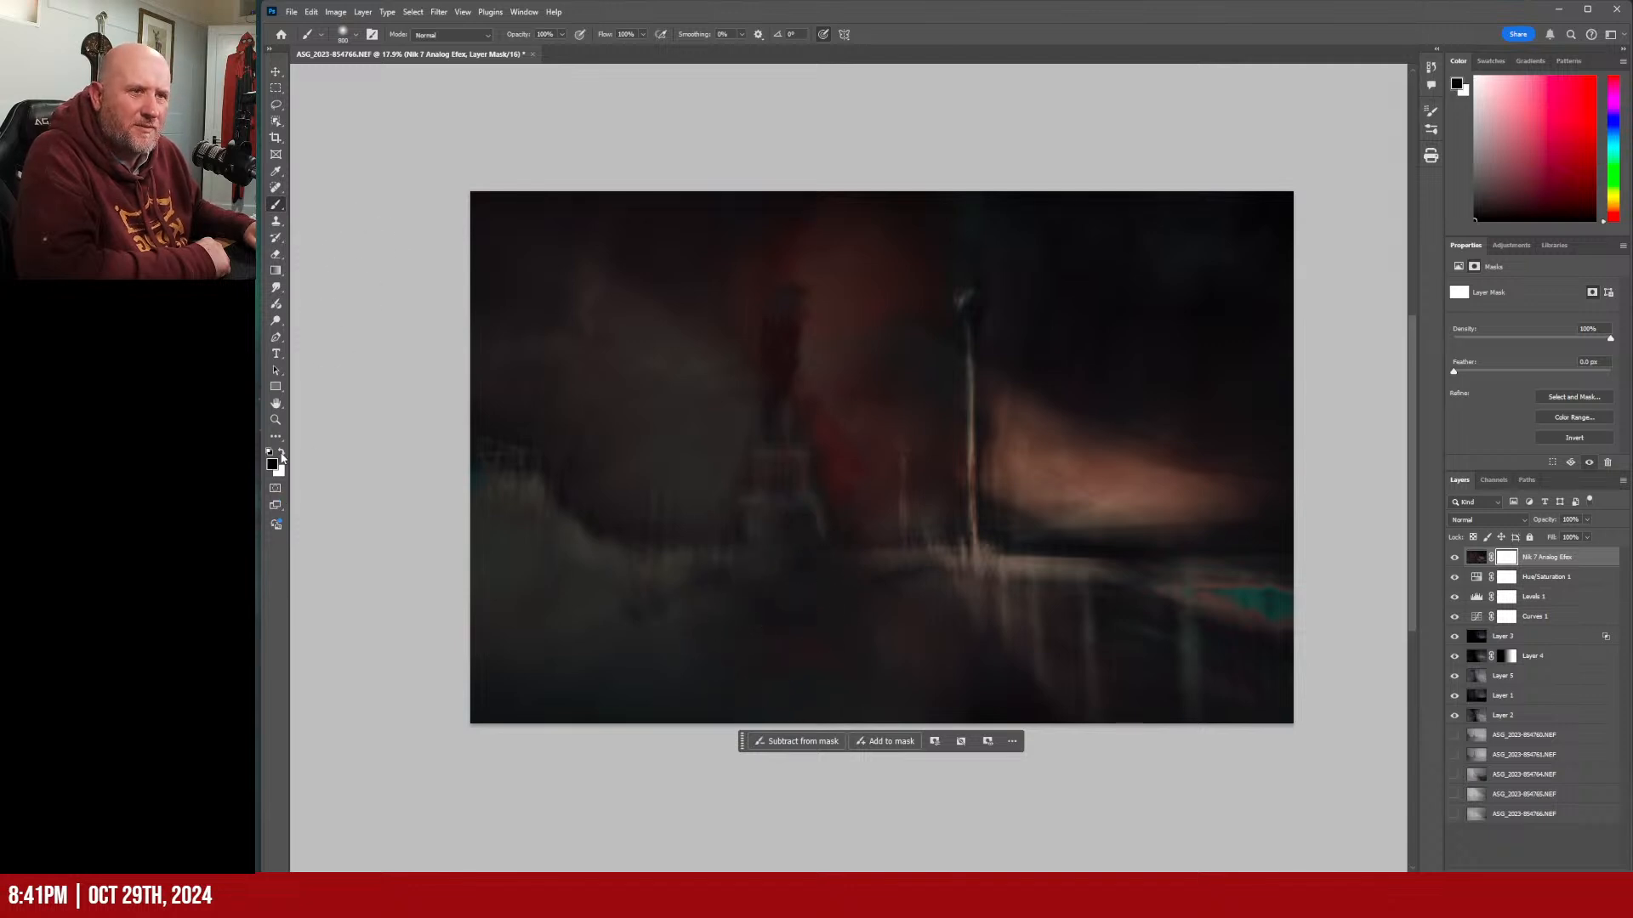
left_click(562, 35)
left_click(537, 49)
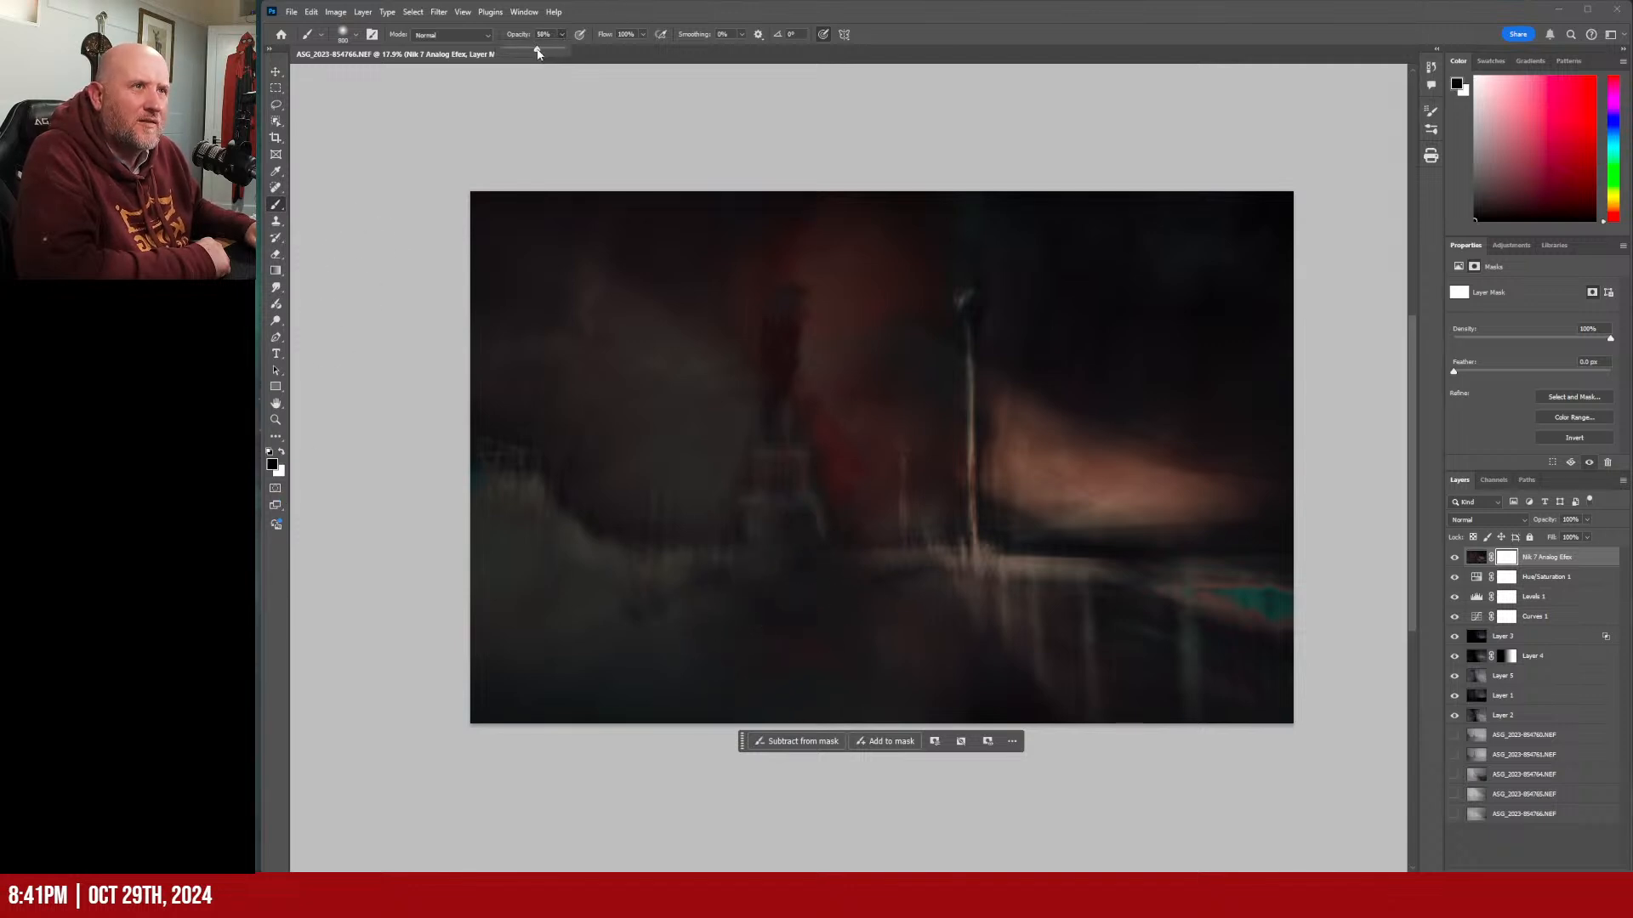
left_click(643, 35)
left_click_drag(644, 48, 613, 49)
left_click(817, 591)
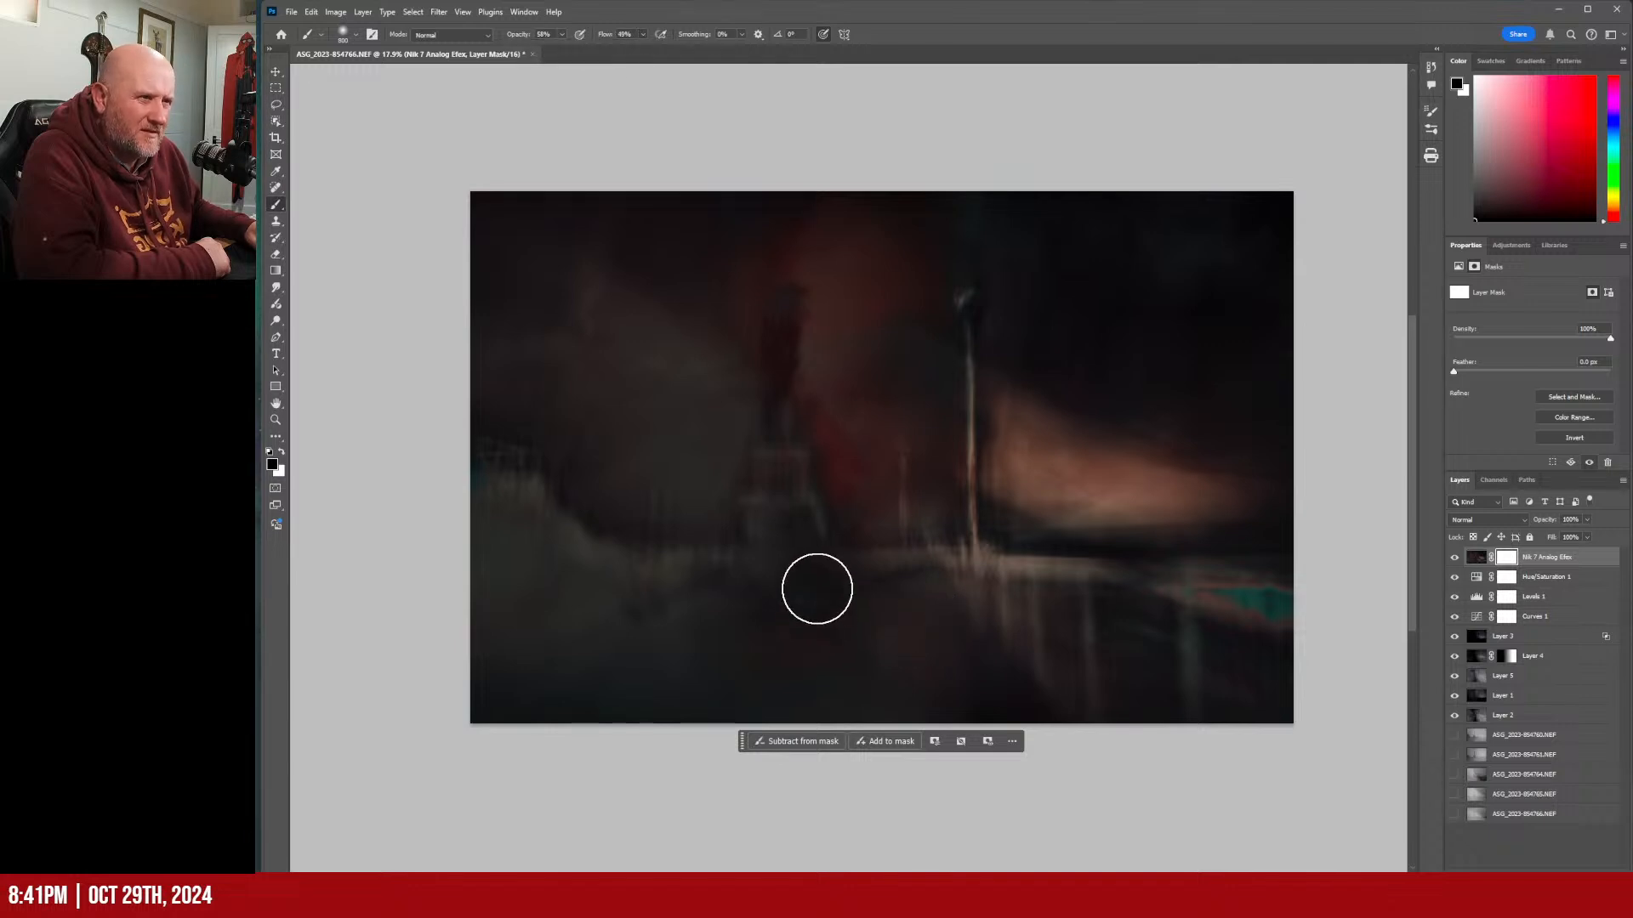
mouse_move(817, 589)
left_mouse_down()
mouse_move(732, 648)
mouse_move(812, 593)
mouse_move(868, 601)
mouse_move(808, 556)
left_mouse_up()
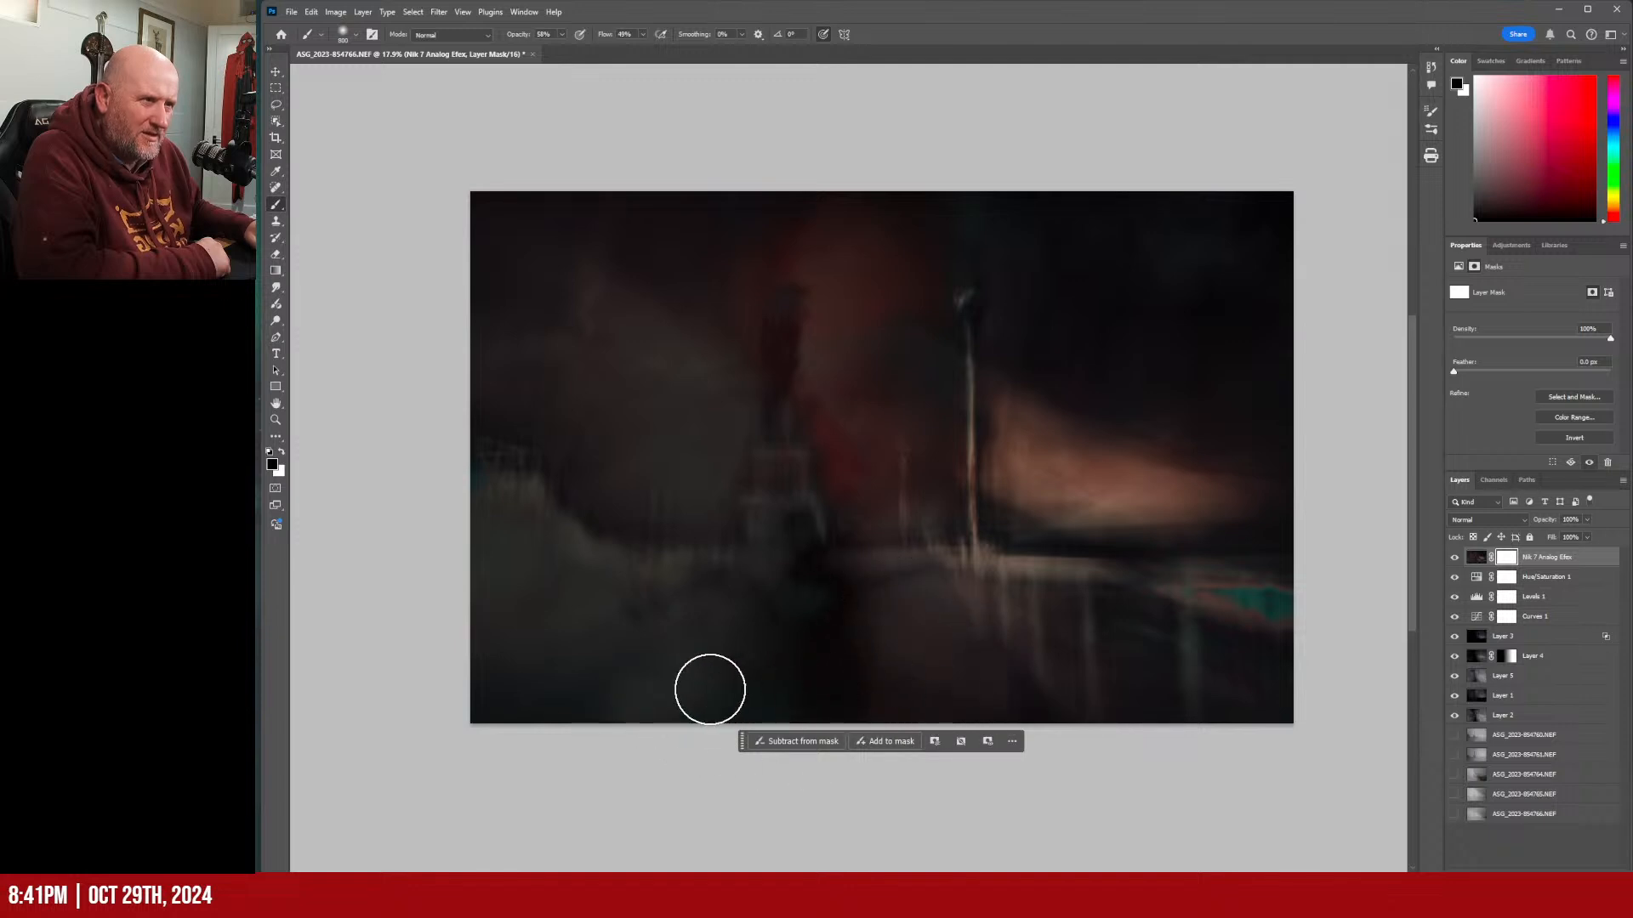
left_click(1455, 558)
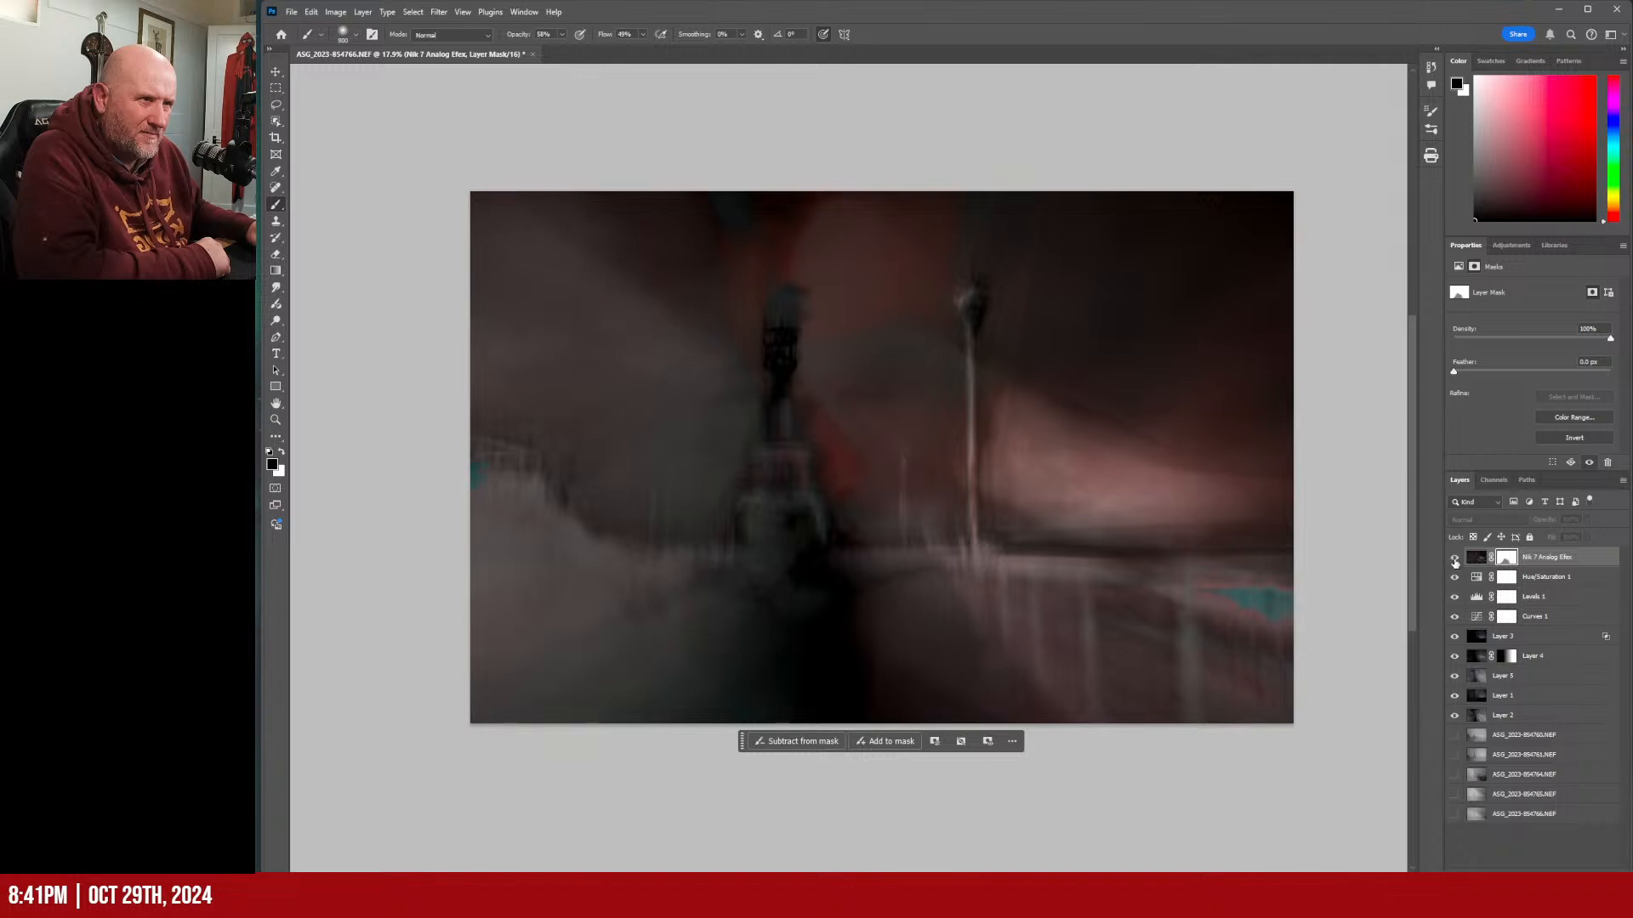
left_click(1455, 559)
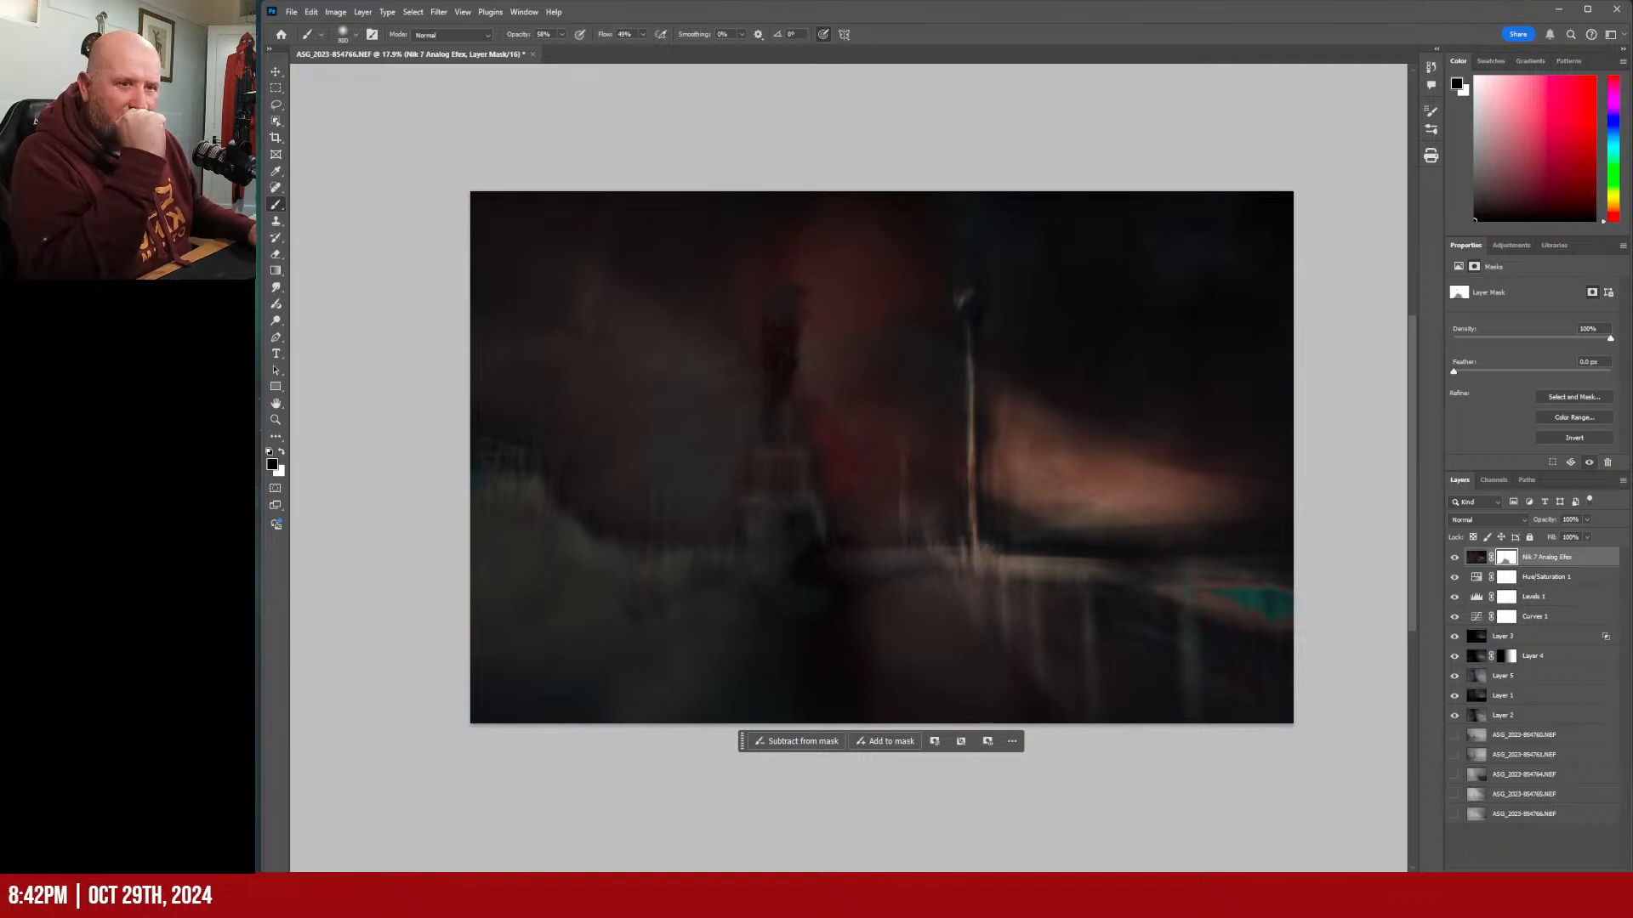
Open a merged copy of the visible layers in Nik 7 Viveza, try the Golden Hour and Blue Hour presets, and return to 000 Neutral.
key("ctrl+alt+shift+e")
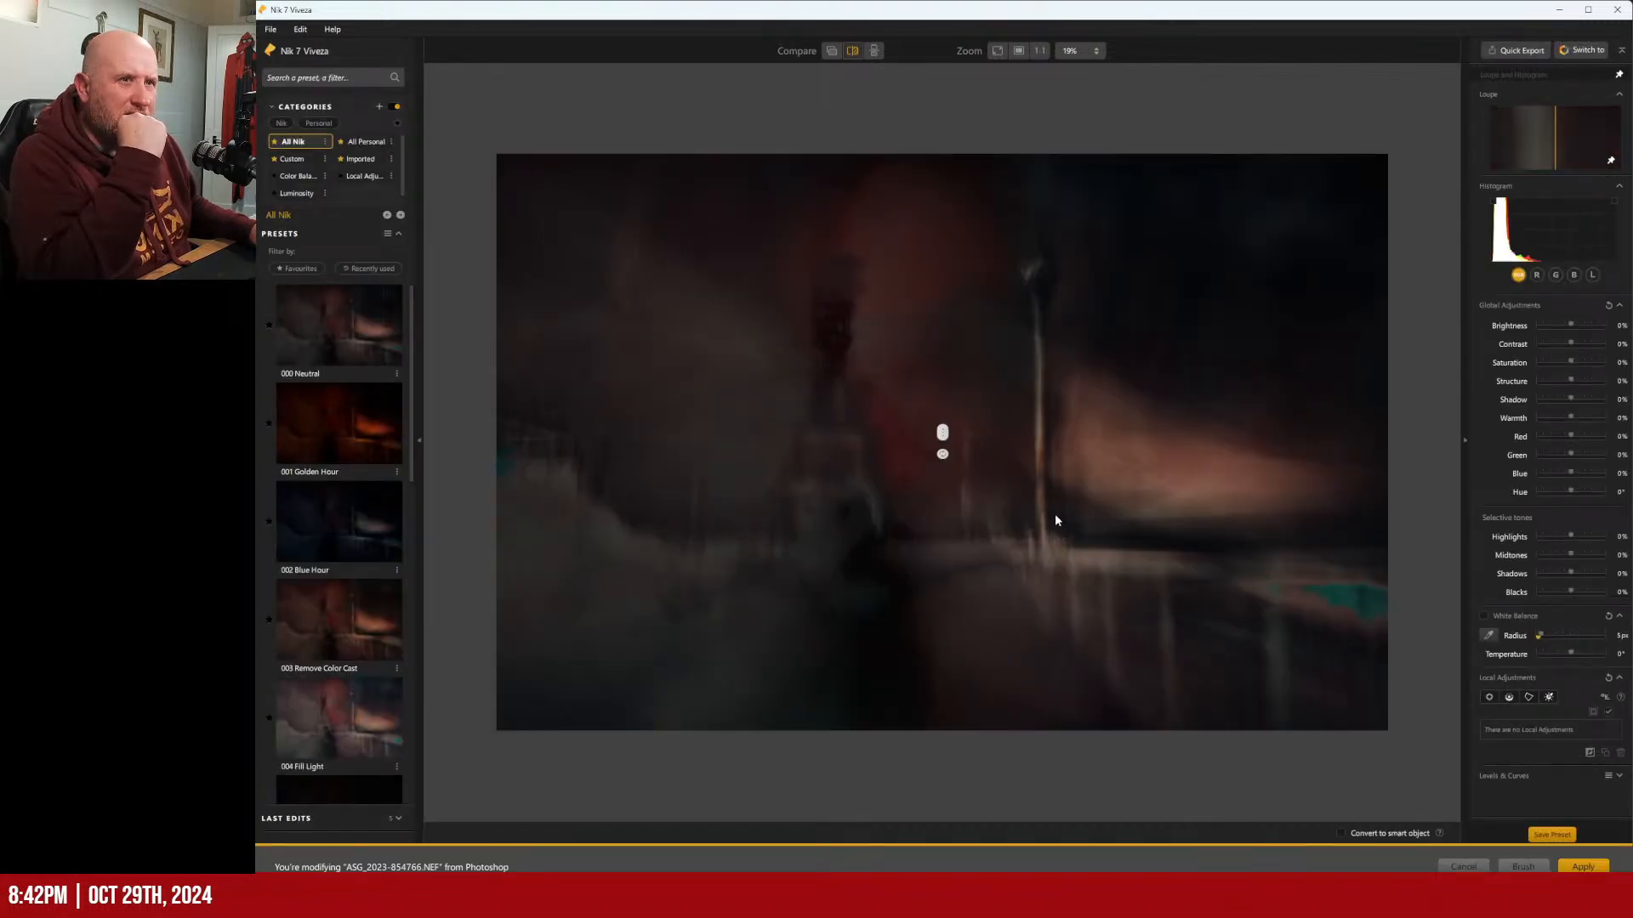
left_click(341, 439)
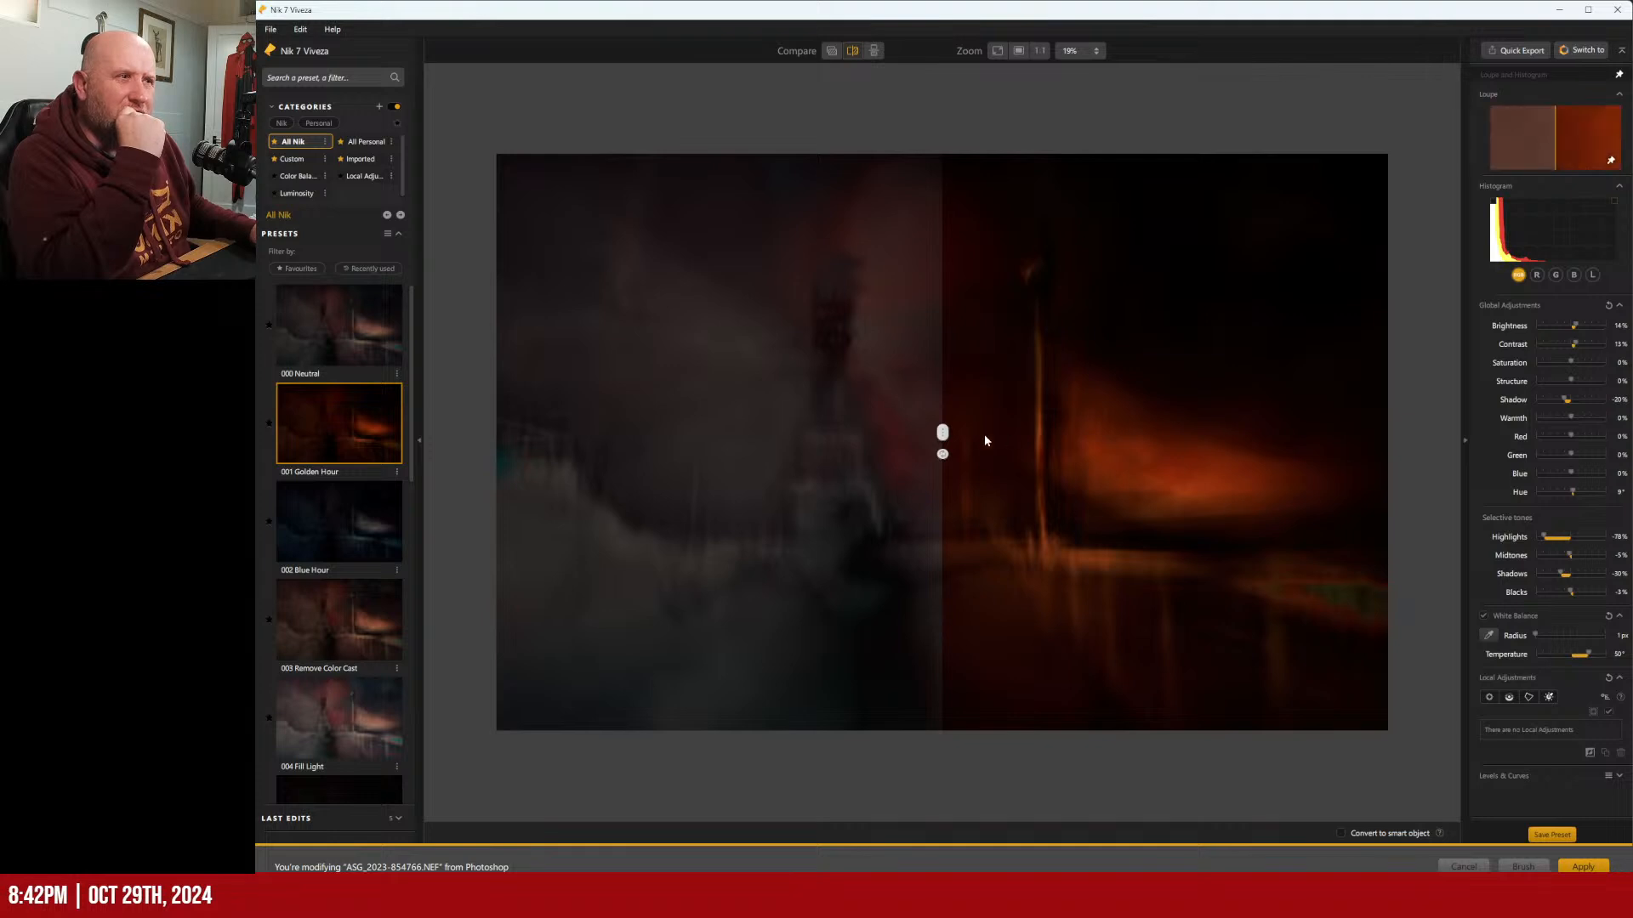
left_click_drag(925, 437, 1163, 433)
left_click(393, 559)
left_click(380, 337)
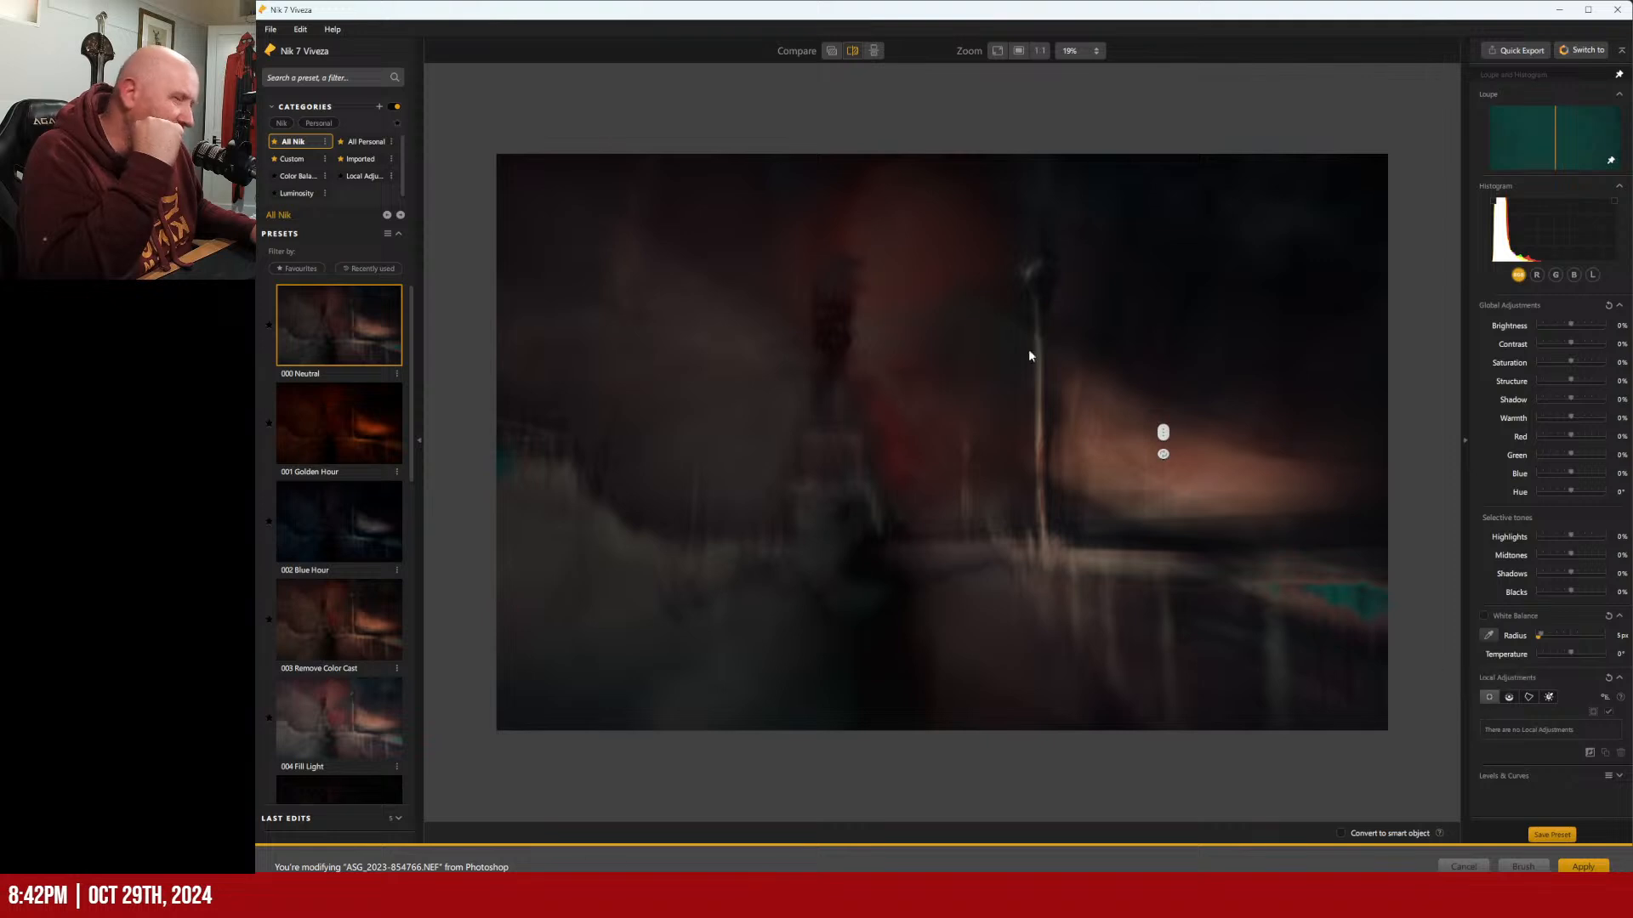
left_click_drag(1161, 442, 604, 442)
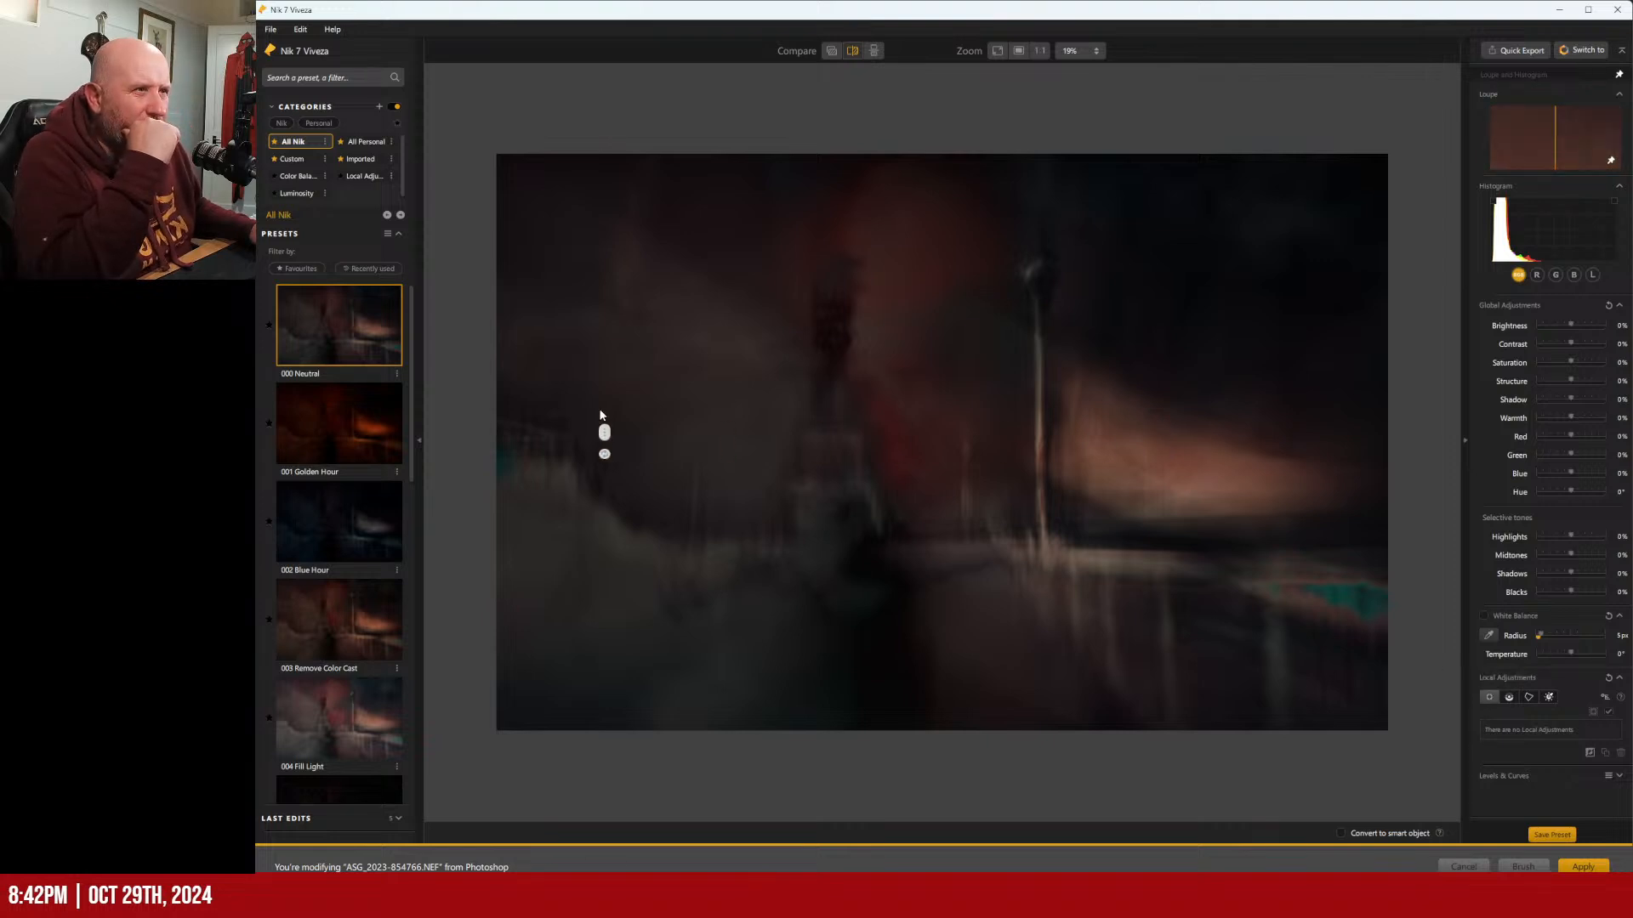
Place a control point on the top of the lighthouse and set its Brightness to 31%.
left_click(833, 278)
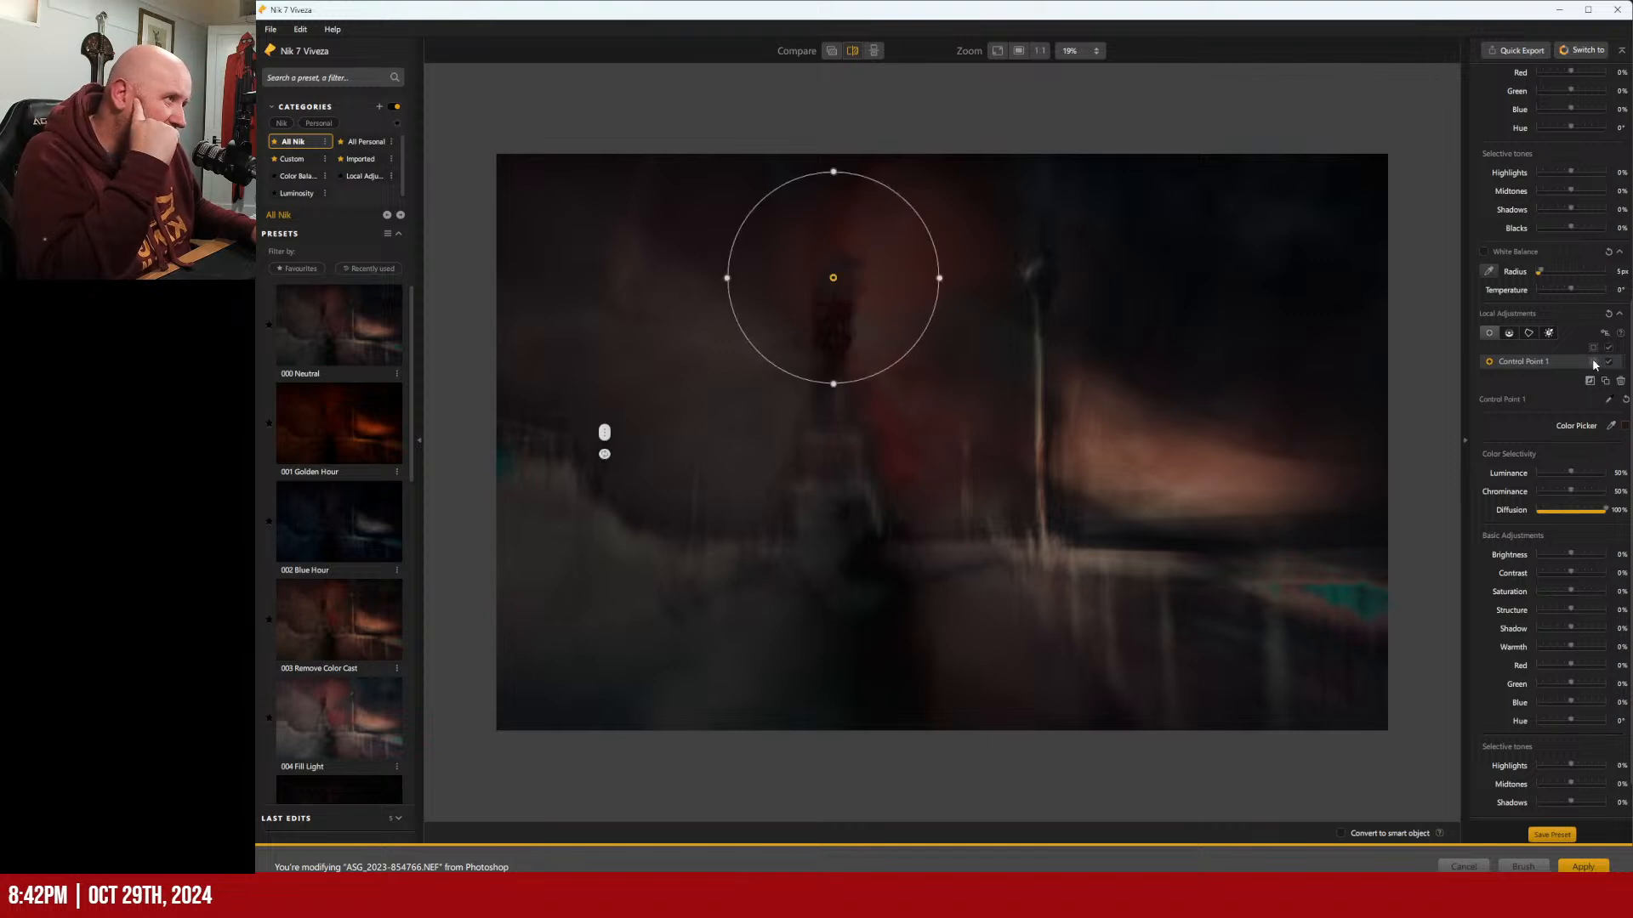
left_click(1594, 363)
left_click(1594, 362)
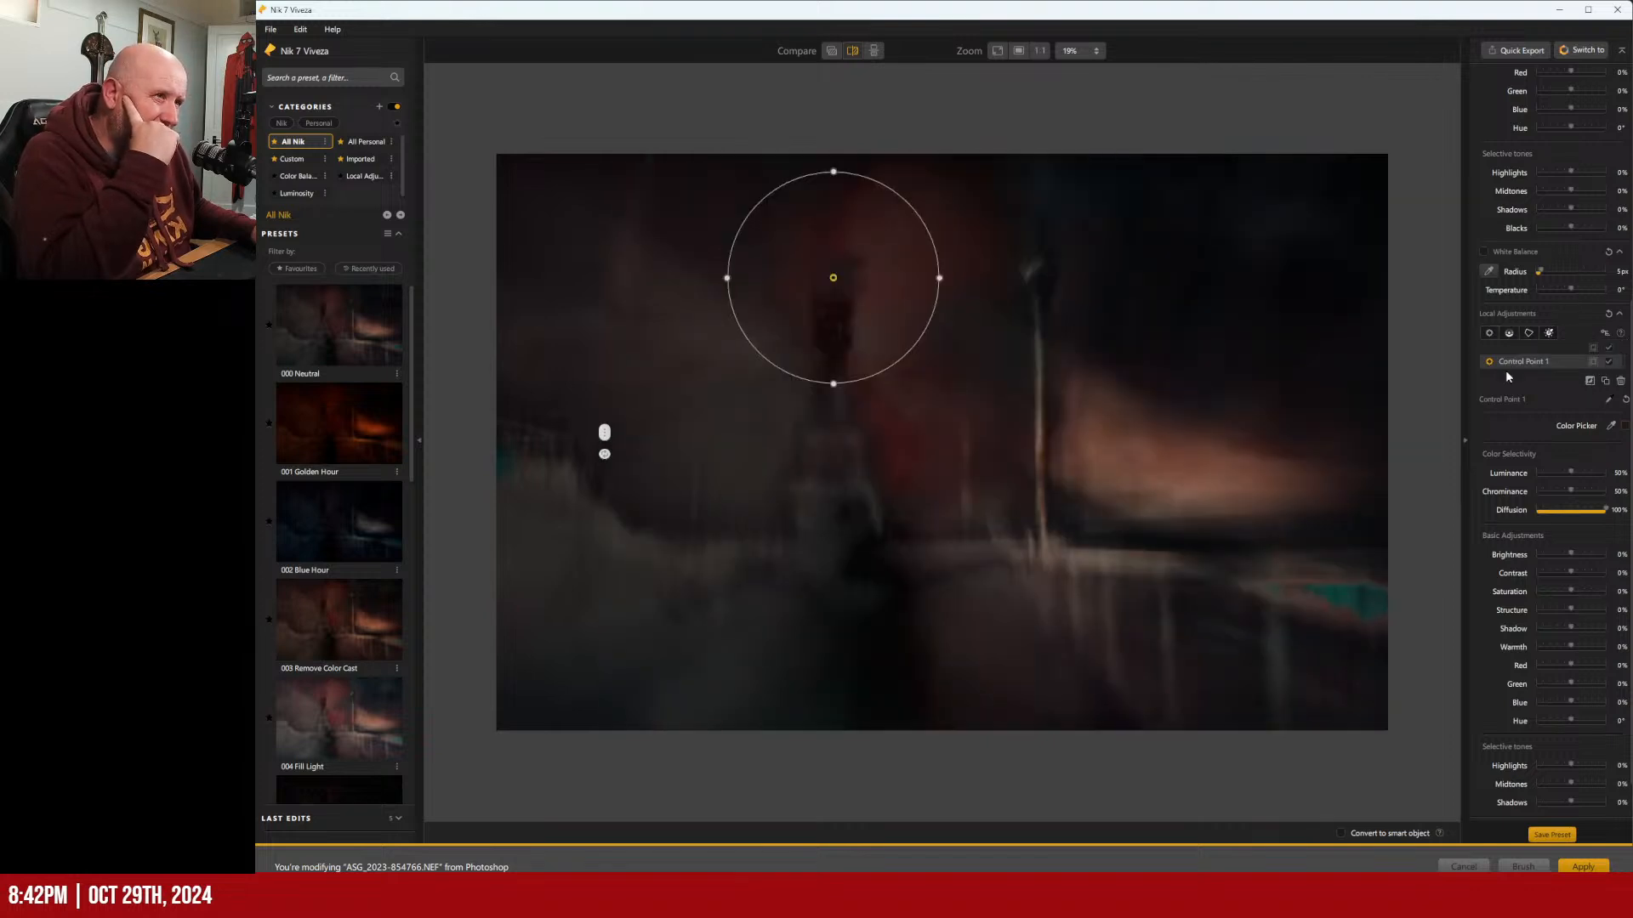
mouse_move(903, 291)
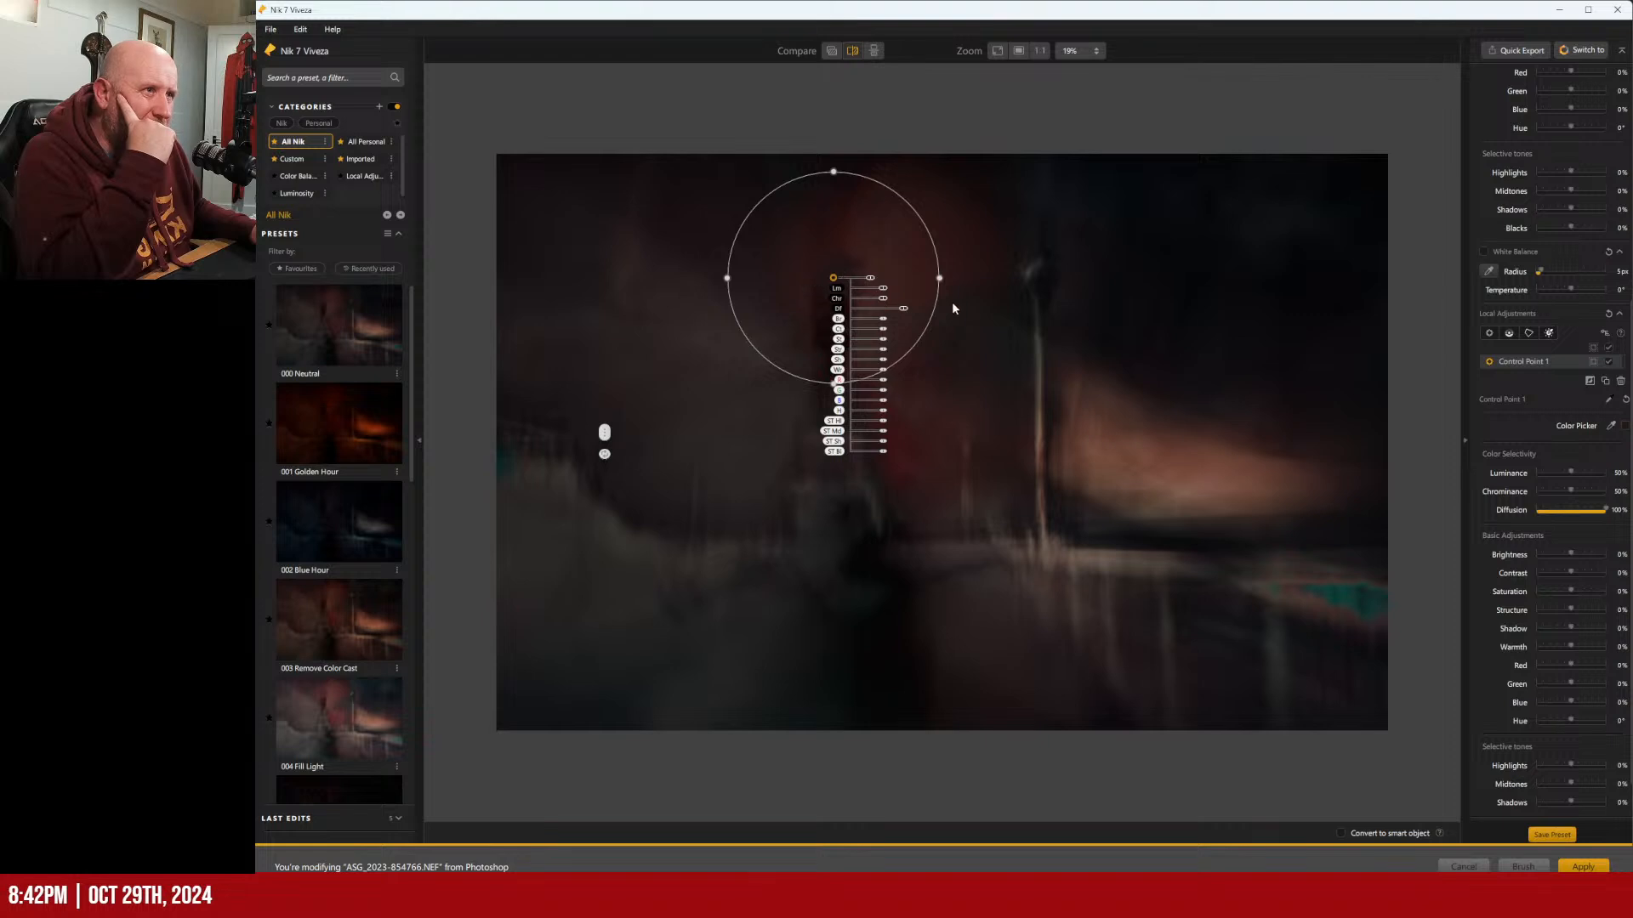
mouse_move(834, 284)
left_mouse_down()
mouse_move(832, 344)
mouse_move(839, 291)
left_mouse_up()
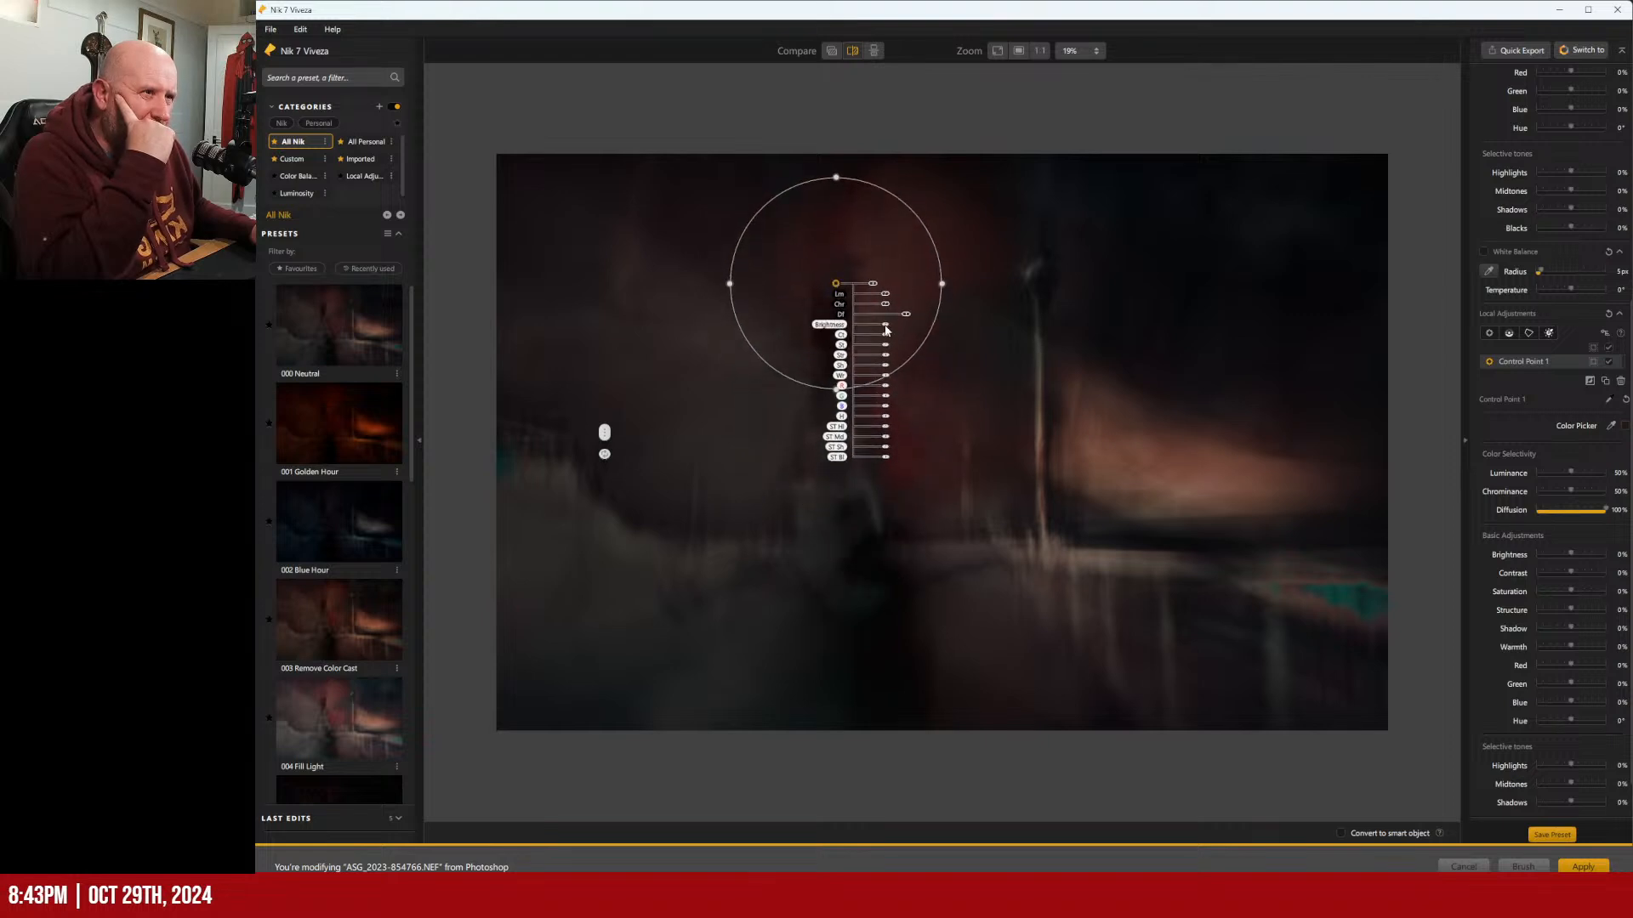
left_click_drag(885, 328, 892, 329)
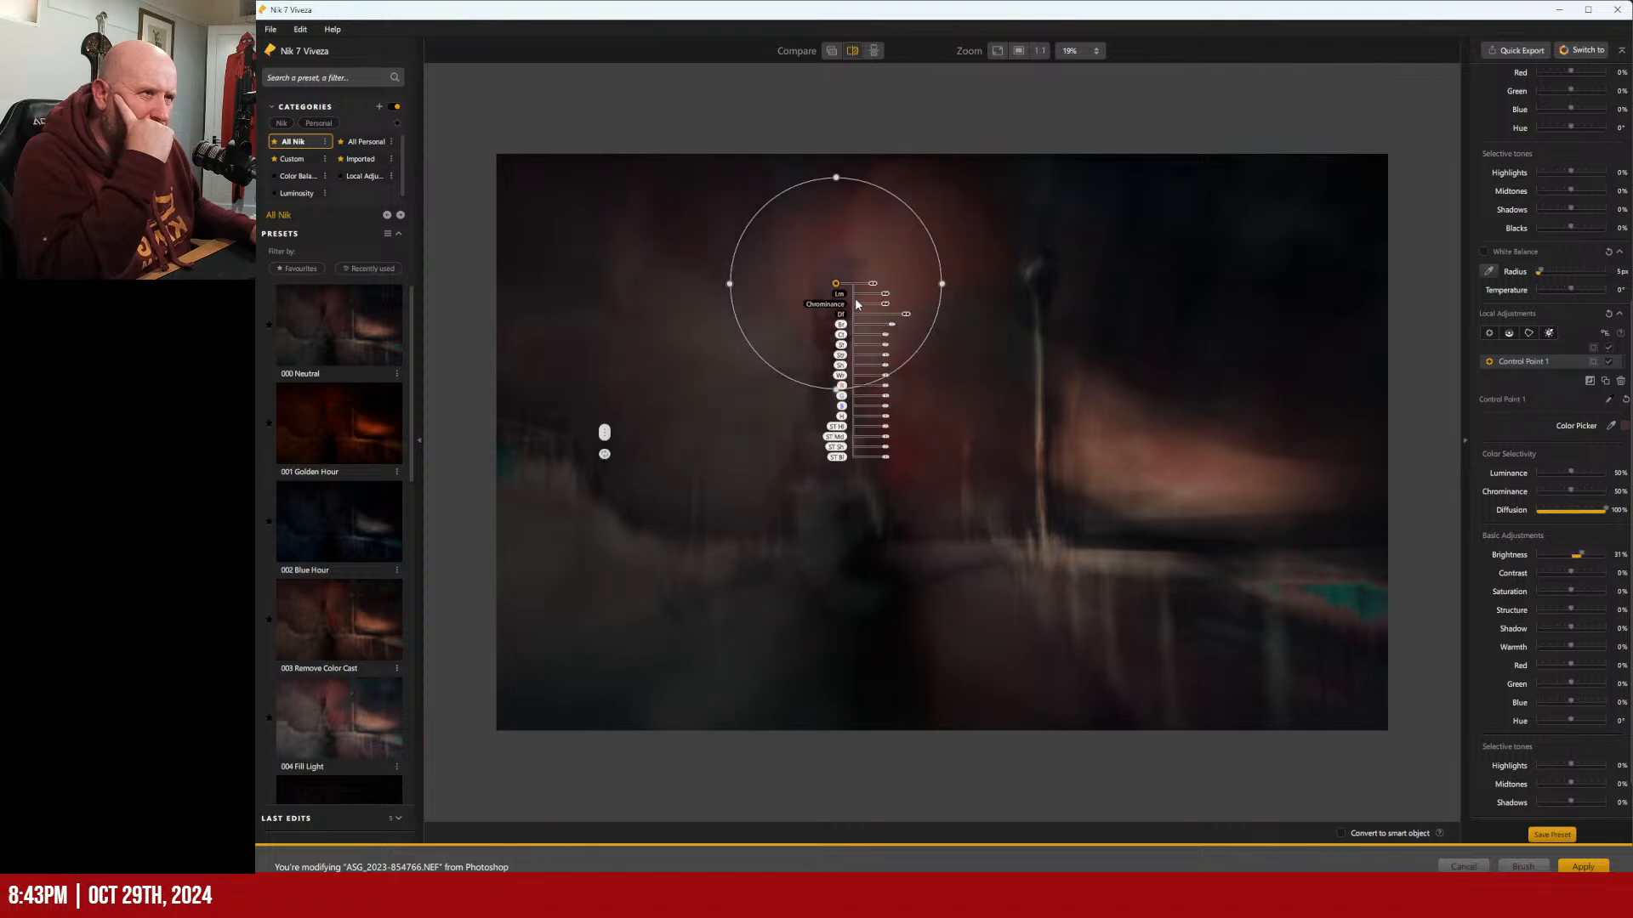
Shrink the control point to a small circle around the lighthouse lamp, with Luminance at 78%, Chrominance at 44% and Brightness at 100%.
left_click(1592, 362)
left_click(1593, 362)
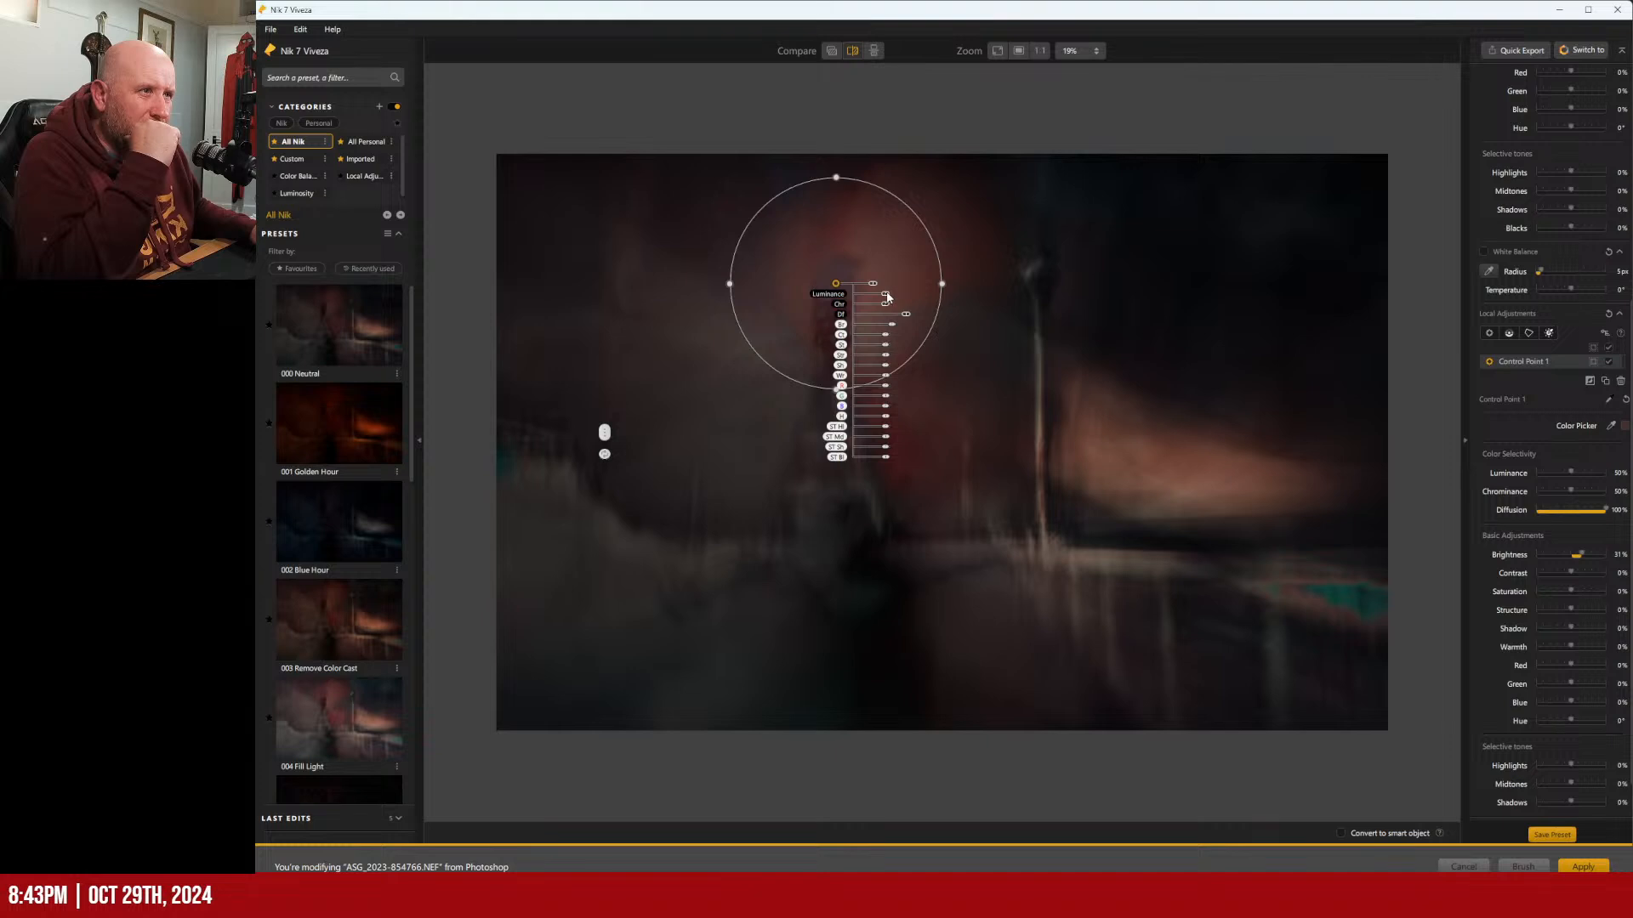
left_click_drag(884, 297, 916, 318)
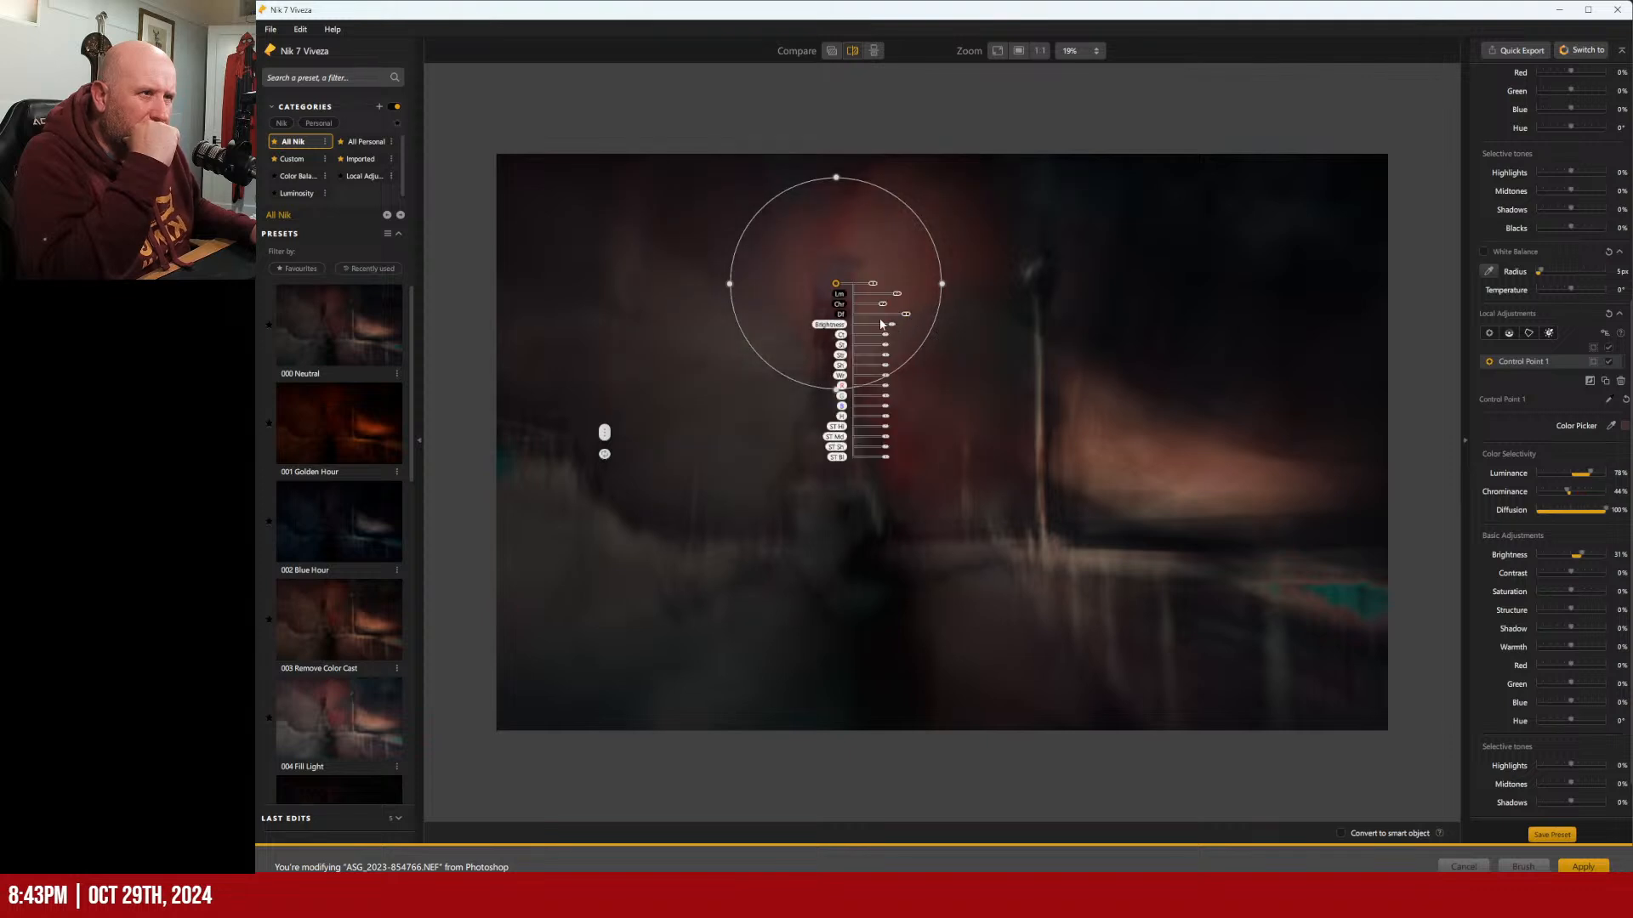
mouse_move(835, 283)
left_mouse_down()
mouse_move(838, 346)
mouse_move(837, 287)
left_mouse_up()
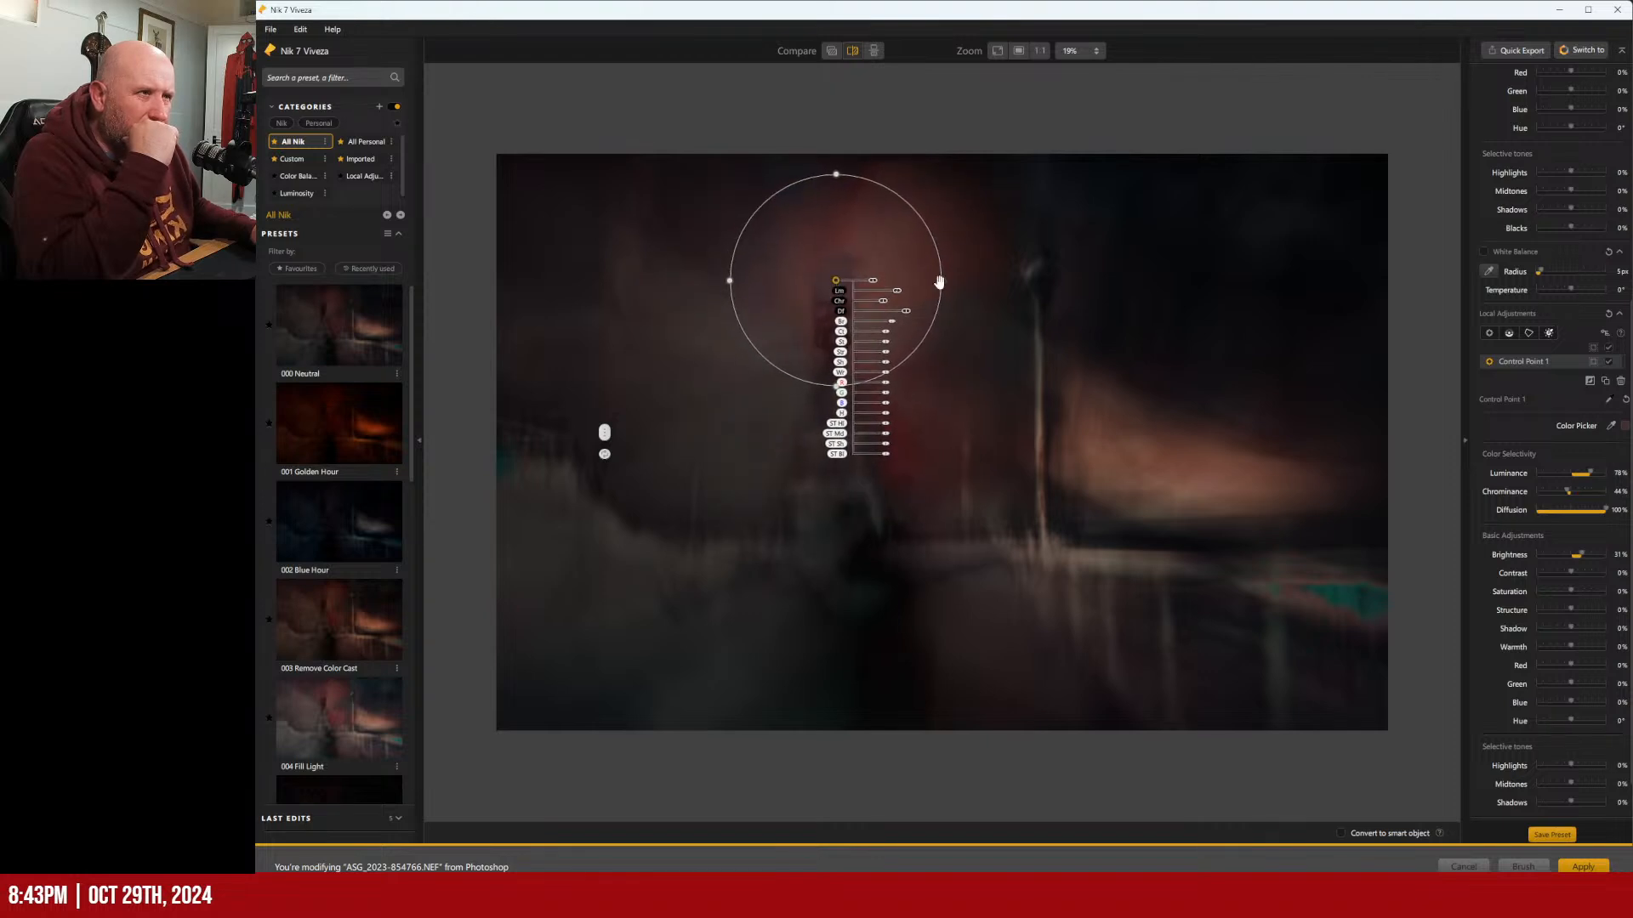
left_click_drag(941, 282, 901, 281)
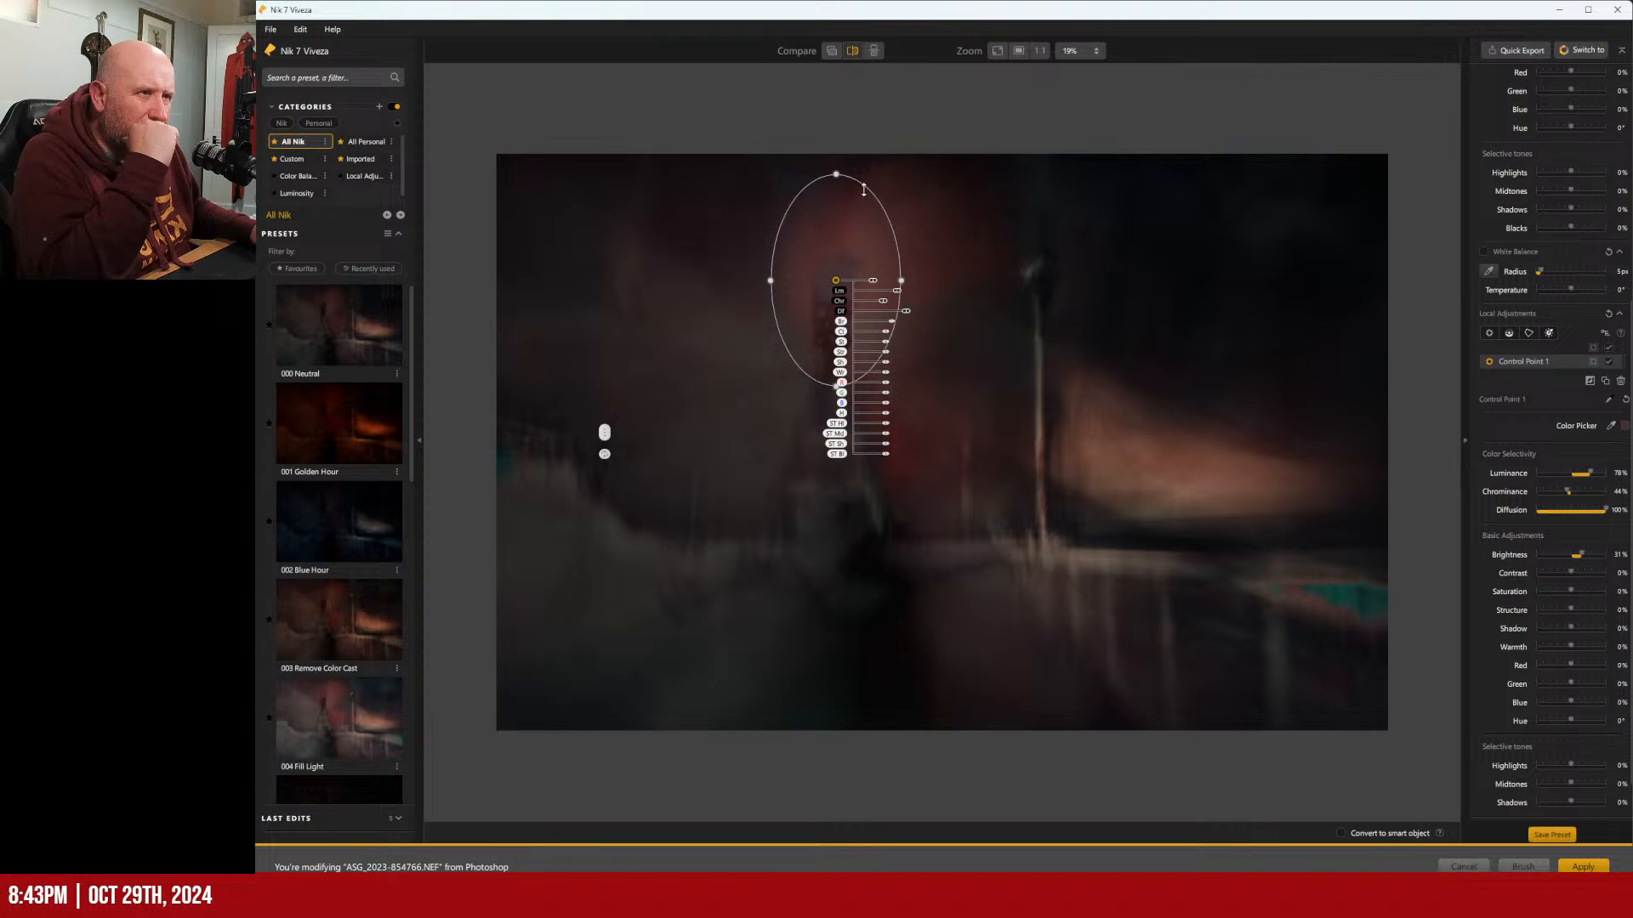
left_click_drag(835, 173, 857, 239)
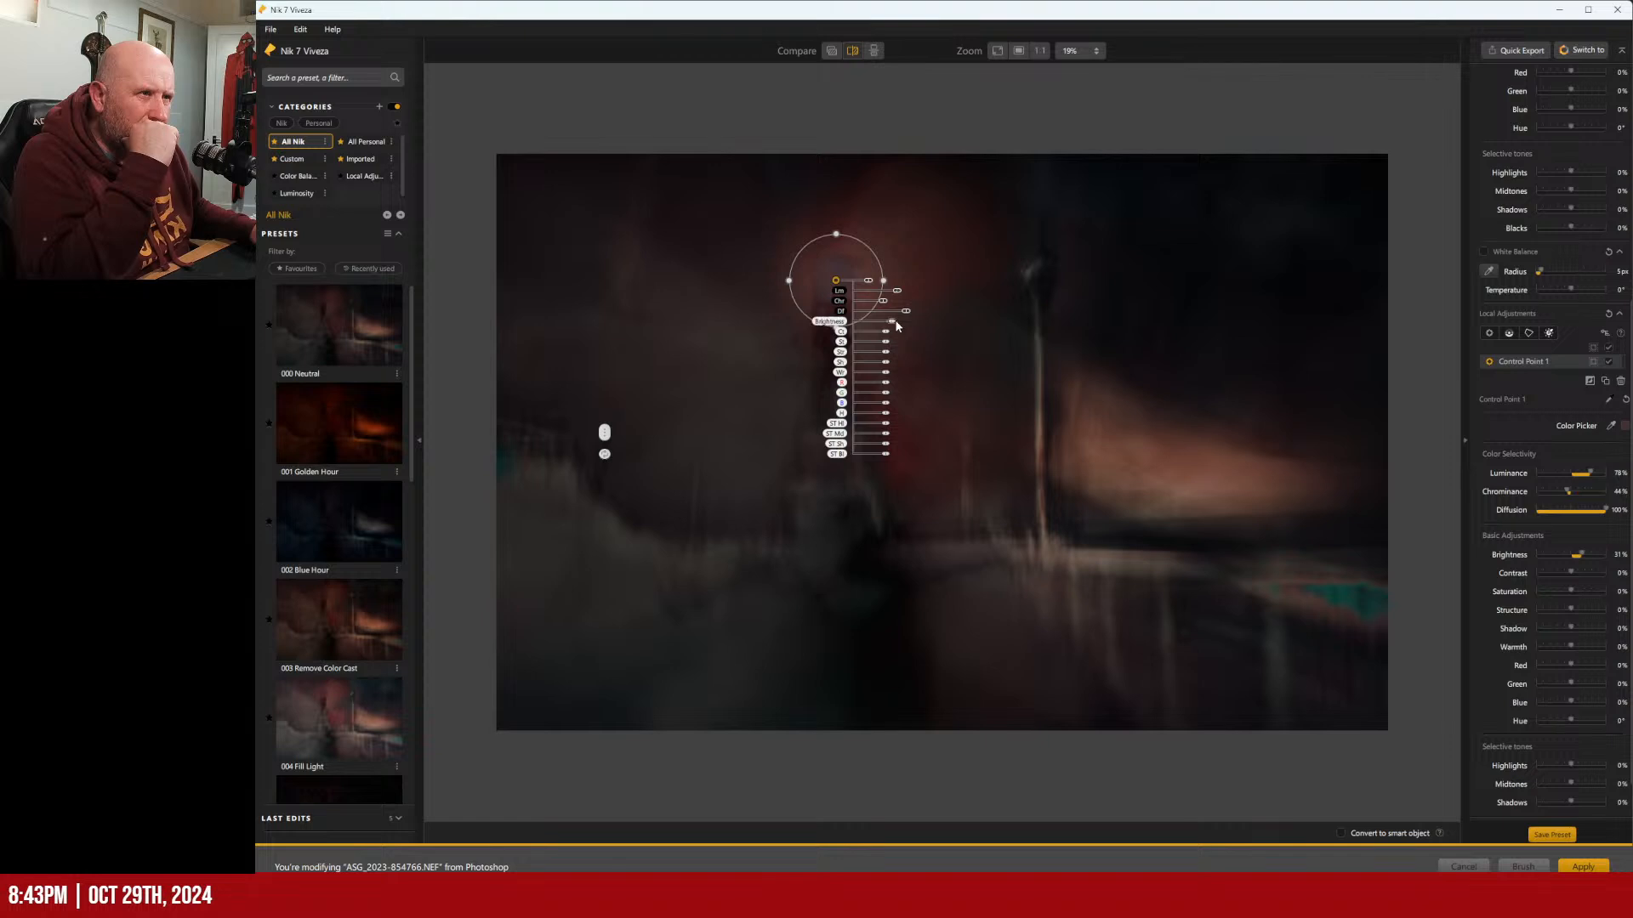
left_click_drag(892, 320, 886, 282)
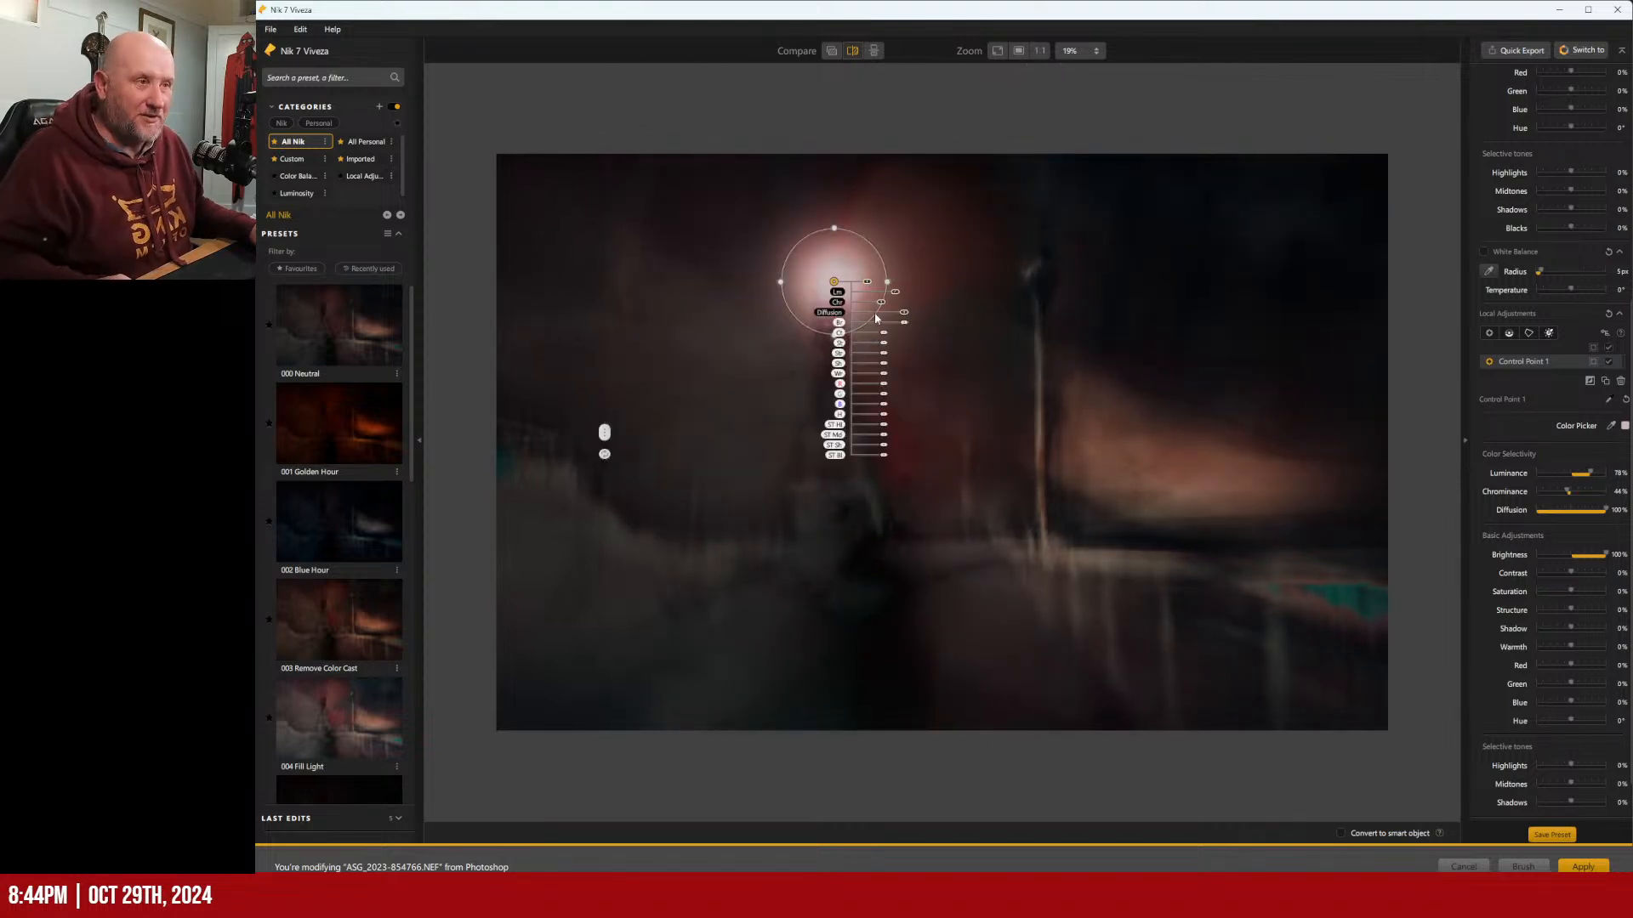
Flatten the control point into a wide ellipse over the lamp and set Luminance to 100%, Chrominance to 53% and Contrast to 37%.
left_click(1040, 51)
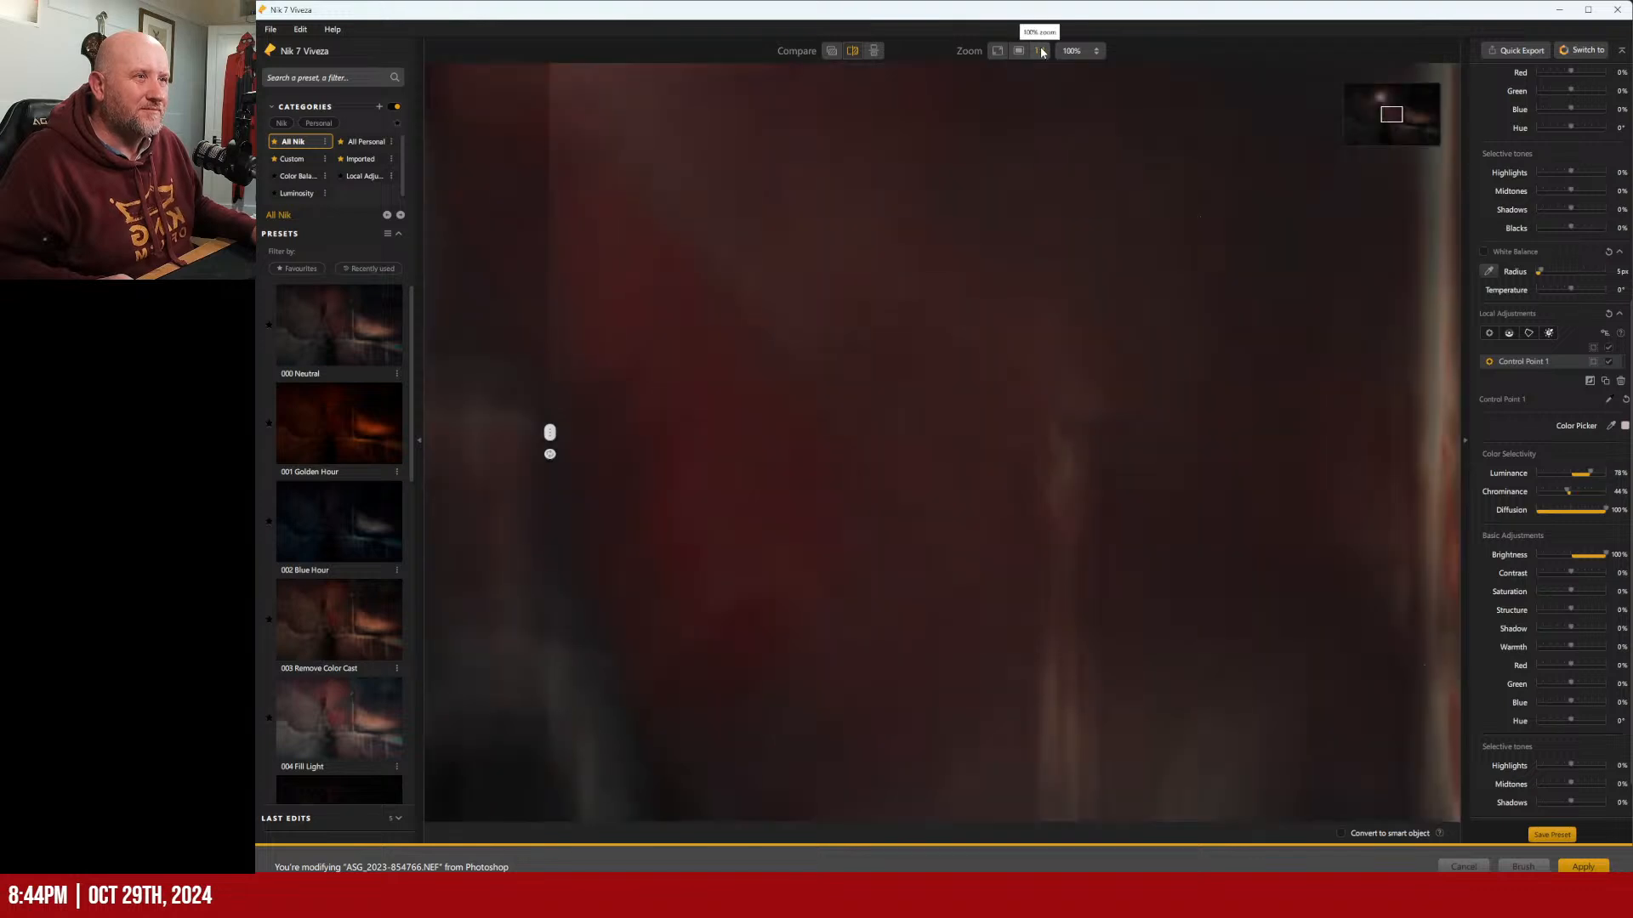
left_click(993, 51)
mouse_move(811, 219)
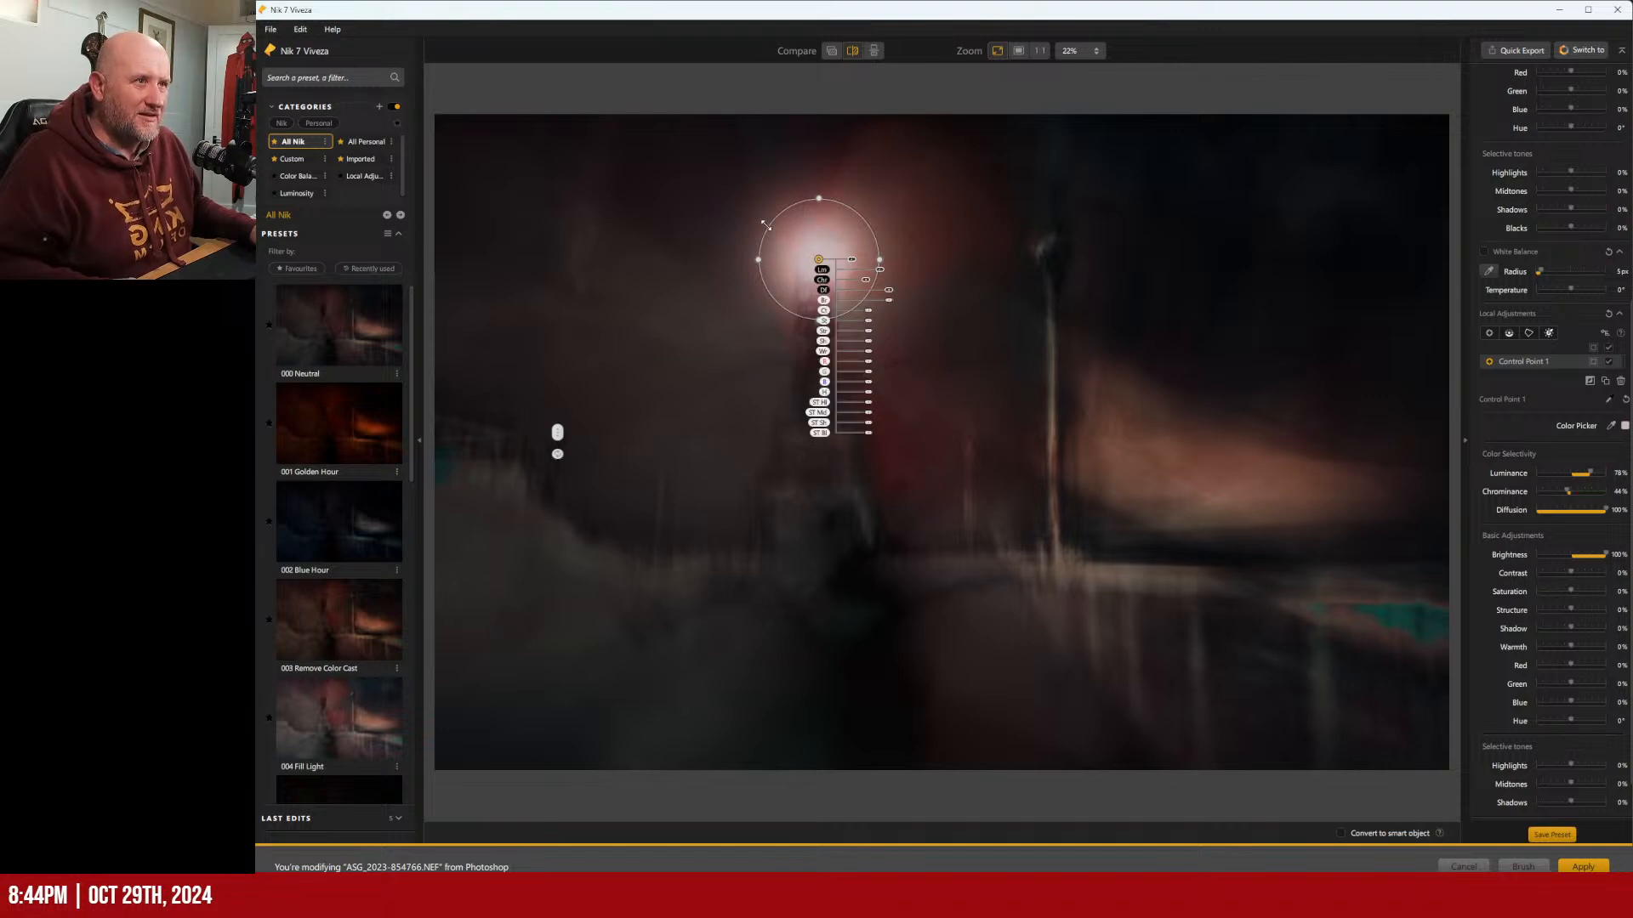
mouse_move(769, 248)
left_mouse_down()
mouse_move(785, 236)
mouse_move(821, 258)
mouse_move(759, 258)
left_mouse_up()
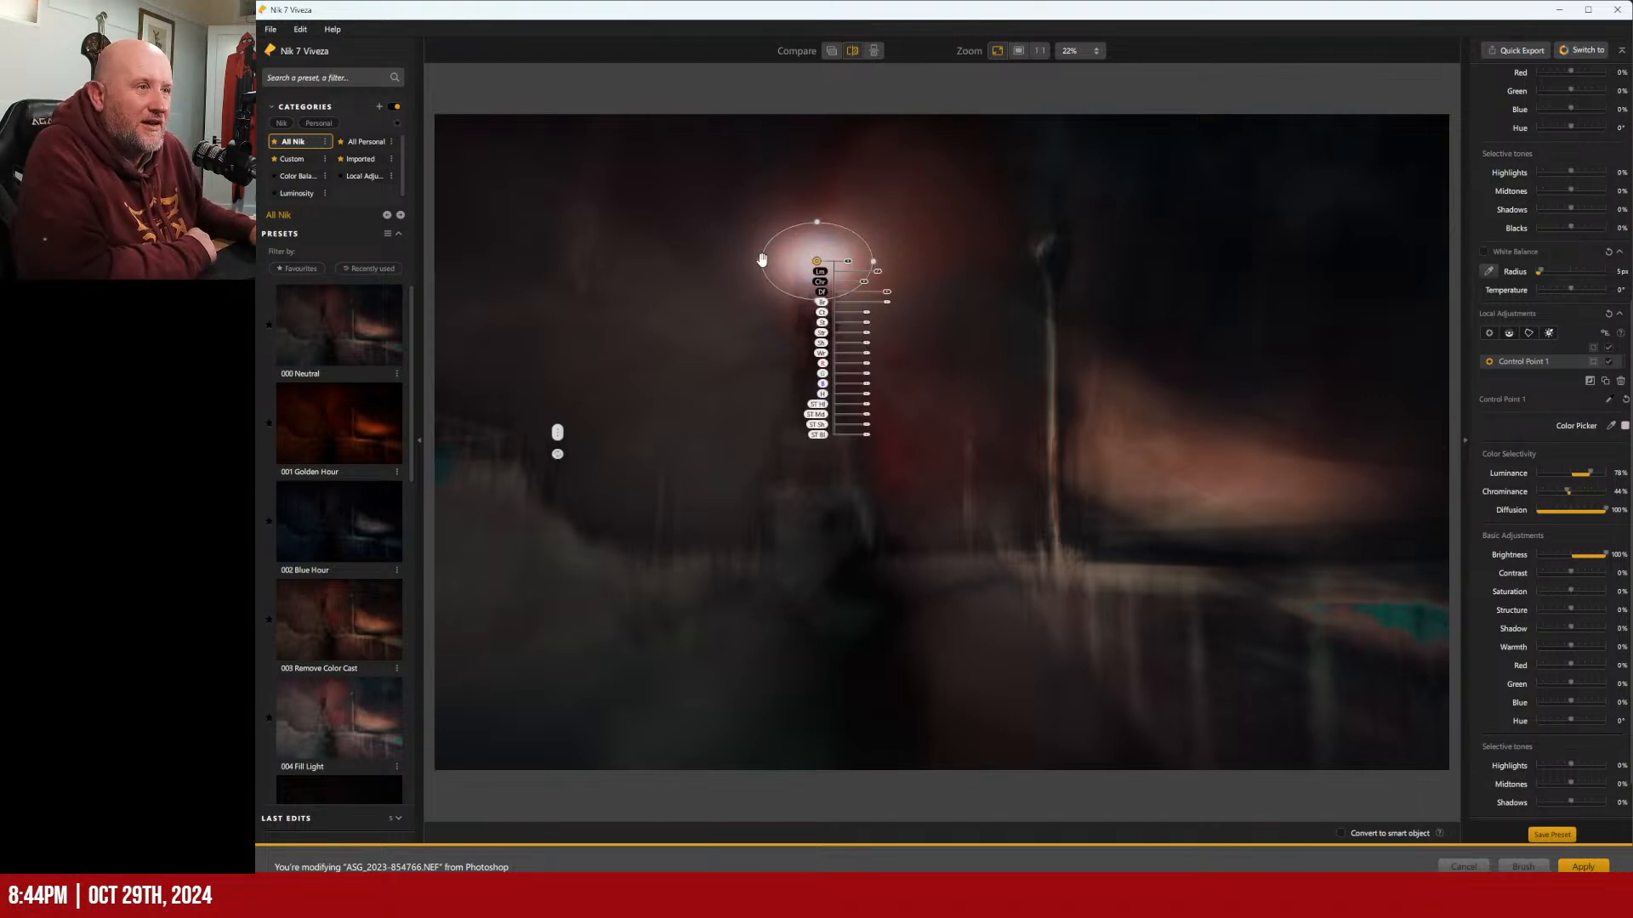
left_click_drag(761, 261, 800, 231)
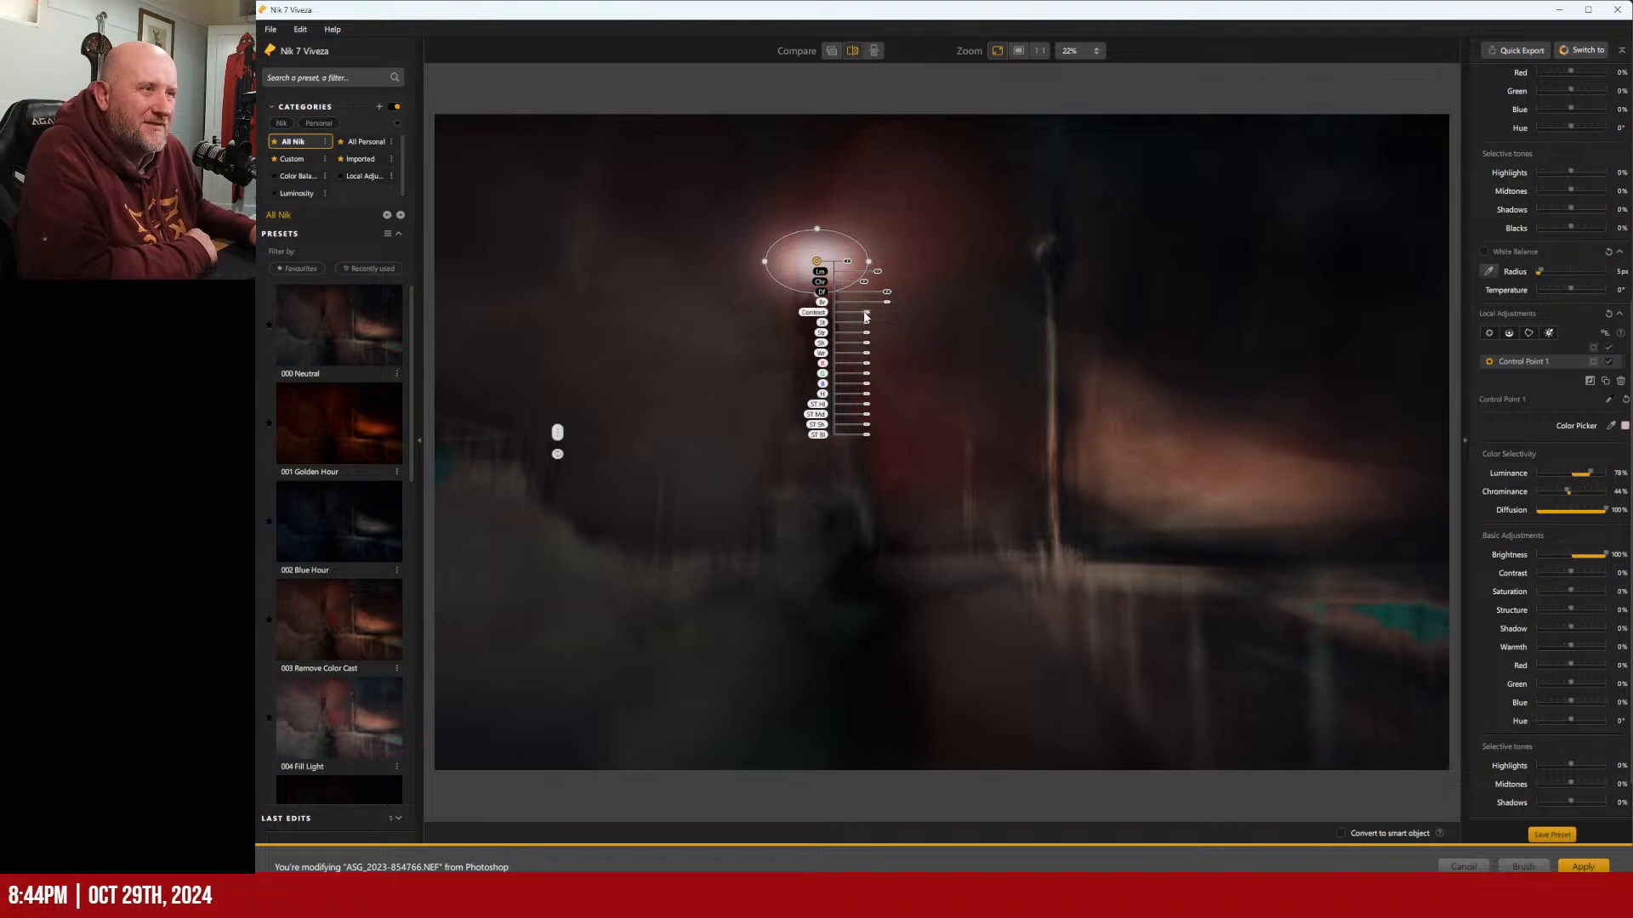
left_click_drag(866, 318, 911, 284)
left_click_drag(819, 267, 824, 269)
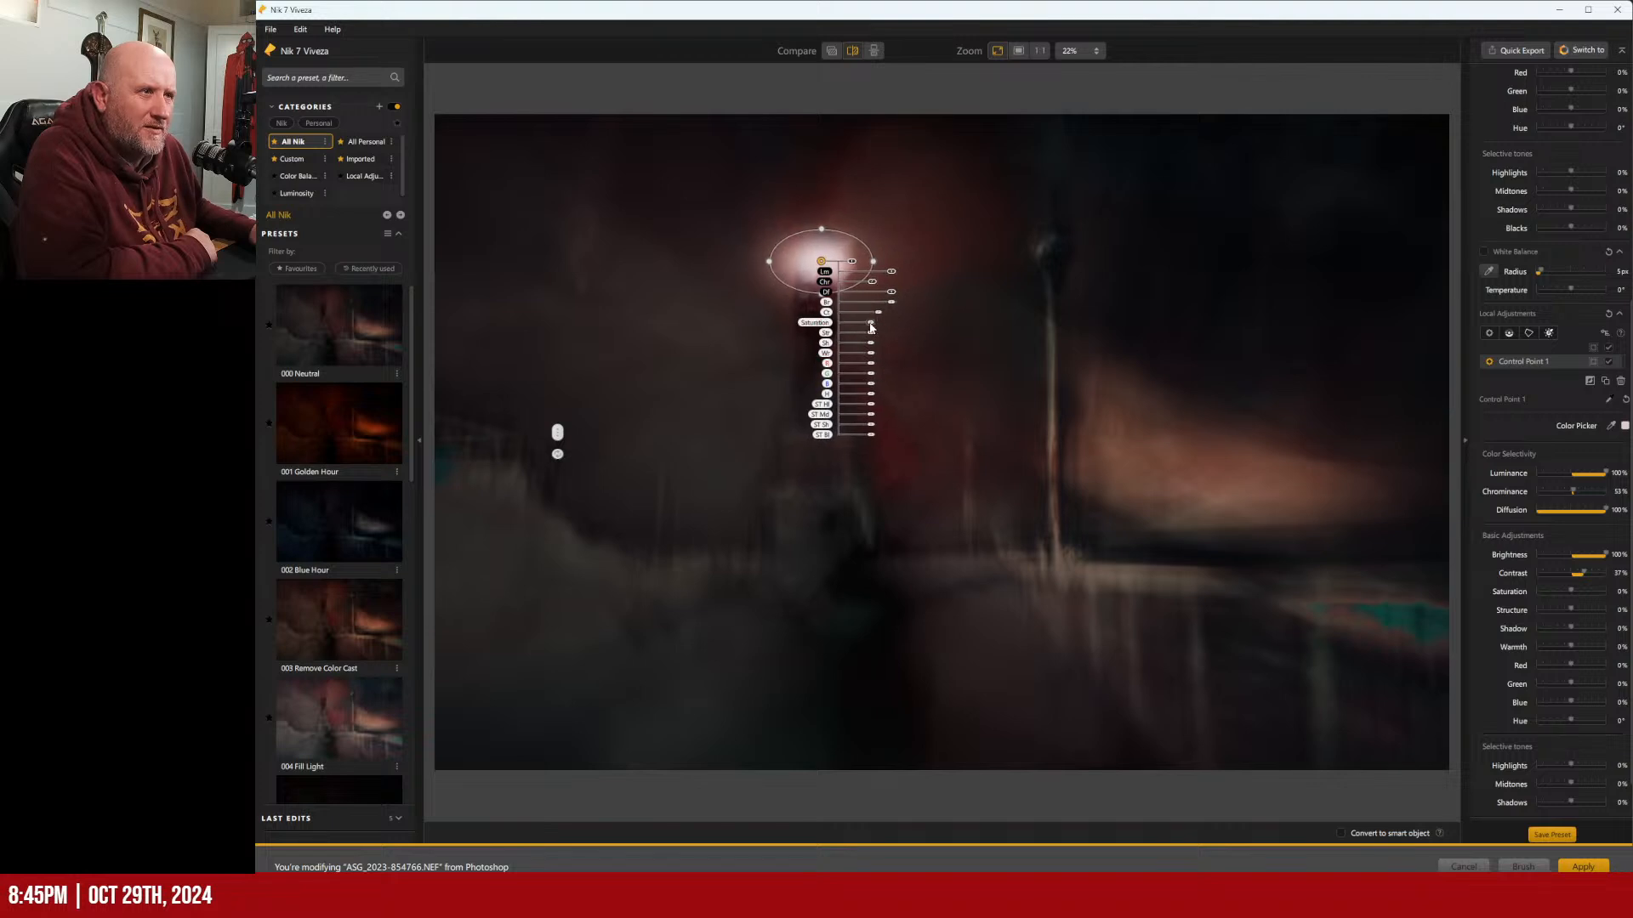
Tint the lamp's glow red with Saturation 71%, Red 52%, Green -31% and Blue -65%, reset Highlights, and move the control point slightly up.
left_click_drag(870, 325, 885, 331)
mouse_move(871, 363)
left_mouse_down()
mouse_move(893, 375)
mouse_move(865, 377)
left_mouse_up()
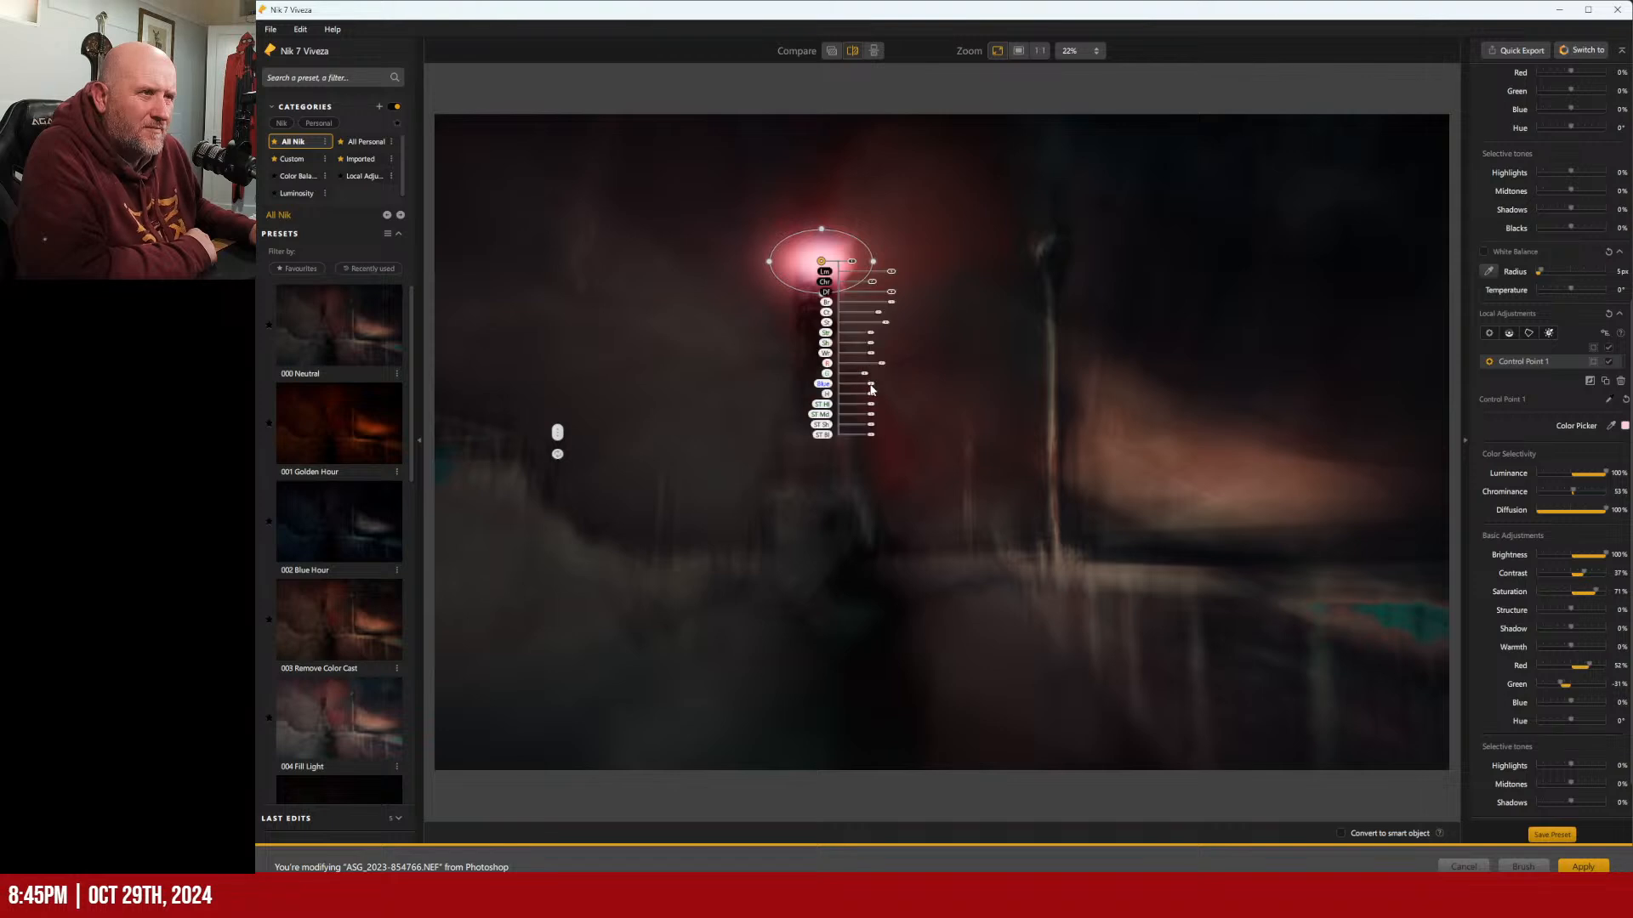
mouse_move(871, 384)
left_mouse_down()
mouse_move(884, 384)
mouse_move(854, 384)
mouse_move(885, 408)
mouse_move(859, 407)
mouse_move(871, 412)
left_mouse_up()
scroll(1582, 730, "down", 1)
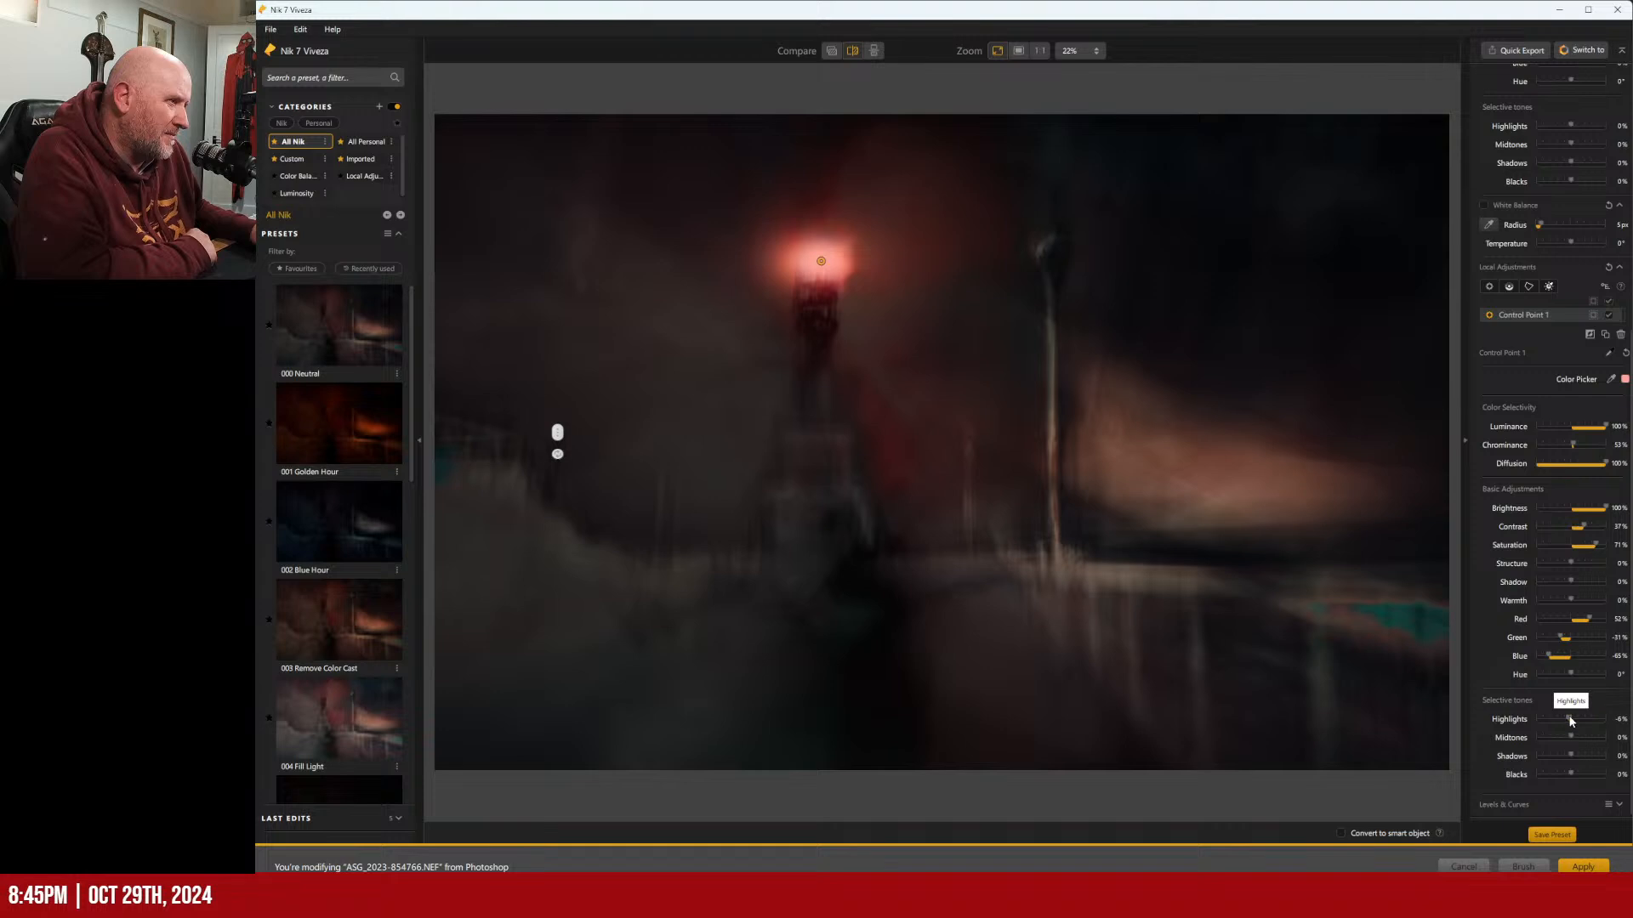
double_click(1570, 721)
mouse_move(1570, 738)
left_mouse_down()
mouse_move(1610, 741)
mouse_move(1556, 742)
mouse_move(1574, 741)
left_mouse_up()
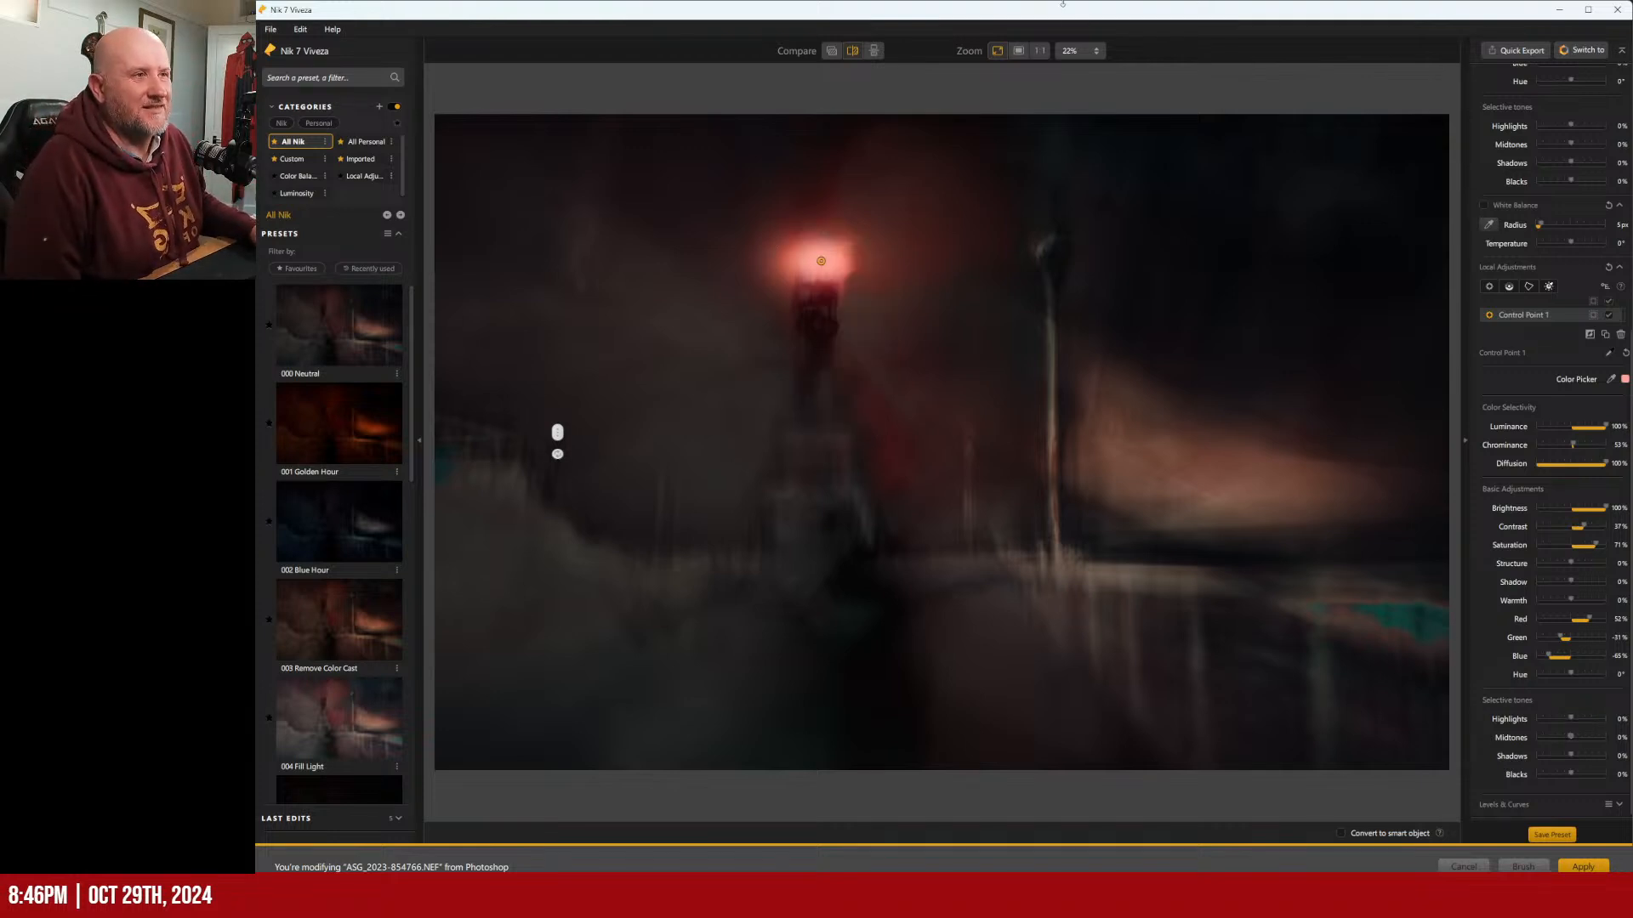
left_click(1080, 196)
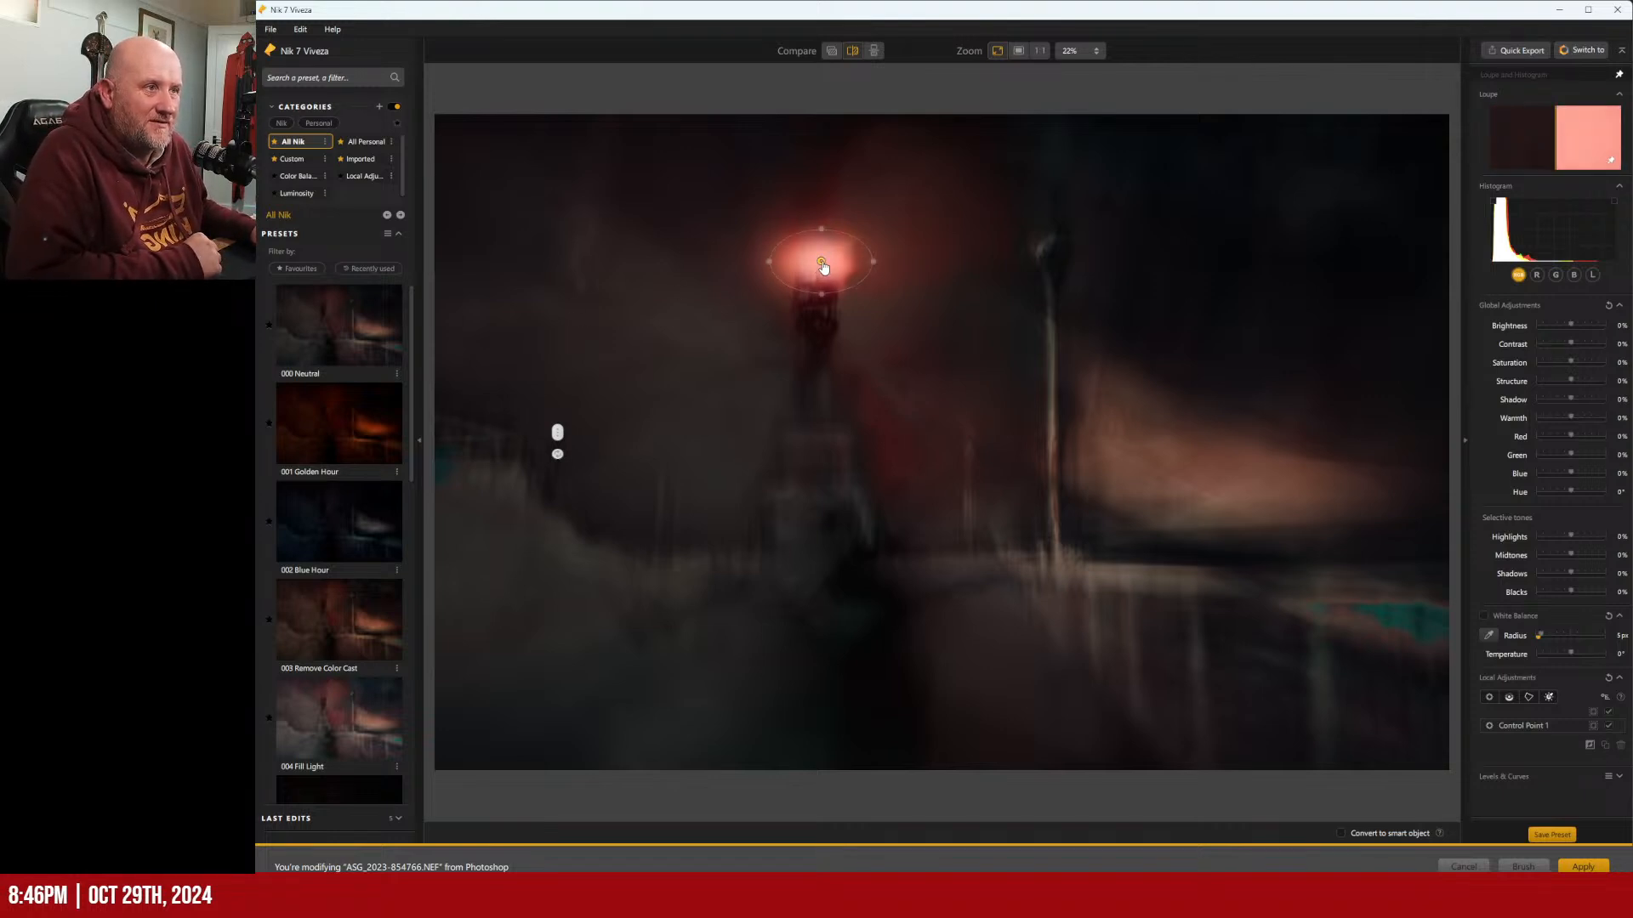
mouse_move(820, 261)
left_mouse_down()
mouse_move(868, 319)
mouse_move(831, 291)
mouse_move(844, 235)
mouse_move(818, 253)
left_mouse_up()
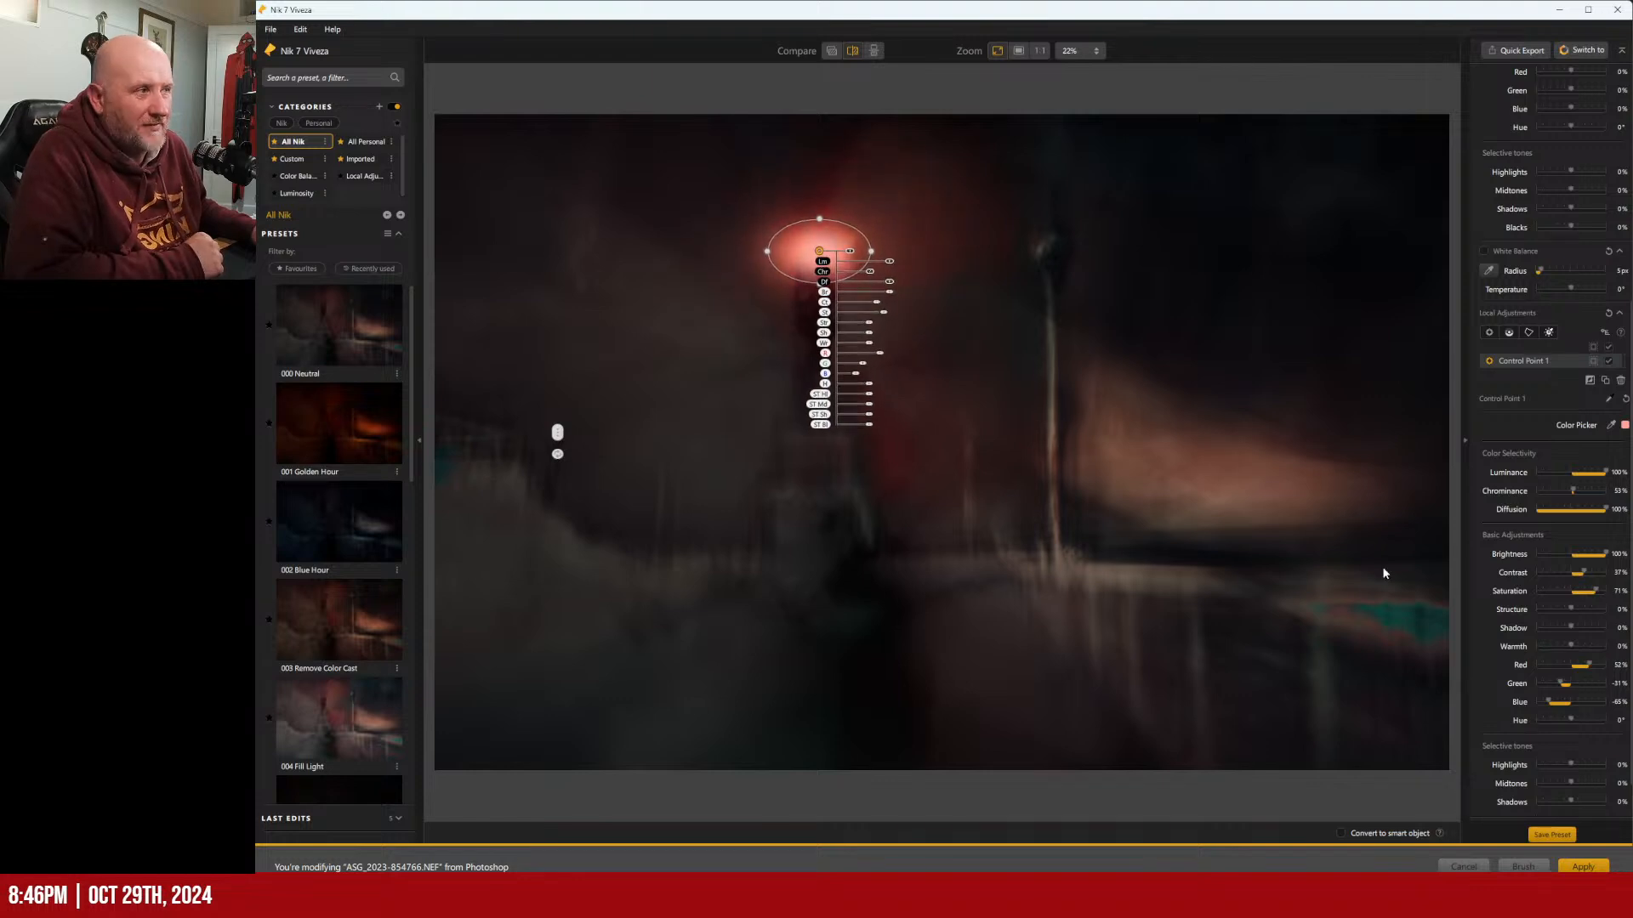
Add an elliptical control point on the dark tower just below the lamp with Luminance and Chrominance 100% and Diffusion 95%, and apply Viveza.
left_click(1489, 332)
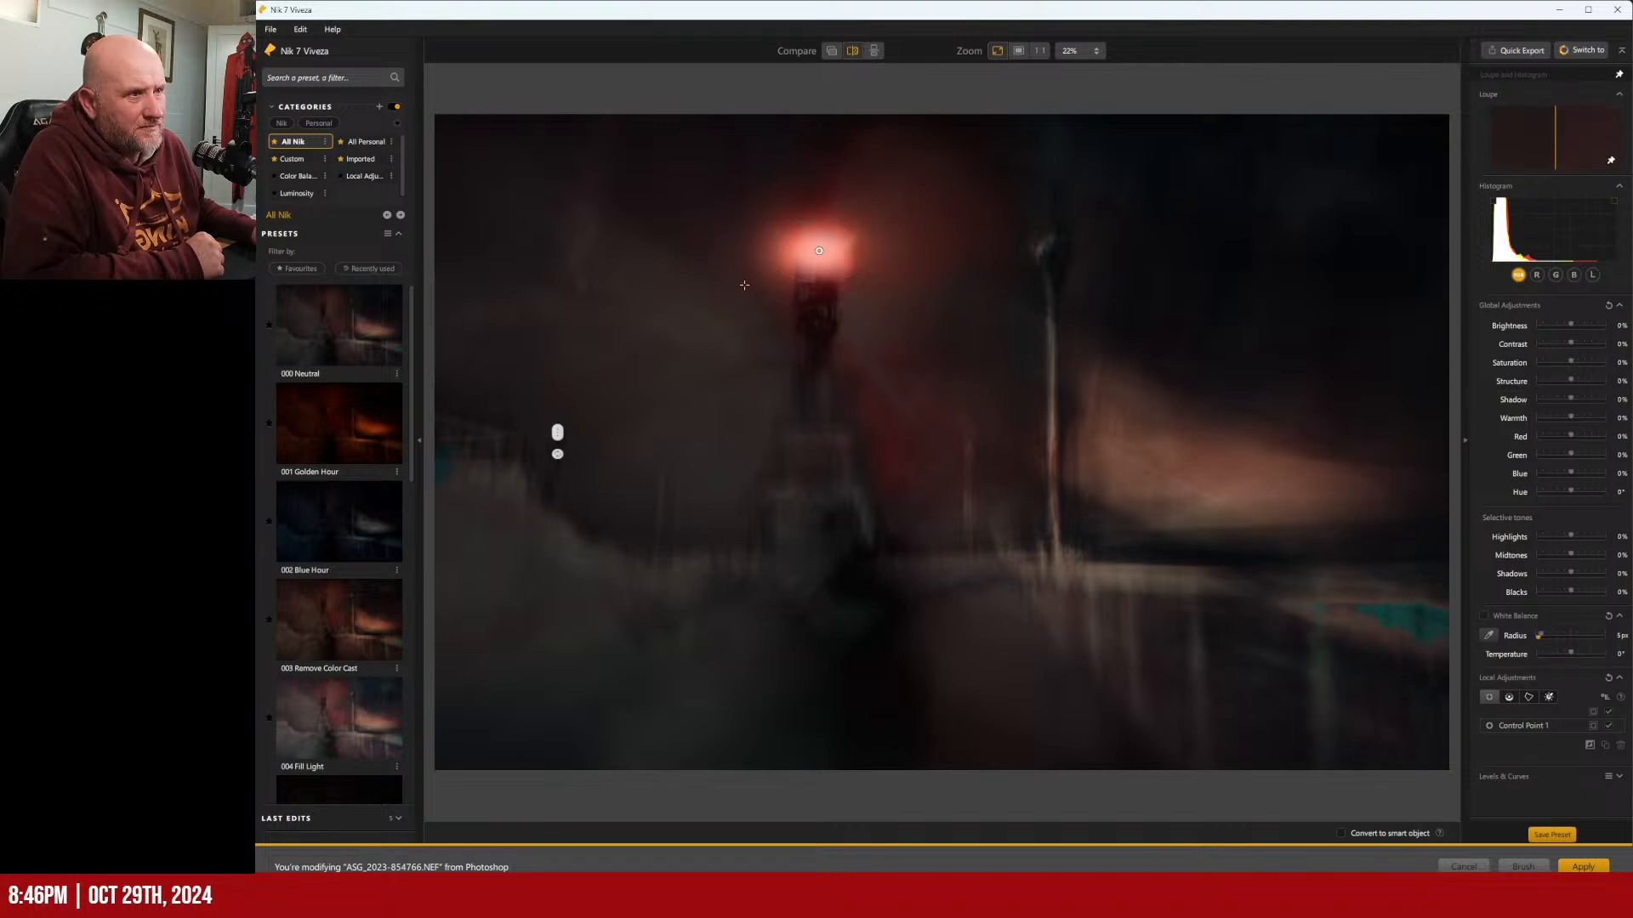
left_click(816, 302)
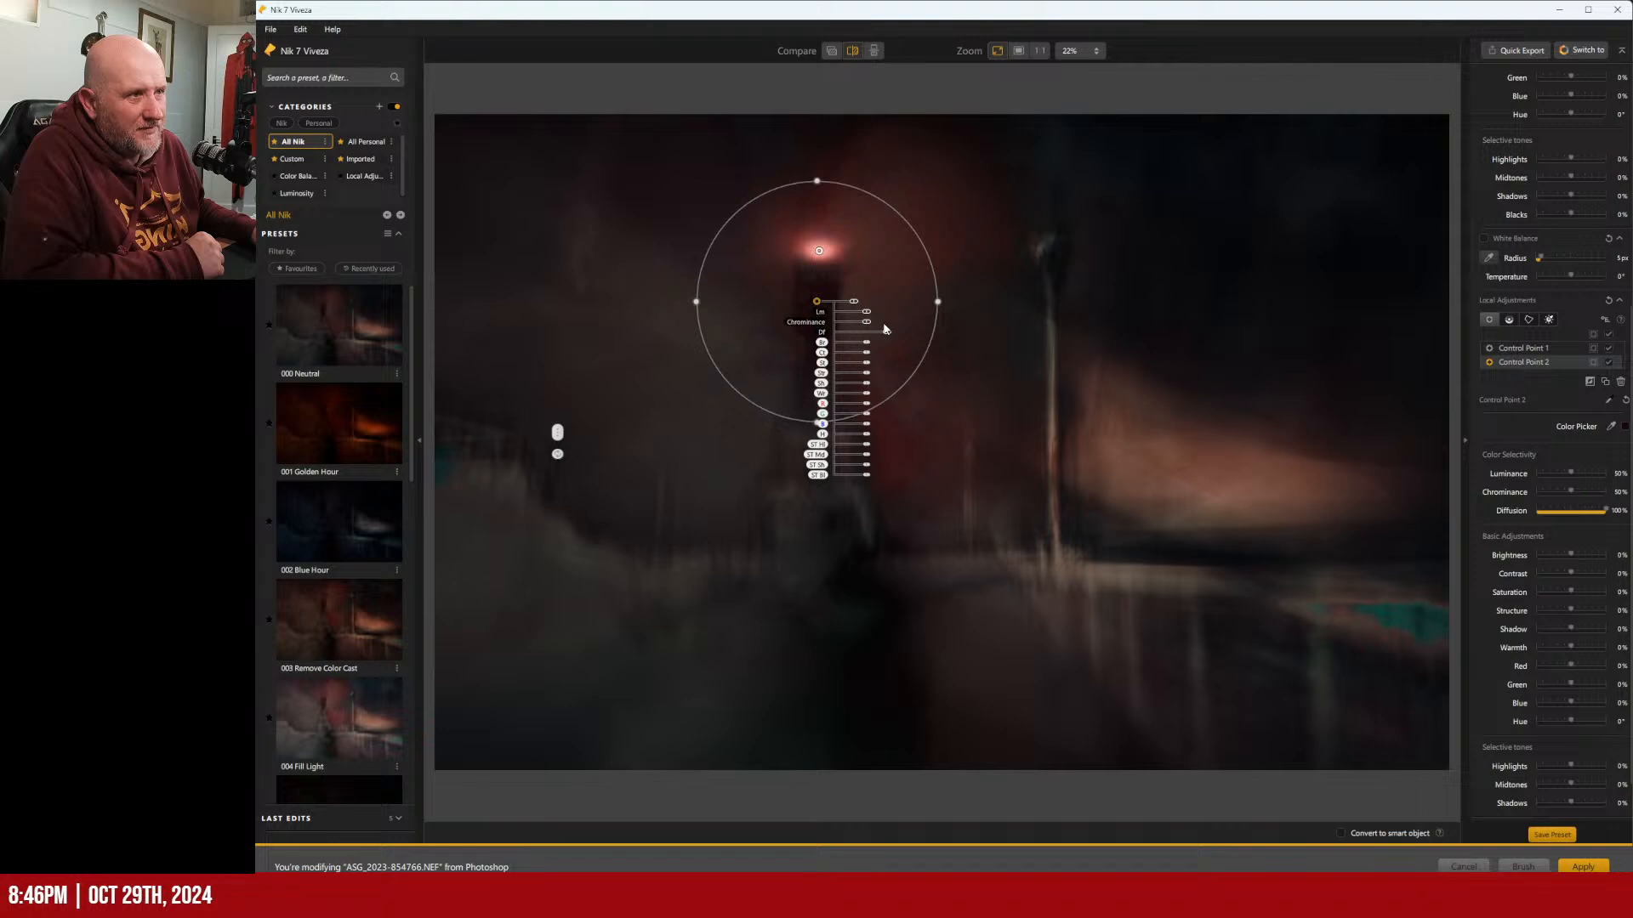
mouse_move(868, 325)
left_mouse_down()
mouse_move(889, 327)
mouse_move(861, 313)
mouse_move(881, 315)
left_mouse_up()
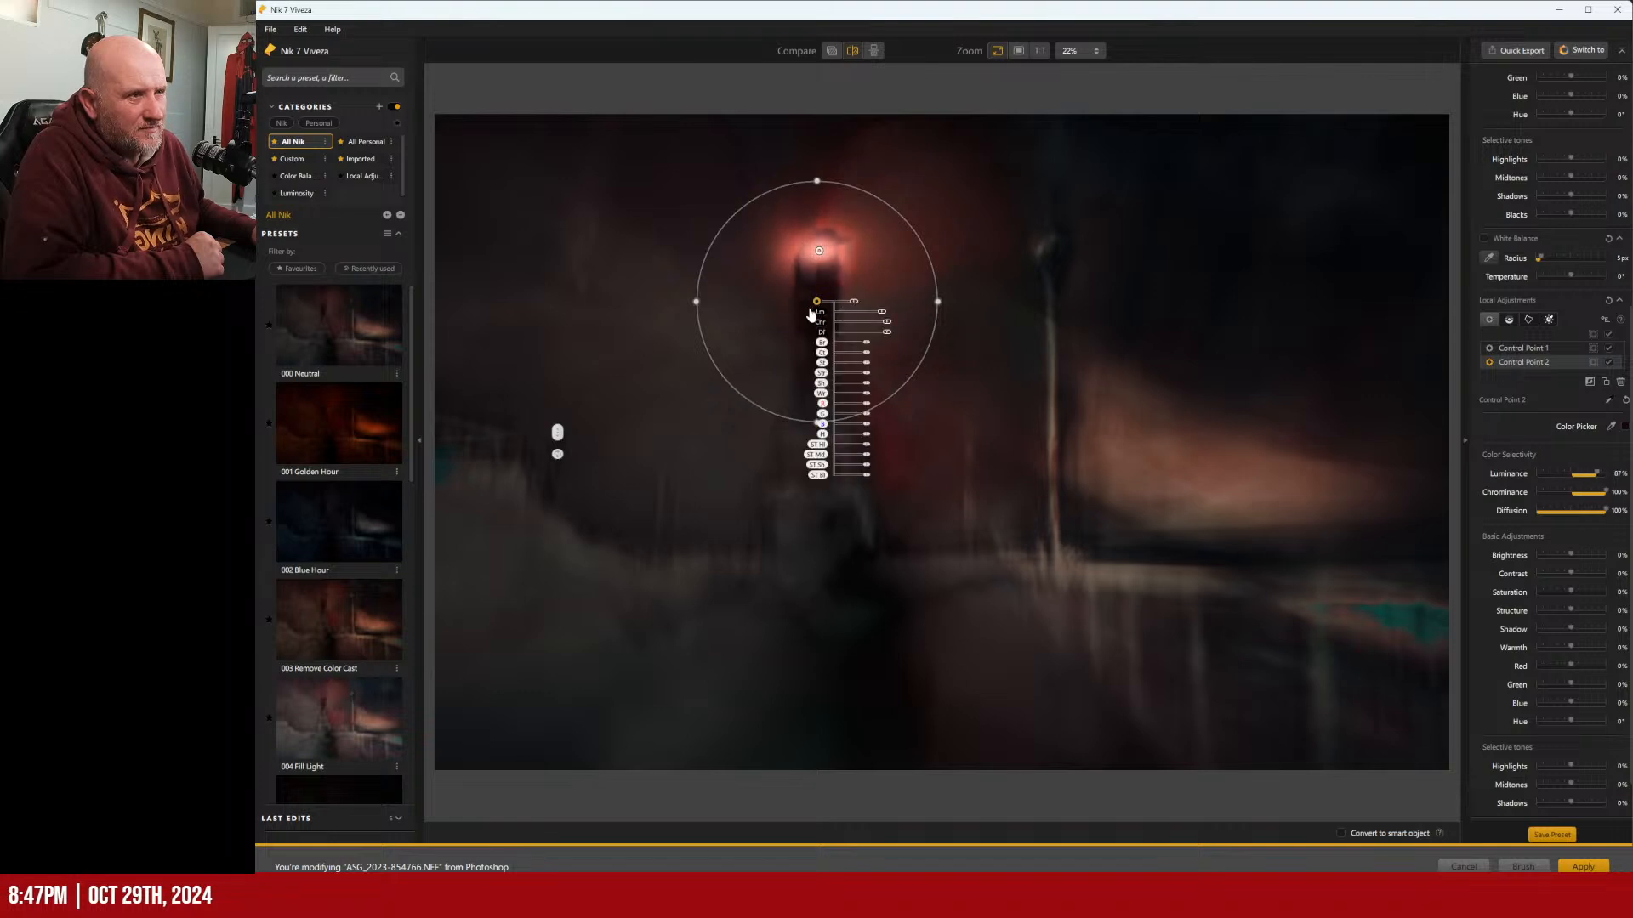
left_click_drag(868, 196, 818, 316)
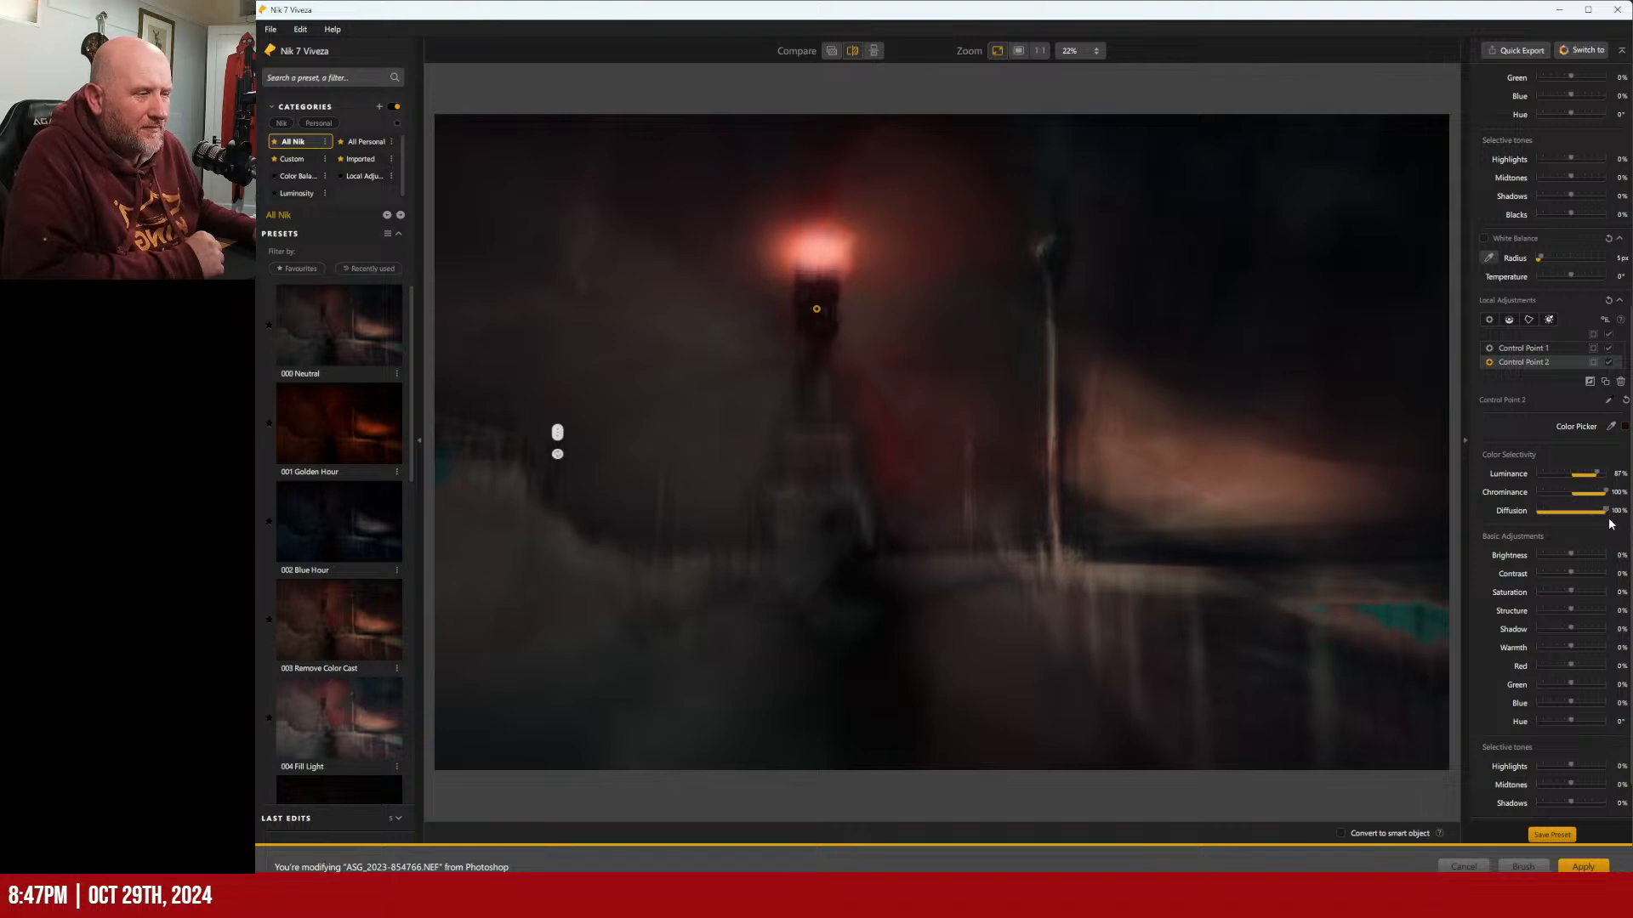
left_click_drag(1608, 518, 1605, 474)
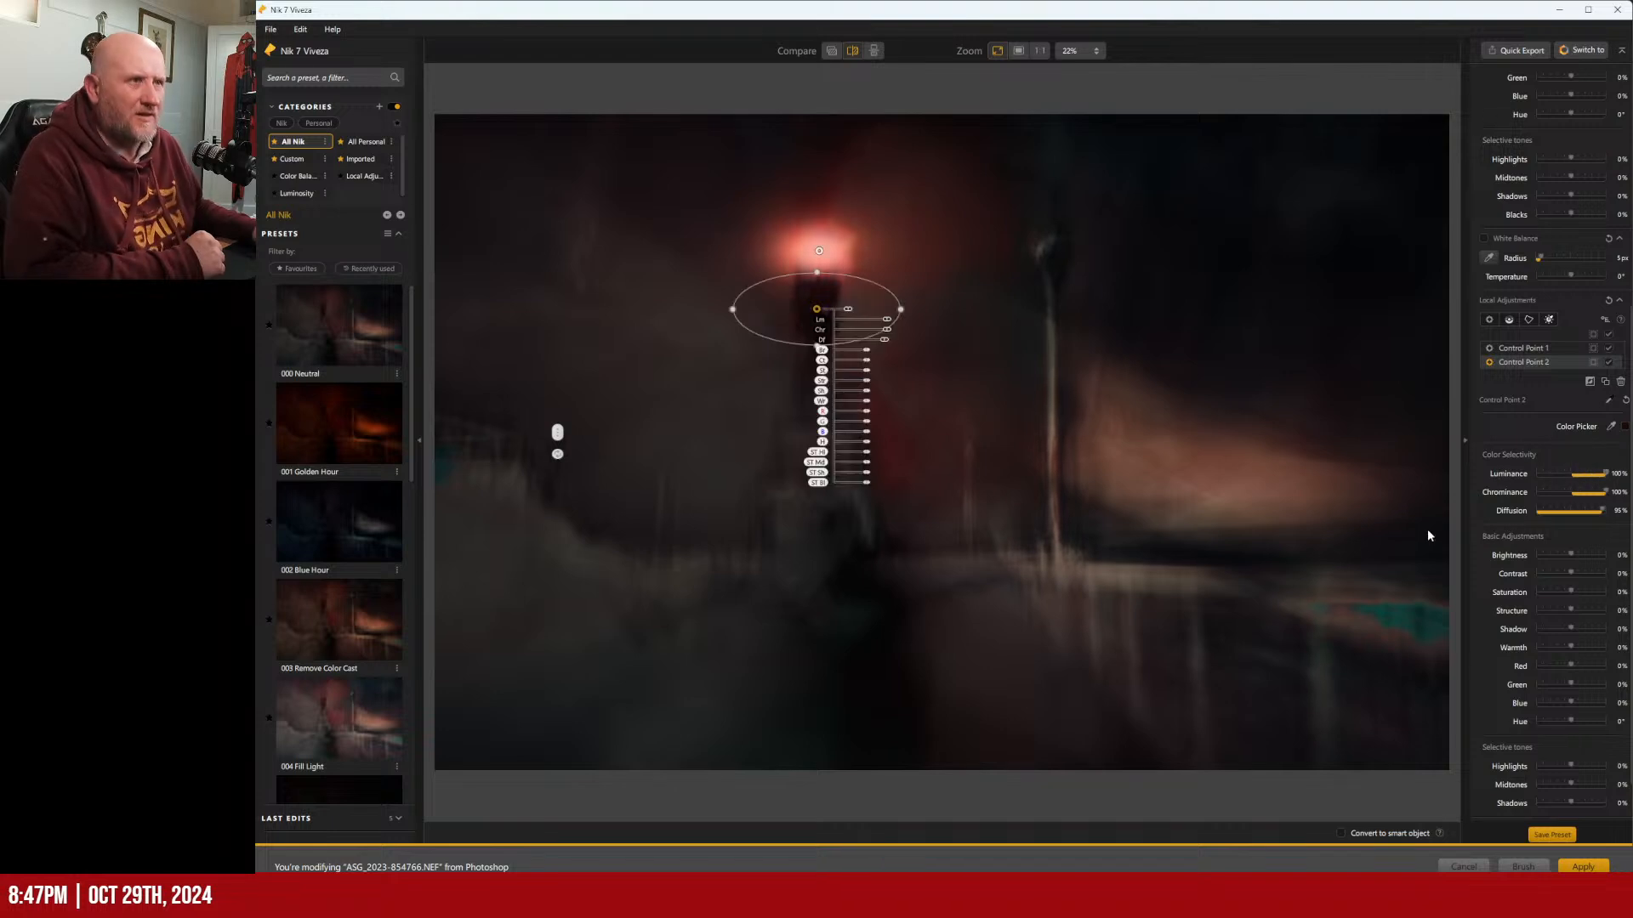
left_click(1159, 484)
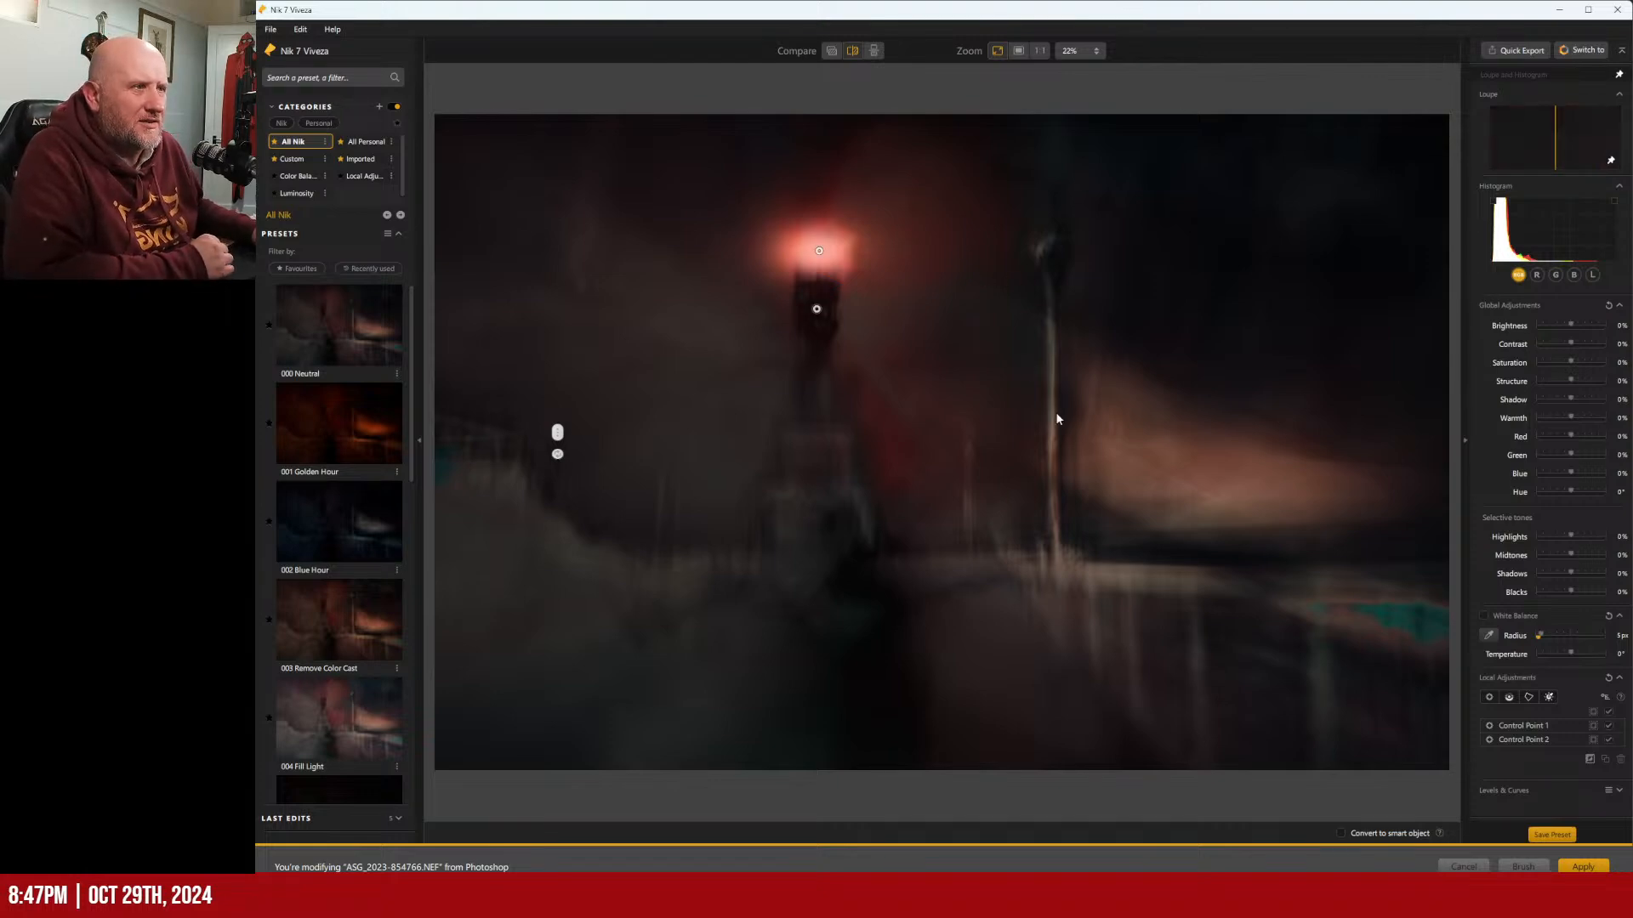
left_click(1583, 866)
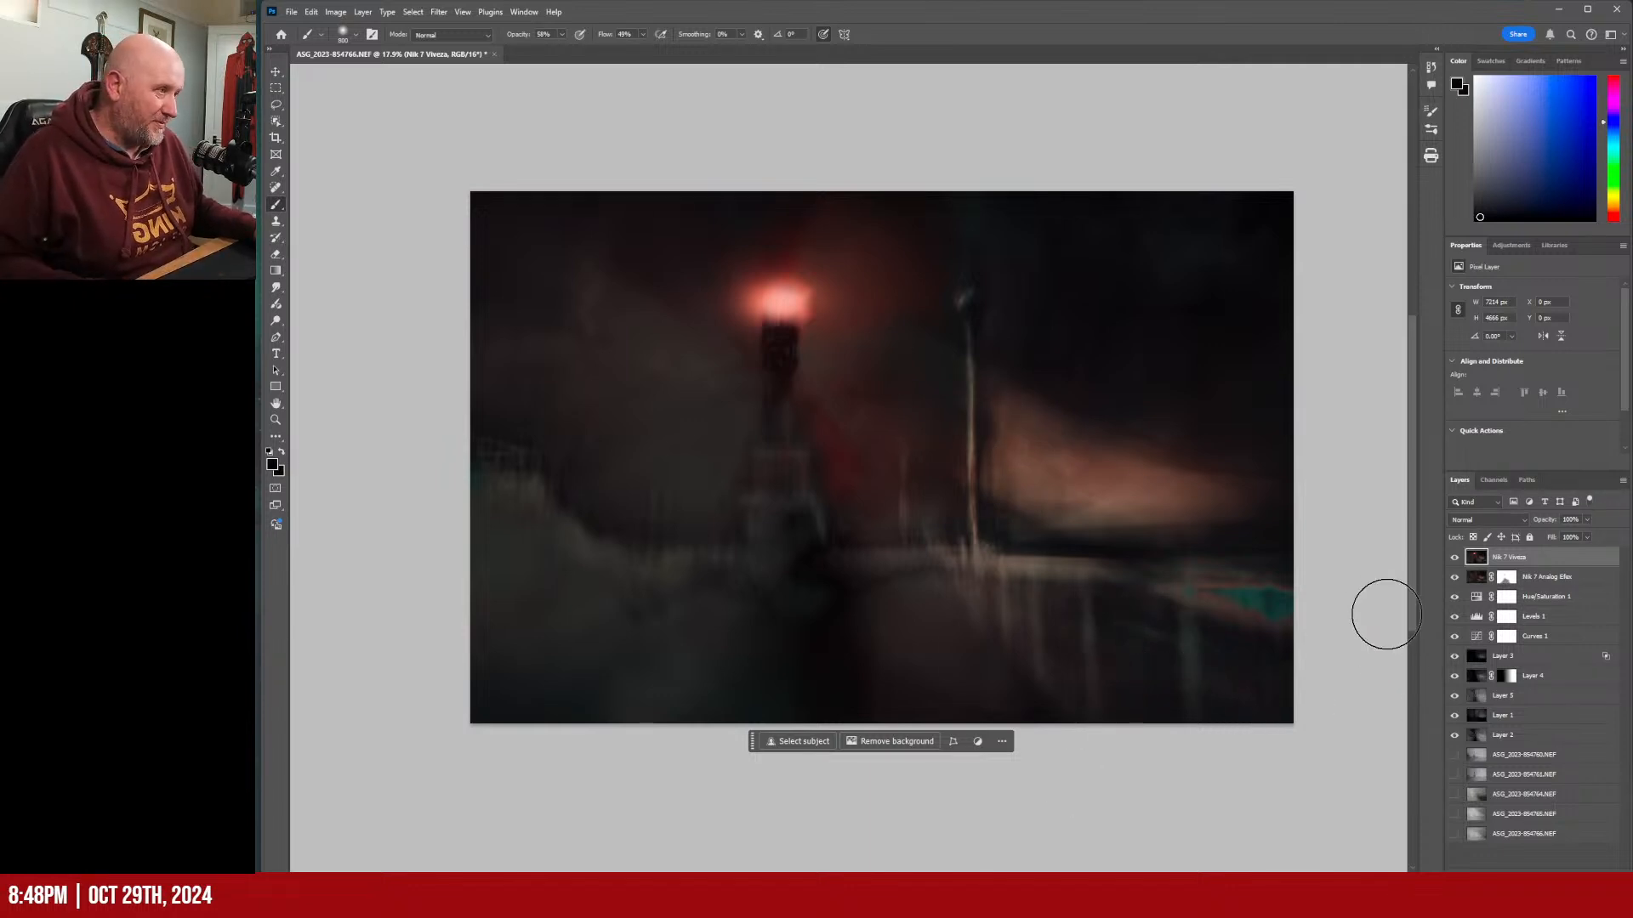
Create an empty layer above the Nik 7 Viveza layer and choose the KYLE Ultimate Inking Thick 'n Thin brush.
key("ctrl+shift+alt+n")
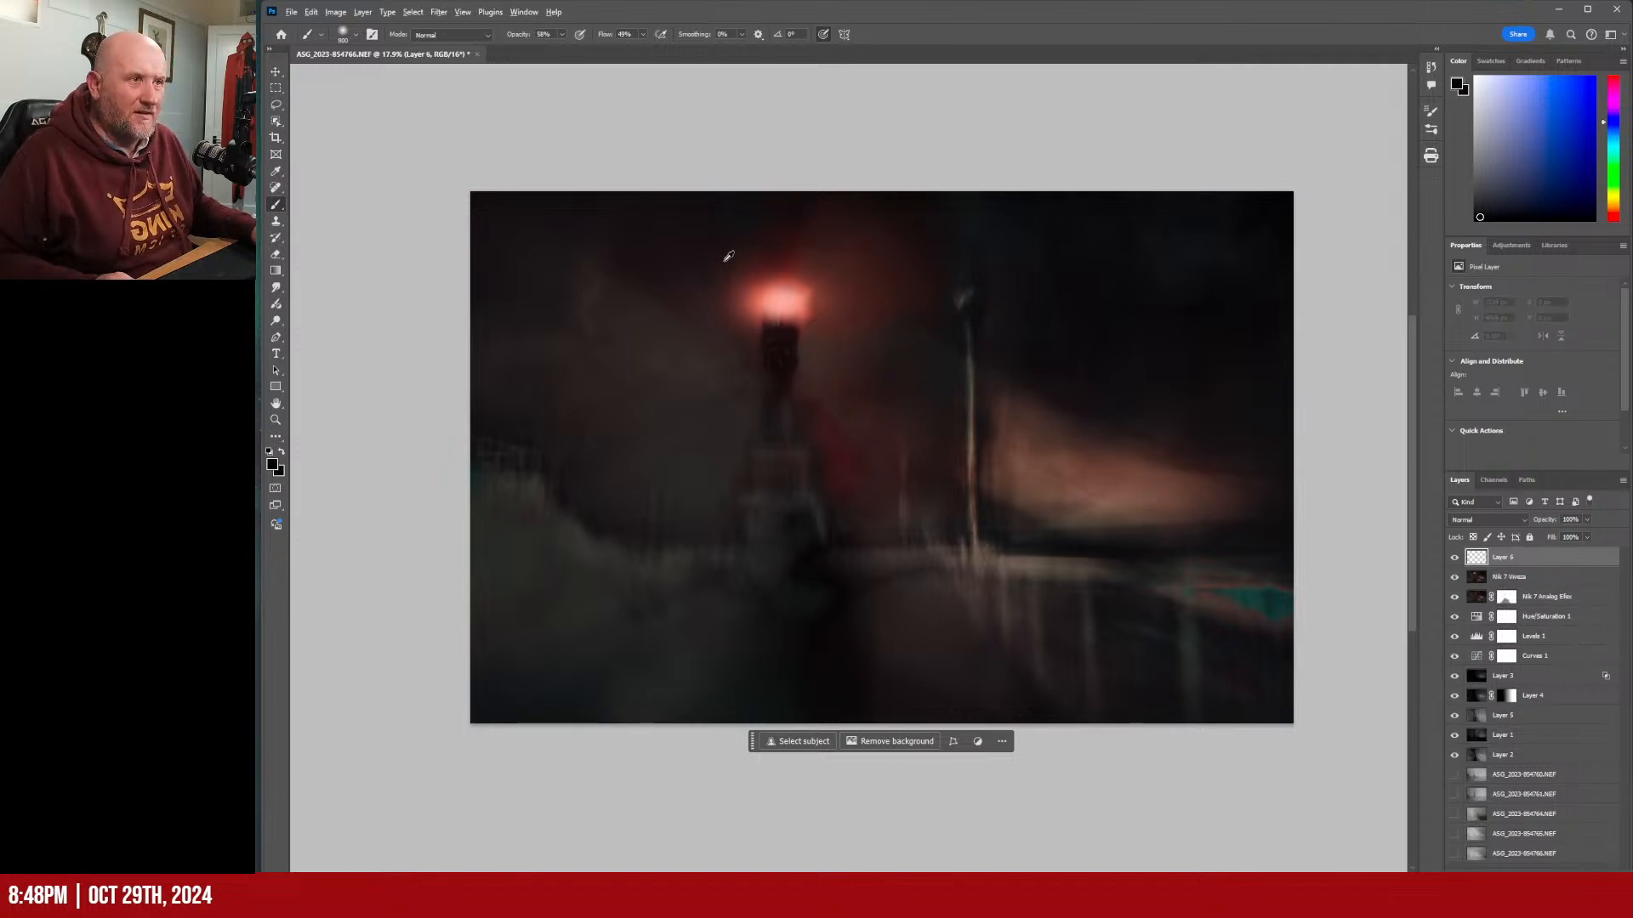
scroll(774, 286, "up", 6)
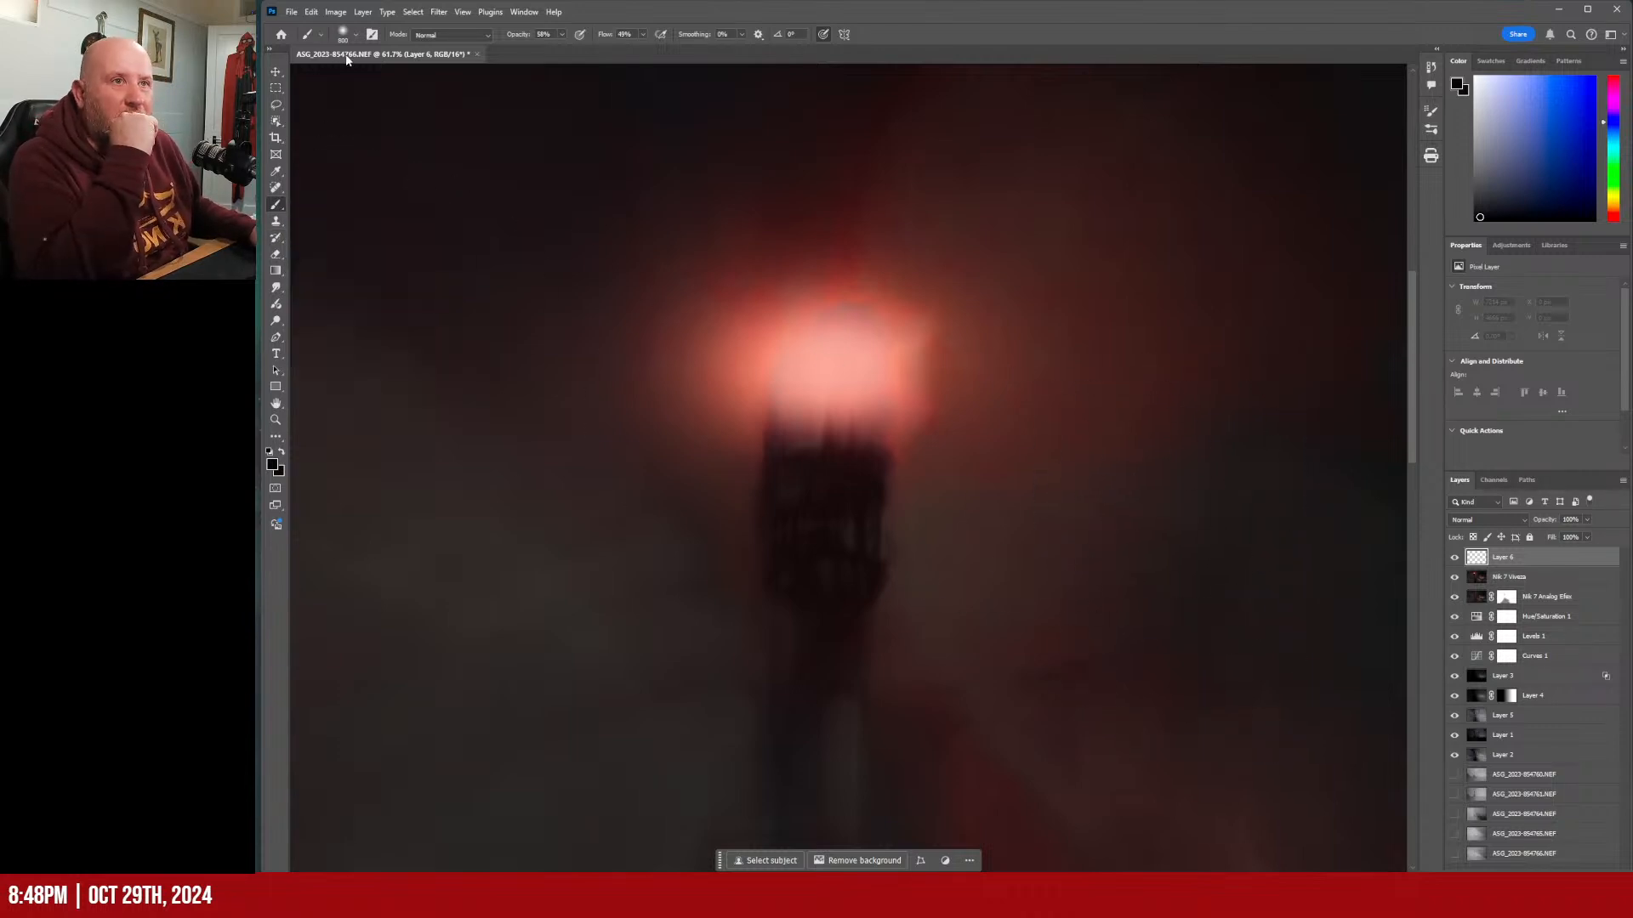
left_click(354, 34)
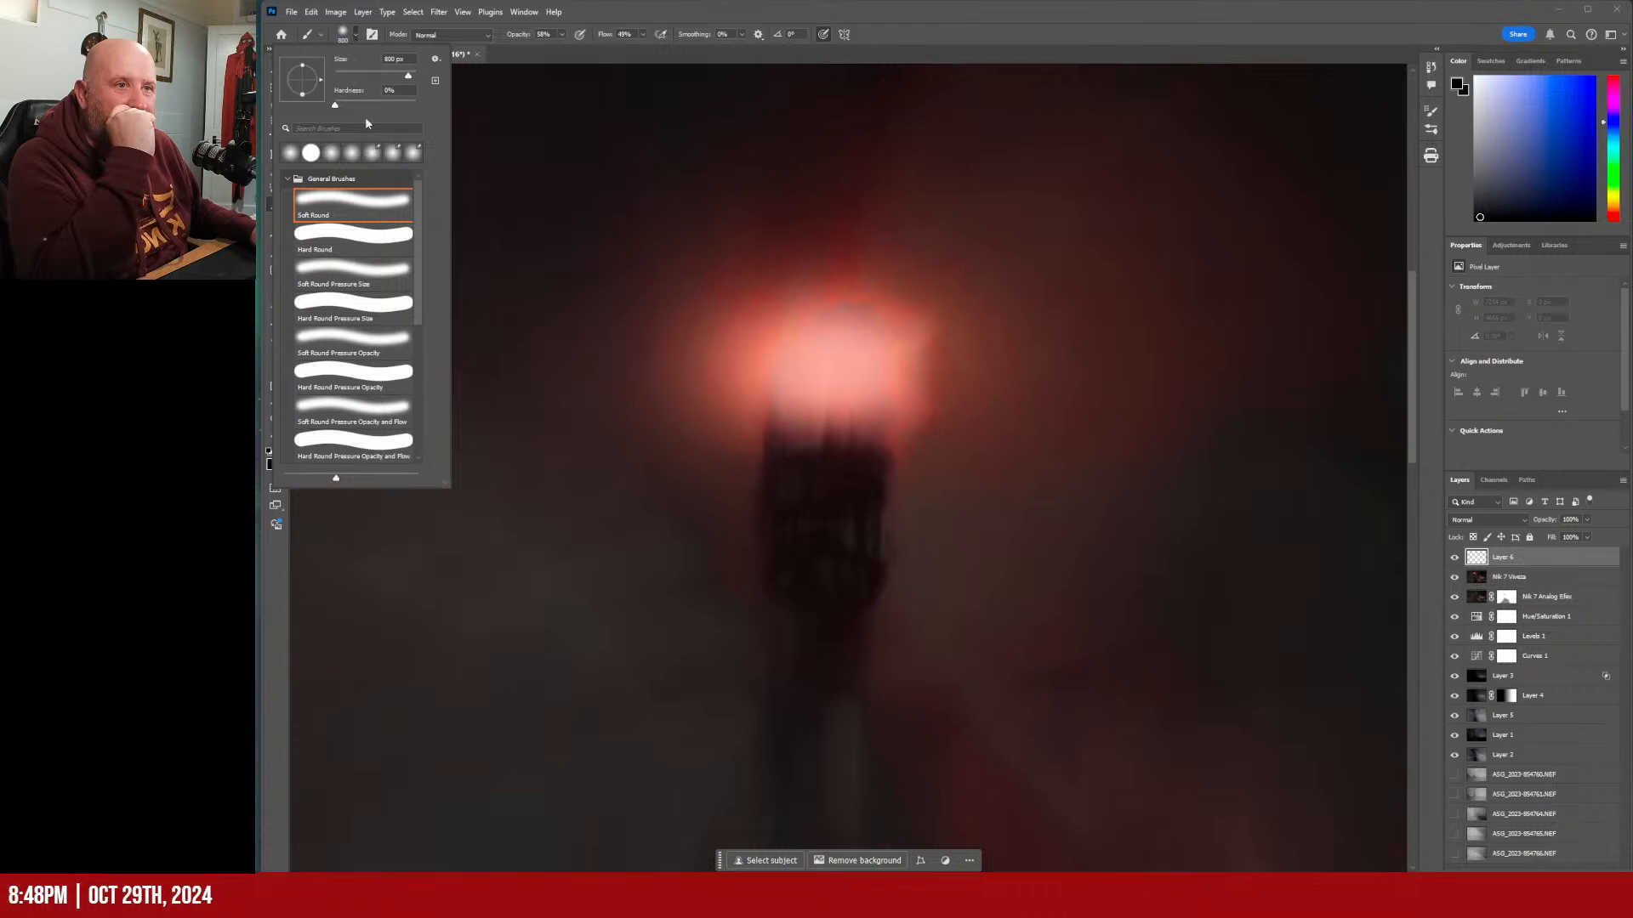
scroll(399, 225, "down", 4)
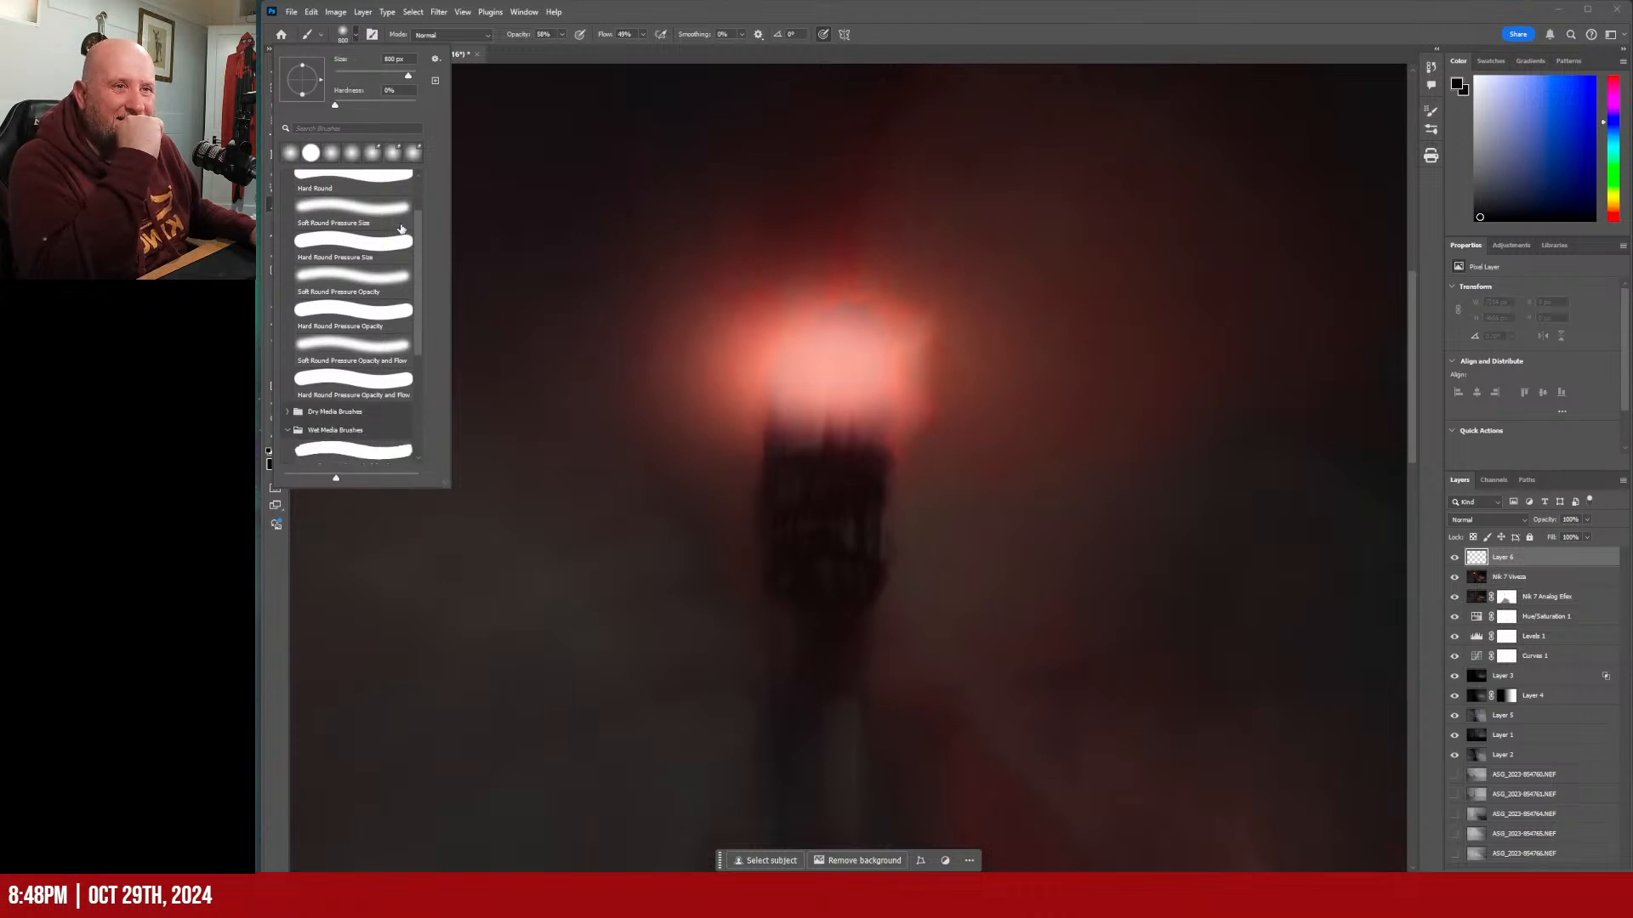
scroll(398, 225, "down", 1)
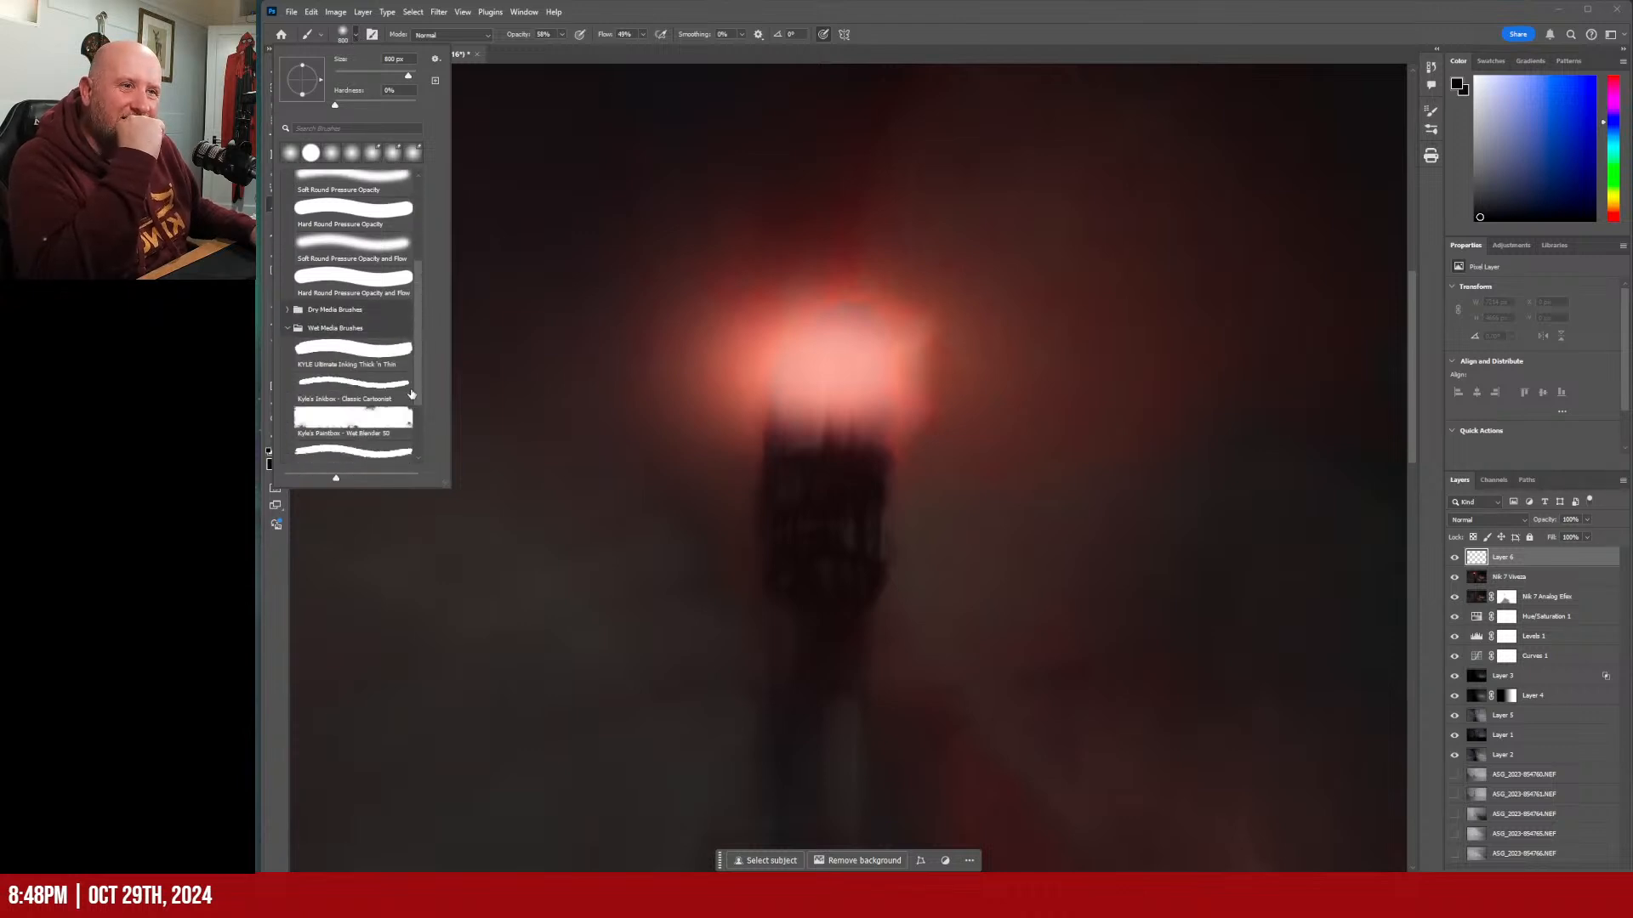
left_click(357, 357)
left_click(844, 336)
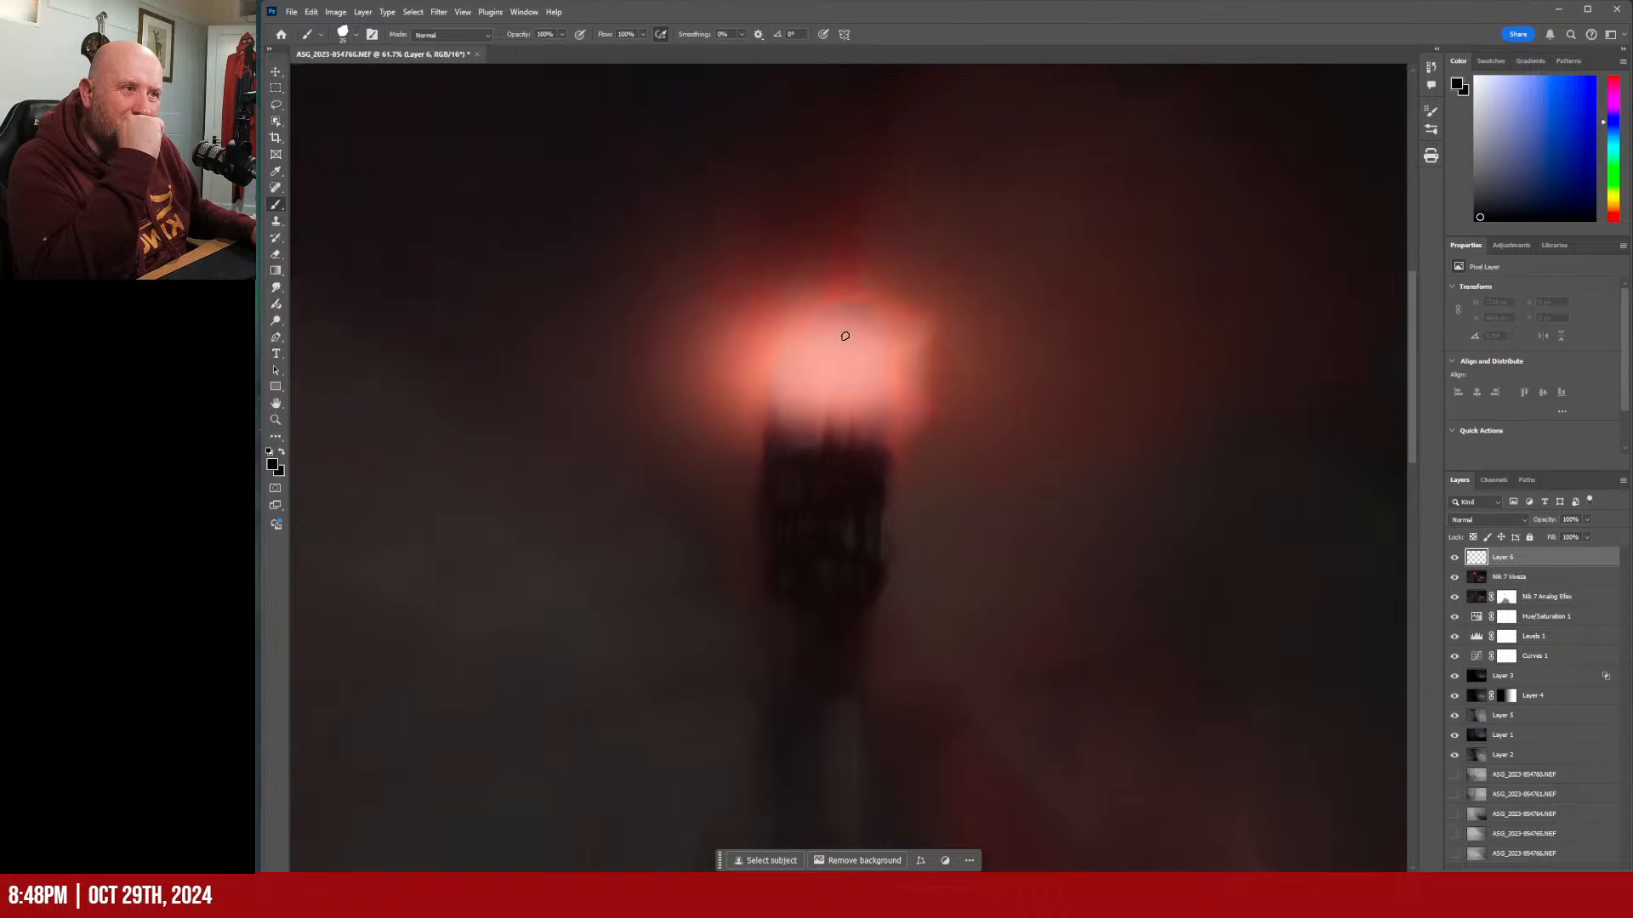
Lower the brush opacity and set its flow to 76%, testing black strokes over the glowing lamp and undoing each one.
left_click_drag(846, 330, 818, 382)
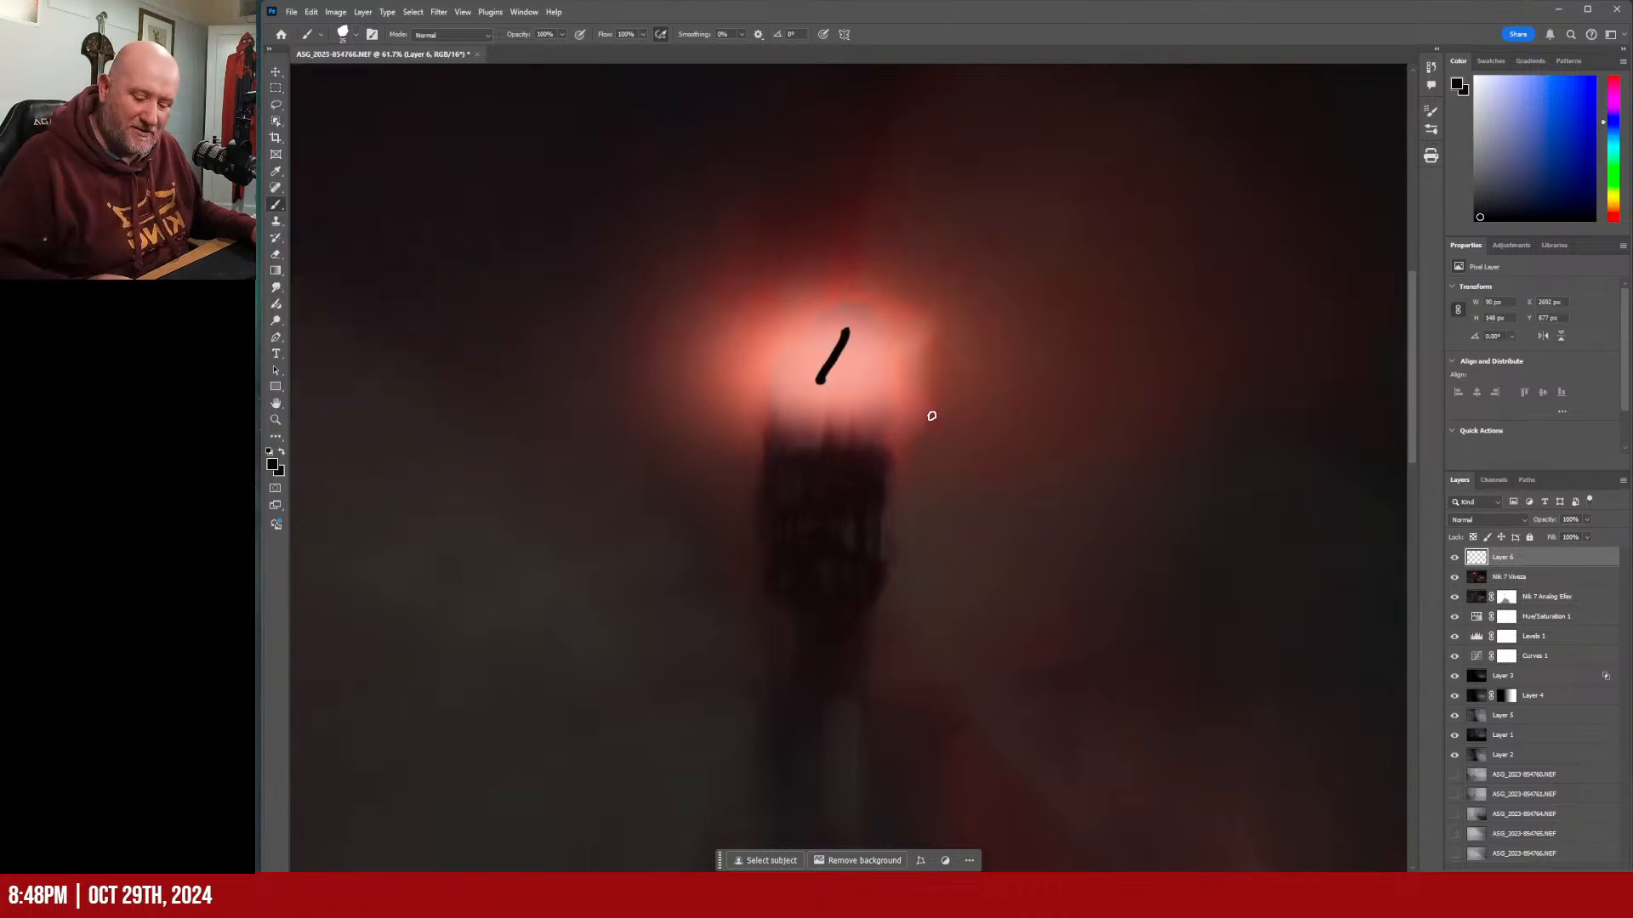
key("ctrl+z")
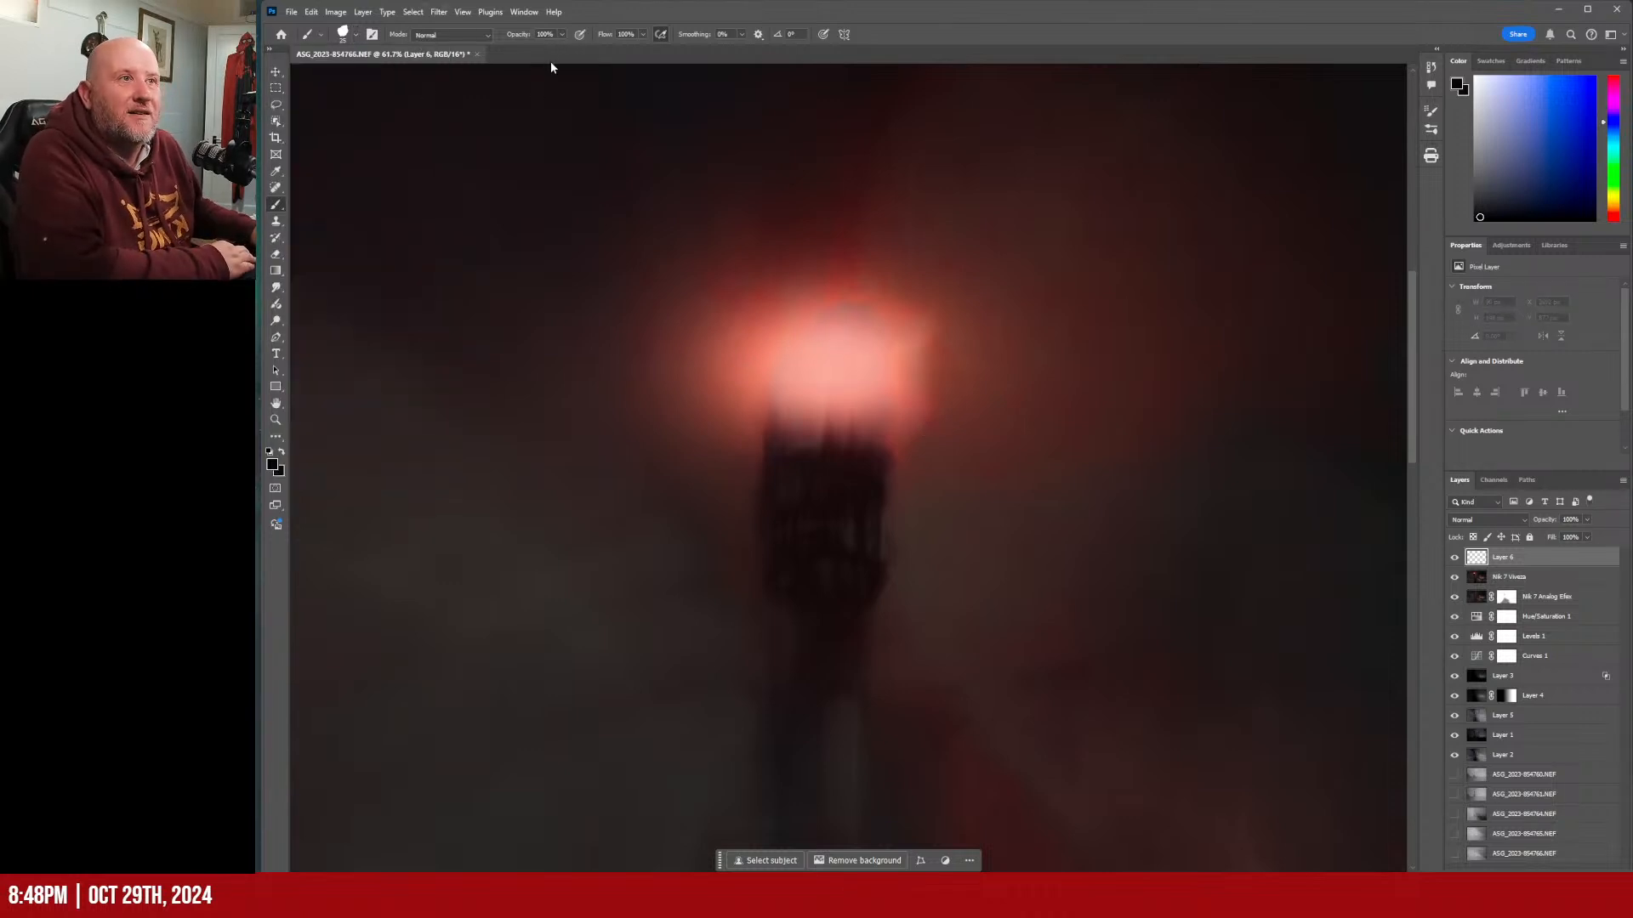
left_click(562, 34)
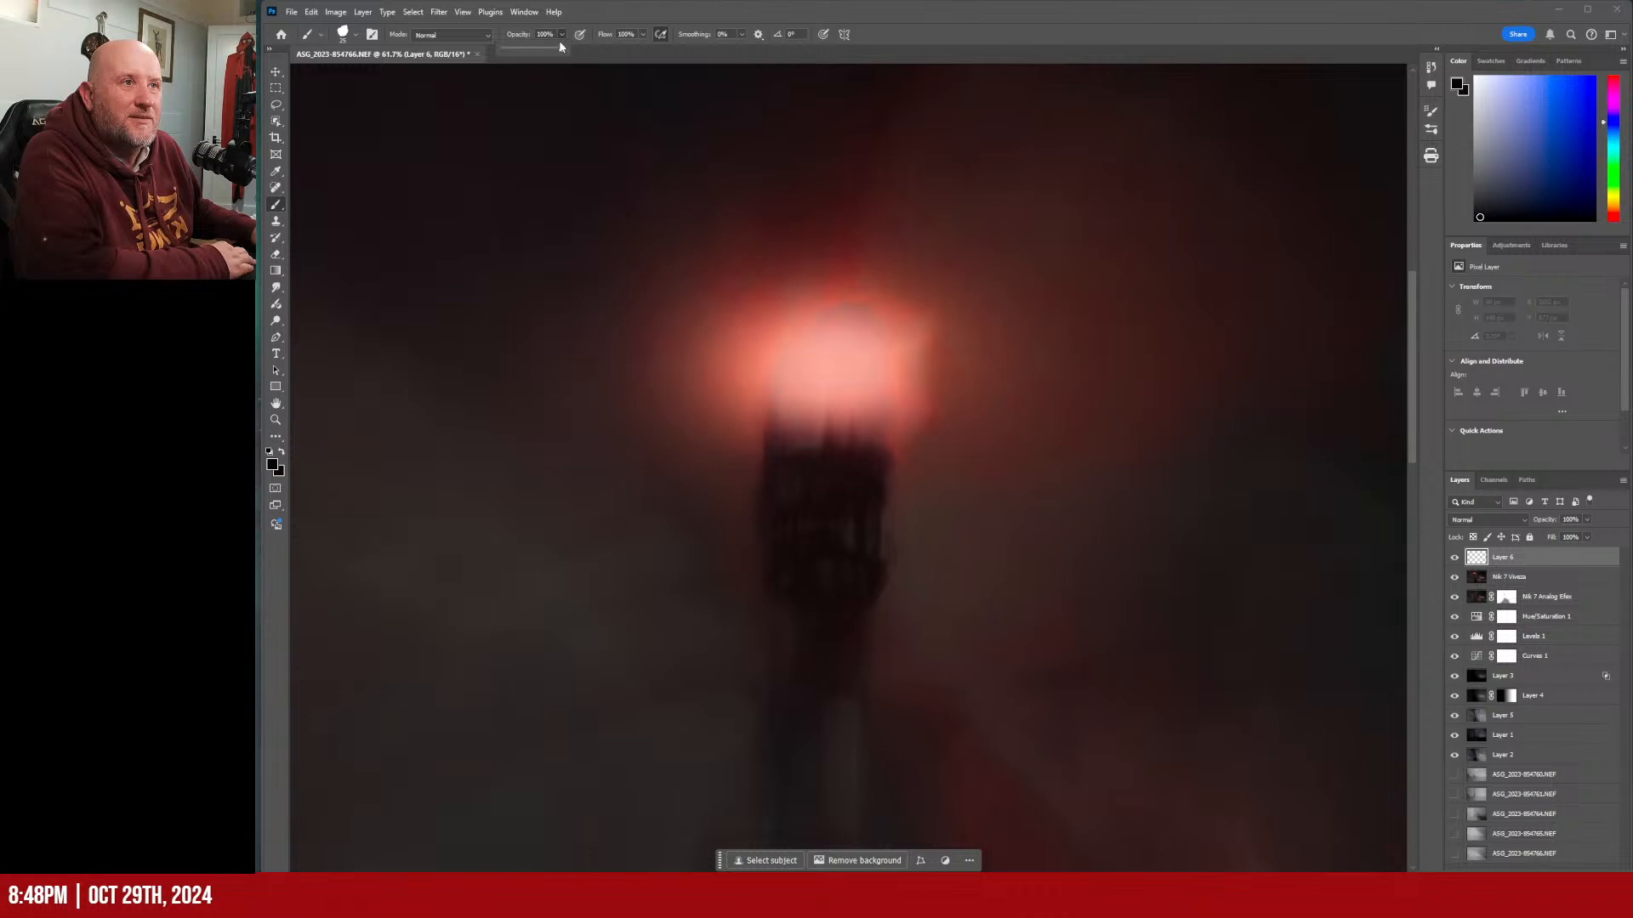
left_click_drag(643, 36, 629, 47)
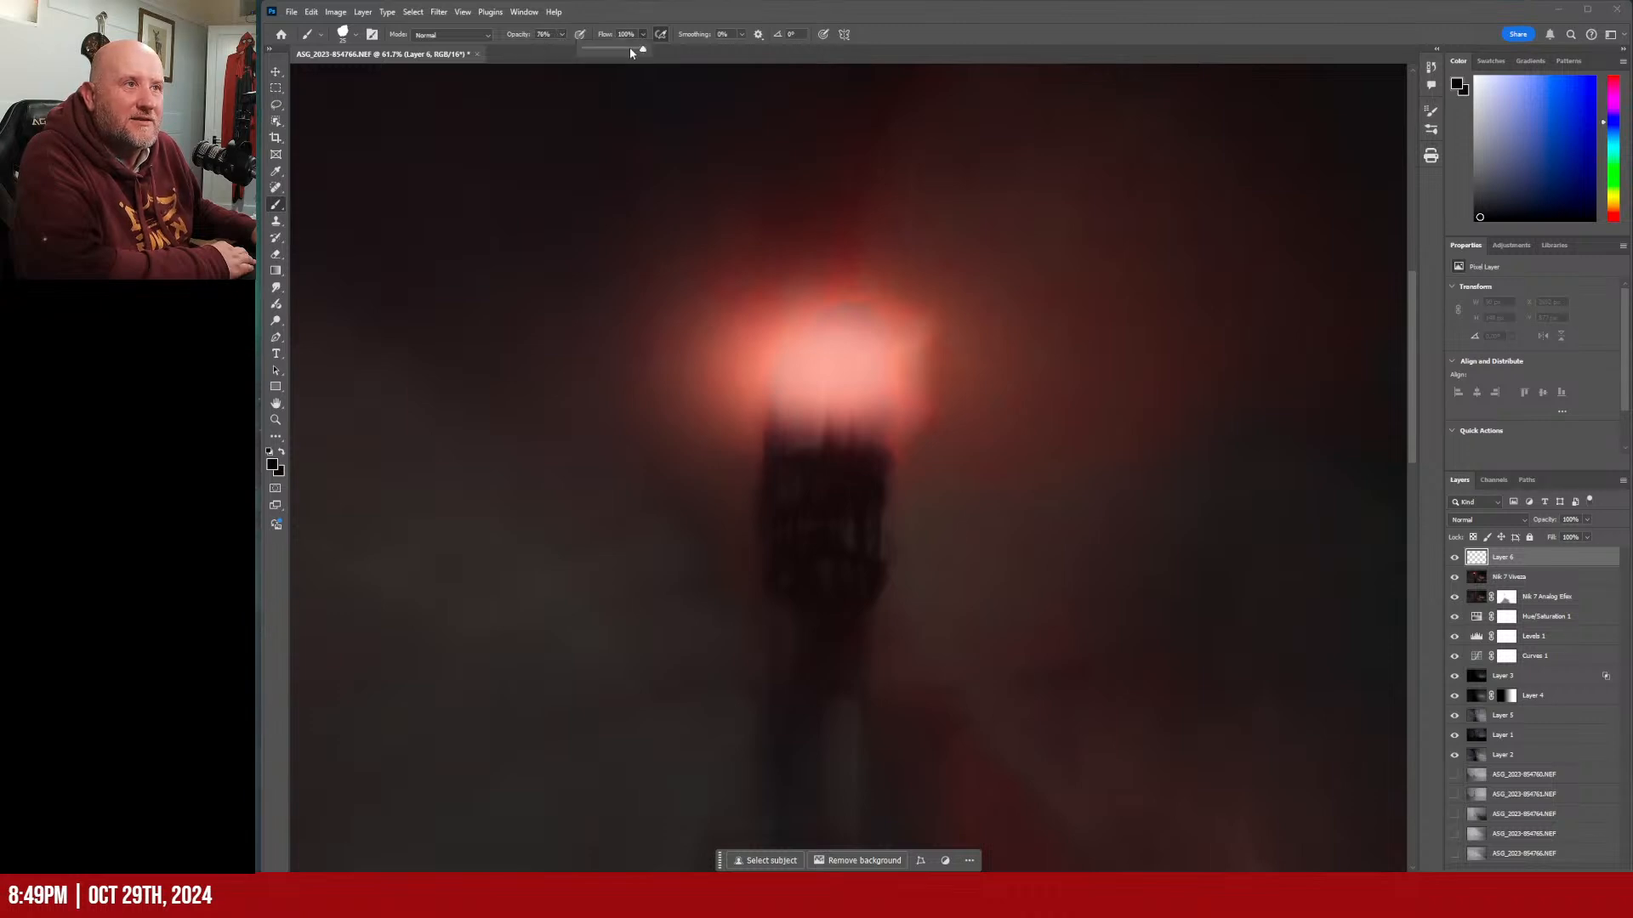
left_click_drag(838, 324, 838, 383)
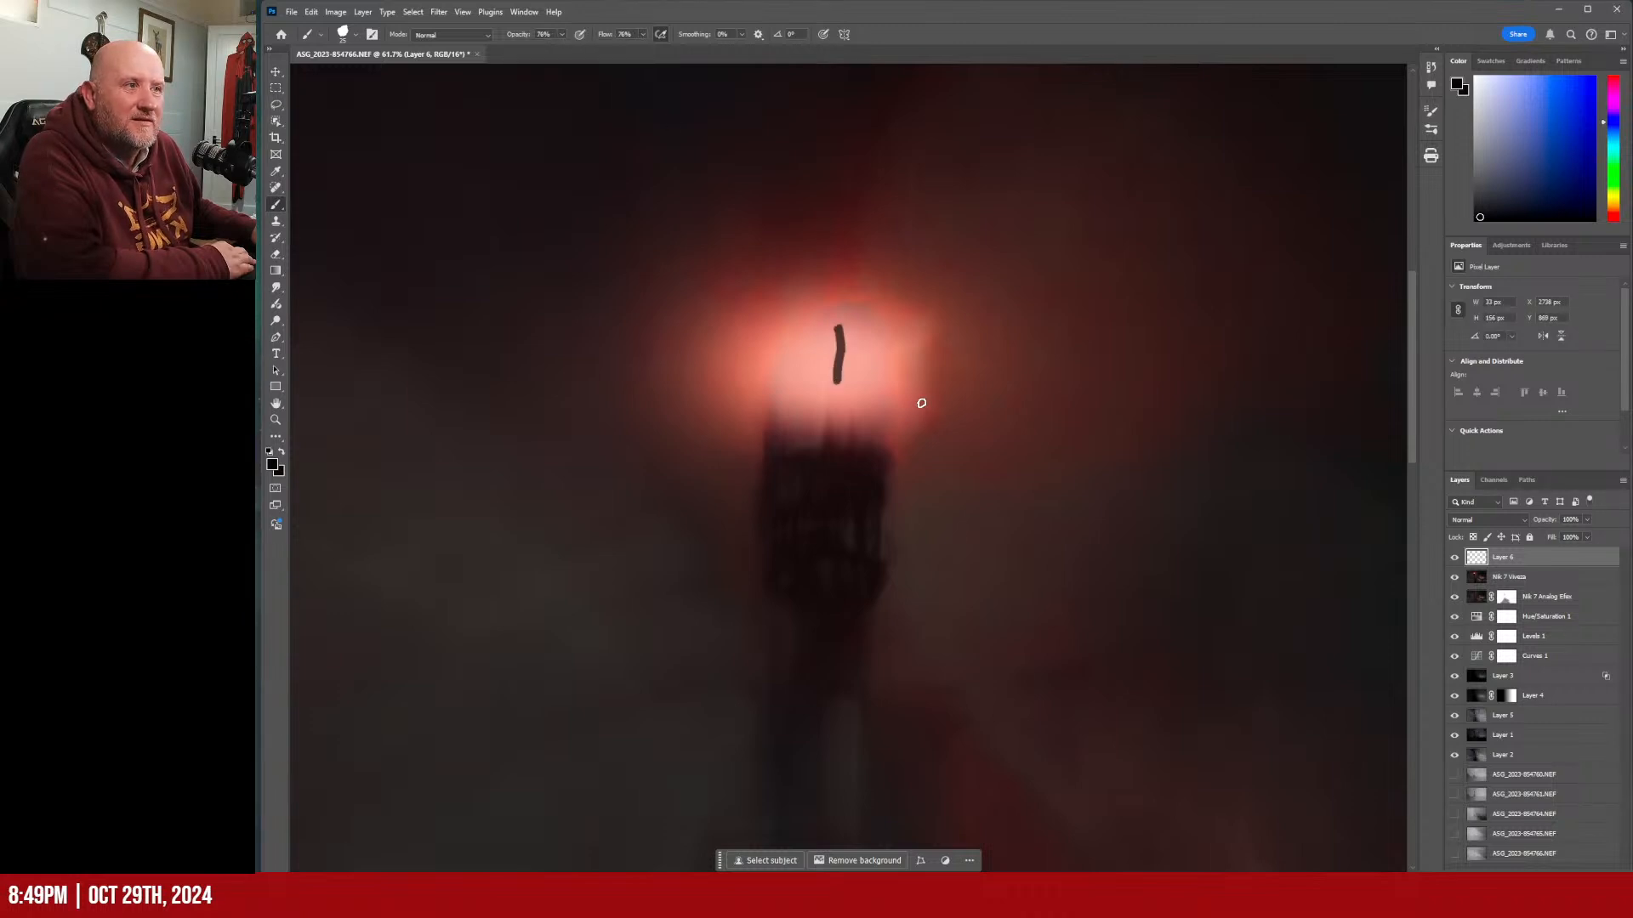
key("ctrl+z")
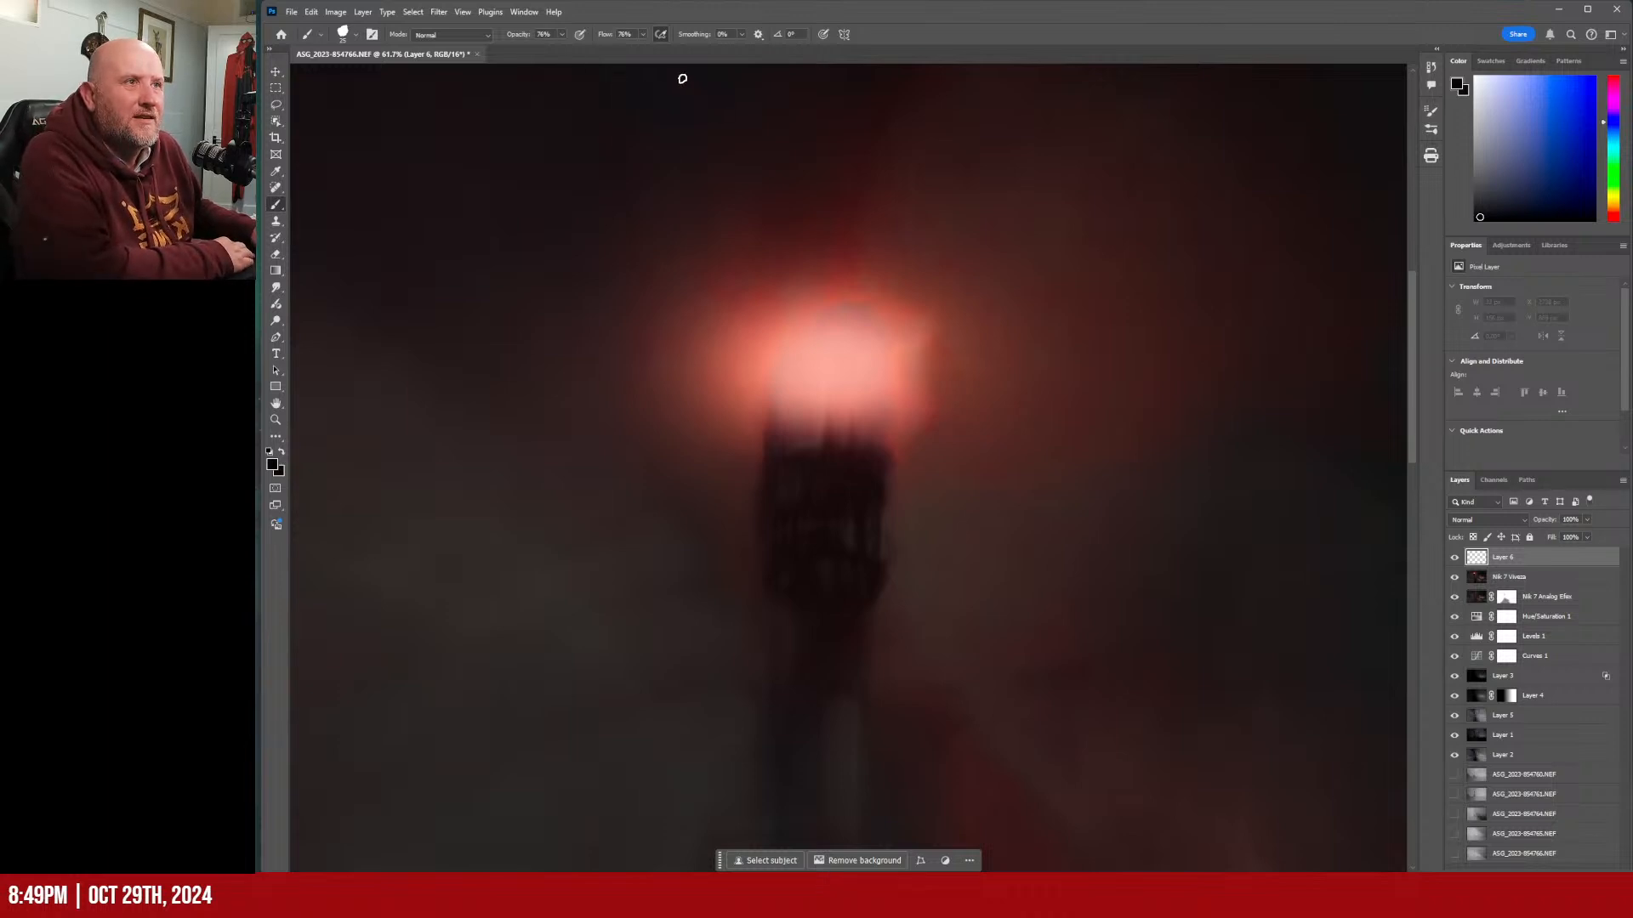
Try the Kyle's Inkbox - Classic Cartoonist brush with a stroke down the glowing lamp, and undo the stroke.
left_click(354, 36)
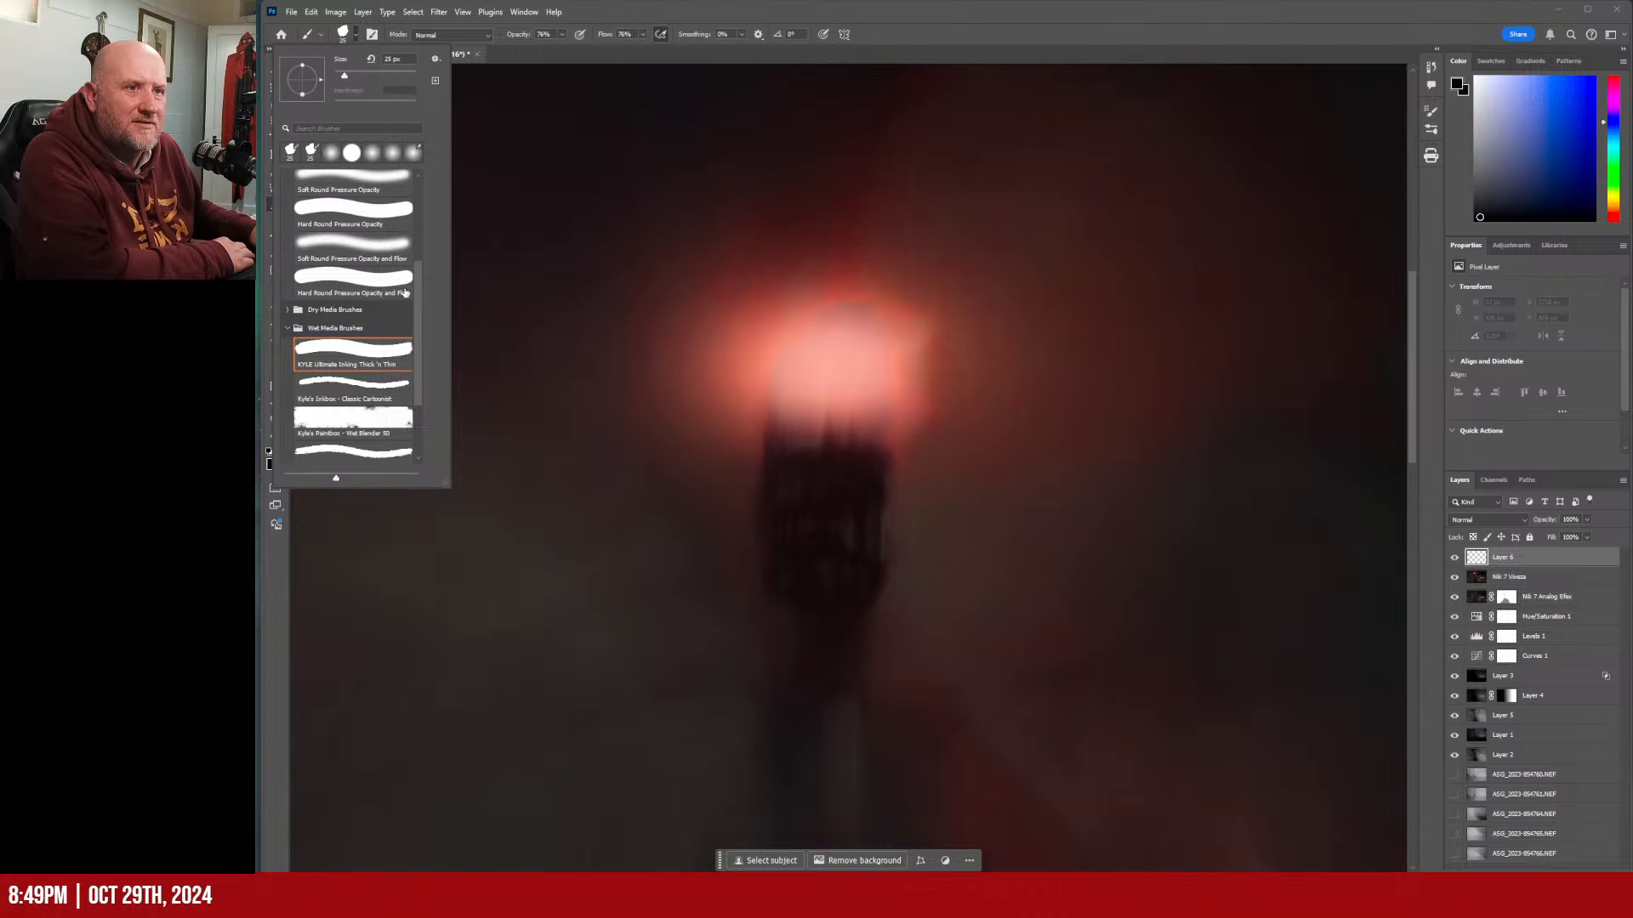
left_click(364, 393)
left_click_drag(838, 332, 829, 401)
key("ctrl+z")
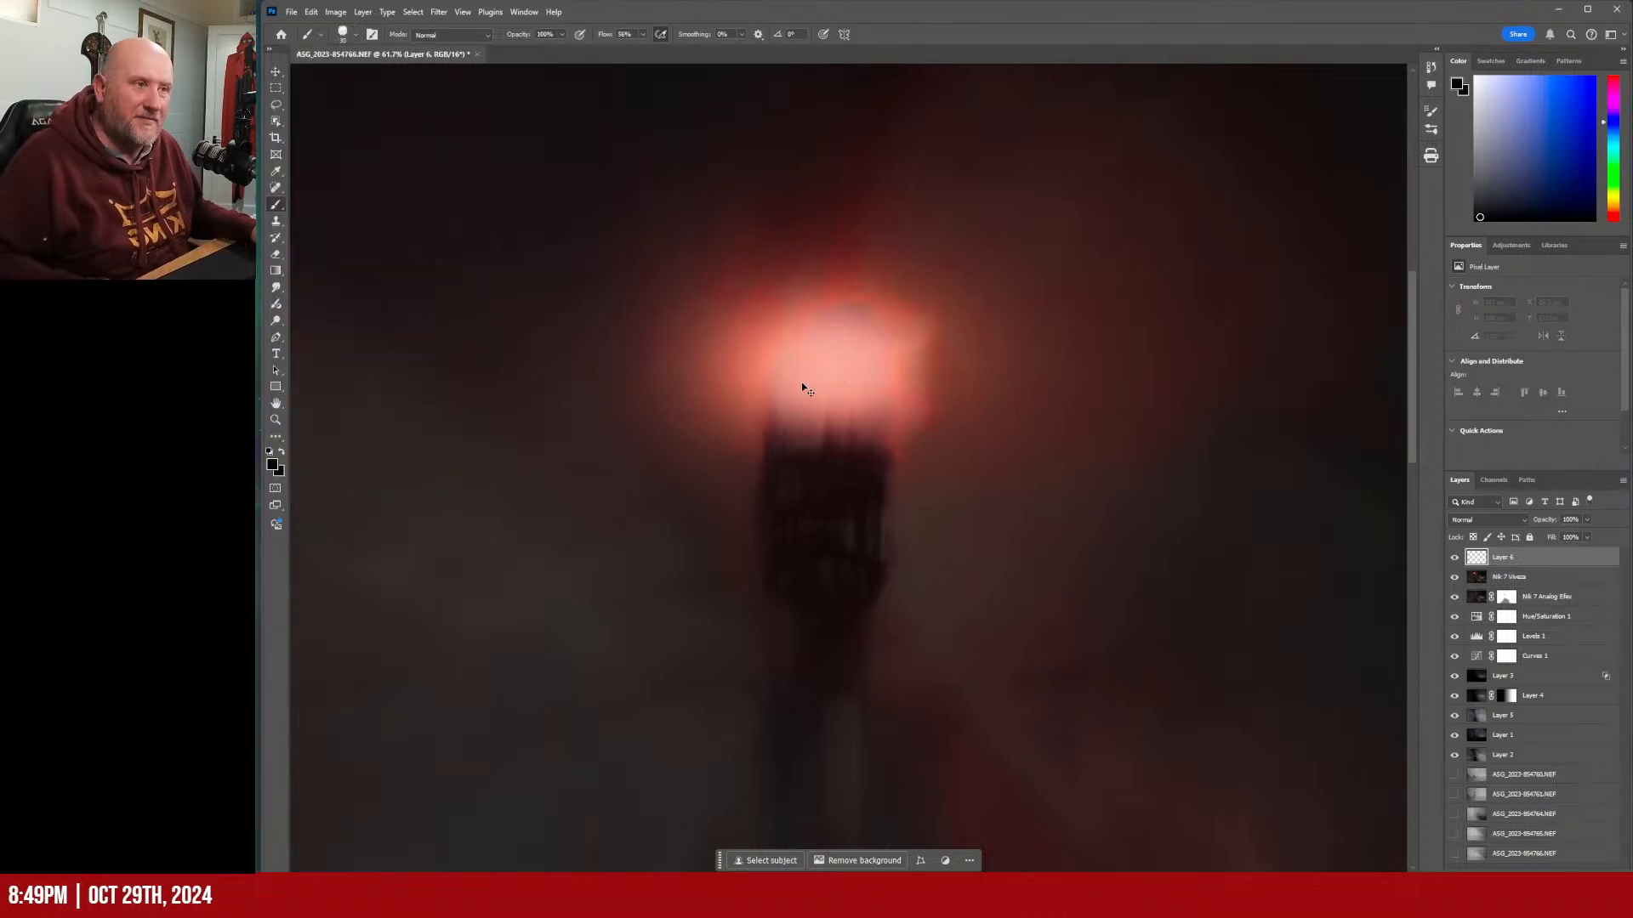
Choose the Kyle's Real Oils - 01 brush, test a black stroke over the lamp and undo it.
left_click(356, 34)
scroll(384, 306, "down", 2)
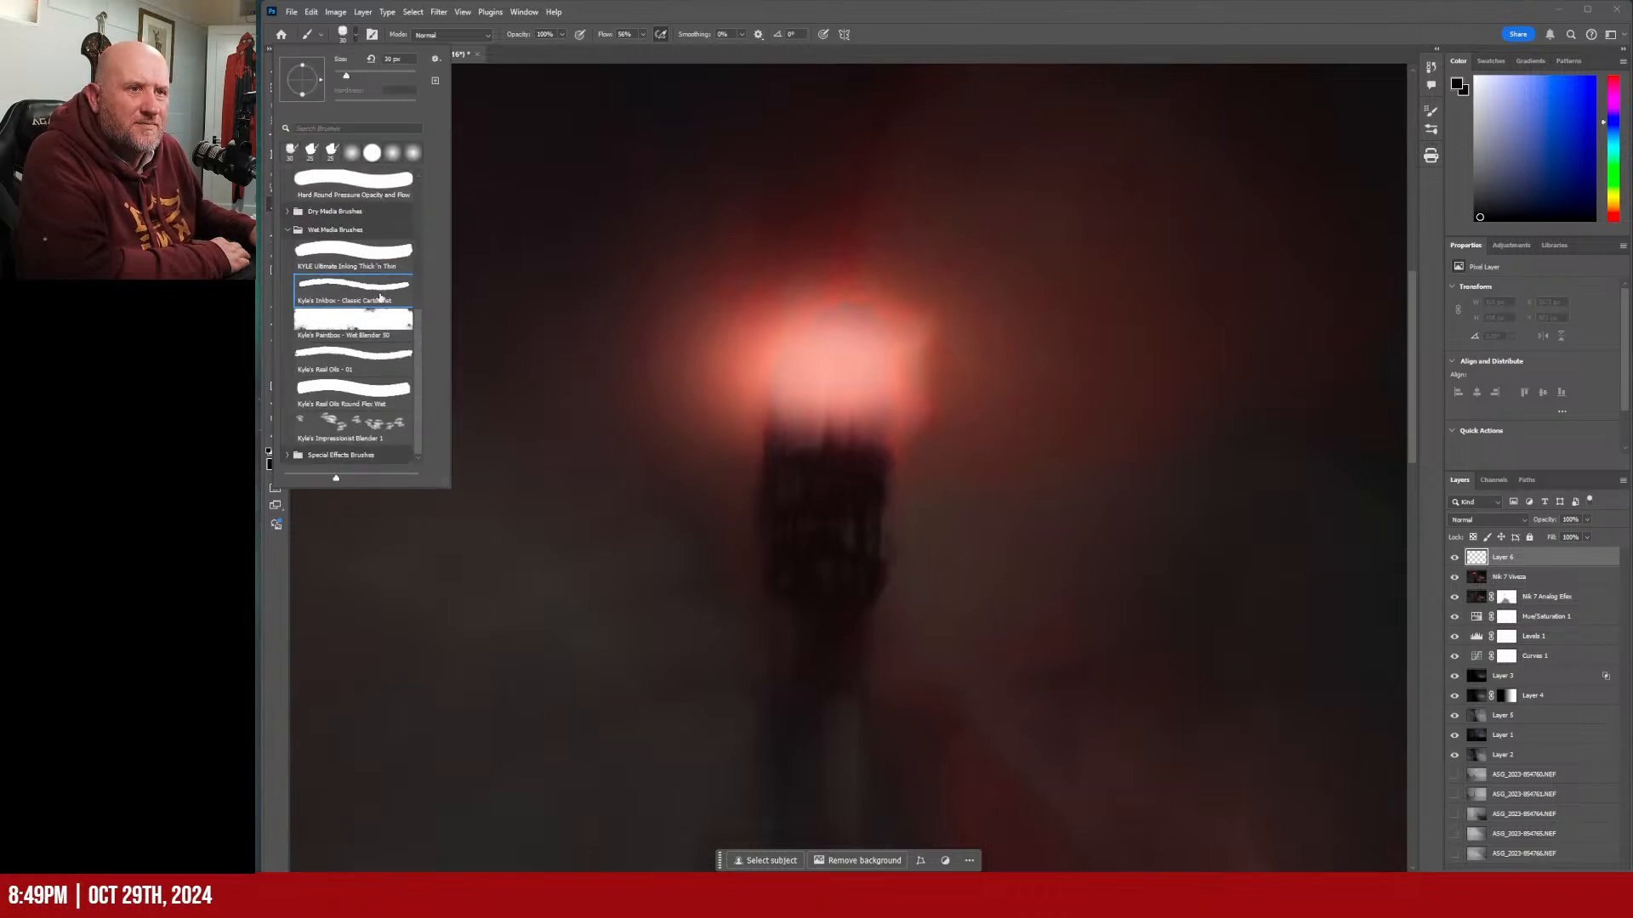
left_click(375, 357)
left_click_drag(835, 344, 834, 413)
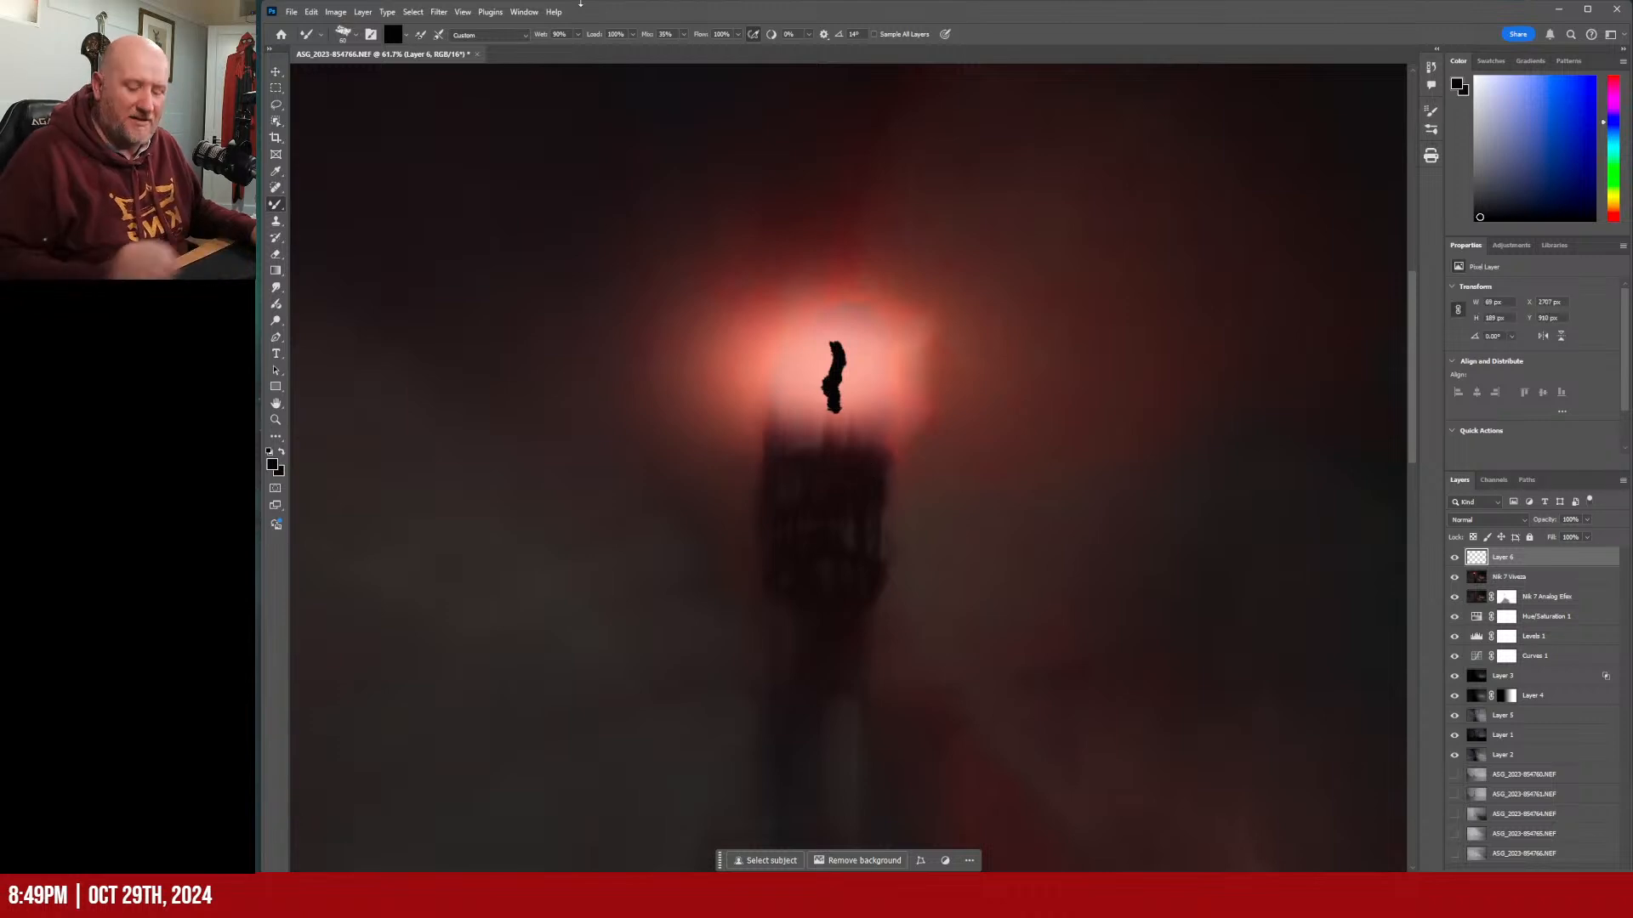
key("ctrl+z")
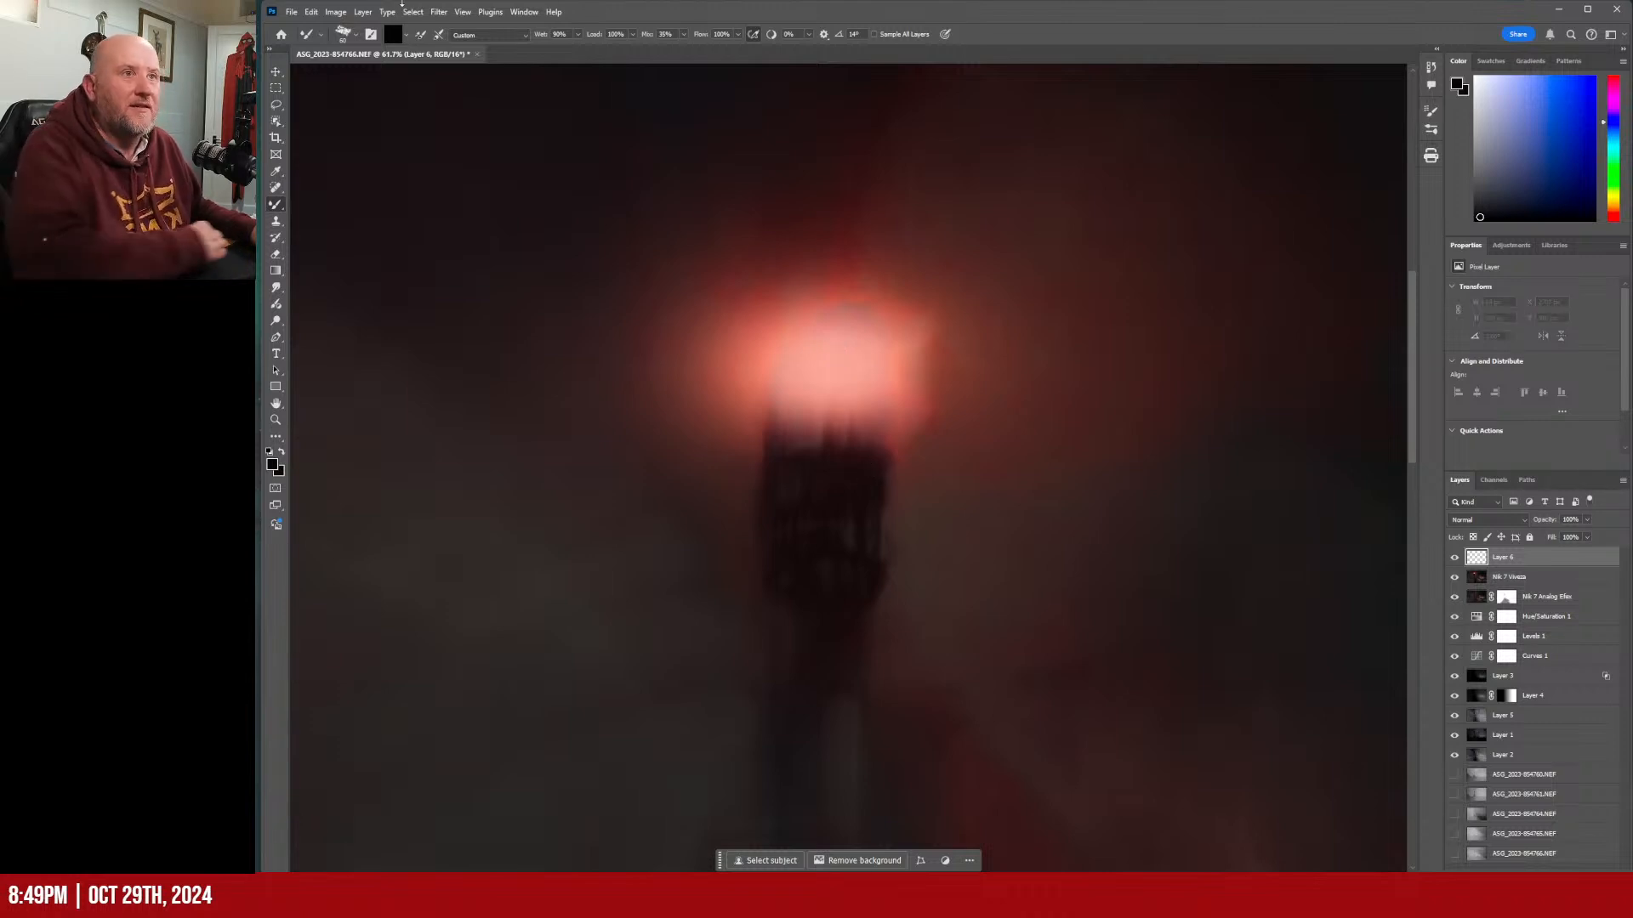
Switch the mixer brush to the Dry preset, test another black stroke over the lamp and undo it.
left_click(523, 38)
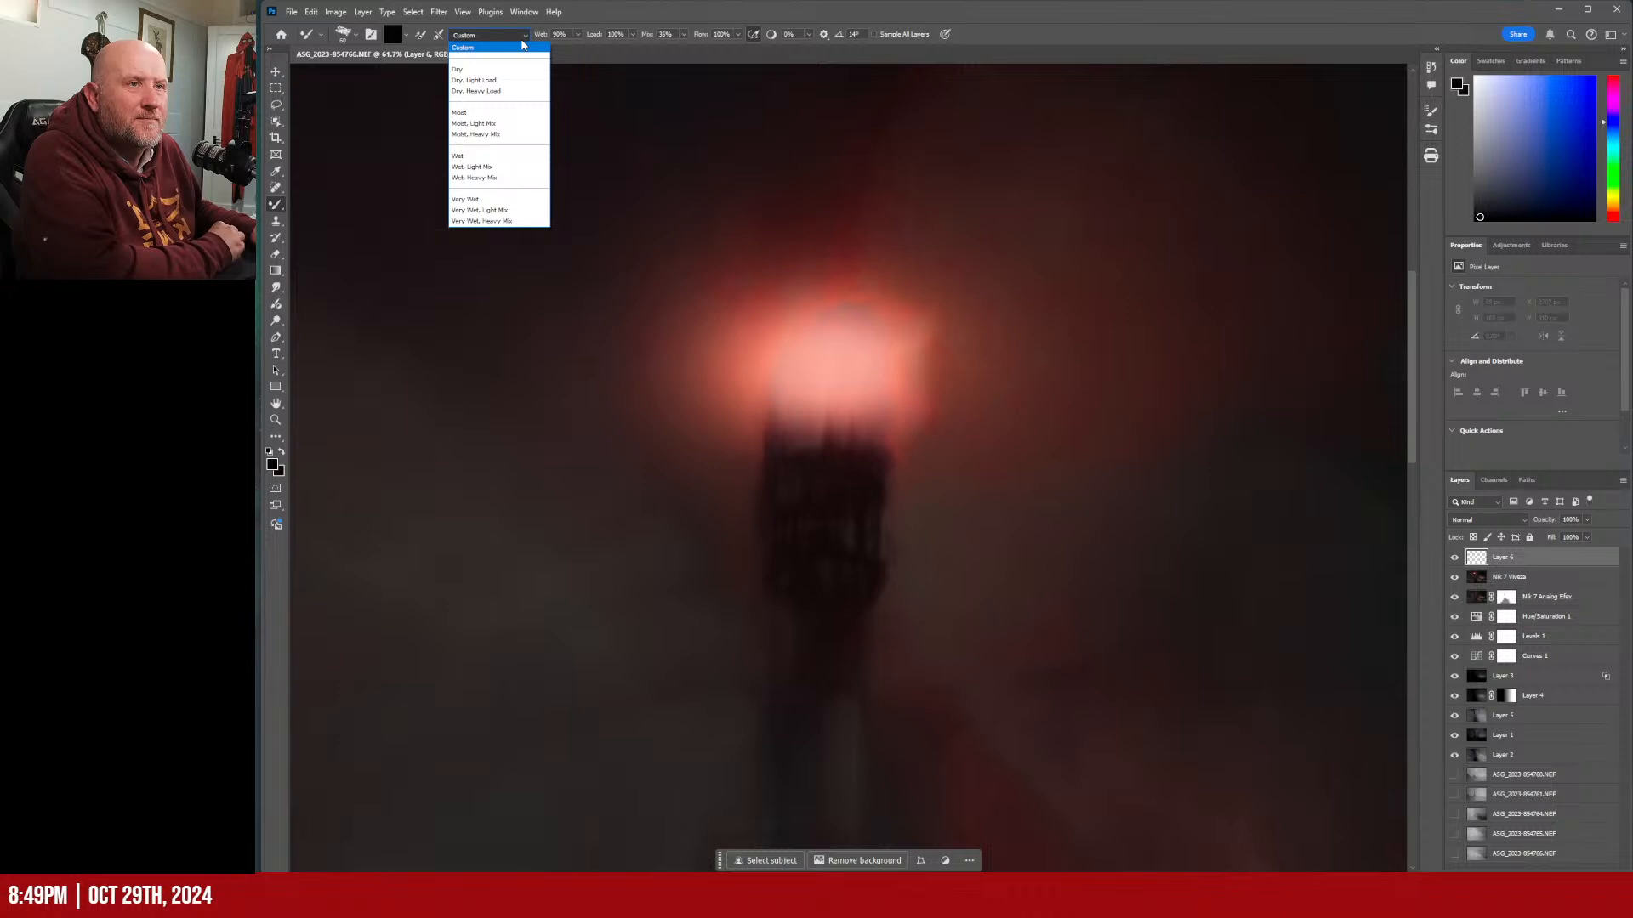
left_click(515, 69)
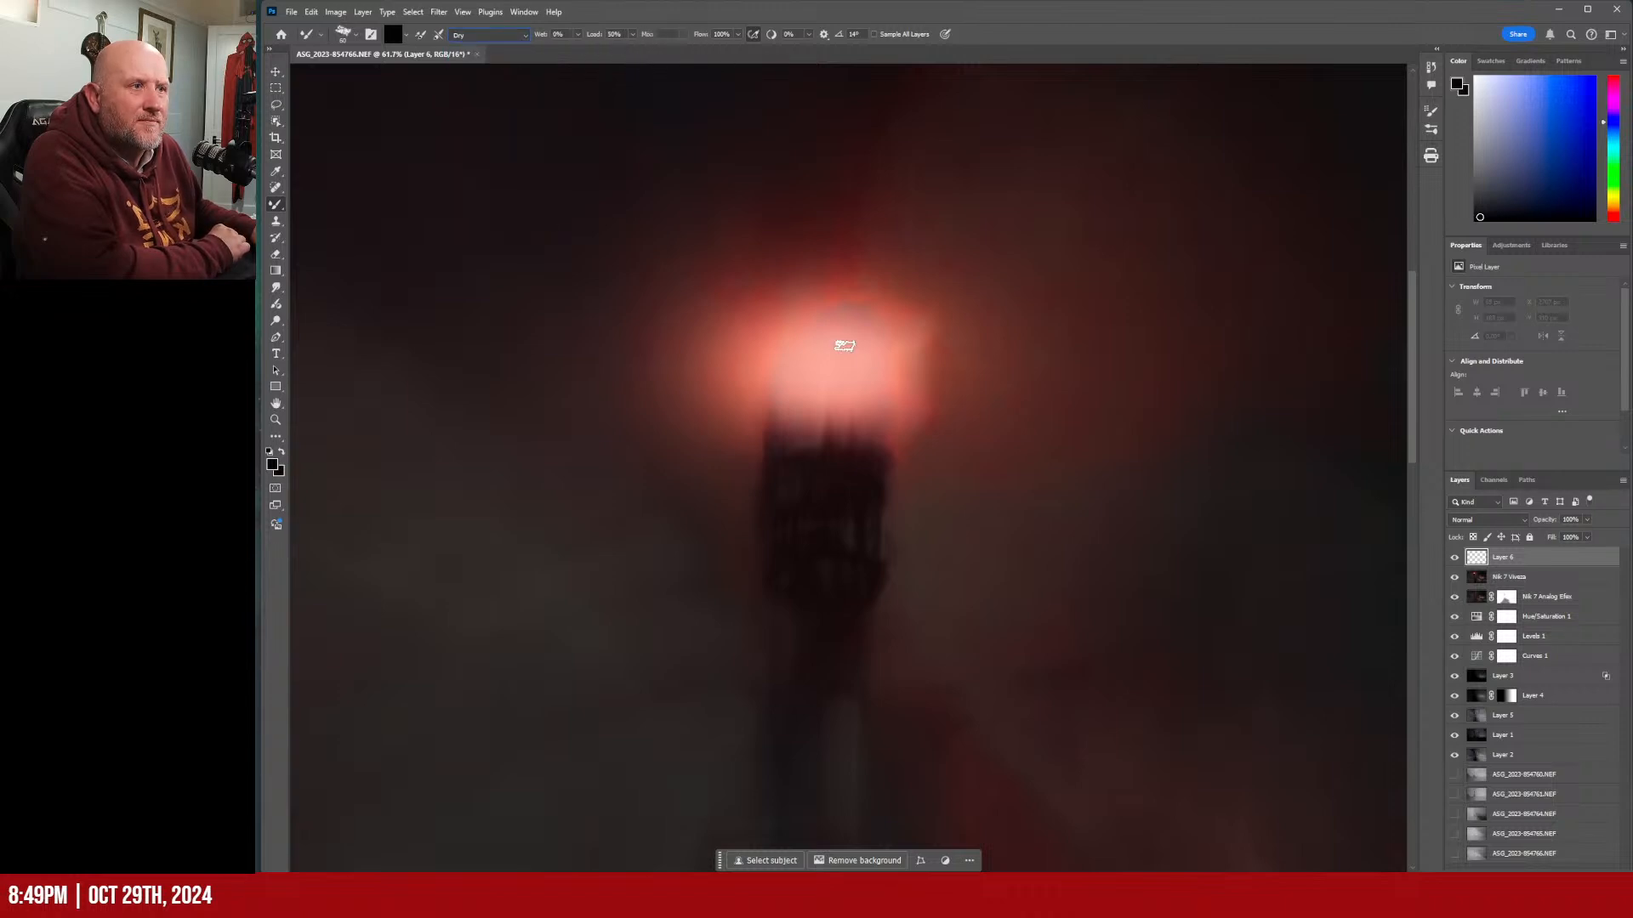
left_click_drag(842, 344, 837, 415)
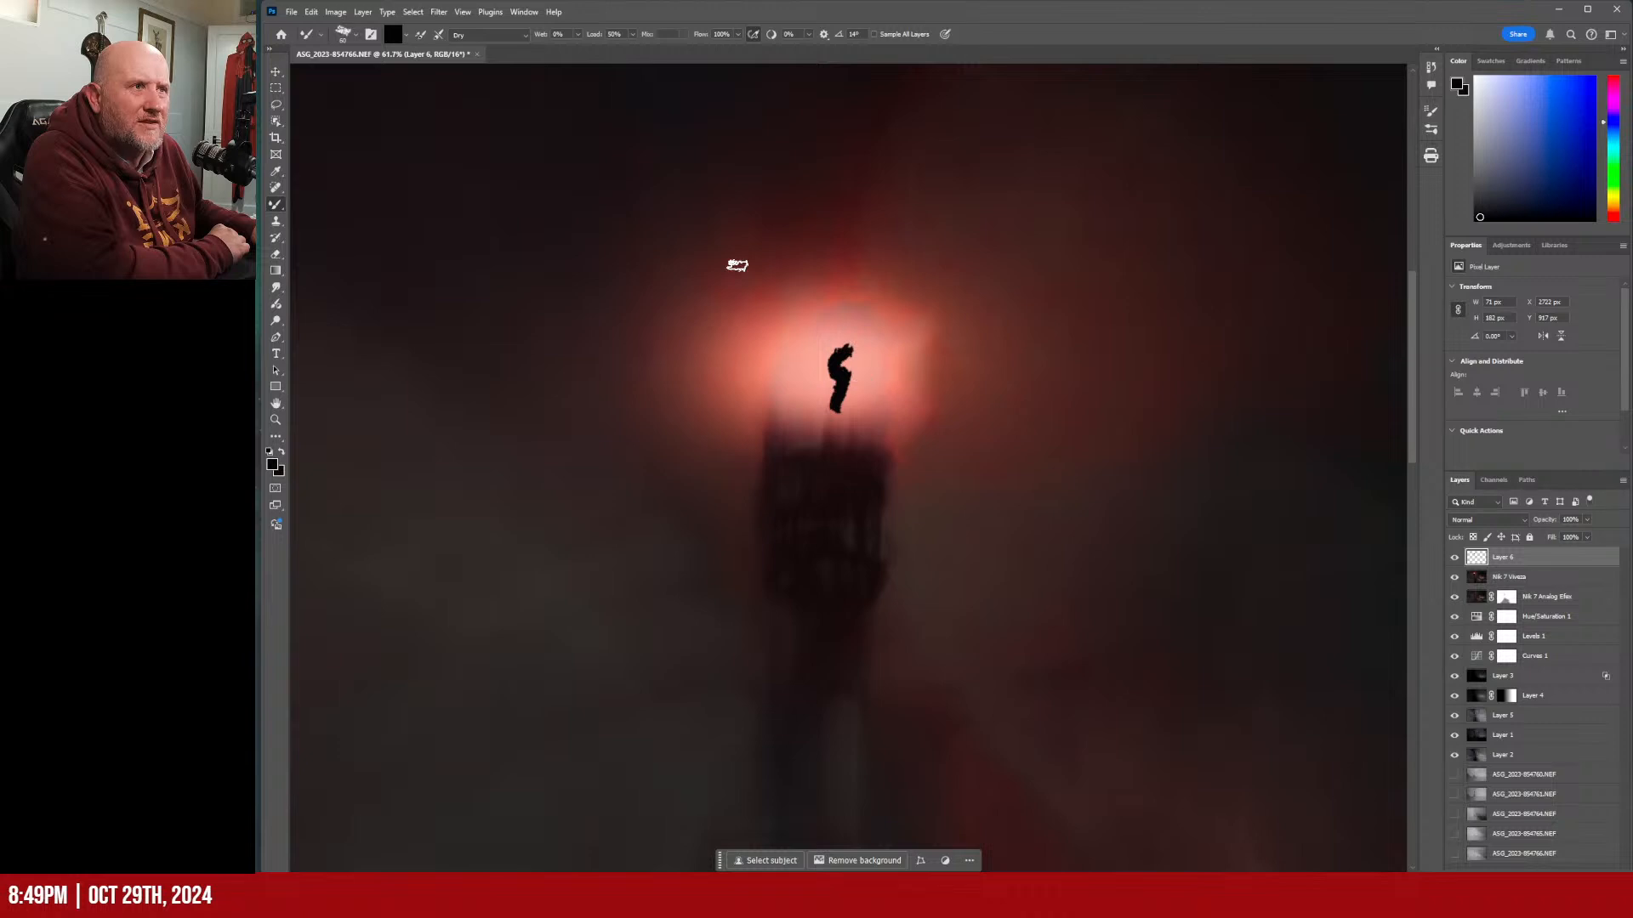
key("ctrl+z")
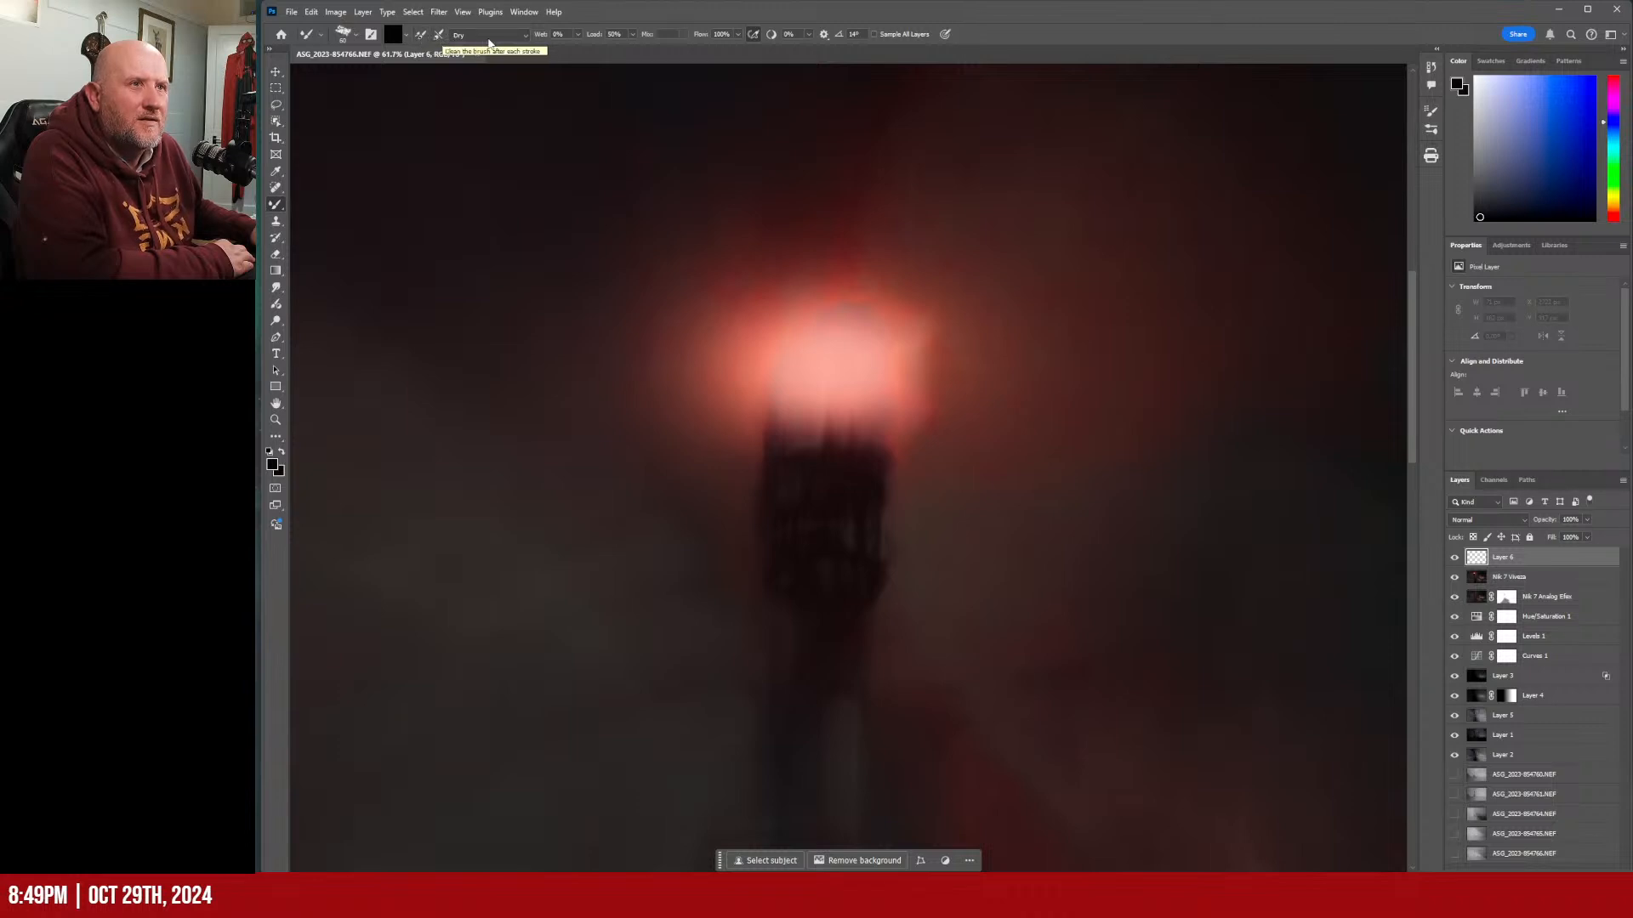
Reduce the mixer brush flow to 19% and paint a short vertical black stroke in the centre of the lamp.
left_click(577, 35)
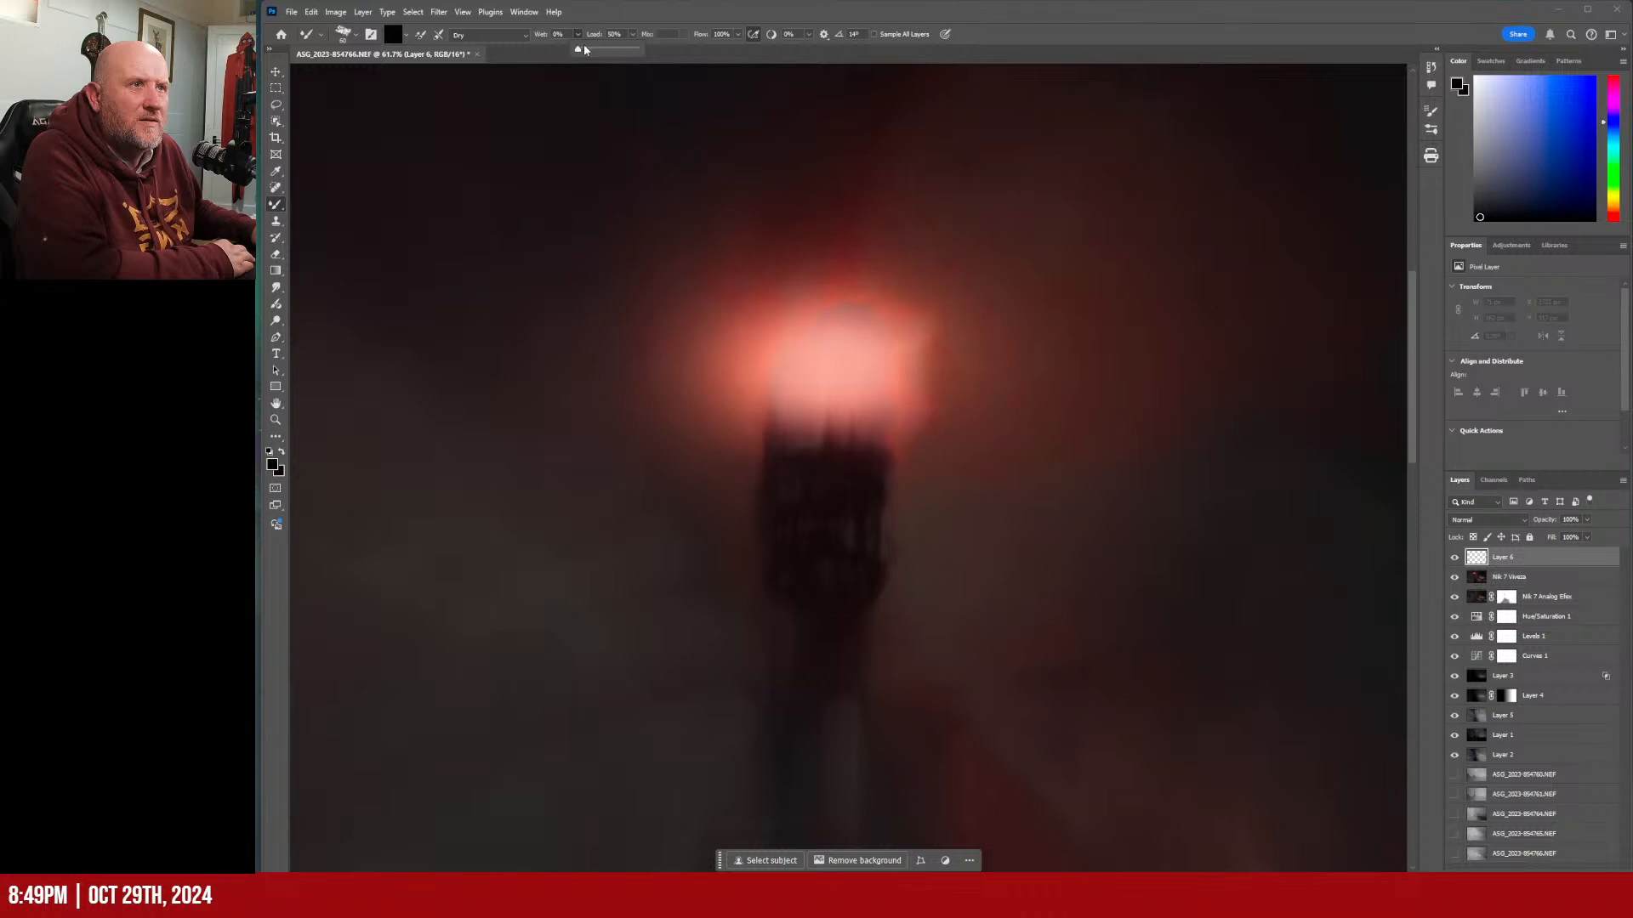
left_click(738, 34)
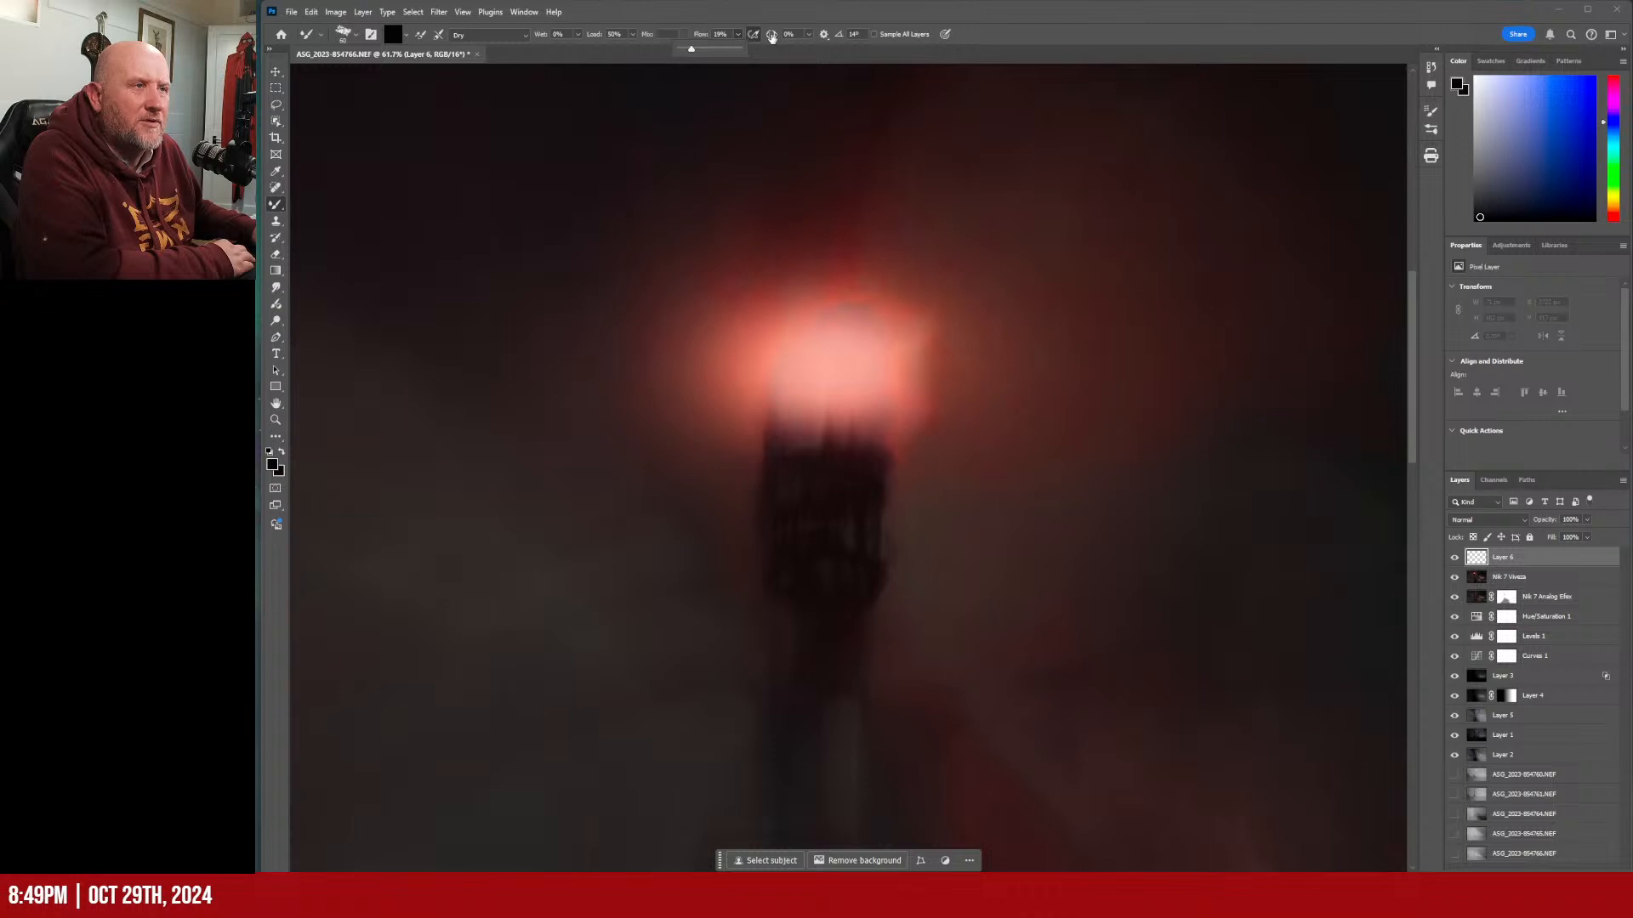
left_click(772, 38)
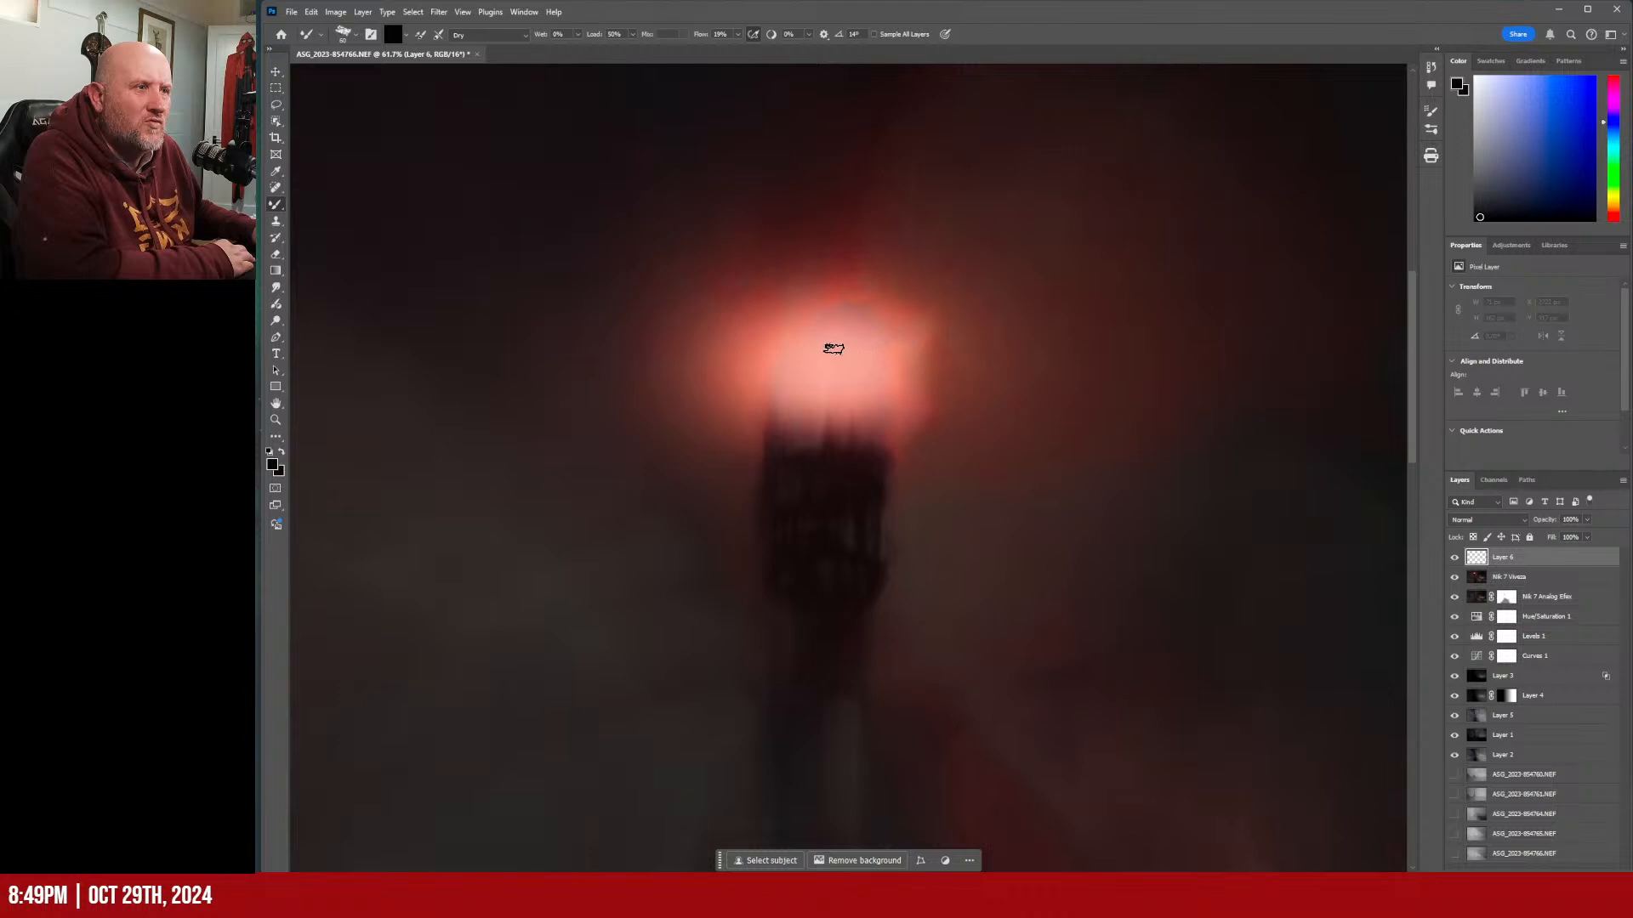
left_click_drag(837, 351, 838, 407)
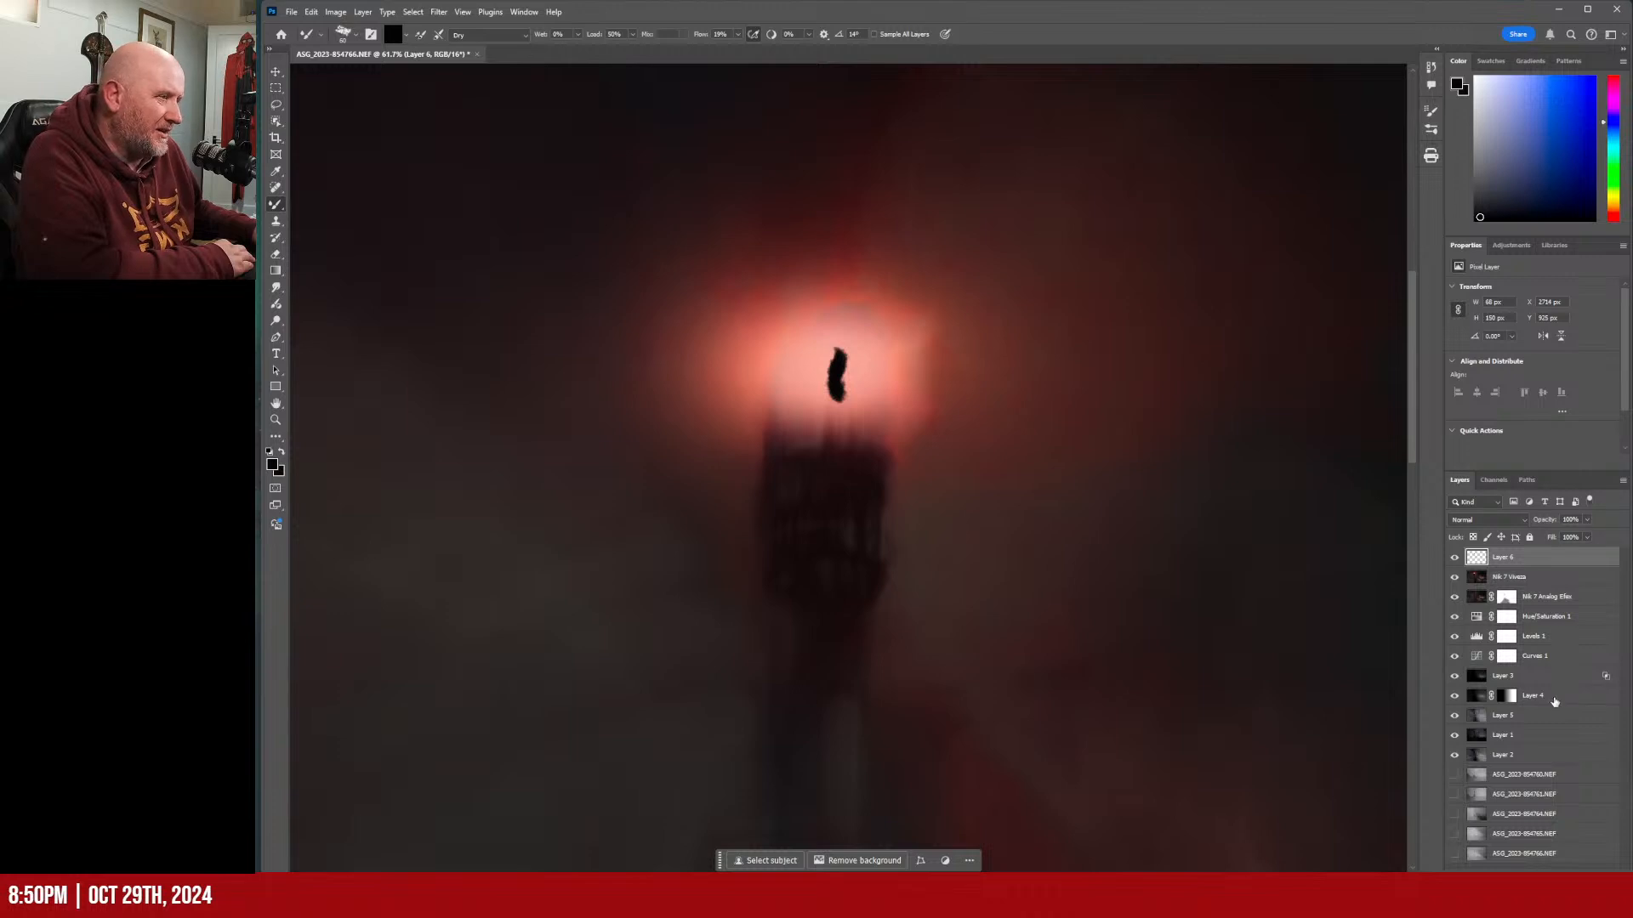
Create an empty layer above Layer 6 and make white the foreground colour with black as the background.
key("ctrl+shift+alt+n")
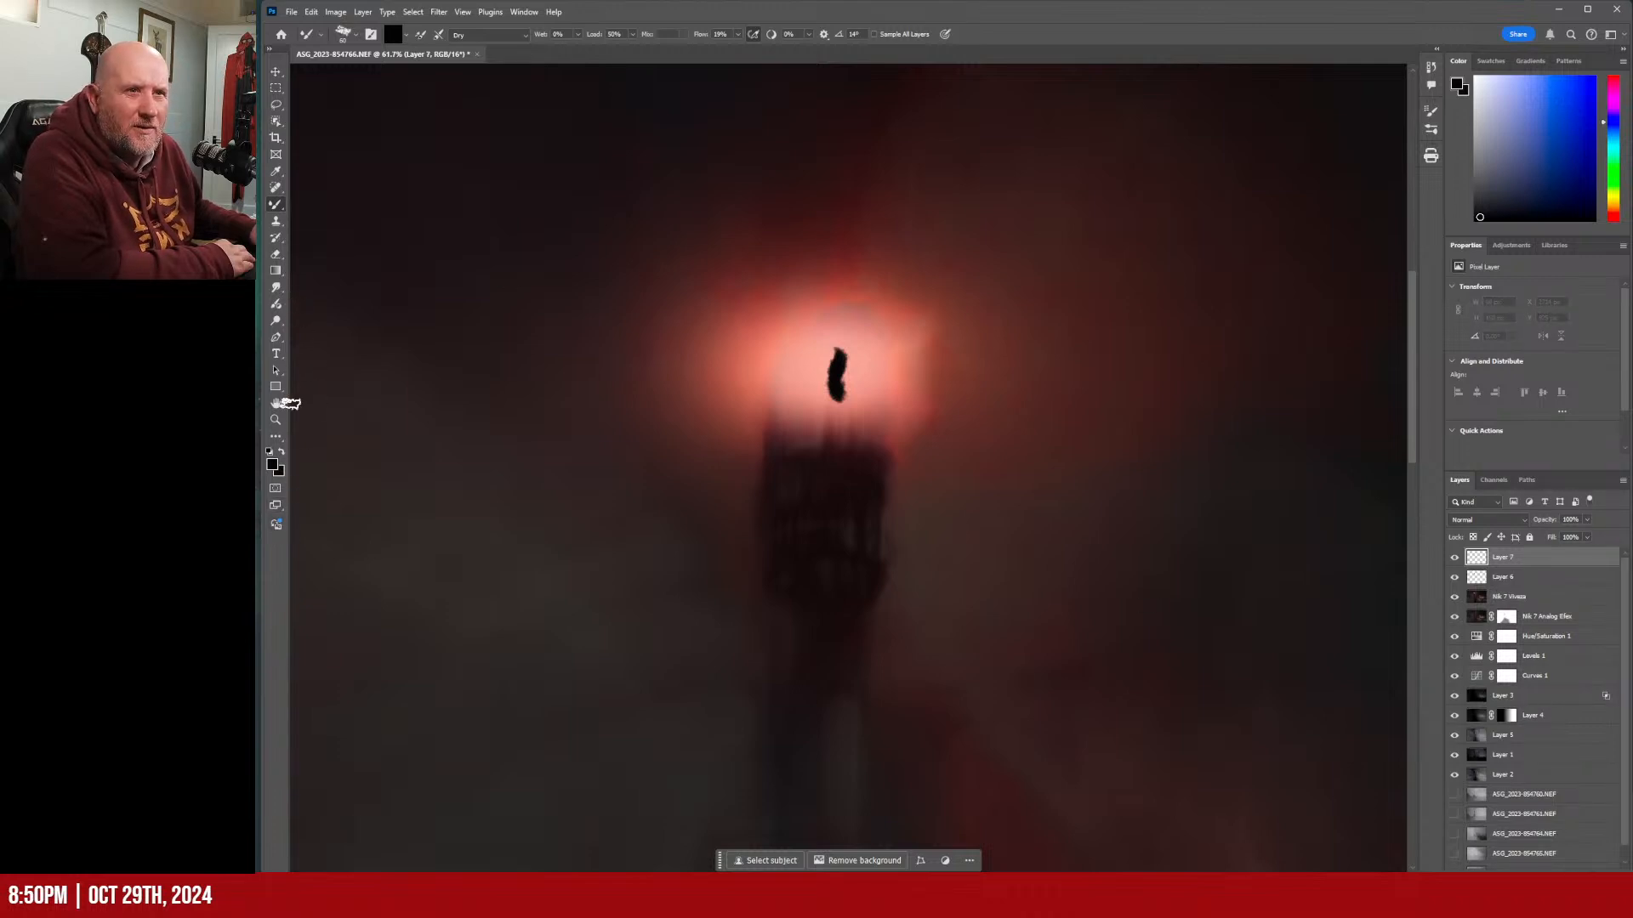
left_click(283, 452)
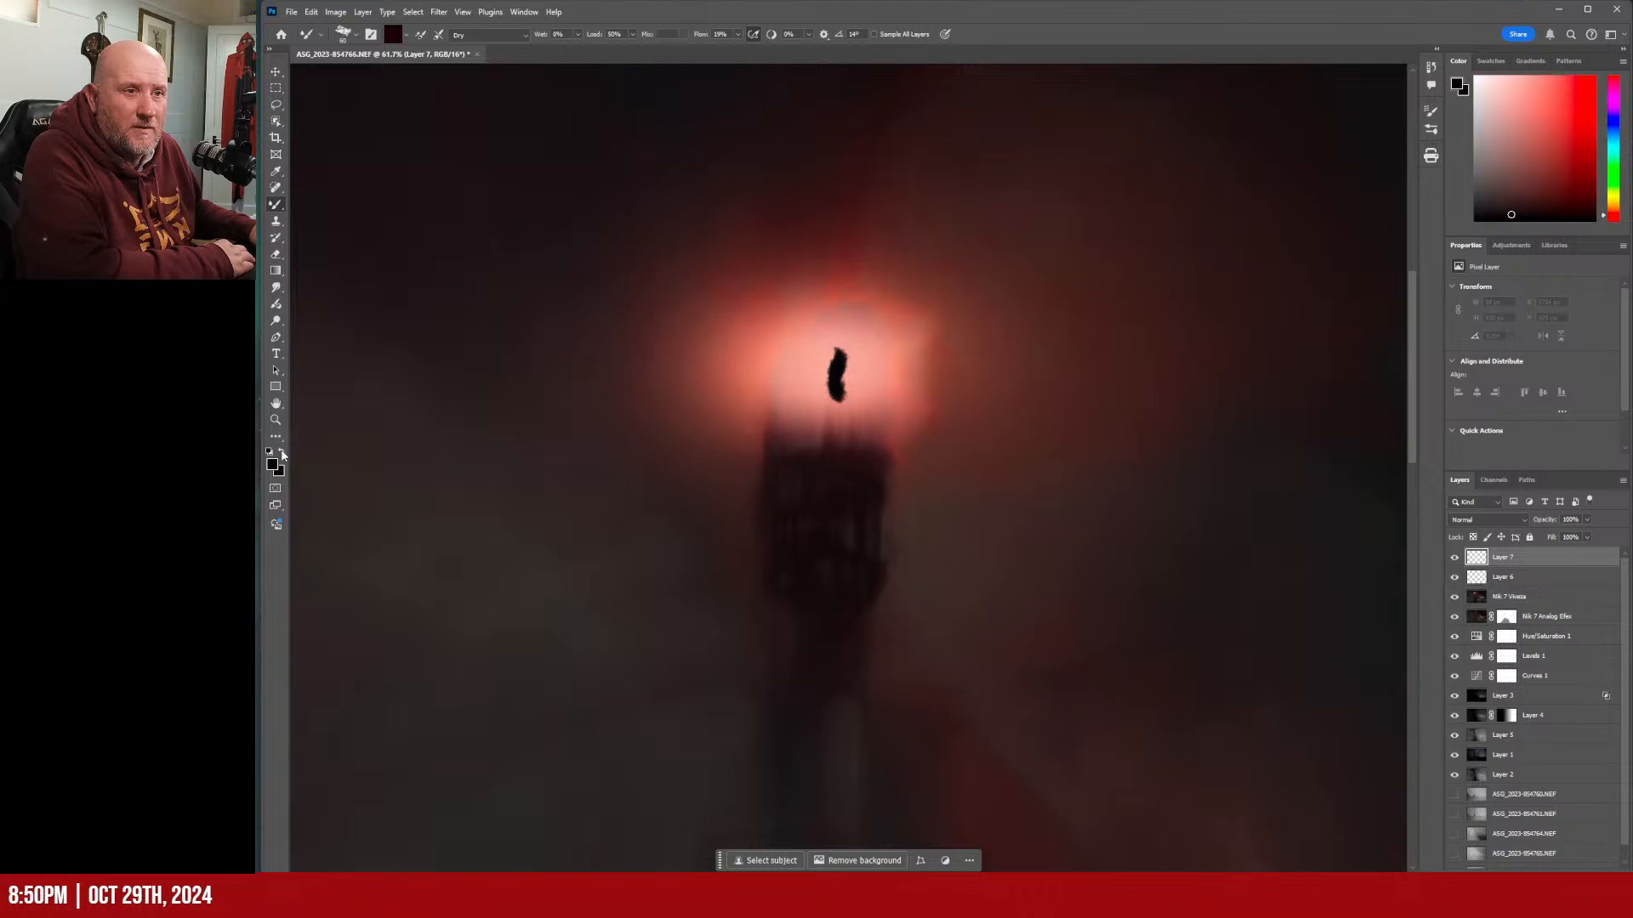
left_click(270, 453)
left_click(282, 452)
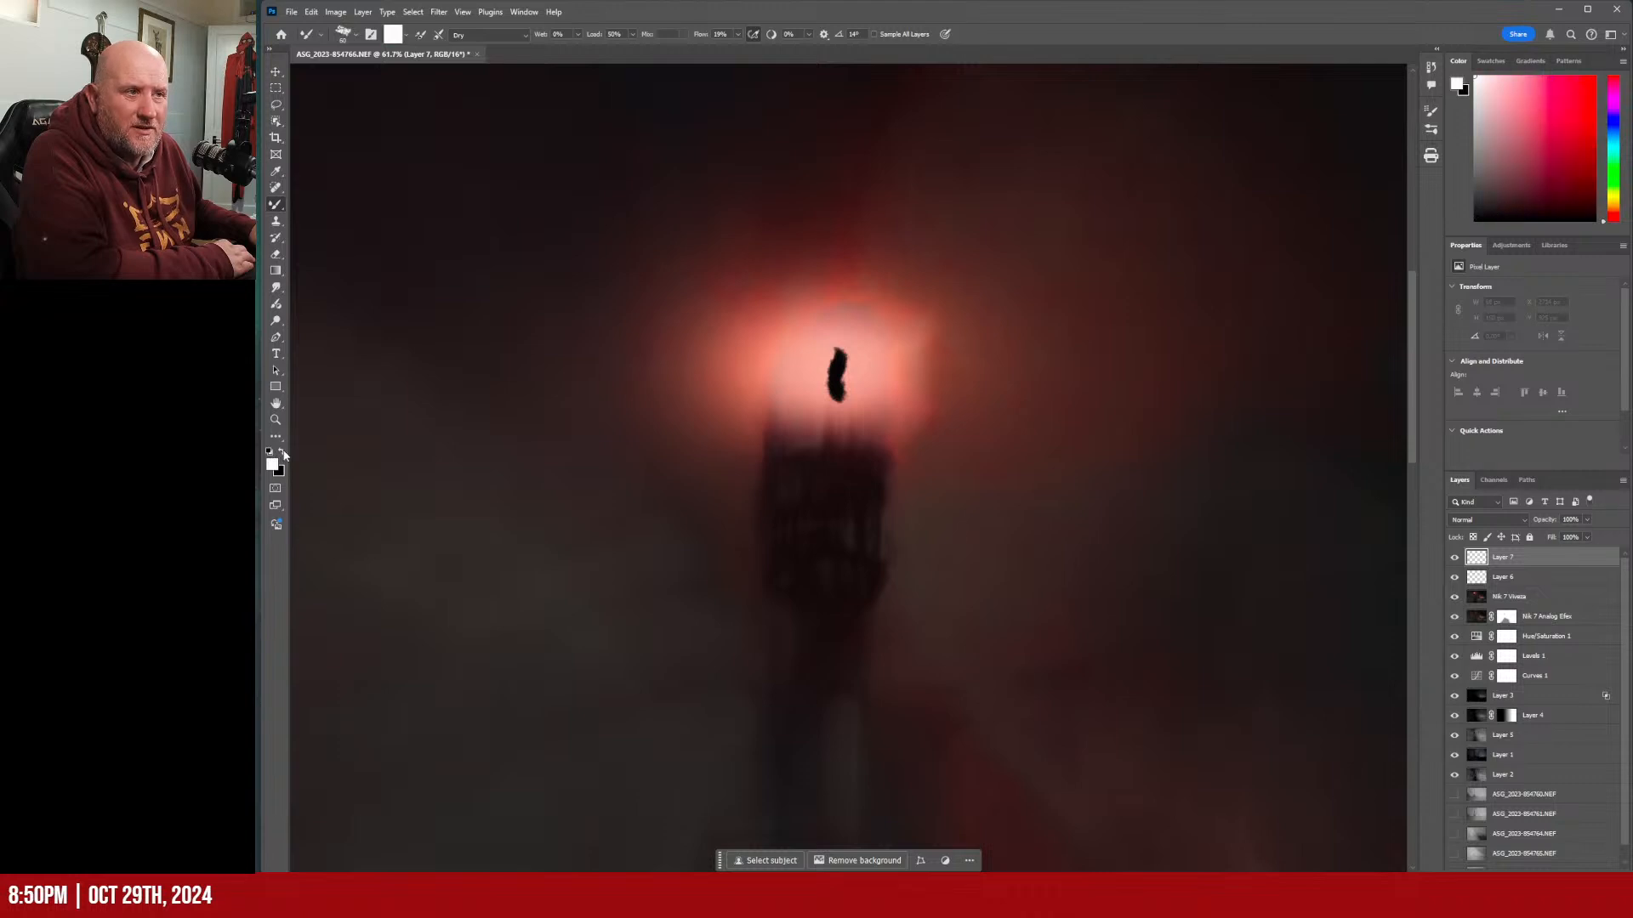
Reduce the brush size to 14 px and paint small white highlights along the edge of the black lamp stroke.
left_click(343, 35)
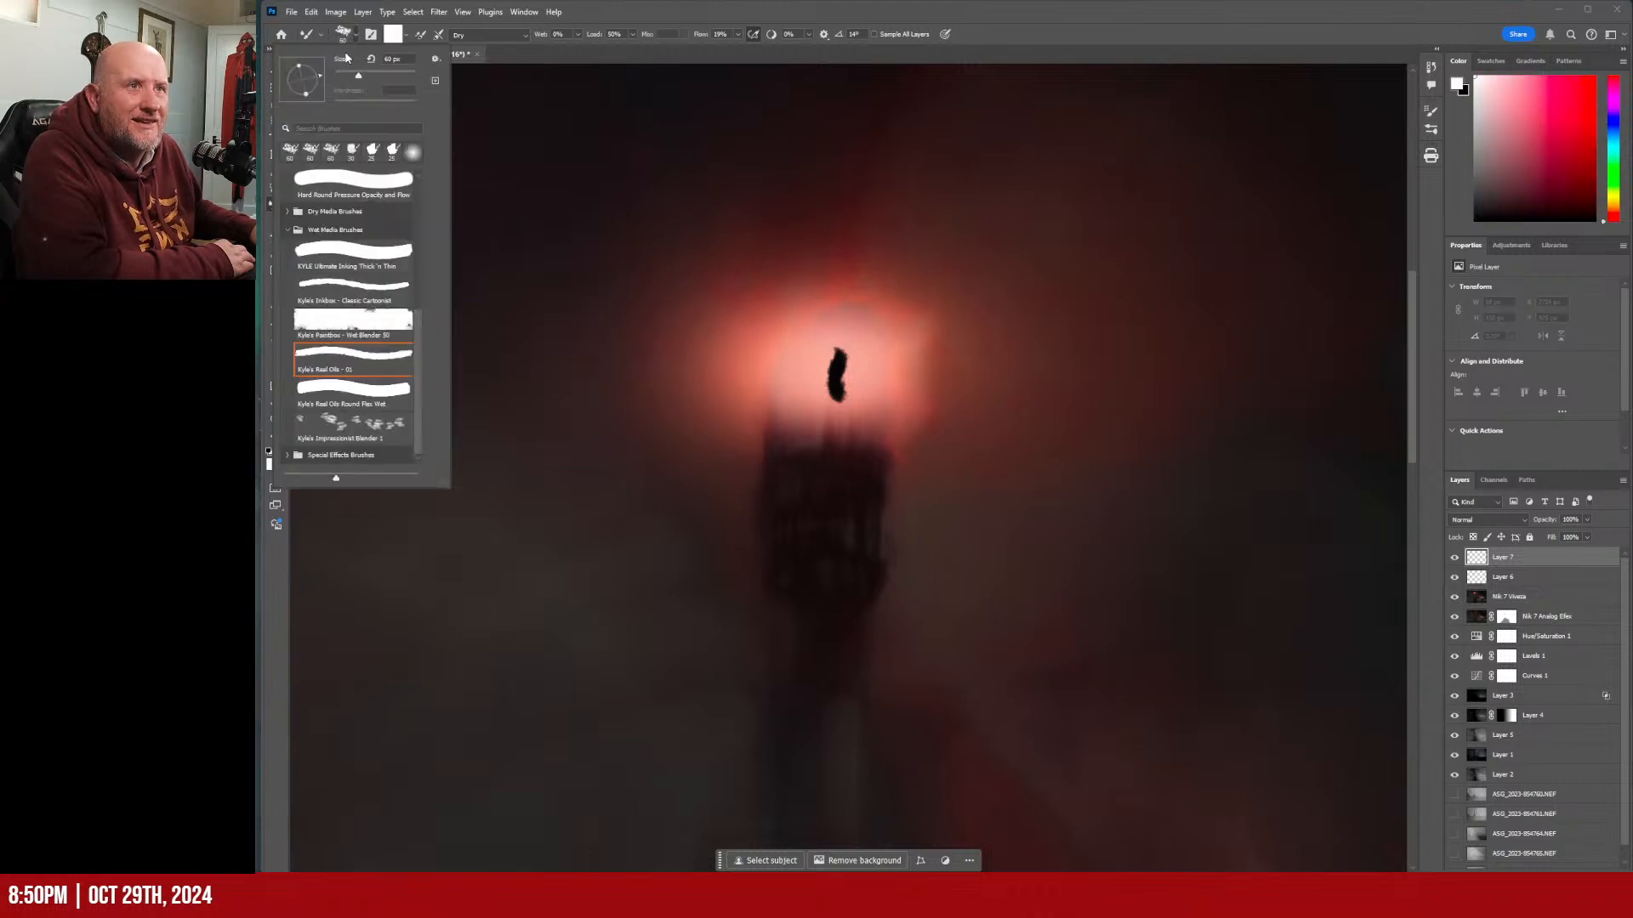
left_click_drag(358, 78, 343, 77)
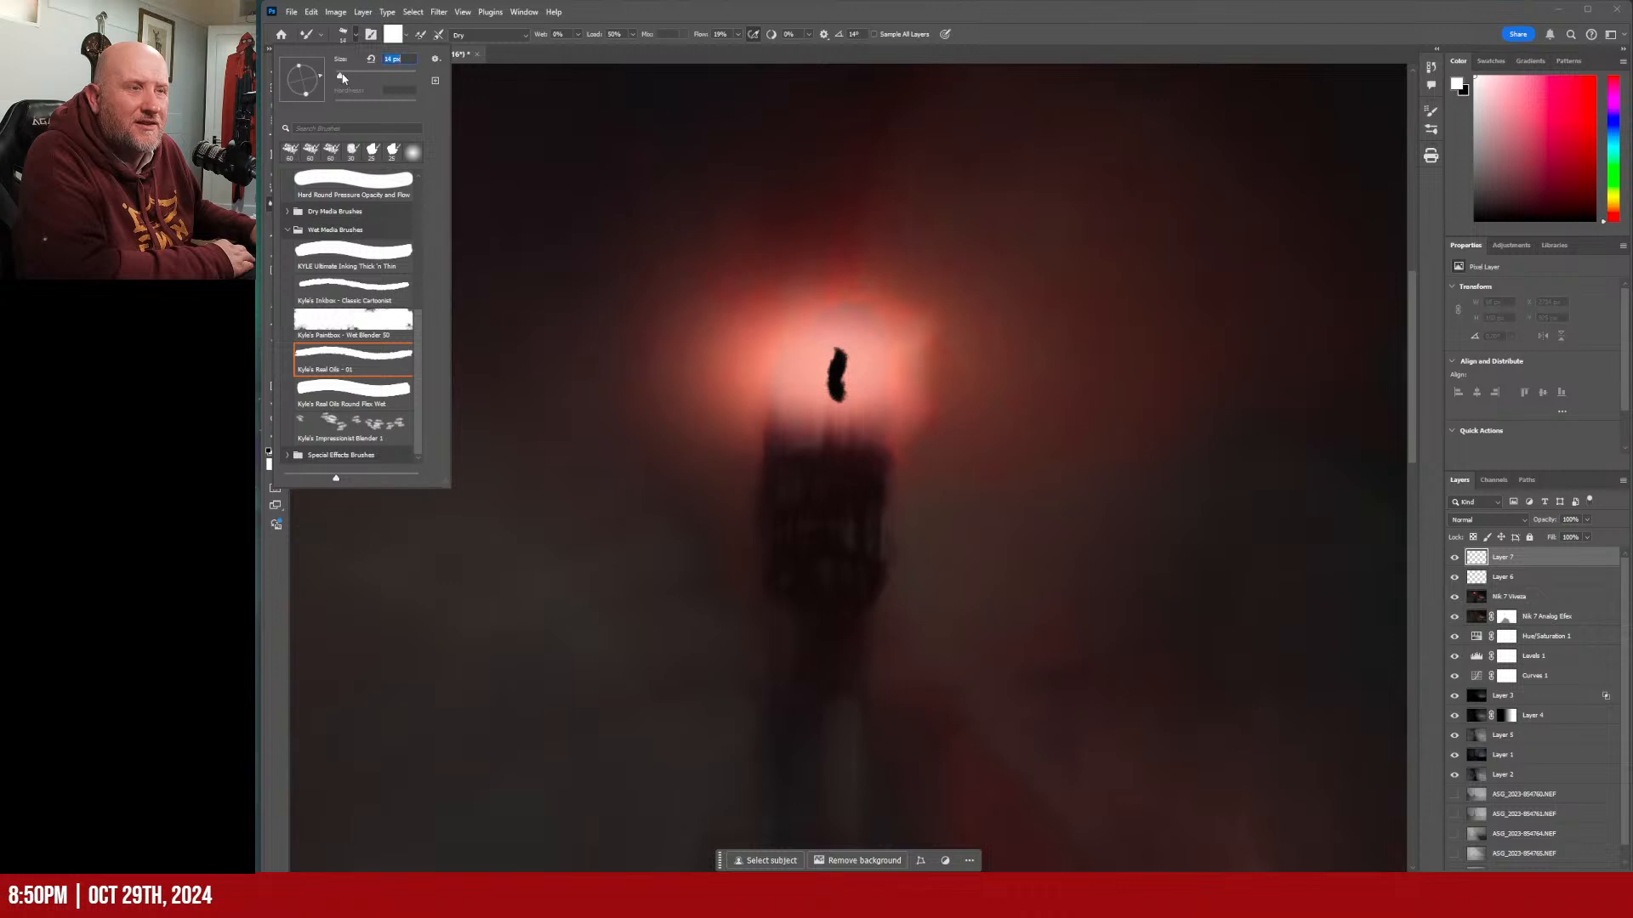
left_click(841, 352)
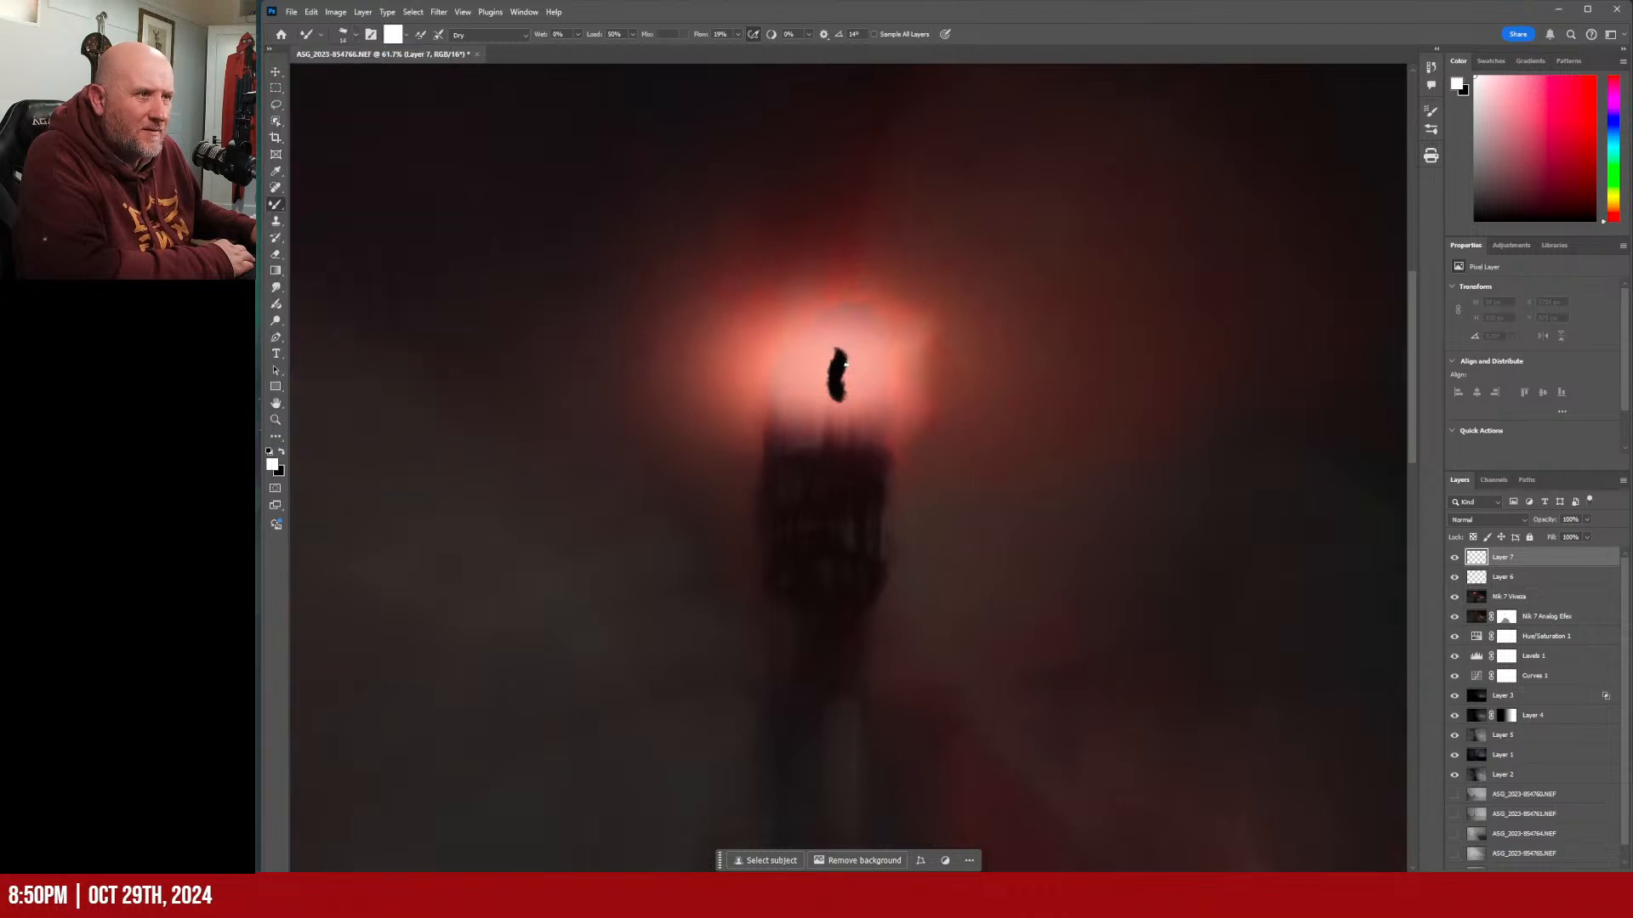
left_click_drag(845, 387, 846, 395)
scroll(1004, 408, "down", 6)
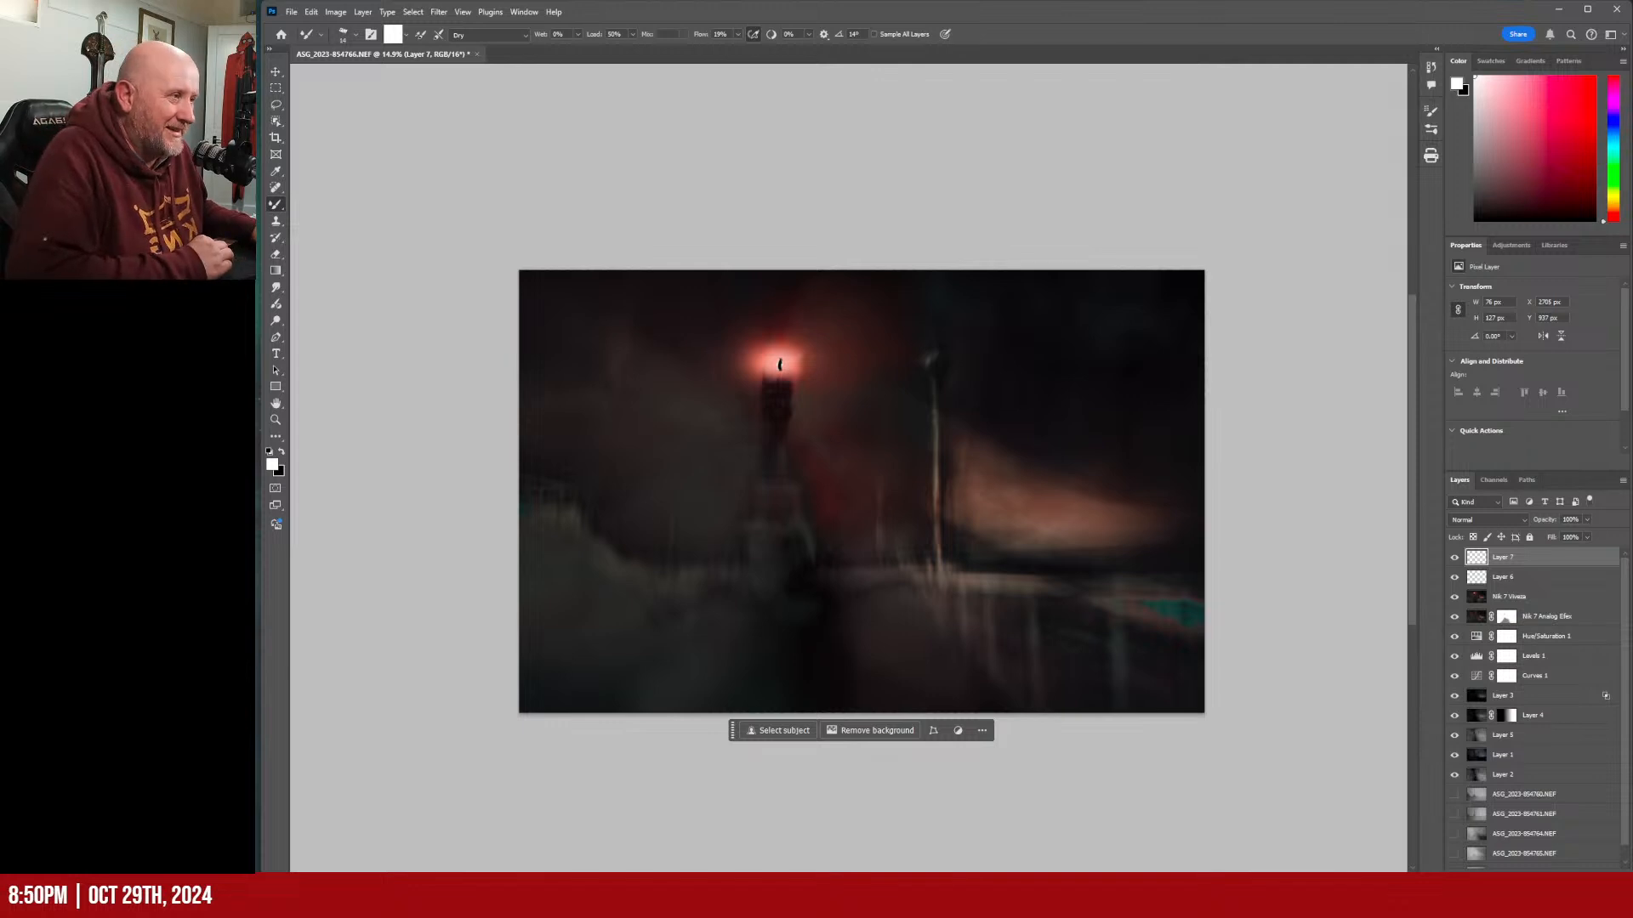
Lower the opacity of Layer 6 to about 22% and of Layer 7 to about 58%.
left_click(1591, 576)
left_click(1587, 520)
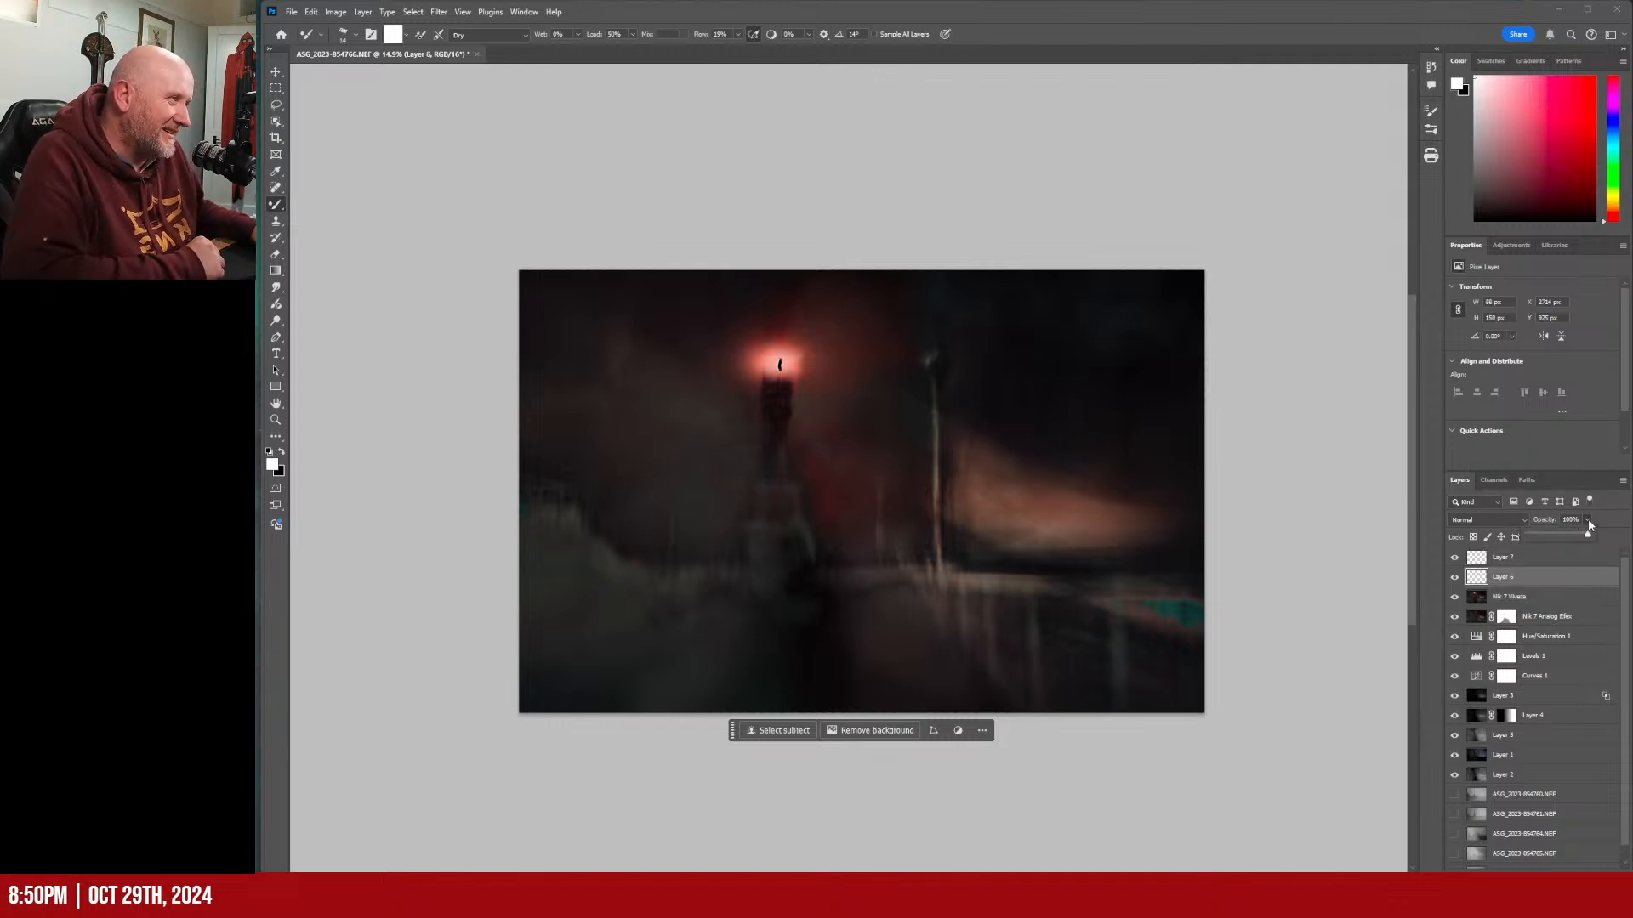
left_click_drag(1584, 536, 1546, 536)
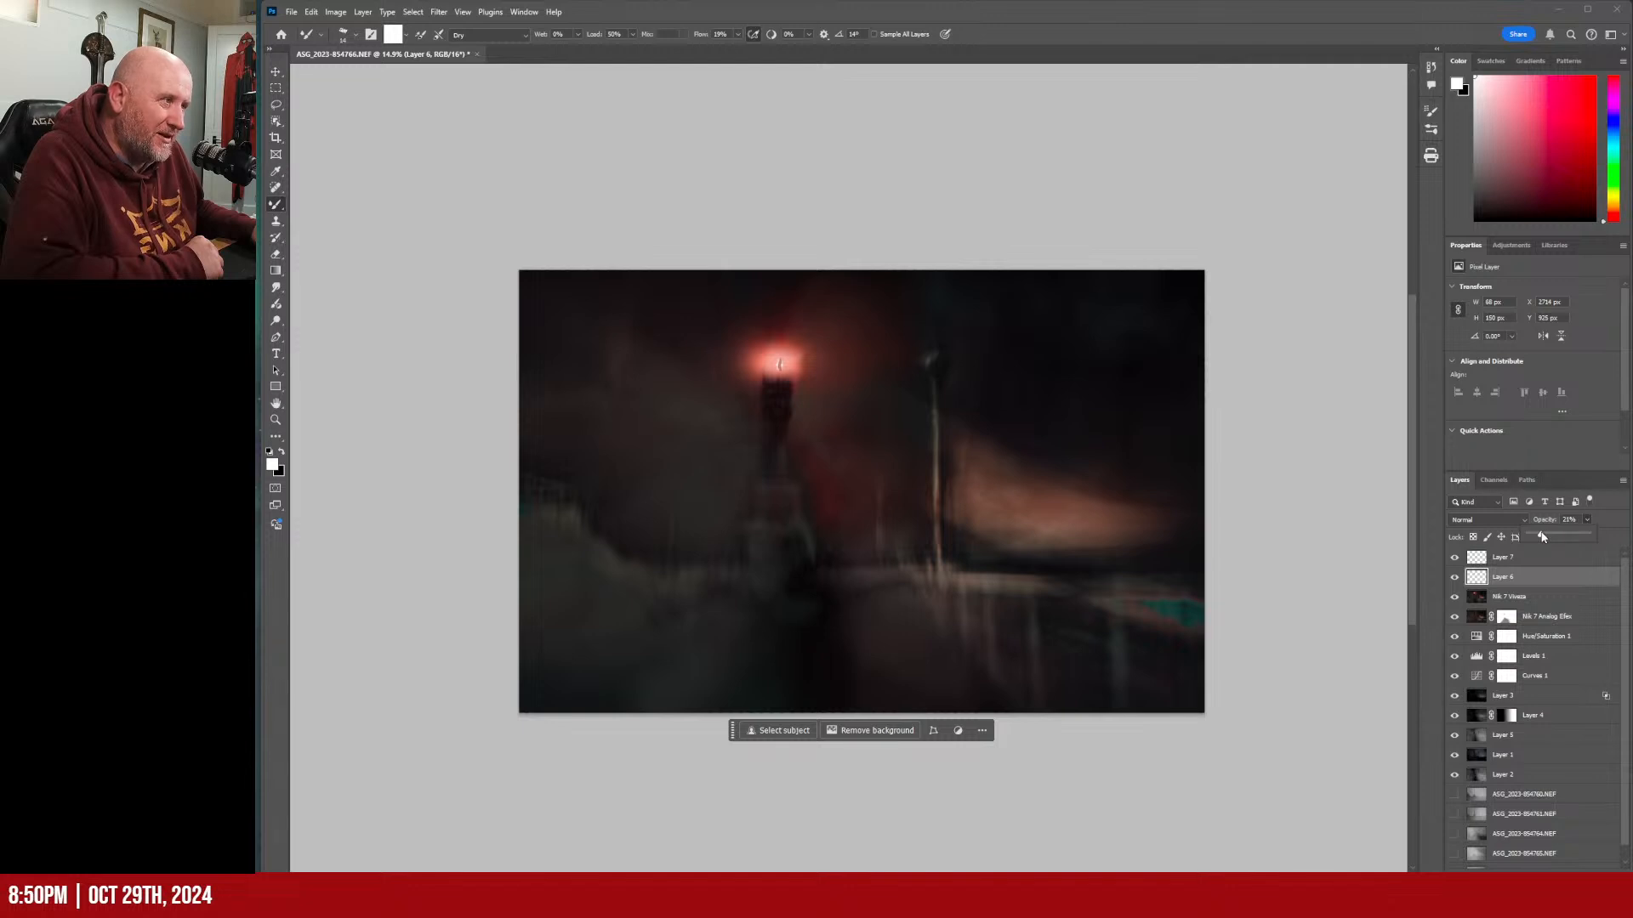
left_click(1548, 558)
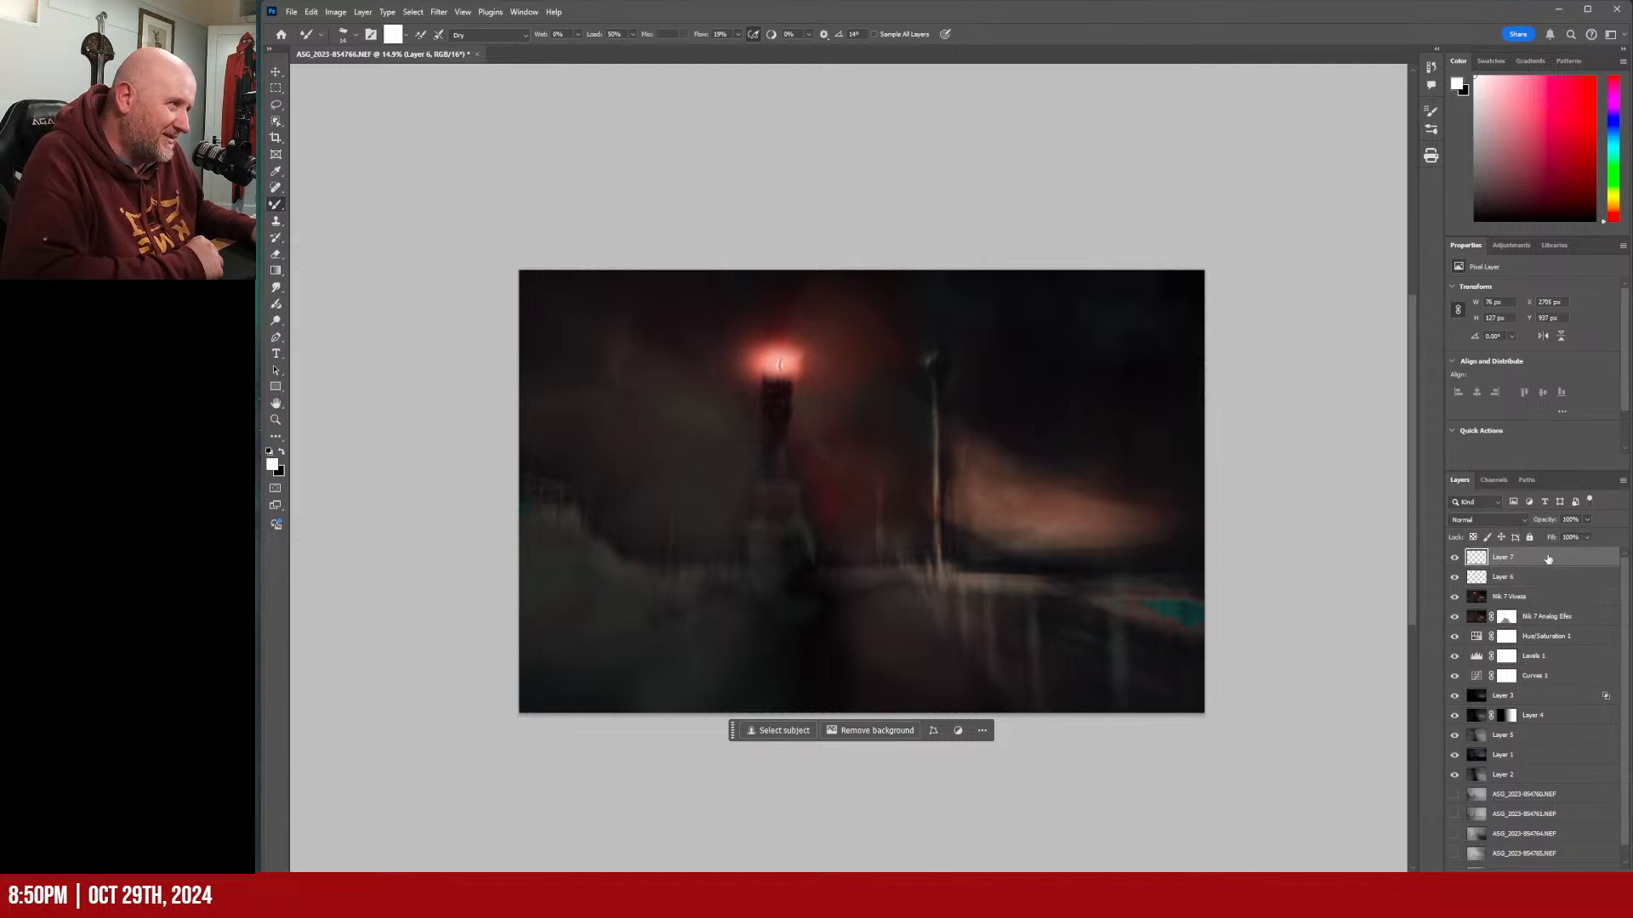
left_click(1587, 520)
left_click_drag(1584, 536, 1563, 539)
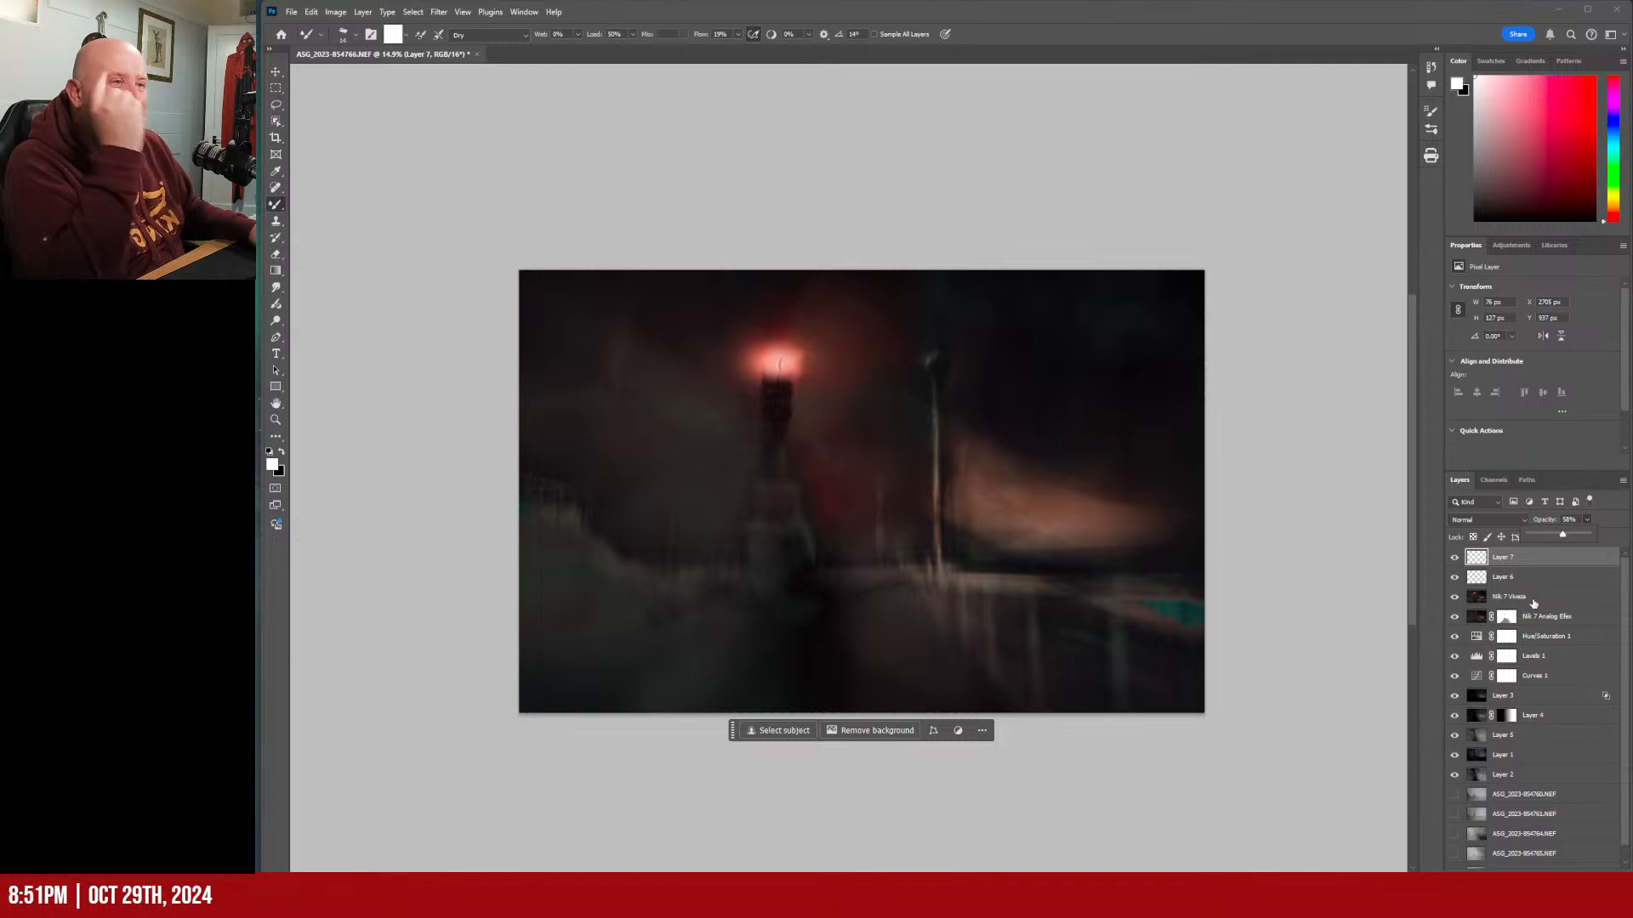
Compare the image with and without the Nik 7 Viveza layer.
left_click(1453, 599)
left_click(1453, 599)
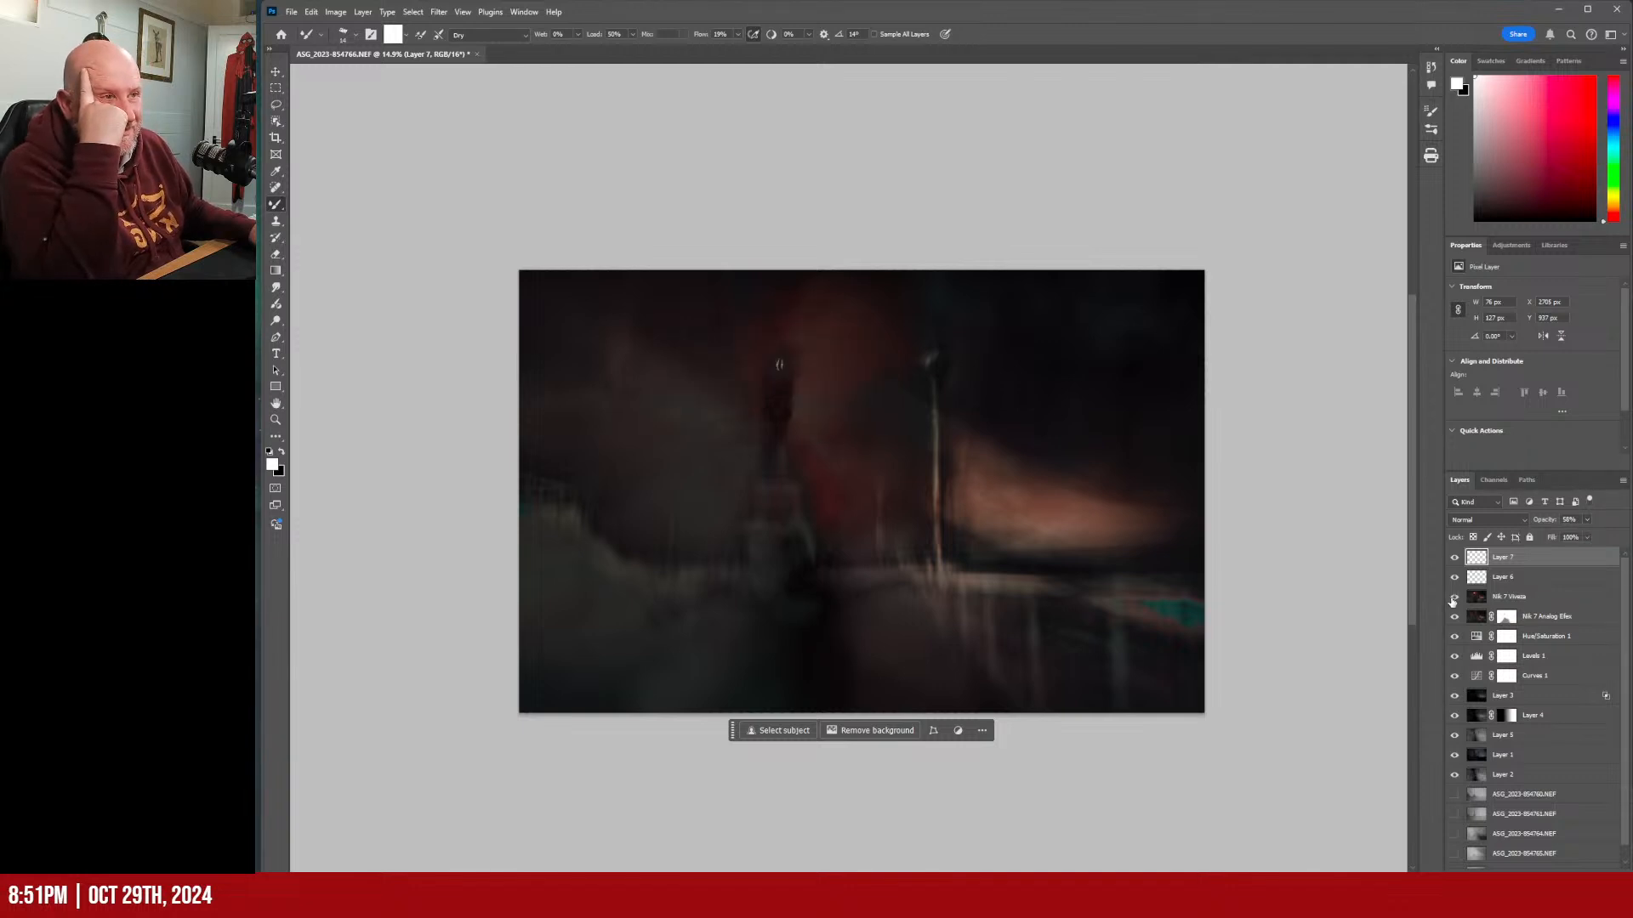
left_click(1454, 599)
Keep Nik 7 Viveza at 100% opacity, add a Curves adjustment layer above it, and raise the RGB curve to brighten the darker tones.
left_click(1581, 596)
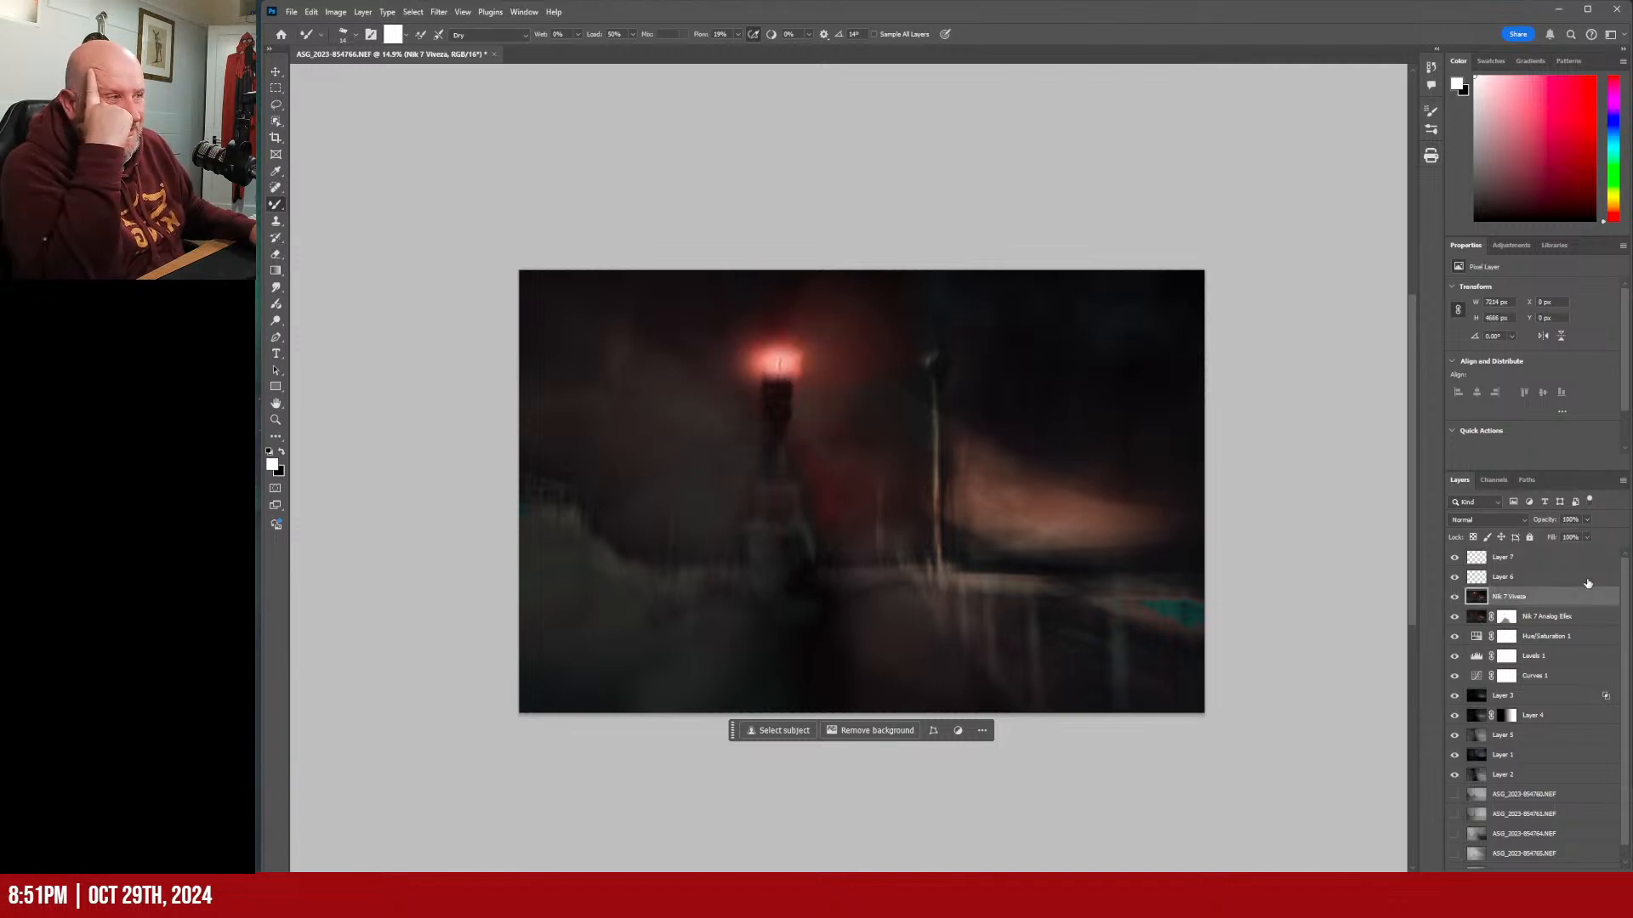
left_click(1586, 520)
left_click_drag(1590, 534, 1629, 541)
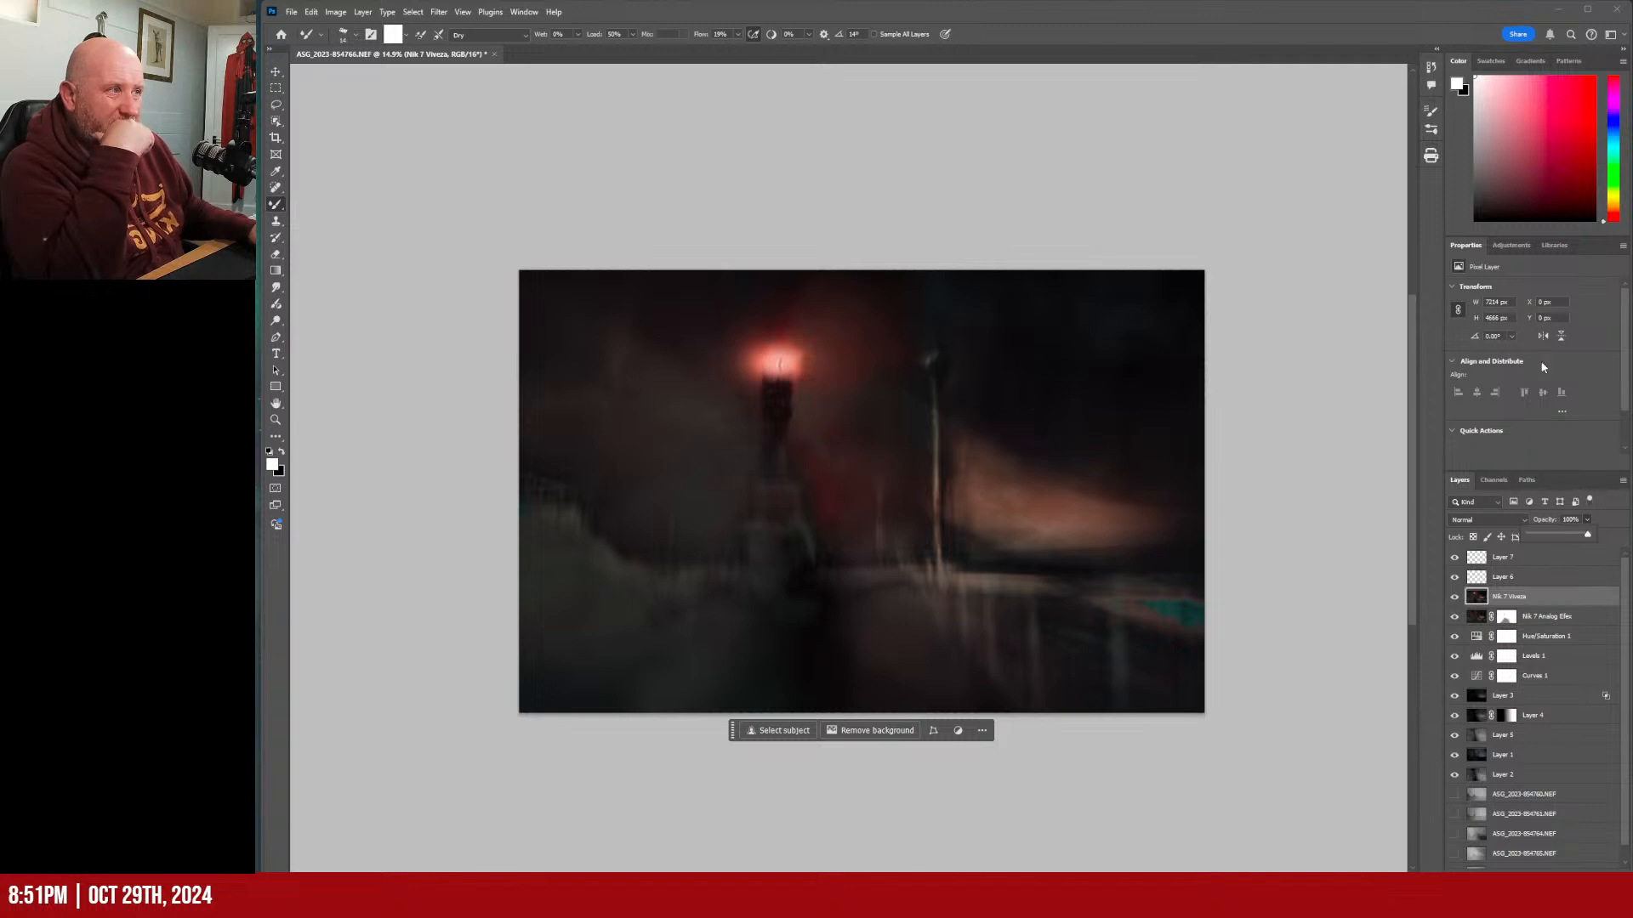
left_click(1510, 249)
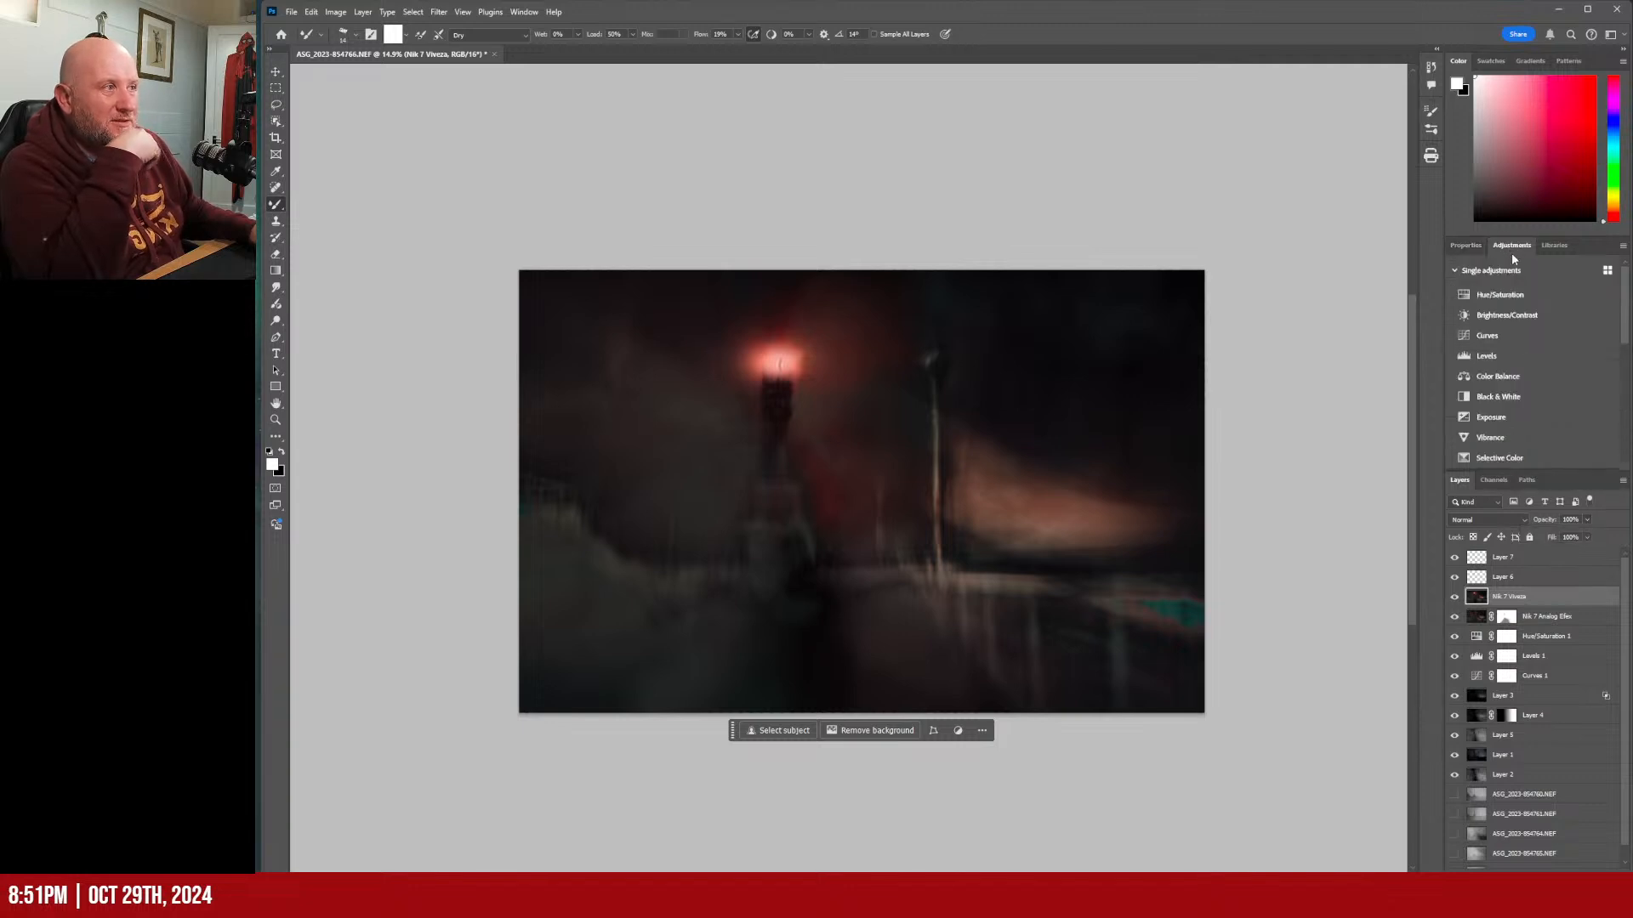
left_click(1508, 335)
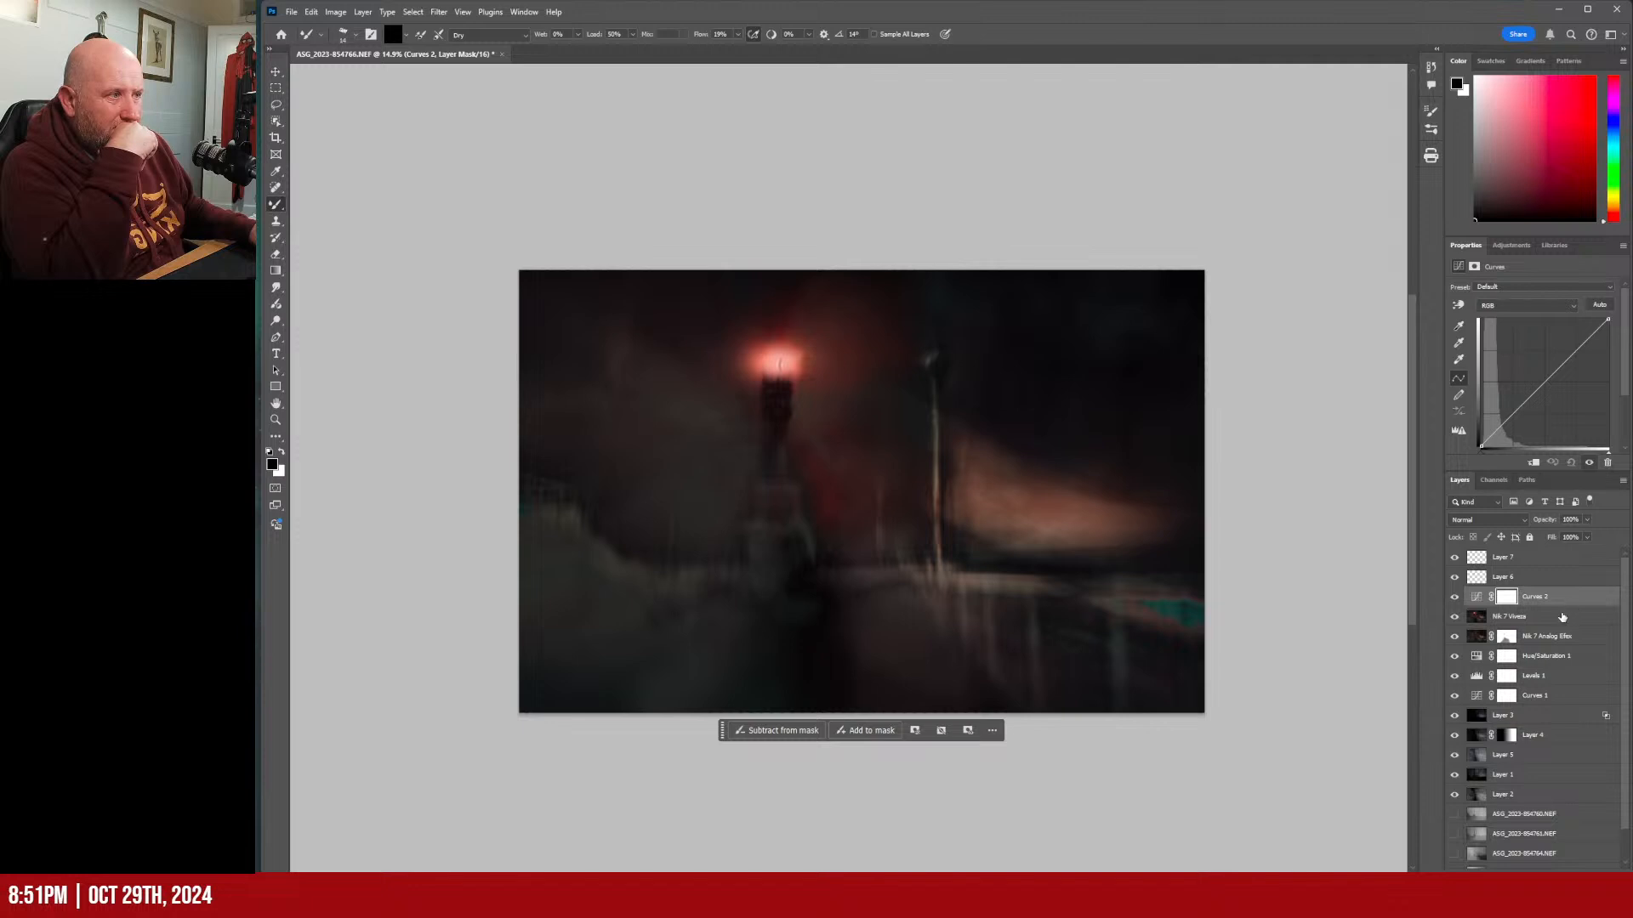
left_click_drag(1543, 383, 1514, 400)
Warm the image in the new Curves layer by slightly lowering the Blue curve's midpoint and raising the Red curve's midpoint.
left_click(1528, 305)
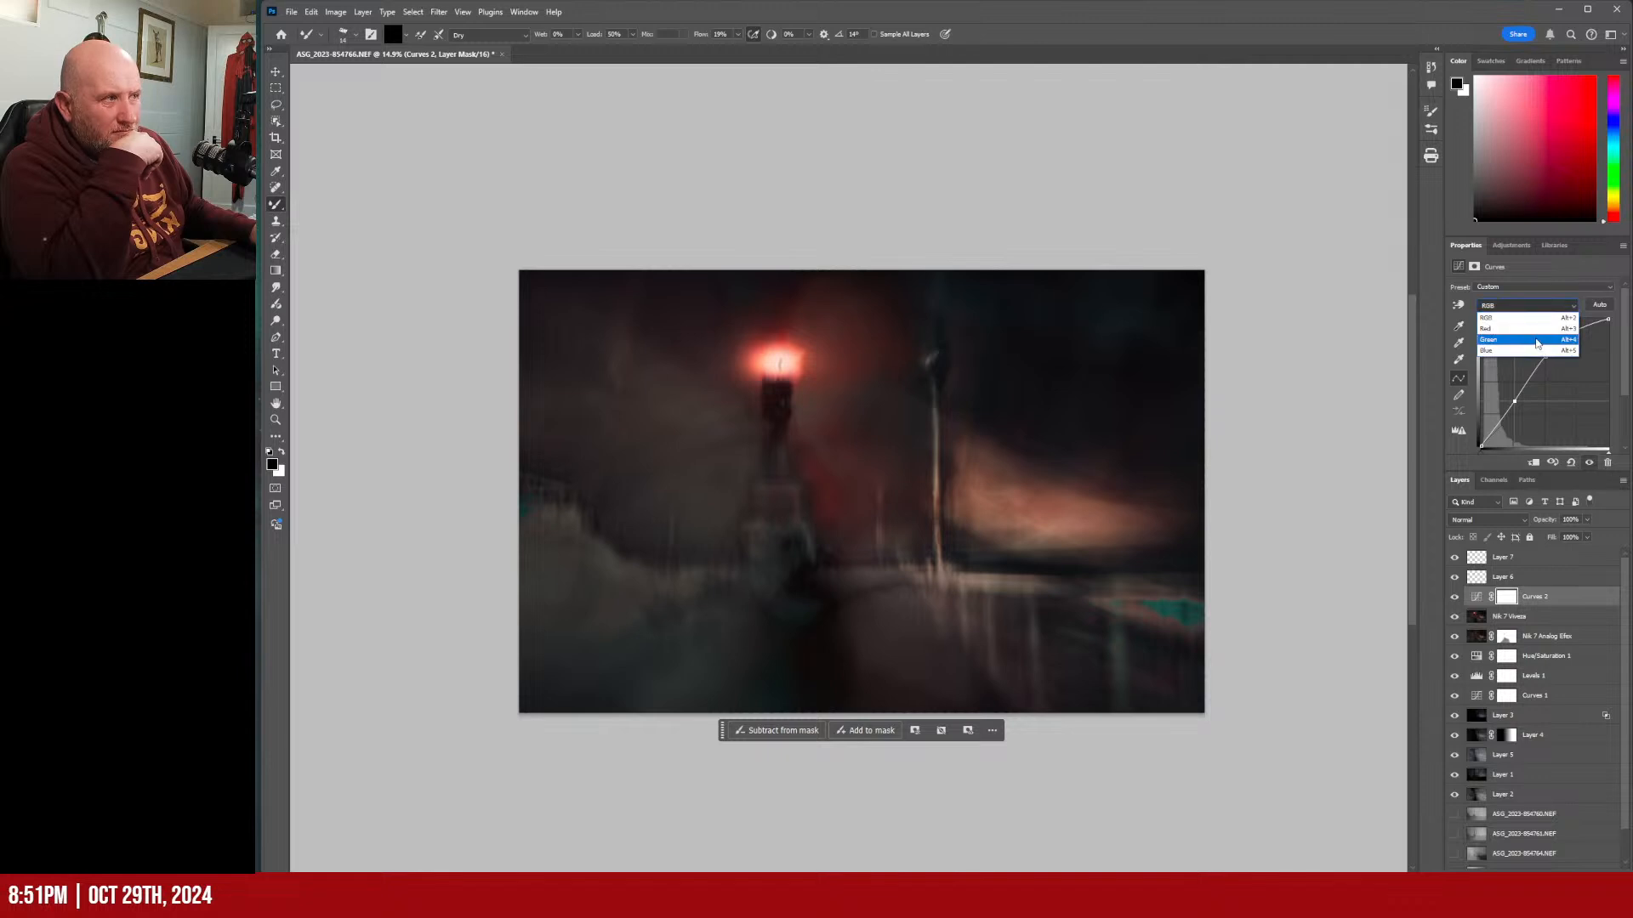
left_click(1527, 350)
mouse_move(1546, 384)
left_mouse_down()
mouse_move(1561, 406)
mouse_move(1543, 375)
mouse_move(1545, 390)
left_mouse_up()
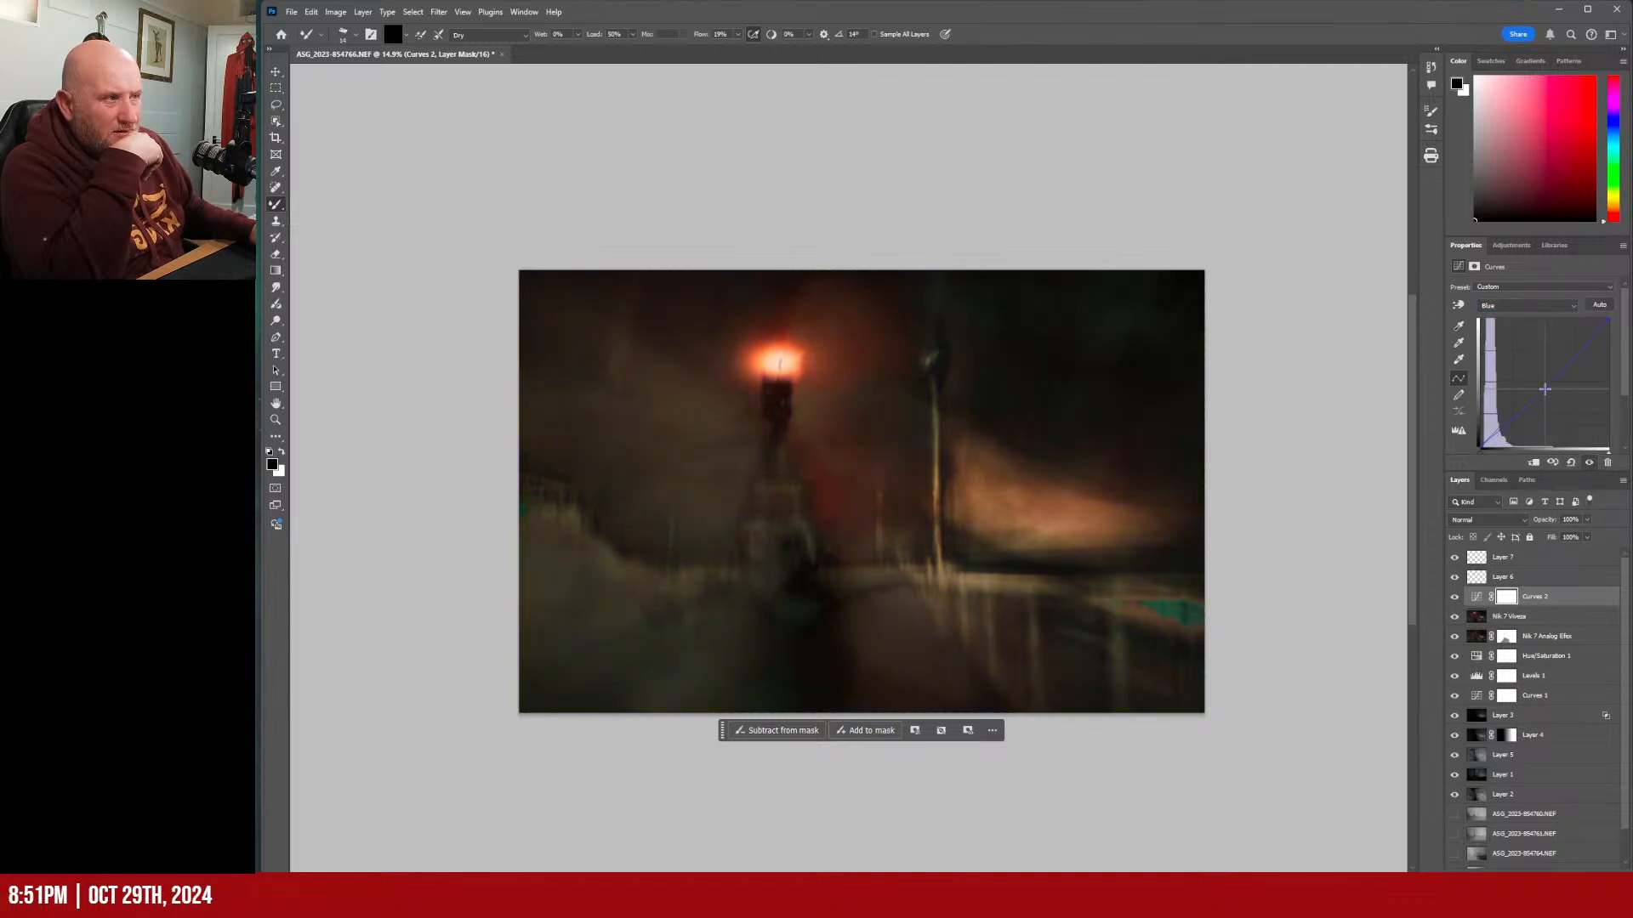
left_click(1528, 305)
left_click(1527, 329)
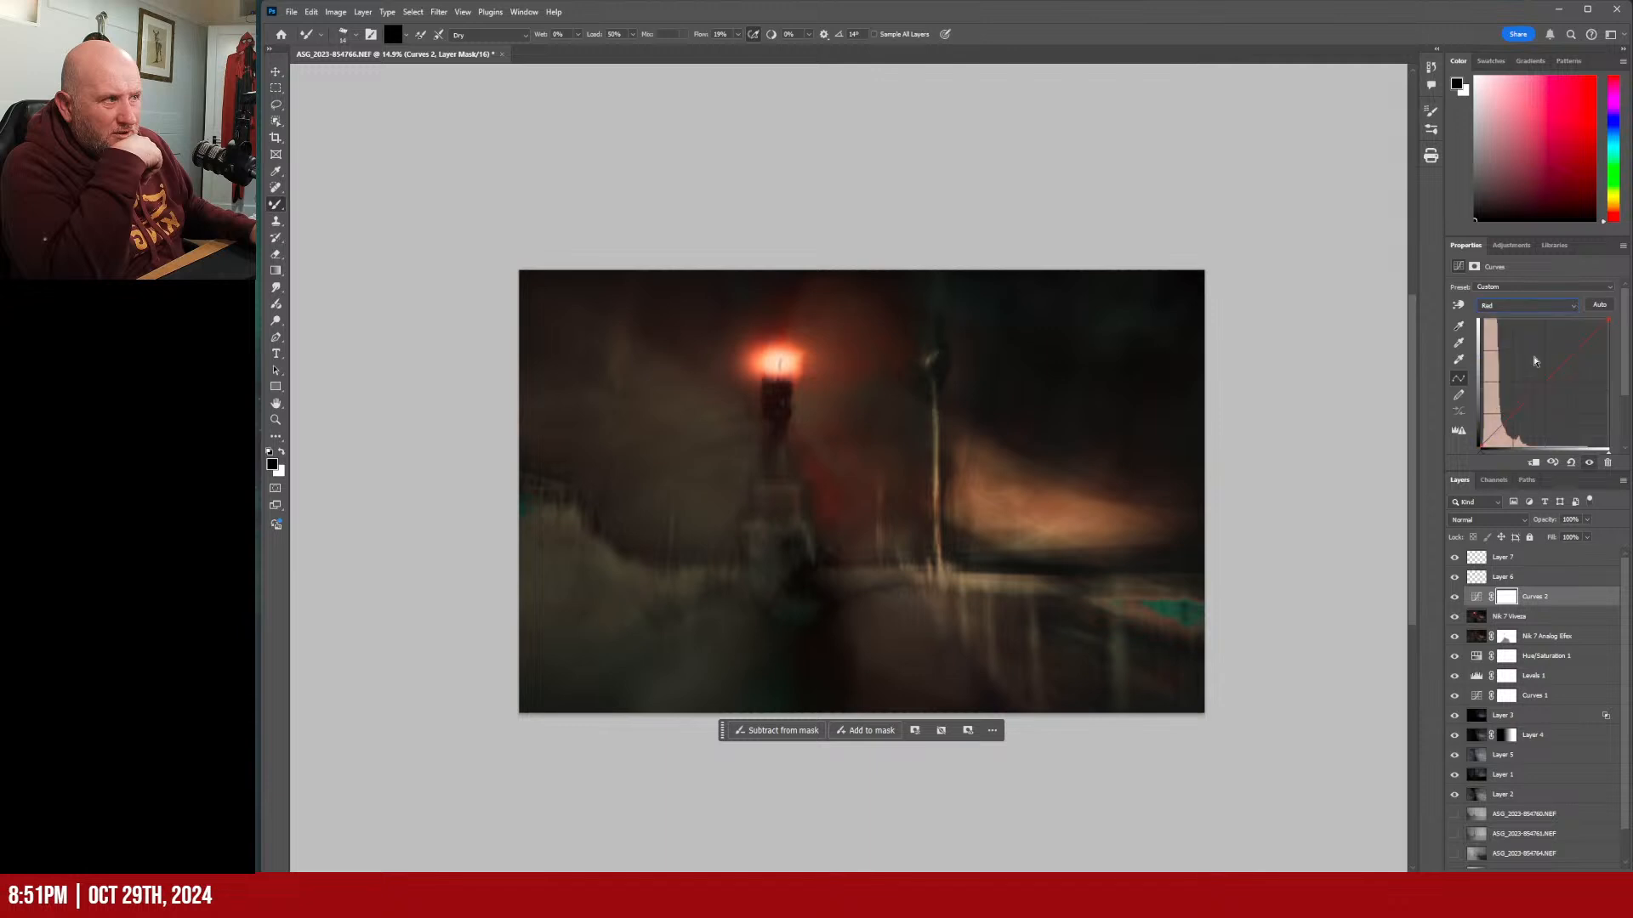
left_click_drag(1544, 383, 1543, 374)
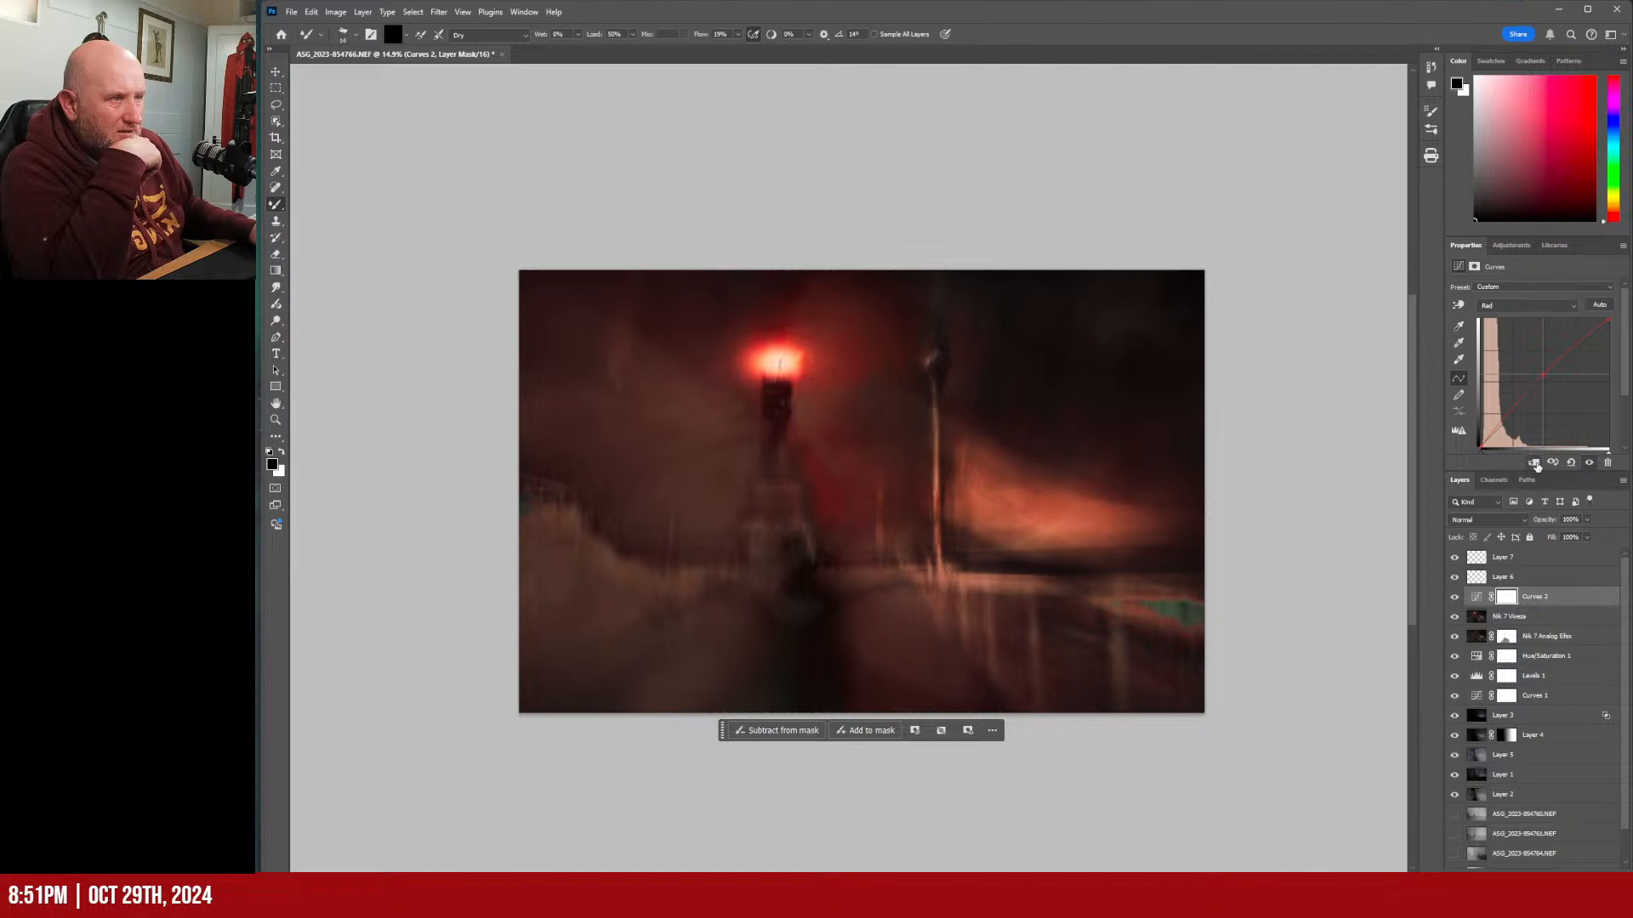
Clip the Curves 2 adjustment to the Nik 7 Viveza layer and compare the image with and without it.
left_click(1534, 464)
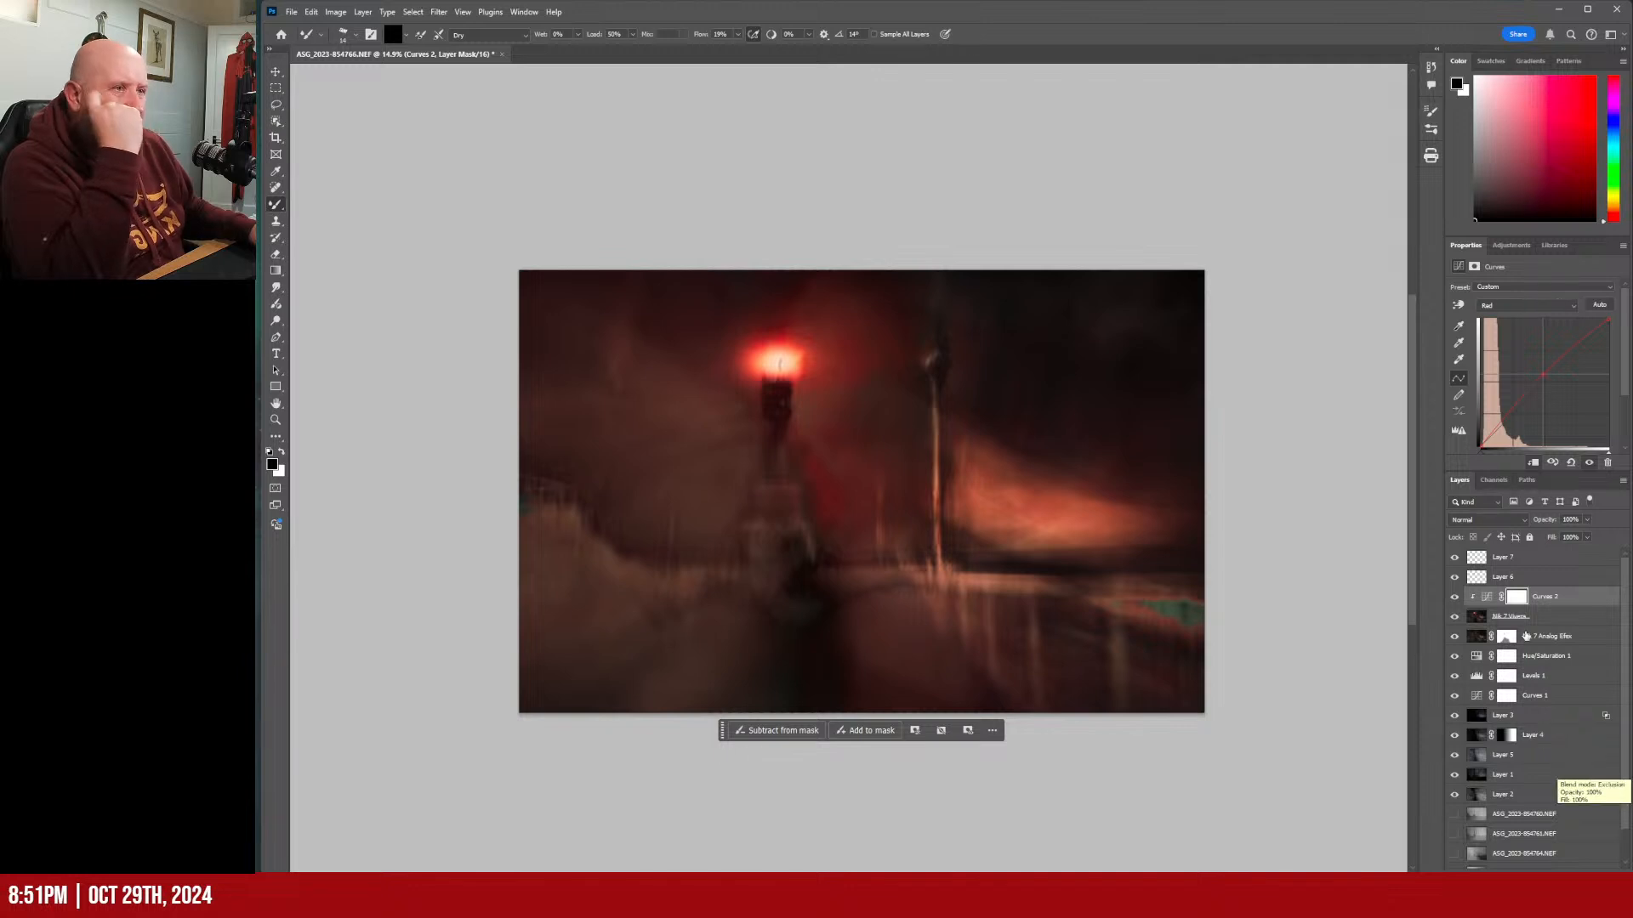
left_click(1454, 596)
left_click(1454, 597)
left_click(1454, 599)
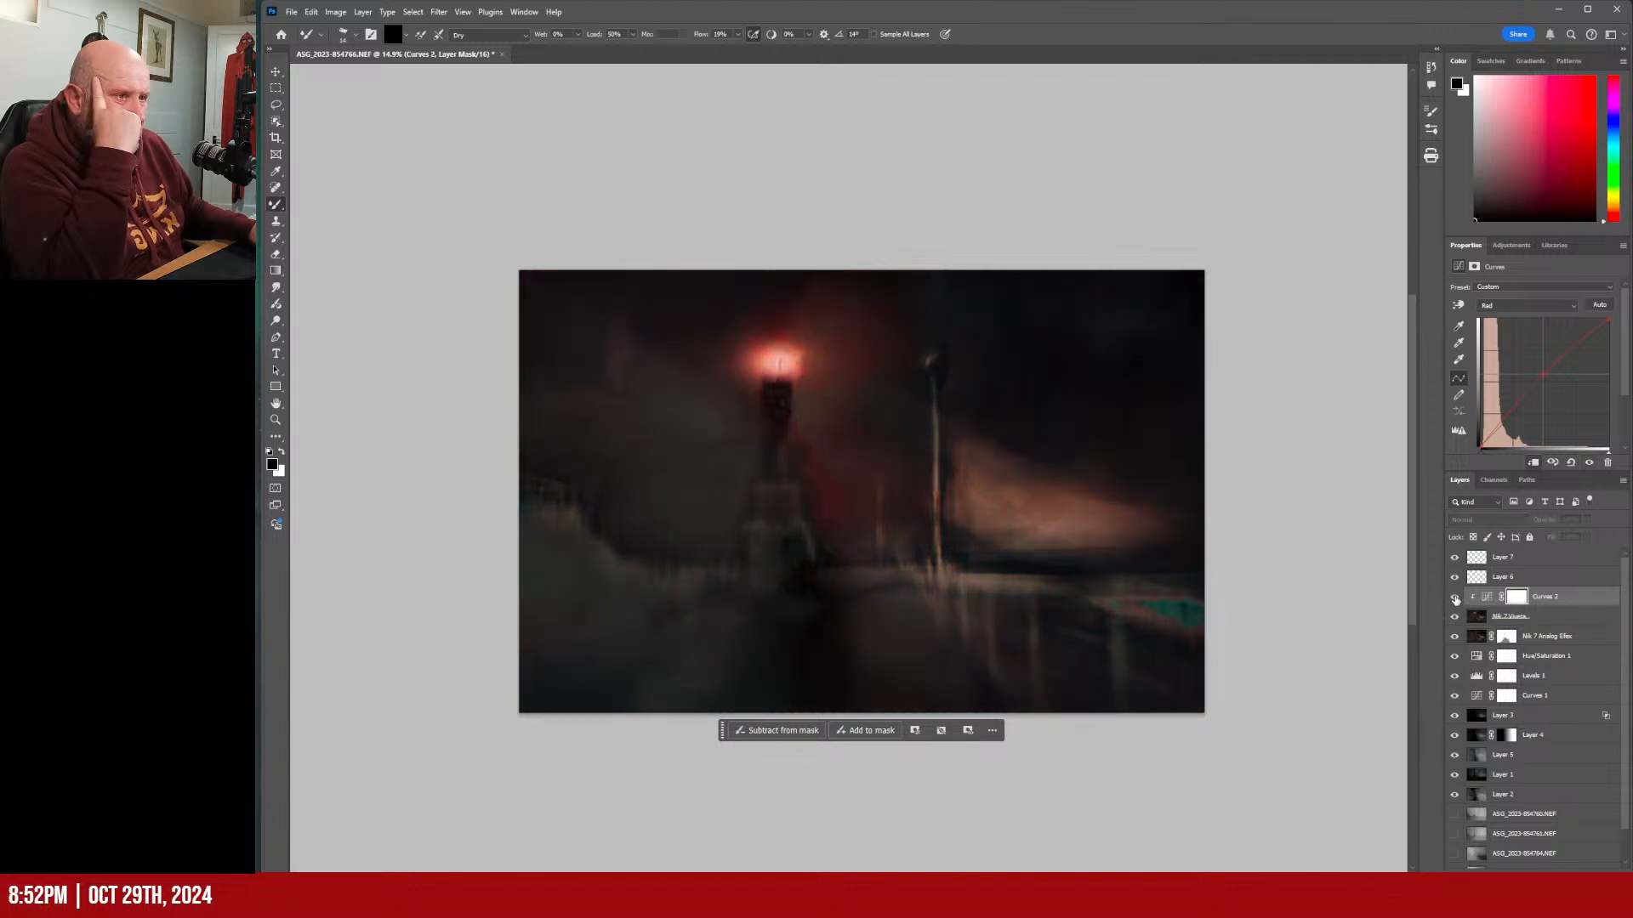
left_click(1454, 598)
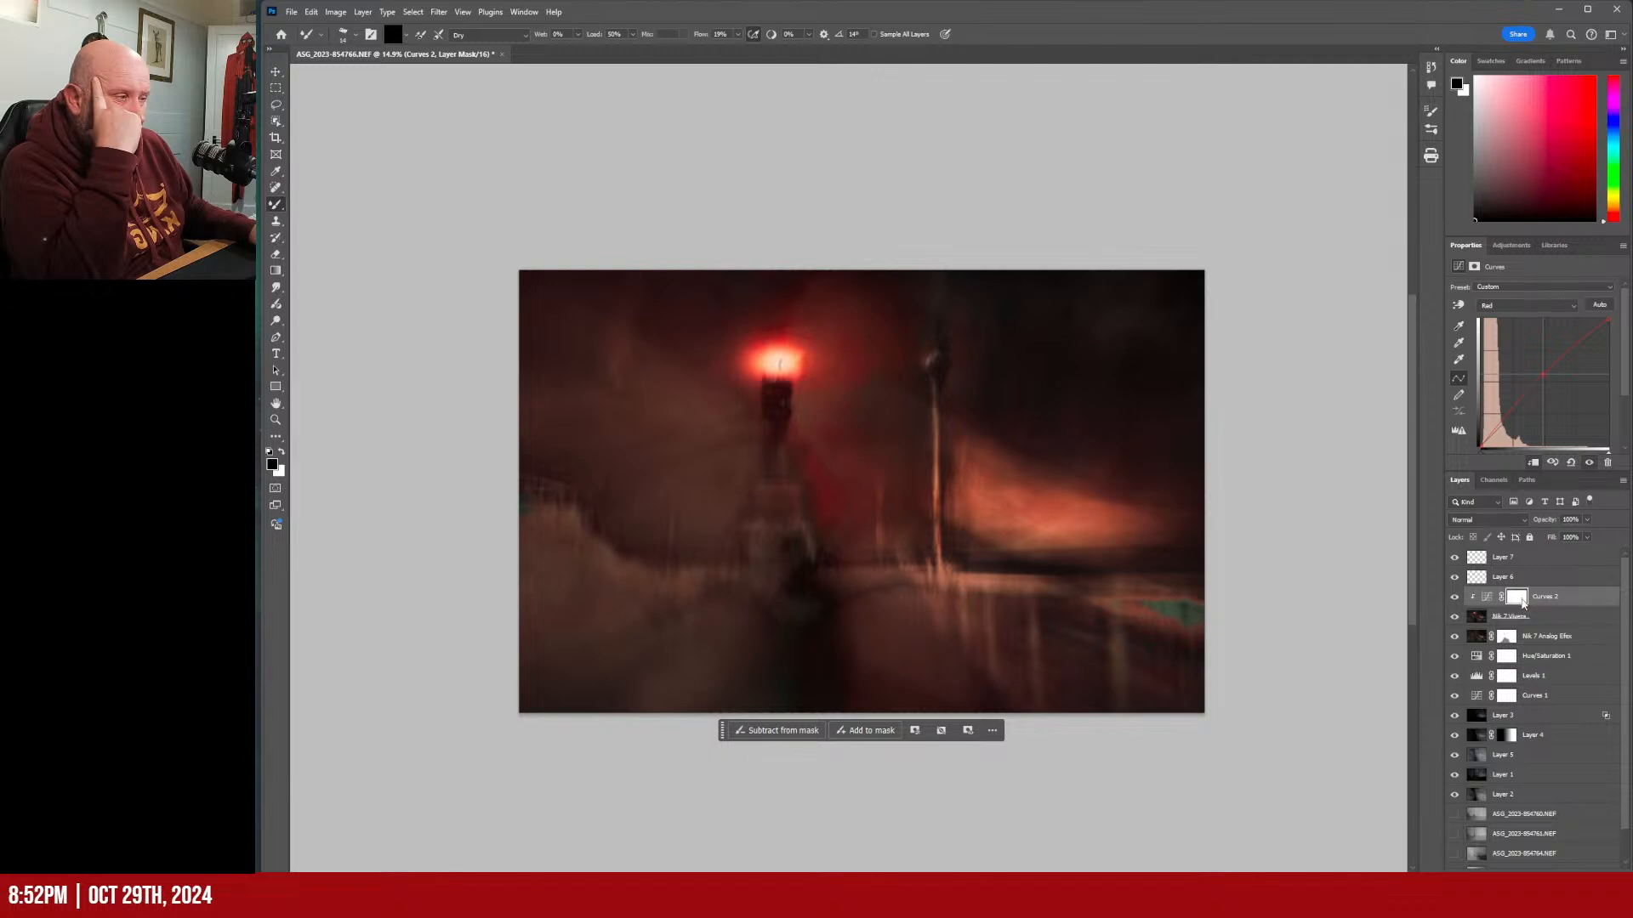
Replace the white layer mask on Curves 2 with a black one that hides the whole adjustment.
right_click(1521, 601)
left_click(1538, 625)
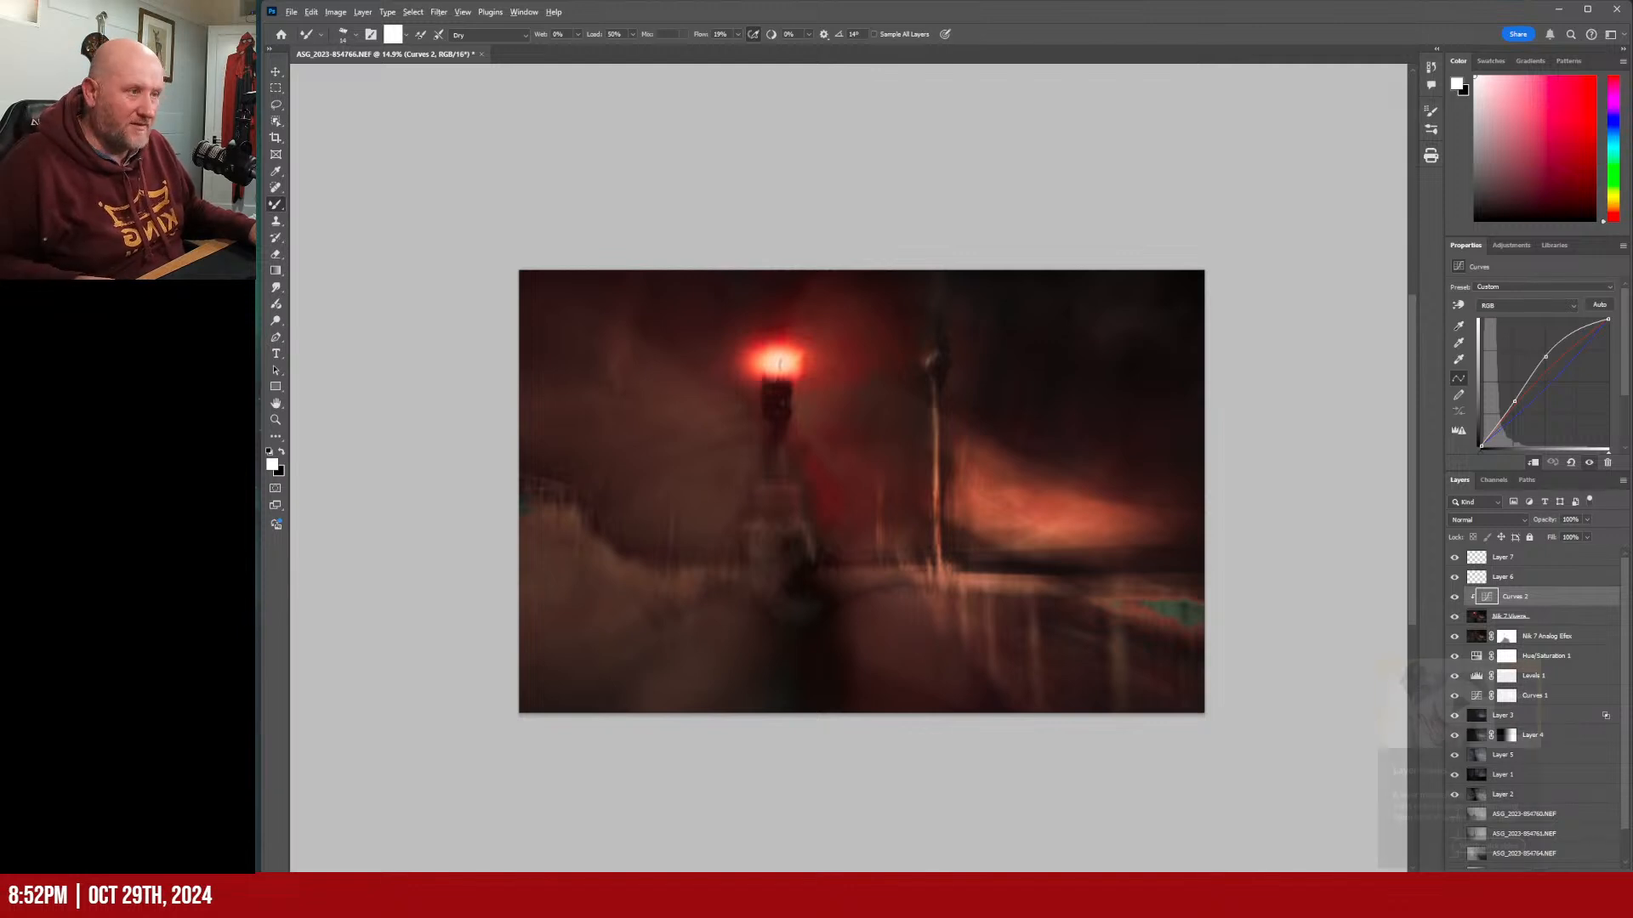
left_click(1520, 878, "alt")
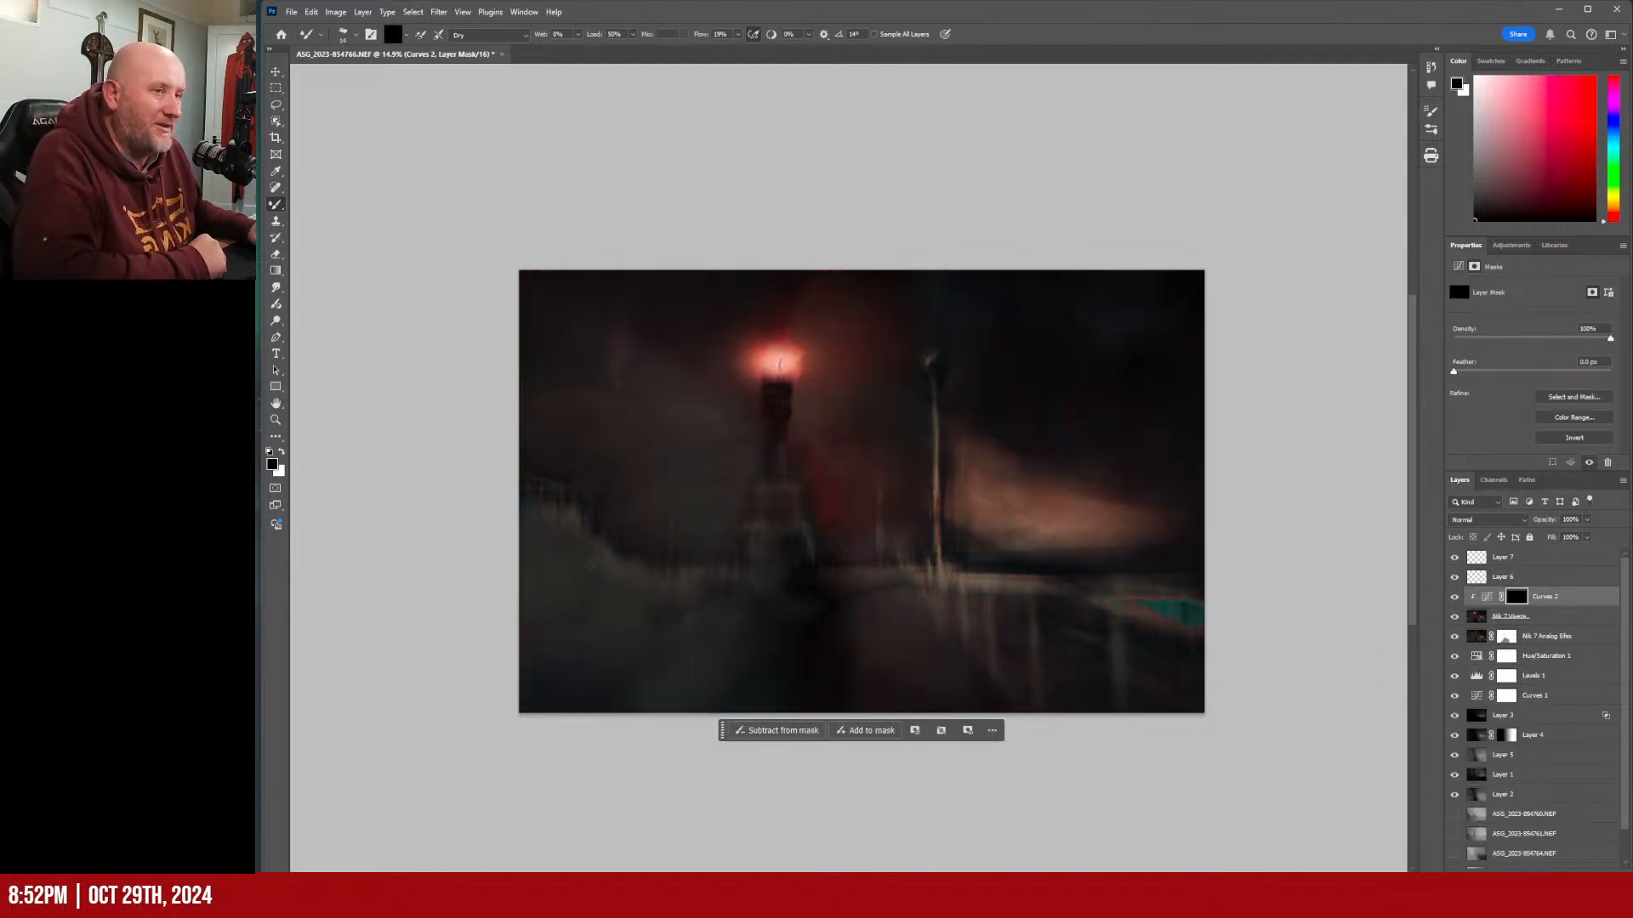
Set up the Brush tool with the Soft Round Pressure Opacity and Flow preset, enlarged enough to span the entire lamp glow.
right_click(276, 205)
left_click(340, 205)
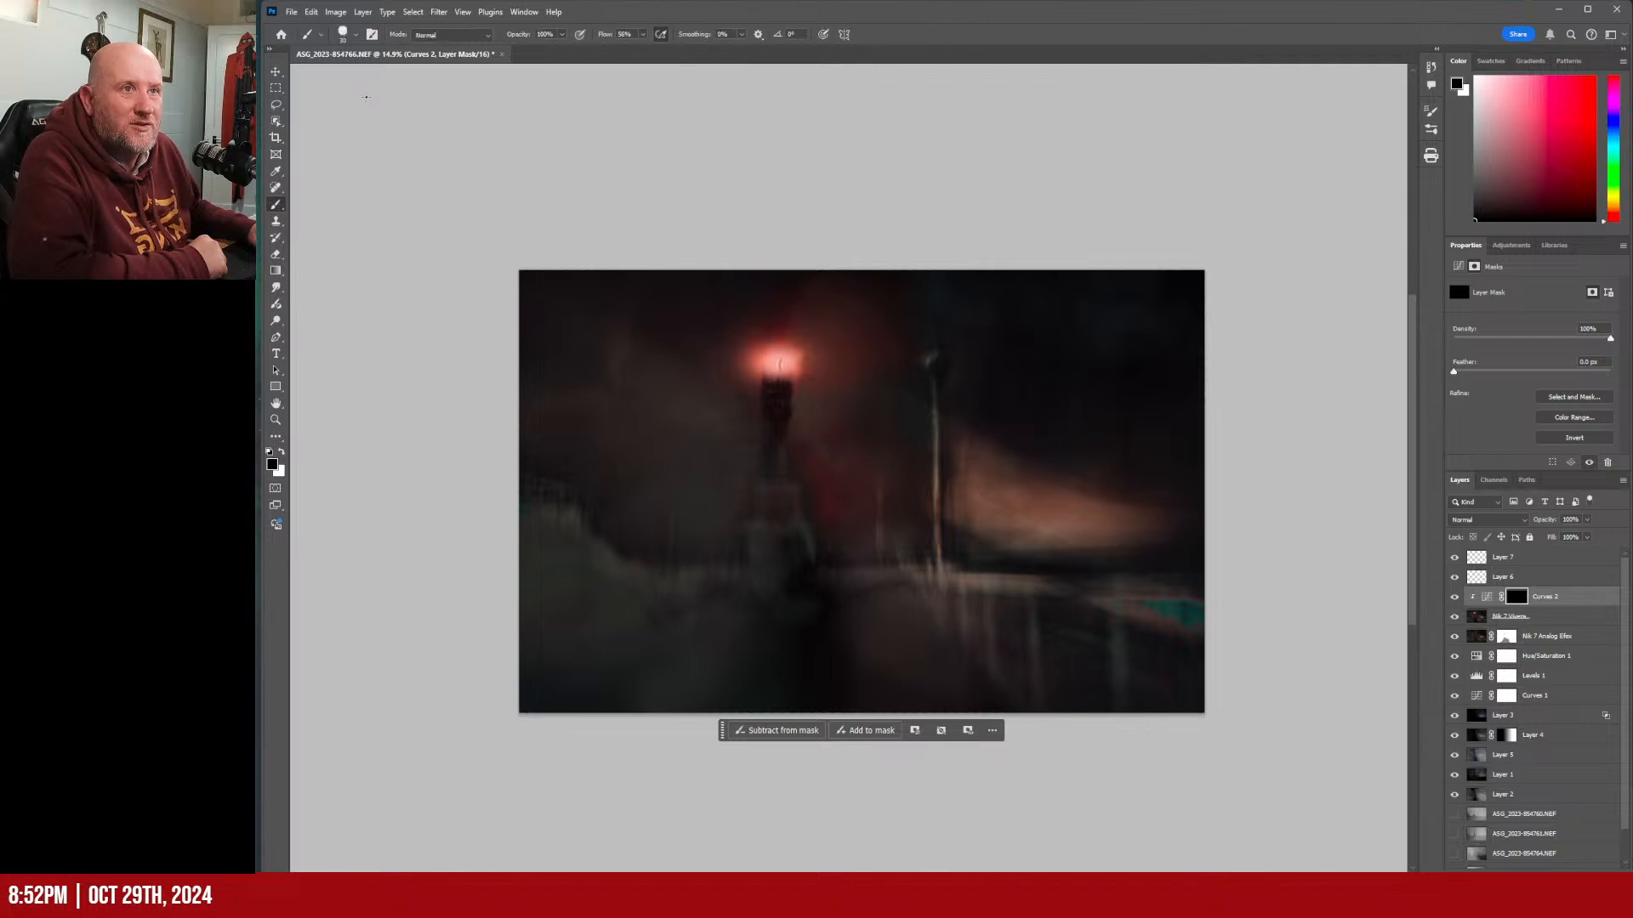
left_click(356, 35)
scroll(368, 242, "up", 3)
scroll(368, 241, "up", 1)
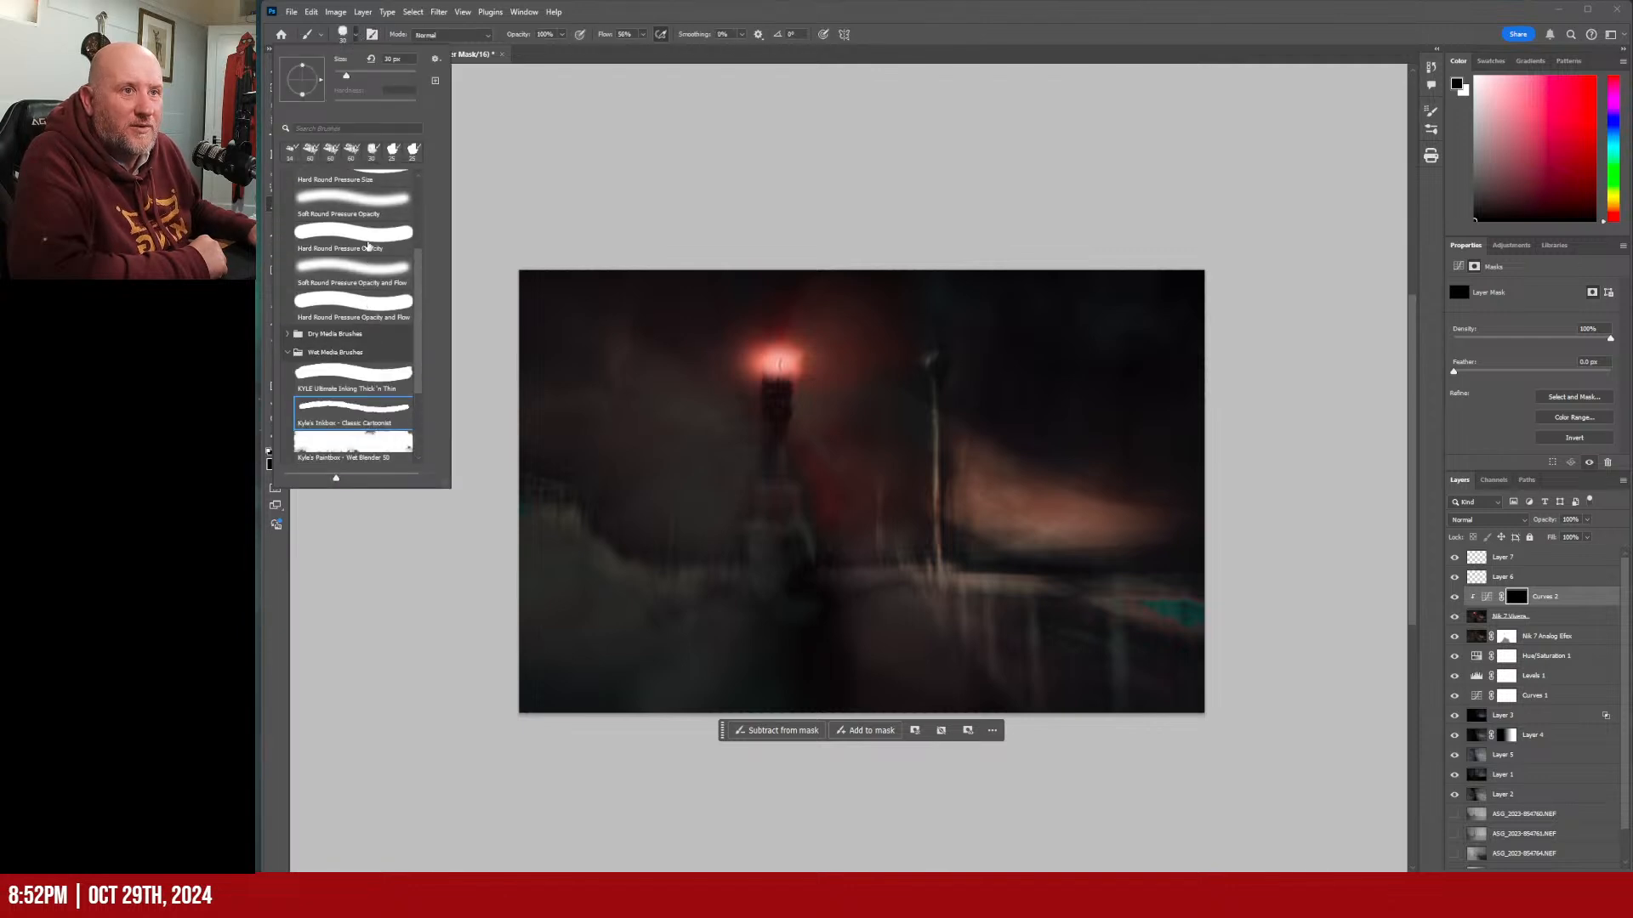
left_click(355, 269)
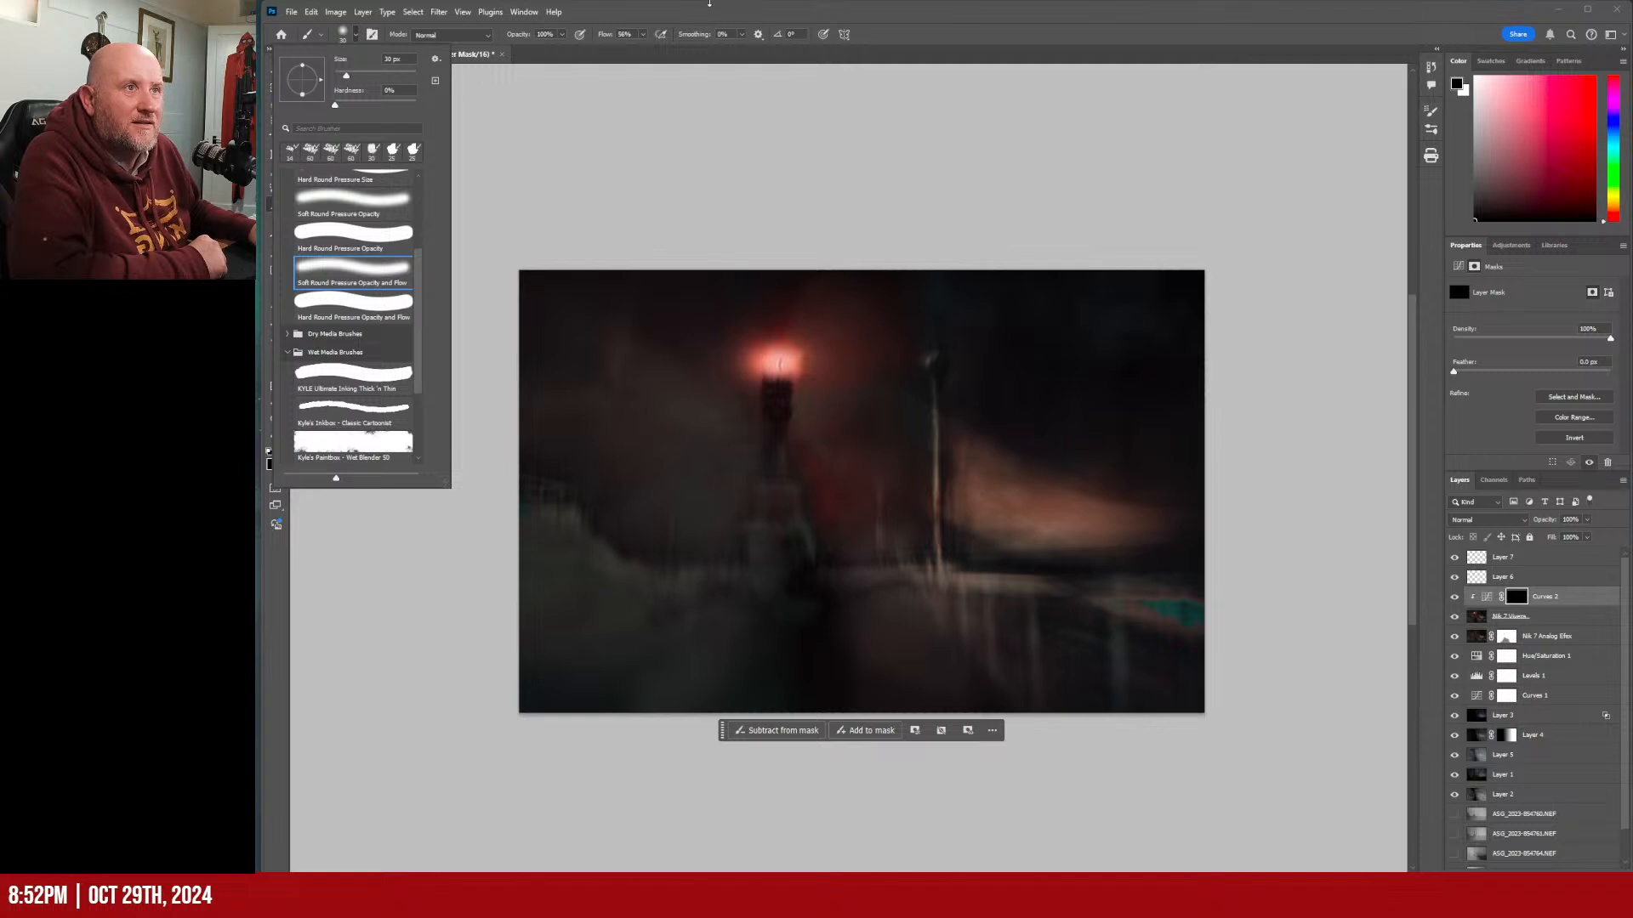
left_click(709, 3)
key("bracketright")
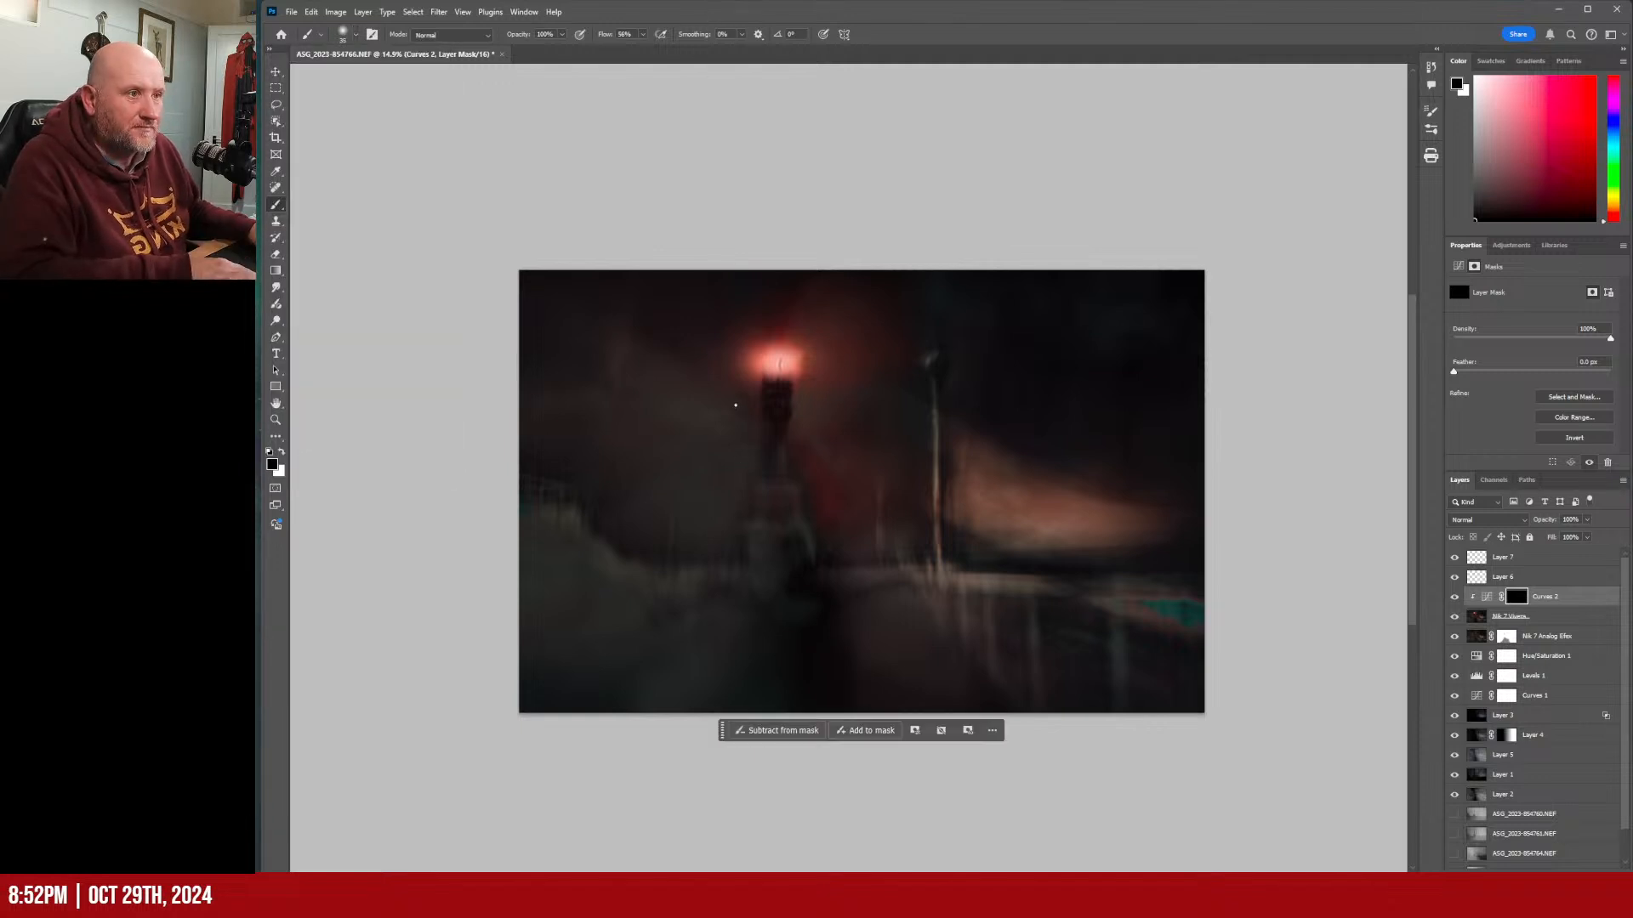
key("bracketright")
key("bracketright")
key("bracketright")
key("bracketright")
key("bracketright")
key("bracketright")
key("bracketright")
key("bracketright")
key("bracketright")
key("bracketright")
key("bracketright")
key("bracketright")
key("bracketright")
key("bracketright")
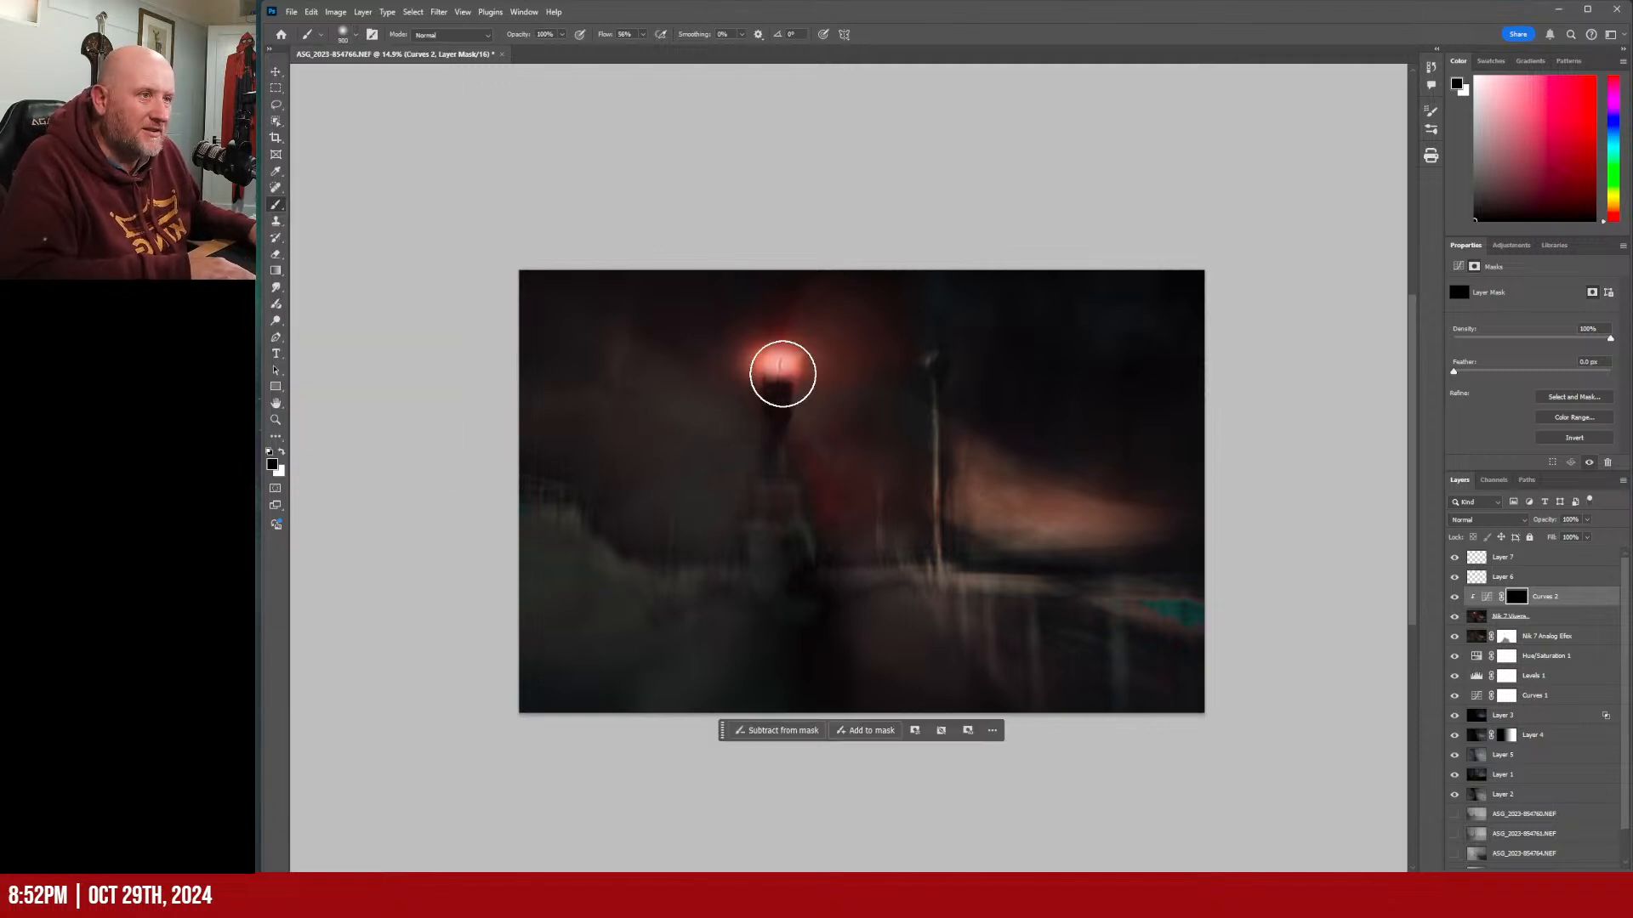
key("bracketright")
key("bracketright")
key("bracketright")
key("bracketright")
key("bracketright")
key("bracketright")
key("bracketright")
key("bracketright")
key("bracketright")
key("bracketright")
key("bracketright")
key("bracketright")
key("bracketright")
key("bracketright")
key("bracketright")
key("bracketright")
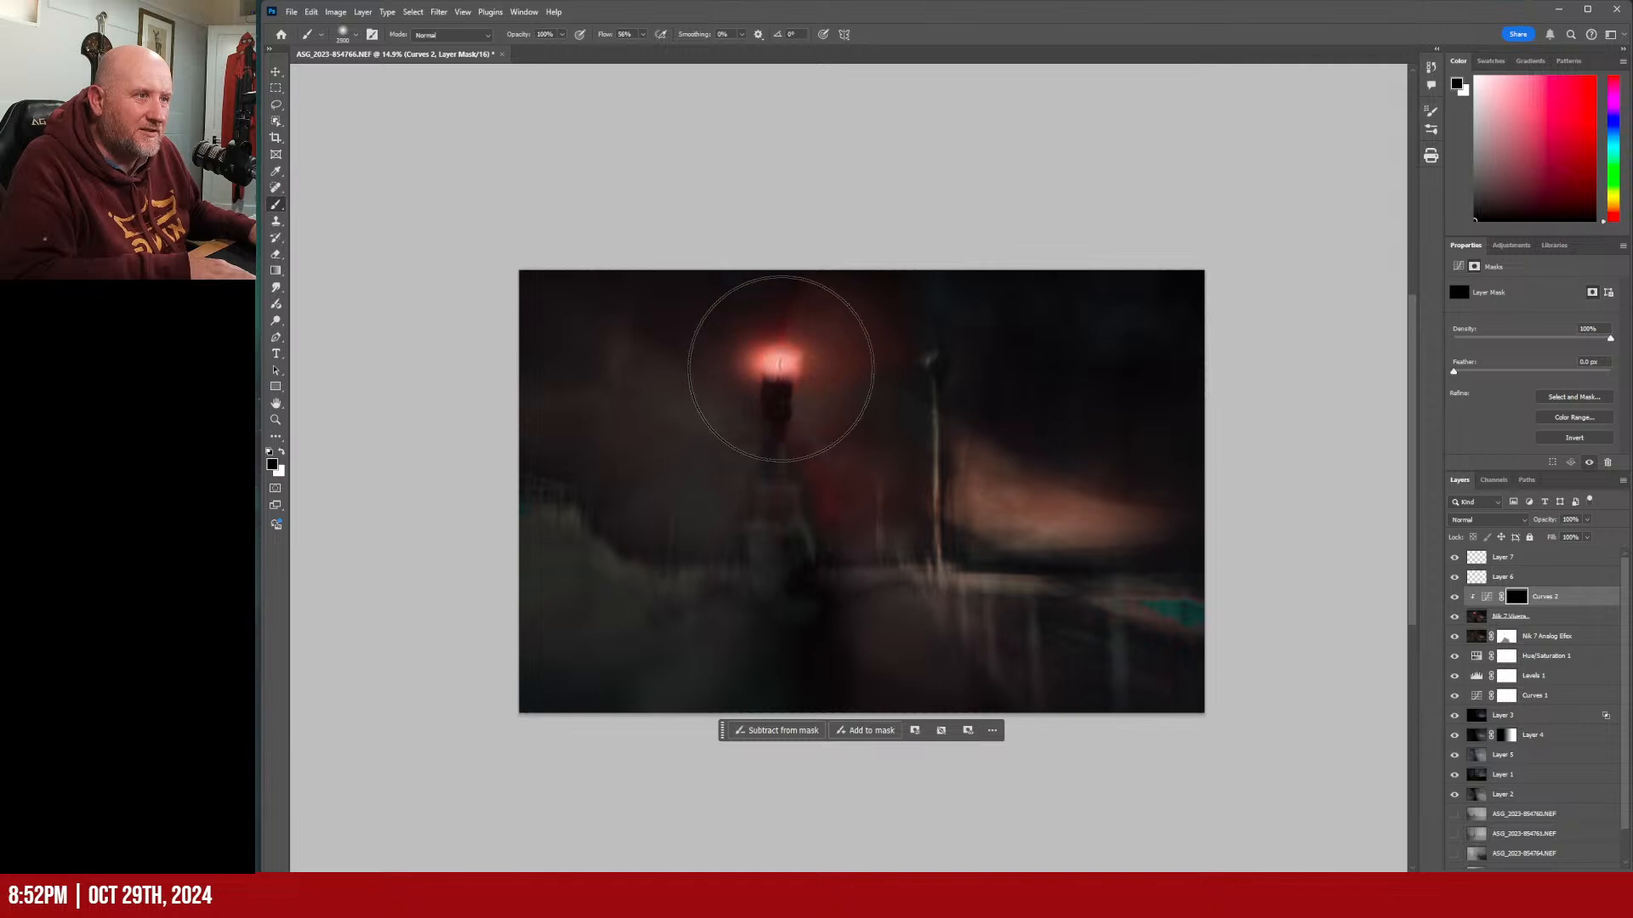
key("bracketright")
key("bracketright")
key("bracketright")
key("bracketright")
key("bracketright")
key("bracketright")
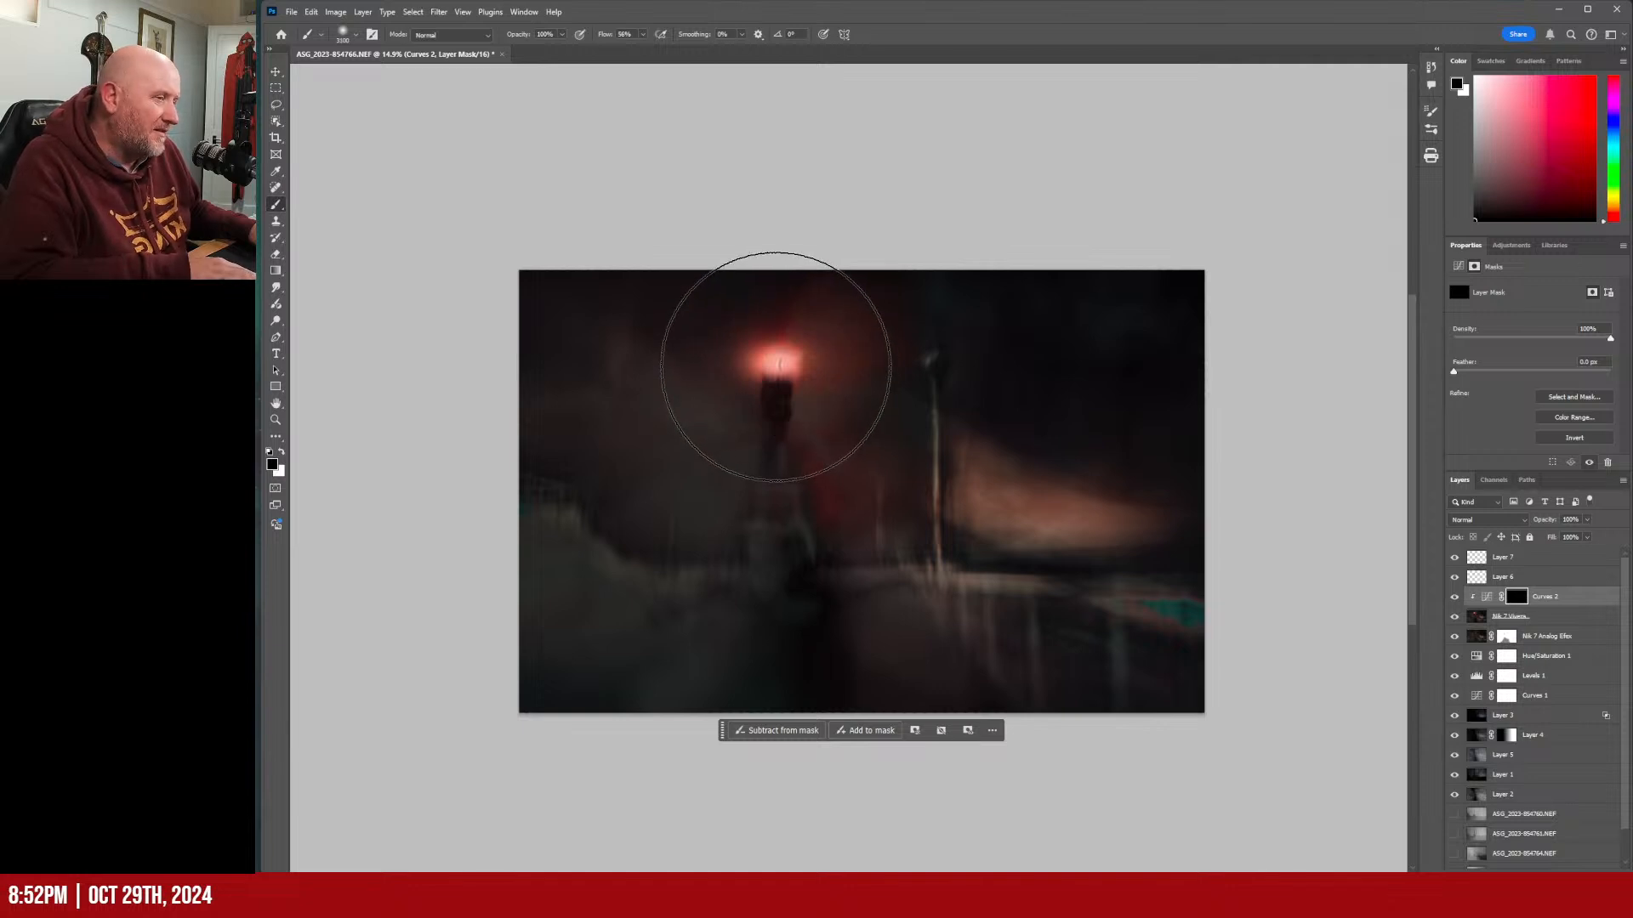
Paint white at 35% brush opacity on the Curves 2 mask over the lamp and the area around it.
left_click(561, 35)
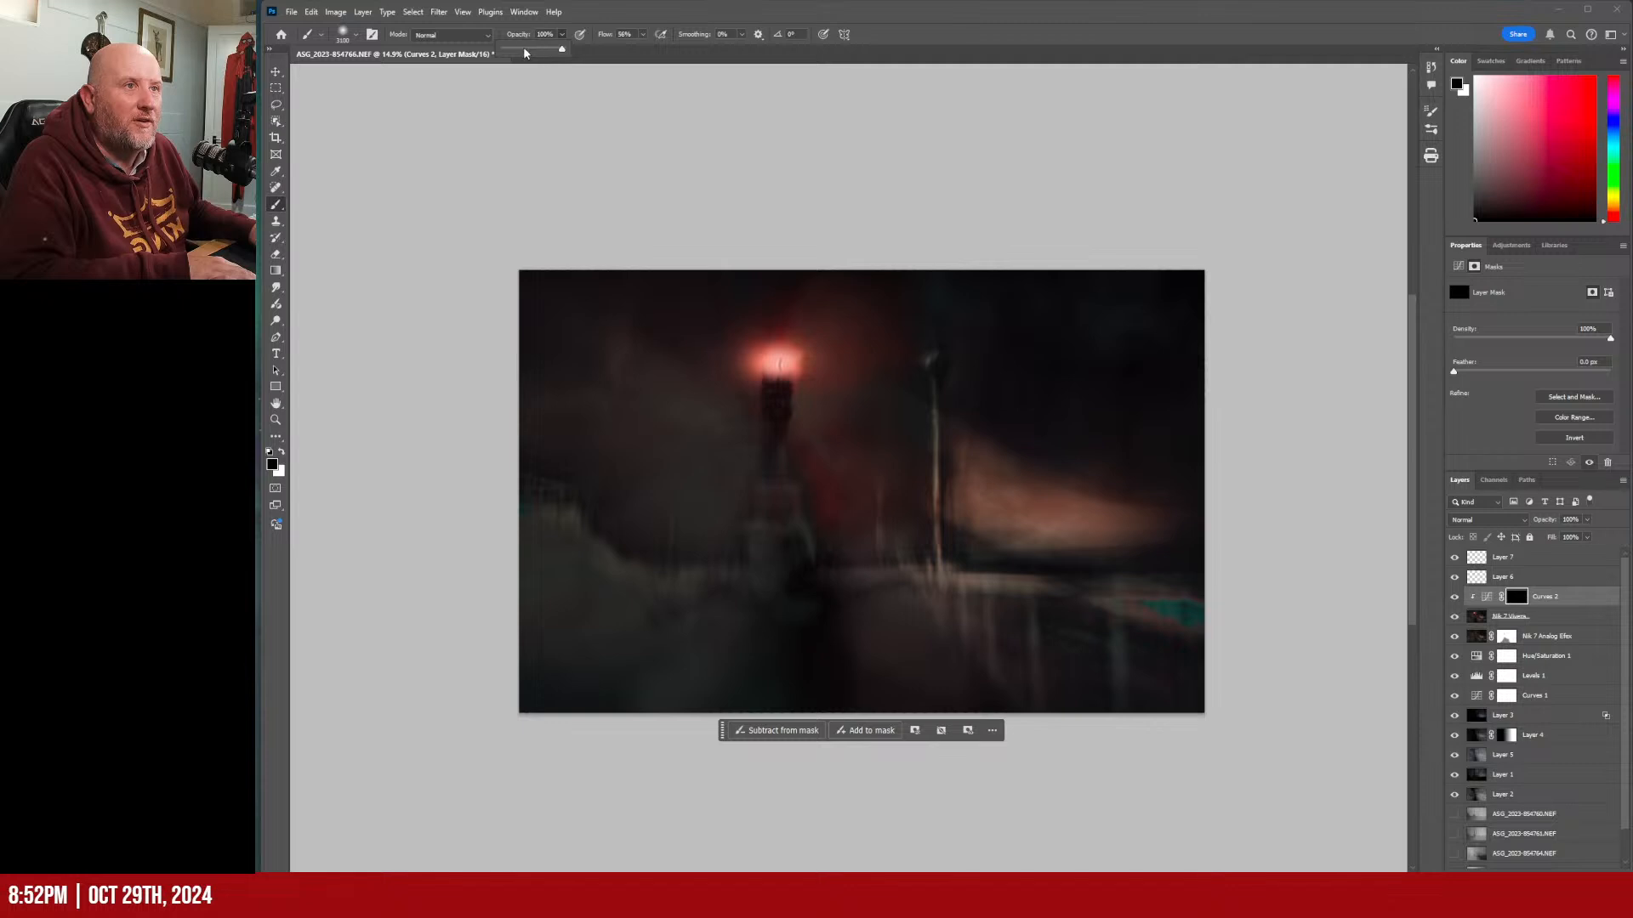
left_click(524, 49)
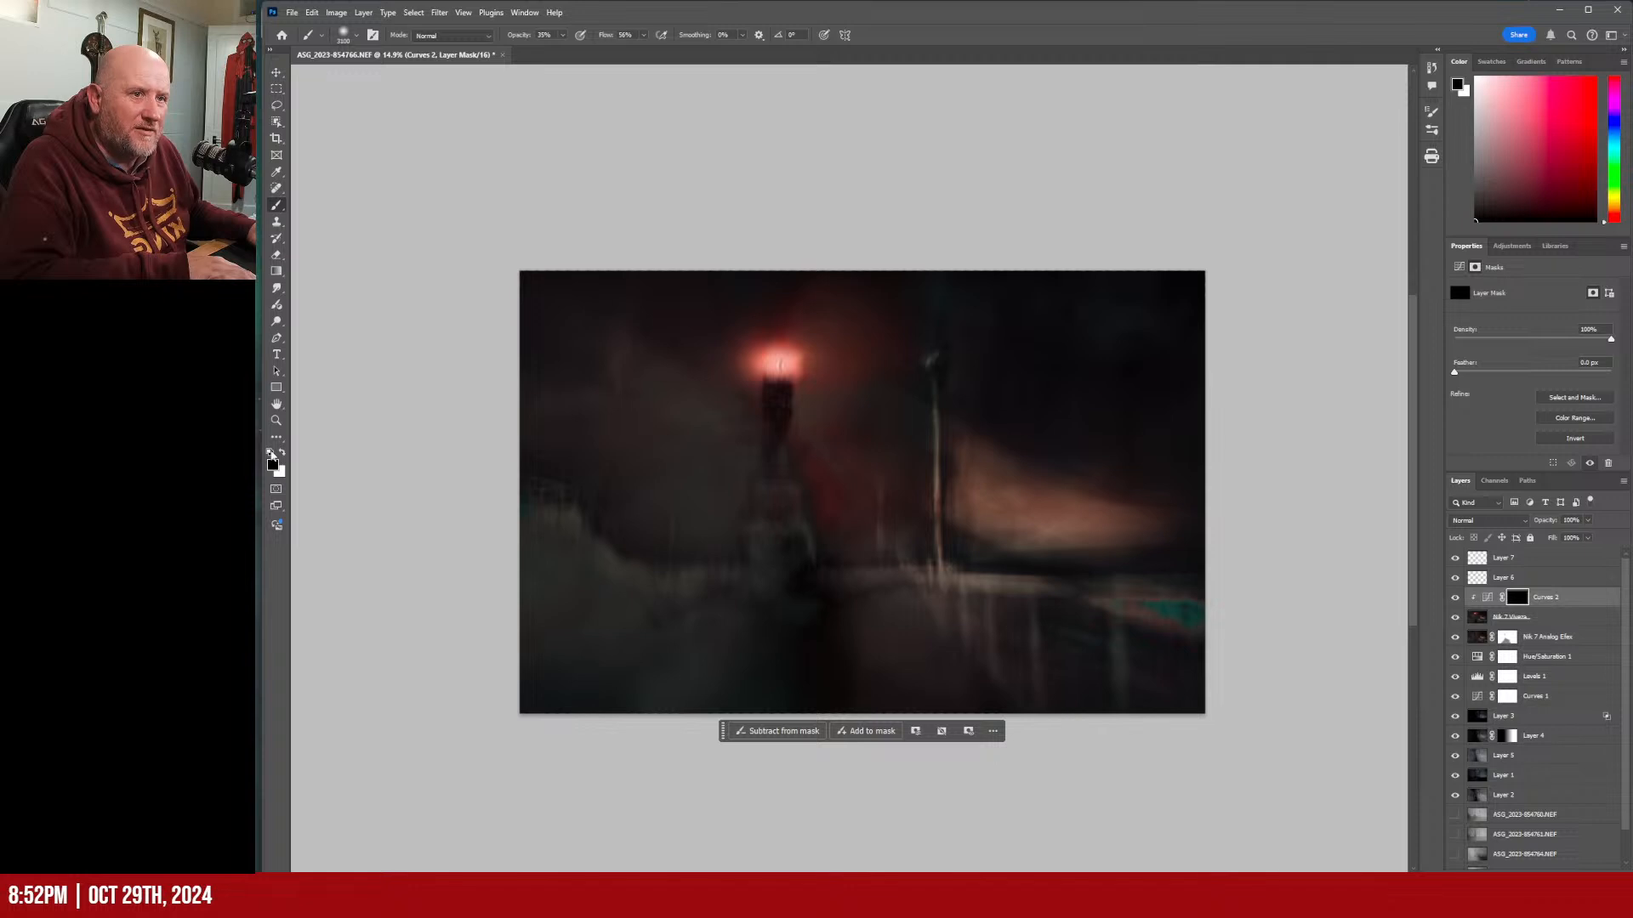
left_click(282, 453)
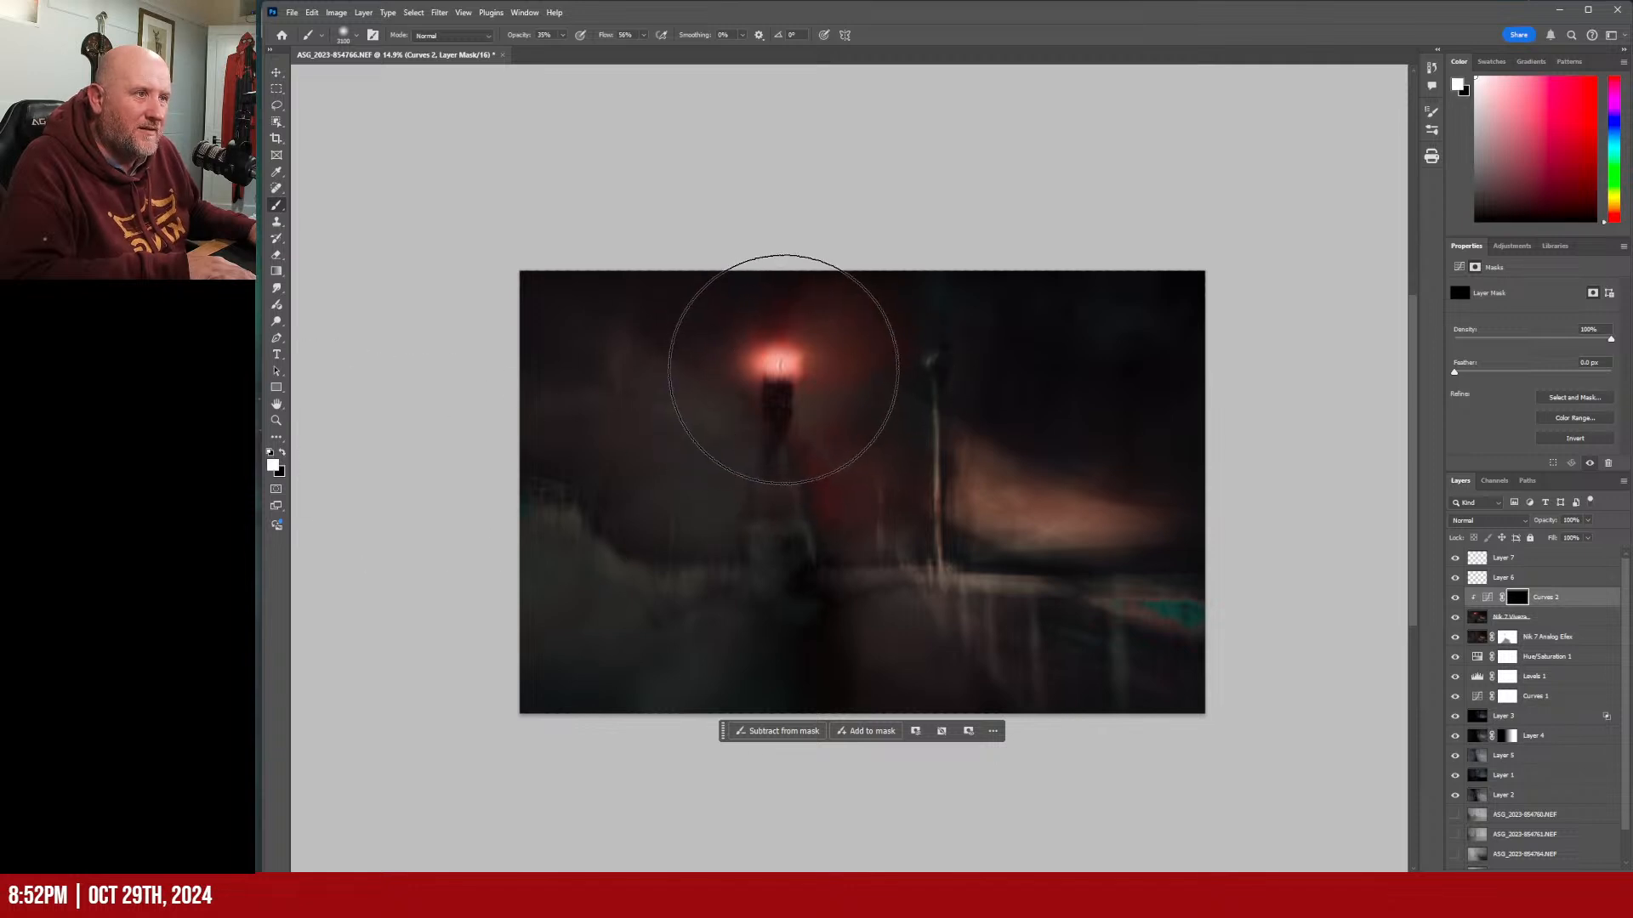
mouse_move(790, 379)
left_mouse_down()
mouse_move(773, 405)
mouse_move(783, 463)
mouse_move(773, 357)
mouse_move(791, 375)
mouse_move(711, 350)
mouse_move(854, 389)
mouse_move(835, 422)
mouse_move(758, 459)
mouse_move(712, 402)
left_mouse_up()
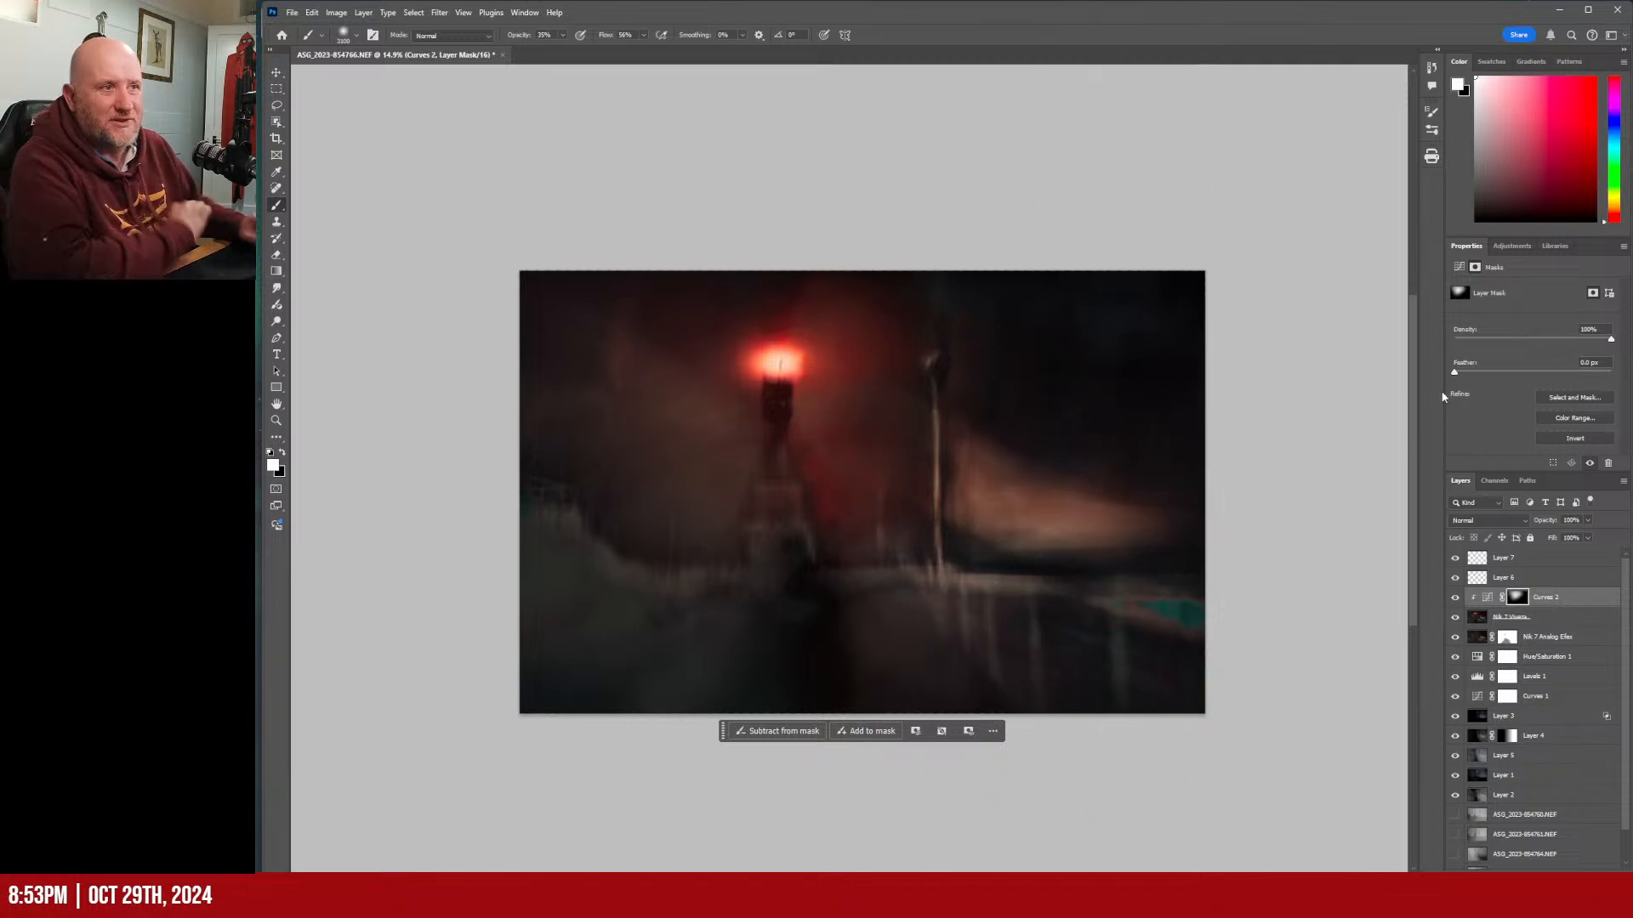
Delete the five hidden source NEF layers beneath Layer 2 and save the document.
left_click(278, 74)
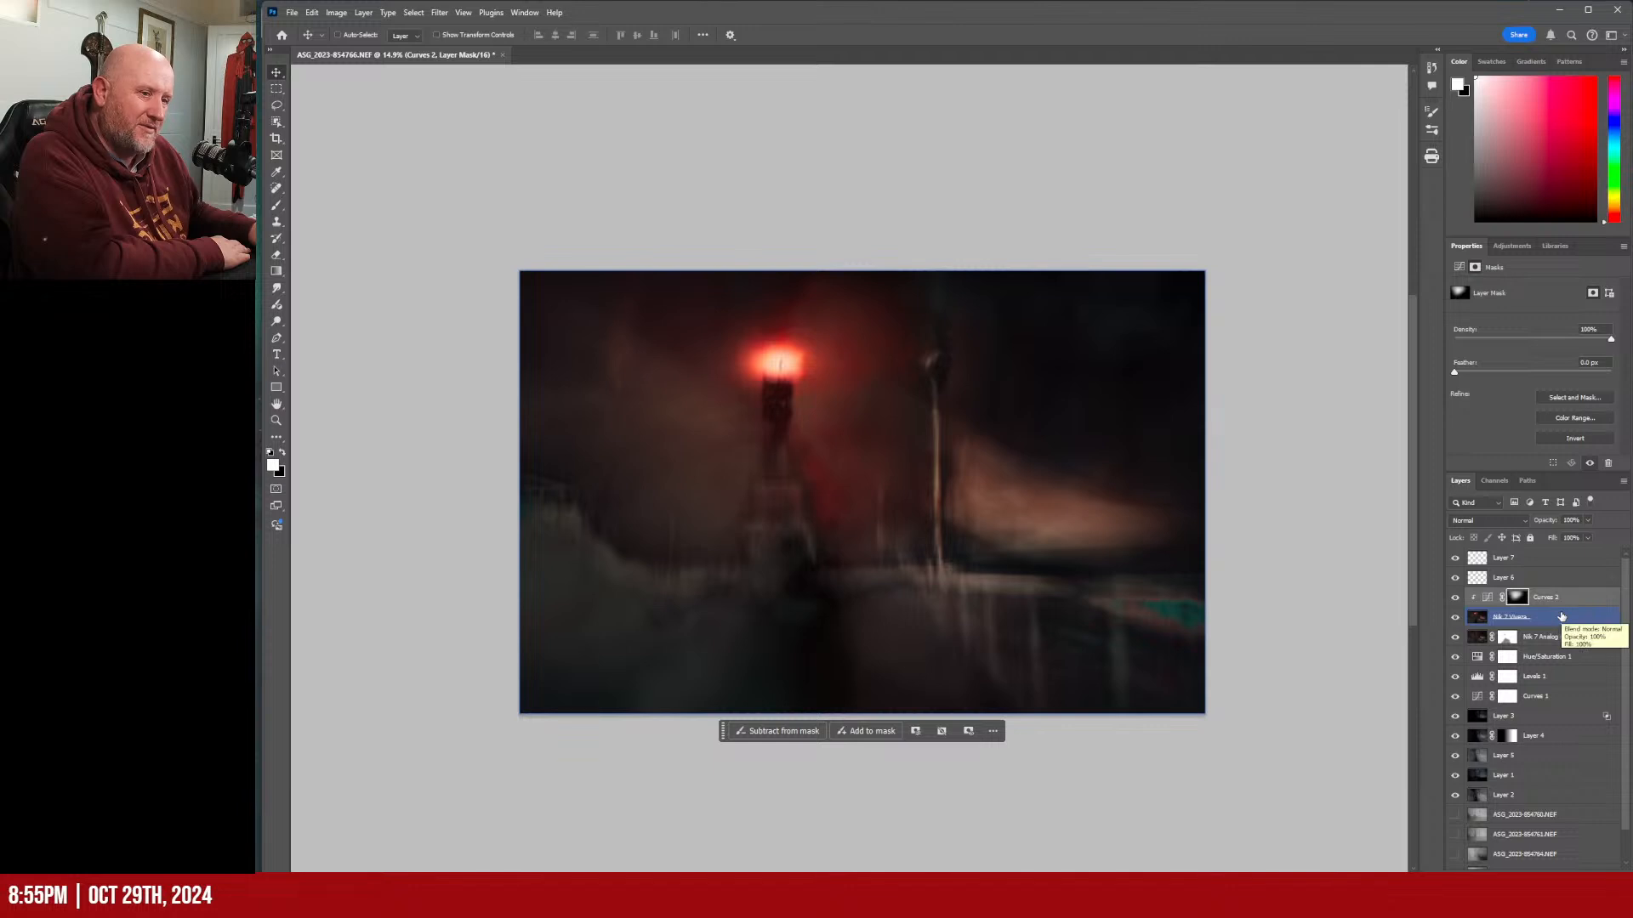
scroll(1565, 633, "down", 1)
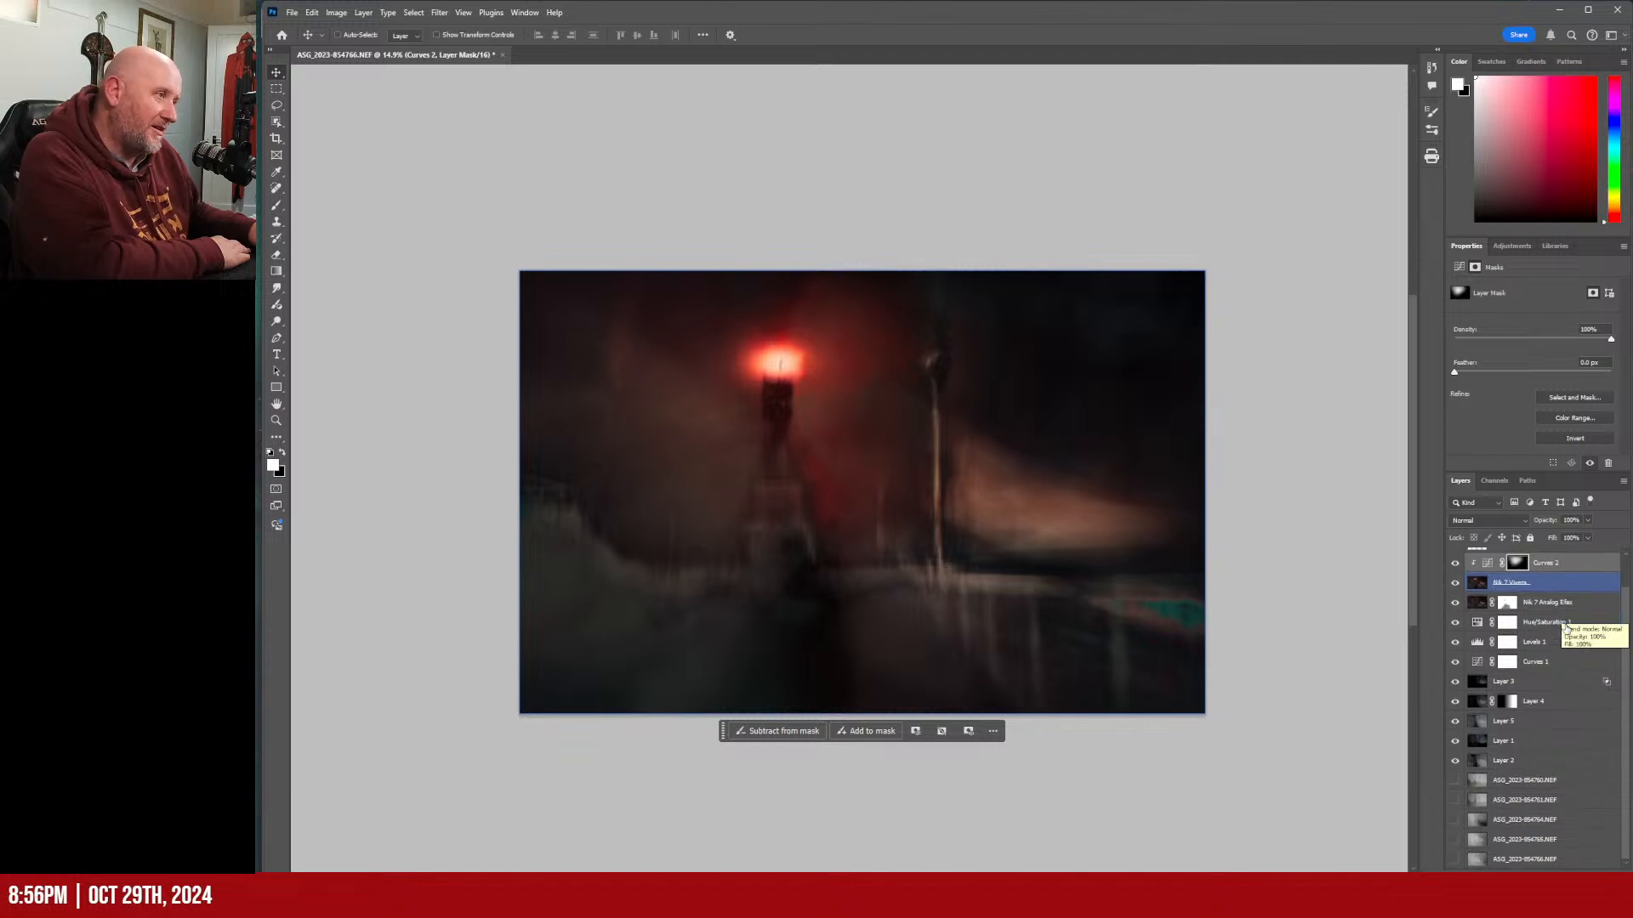
left_click(1553, 785)
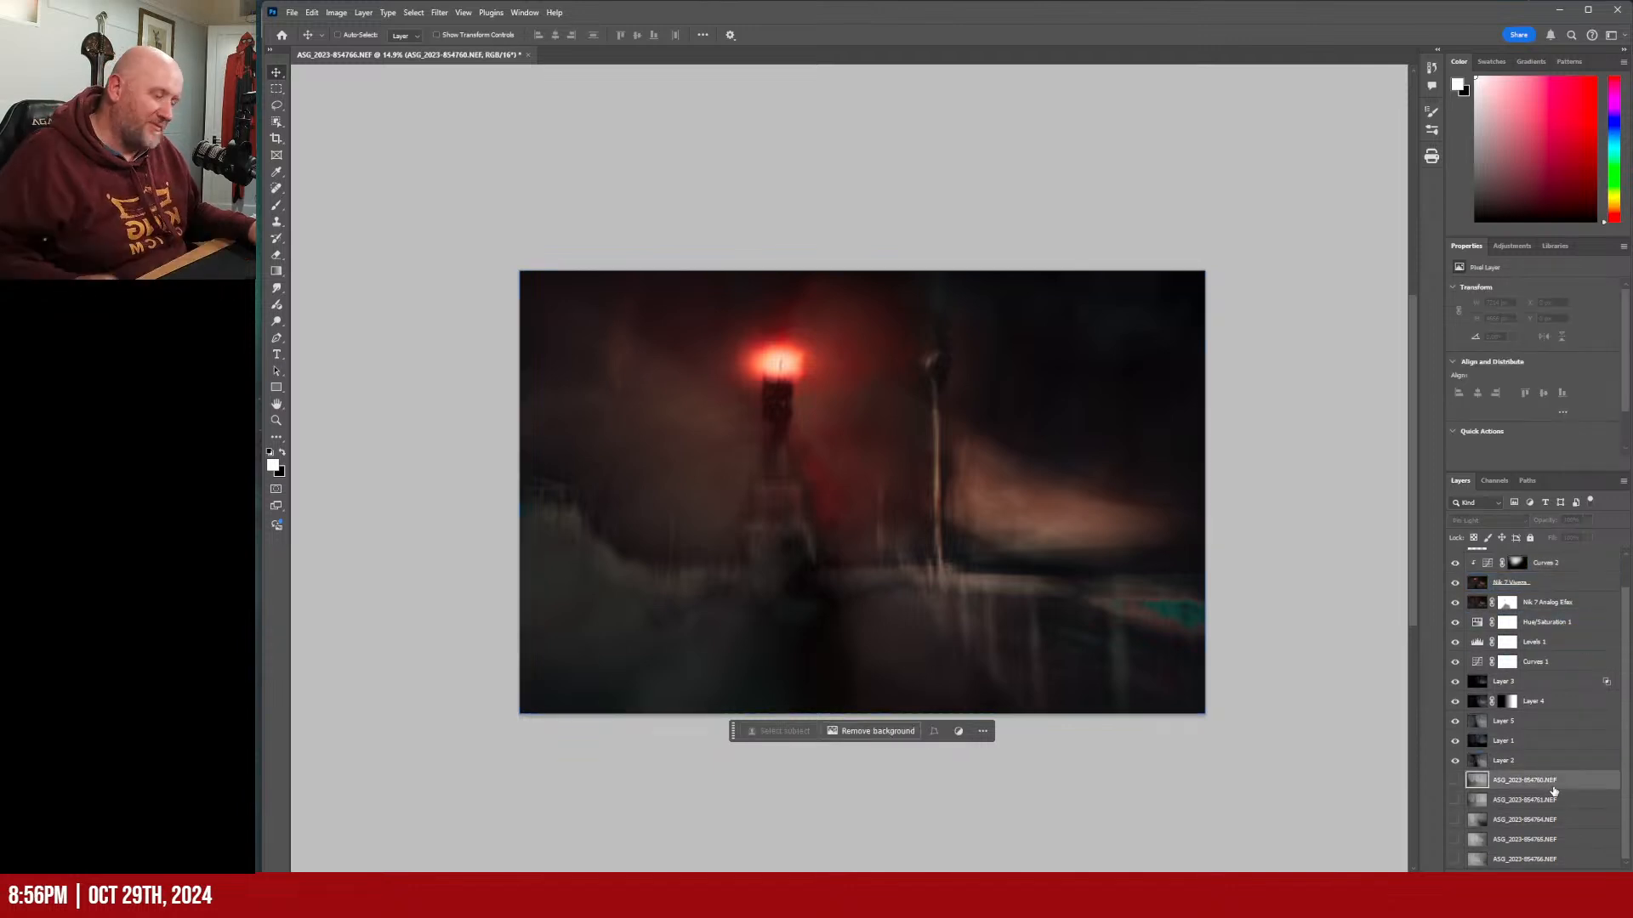
left_click(1556, 859, "shift")
key("Delete")
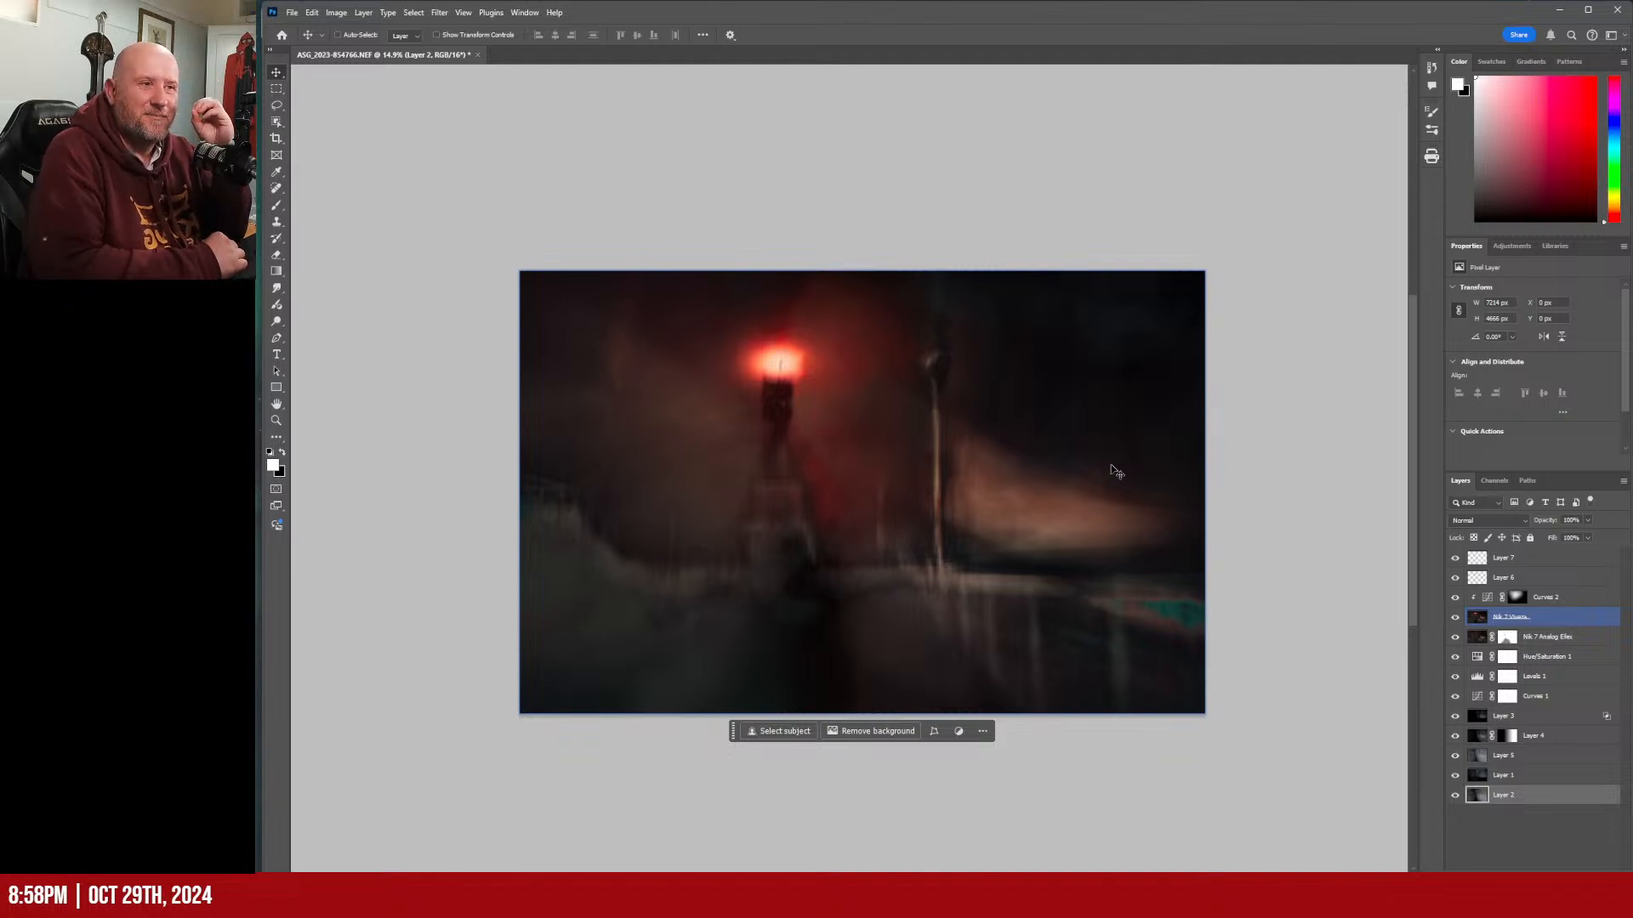
left_click(291, 12)
left_click(327, 155)
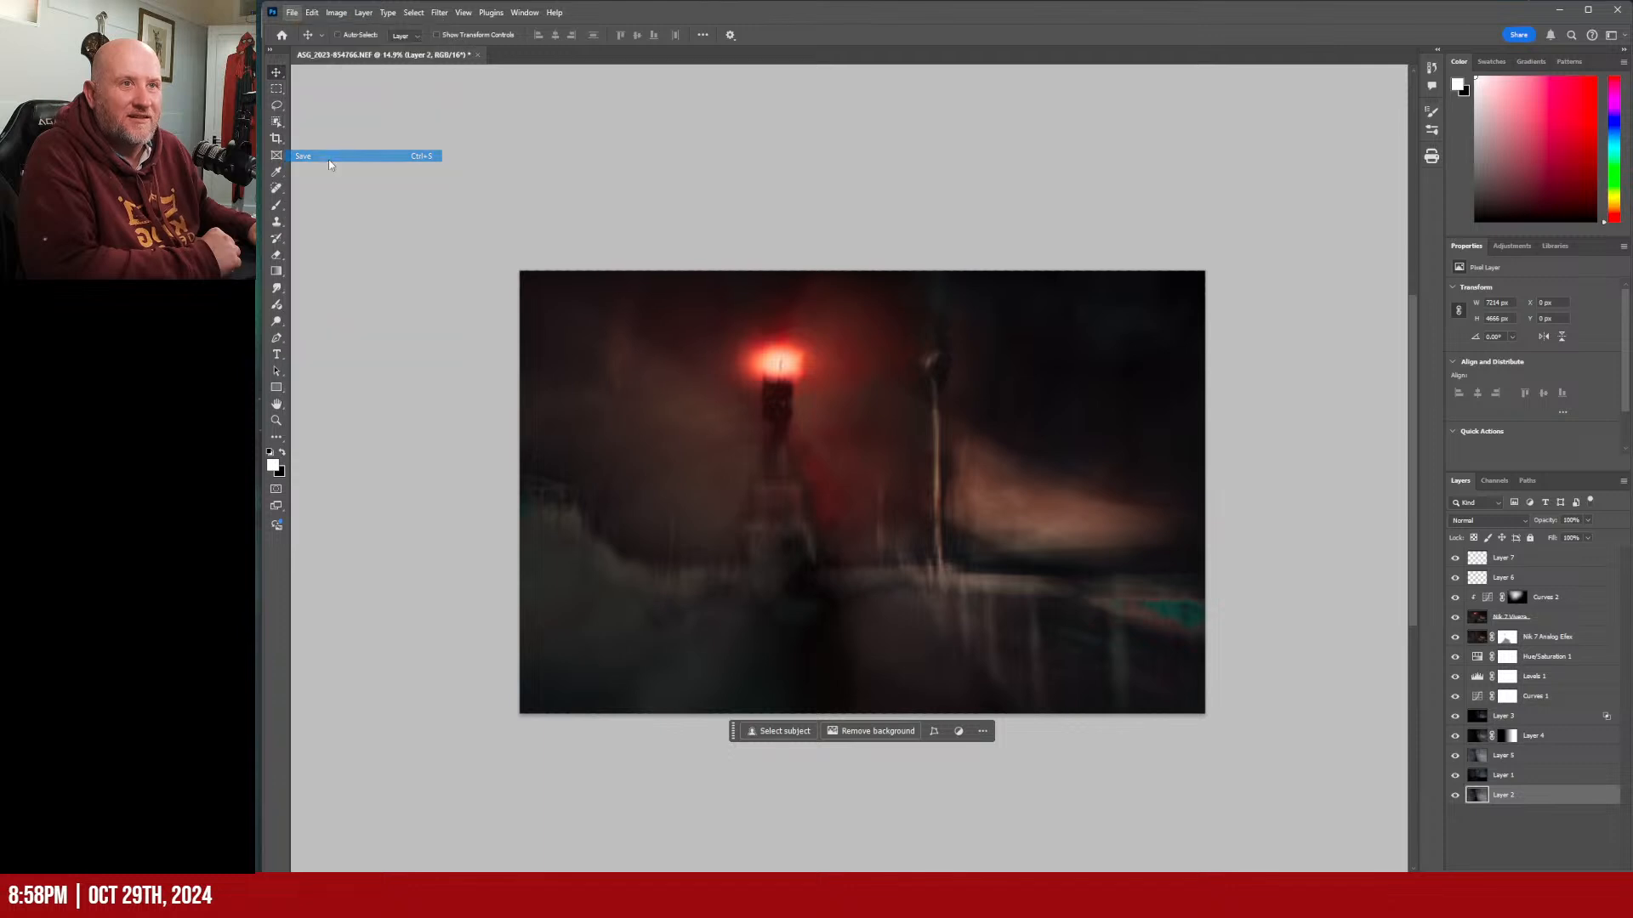
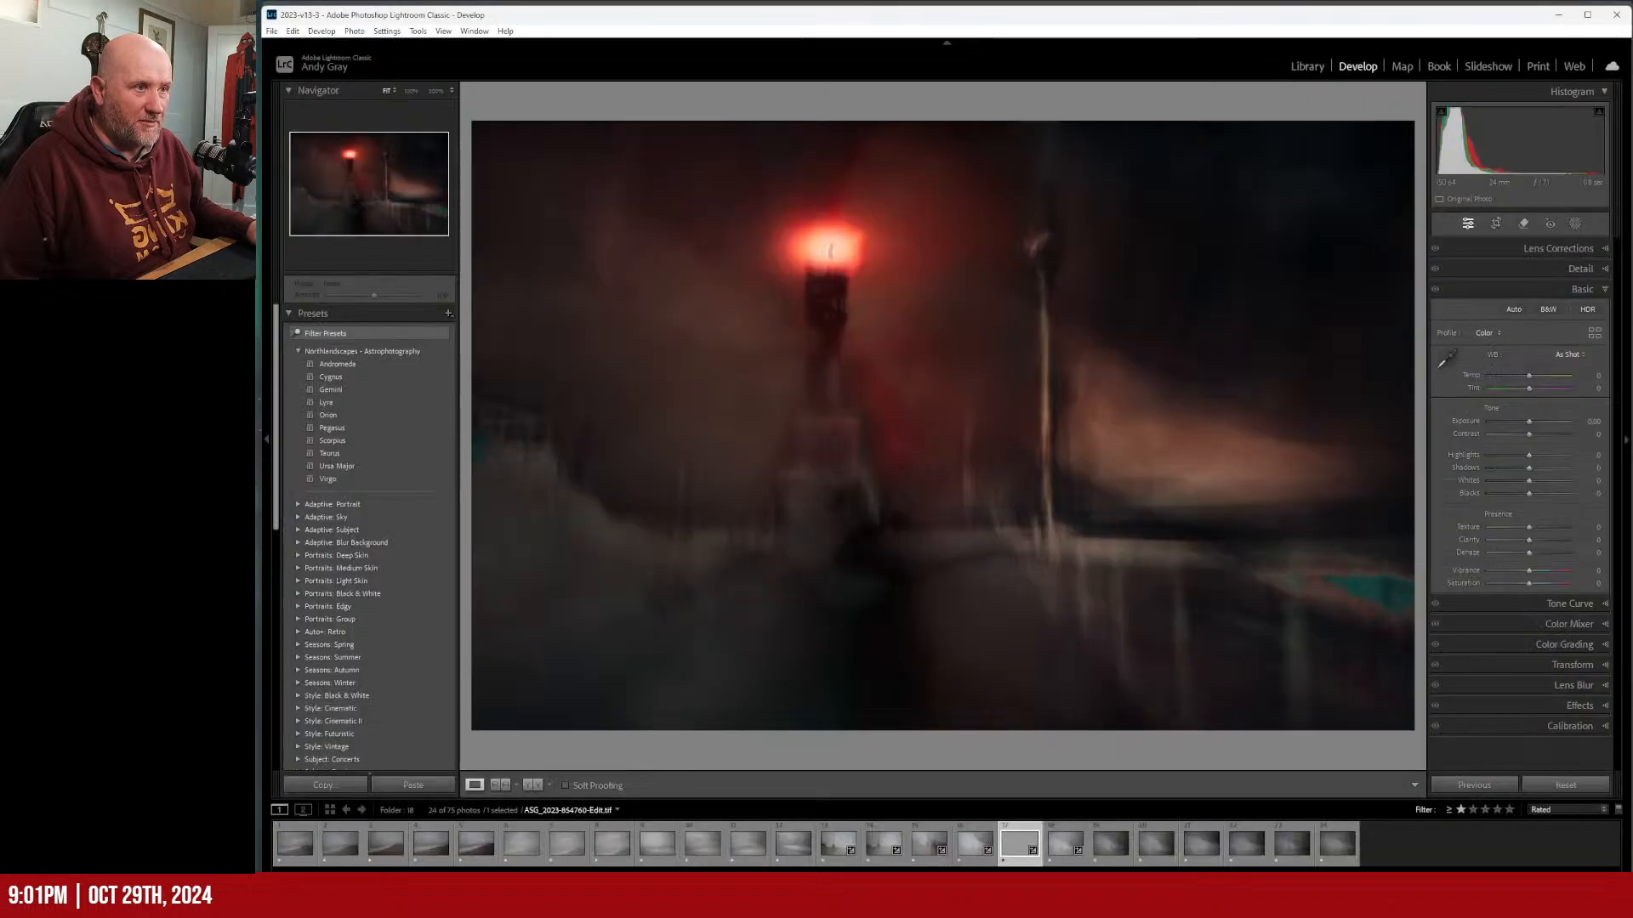
In Lightroom Classic, rate the edited lighthouse TIFF 3 stars and create a virtual copy of it.
left_click(1002, 900)
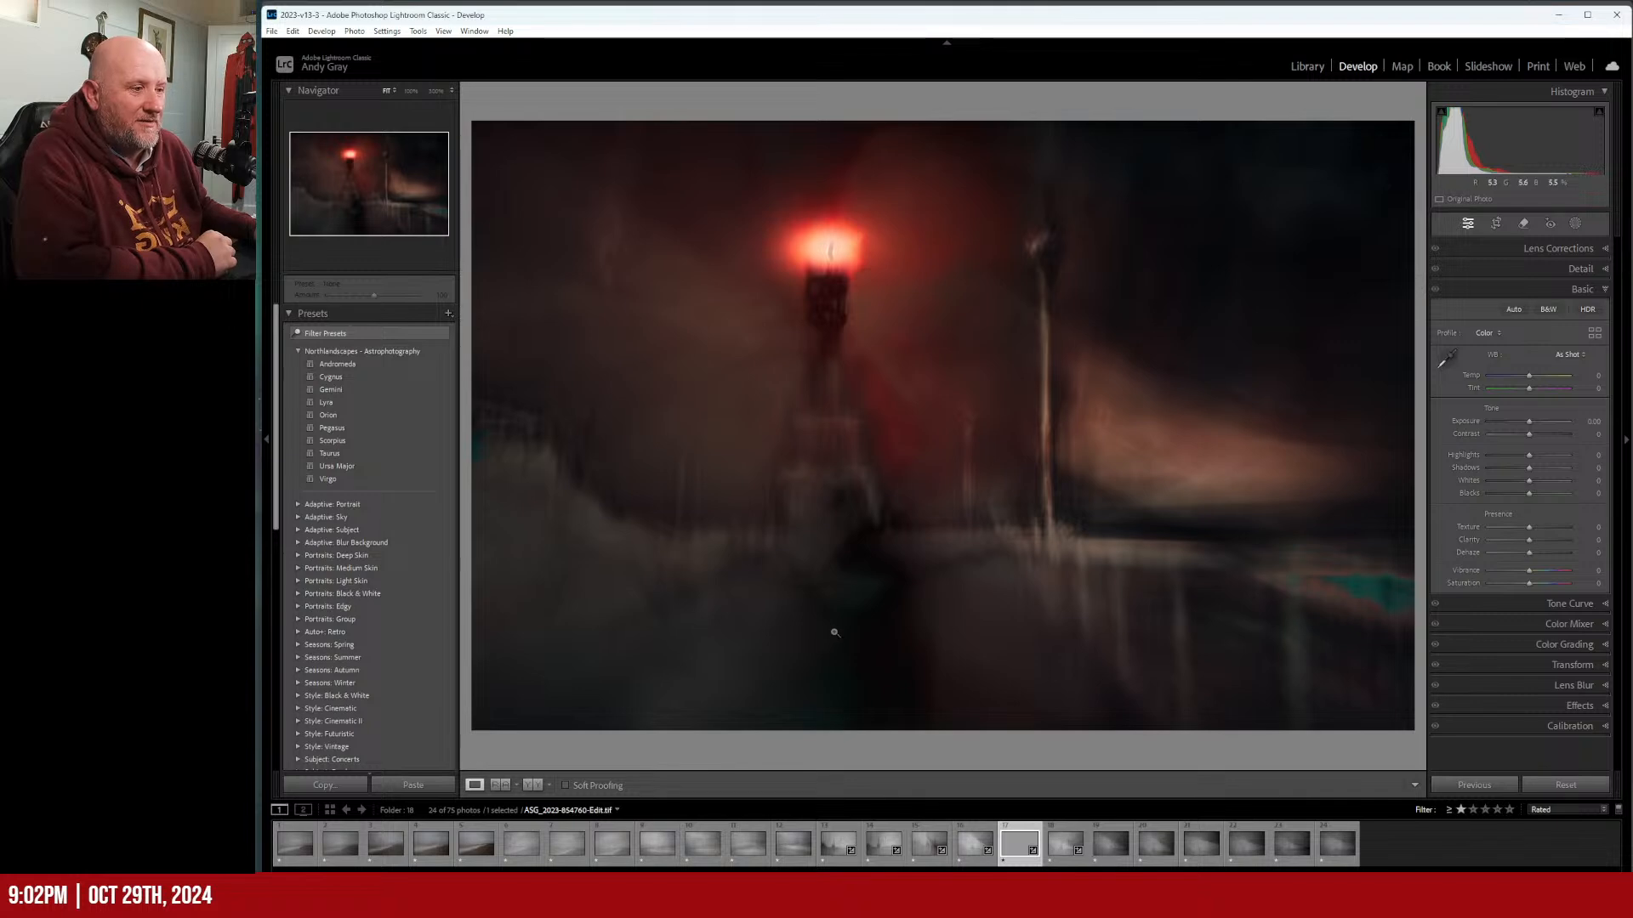
key("3")
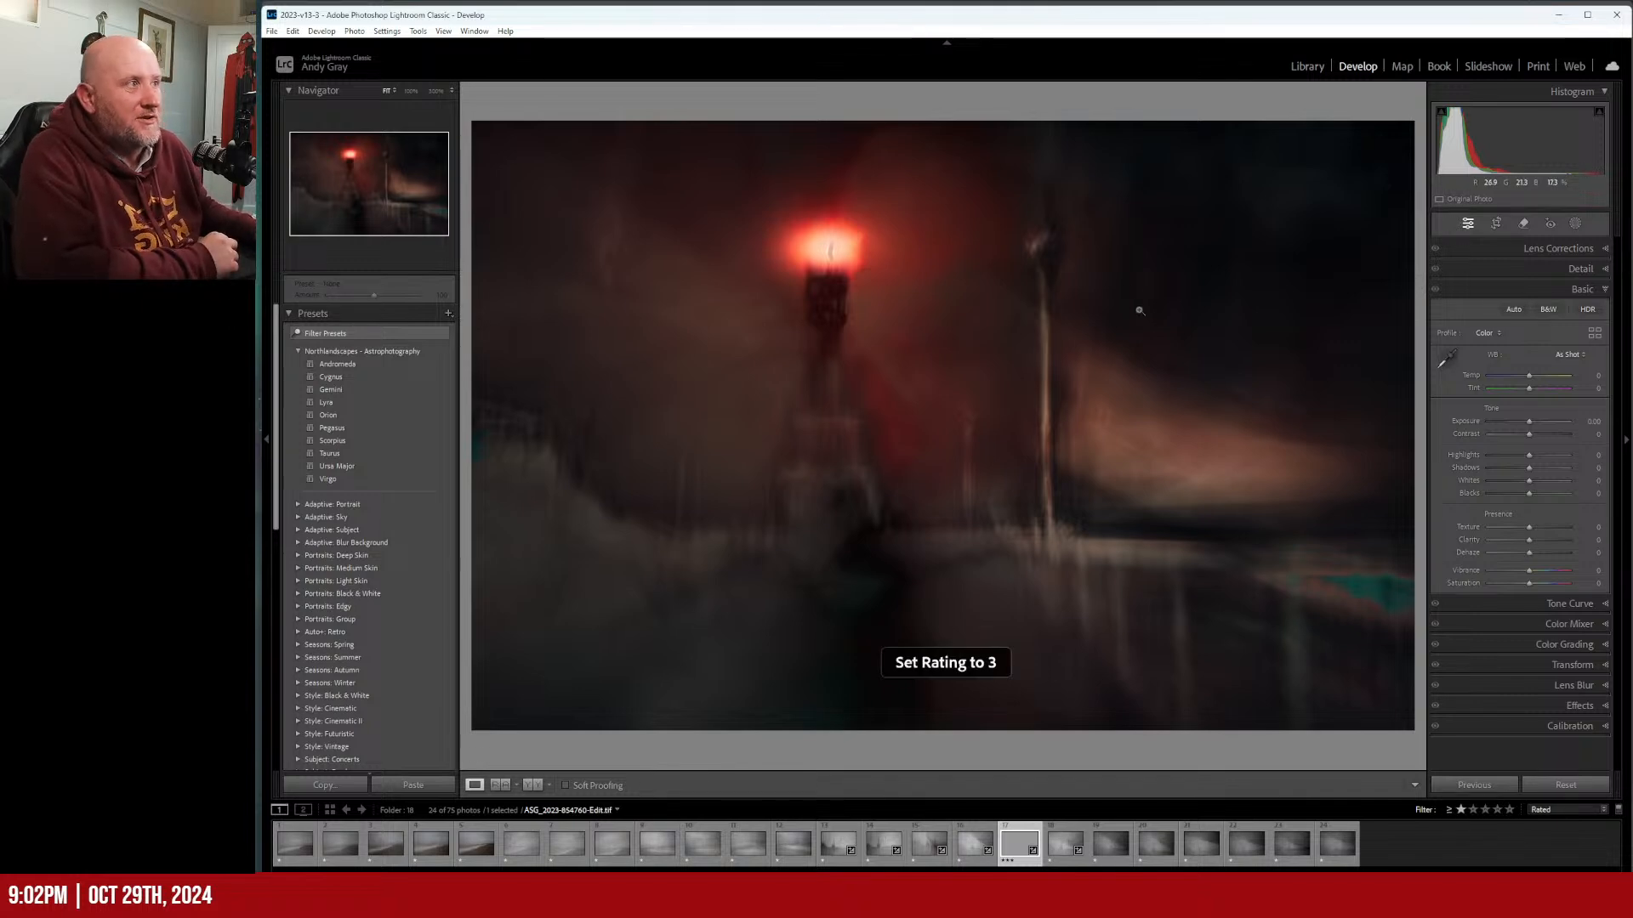
left_click(1496, 224)
left_click(1564, 271)
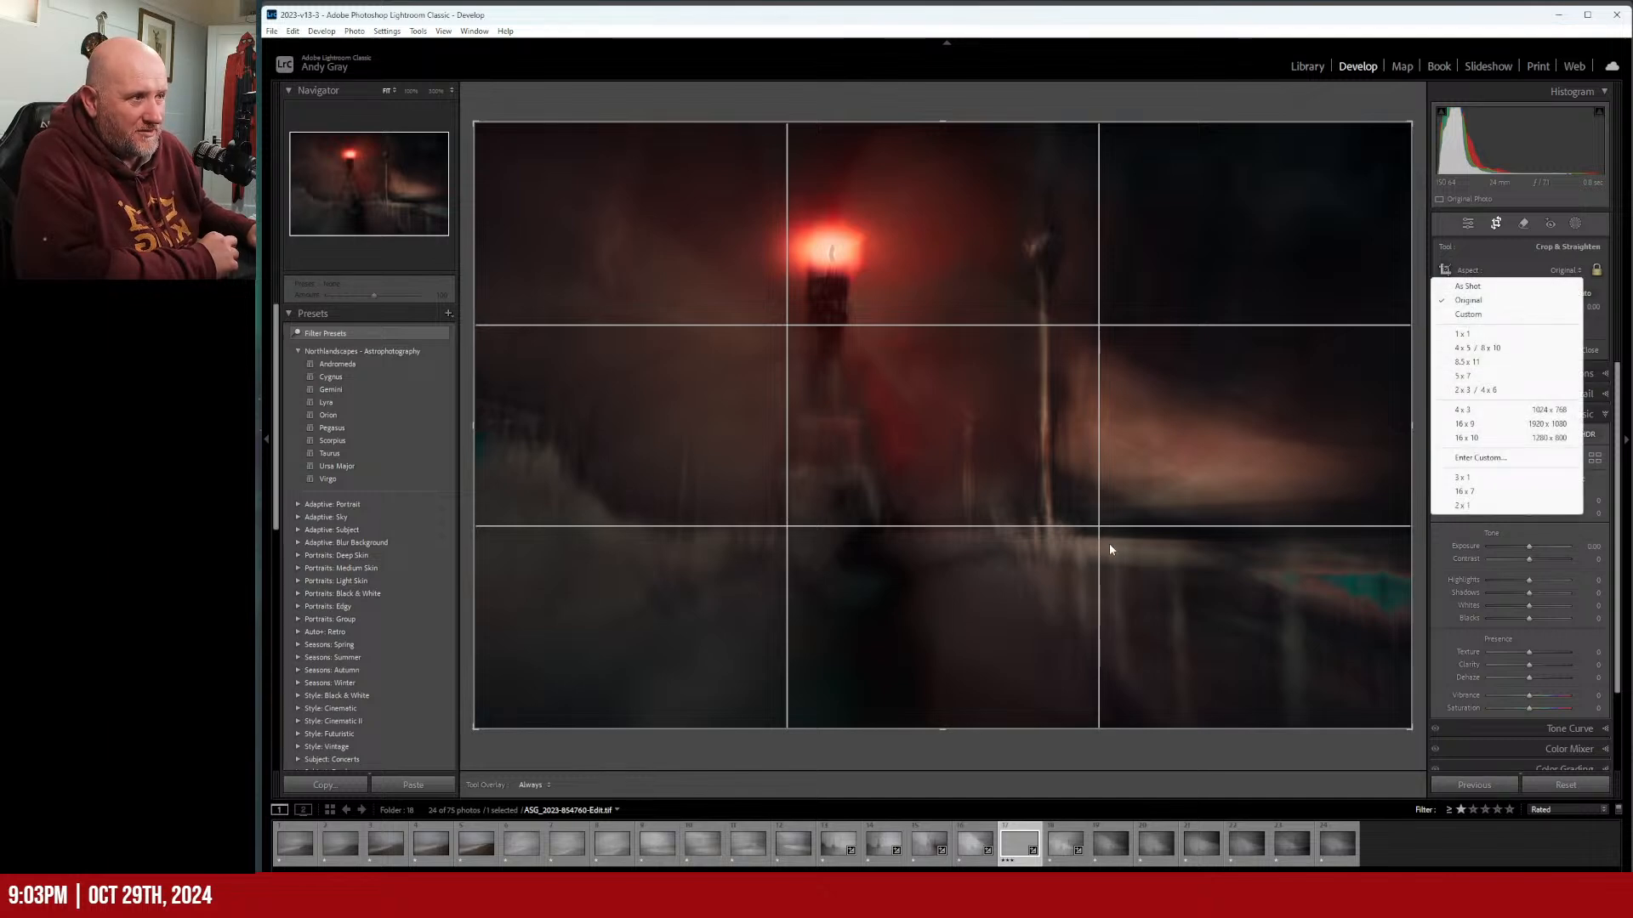
right_click(1088, 535)
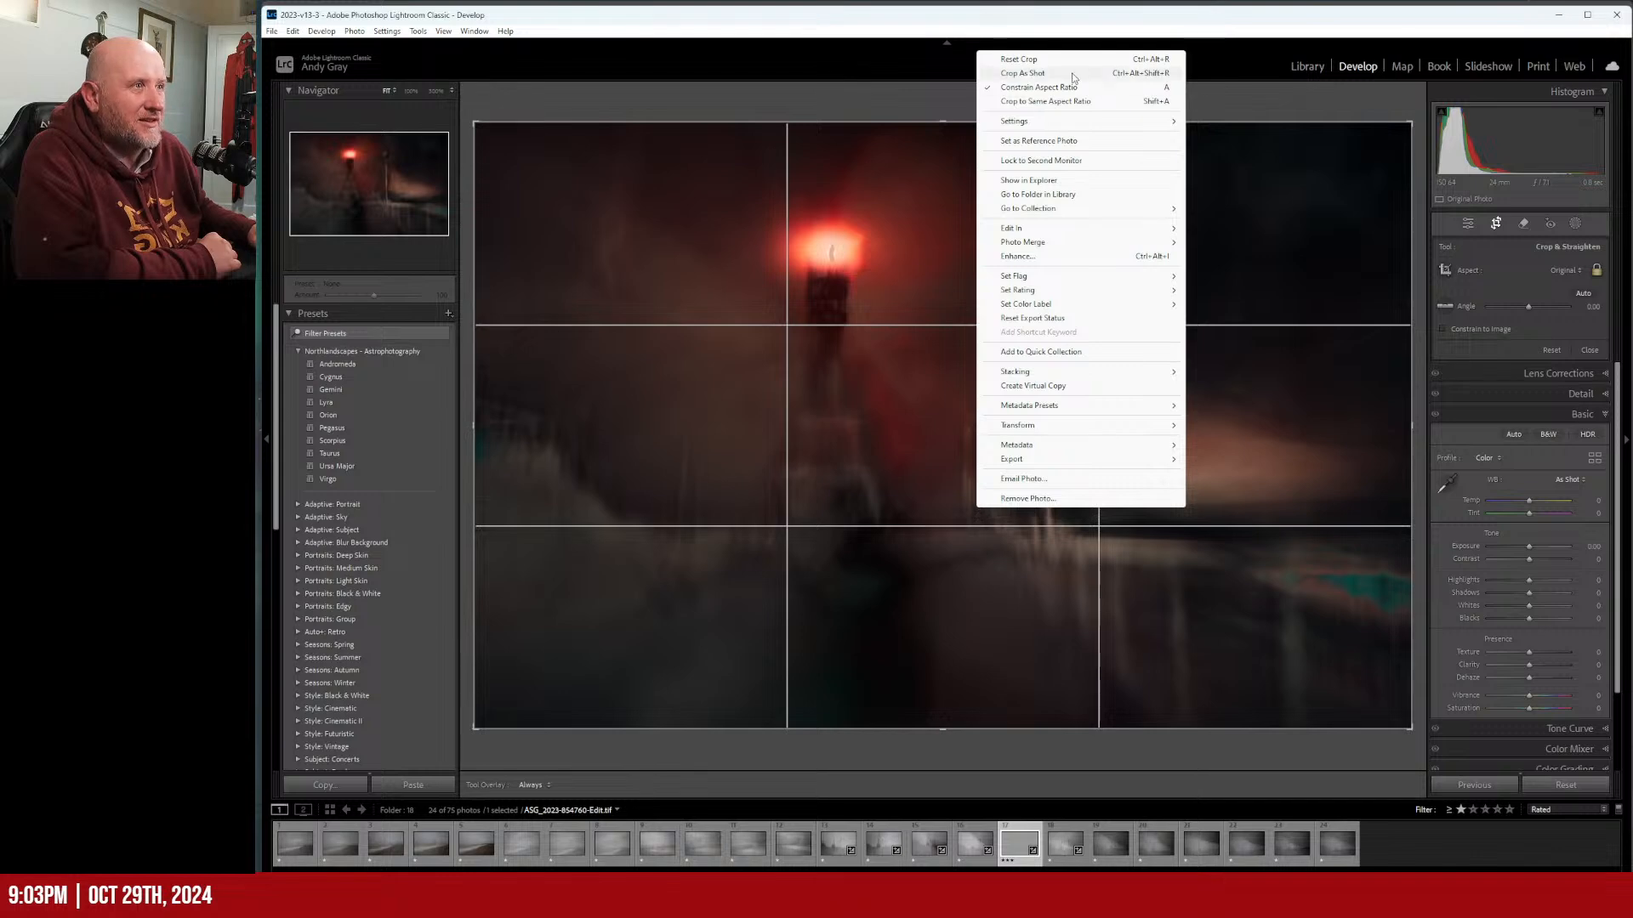
left_click(1105, 385)
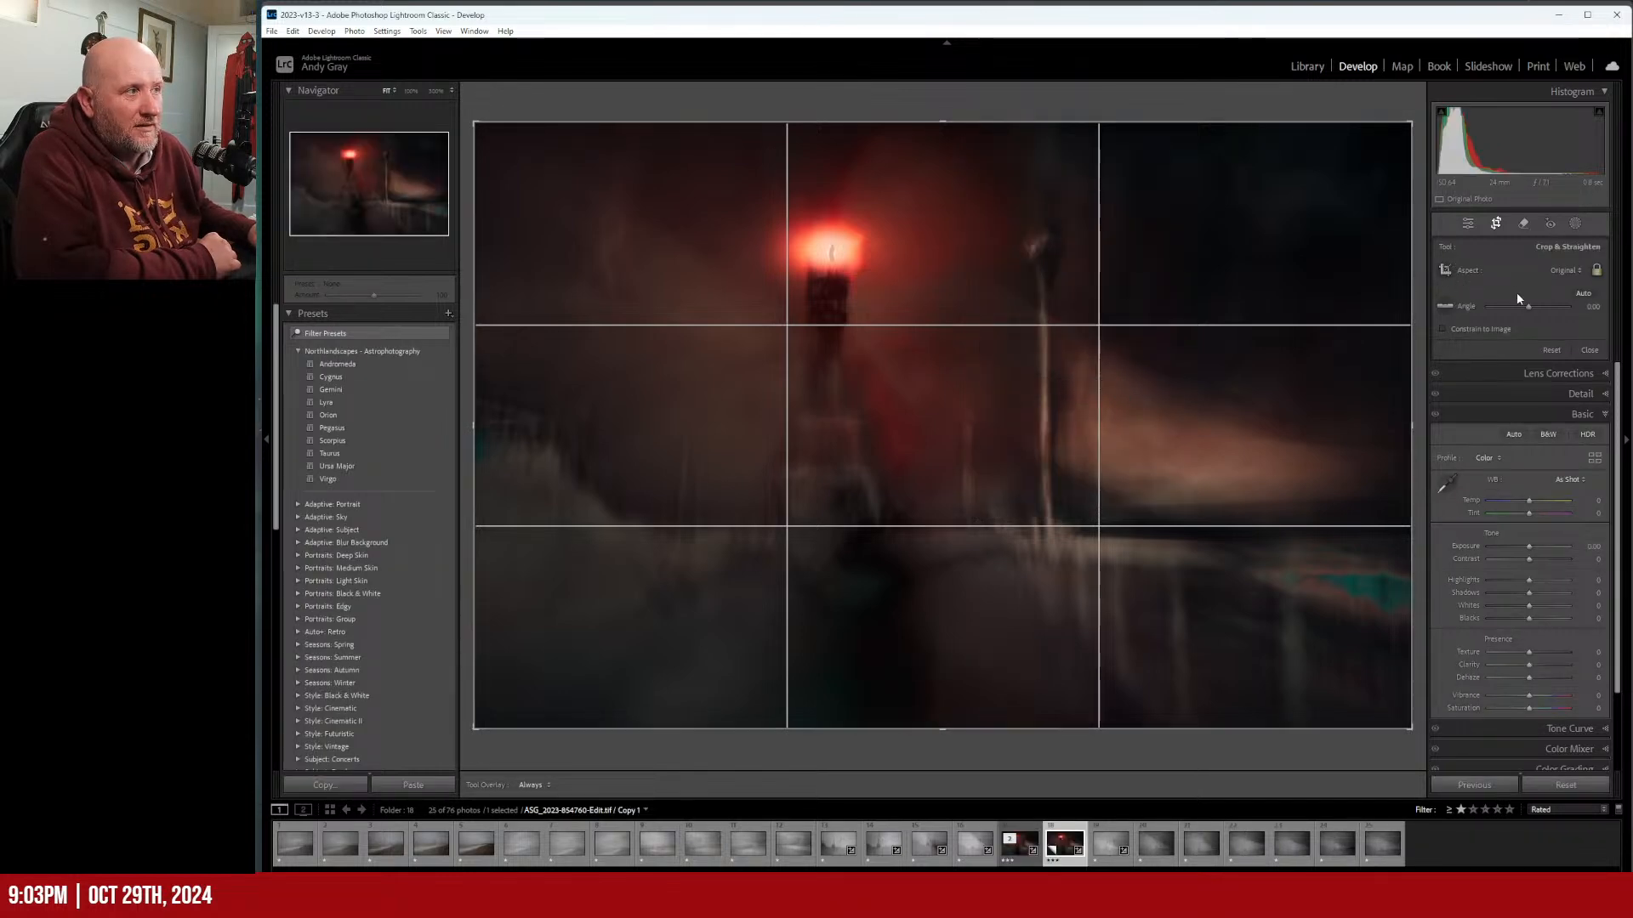
Try a 16 x 7 crop on the virtual copy, shifted towards the photo's upper edge.
left_click(1563, 270)
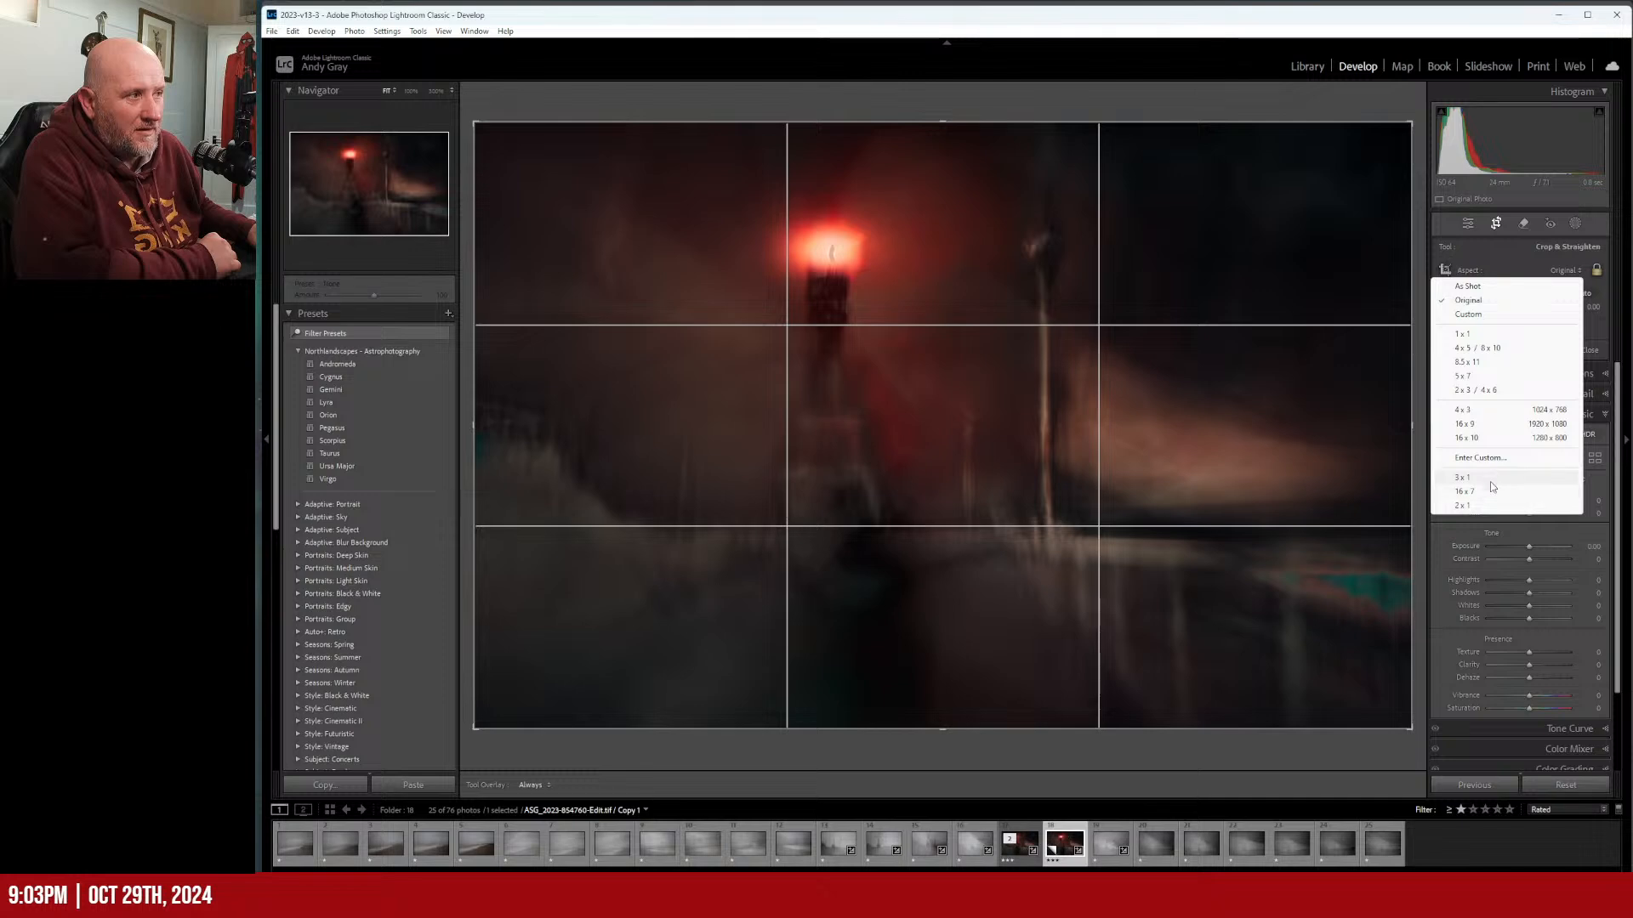
left_click(1464, 491)
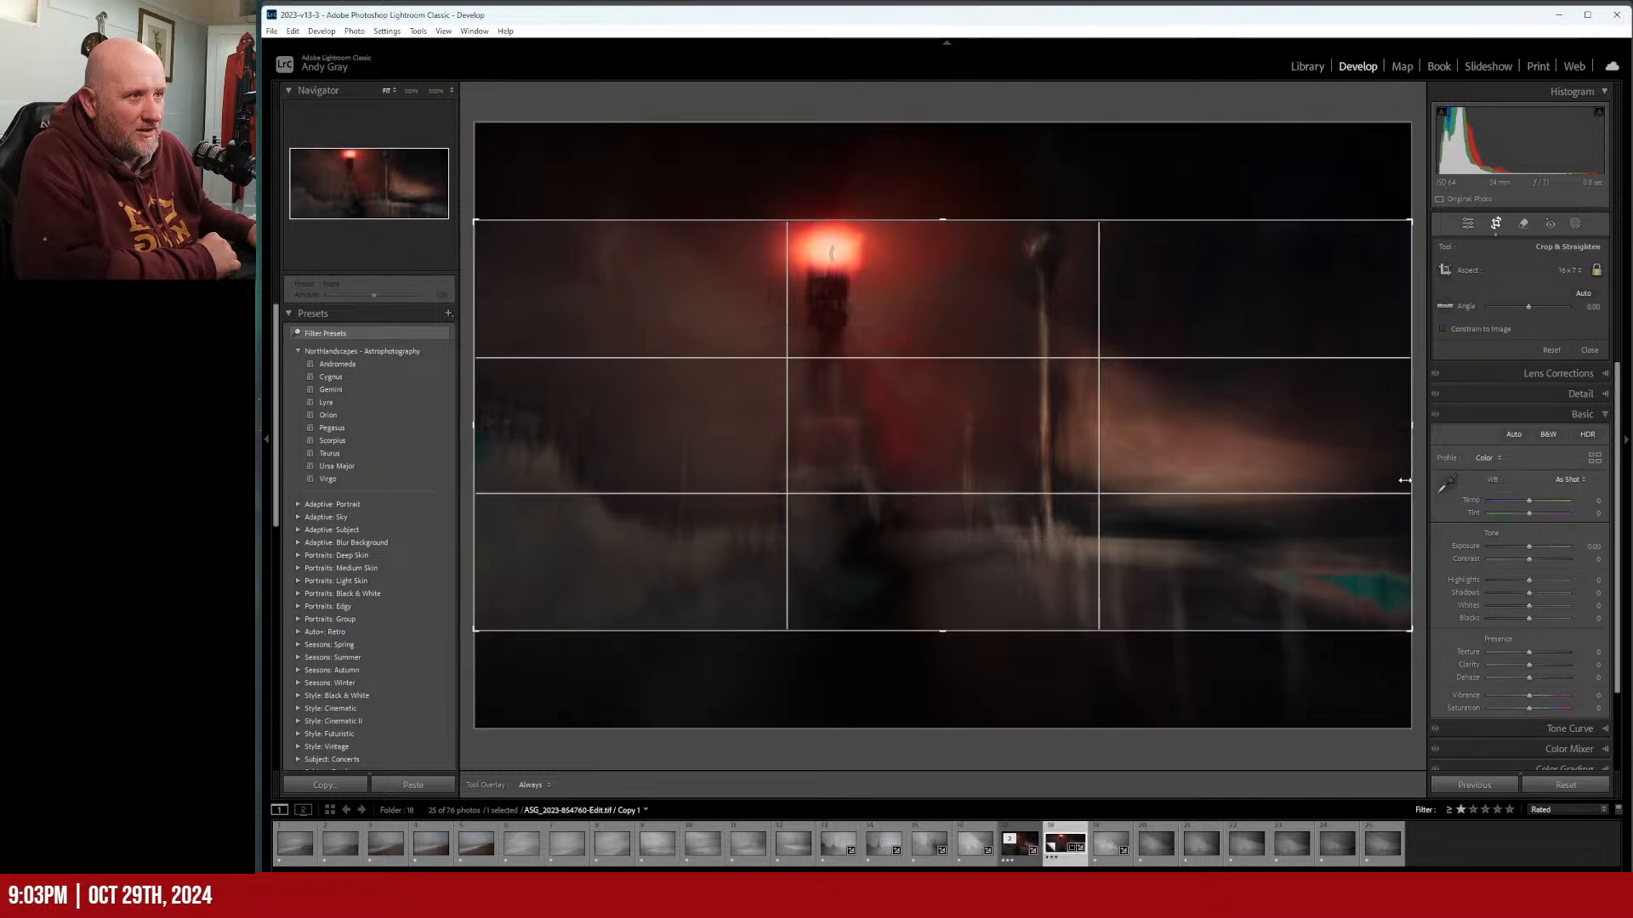
mouse_move(1184, 477)
left_mouse_down()
mouse_move(1181, 492)
mouse_move(1204, 483)
left_mouse_up()
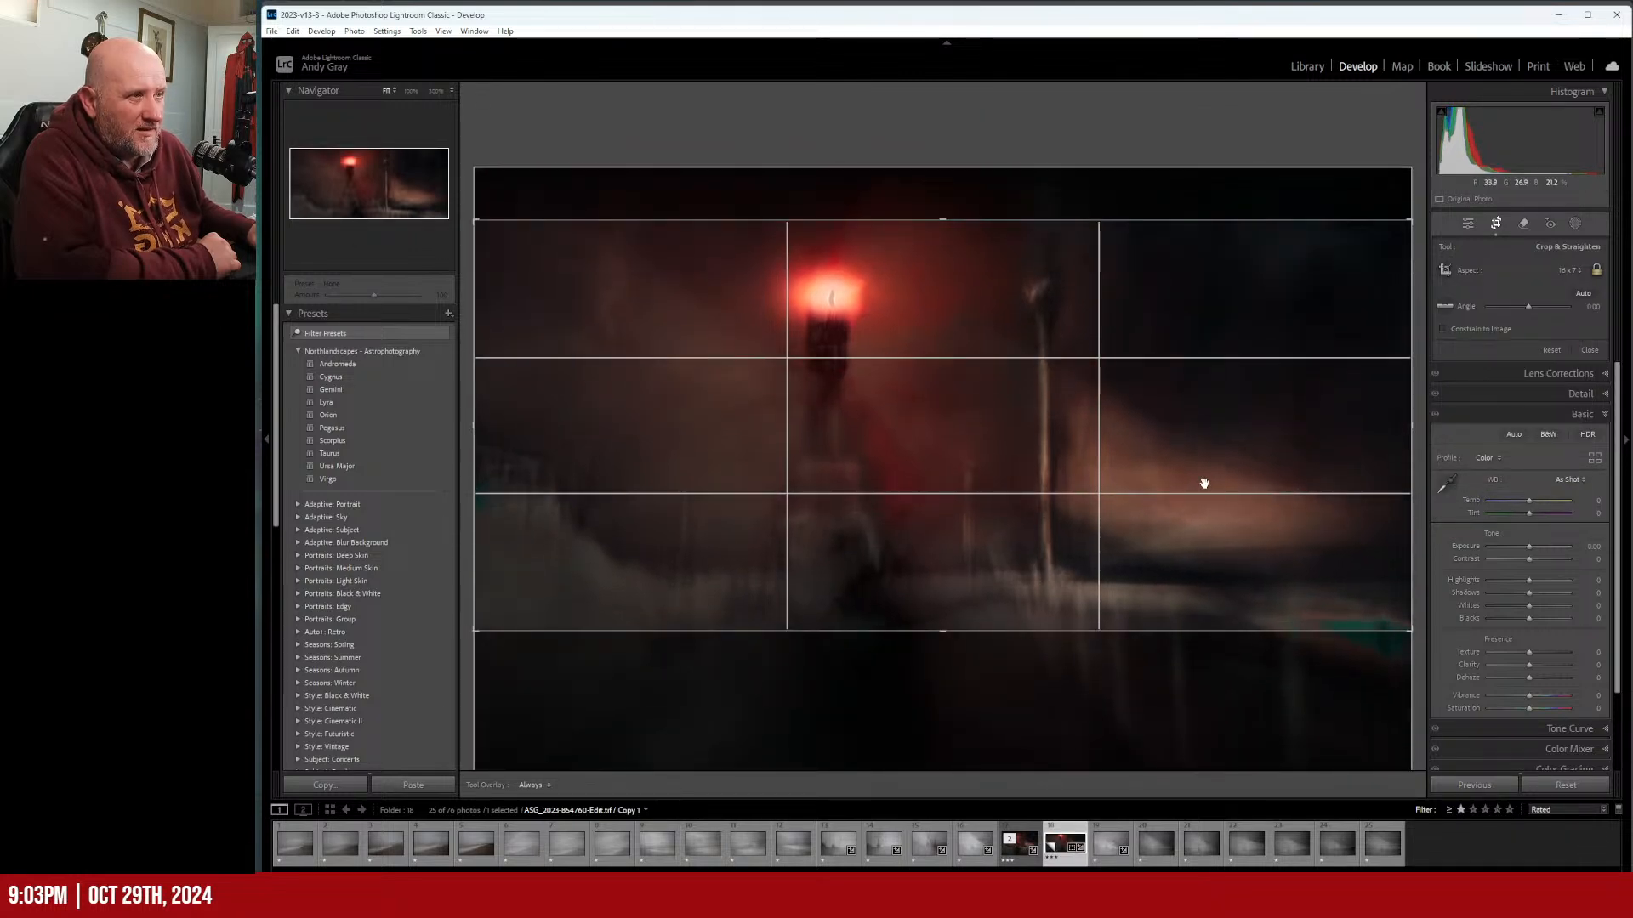
Crop the virtual copy to 16 x 9 at full width, keeping the photo's upper edge and trimming only the lower part.
left_click(1571, 272)
left_click(1503, 440)
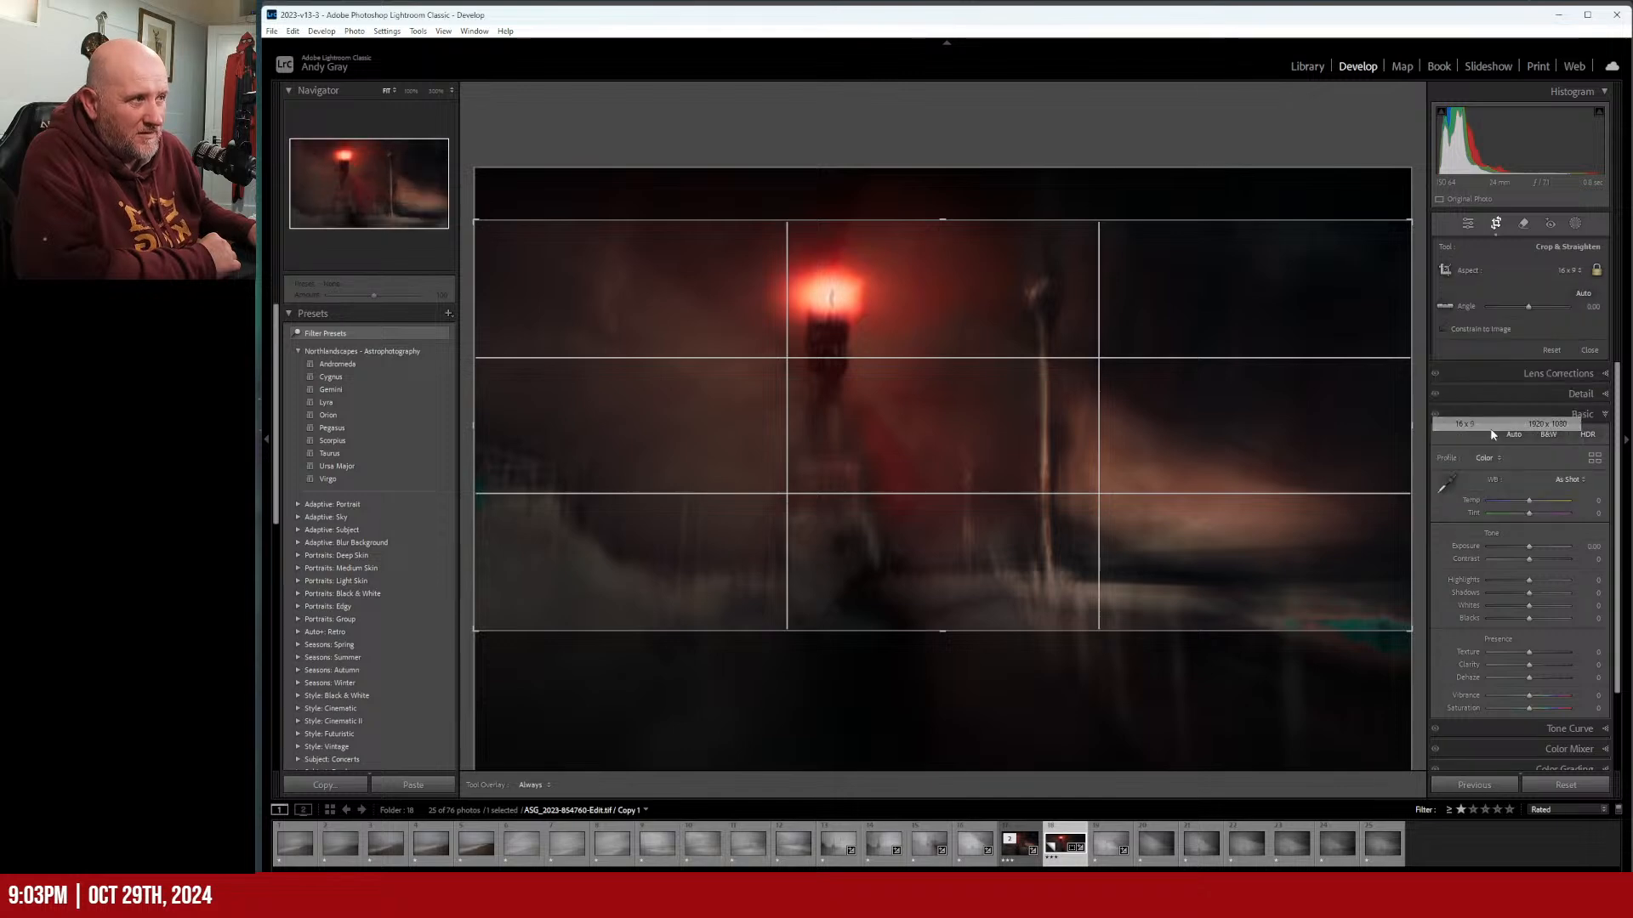
left_click_drag(941, 219, 973, 120)
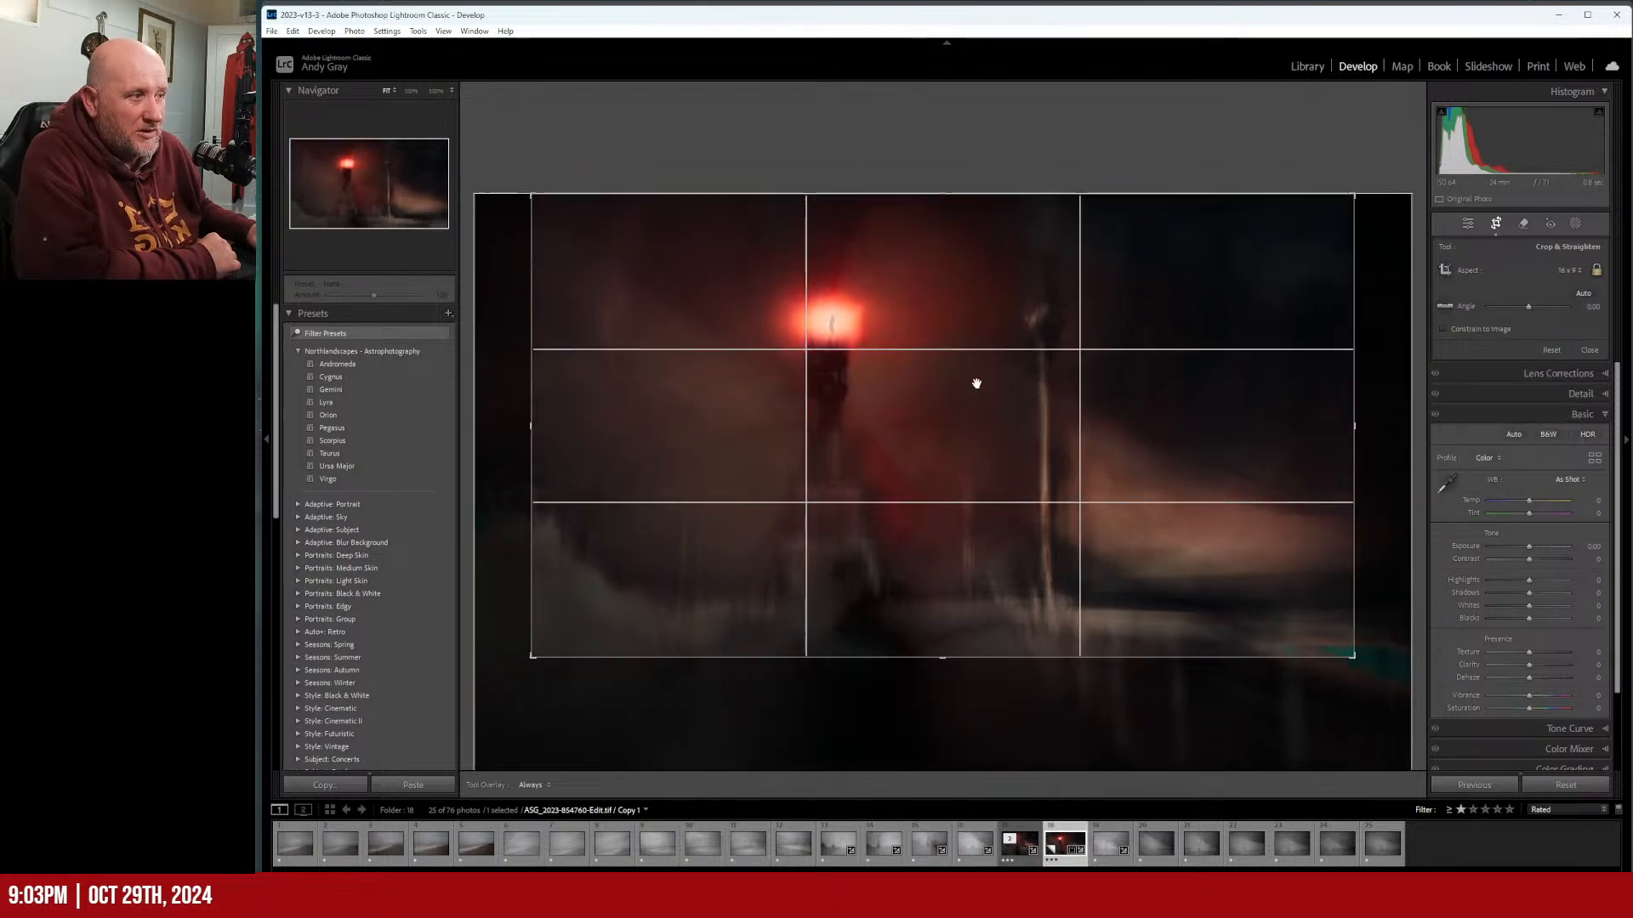
left_click_drag(941, 655, 931, 695)
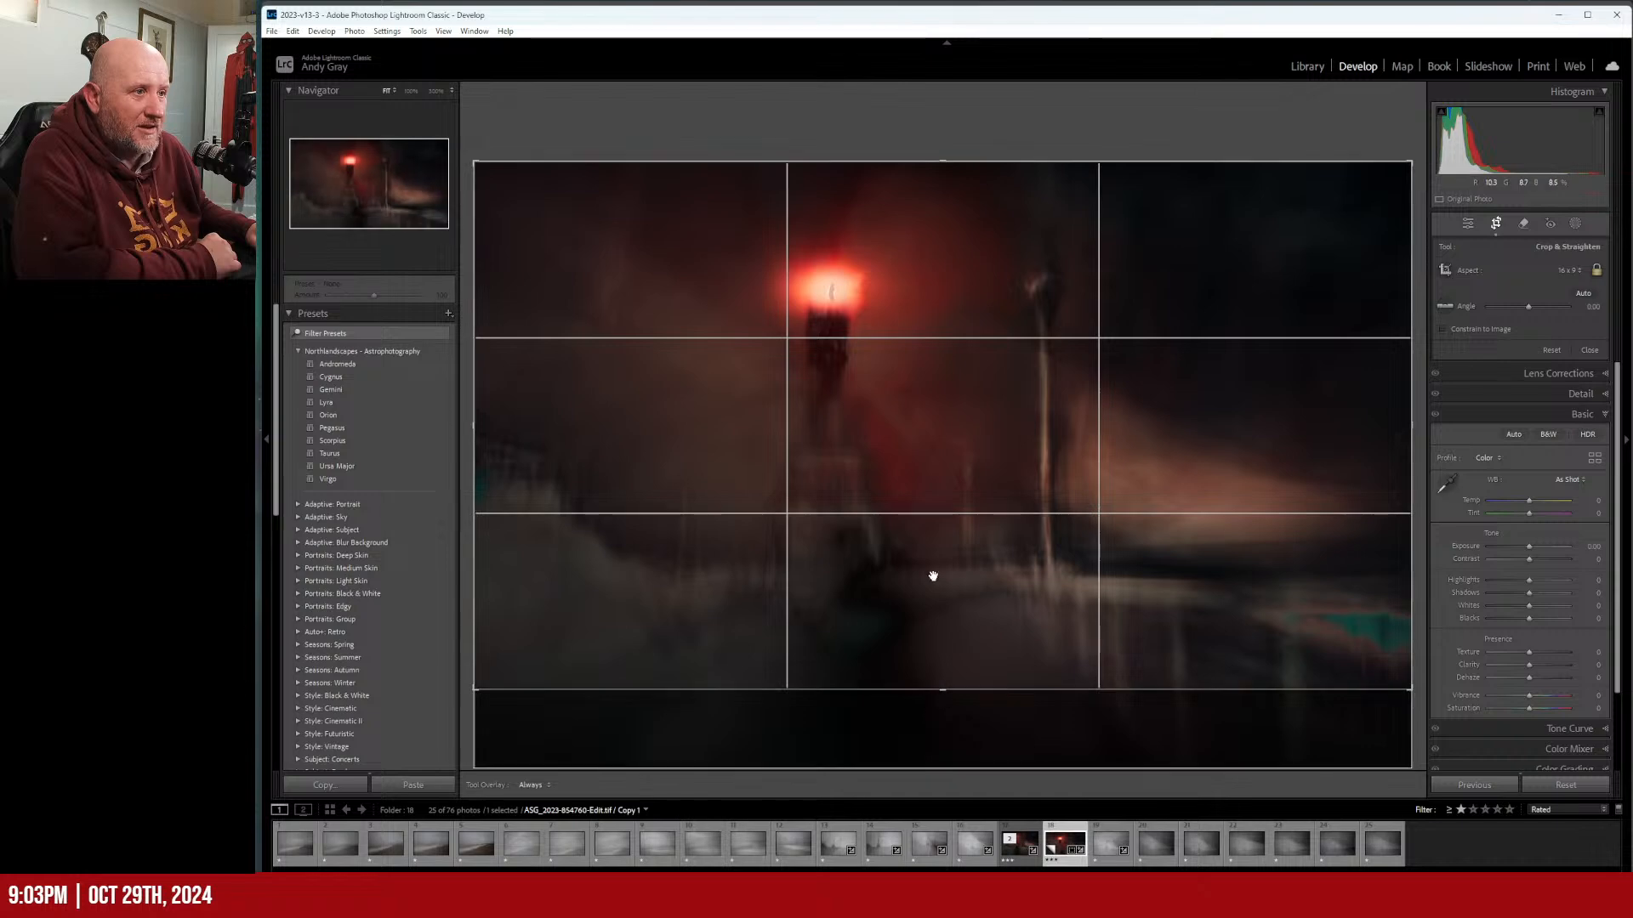
left_click_drag(921, 508, 905, 553)
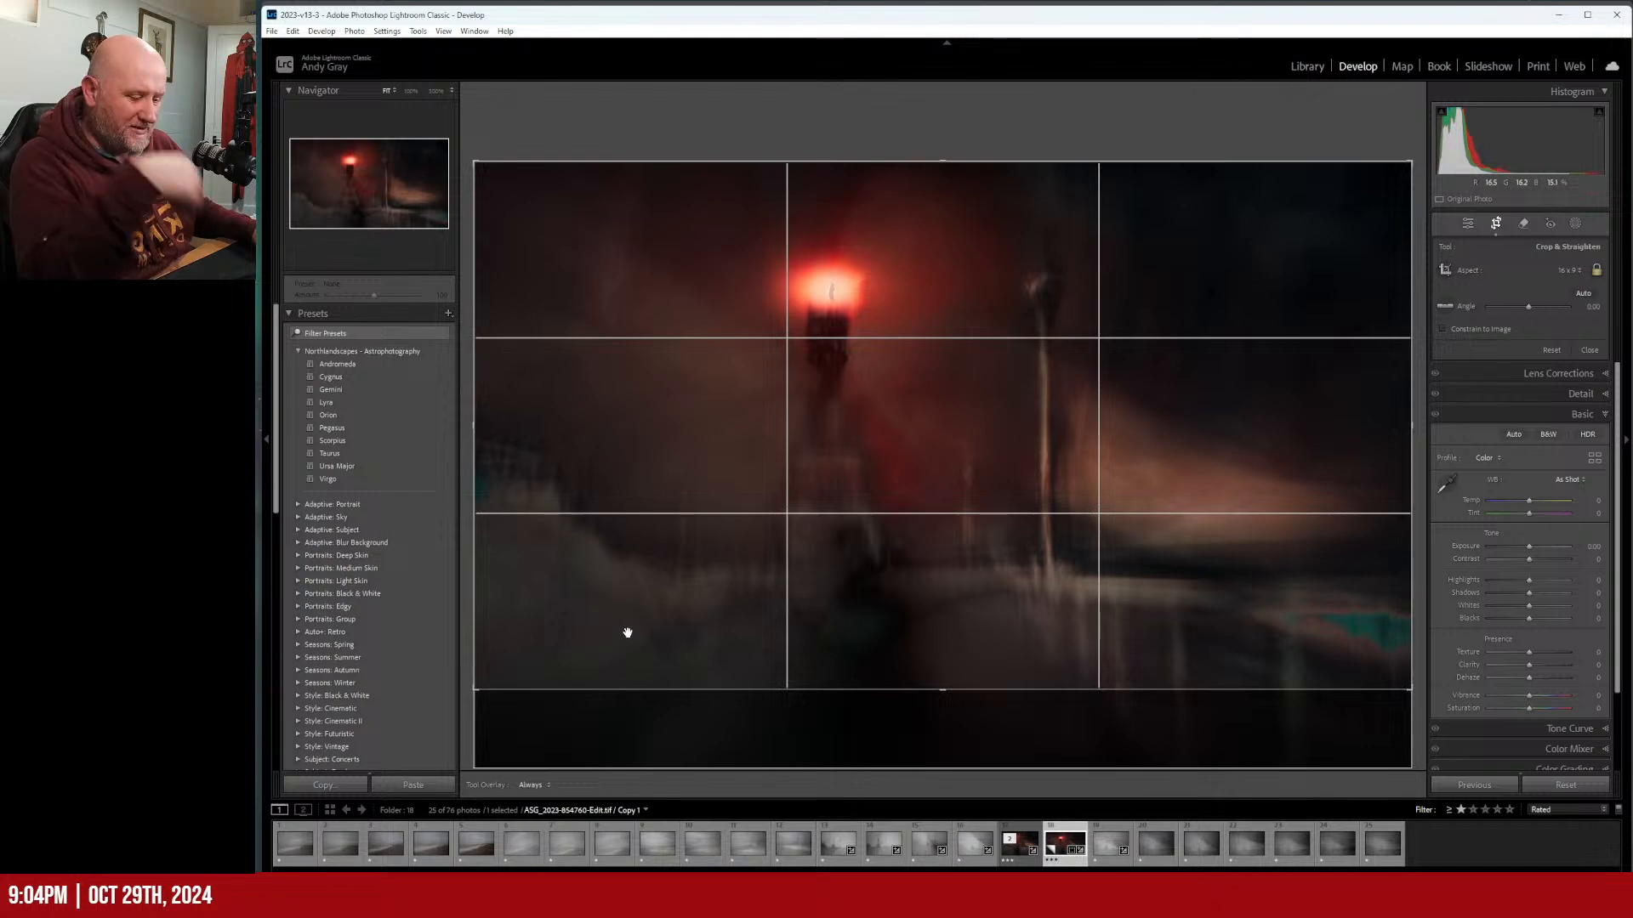
key("r")
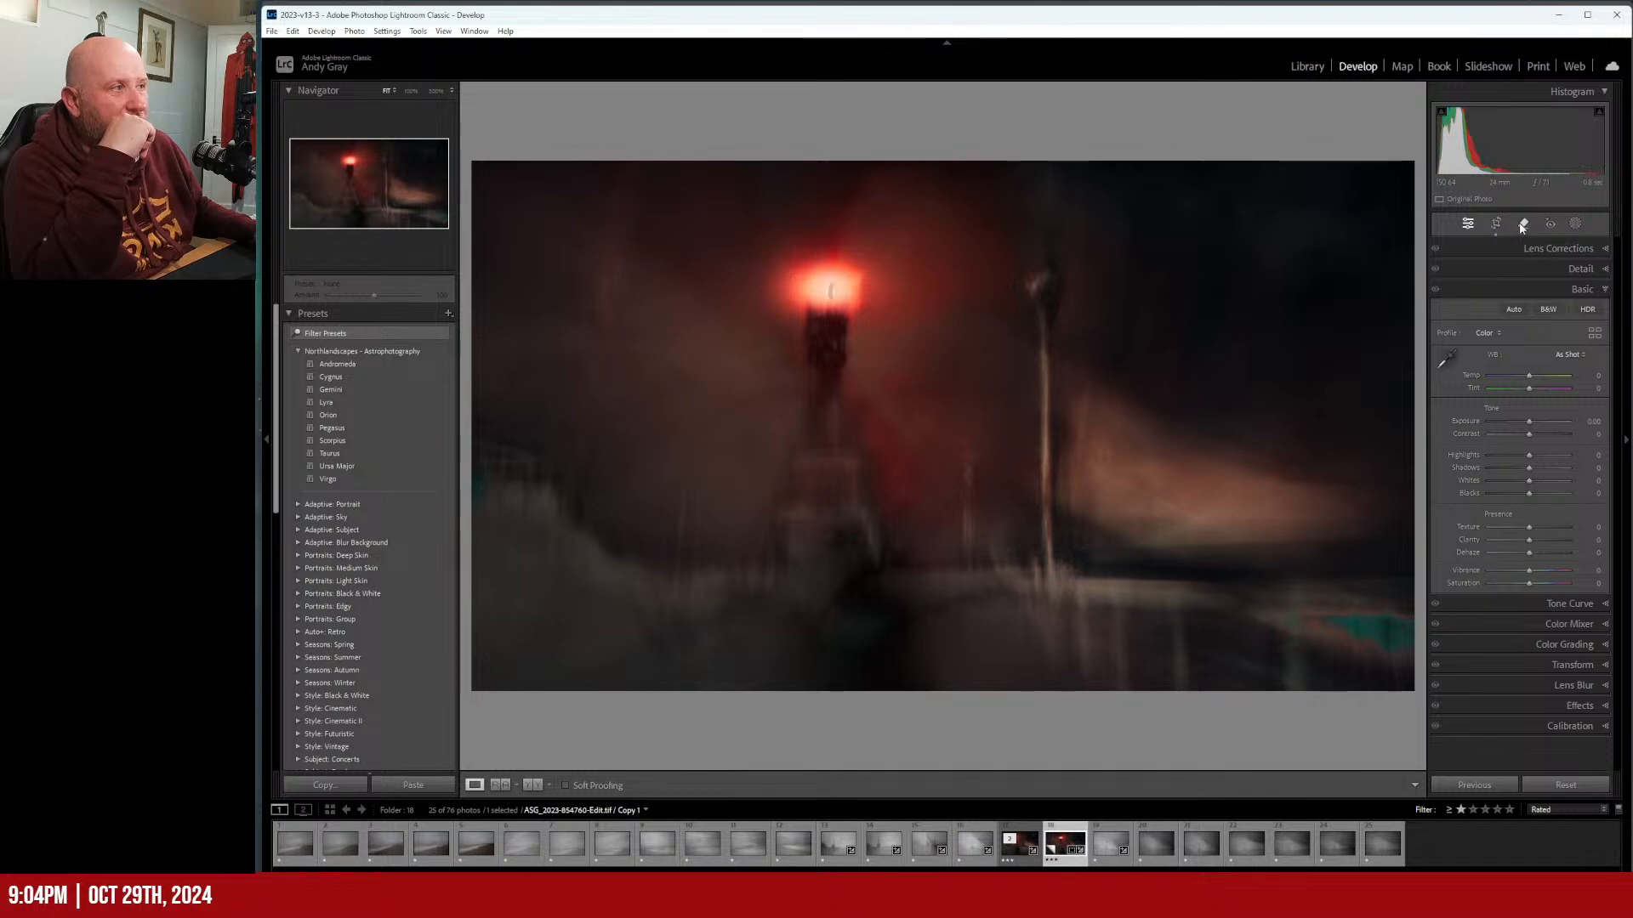
Remove the teal patch near the photo's lower-right corner from the 16 x 9 copy with generative AI removal.
key("q")
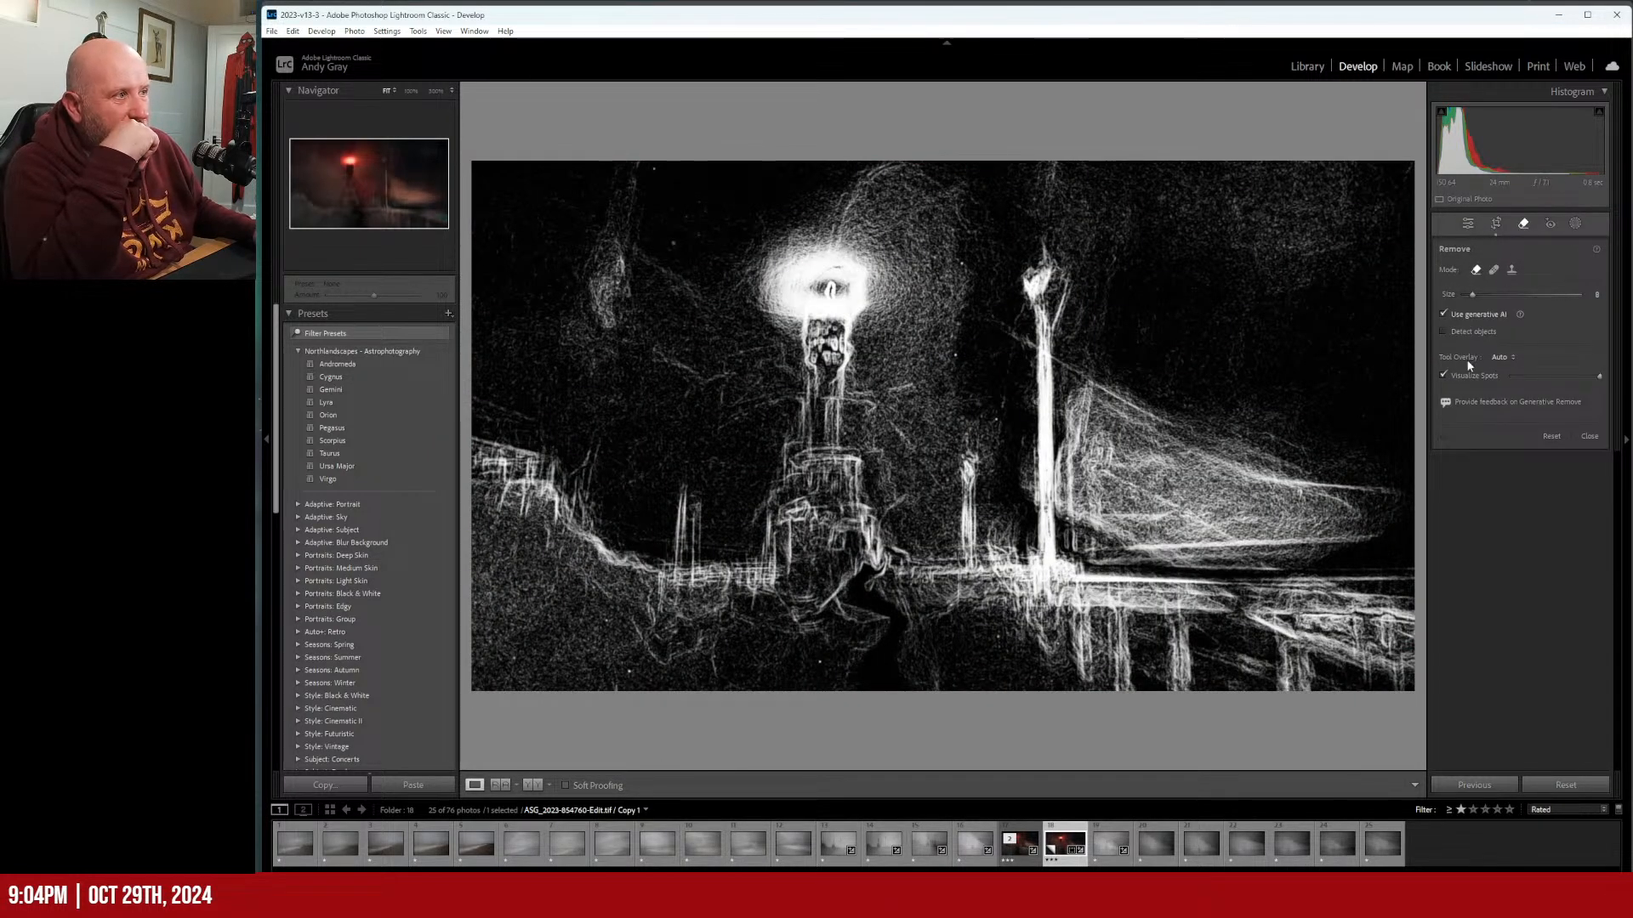
left_click(1443, 375)
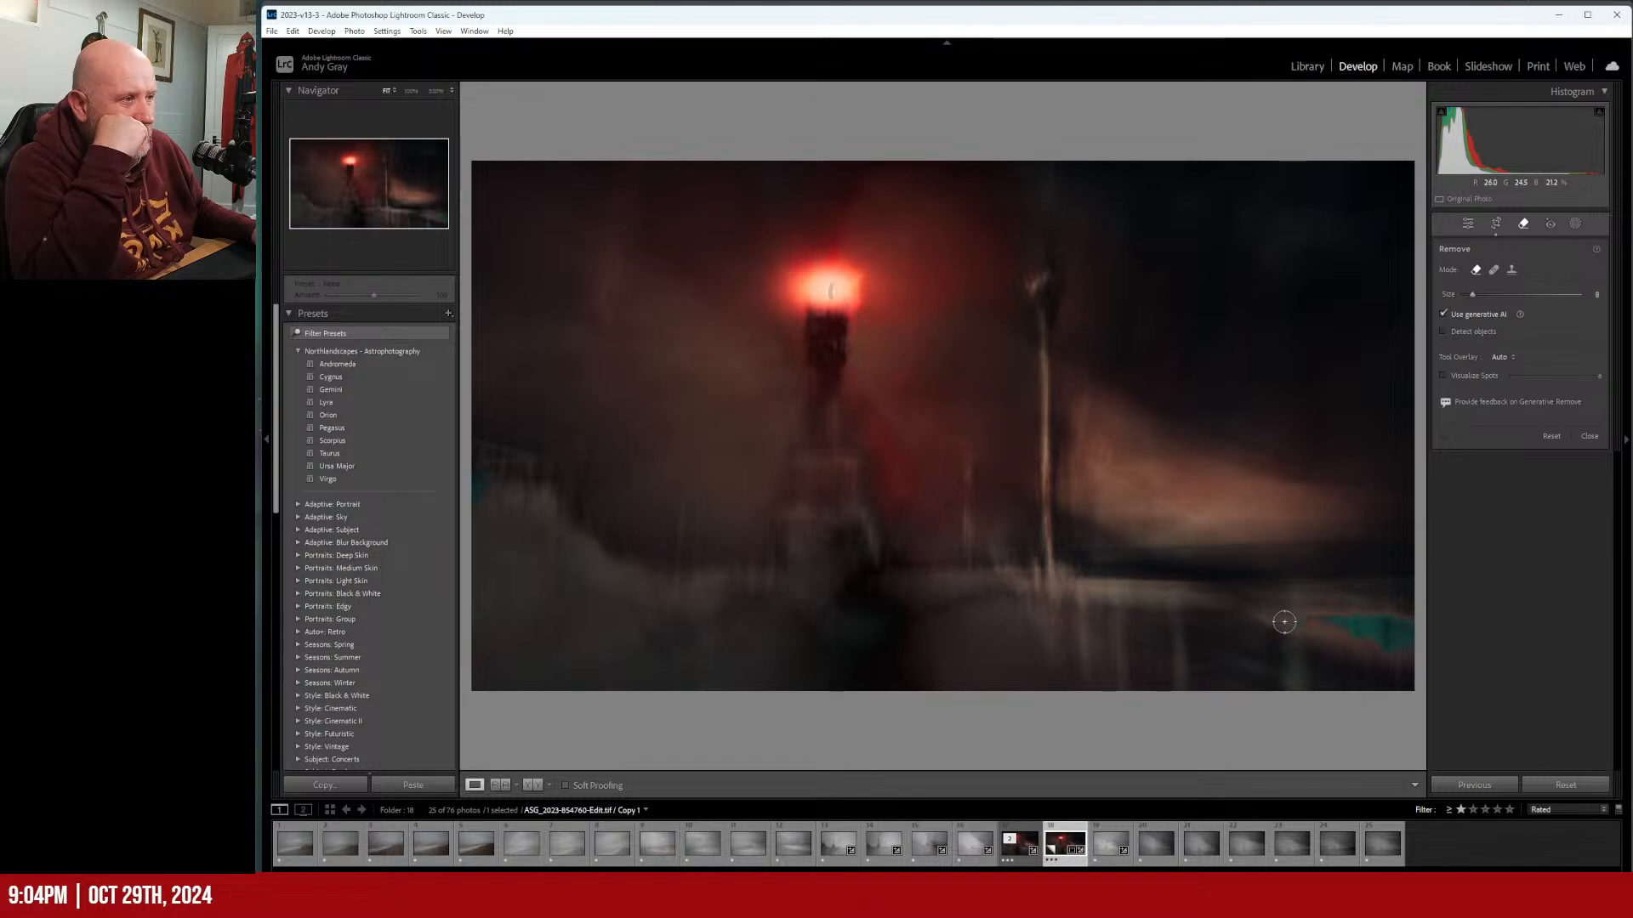
mouse_move(1282, 624)
left_mouse_down()
mouse_move(1378, 612)
mouse_move(1406, 616)
mouse_move(1411, 638)
mouse_move(1287, 608)
mouse_move(1365, 626)
left_mouse_up()
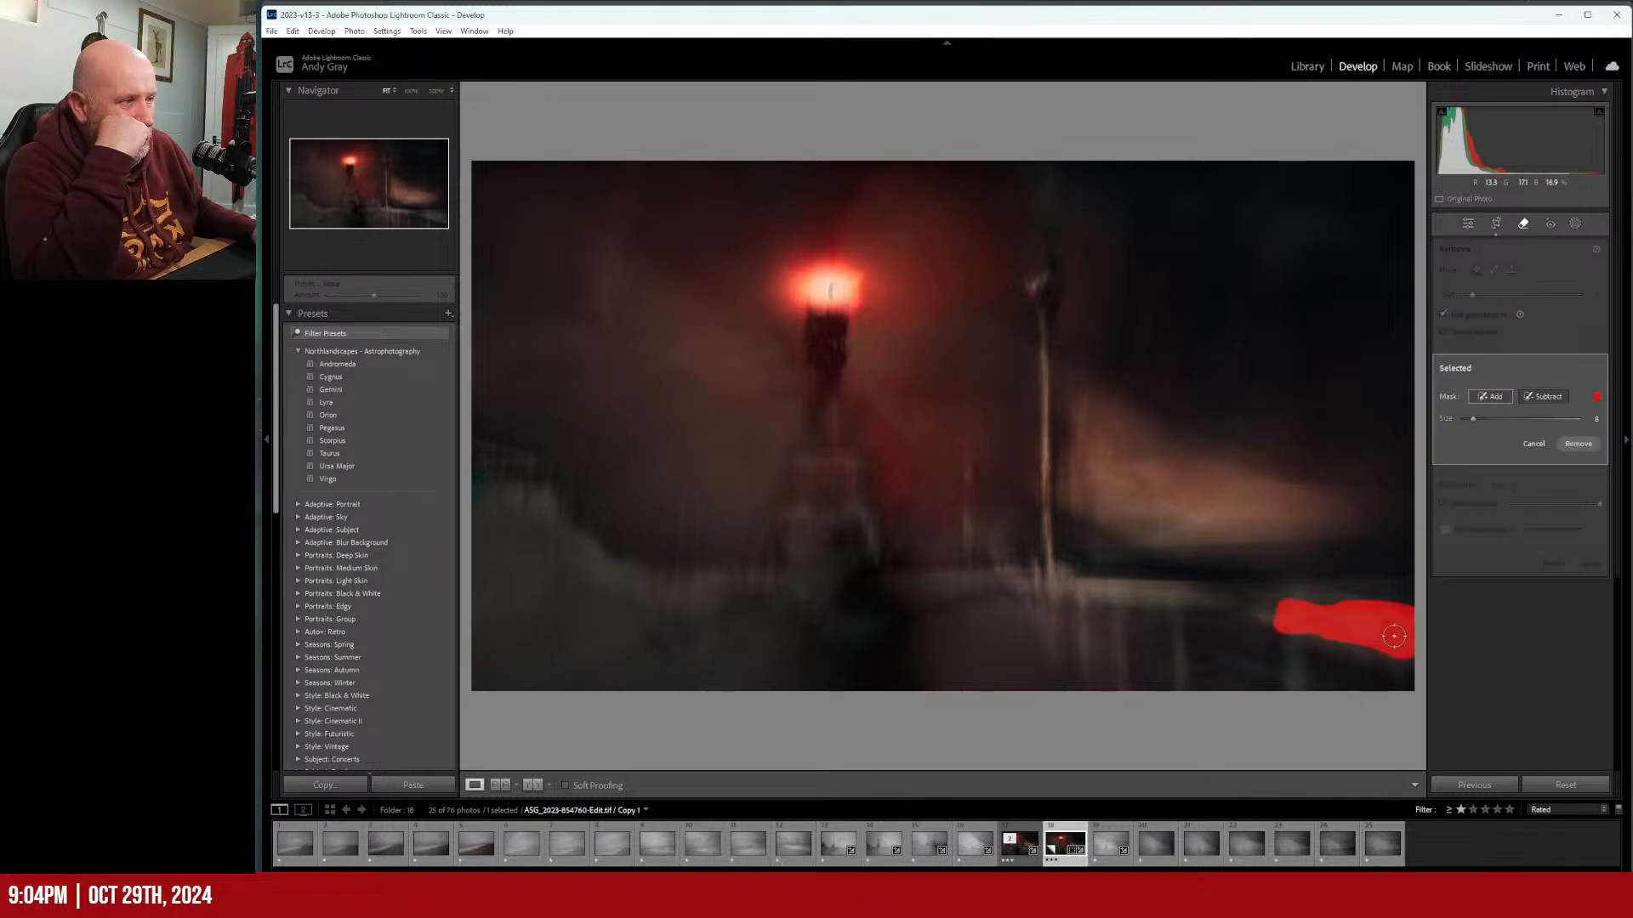
left_click(1578, 444)
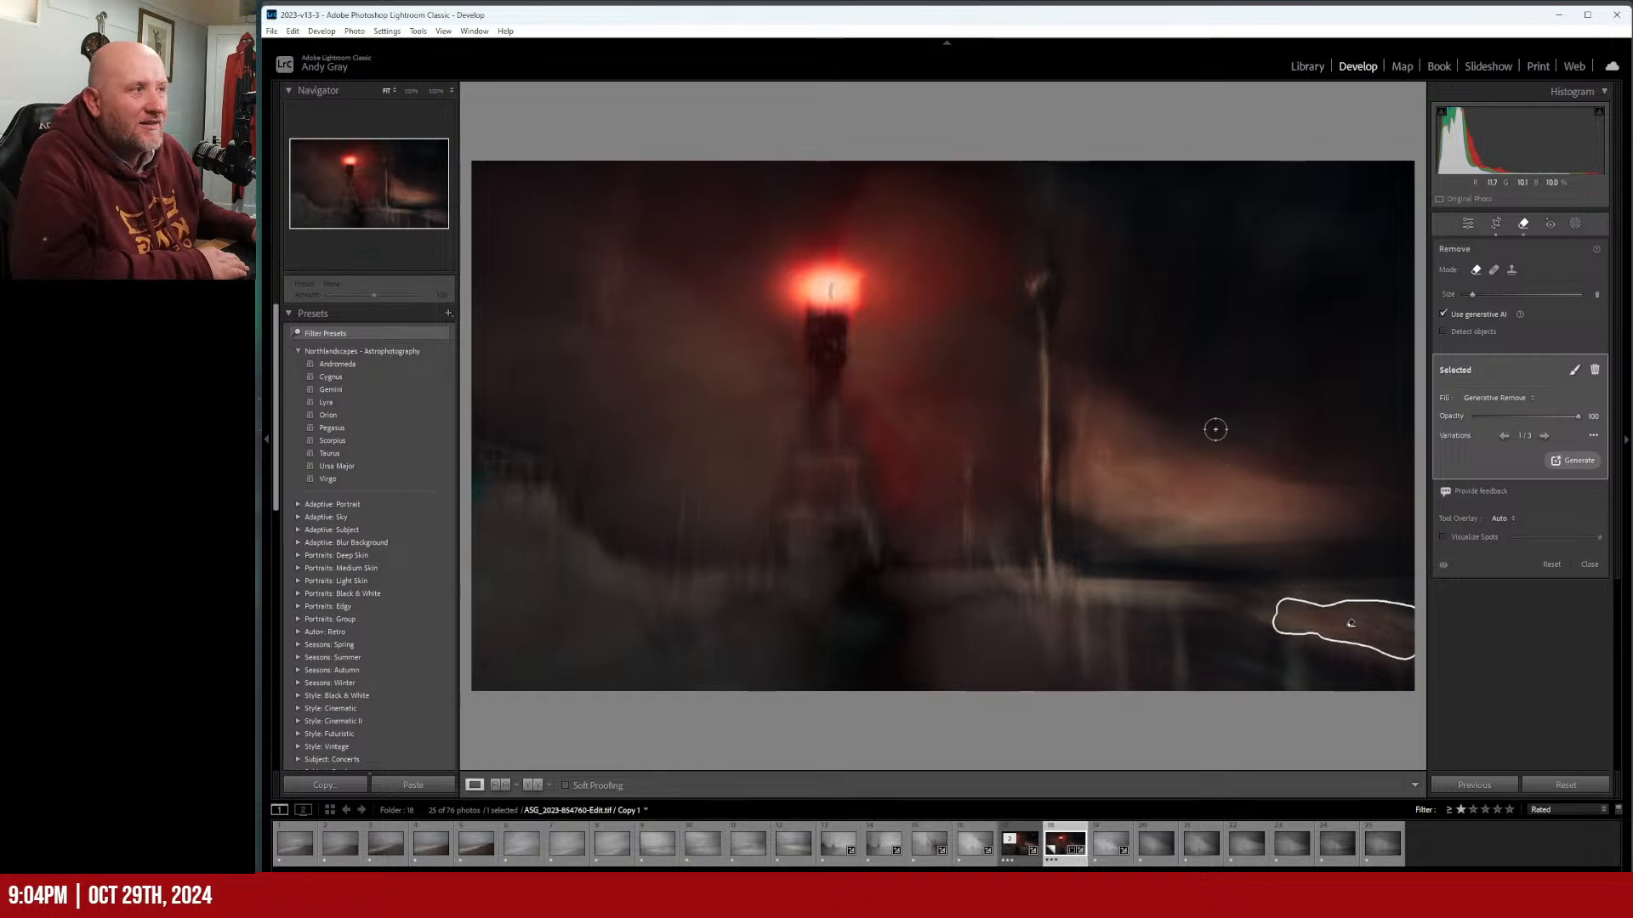
left_click(1469, 224)
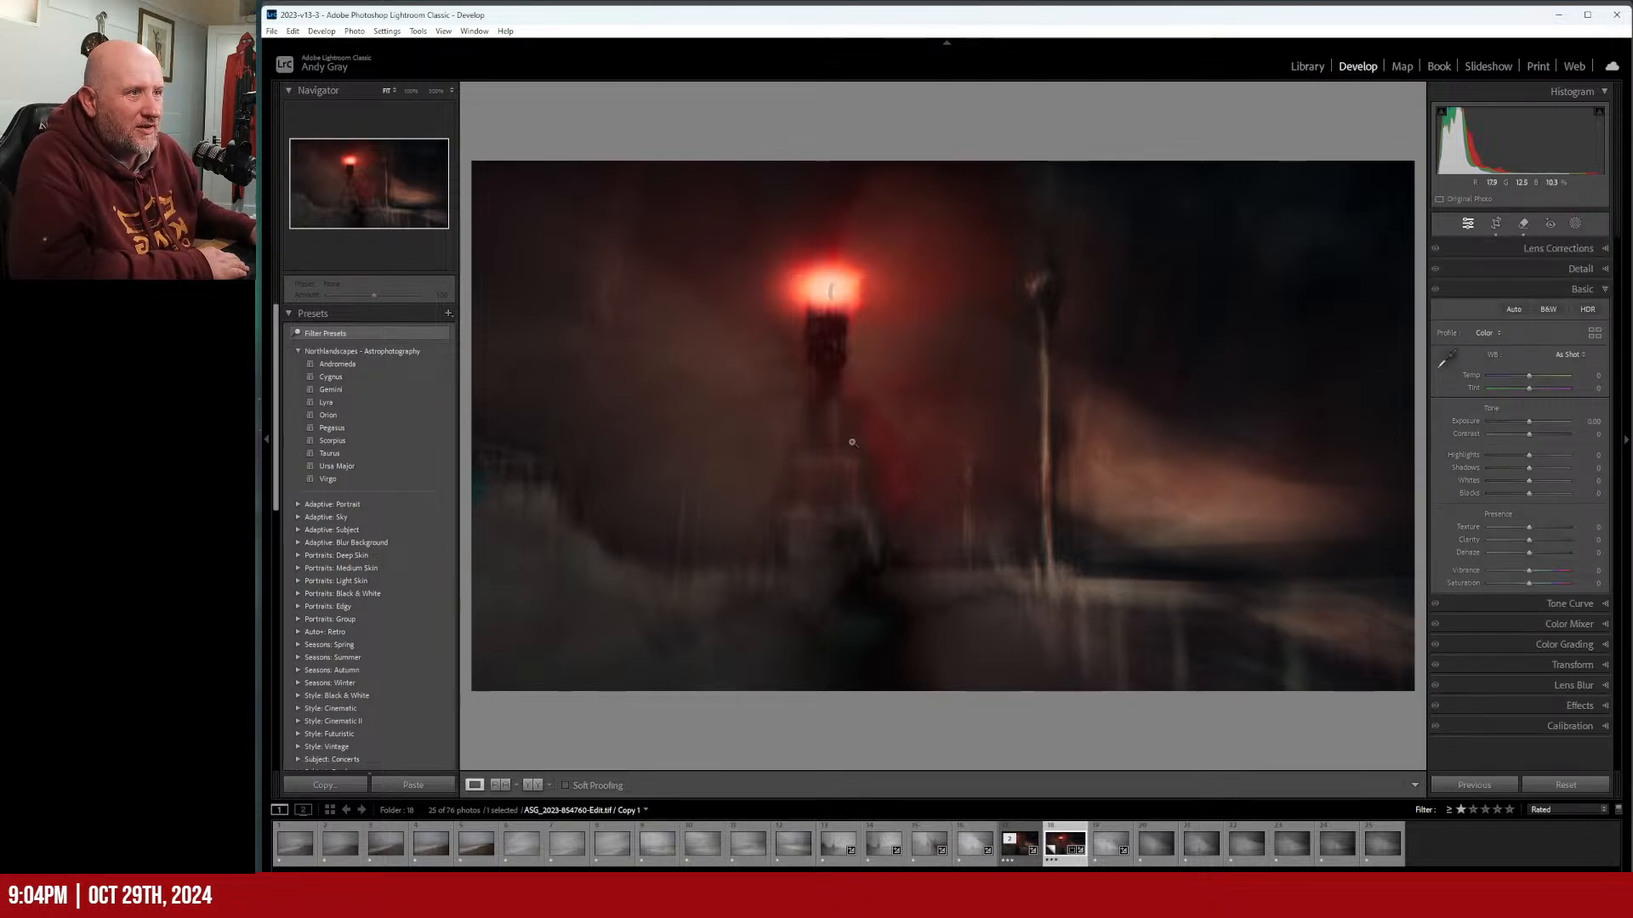
Create another virtual copy from the 16 x 9 version and open it for cropping.
right_click(808, 449)
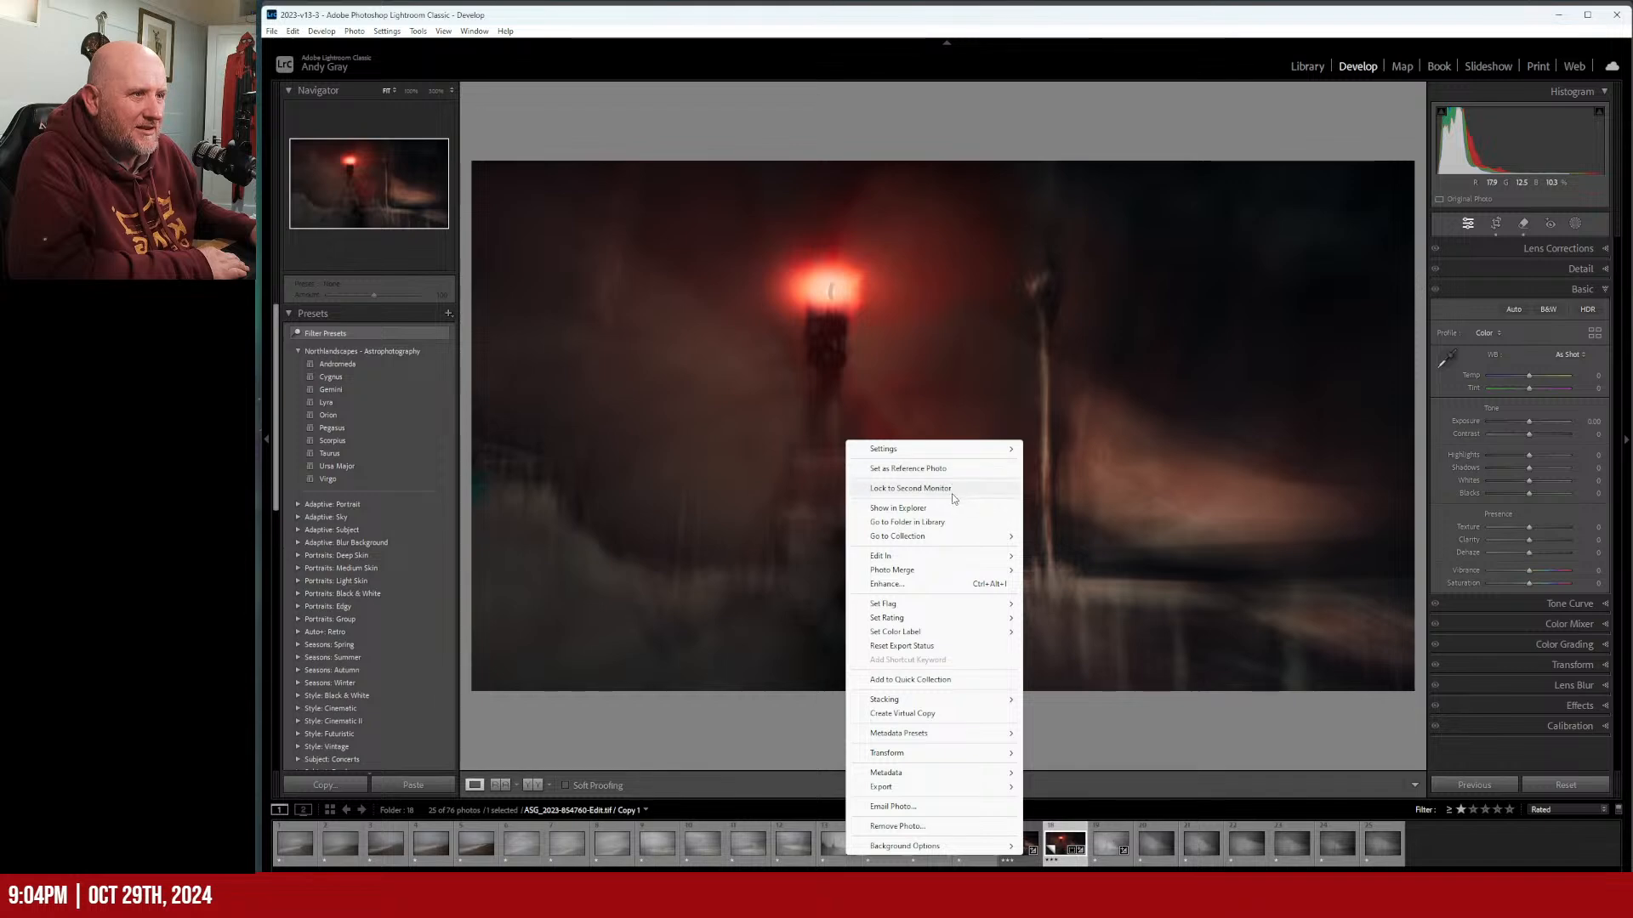
left_click(961, 715)
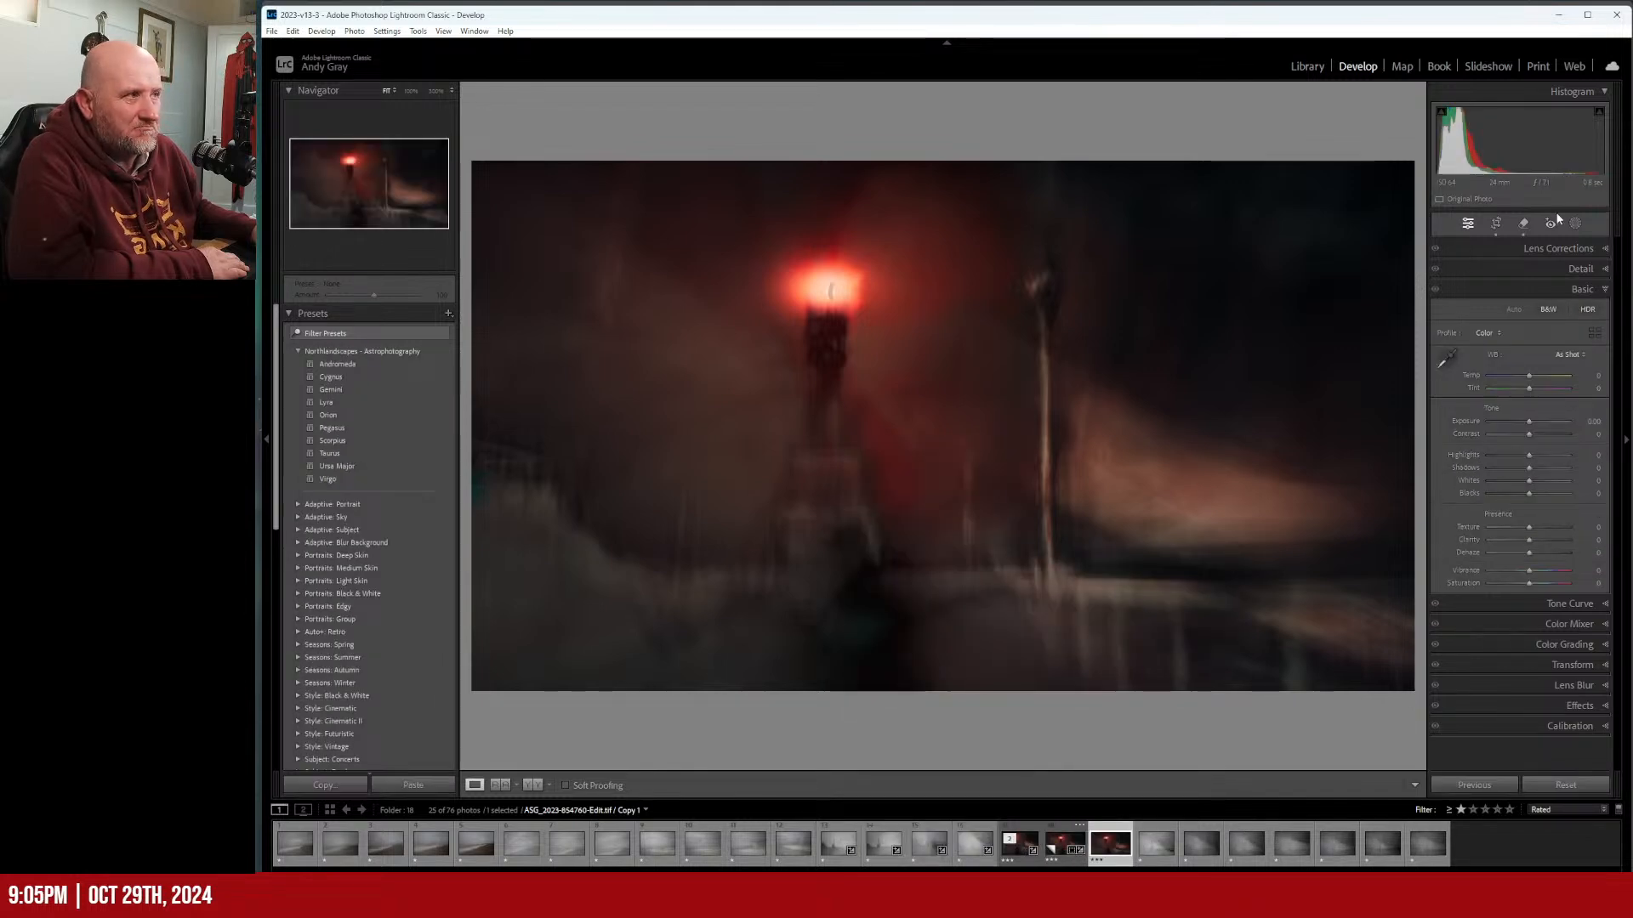
left_click(1497, 223)
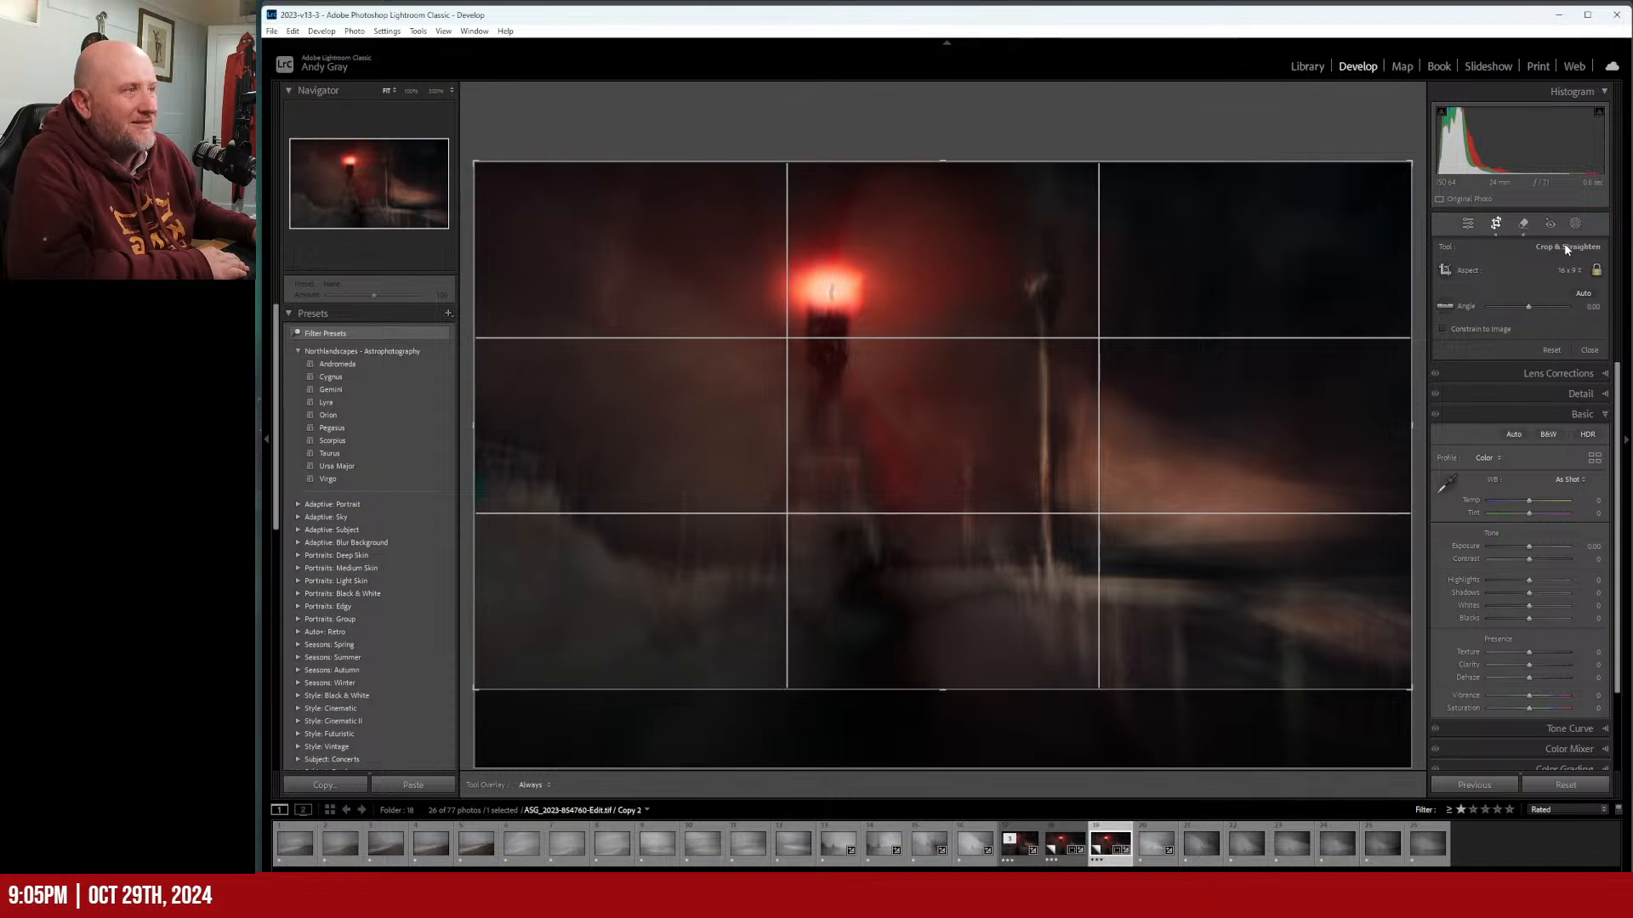
Try a 1 x 1 crop around the glowing lighthouse, slightly enlarged and repositioned.
left_click(1568, 272)
left_click(1522, 328)
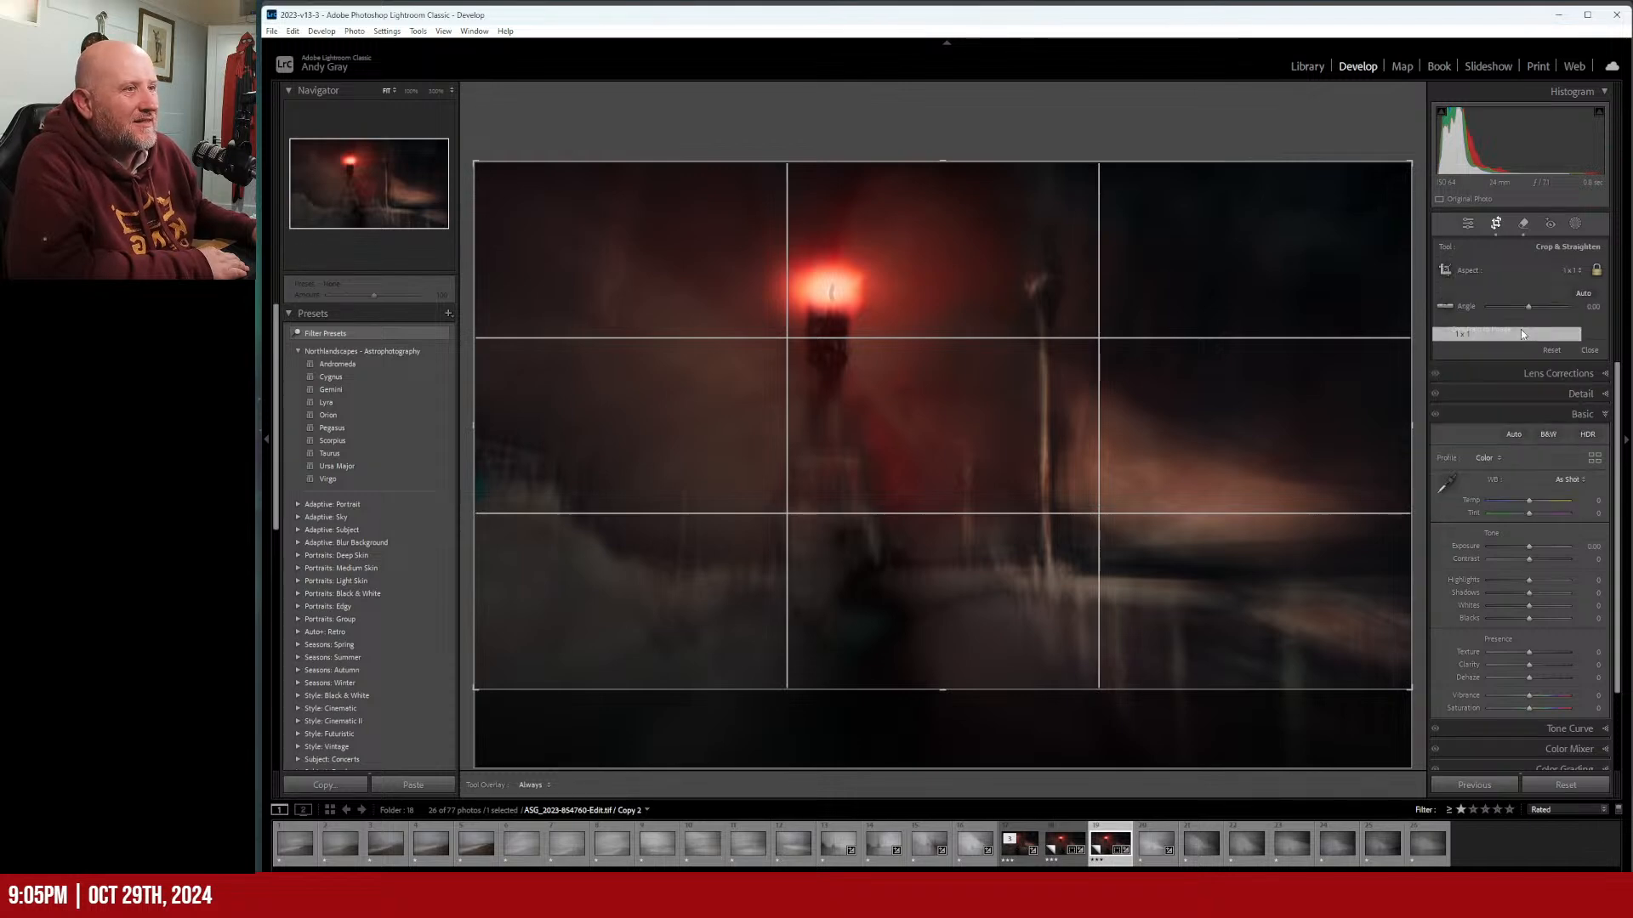
left_click_drag(978, 441, 1105, 362)
left_click_drag(1136, 367, 1194, 442)
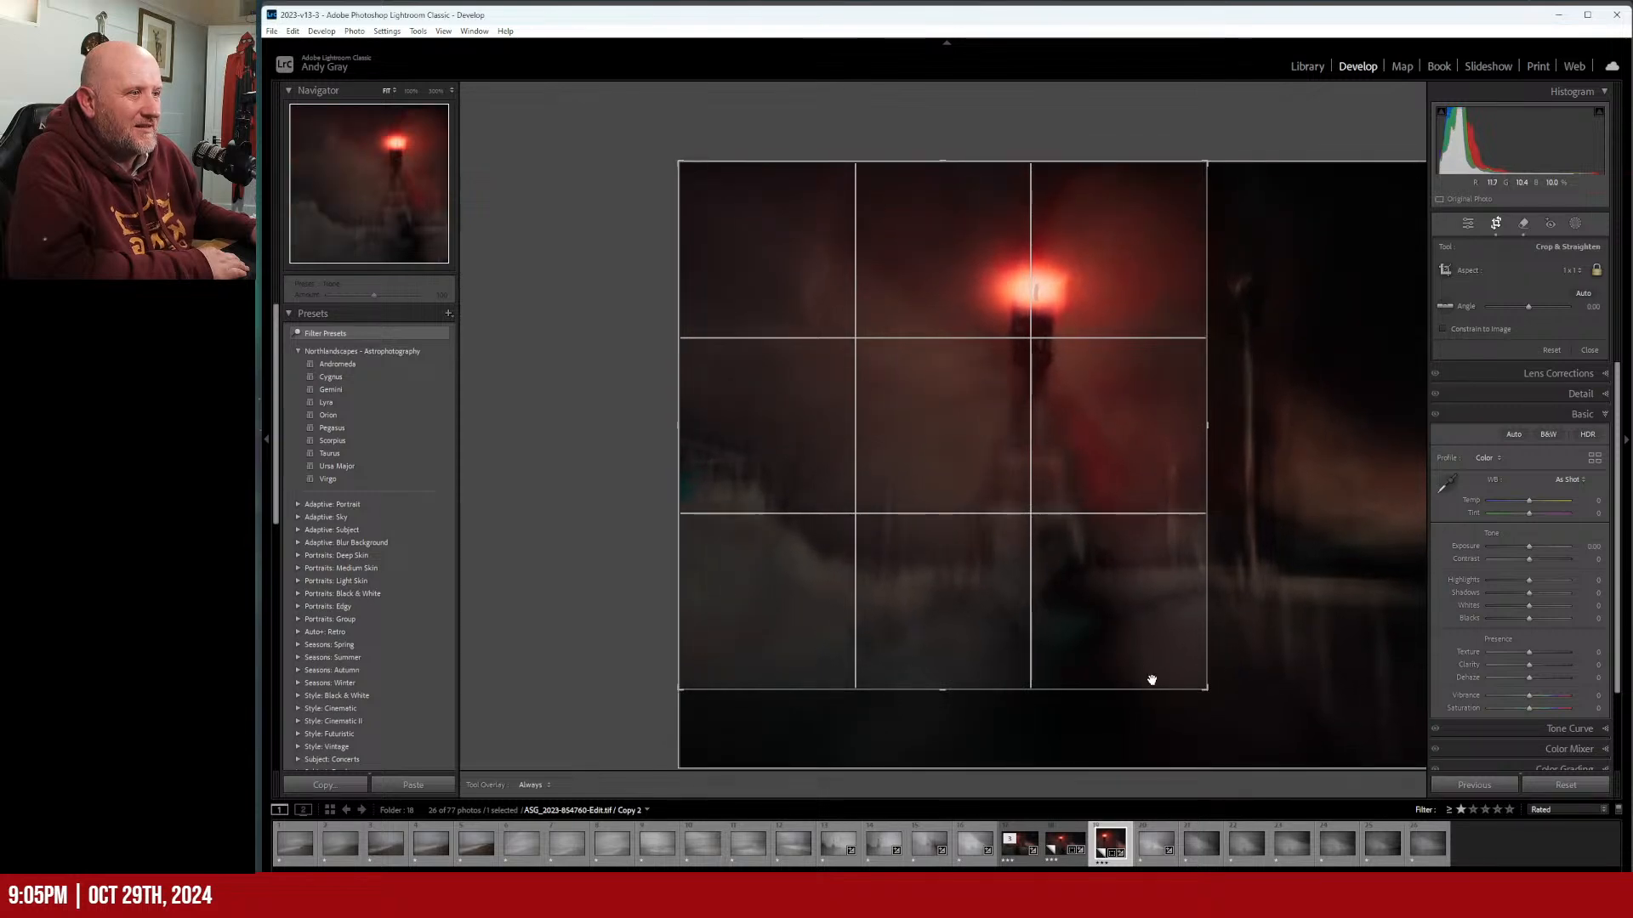
left_click_drag(1208, 691, 1221, 706)
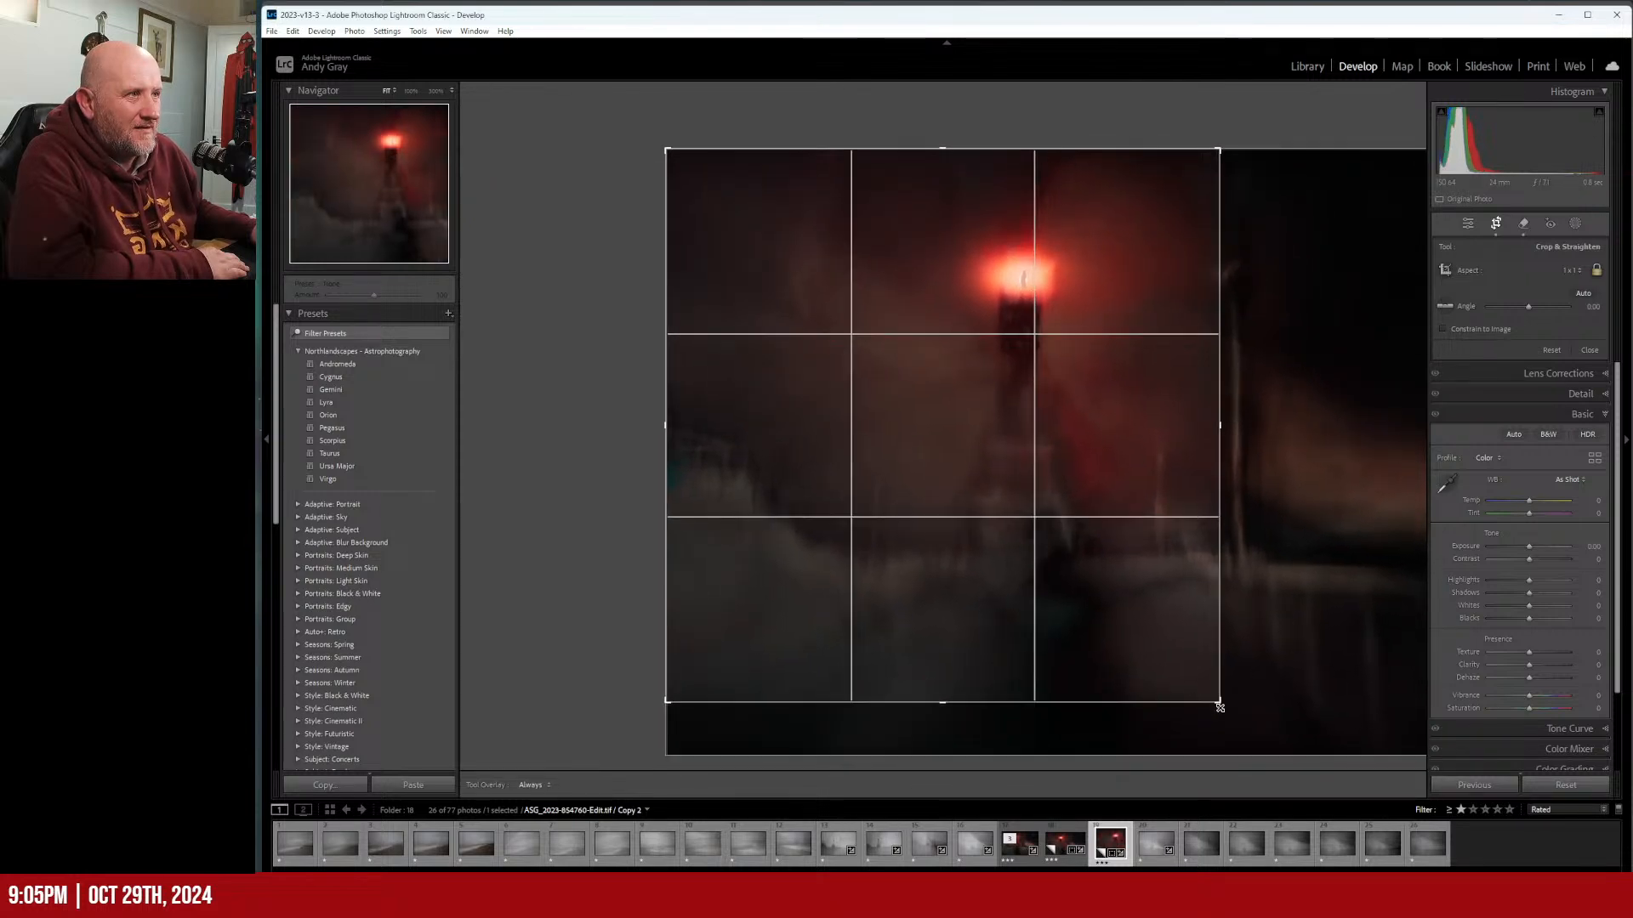
mouse_move(1134, 563)
left_mouse_down()
mouse_move(1127, 539)
mouse_move(1157, 555)
left_mouse_up()
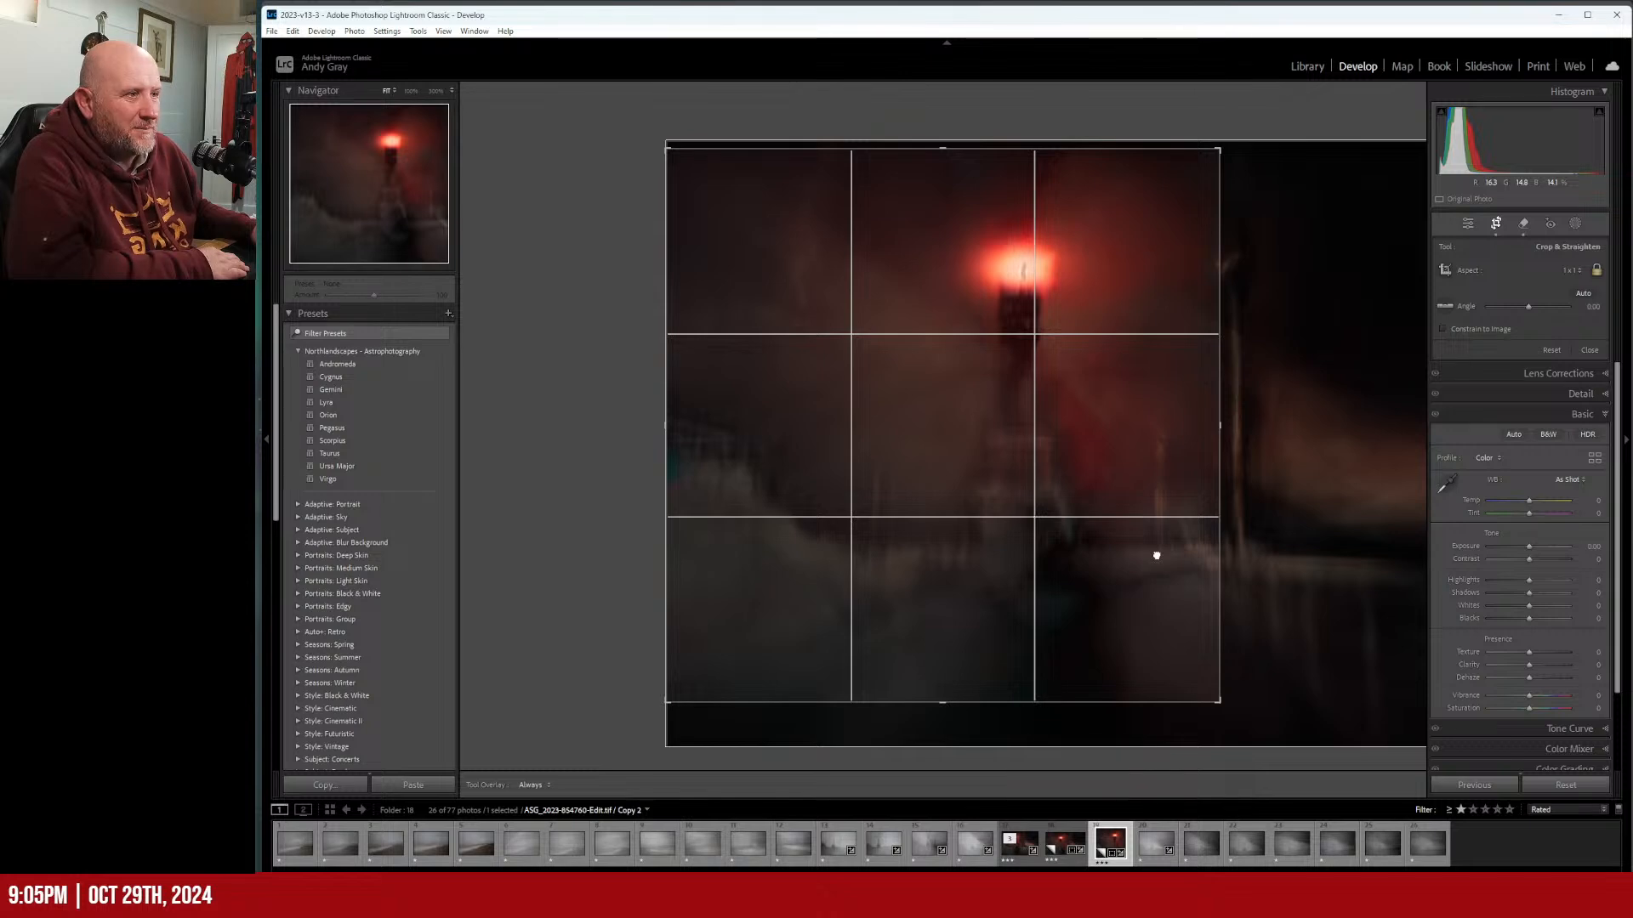
Crop the new copy to a 4 x 5 / 8 x 10 portrait with the lighthouse centred horizontally, starting at the photo's upper edge.
left_click(1570, 269)
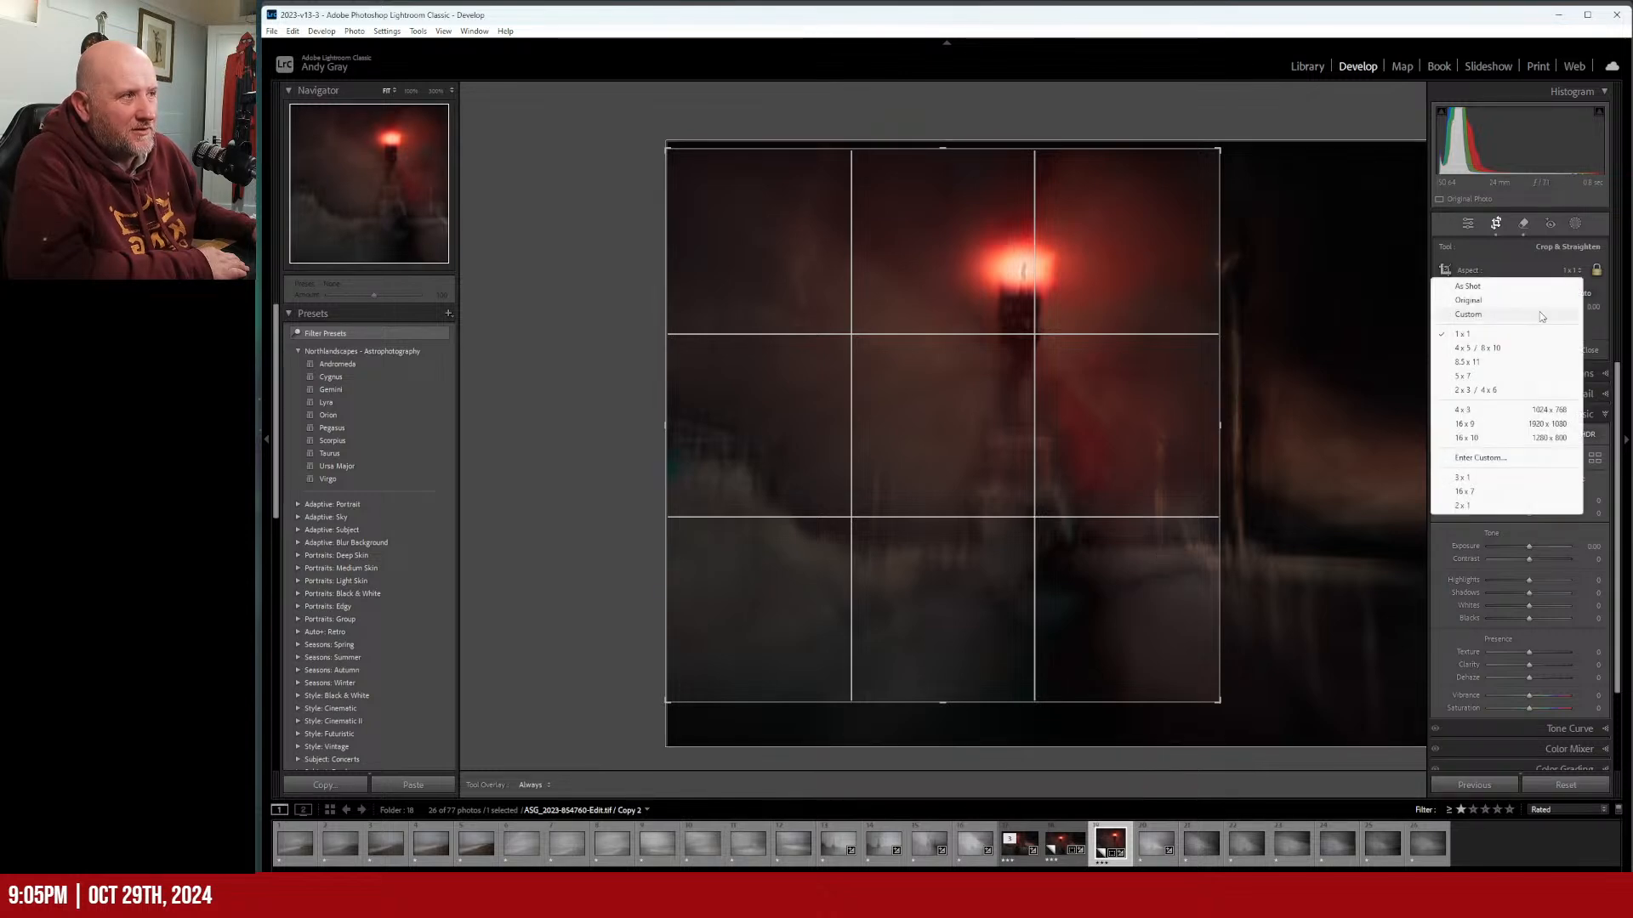
left_click(1519, 350)
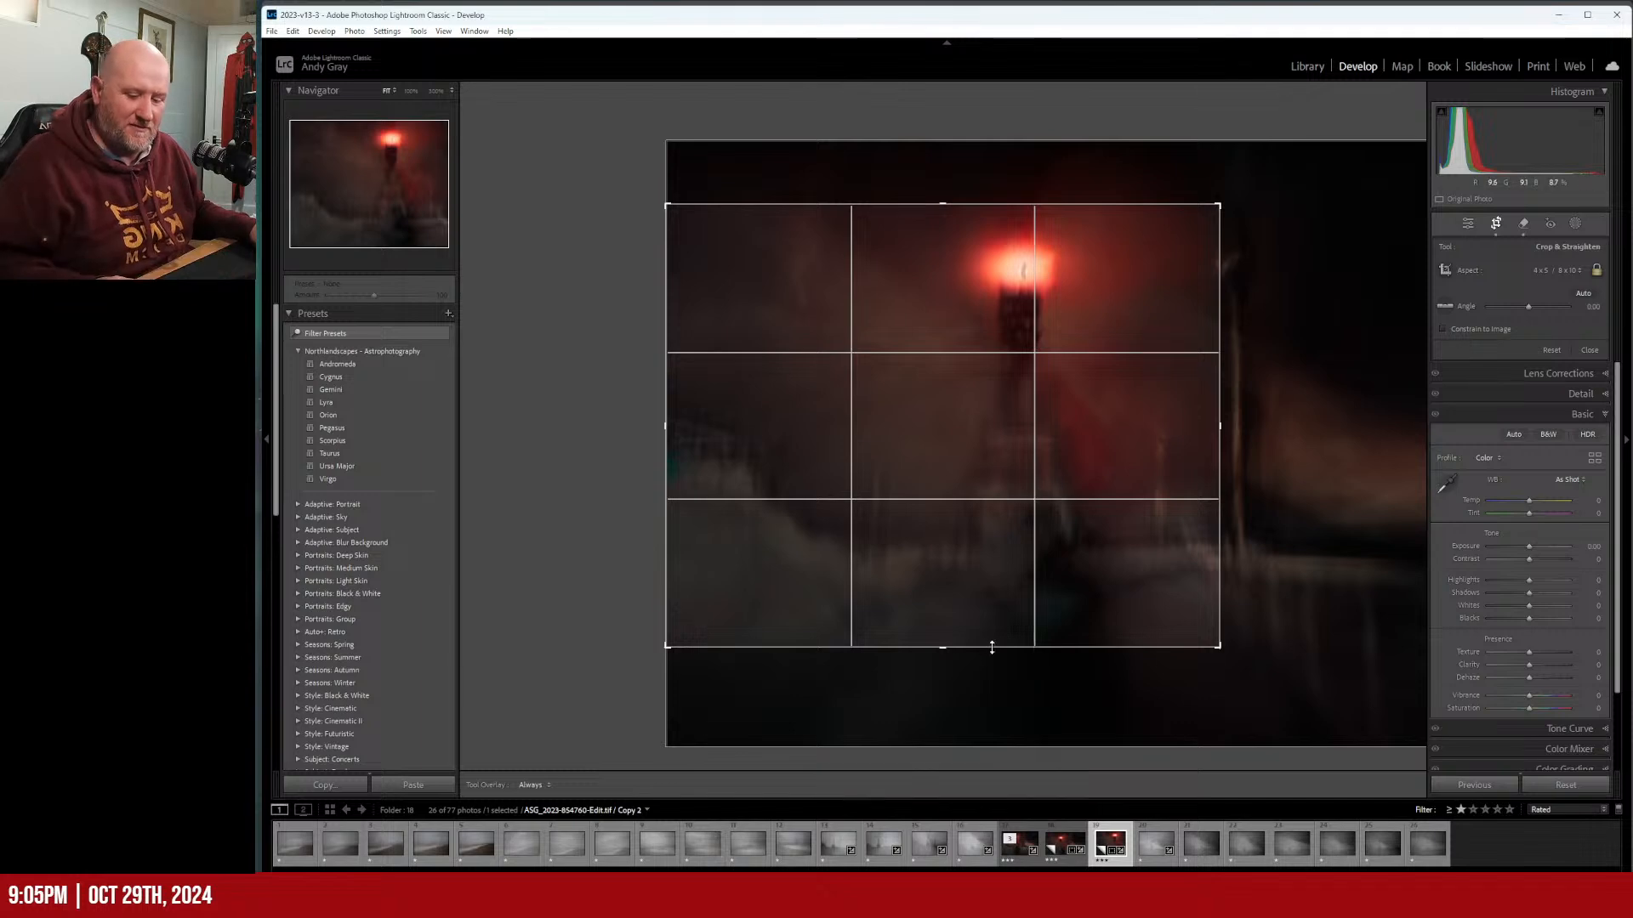
key("x")
left_click_drag(991, 645, 923, 647)
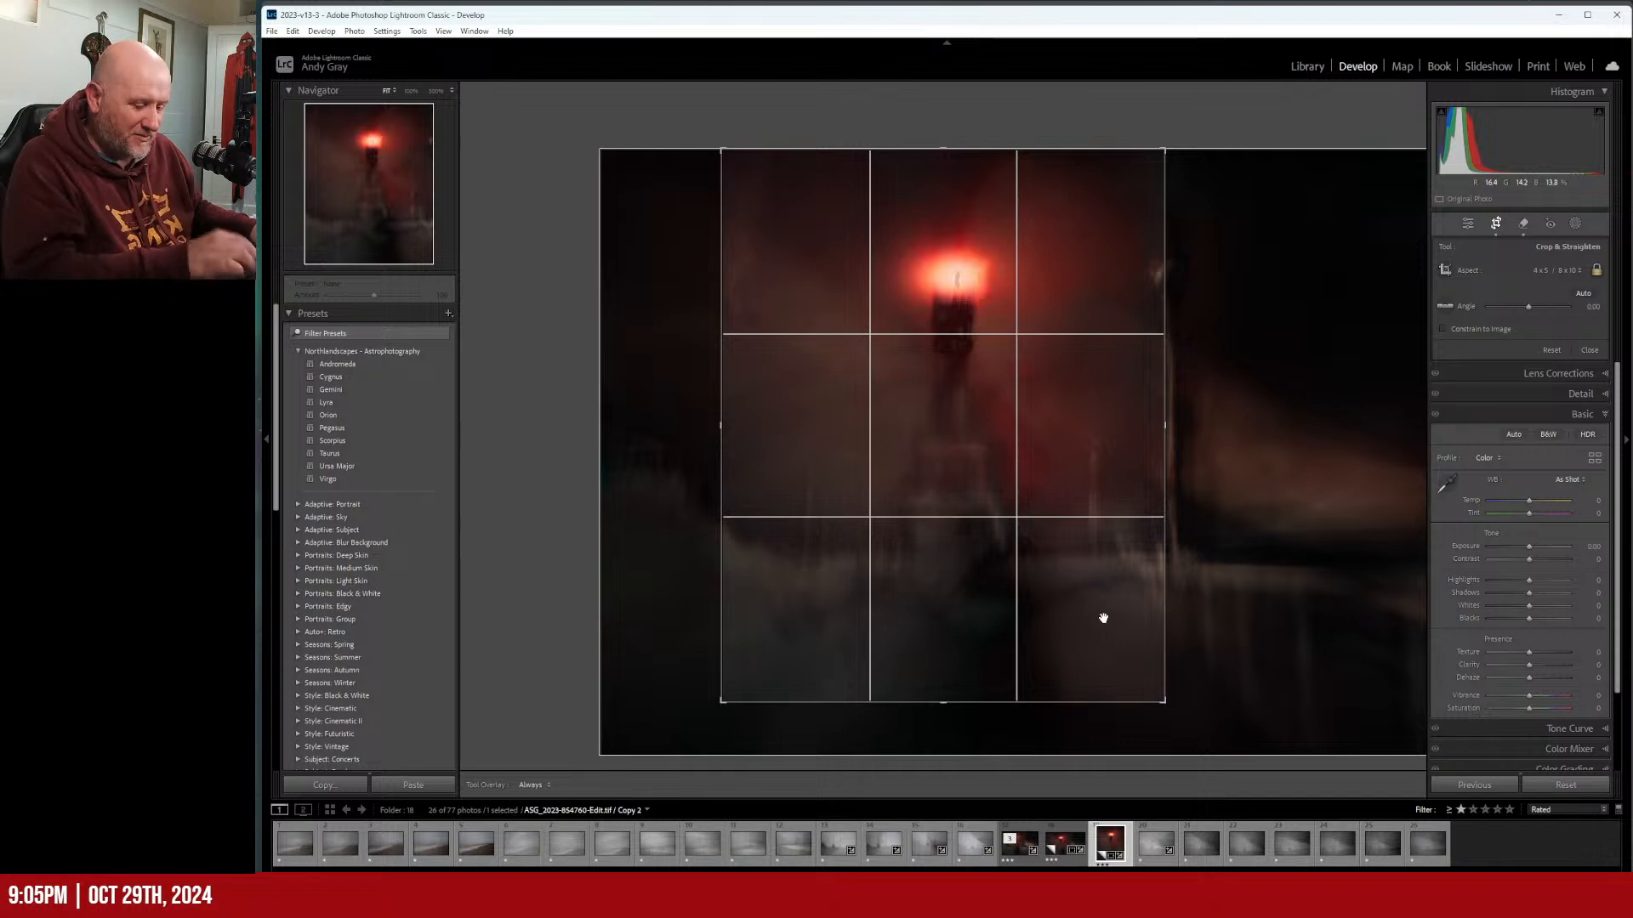
key("Return")
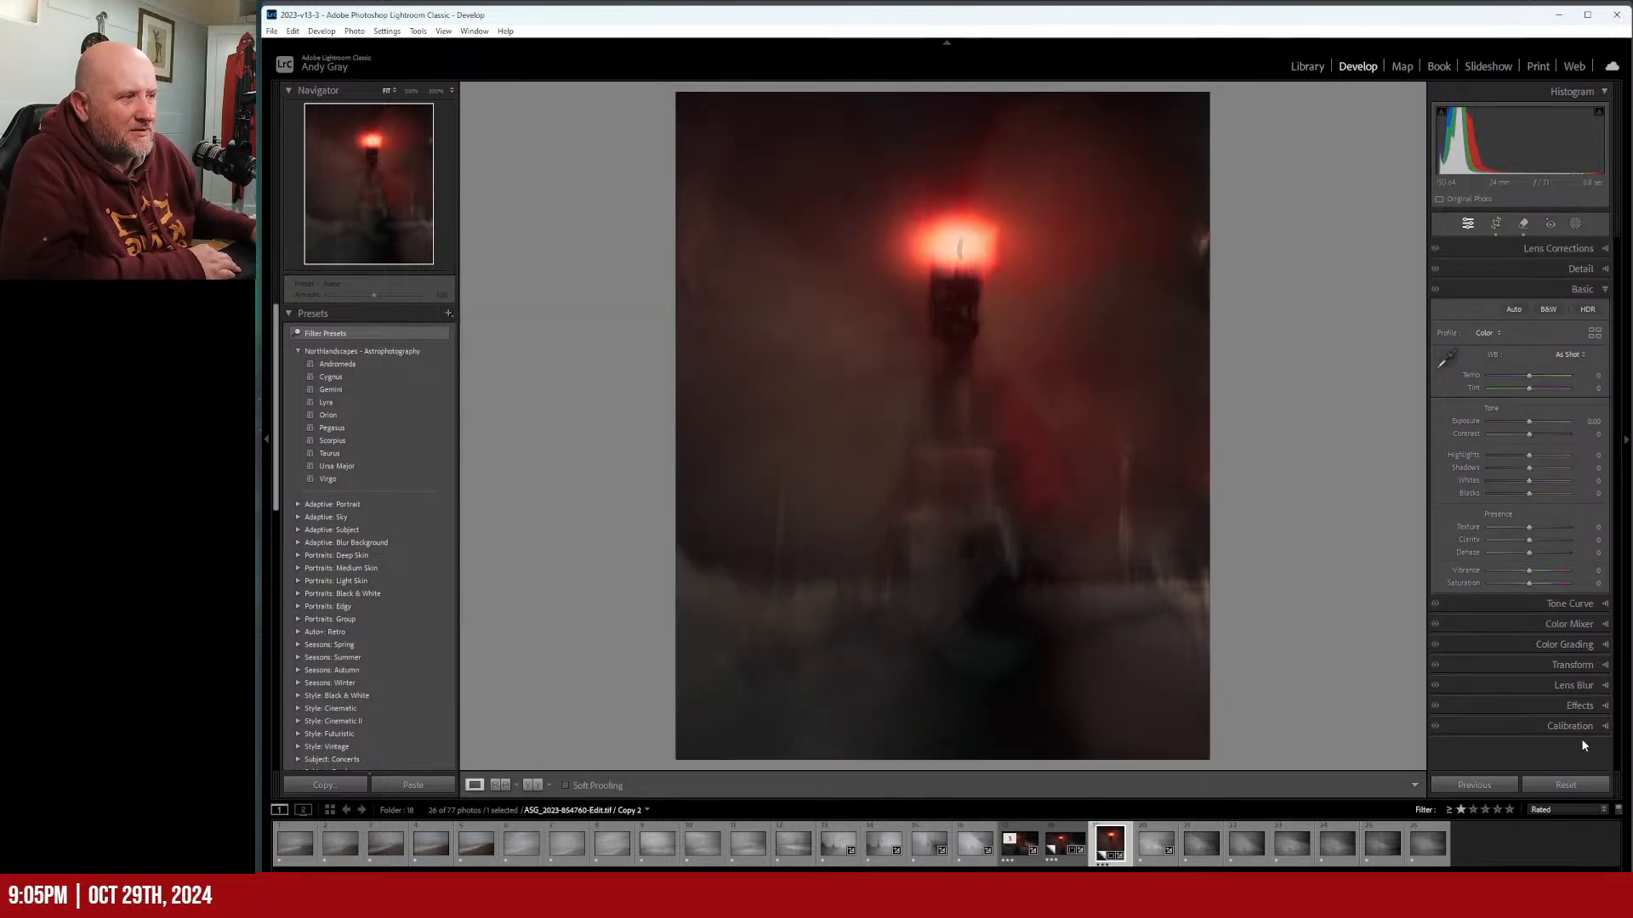
Add a post-crop vignette to the portrait copy with Amount -34, Midpoint 36 and Feather 68.
left_click(1579, 706)
left_click_drag(1527, 457, 1510, 459)
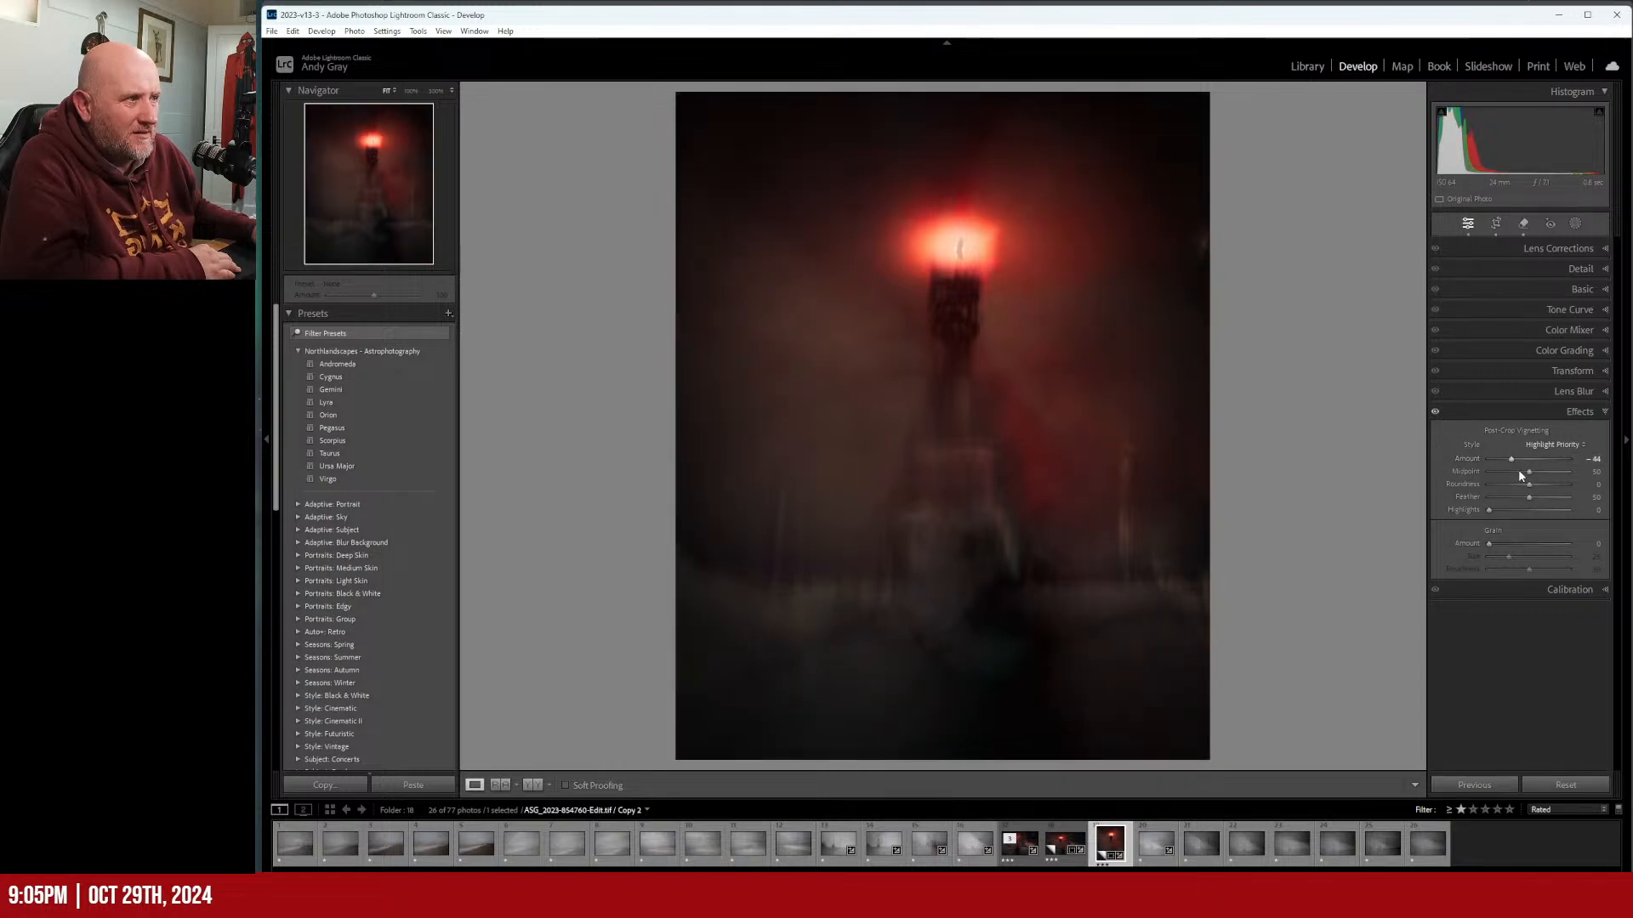
left_click(1518, 471)
left_click(1543, 497)
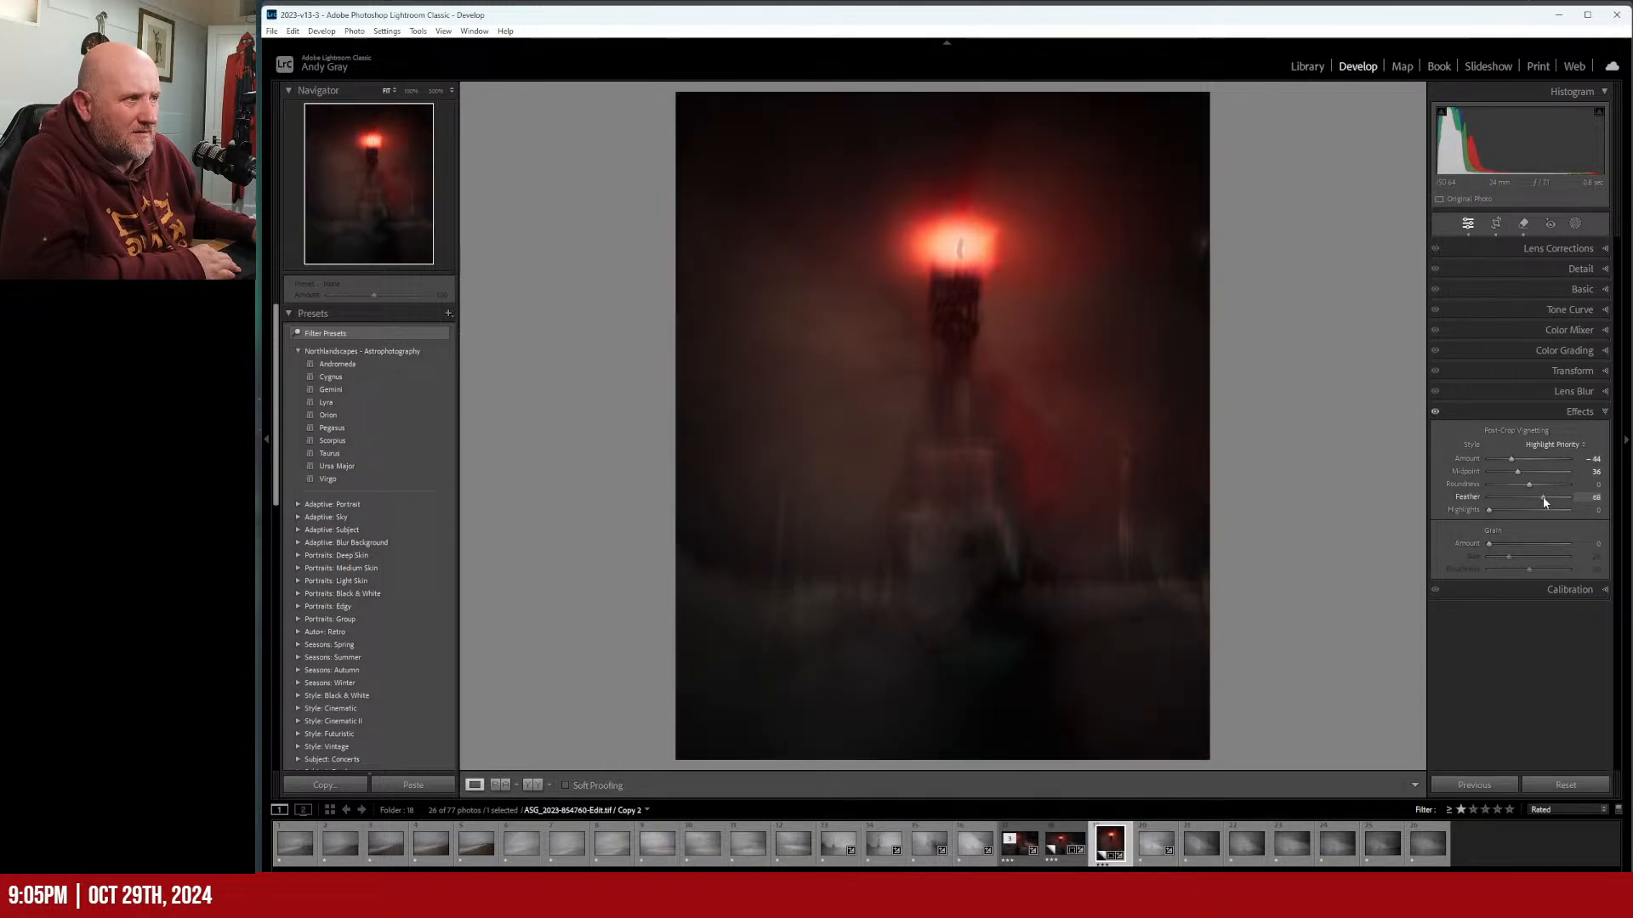
left_click(1522, 459)
left_click_drag(1522, 461, 1517, 461)
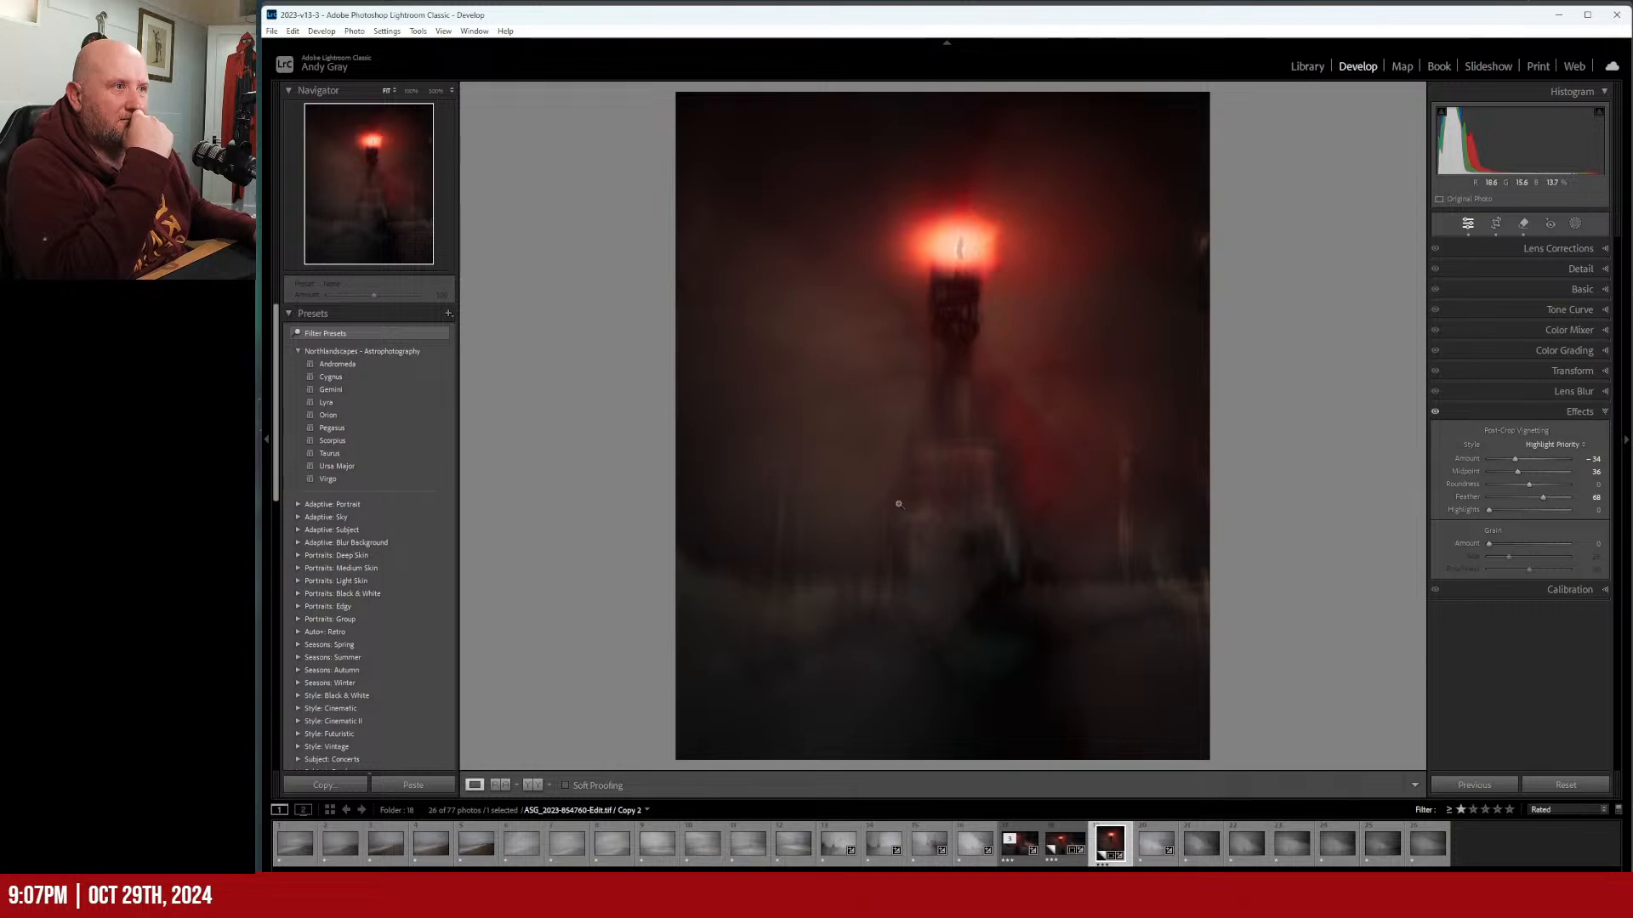
Create a virtual copy of the vignetted 4 x 5 portrait and try a 2 x 3 / 4 x 6 crop on it.
right_click(1012, 538)
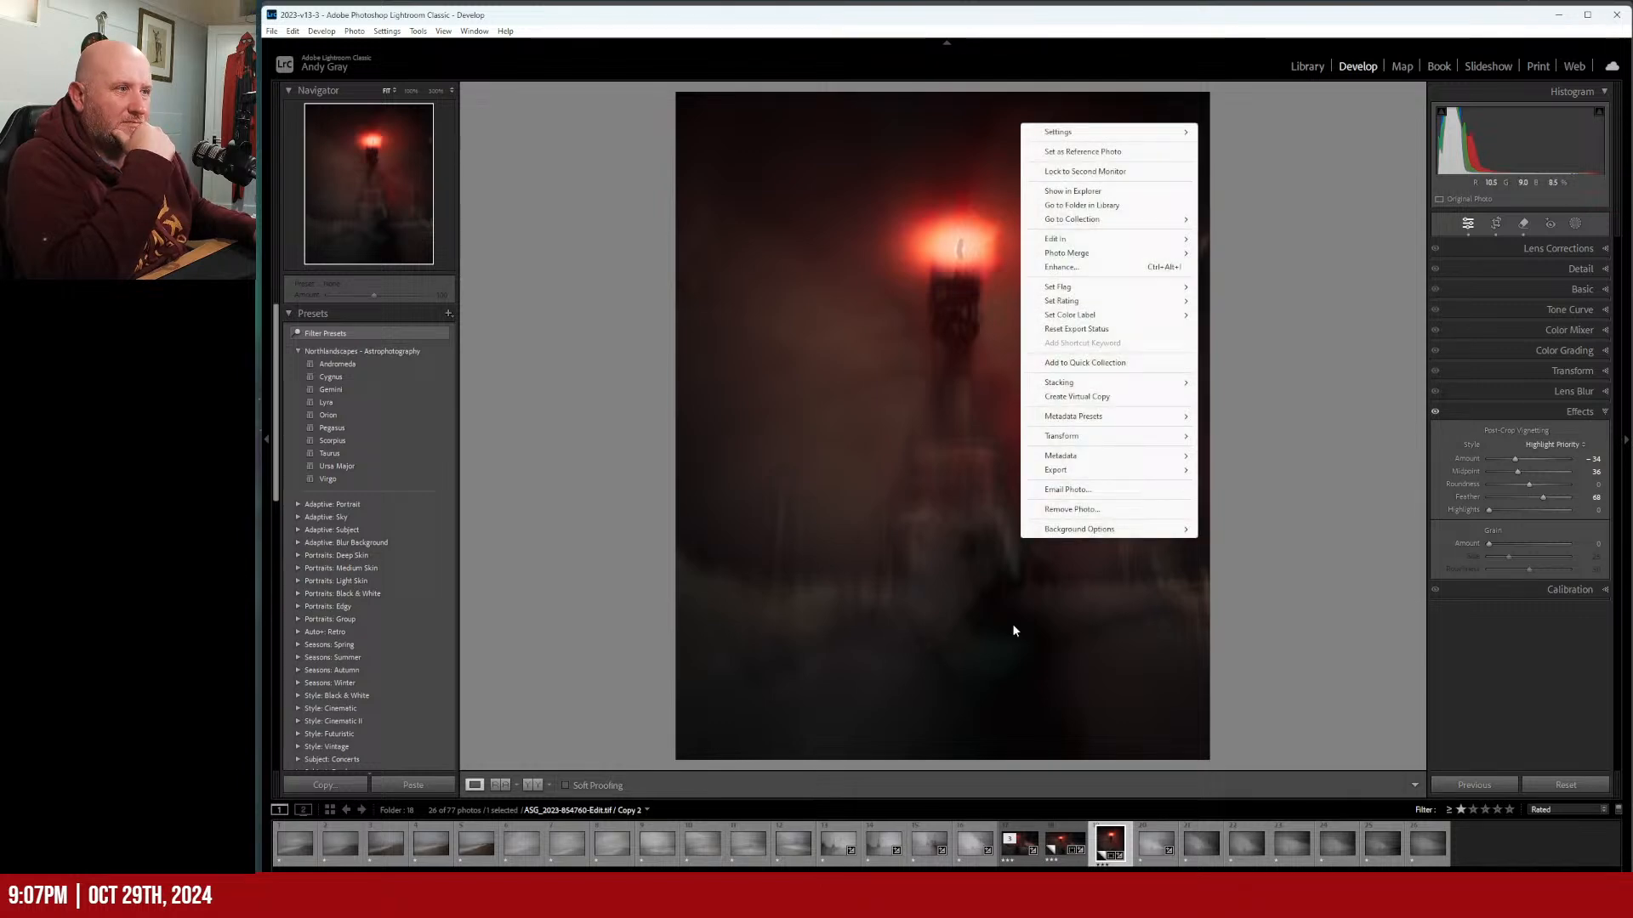
left_click(1133, 399)
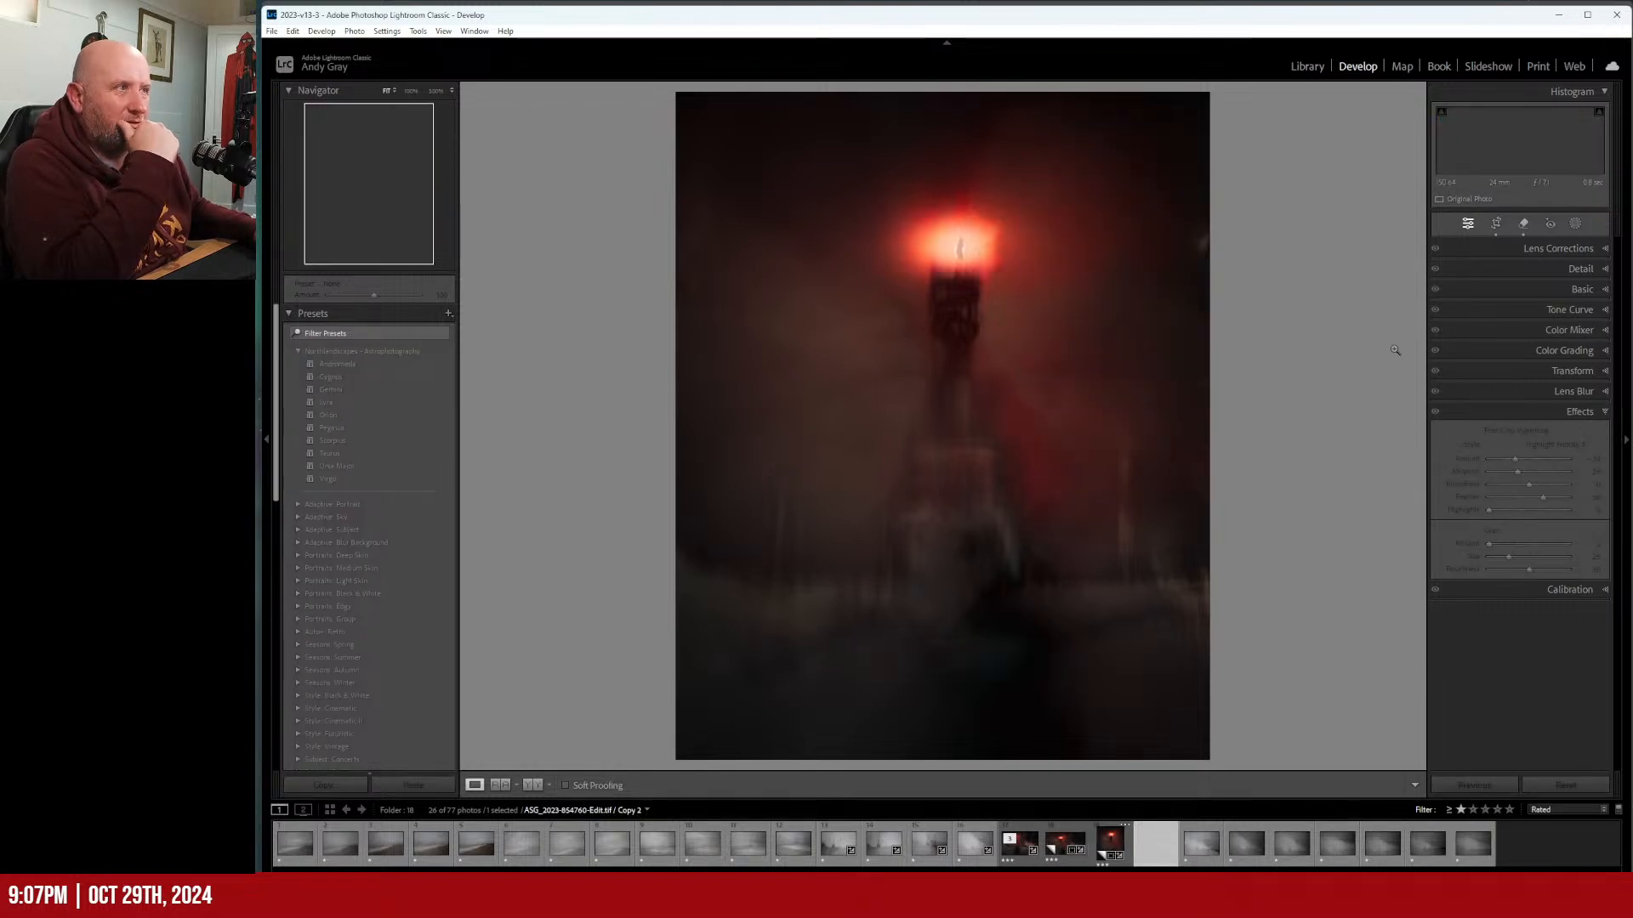
left_click(1496, 224)
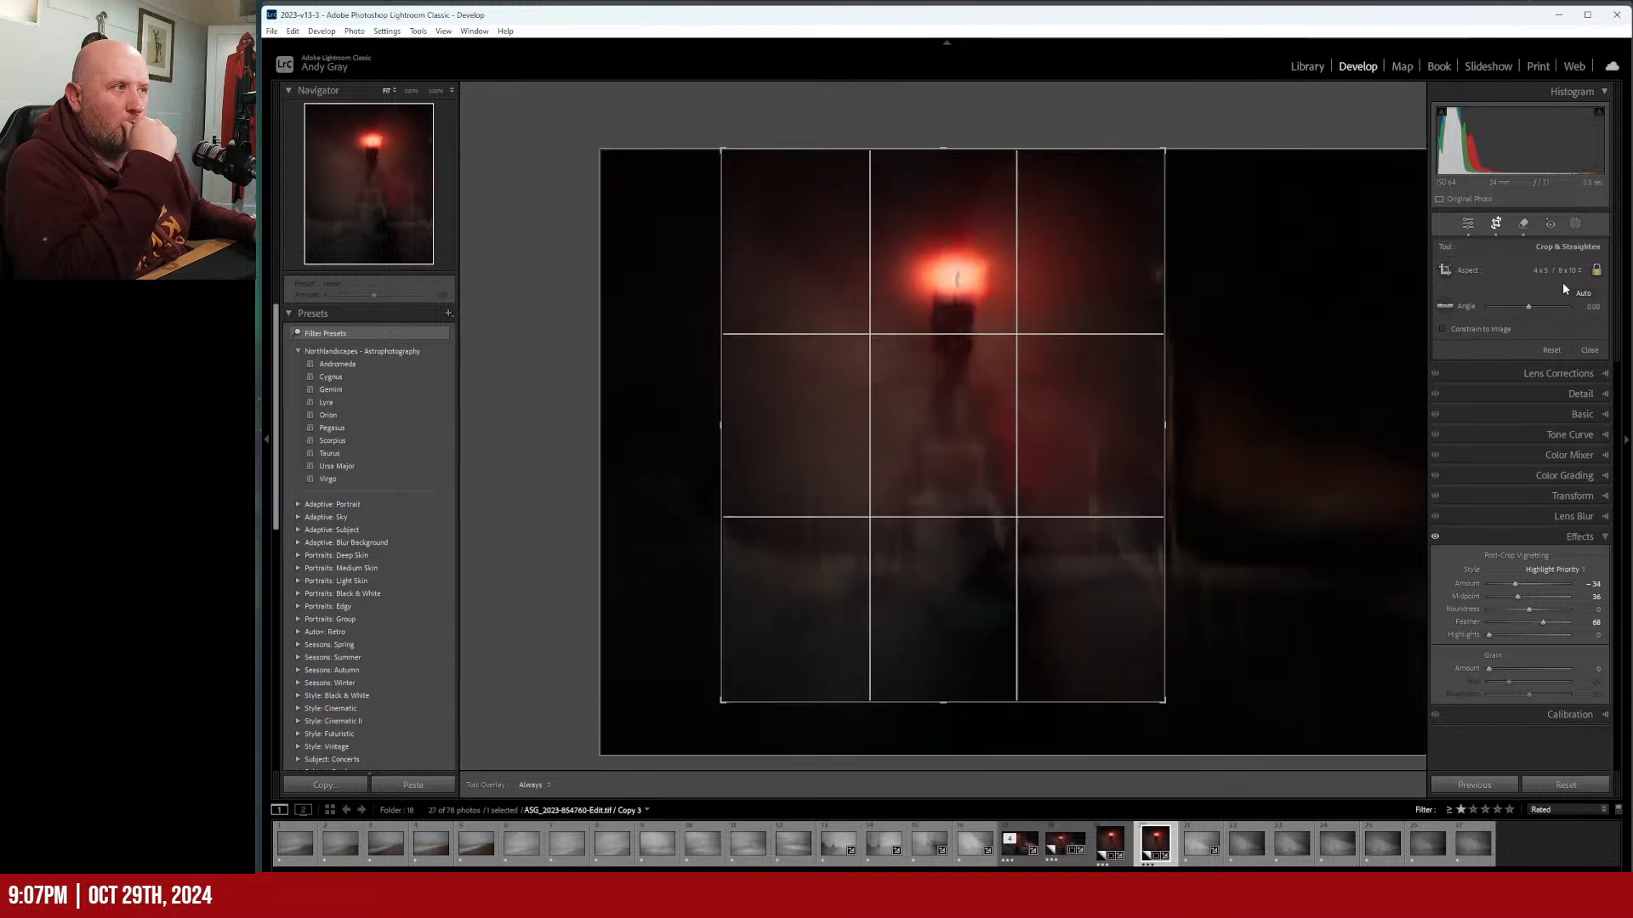
left_click(1560, 271)
left_click(1477, 390)
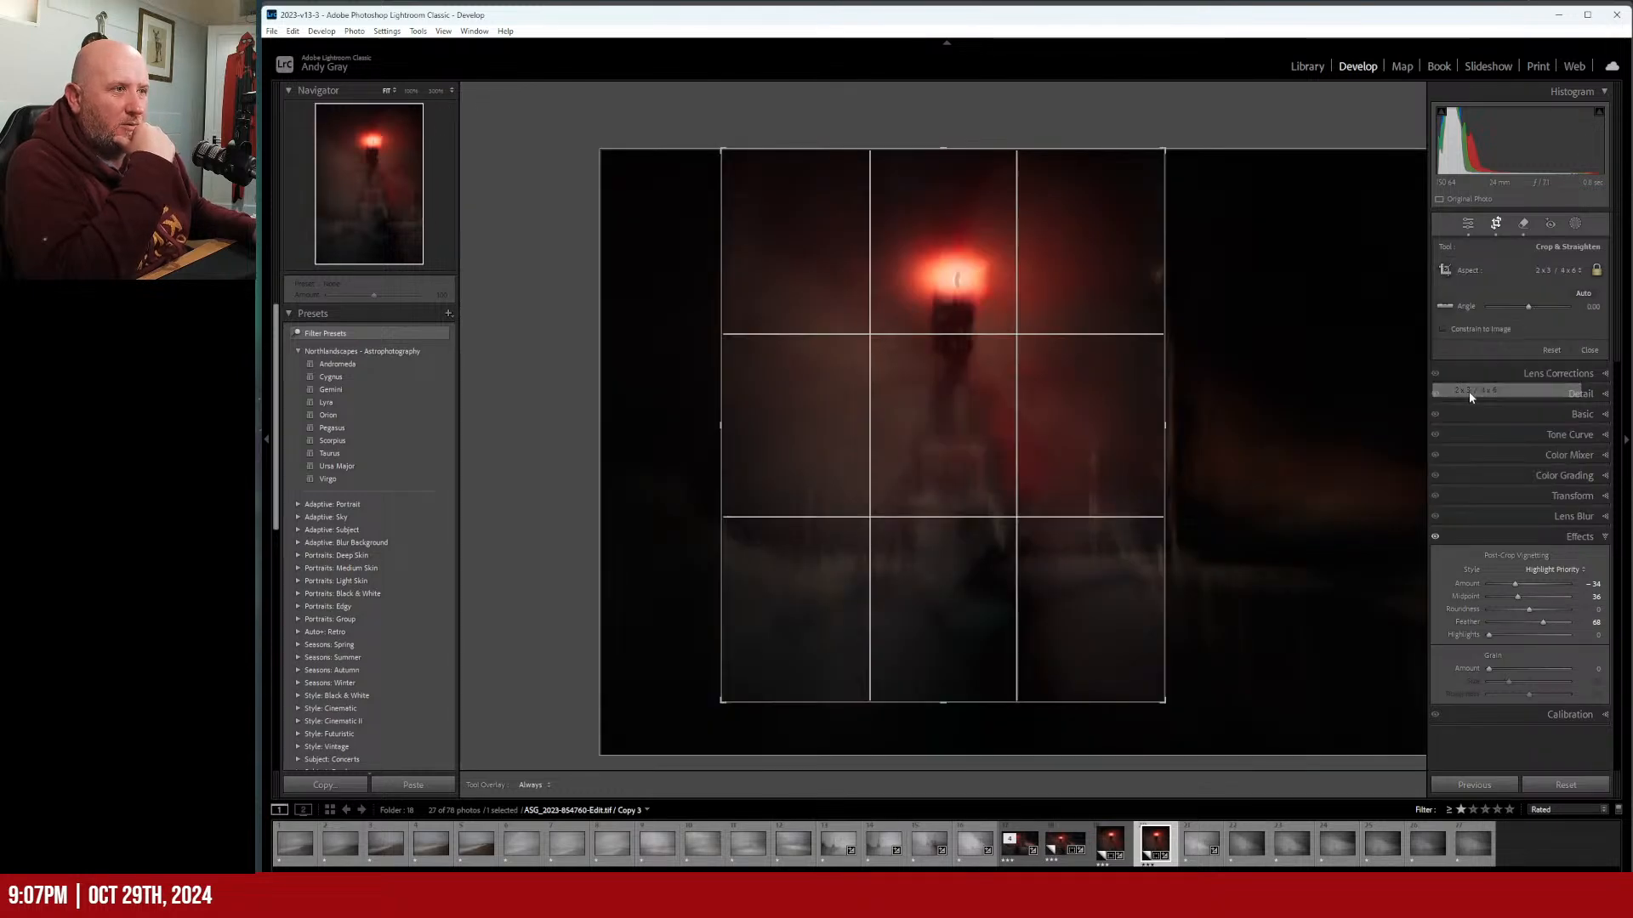
left_click_drag(945, 716, 978, 759)
Reset the crop and recrop the copy to a full-height portrait in the original aspect ratio, centred on the lighthouse.
right_click(992, 590)
left_click(1054, 143)
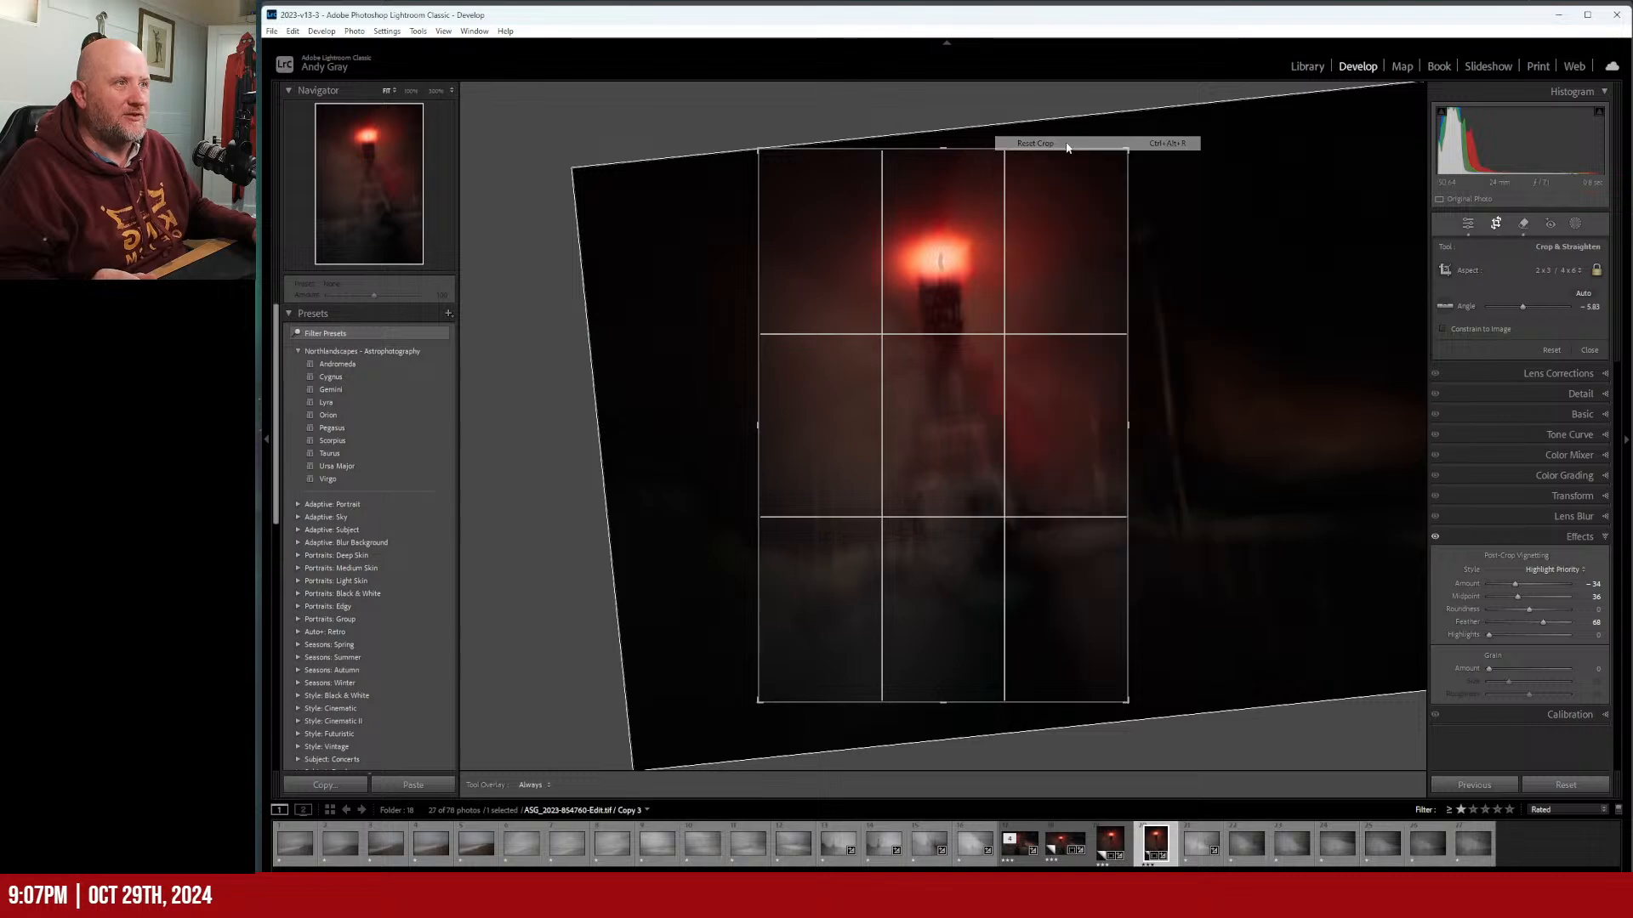
key("x")
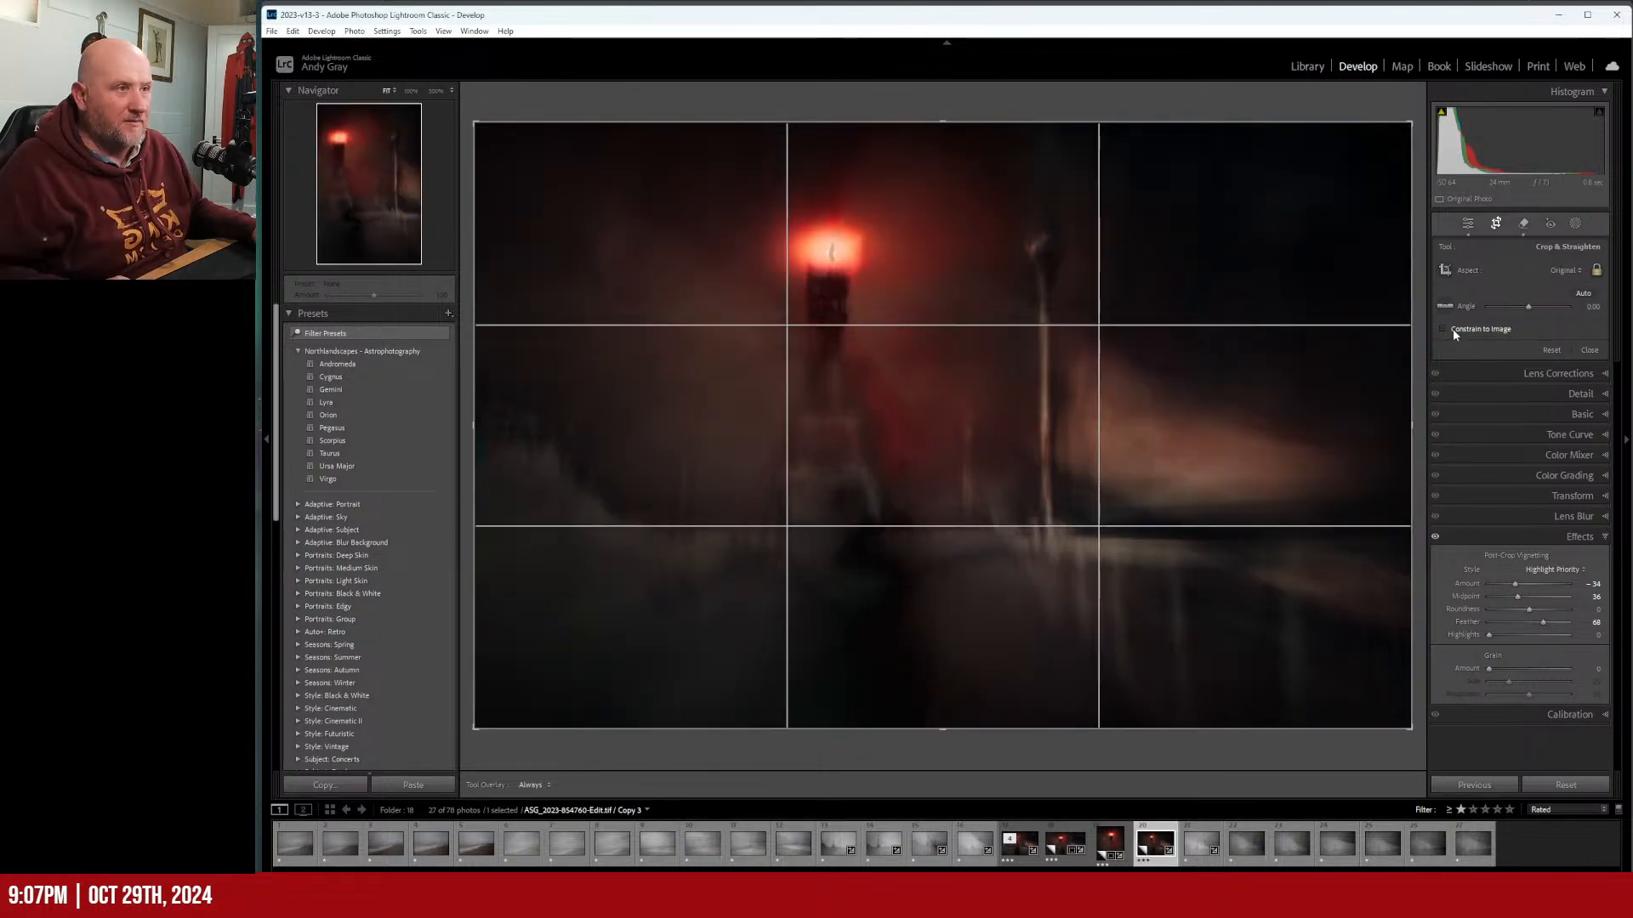
left_click_drag(1053, 374, 1146, 368)
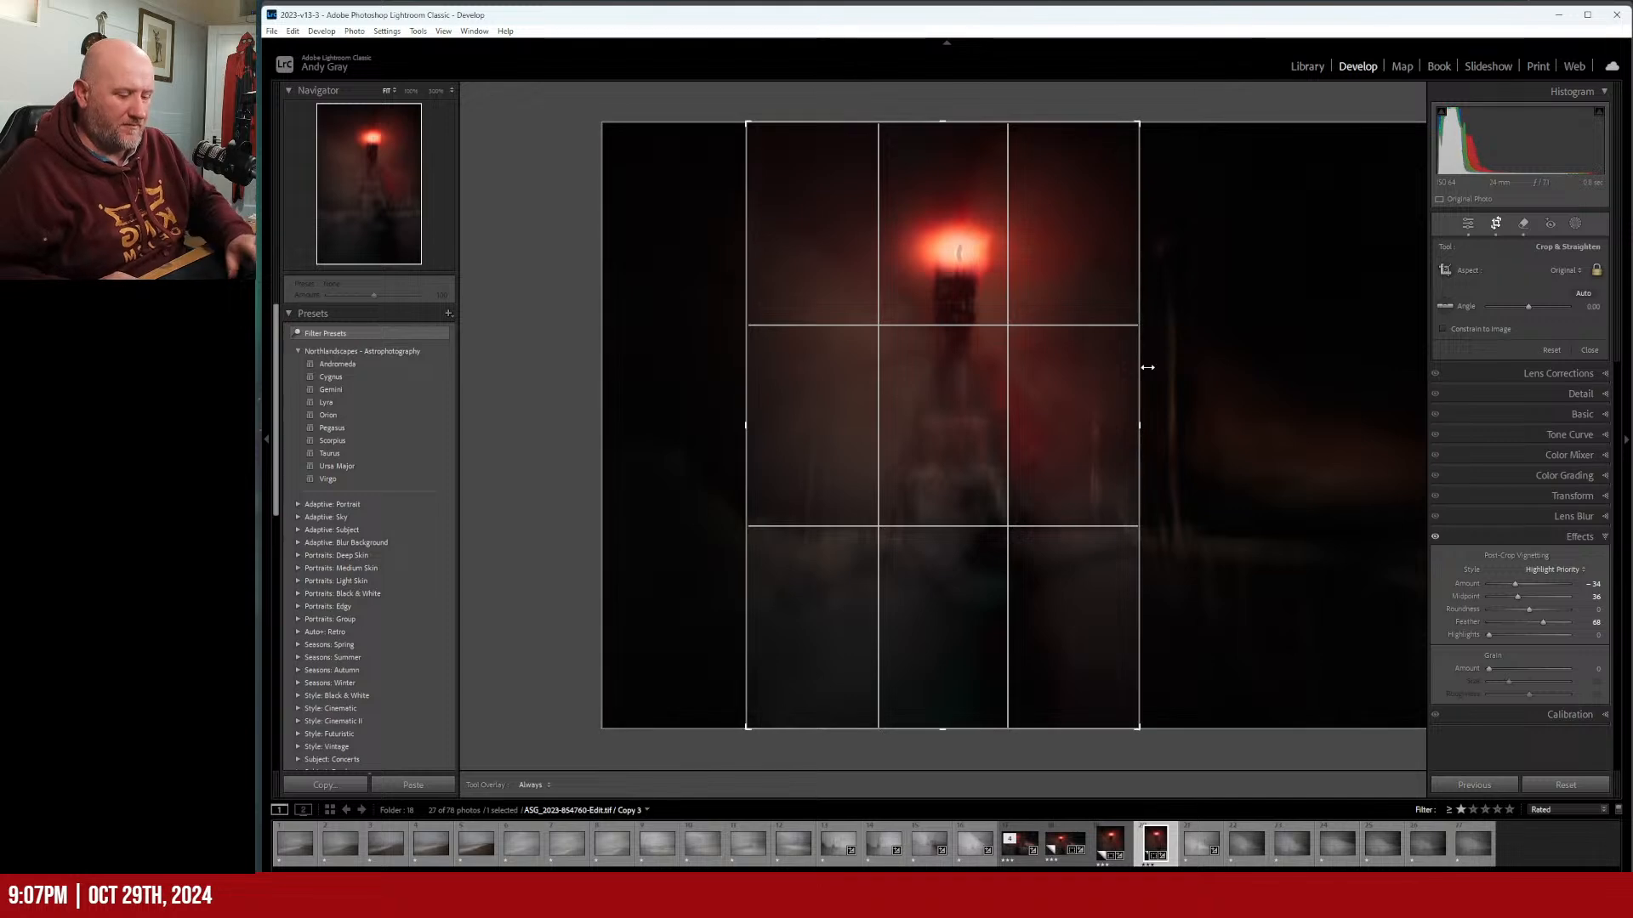
key("Return")
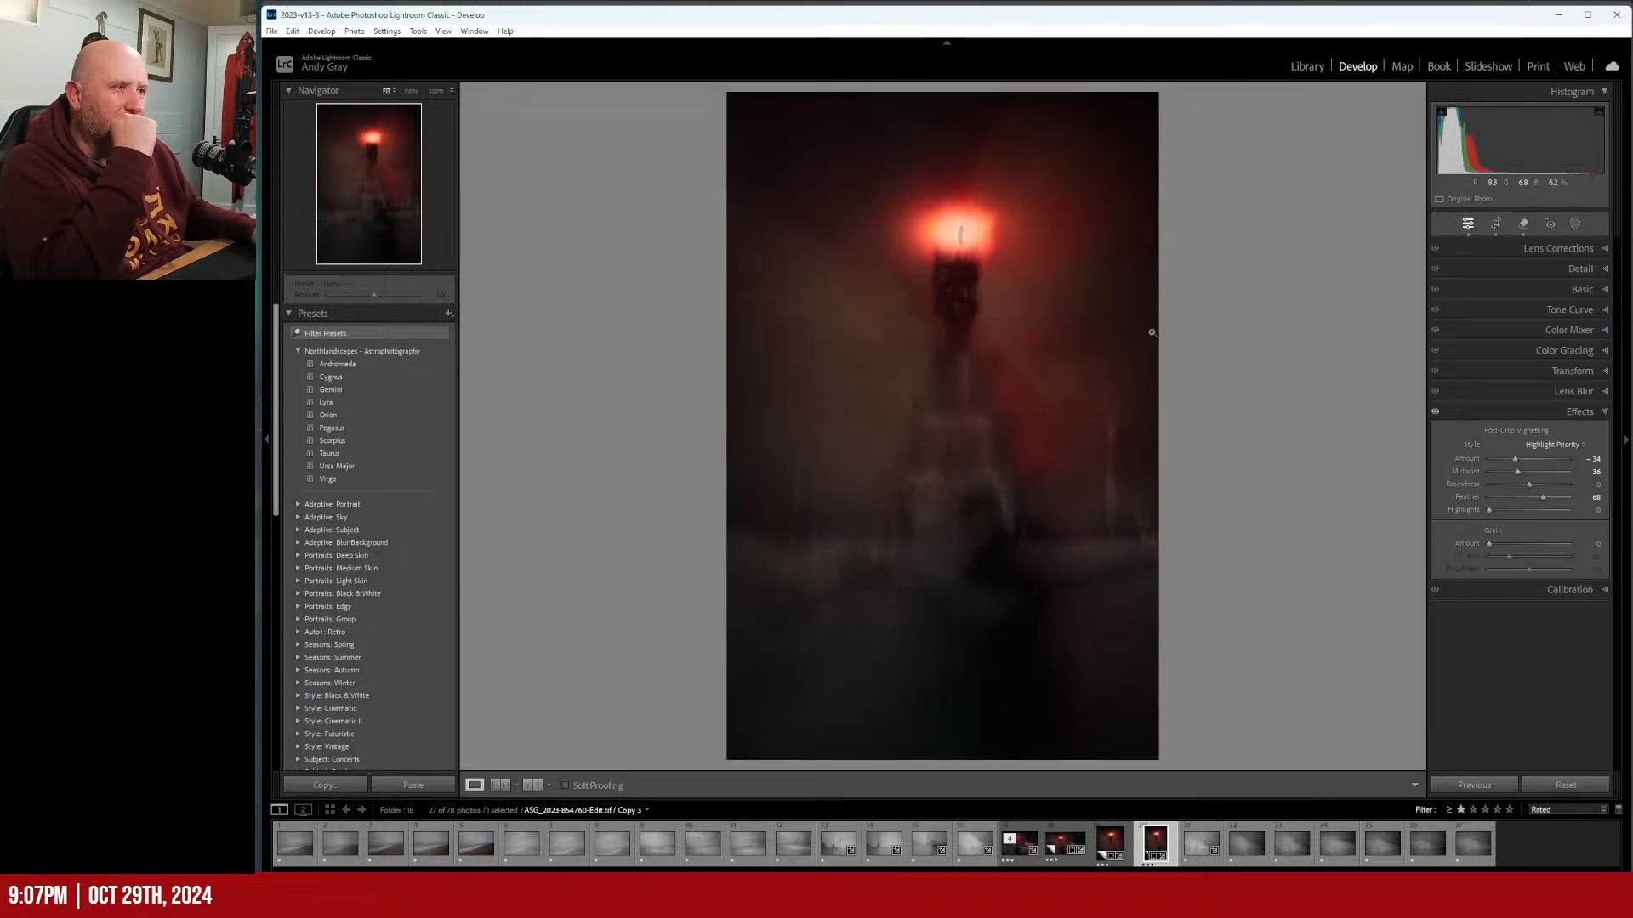
Add a subtle post-crop vignette to the 16 x 9 copy with Amount -12, Midpoint 36 and Feather 62.
left_click(1069, 838)
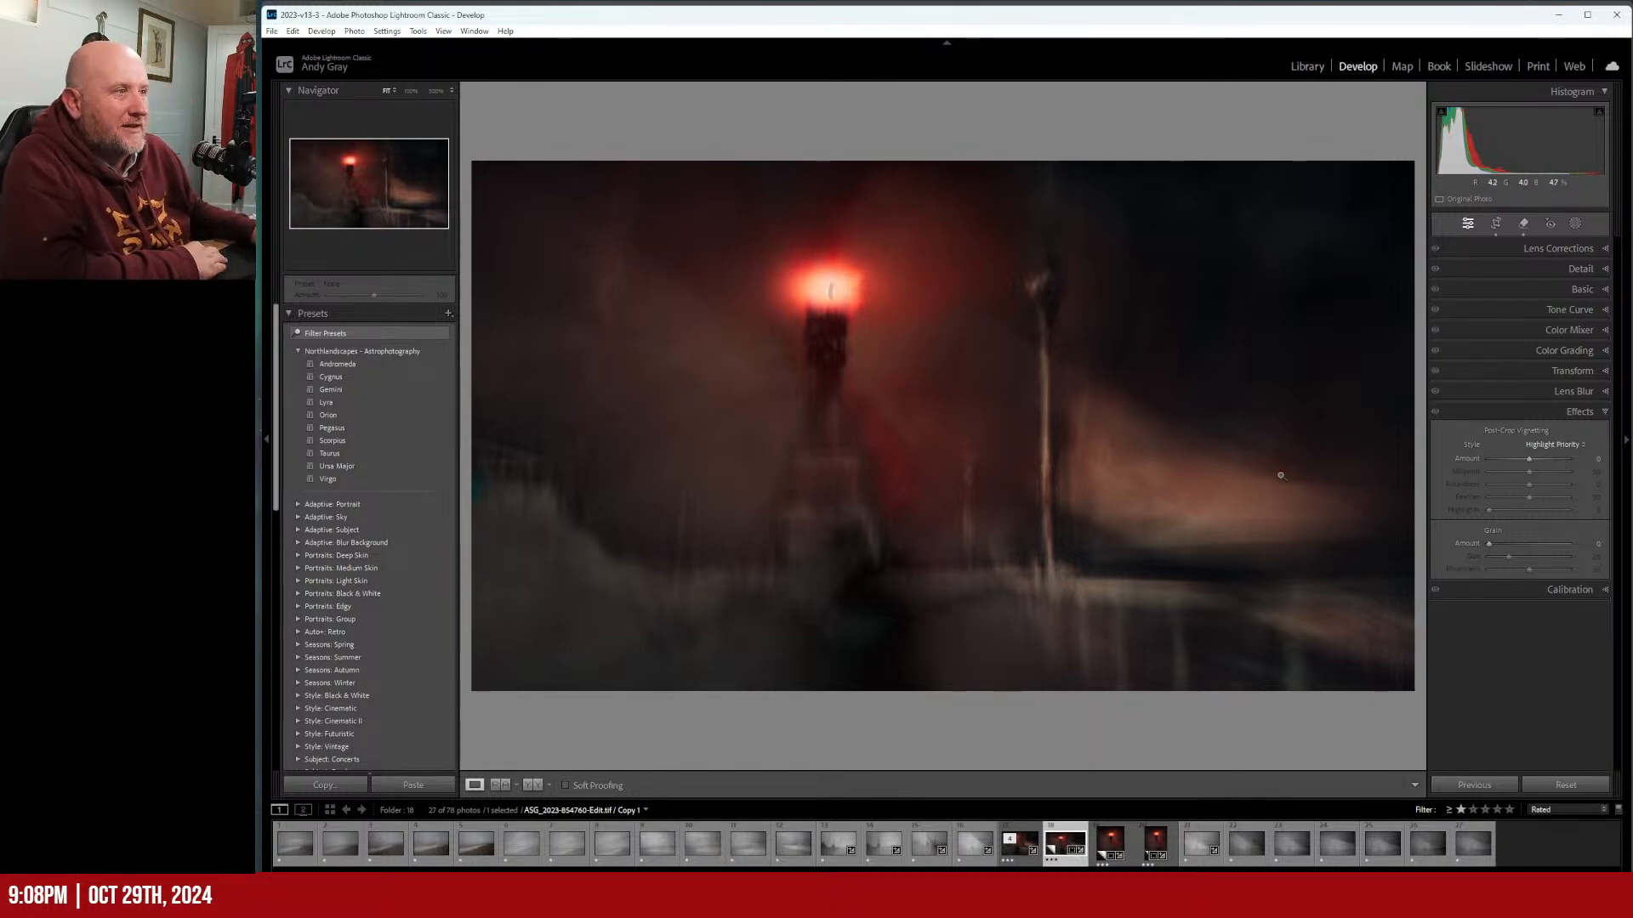
mouse_move(1527, 456)
left_mouse_down()
mouse_move(1509, 452)
mouse_move(1537, 493)
mouse_move(1525, 459)
left_mouse_up()
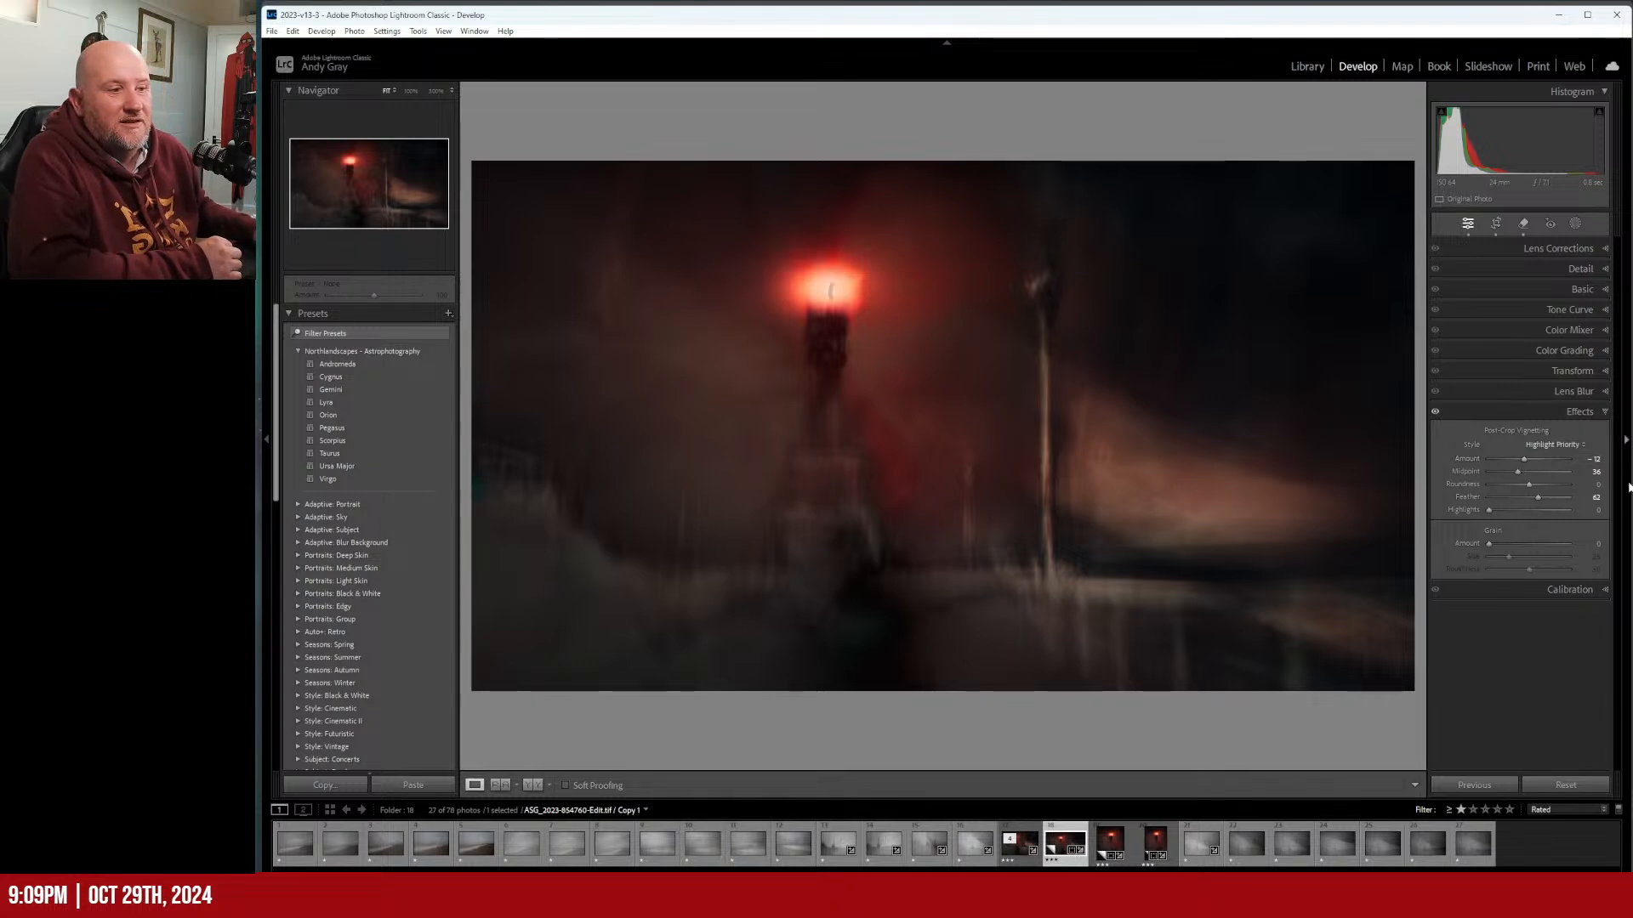
Review the grey source lighthouse frames one by one in the Library, ending back on the 16 x 9 copy.
left_click(1306, 67)
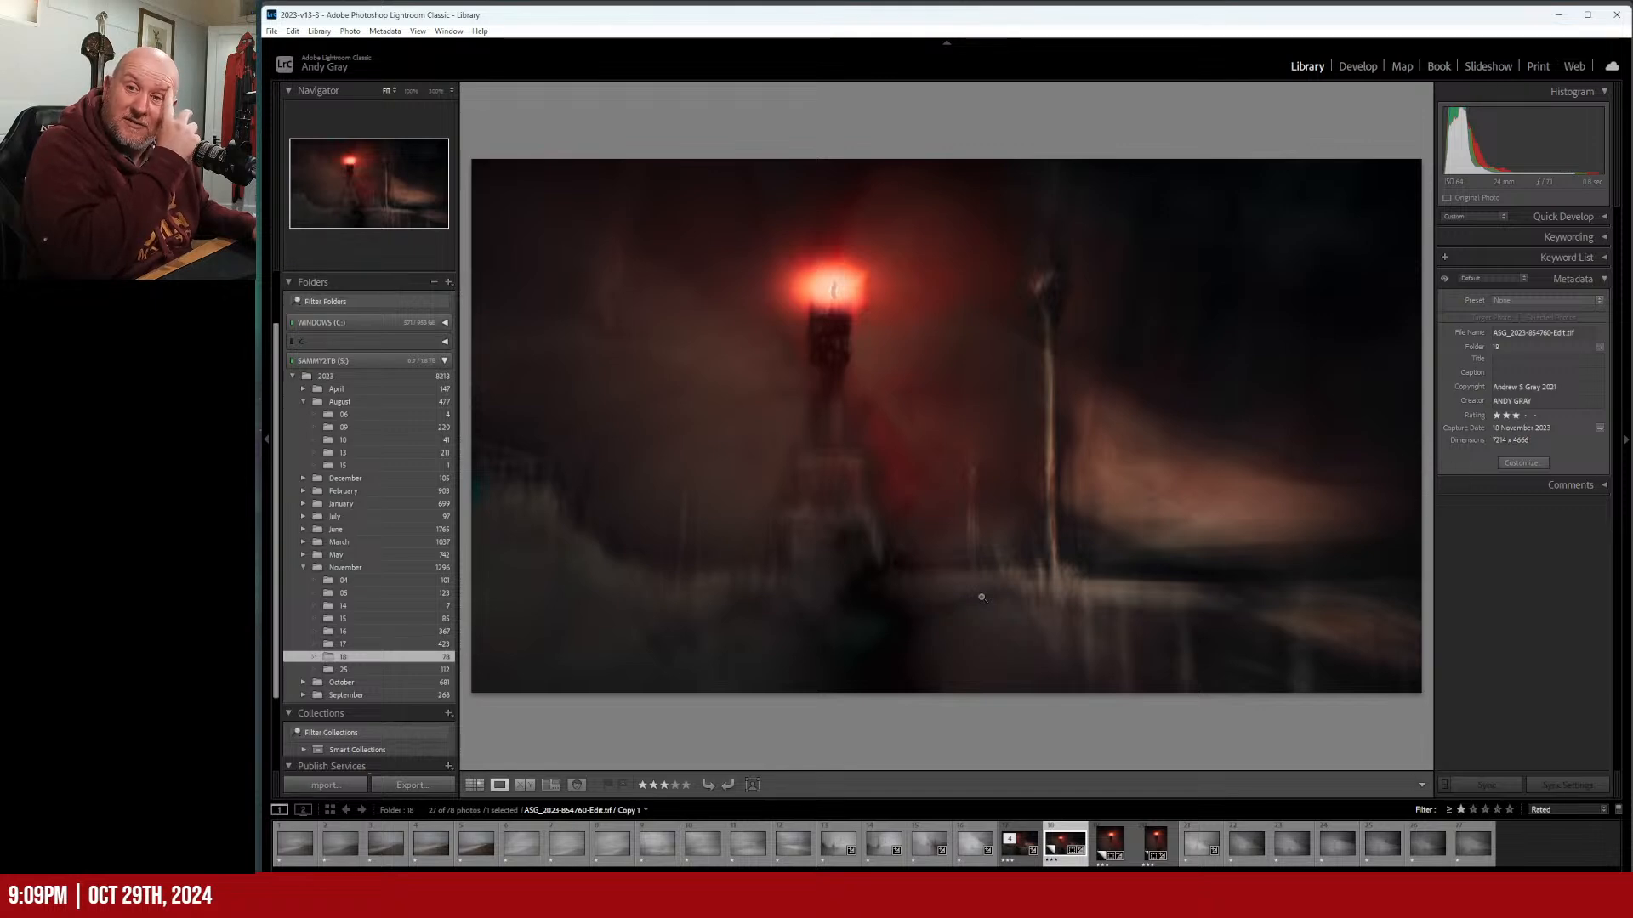
left_click(830, 845)
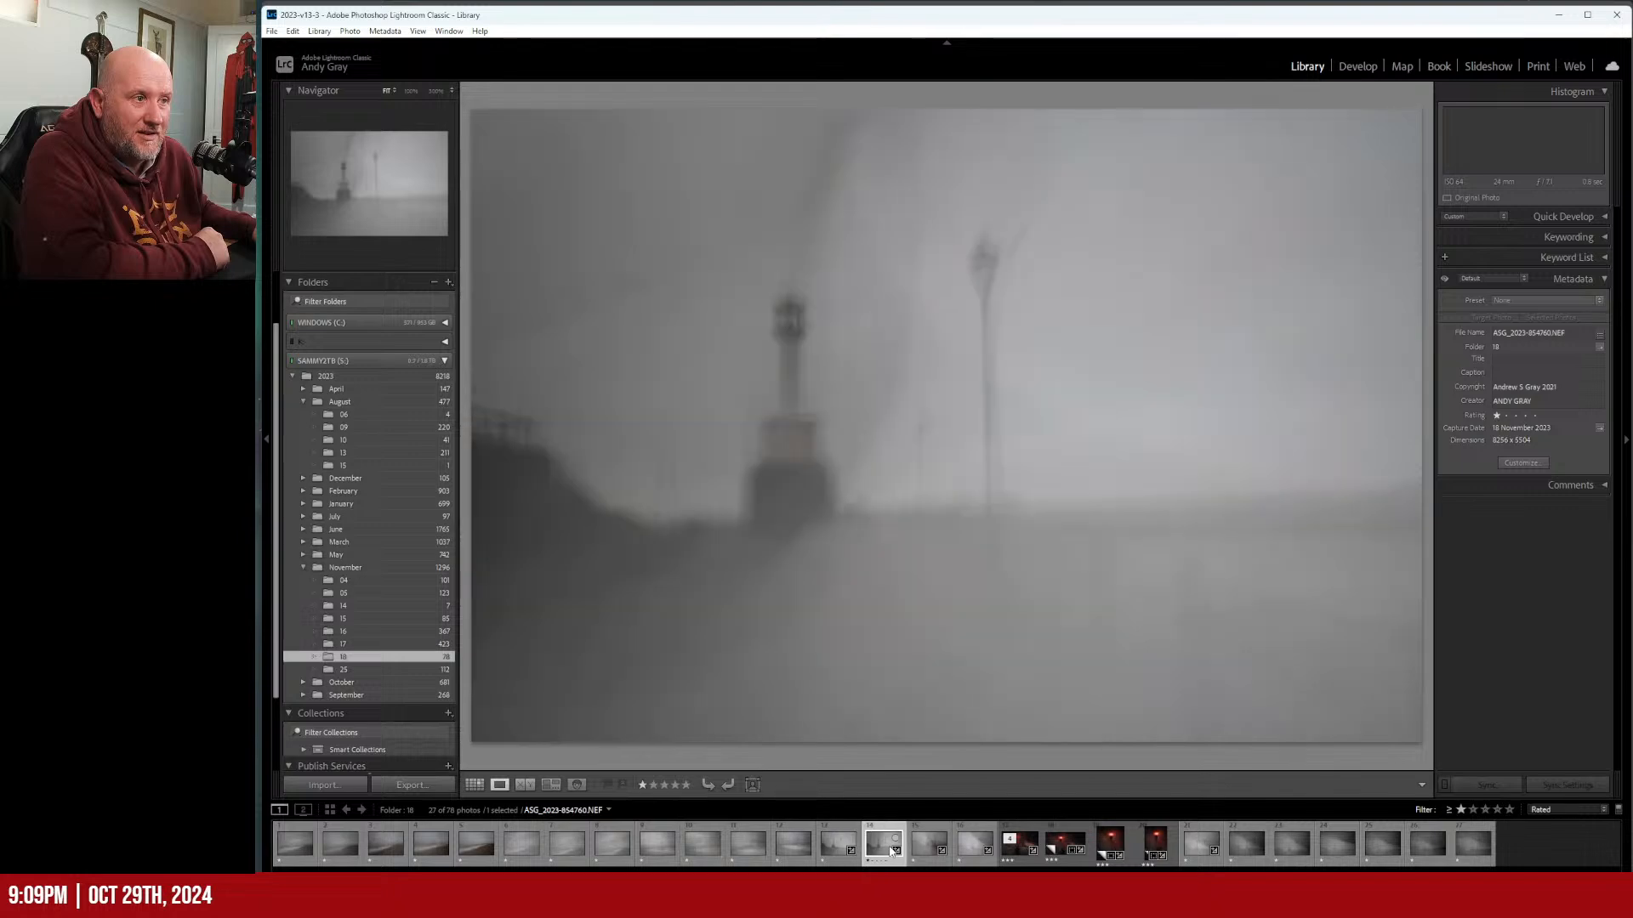
left_click(935, 849)
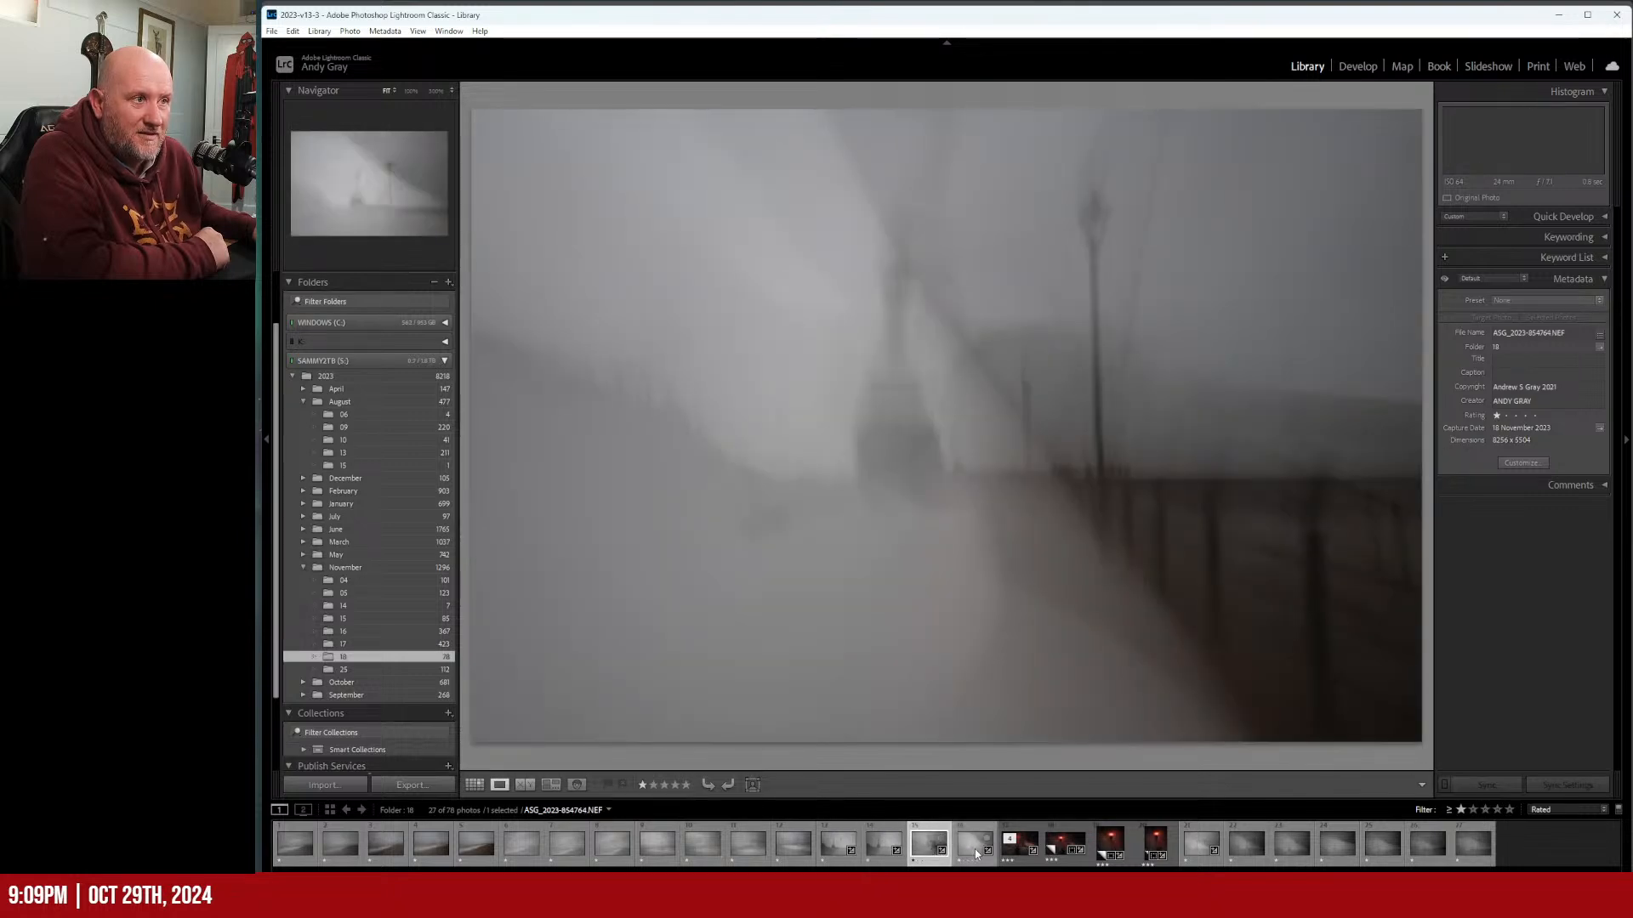
left_click(975, 845)
left_click(1202, 846)
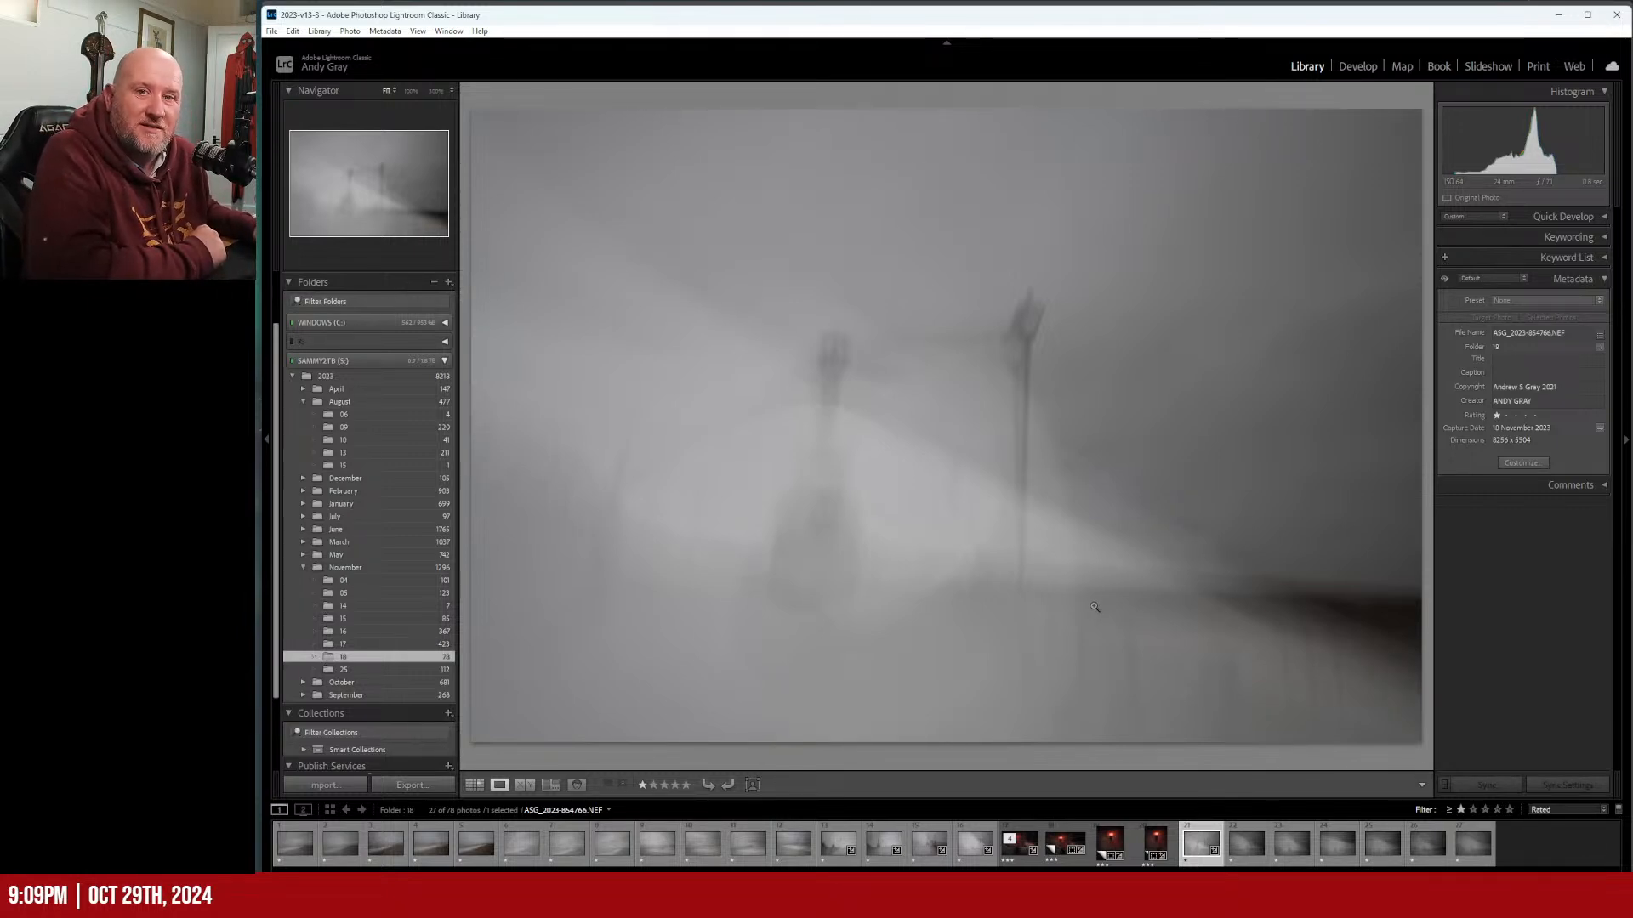
left_click(1073, 840)
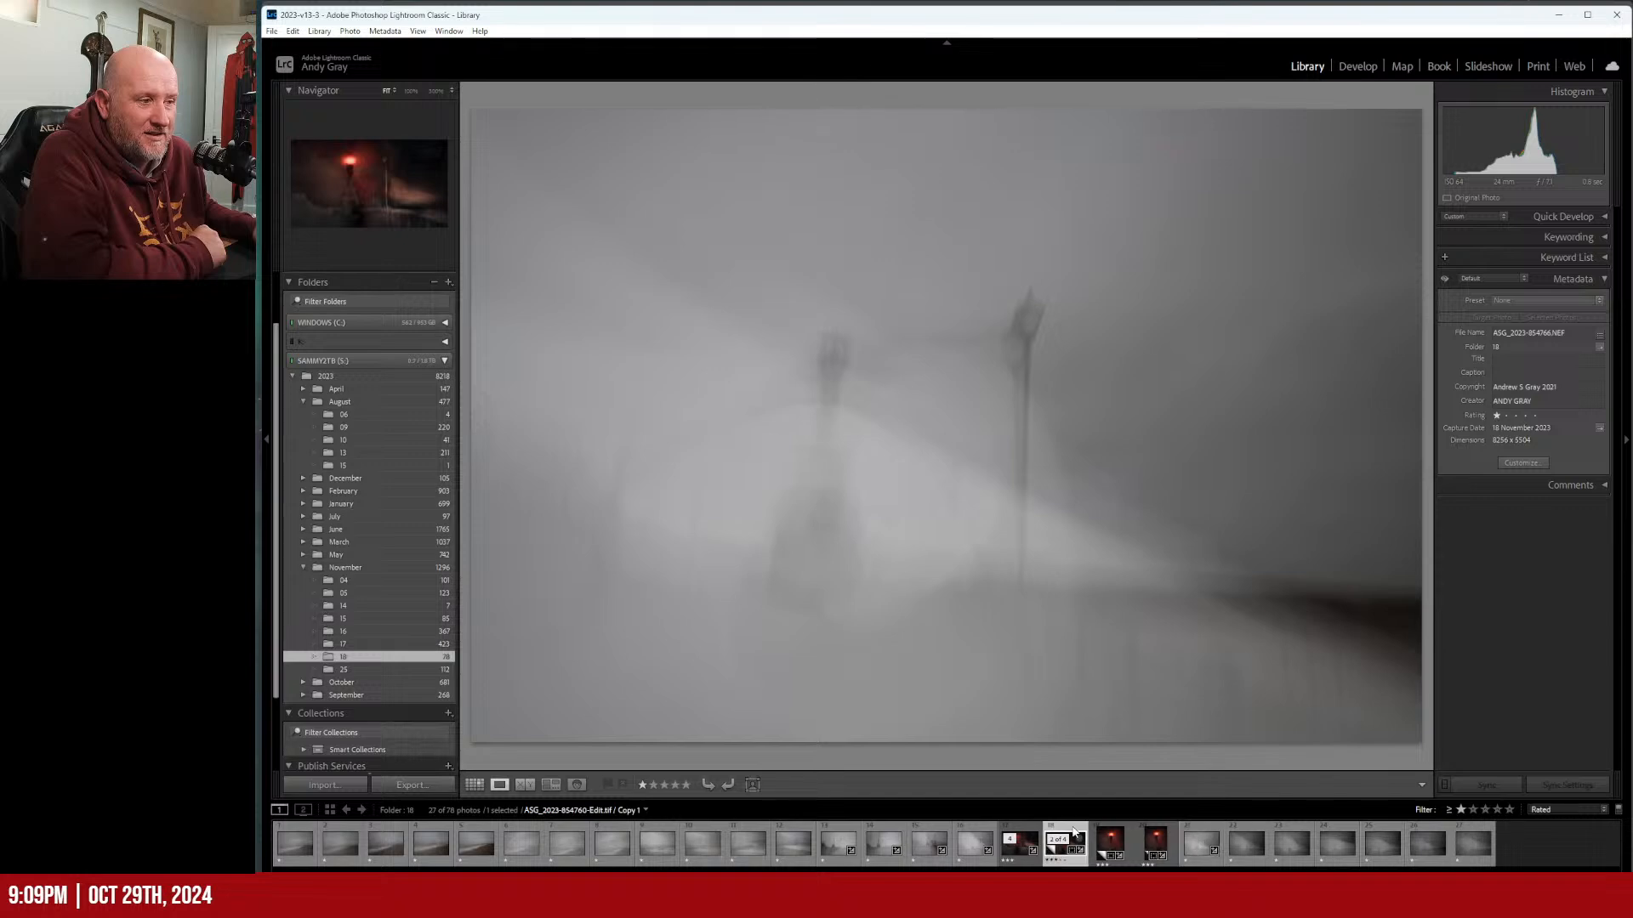